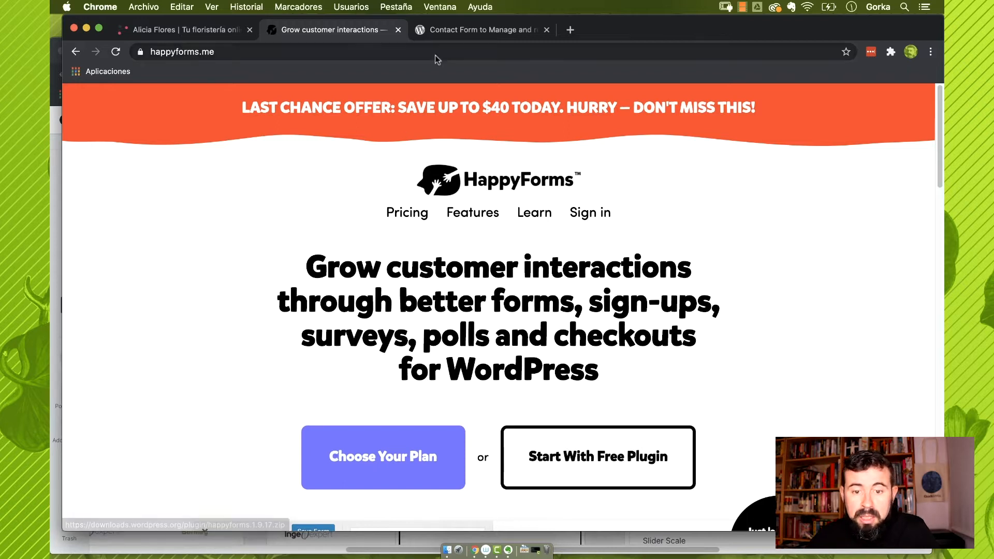
# Browse the HappyForms plugin page on WordPress.org
pyautogui.click(462, 31)
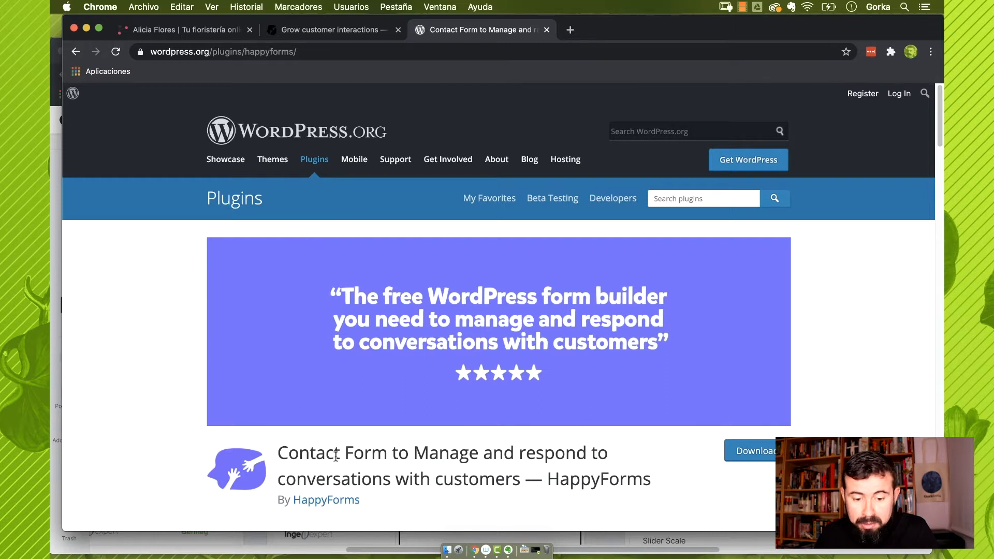
pyautogui.scroll(-5, 334, 455)
pyautogui.scroll(2, 333, 448)
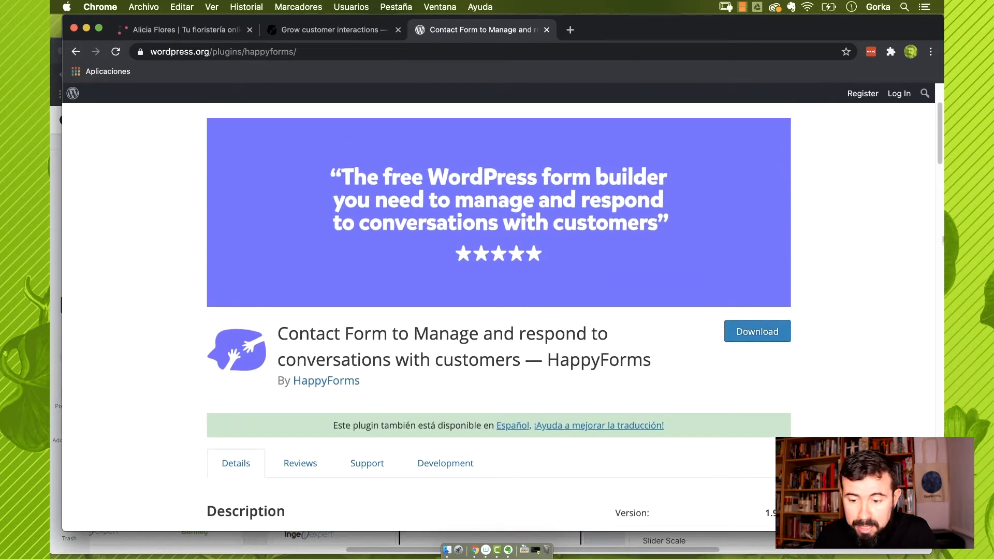
pyautogui.scroll(-12, 402, 276)
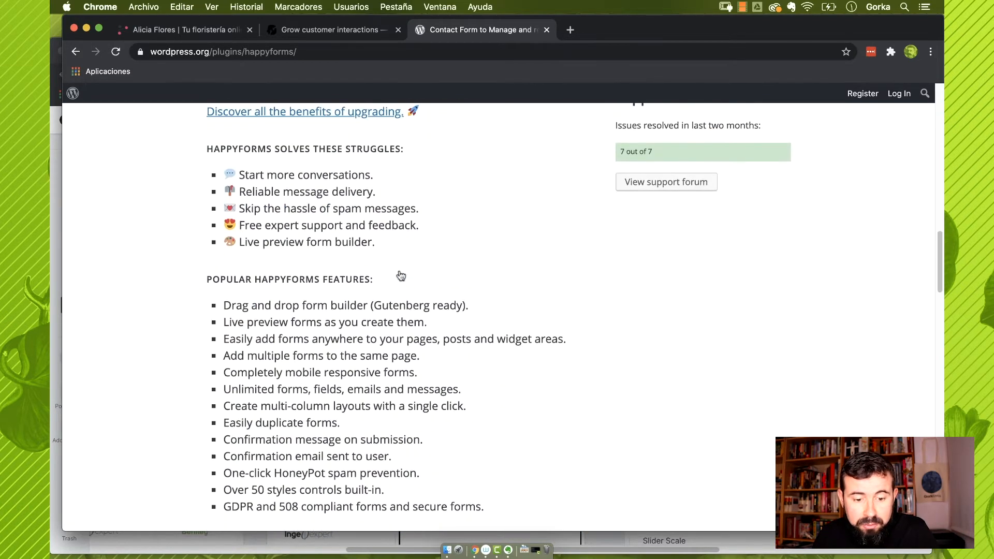
pyautogui.scroll(-4, 402, 276)
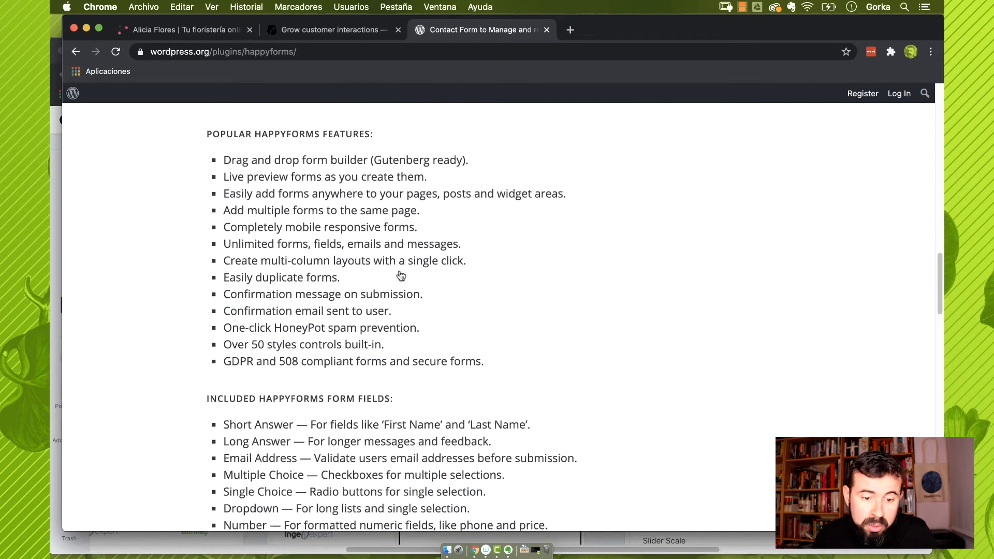
pyautogui.scroll(-2, 402, 276)
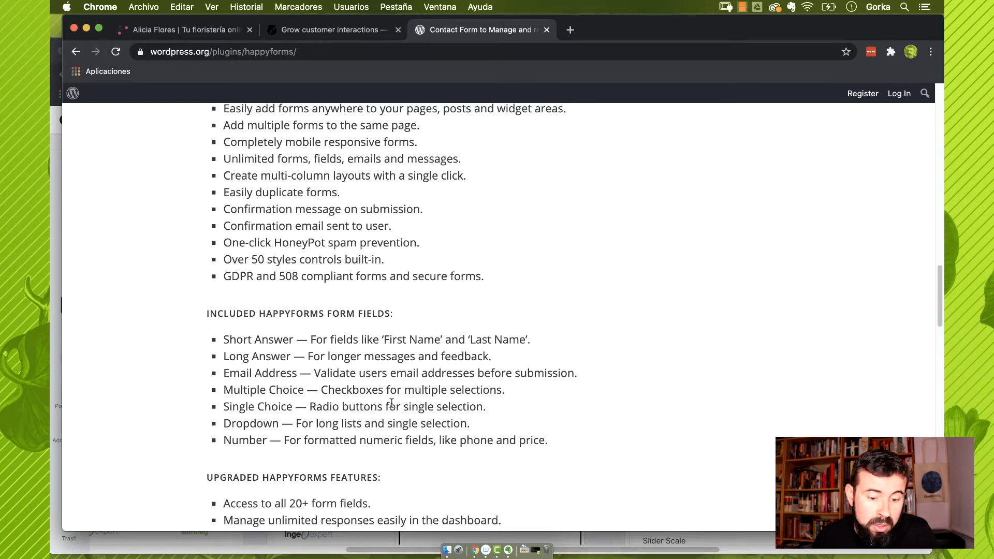
pyautogui.scroll(-1, 393, 400)
pyautogui.scroll(-1, 393, 400)
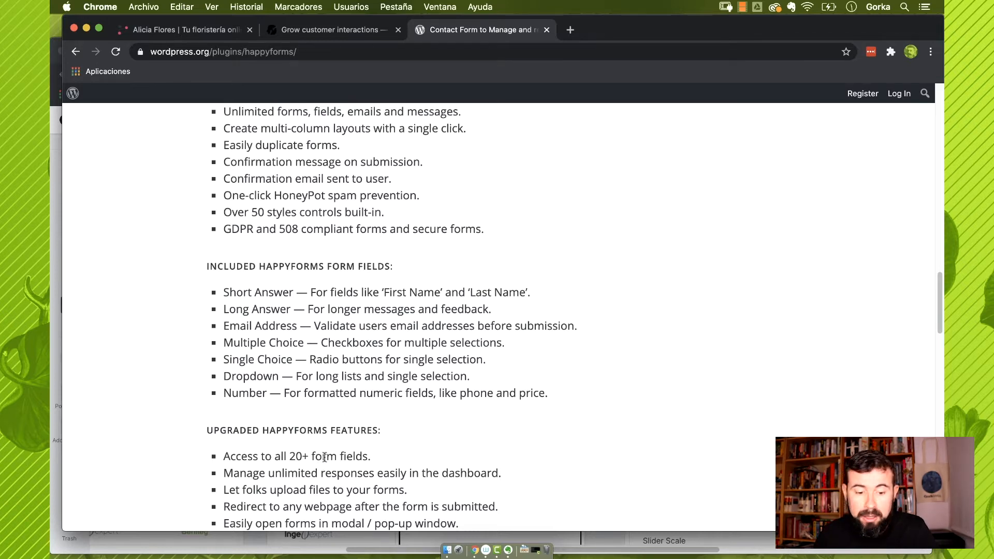
pyautogui.scroll(5, 370, 362)
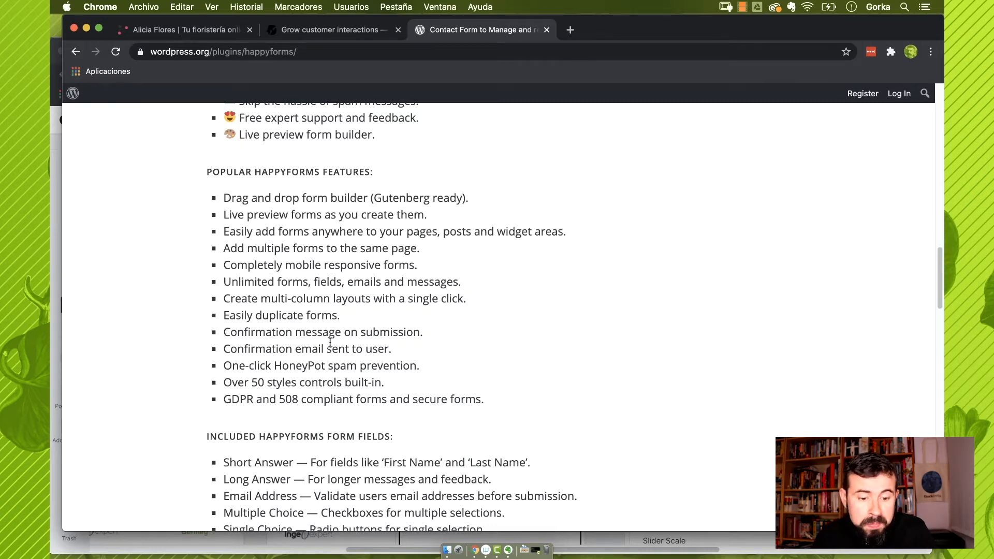
pyautogui.scroll(-8, 330, 342)
pyautogui.scroll(-4, 333, 336)
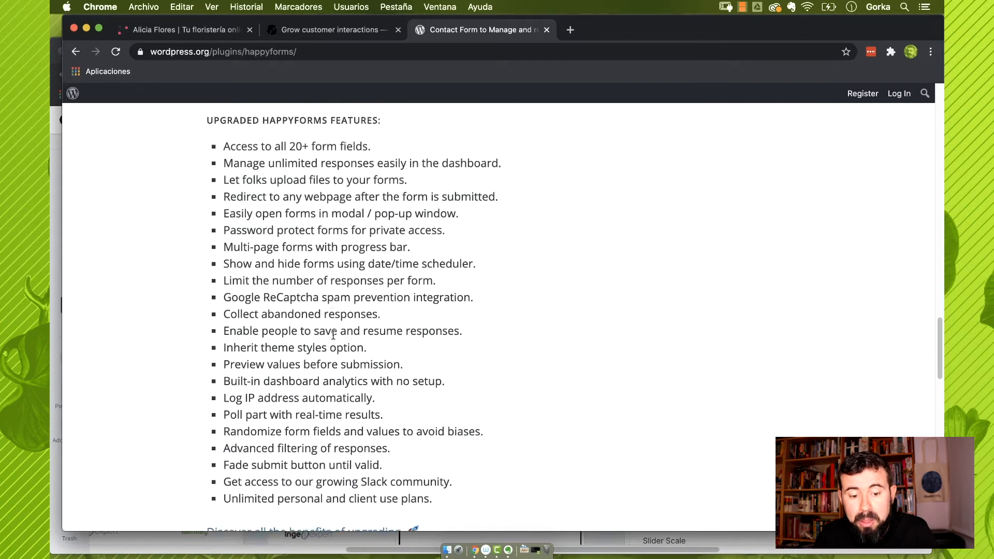
pyautogui.scroll(4, 333, 336)
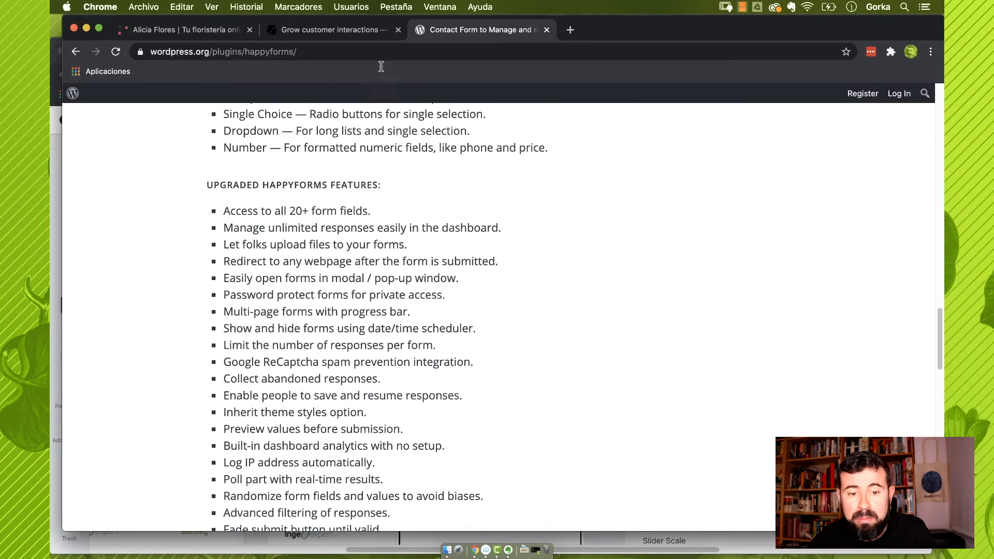
# Return to the HappyForms homepage and go to its plans and pricing page
pyautogui.click(357, 33)
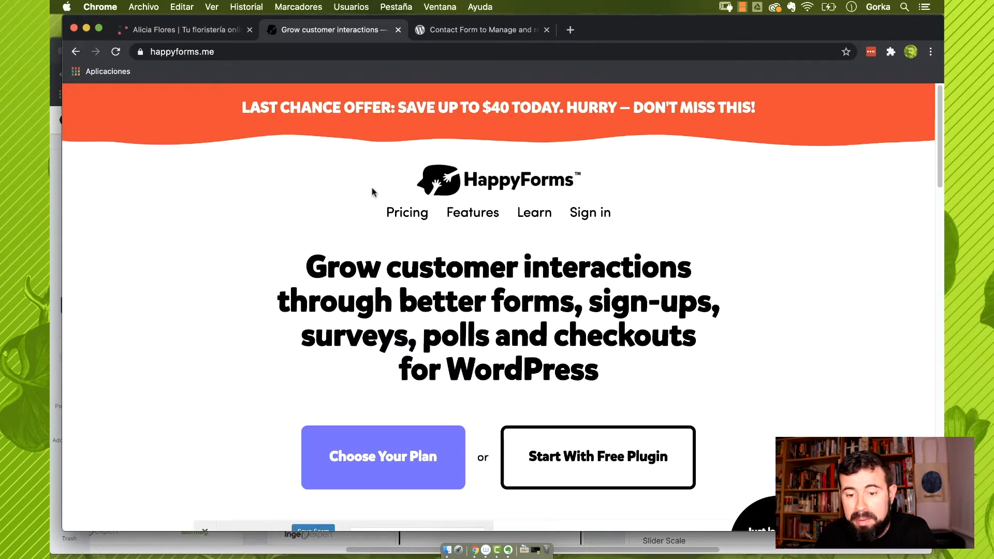
pyautogui.scroll(-4, 371, 192)
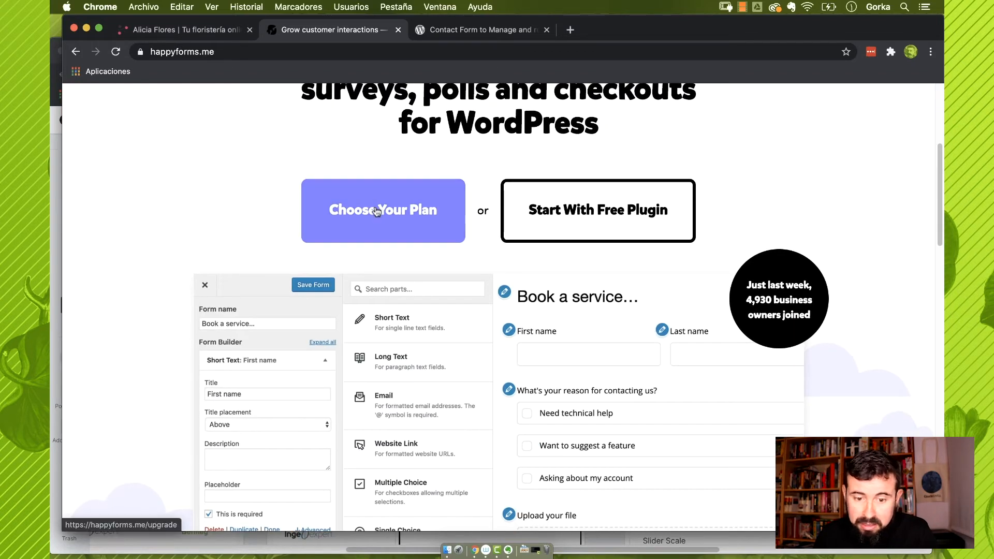
pyautogui.click(377, 212)
# Review the Starter ($49), Business ($99) and Professional ($249) plans and their feature lists
pyautogui.scroll(-8, 376, 212)
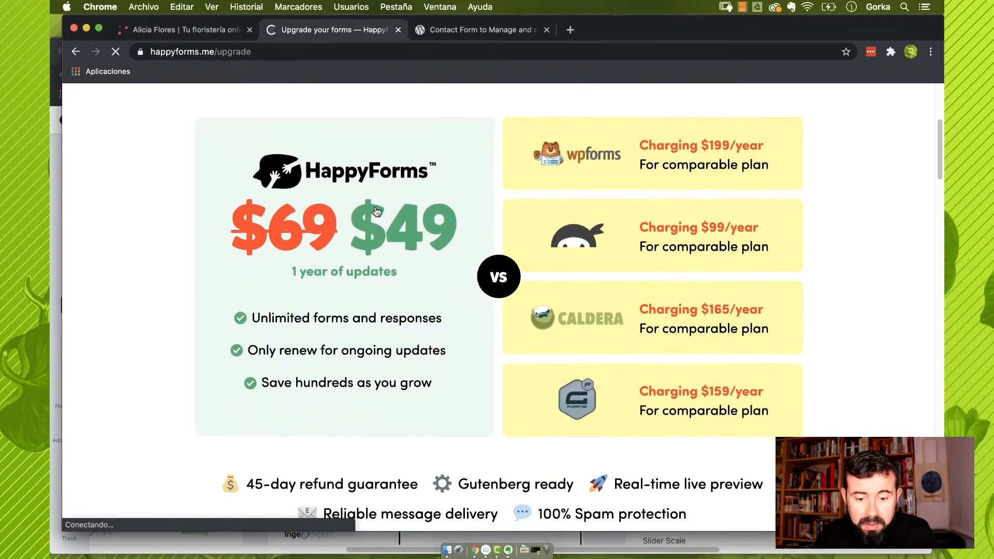
pyautogui.scroll(-3, 376, 213)
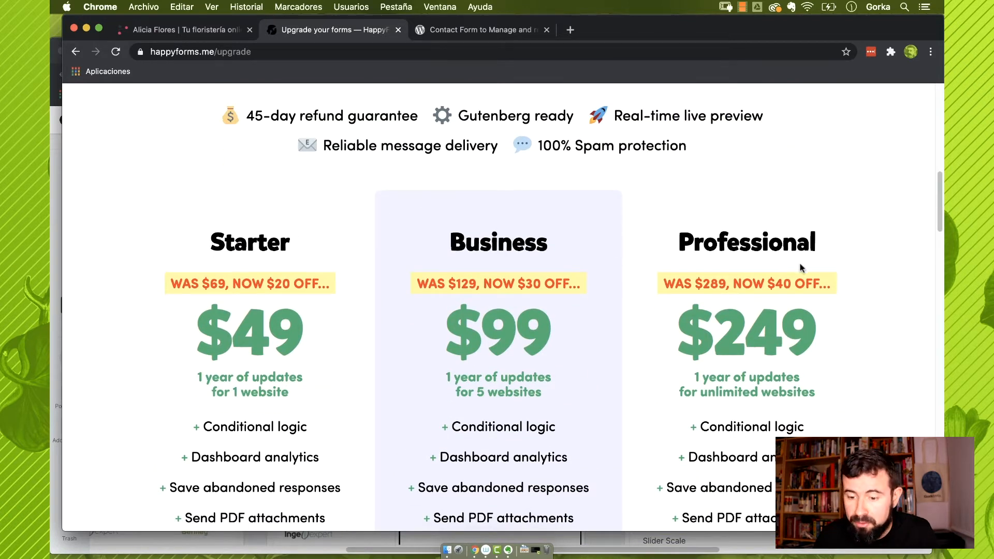
pyautogui.scroll(-2, 529, 276)
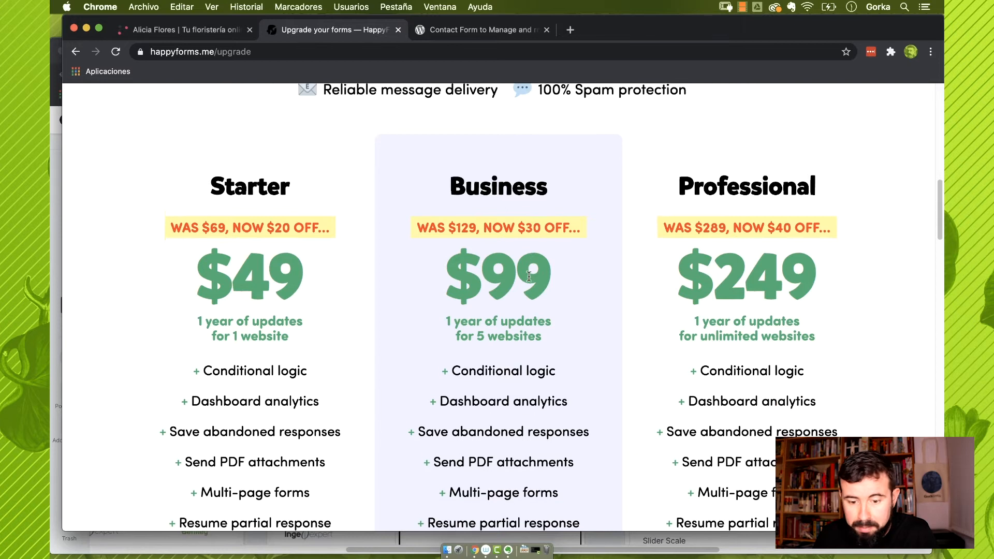
pyautogui.scroll(2, 529, 277)
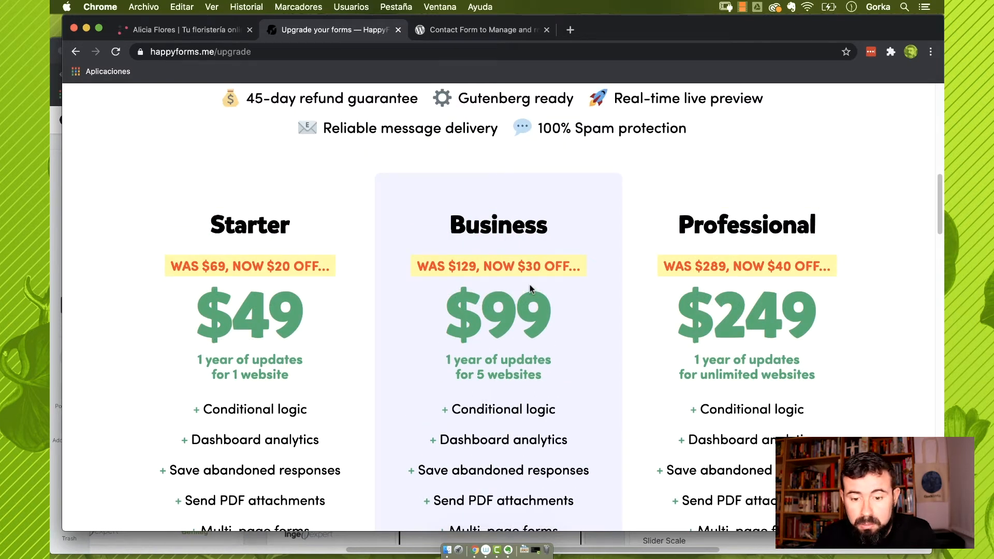
pyautogui.scroll(-1, 530, 288)
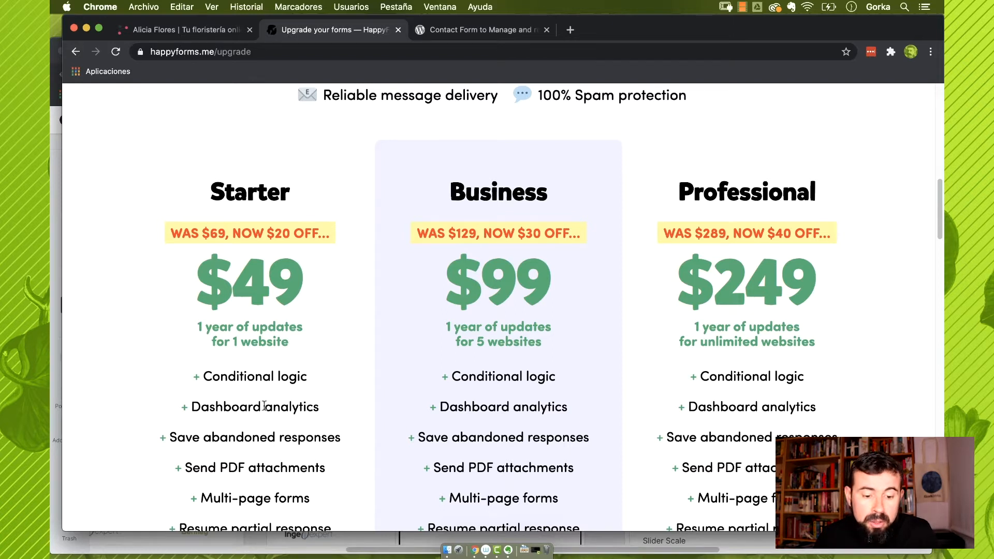
pyautogui.scroll(-1, 265, 406)
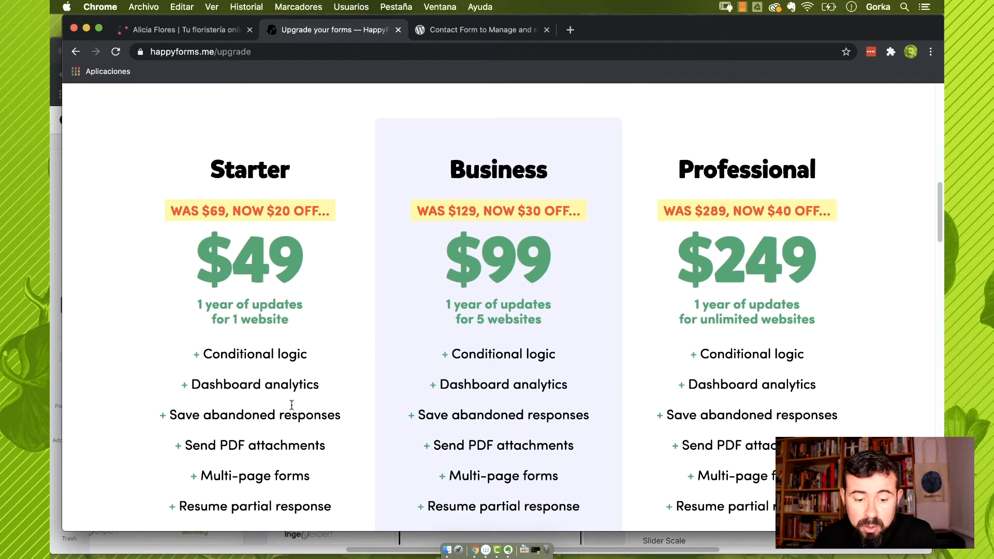
pyautogui.scroll(-1, 291, 405)
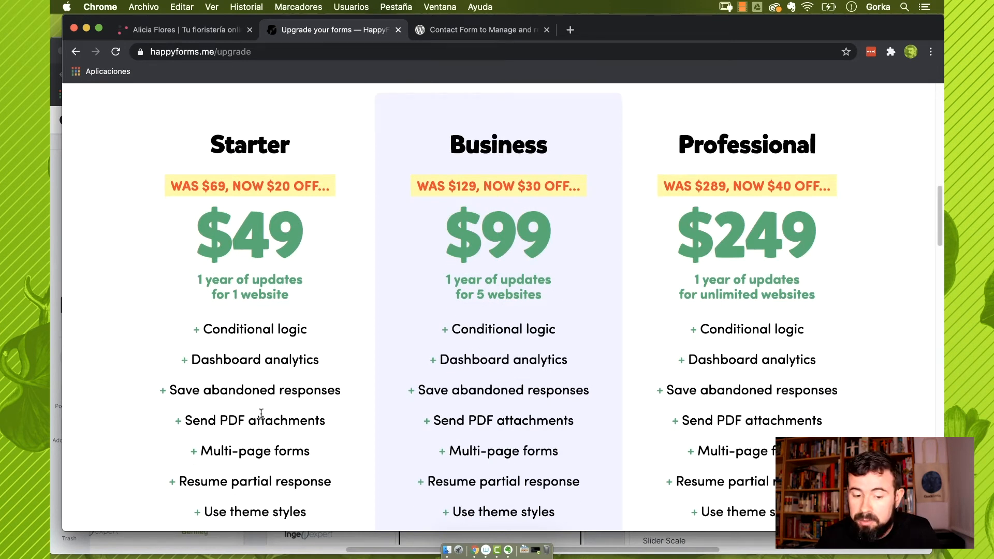
pyautogui.scroll(-1, 261, 414)
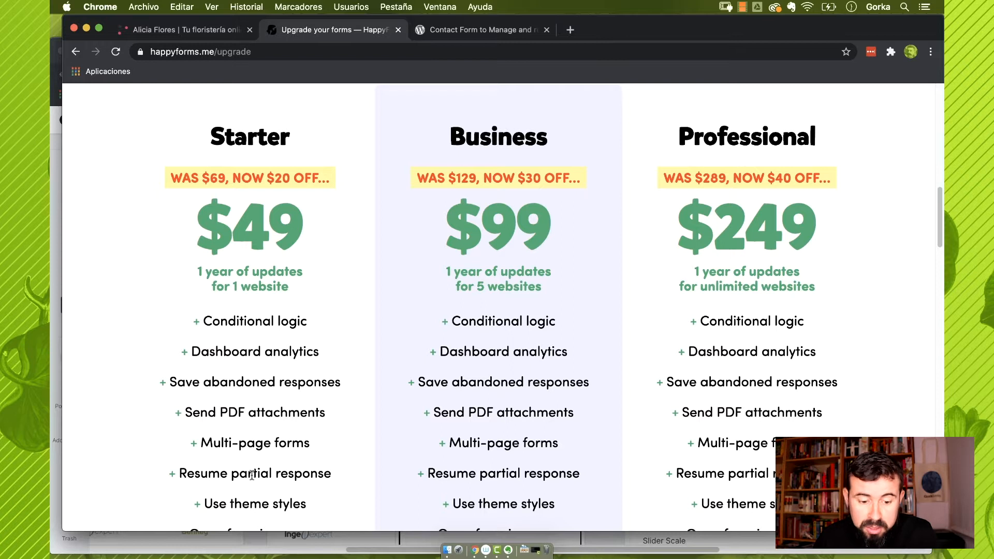
pyautogui.scroll(-2, 252, 476)
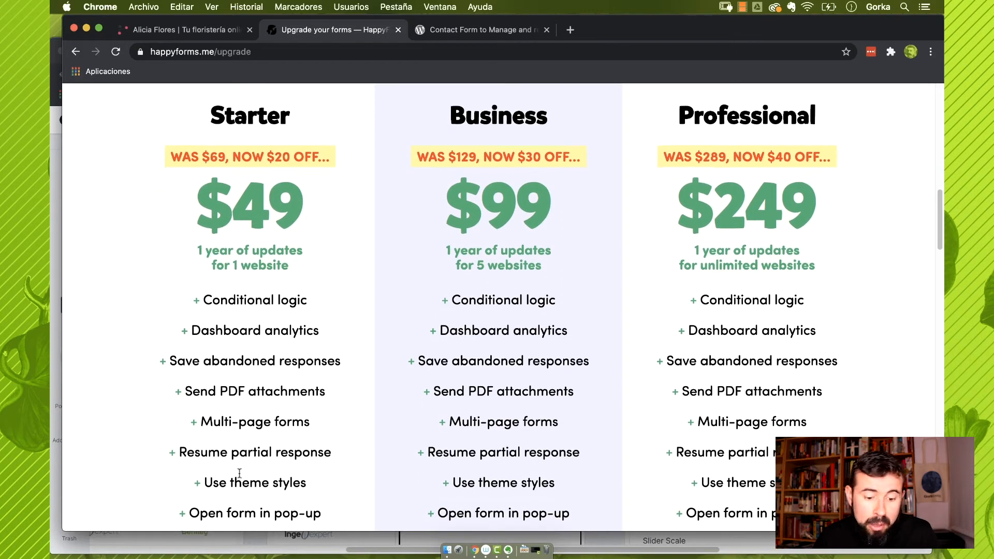
pyautogui.scroll(-1, 226, 475)
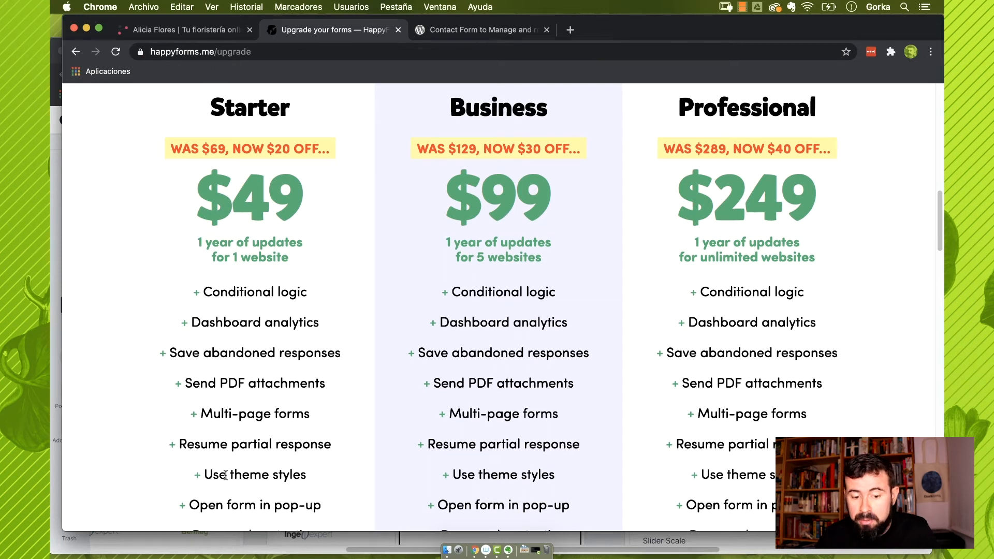
pyautogui.scroll(-2, 226, 475)
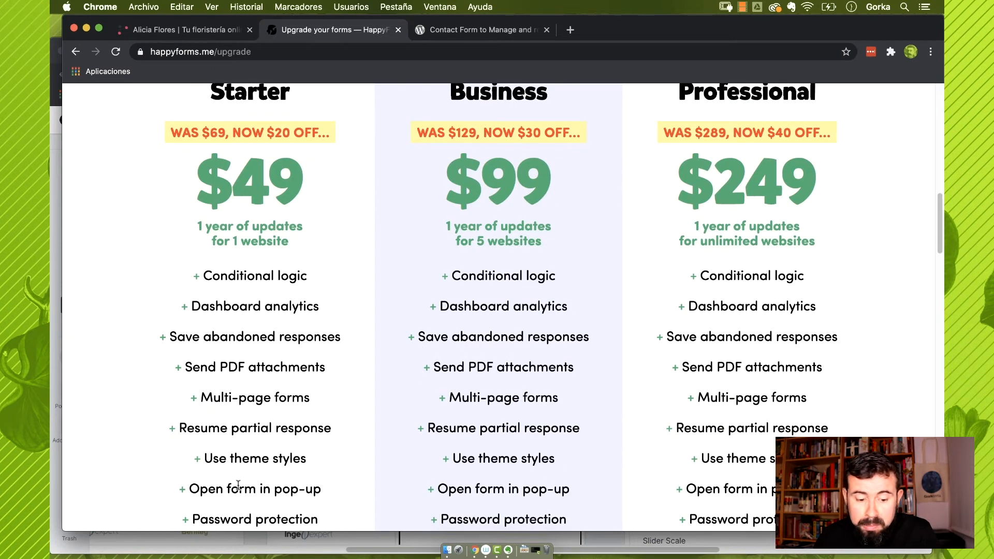
pyautogui.scroll(-5, 238, 485)
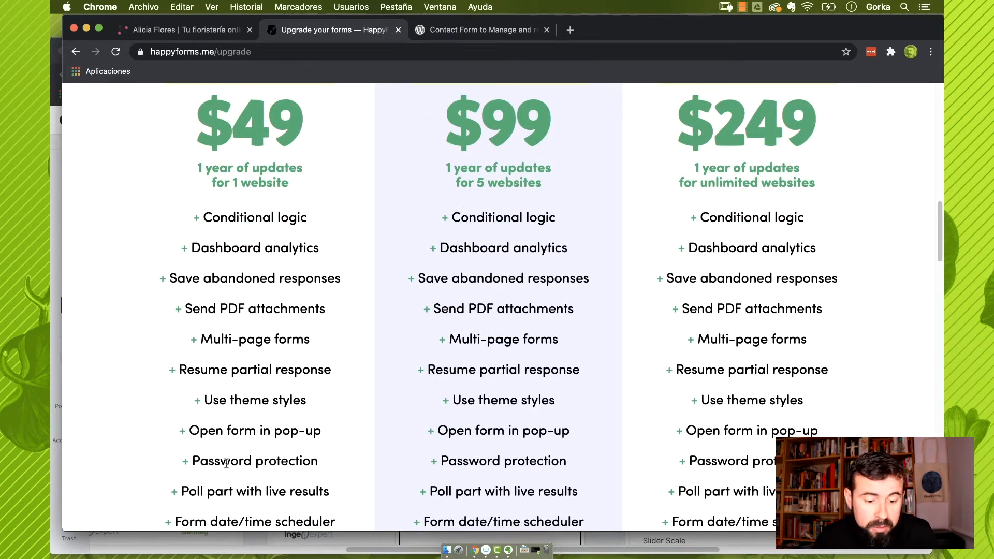
pyautogui.scroll(-1, 222, 503)
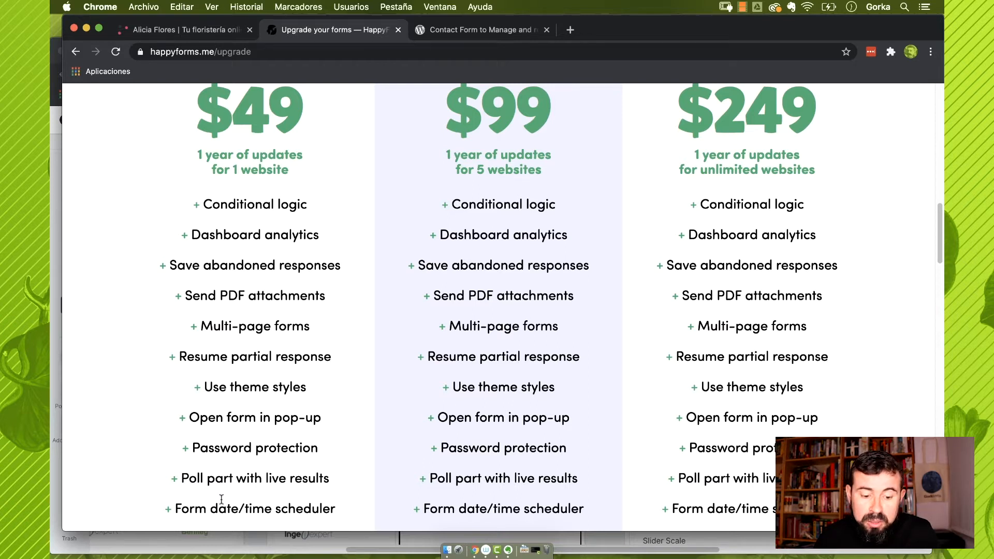
pyautogui.scroll(-2, 222, 500)
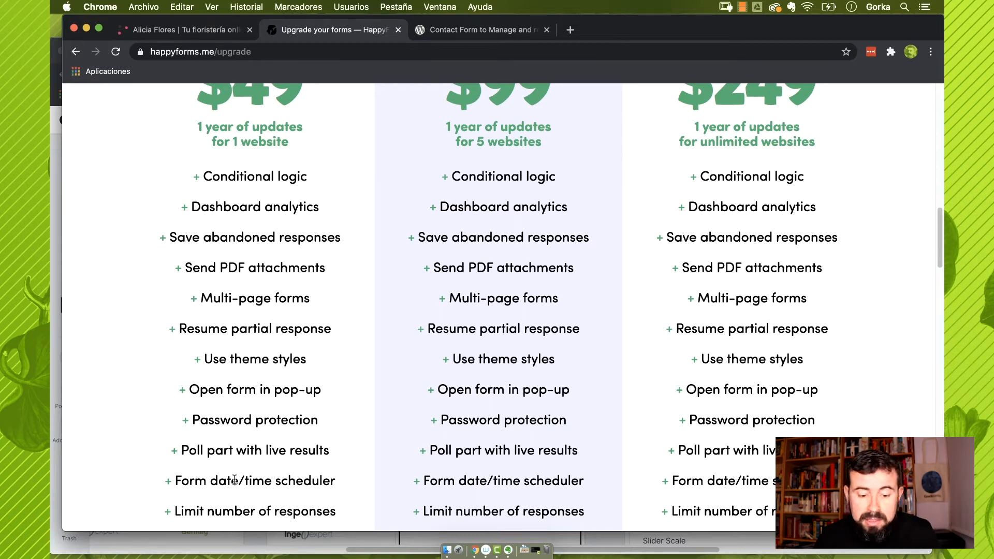
pyautogui.scroll(-1, 234, 480)
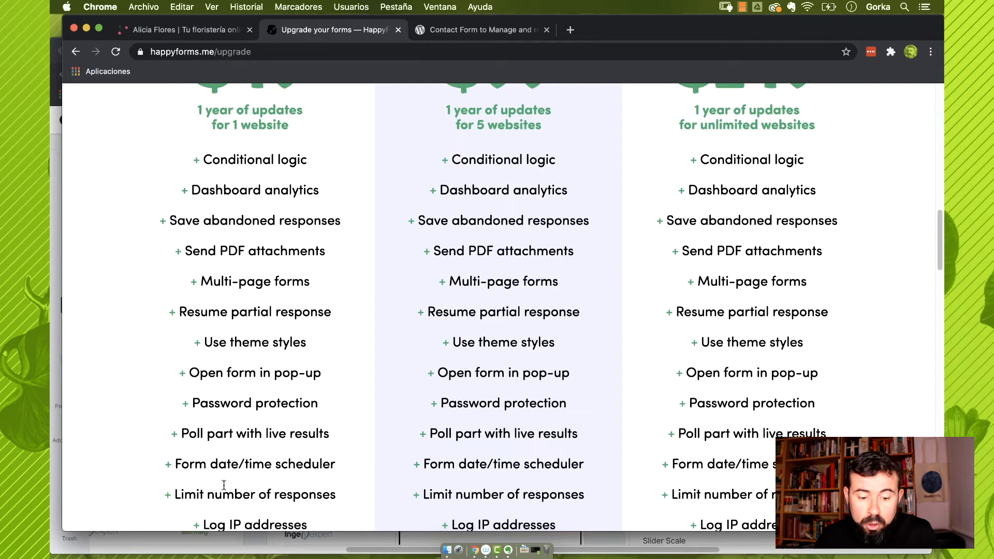
pyautogui.scroll(-5, 274, 496)
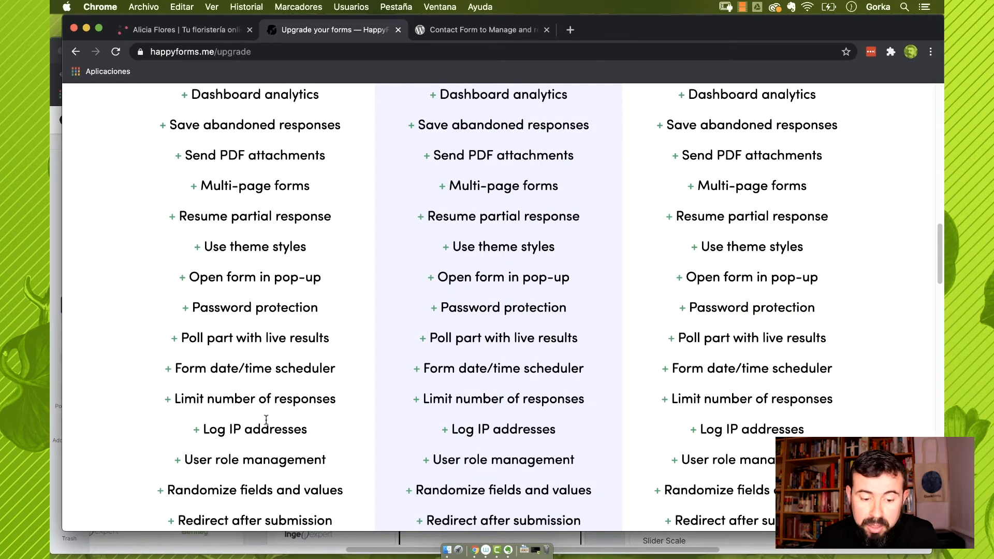
pyautogui.scroll(-1, 266, 420)
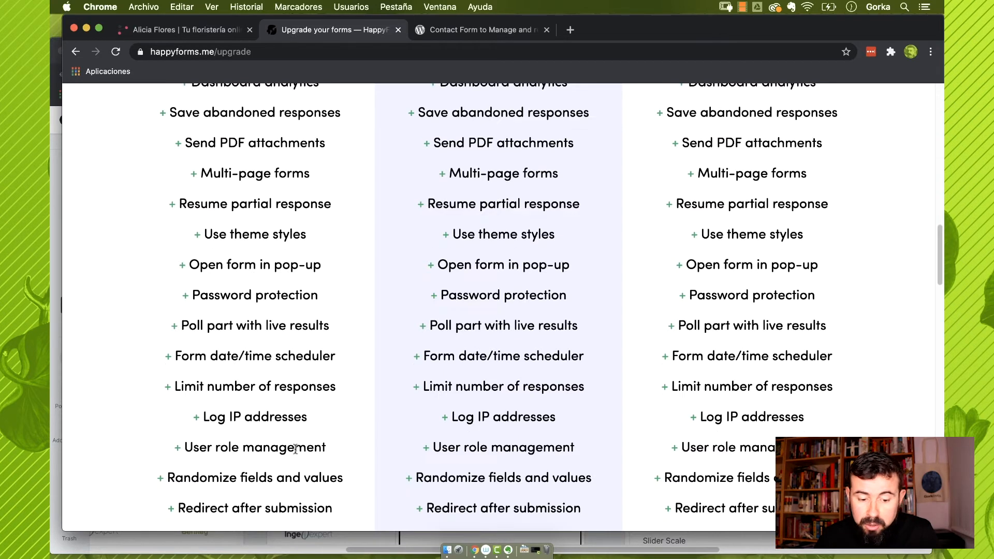
pyautogui.scroll(-2, 297, 449)
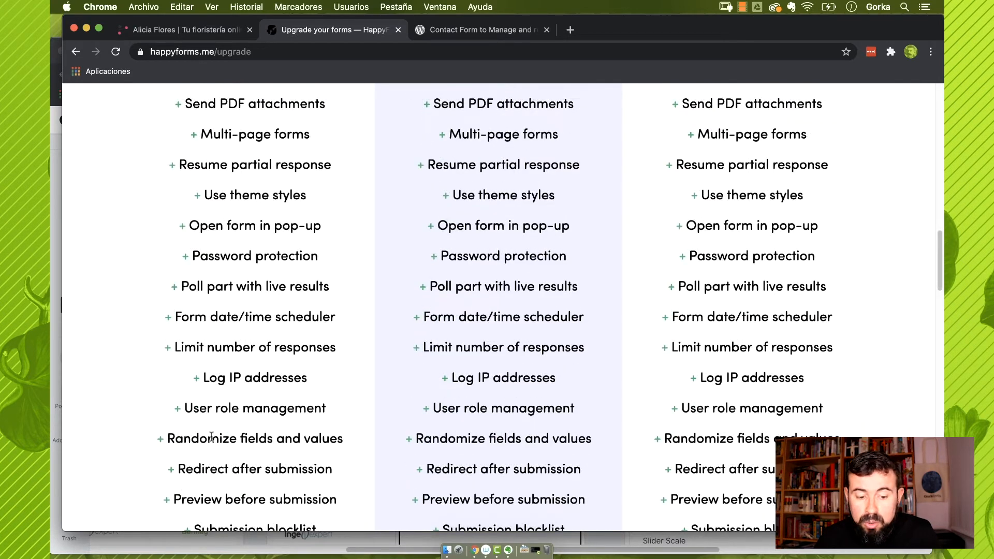
pyautogui.scroll(-2, 228, 438)
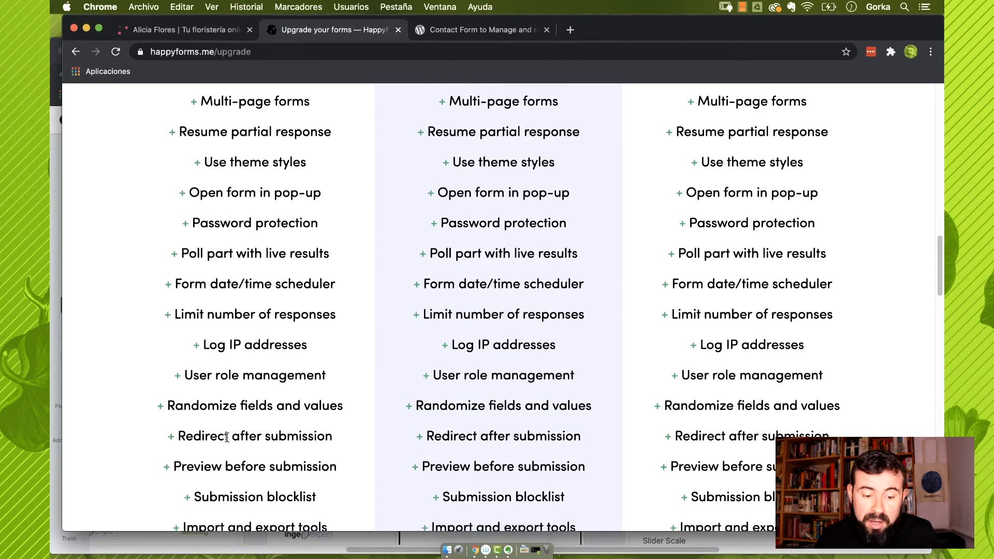
pyautogui.scroll(-2, 227, 438)
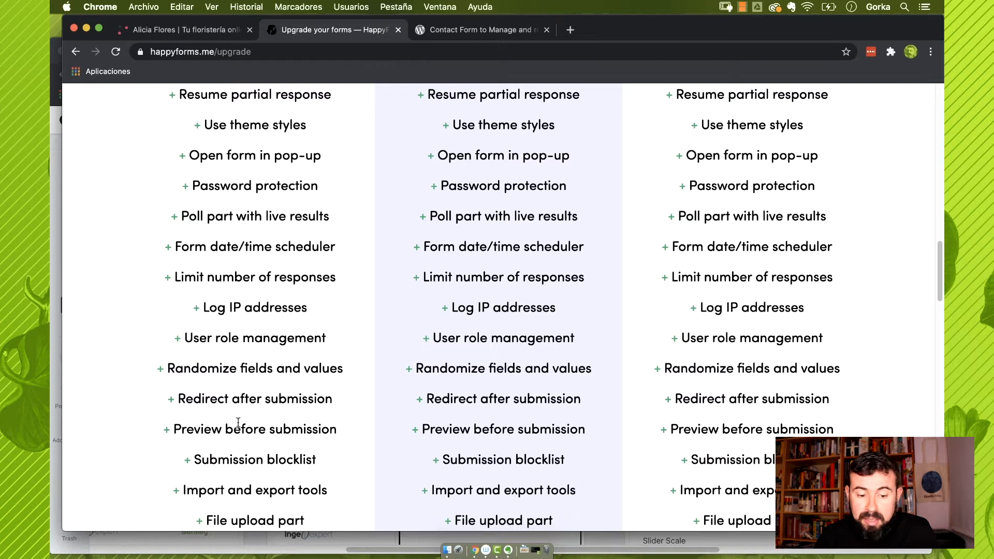
pyautogui.scroll(-2, 231, 425)
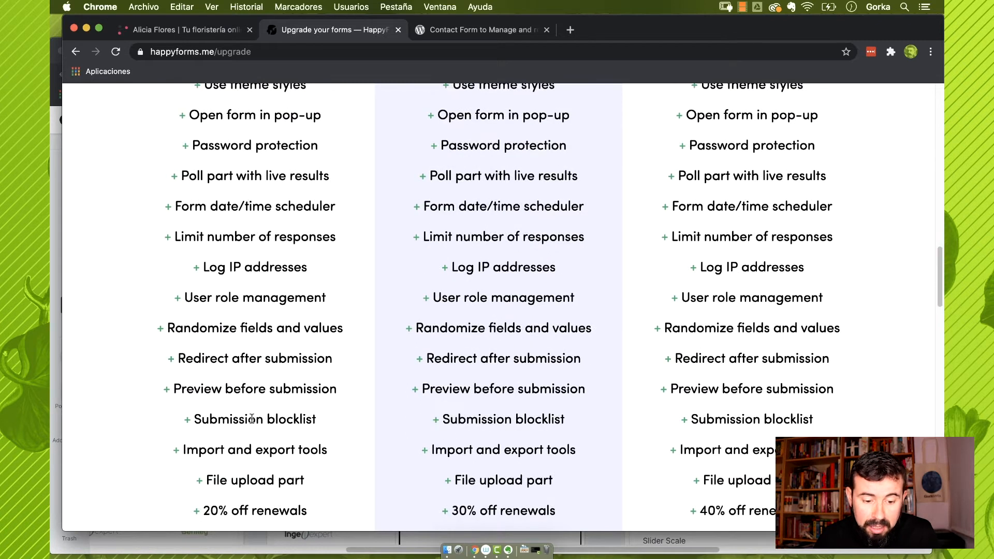
pyautogui.scroll(-2, 254, 419)
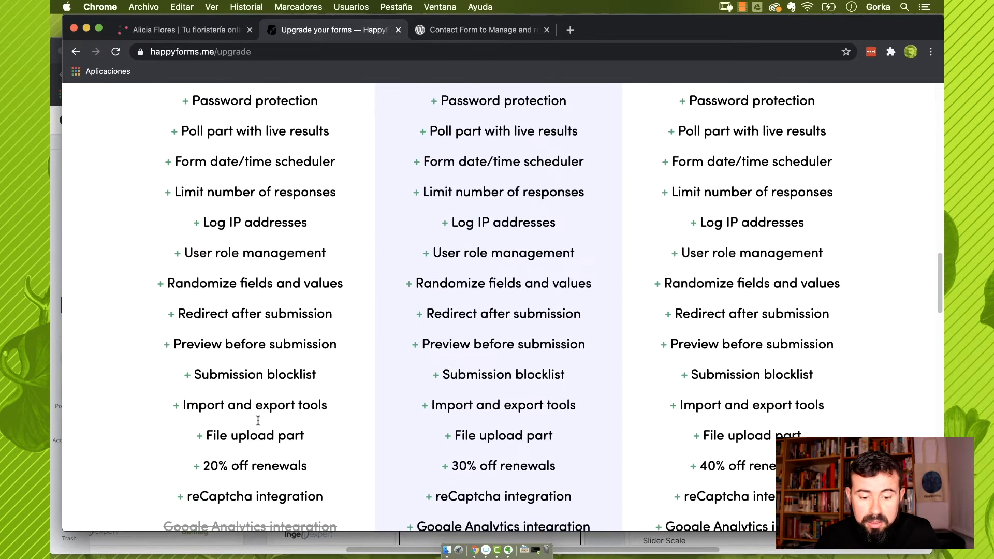
pyautogui.scroll(-1, 324, 417)
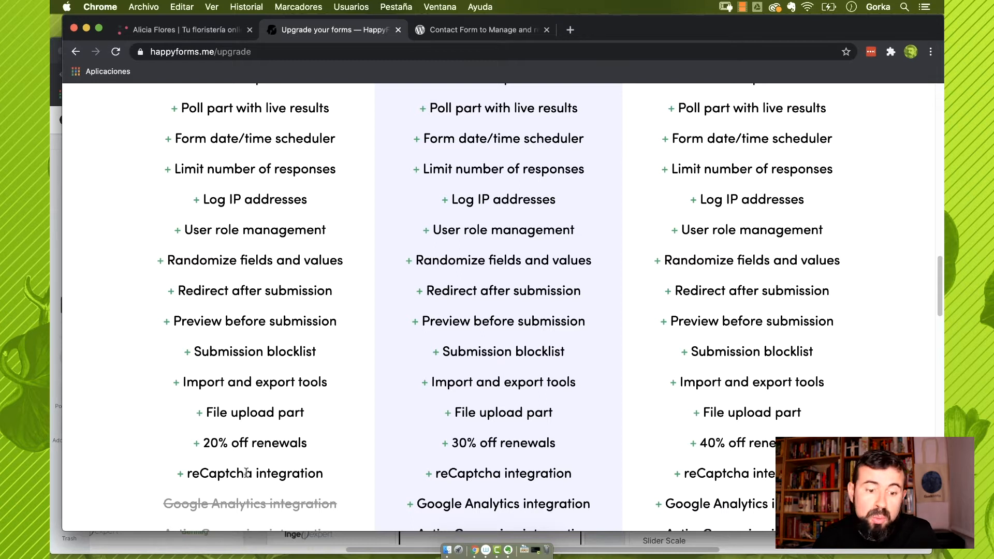
pyautogui.scroll(10, 246, 473)
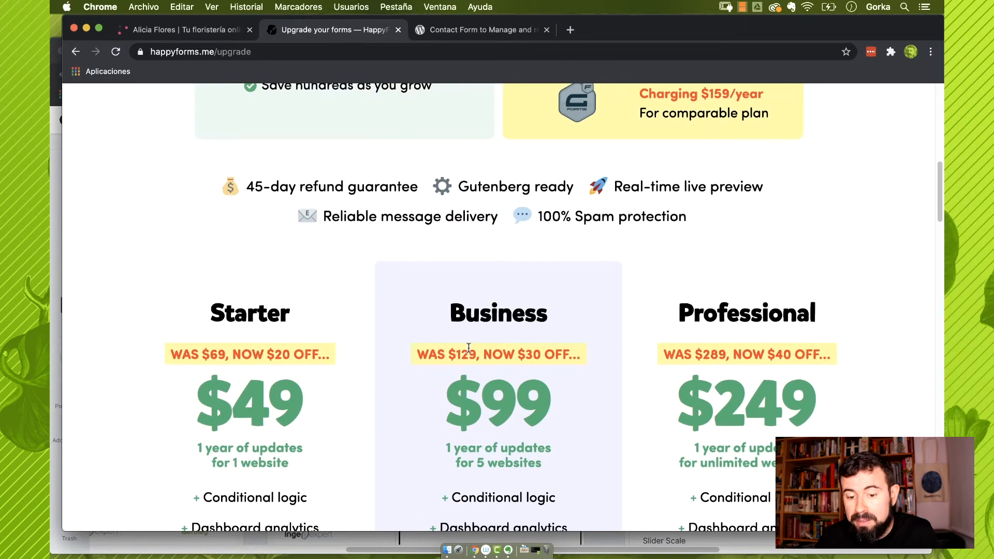
pyautogui.scroll(-10, 531, 404)
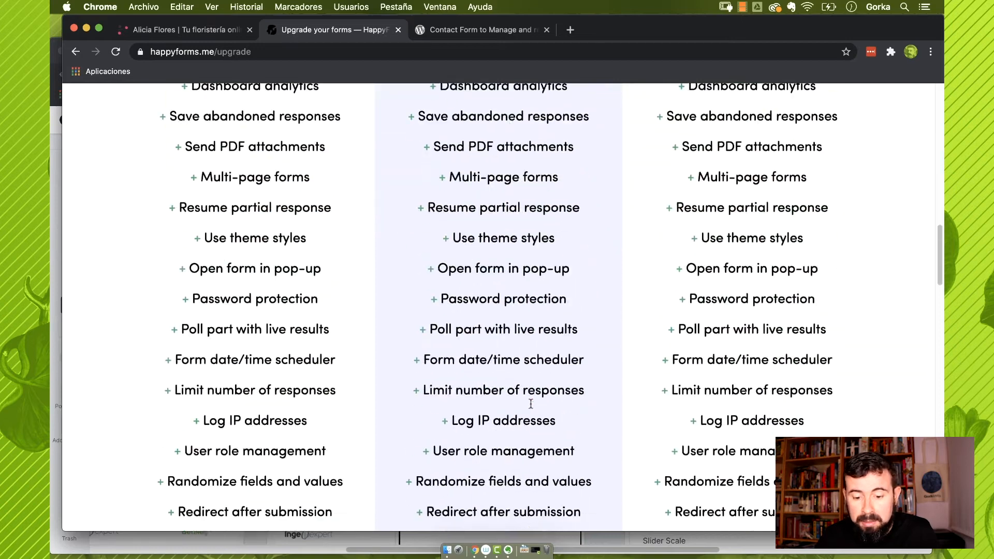
pyautogui.scroll(-5, 531, 404)
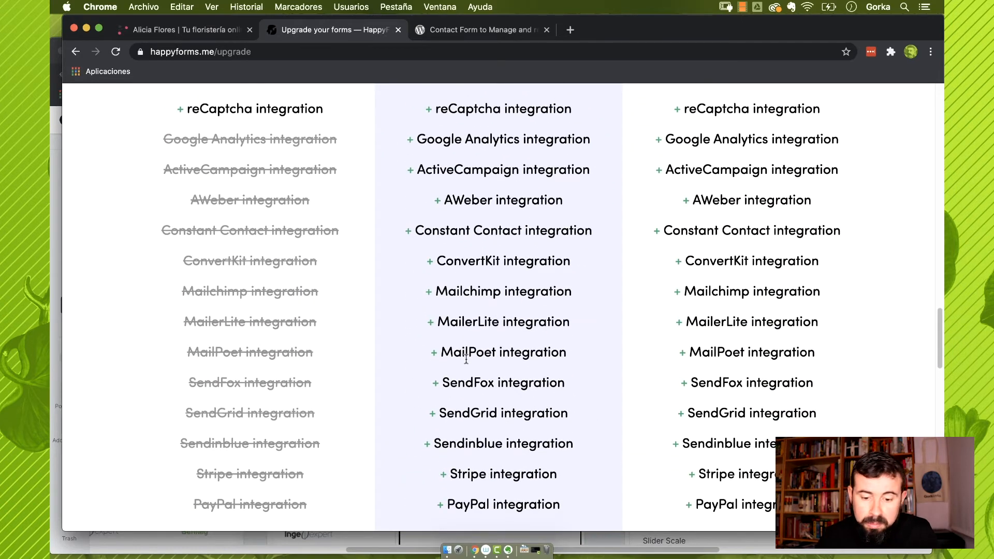
# Go back to the top of the upgrade page and bring up the Sign in form
pyautogui.scroll(-1, 518, 358)
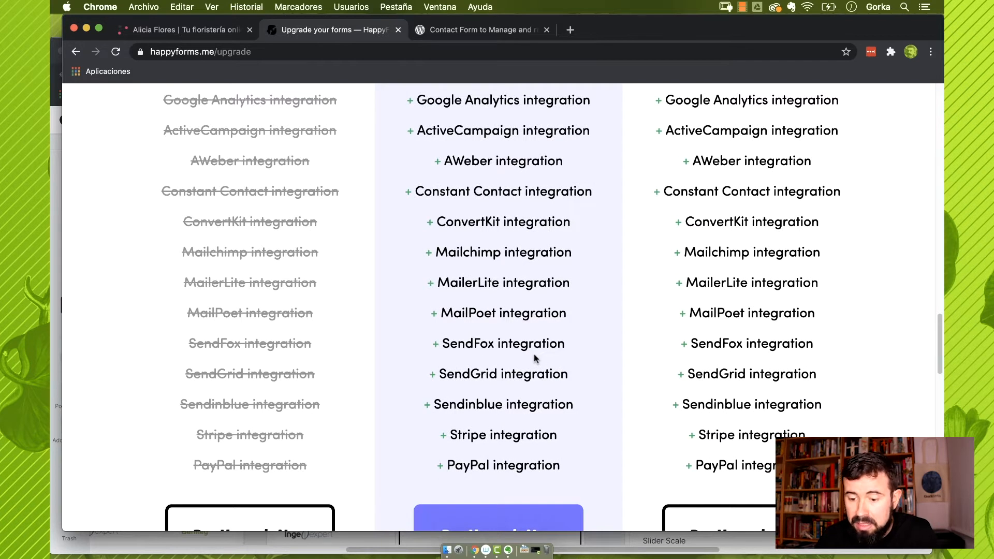
pyautogui.scroll(20, 747, 218)
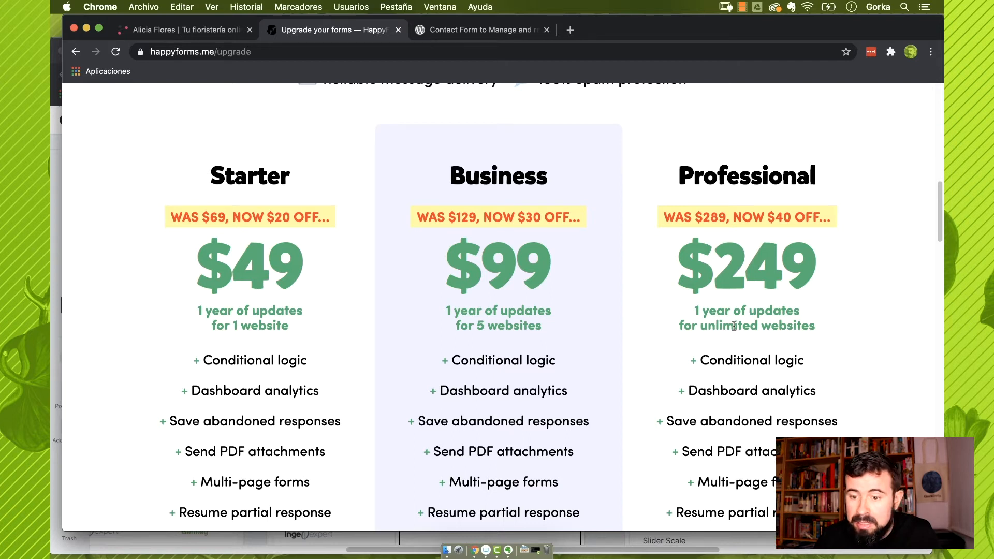
pyautogui.scroll(10, 734, 326)
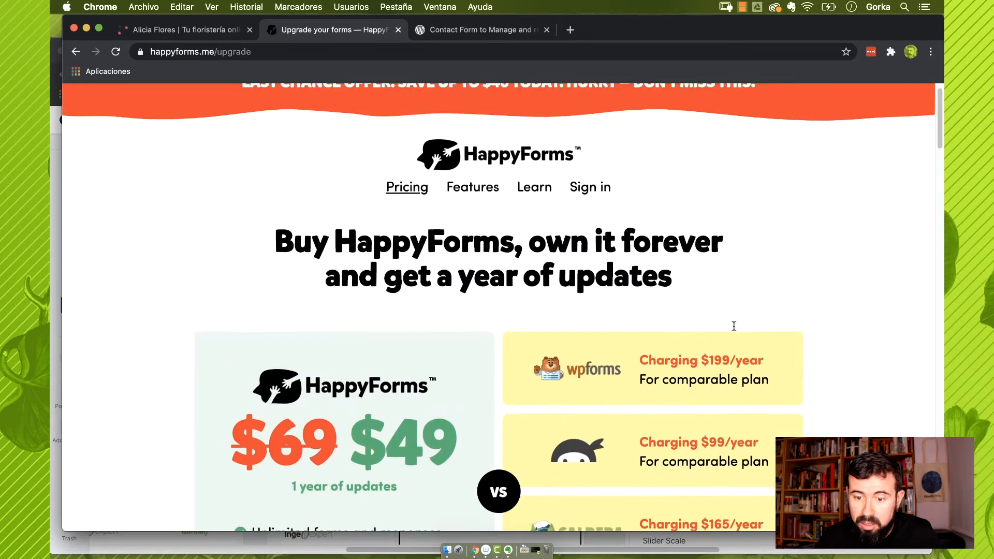
pyautogui.click(589, 213)
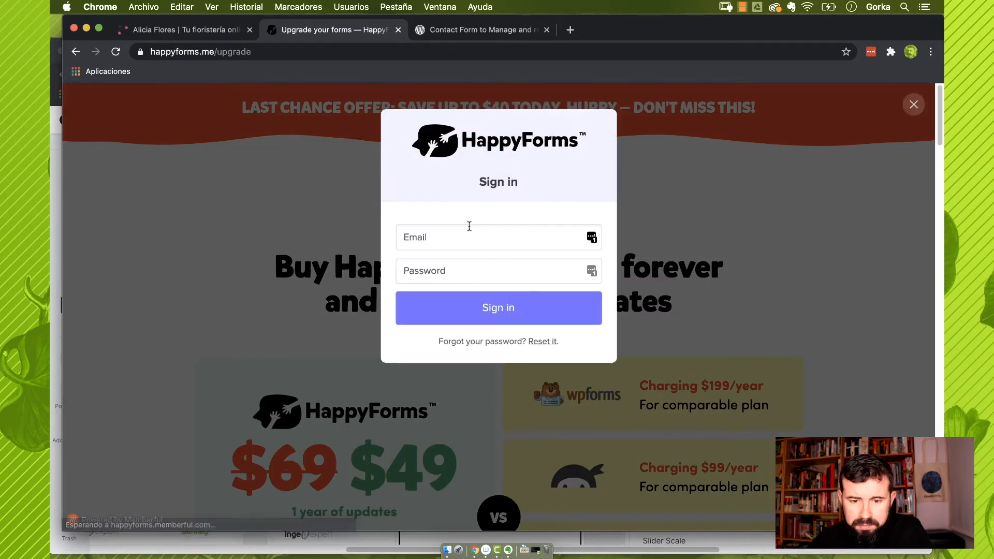
# Sign in, download HappyForms Business from the account's Downloads, and return to the florist site
pyautogui.click(533, 310)
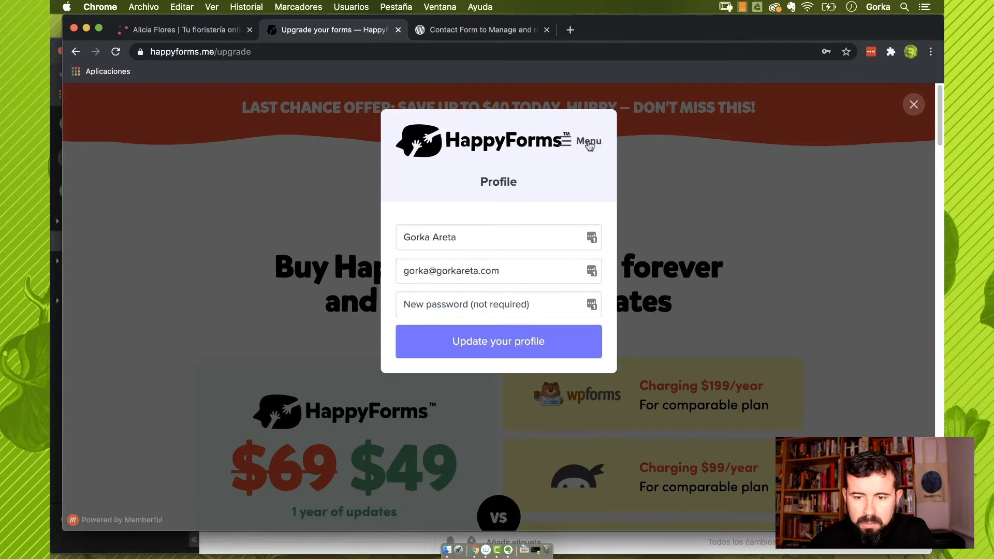
pyautogui.click(590, 144)
pyautogui.click(495, 207)
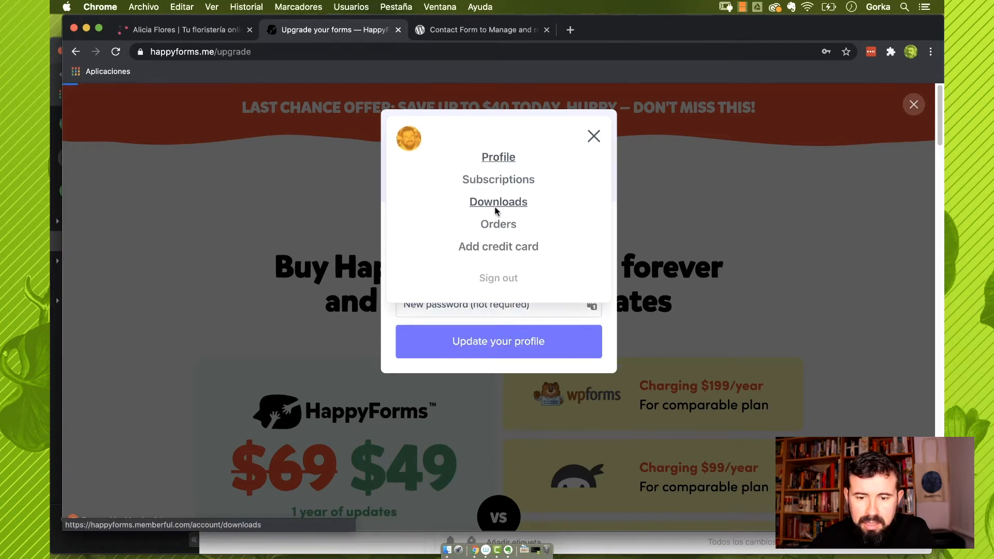
pyautogui.click(564, 227)
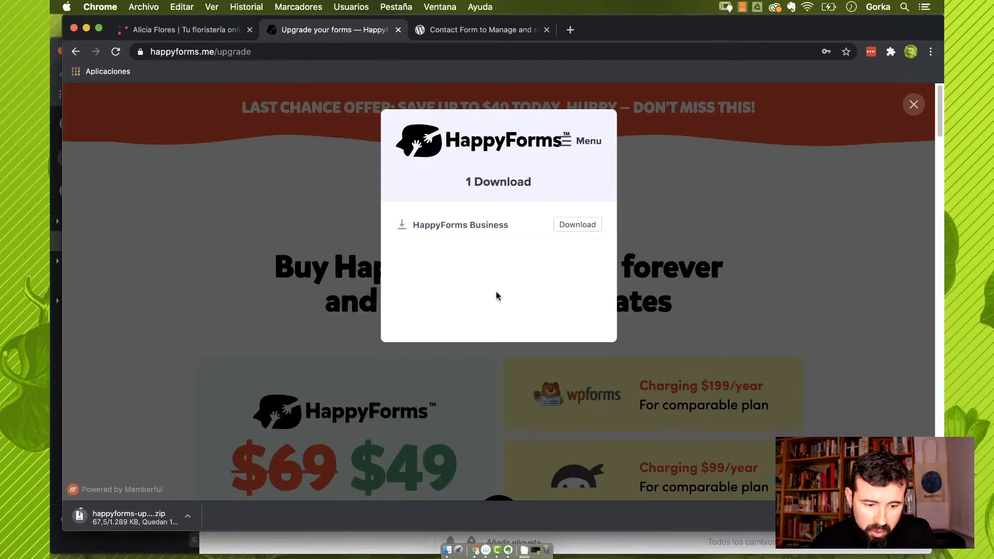
pyautogui.click(211, 32)
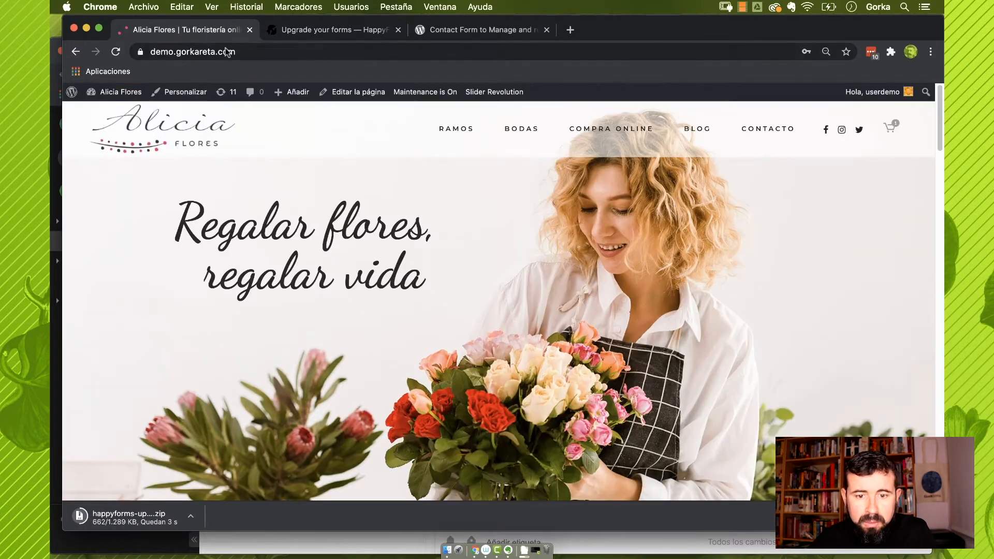
# Upload happyforms-upgrade-1.18.1.zip from Descargas as a new plugin, install it and activate it
pyautogui.click(119, 94)
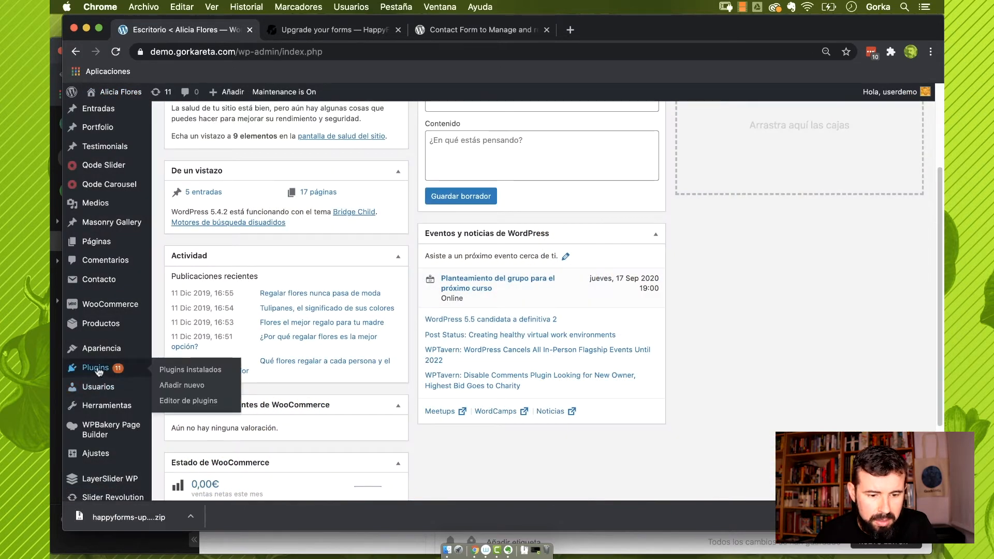
pyautogui.click(174, 385)
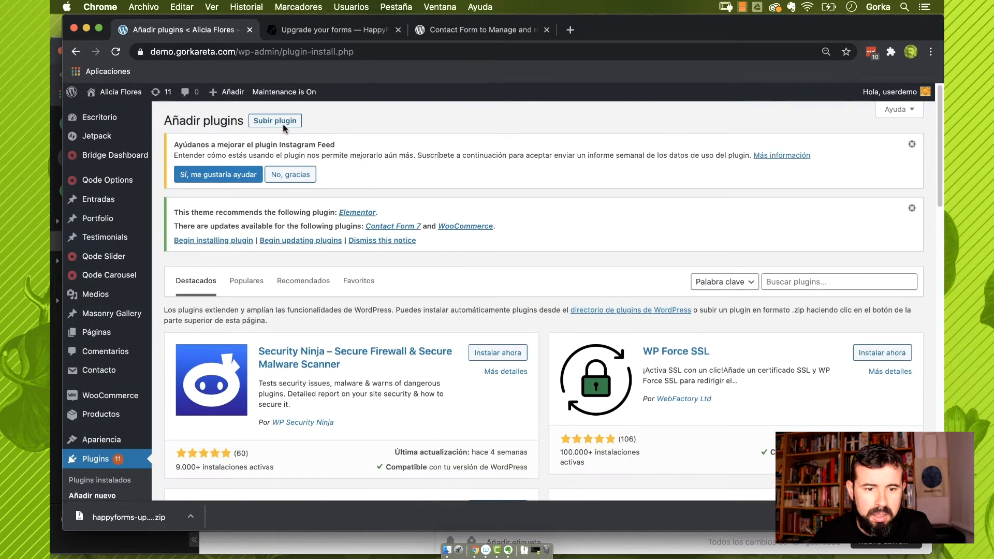
pyautogui.click(275, 120)
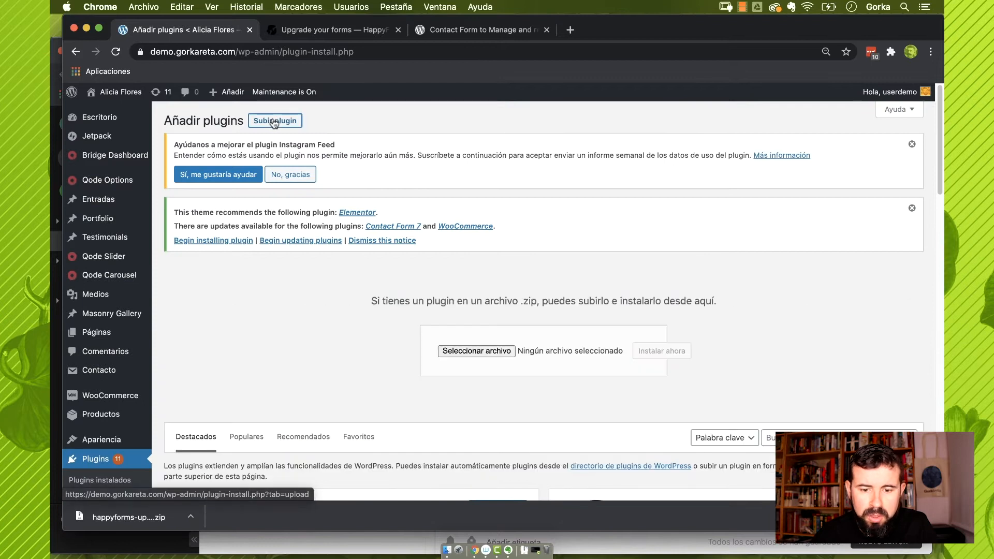
pyautogui.click(456, 351)
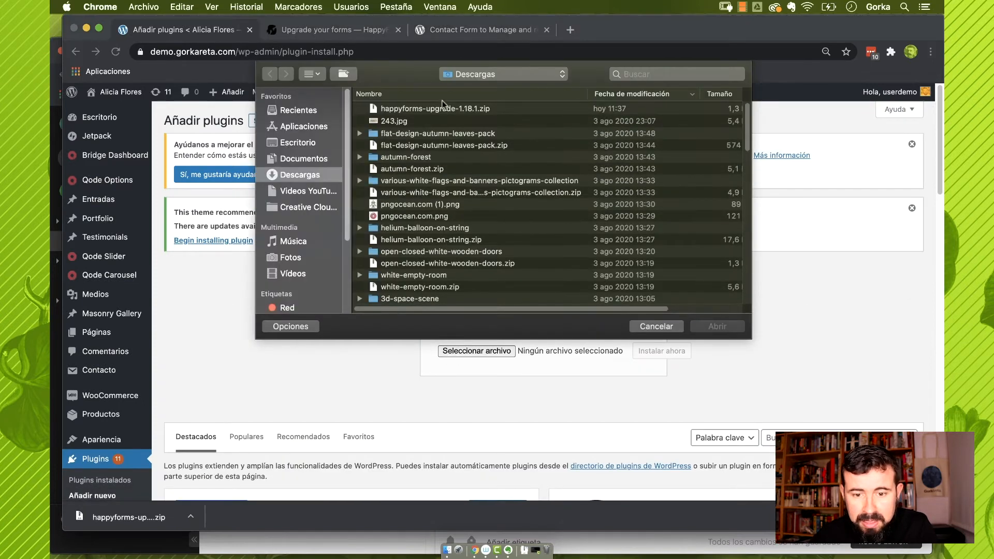
pyautogui.click(446, 109)
pyautogui.click(717, 327)
pyautogui.click(661, 351)
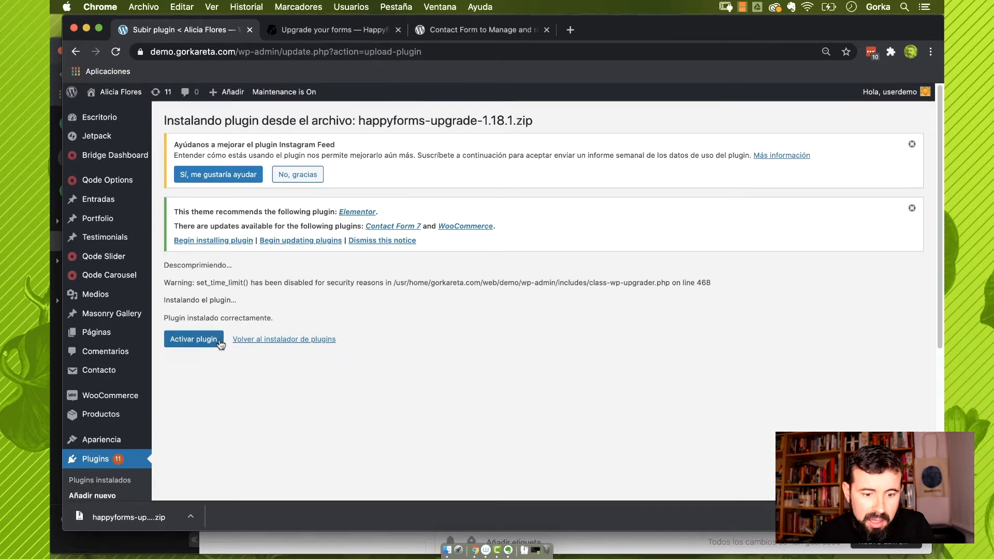
pyautogui.click(193, 340)
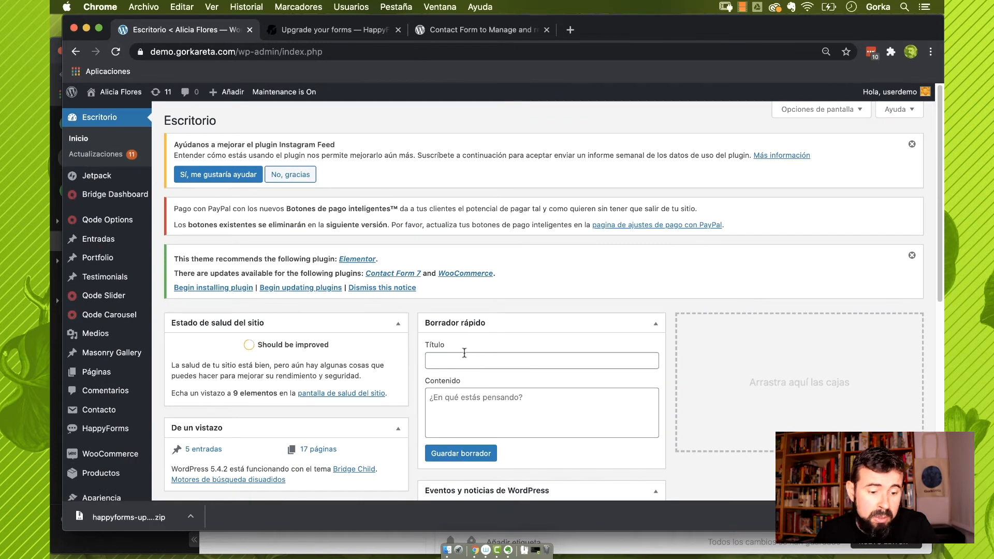
# Check the HappyForms forms list, holding only Sample Form, then start a new form
pyautogui.moveTo(126, 430)
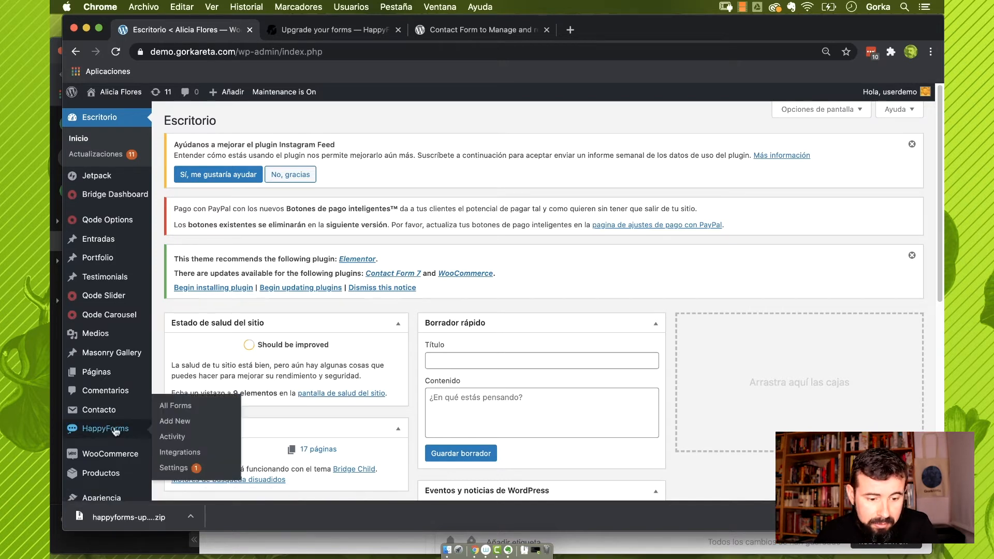
pyautogui.click(171, 409)
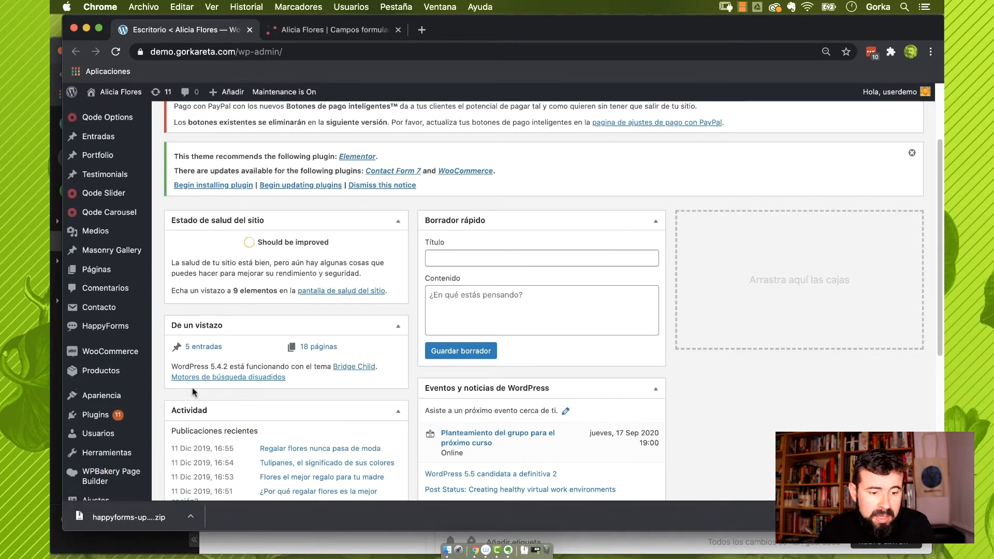
pyautogui.moveTo(122, 333)
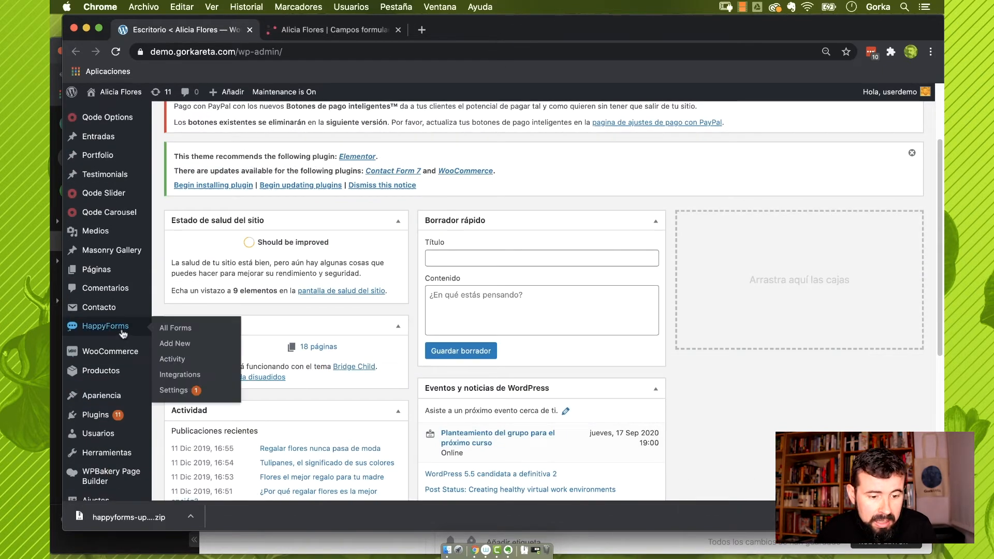
pyautogui.click(177, 346)
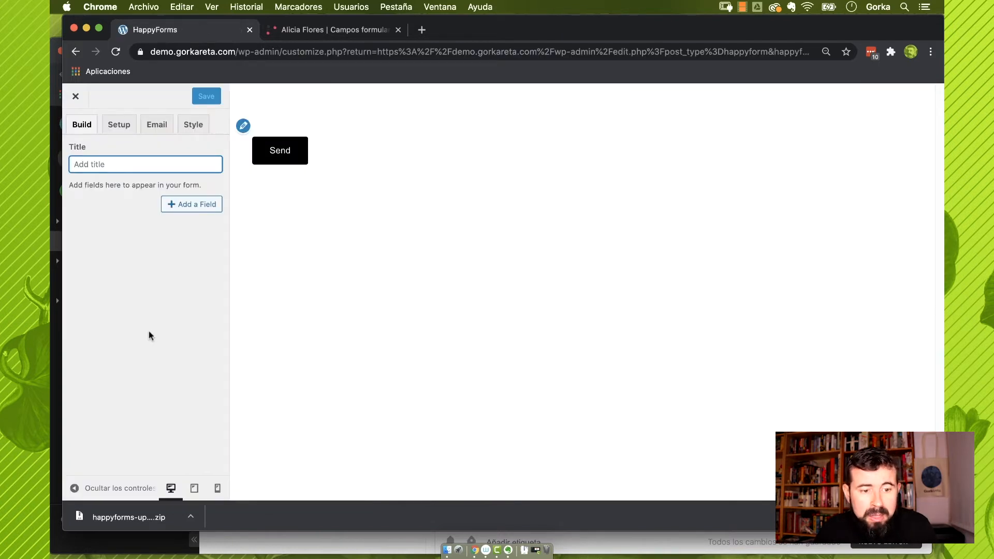
# Title the form 'Formulario de prueba', browse the field types, and view the Campos formulario page
pyautogui.write('For')
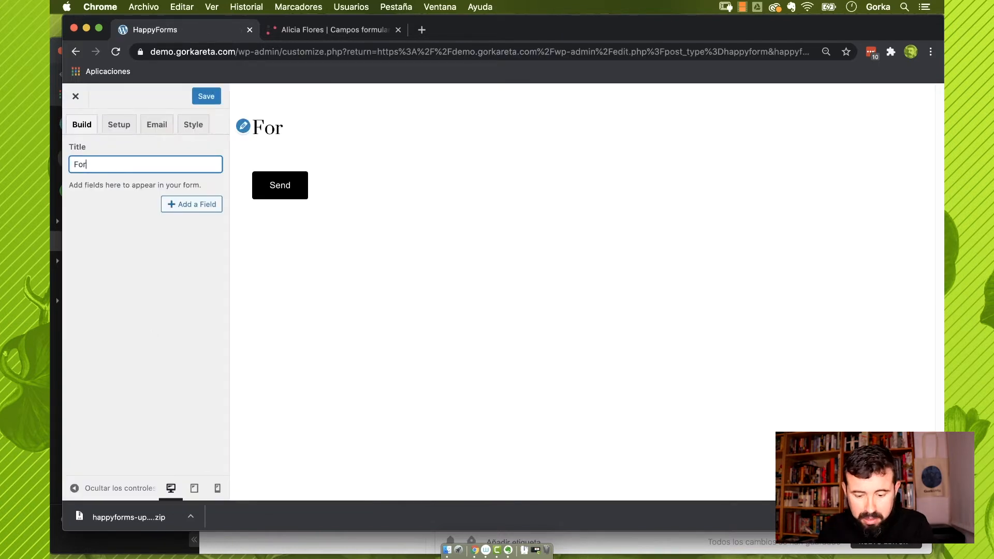
pyautogui.write('mulario de prueba')
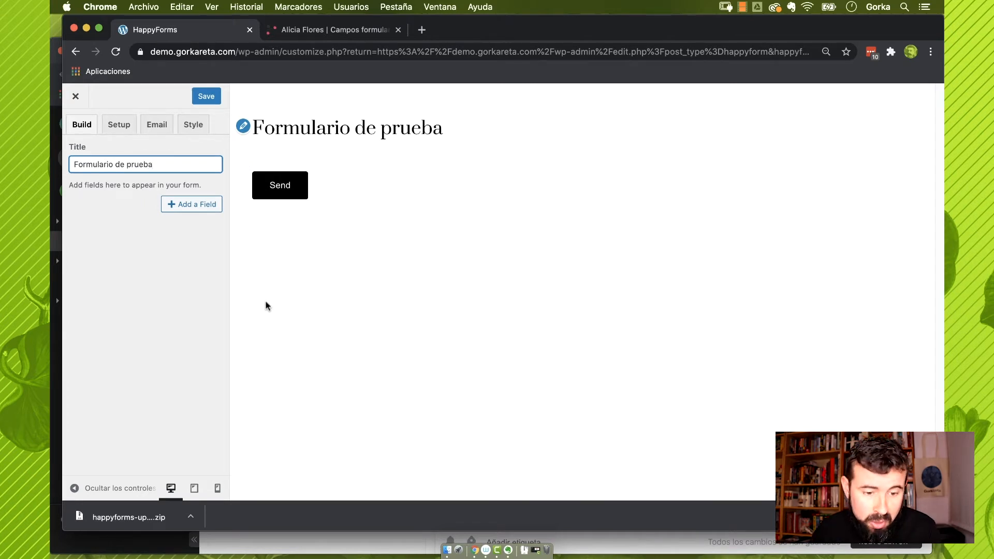
pyautogui.click(203, 206)
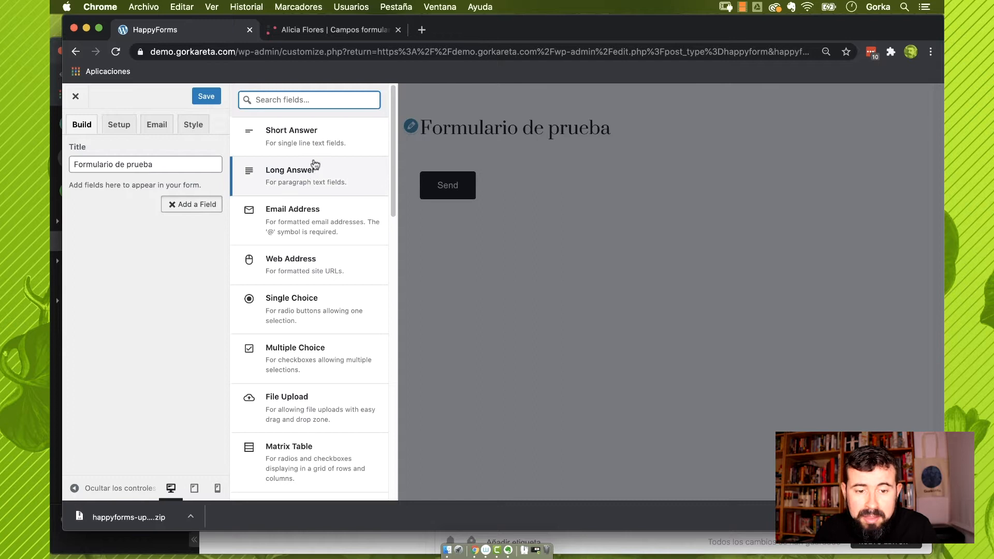
pyautogui.scroll(-1, 316, 160)
pyautogui.scroll(-5, 316, 159)
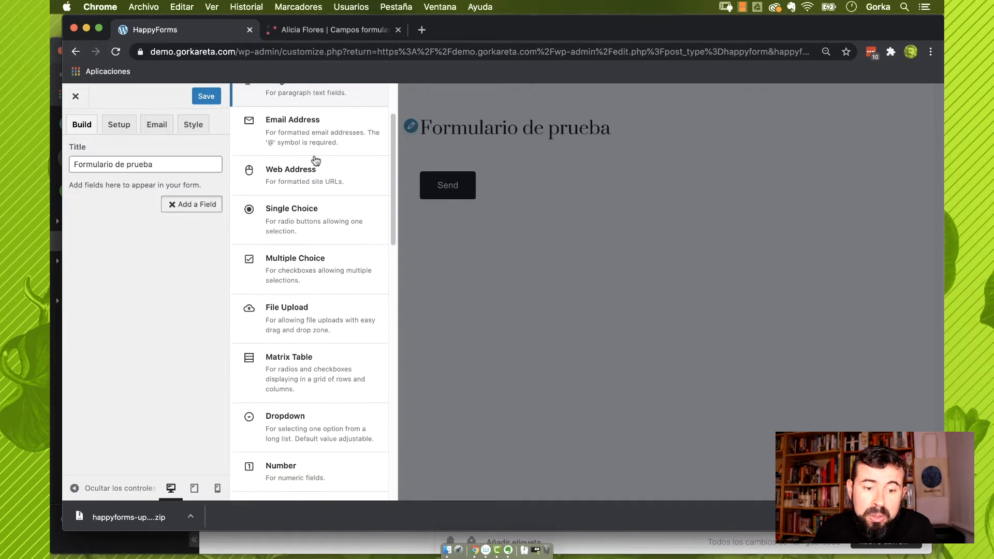
pyautogui.scroll(5, 315, 160)
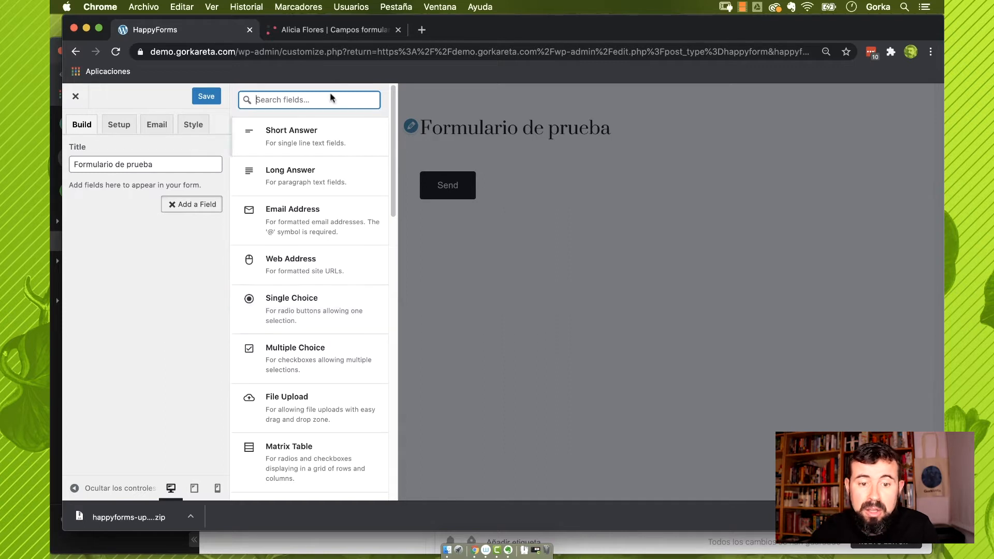
pyautogui.click(335, 30)
pyautogui.scroll(-2, 436, 173)
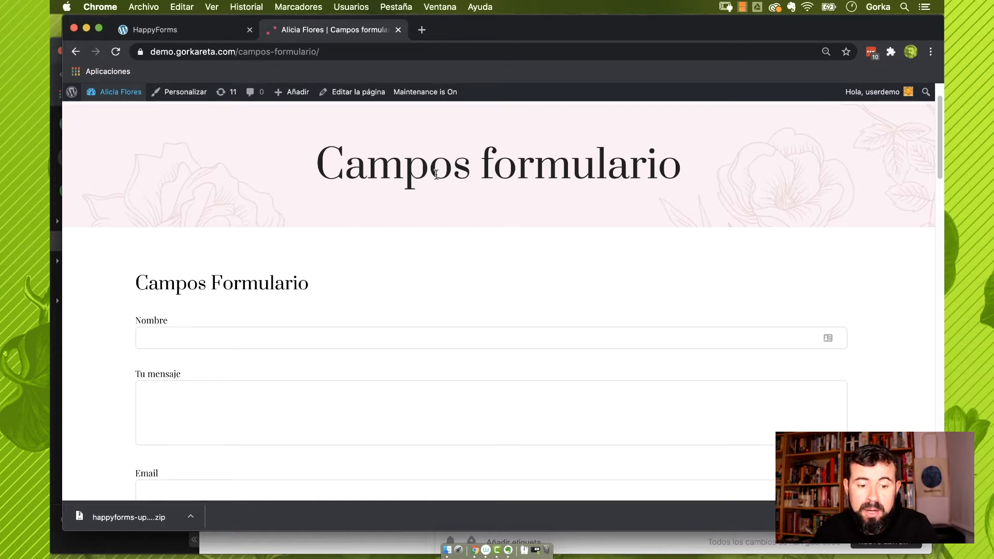
# Try the Nombre and Tu mensaje fields on the Campos formulario page, then return to the builder
pyautogui.click(220, 31)
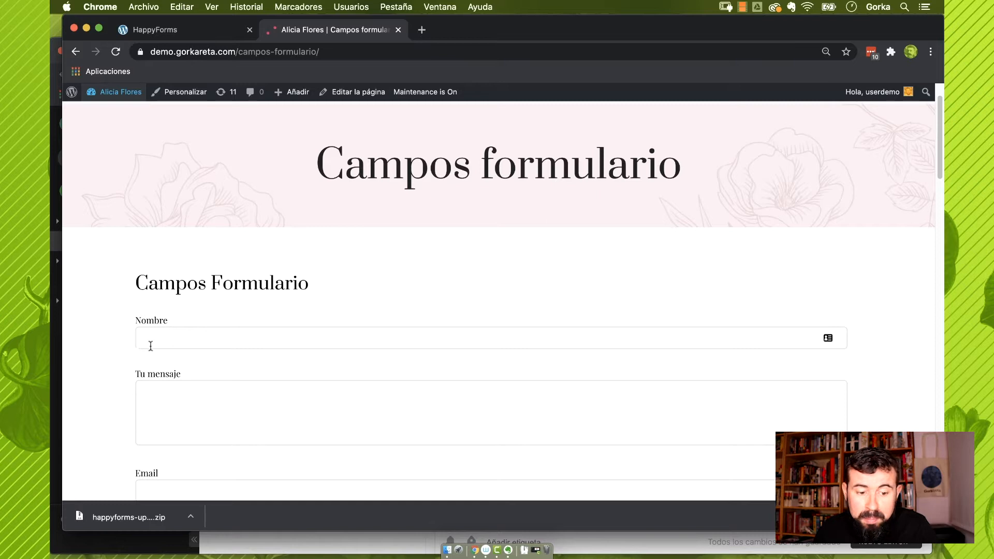
pyautogui.click(198, 336)
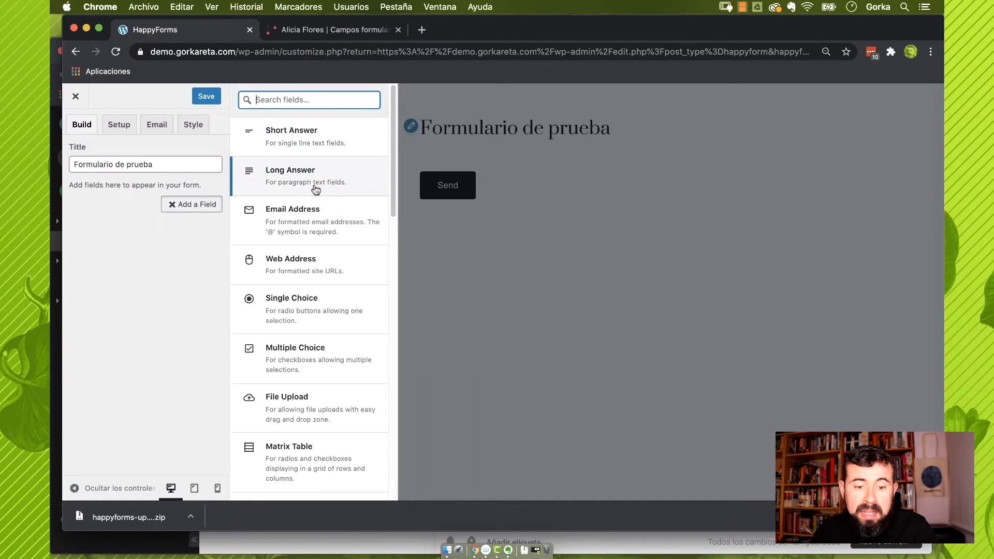
pyautogui.click(297, 29)
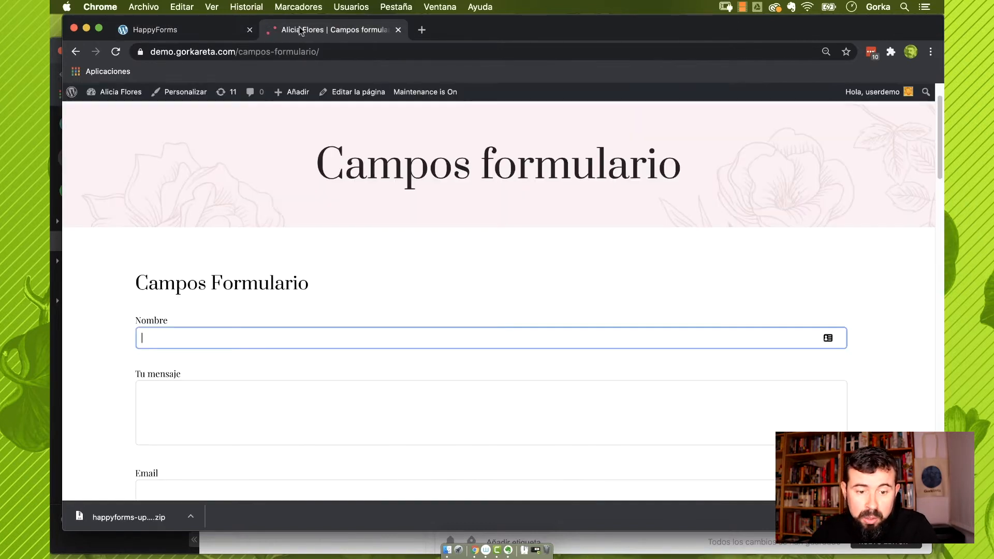
pyautogui.click(236, 396)
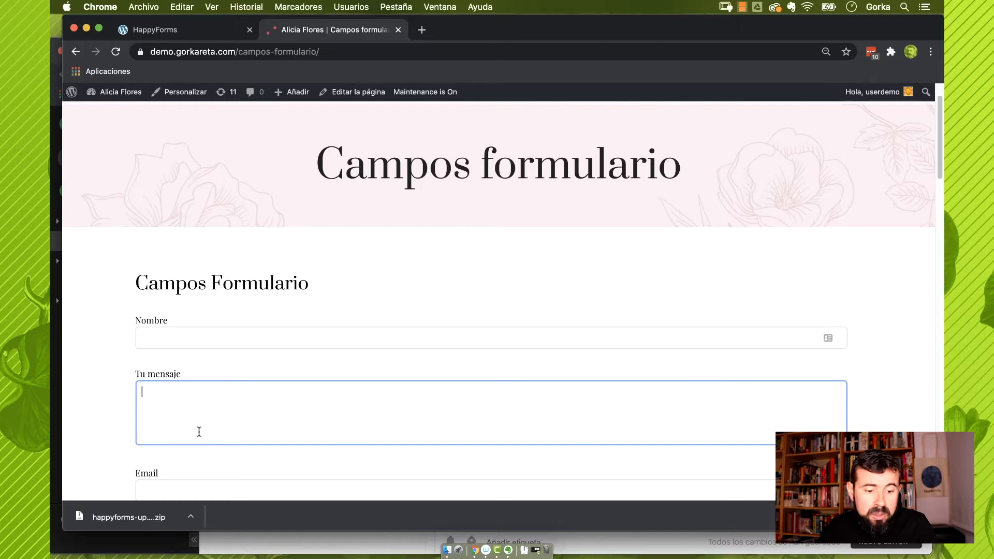
pyautogui.scroll(-3, 238, 155)
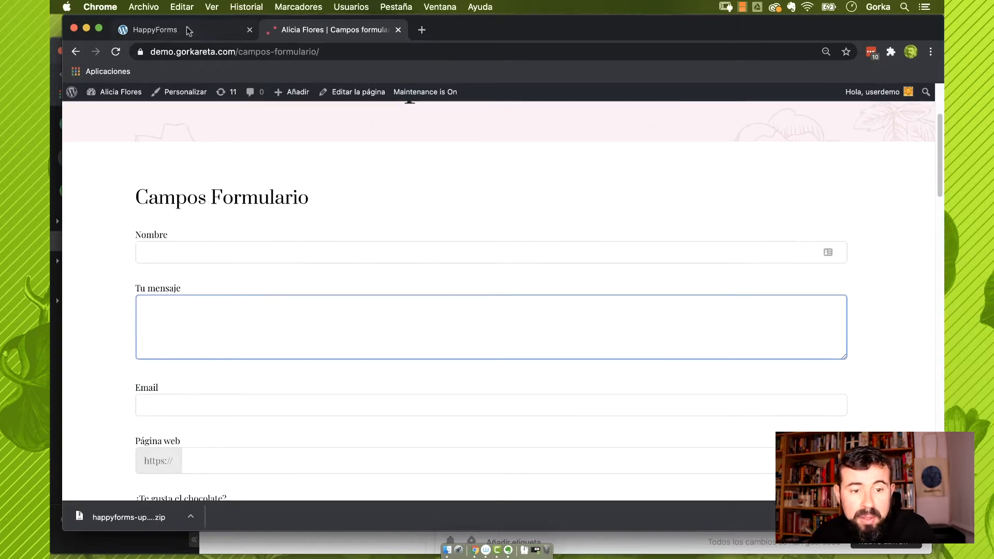
pyautogui.click(187, 28)
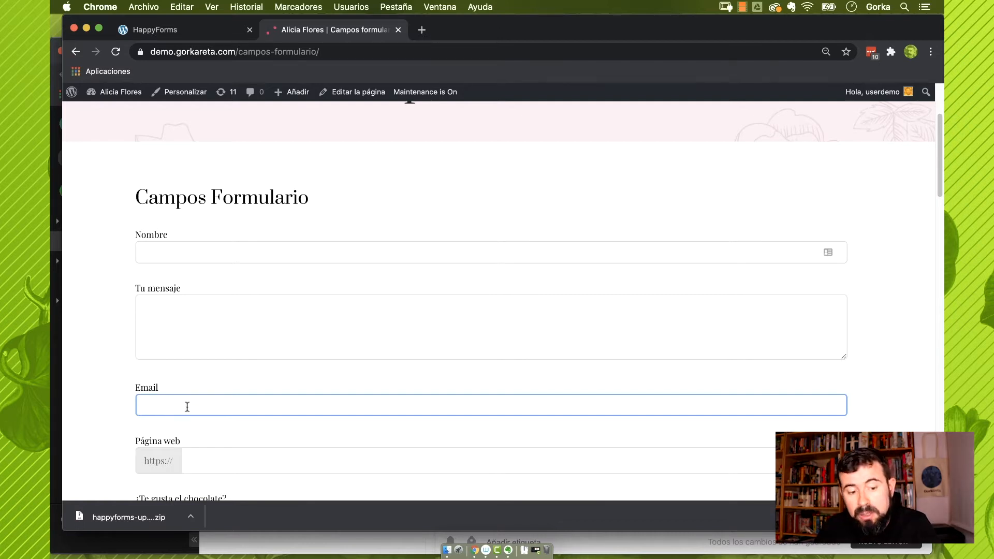
pyautogui.click(195, 31)
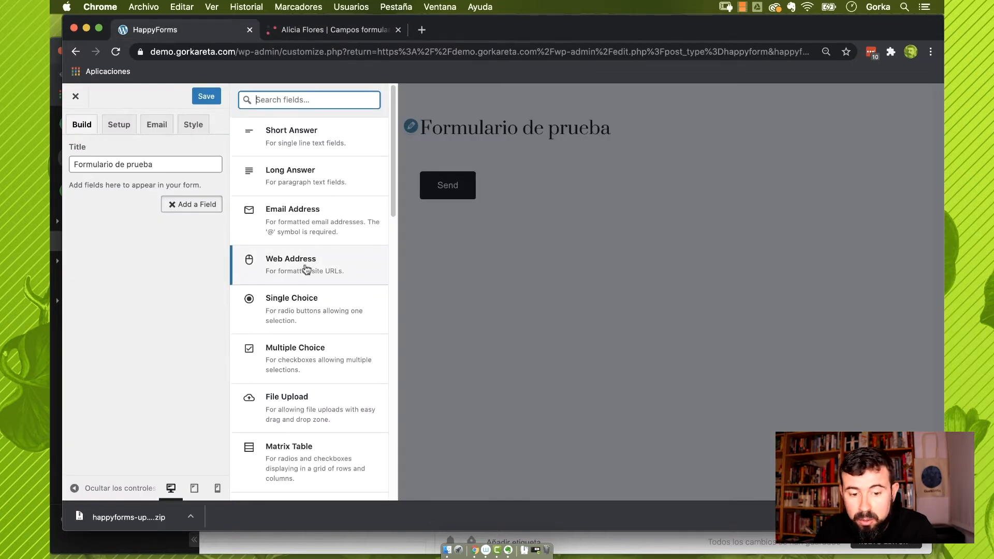
# Scroll through the sample form page, then return to the builder's field list
pyautogui.click(308, 30)
pyautogui.scroll(-2, 273, 396)
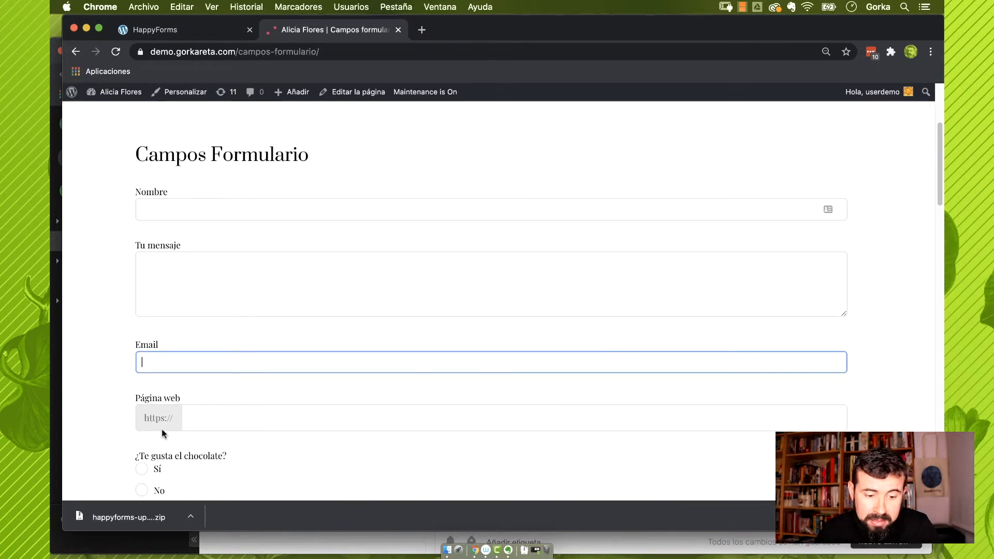
pyautogui.scroll(-2, 224, 409)
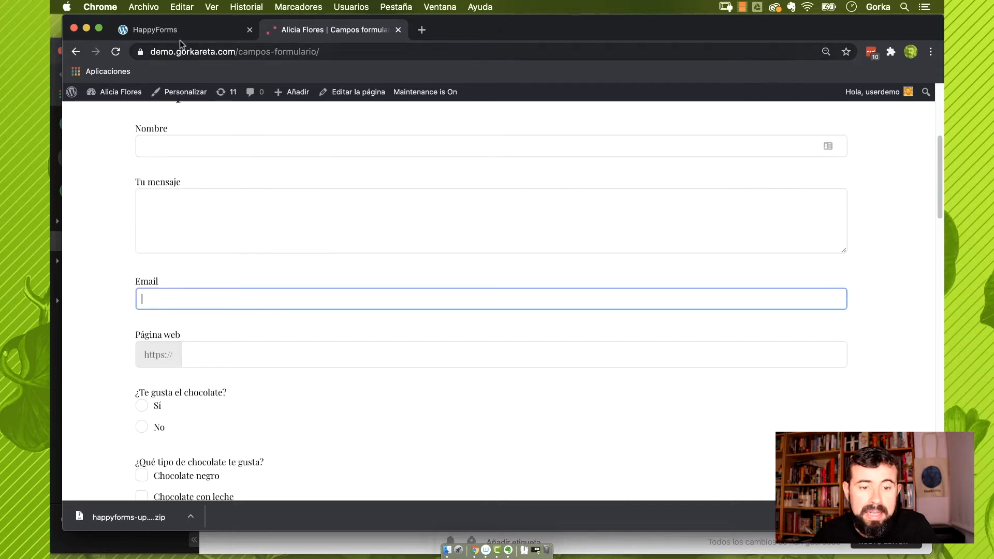
pyautogui.click(179, 36)
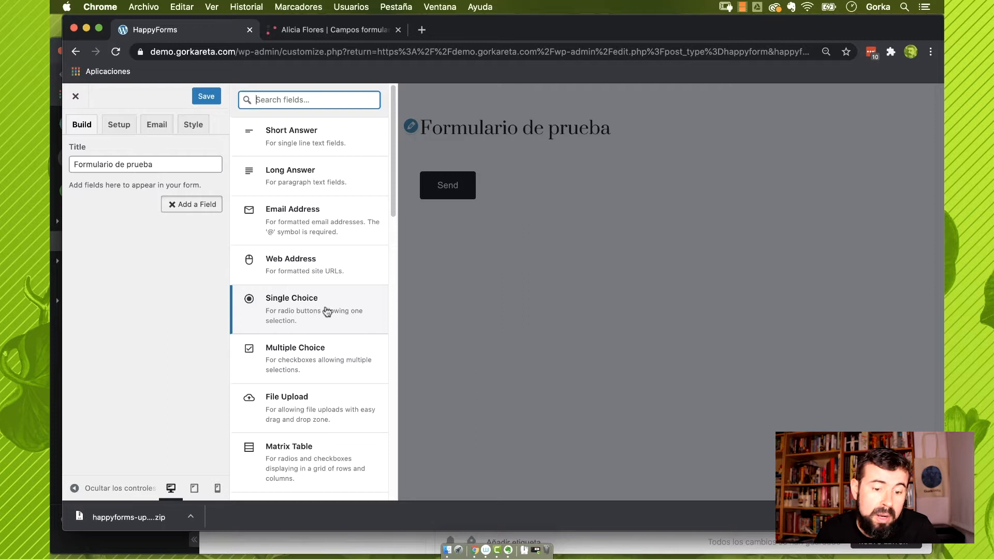
# Answer the chocolate radio question on the sample form with No
pyautogui.click(332, 30)
pyautogui.scroll(-1, 279, 341)
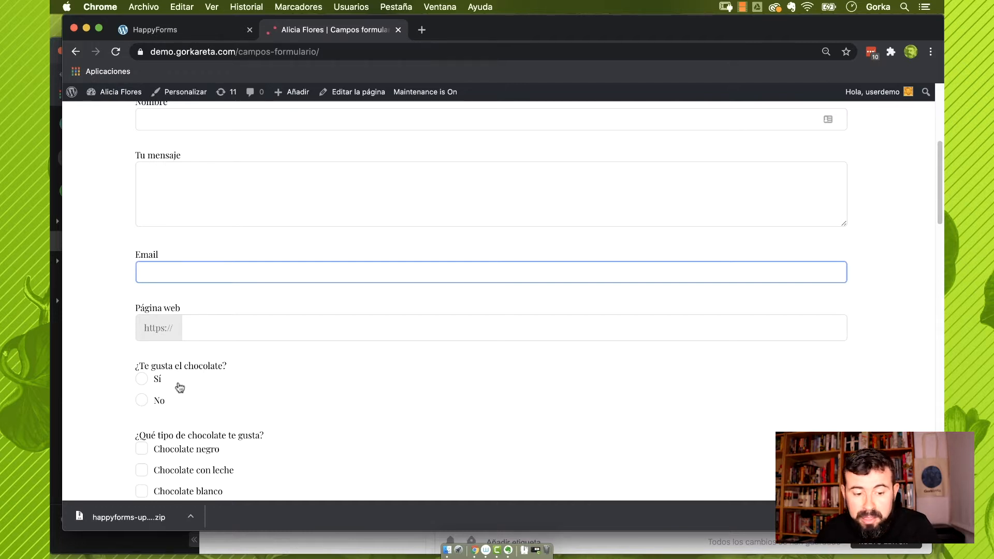
pyautogui.click(141, 379)
pyautogui.click(141, 400)
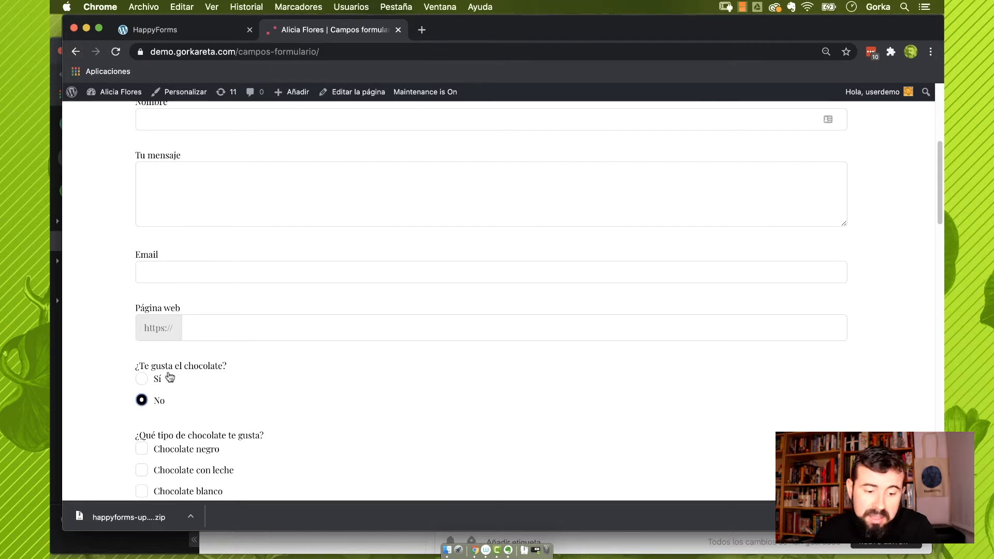
pyautogui.click(142, 379)
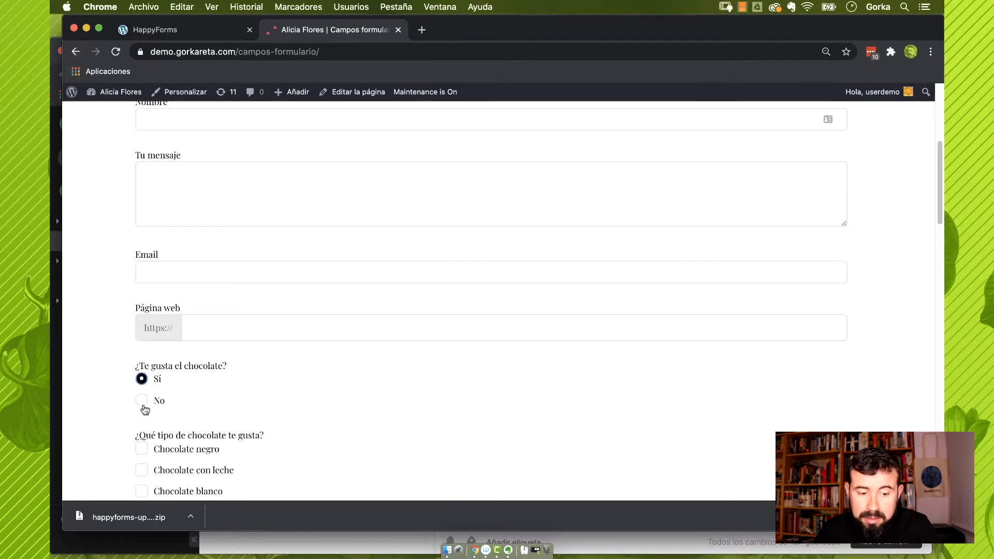
pyautogui.click(142, 400)
pyautogui.click(141, 379)
pyautogui.click(141, 400)
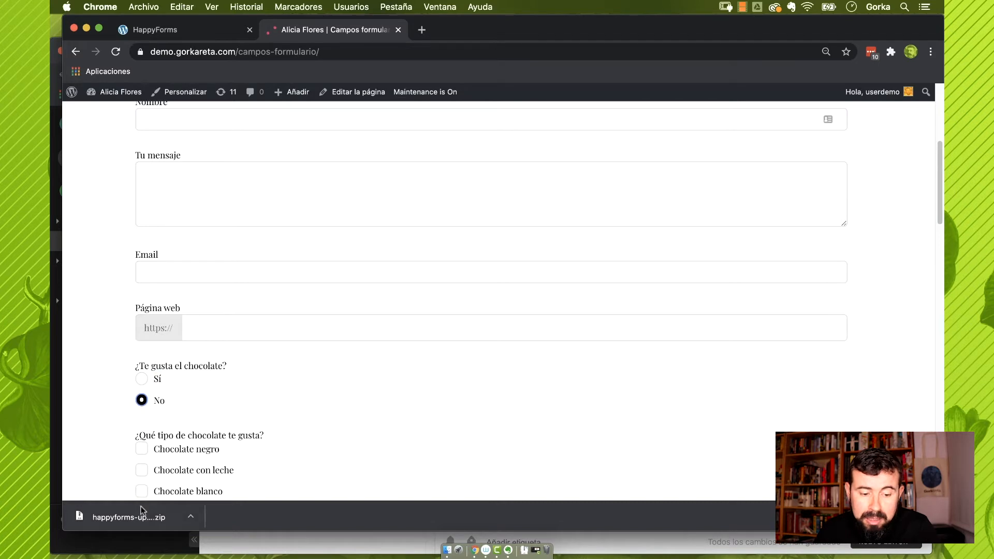
pyautogui.hotkey('ctrl', 'shift', 'Tab')
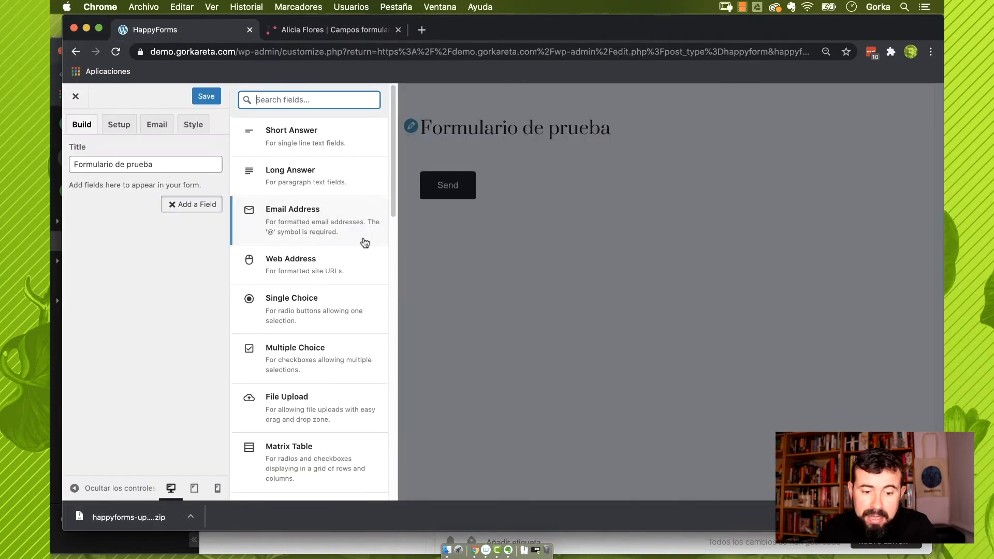
pyautogui.scroll(-3, 364, 241)
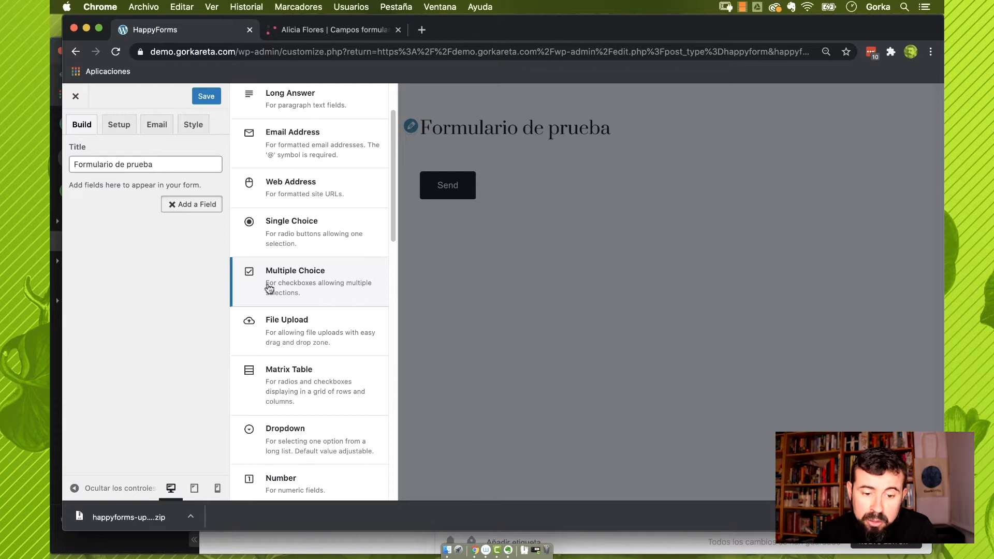
# Leave Chocolate con leche and Chocolate blanco ticked in the chocolate checkbox field
pyautogui.click(300, 27)
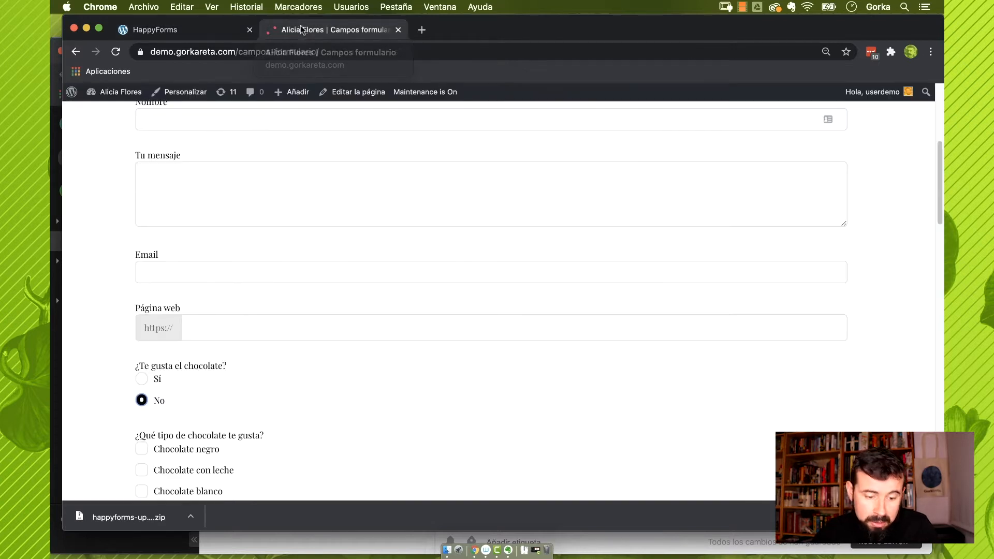
pyautogui.scroll(-3, 341, 262)
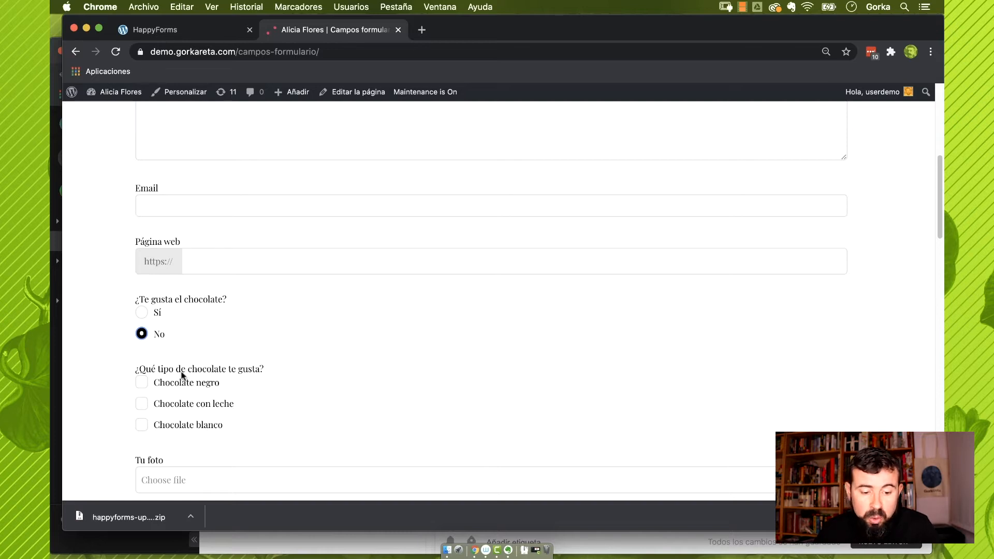
pyautogui.click(144, 384)
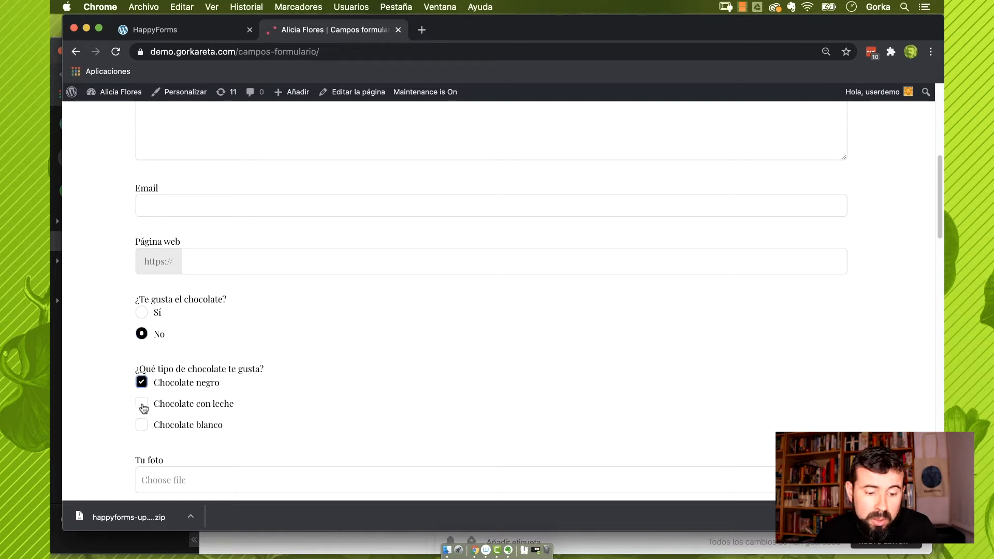
pyautogui.click(142, 405)
pyautogui.click(142, 425)
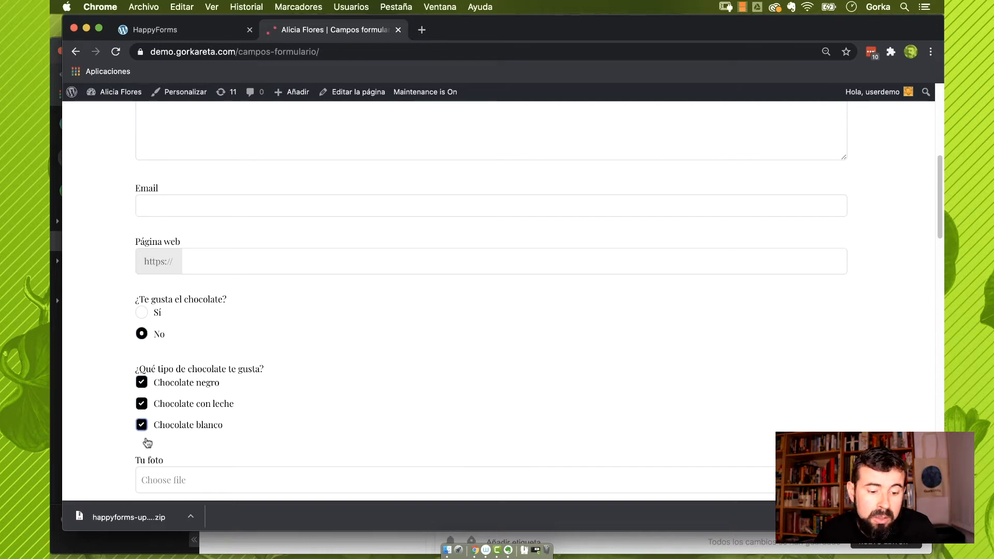
pyautogui.click(141, 383)
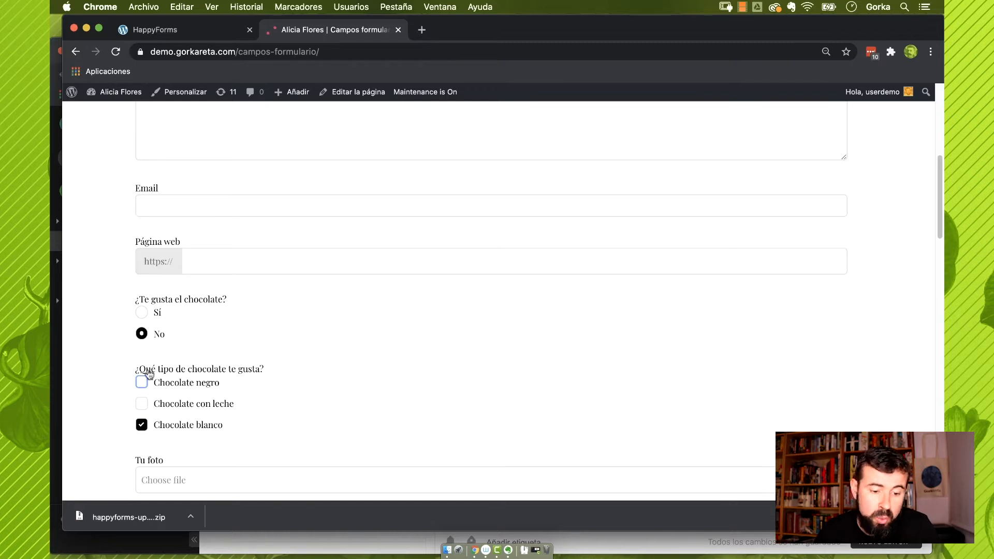
pyautogui.click(171, 29)
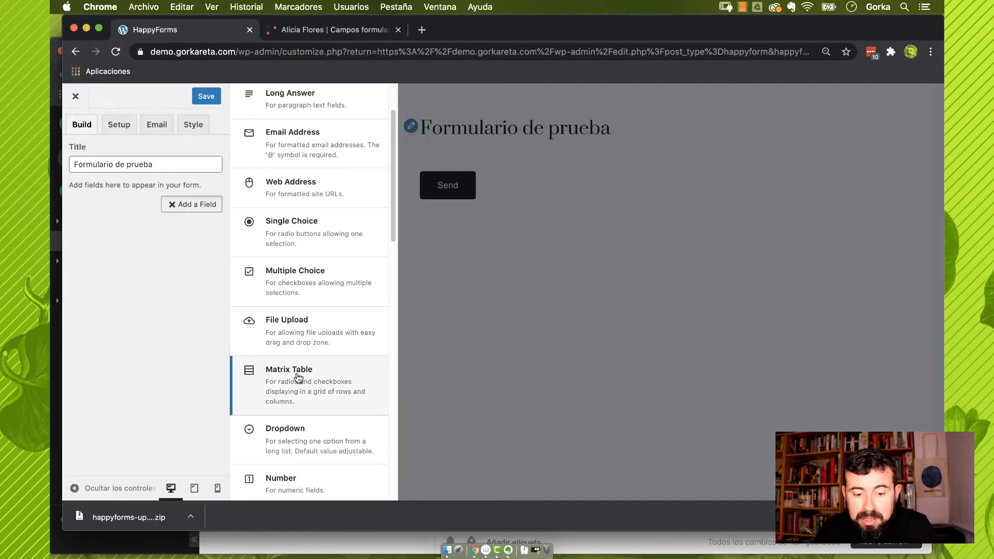
# Rate the dinner Servicio 5, Comida 3 and Instalaciones 4 in the matrix table
pyautogui.click(319, 31)
pyautogui.scroll(-5, 378, 121)
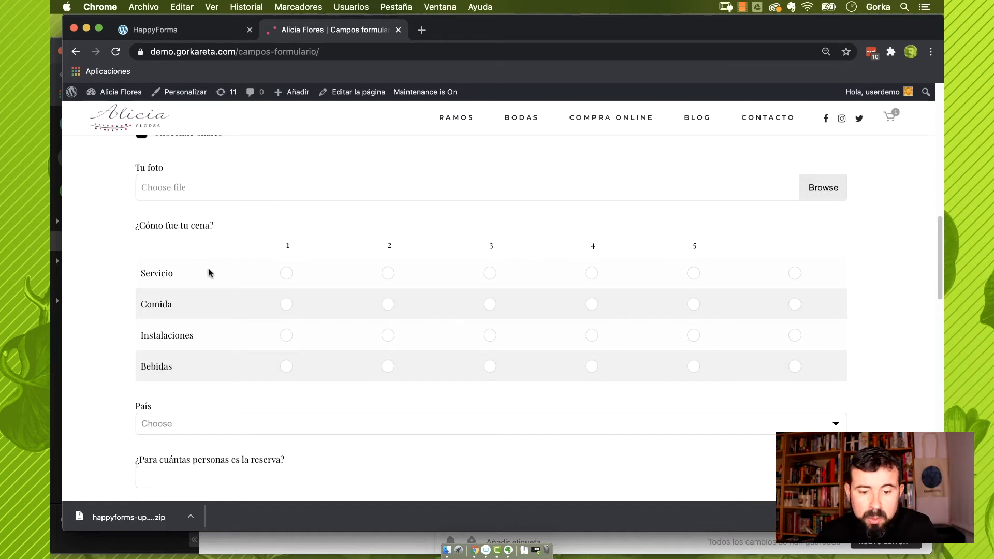
pyautogui.click(694, 275)
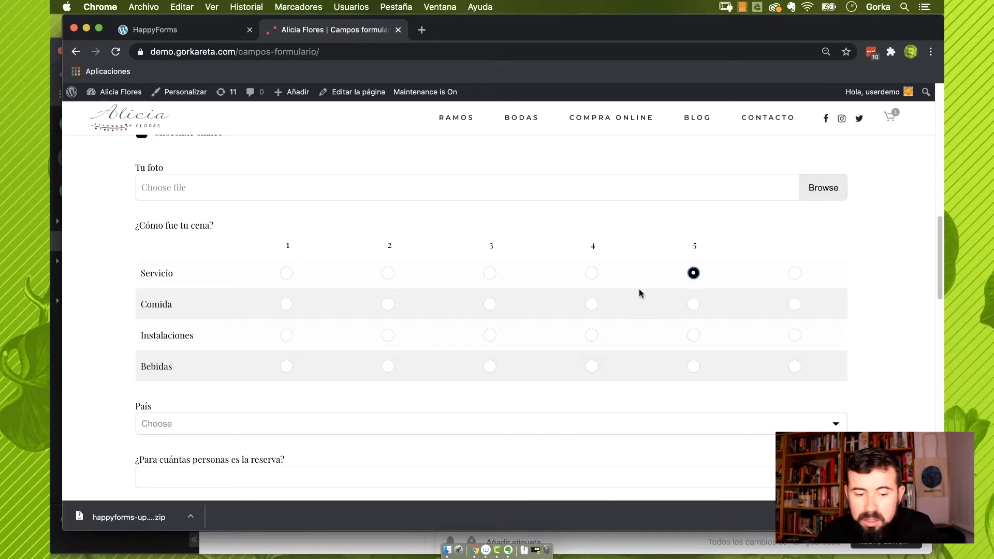
pyautogui.click(490, 305)
pyautogui.click(593, 337)
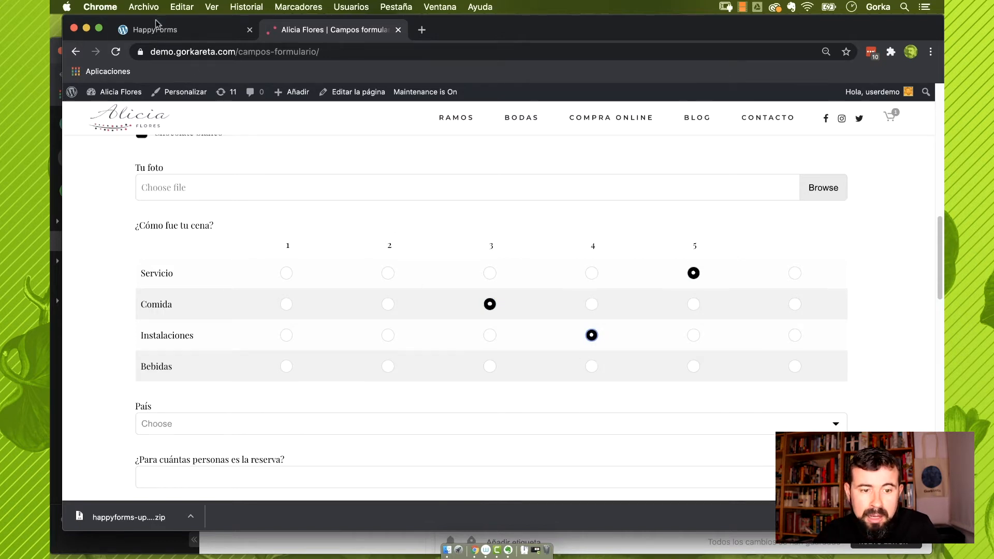
pyautogui.click(158, 30)
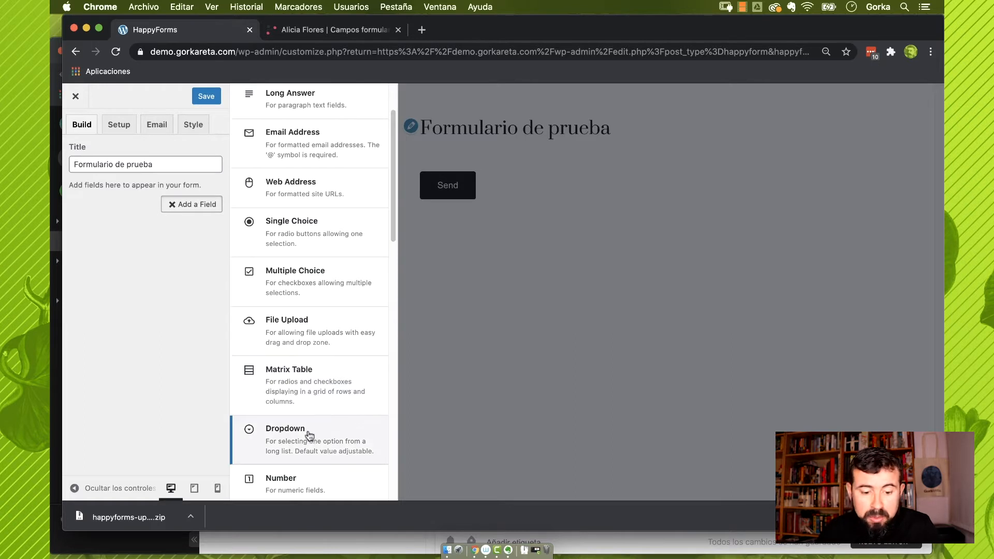
pyautogui.click(309, 30)
pyautogui.scroll(-3, 307, 381)
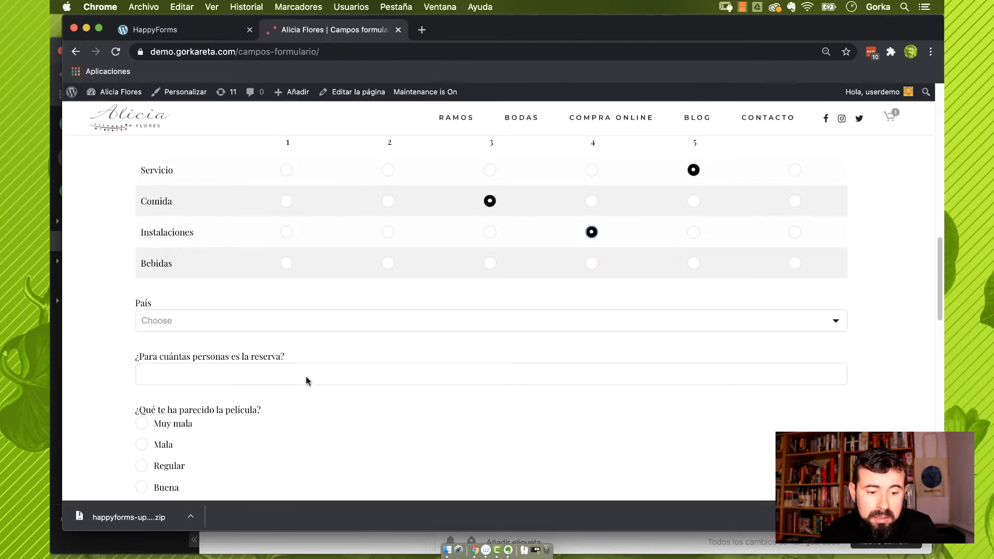
pyautogui.click(185, 322)
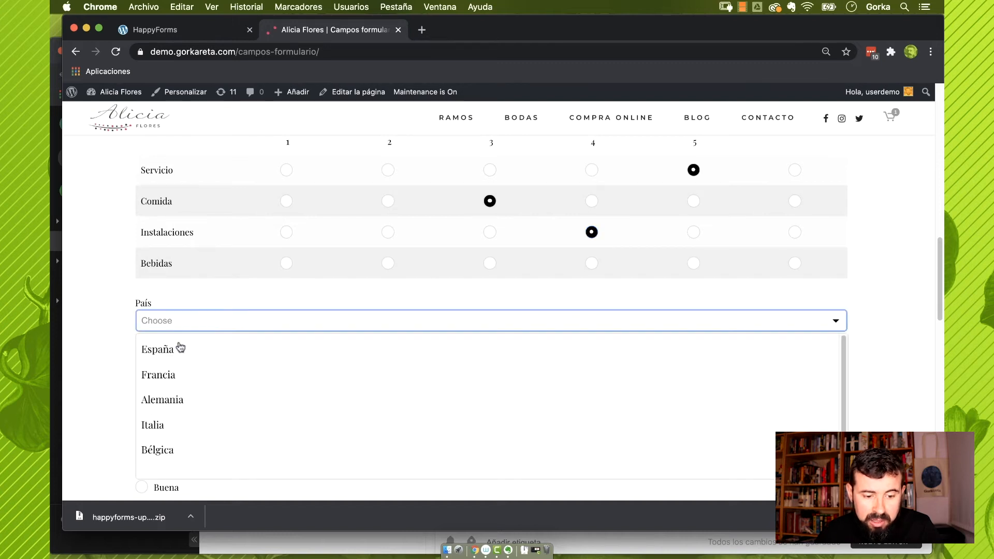
pyautogui.click(162, 374)
pyautogui.click(171, 30)
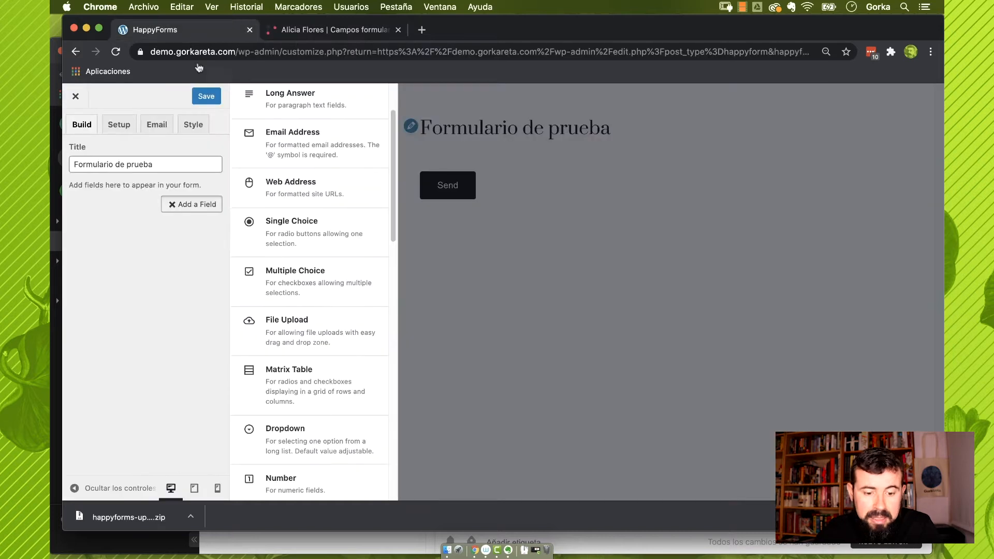
pyautogui.scroll(-3, 314, 389)
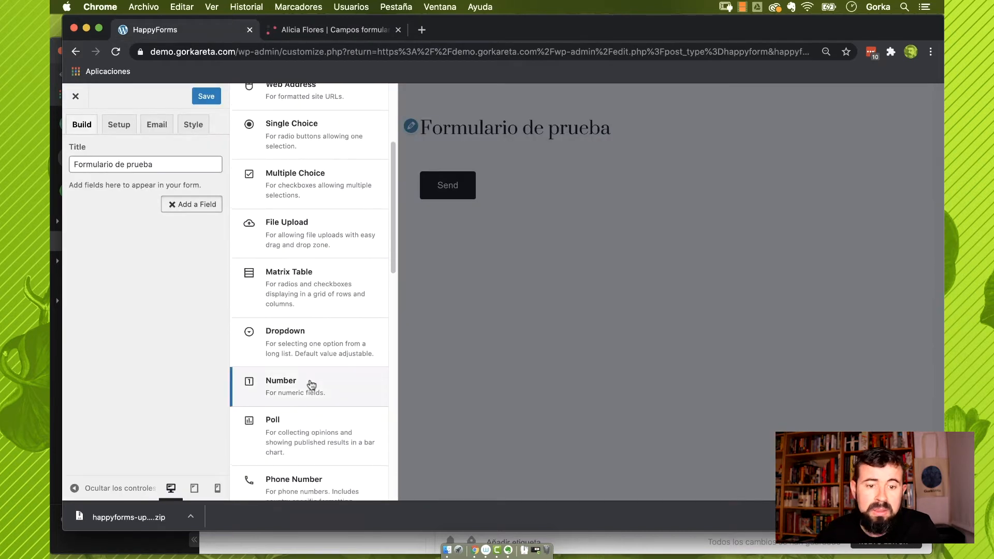
pyautogui.click(314, 32)
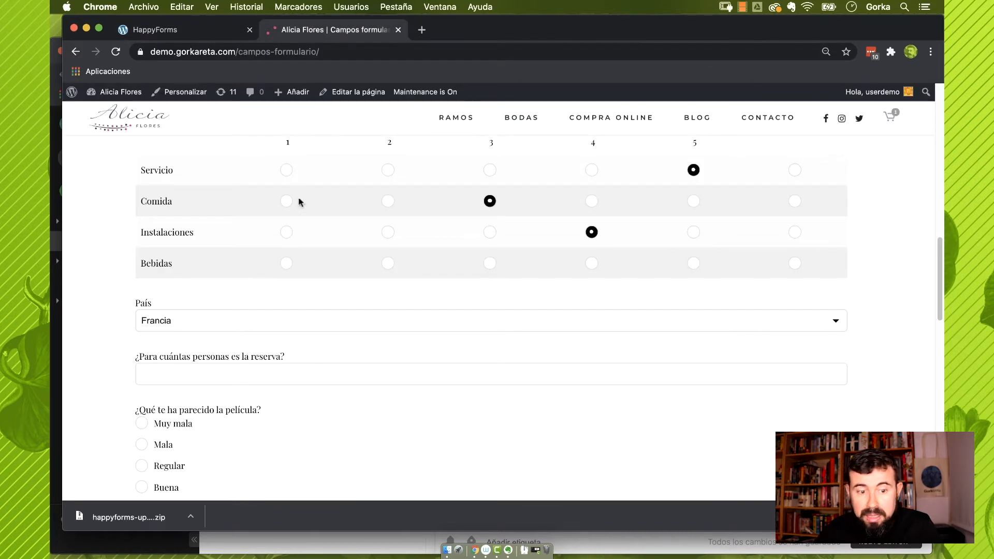
pyautogui.click(236, 375)
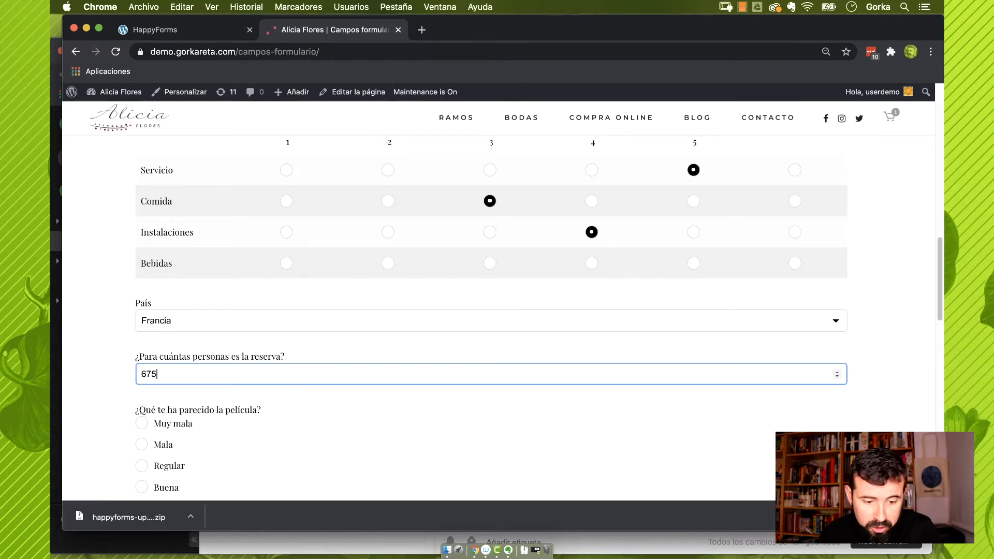
pyautogui.scroll(-2, 492, 311)
pyautogui.click(196, 30)
pyautogui.scroll(-1, 343, 282)
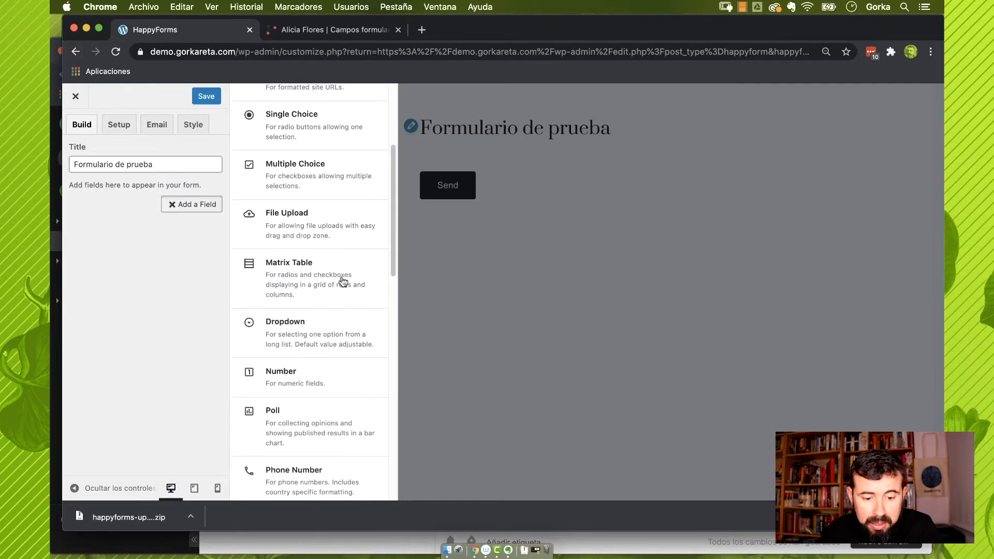
pyautogui.scroll(-2, 342, 282)
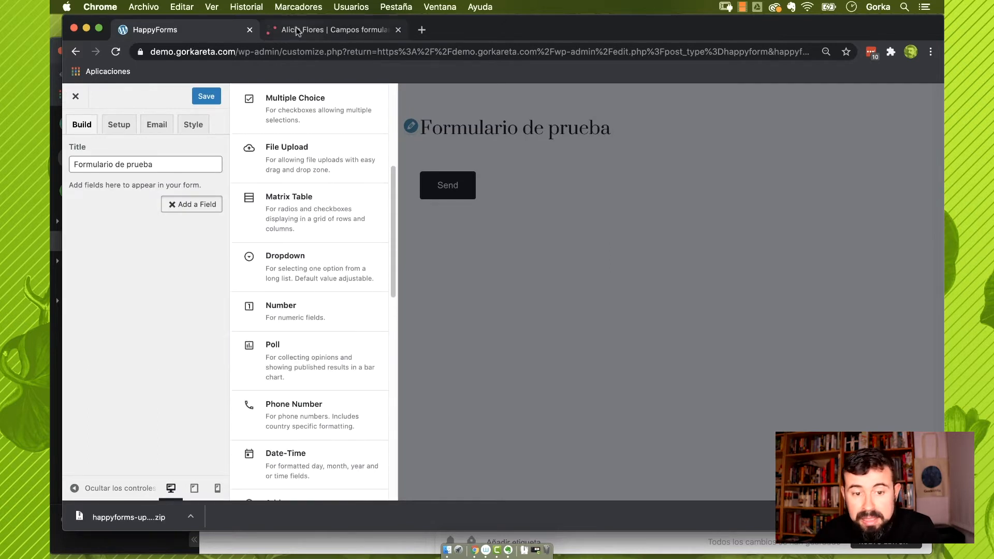
pyautogui.click(296, 30)
pyautogui.scroll(10, 322, 303)
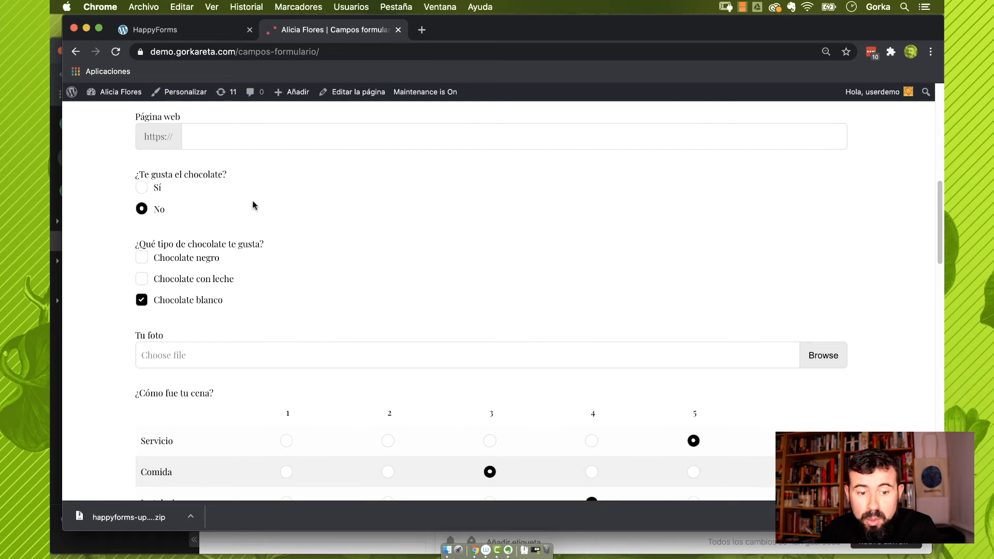
pyautogui.scroll(10, 207, 259)
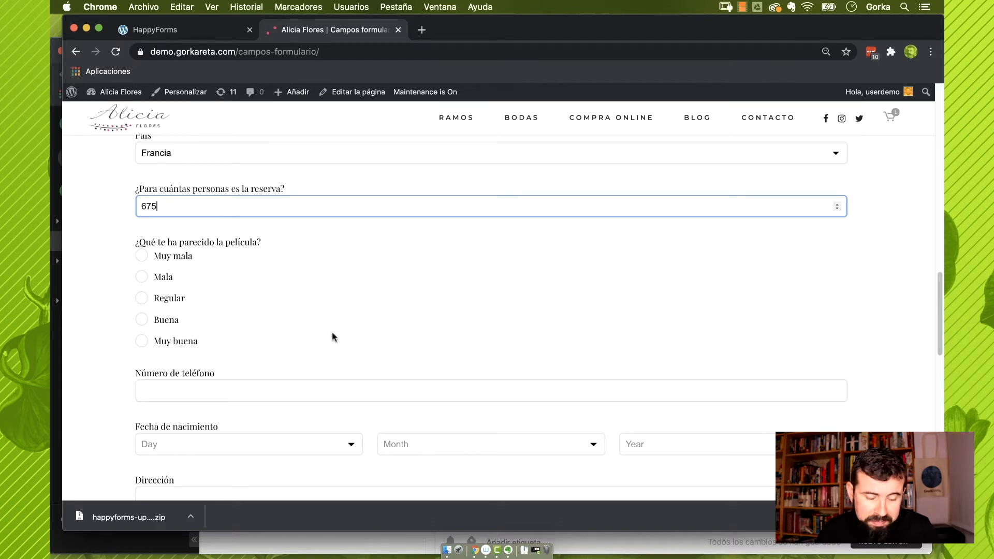
# Compare the builder's field list with the live test form, switching between the two tabs
pyautogui.click(207, 26)
pyautogui.scroll(-2, 305, 352)
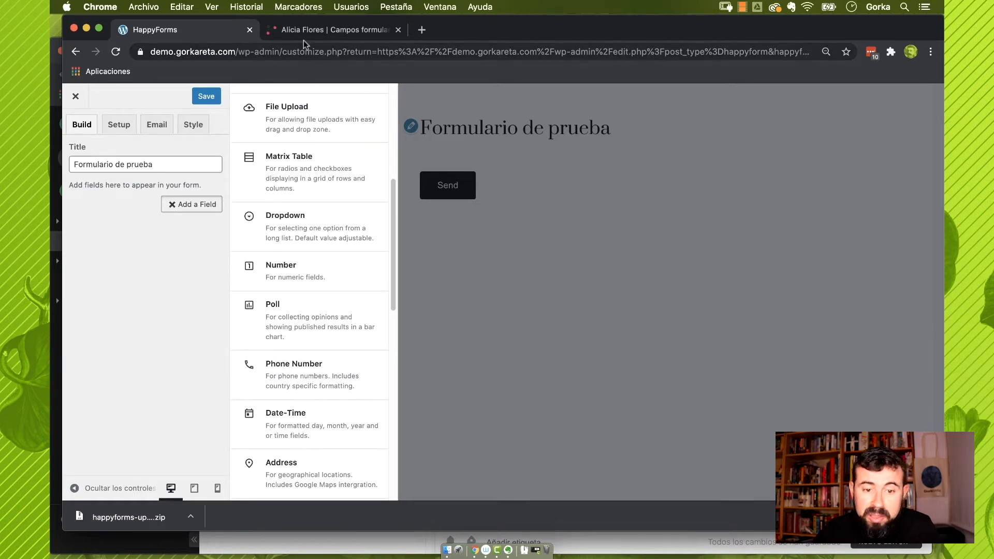
pyautogui.click(309, 29)
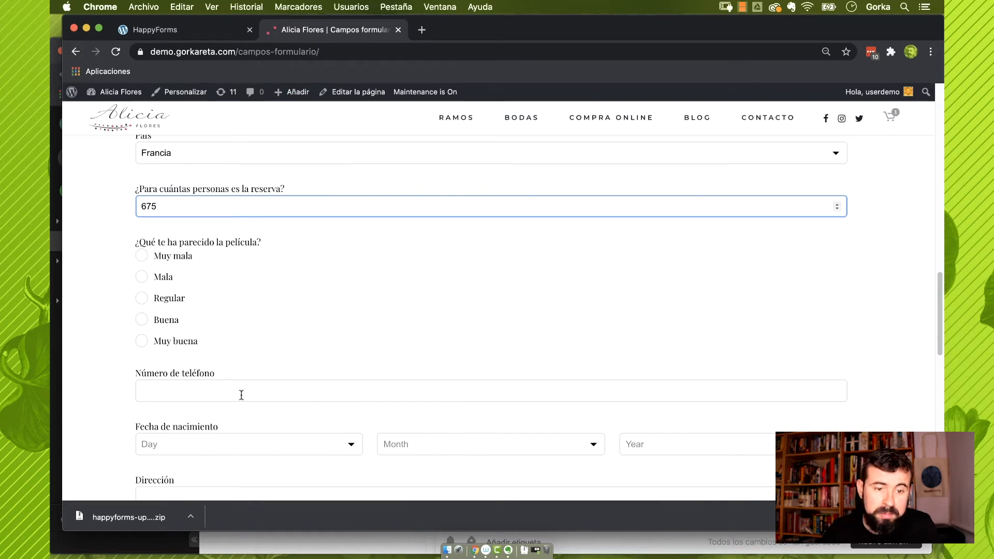
pyautogui.hotkey('ctrl', 'shift', 'Tab')
pyautogui.scroll(-2, 287, 370)
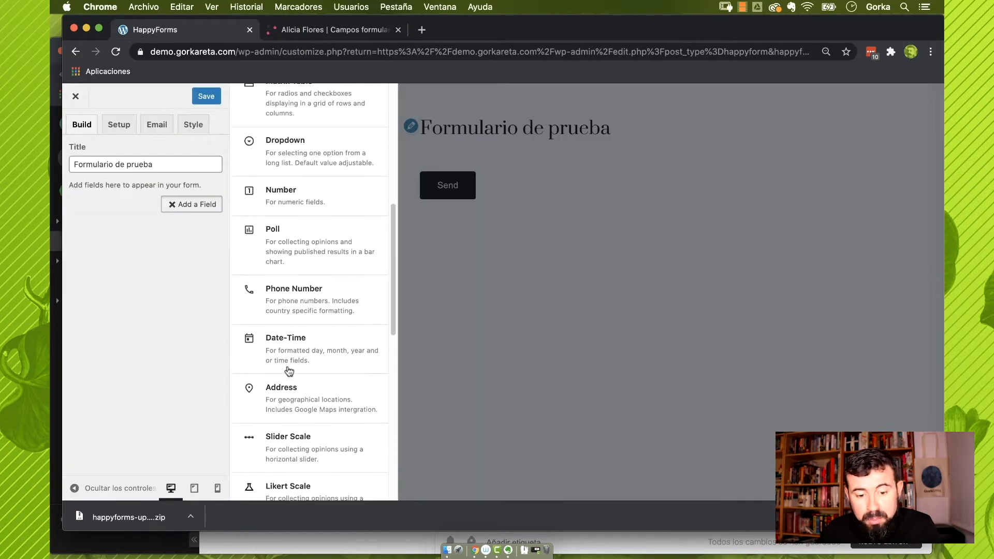
pyautogui.hotkey('ctrl', 'Tab')
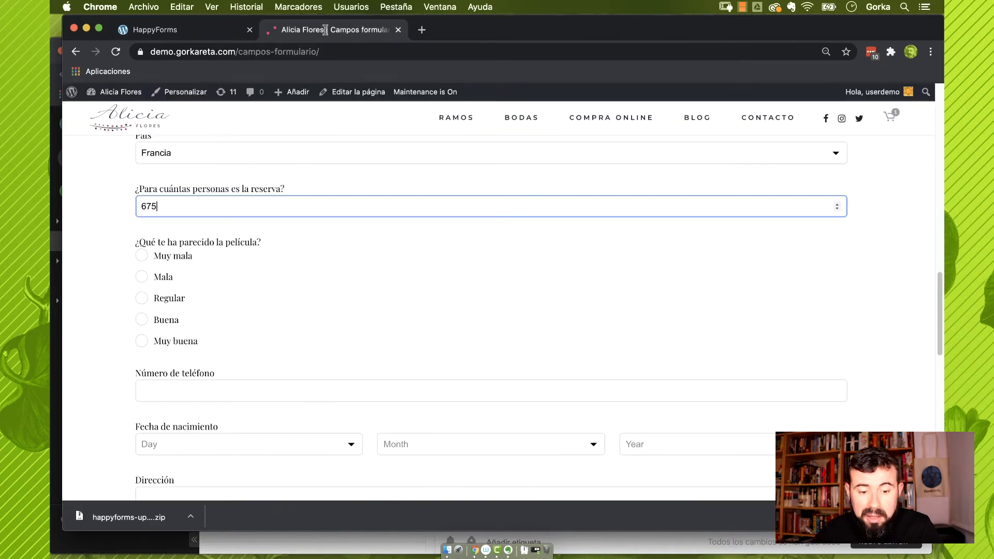
pyautogui.scroll(-4, 264, 424)
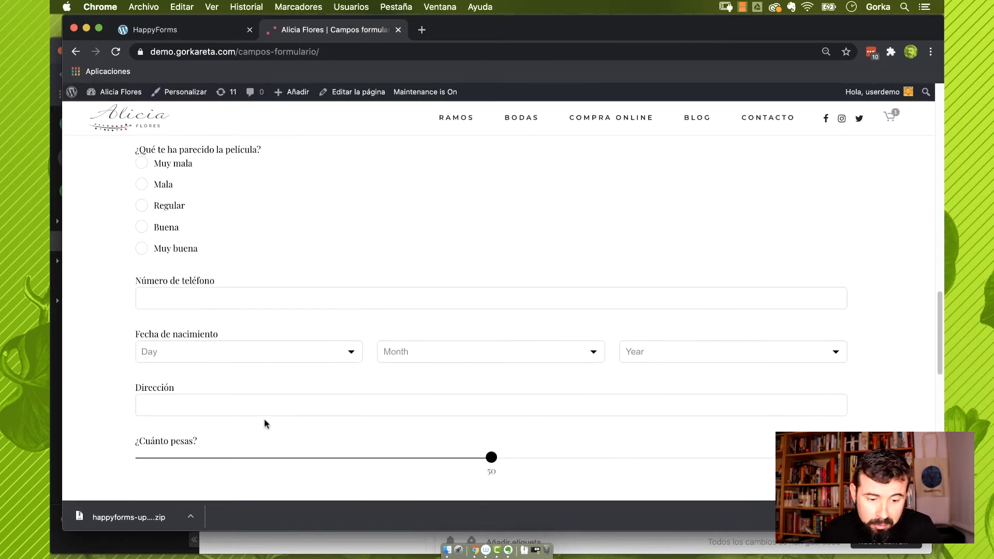
# Answer ¿Qué te ha parecido la película? with Muy buena on the live form
pyautogui.click(257, 343)
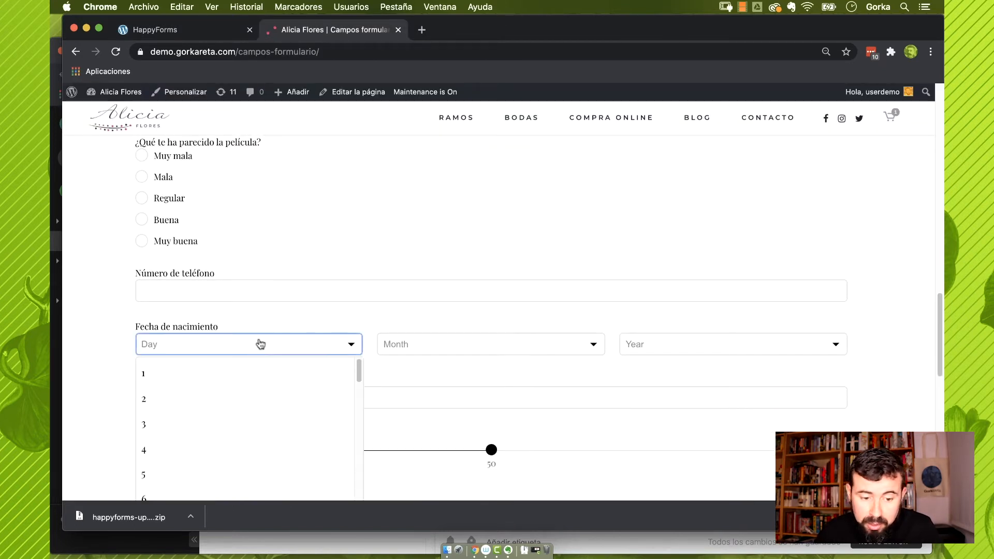
pyautogui.click(324, 246)
pyautogui.hotkey('ctrl', 'shift', 'Tab')
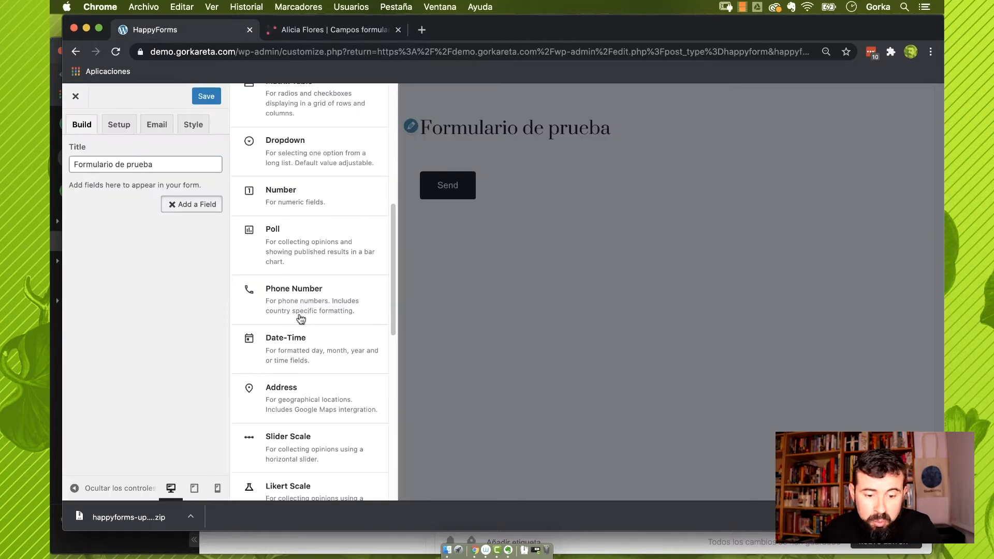
pyautogui.scroll(-3, 300, 320)
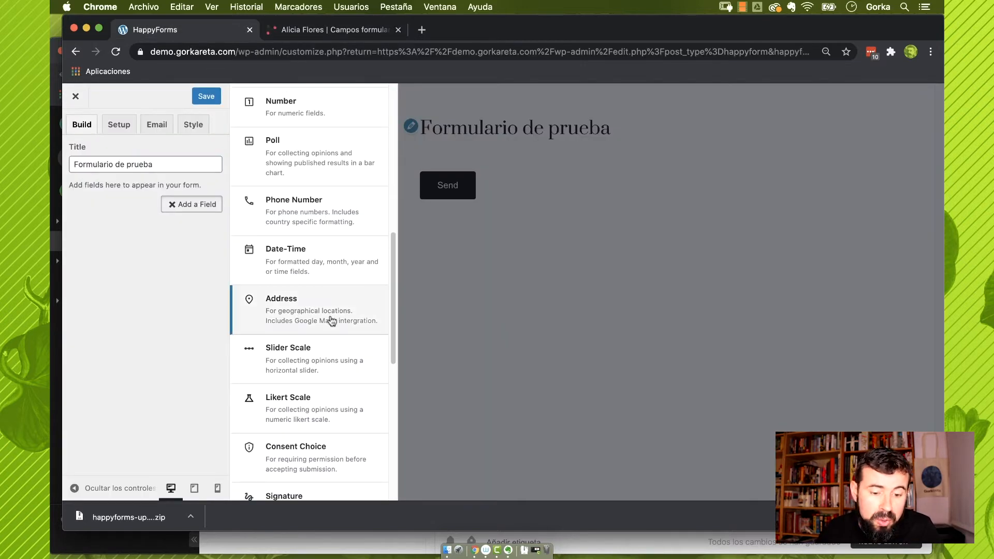
pyautogui.click(291, 31)
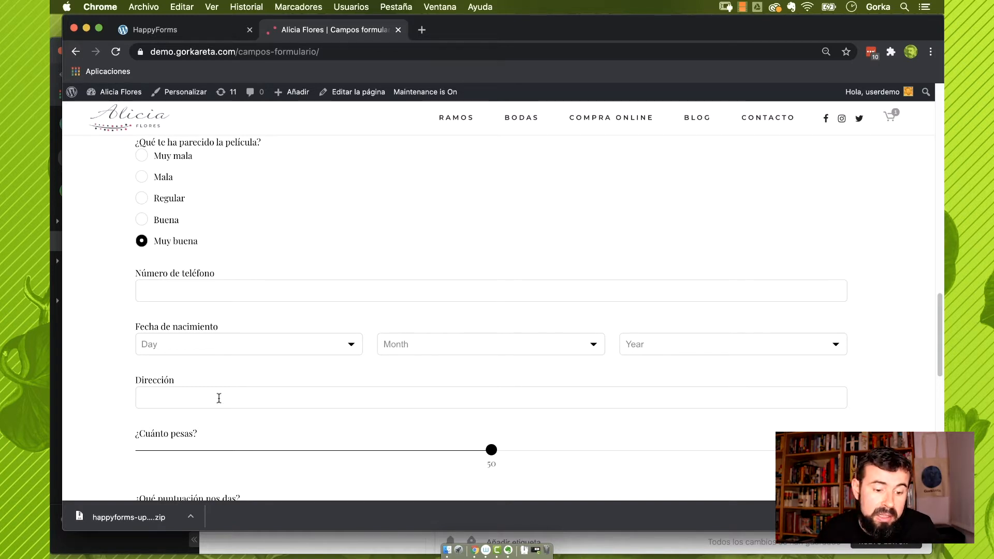
# Set the ¿Cuánto pesas? slider to 68 and choose 7 for ¿Qué puntuación nos das?
pyautogui.click(186, 30)
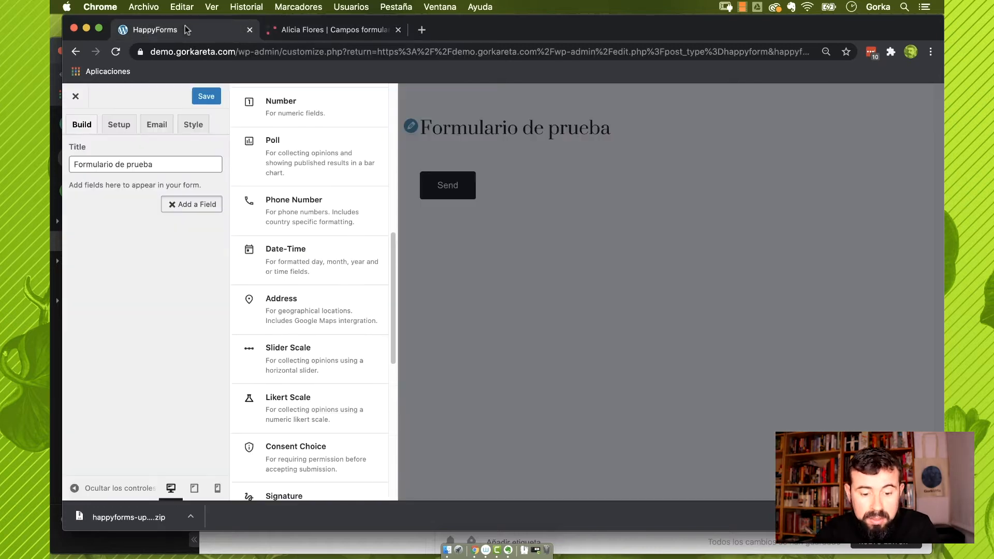
pyautogui.scroll(-2, 283, 359)
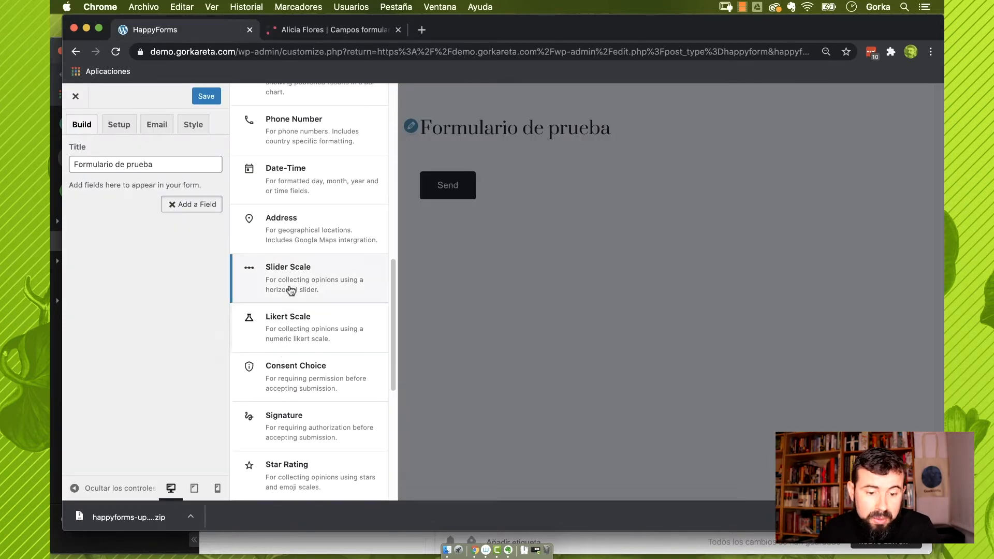
pyautogui.click(313, 31)
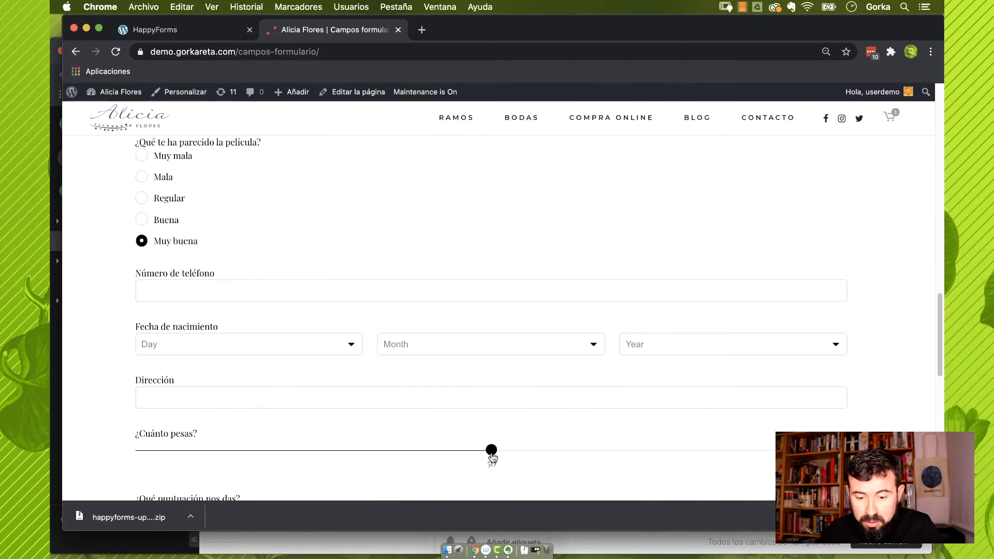
pyautogui.moveTo(491, 450); pyautogui.dragTo(456, 449)
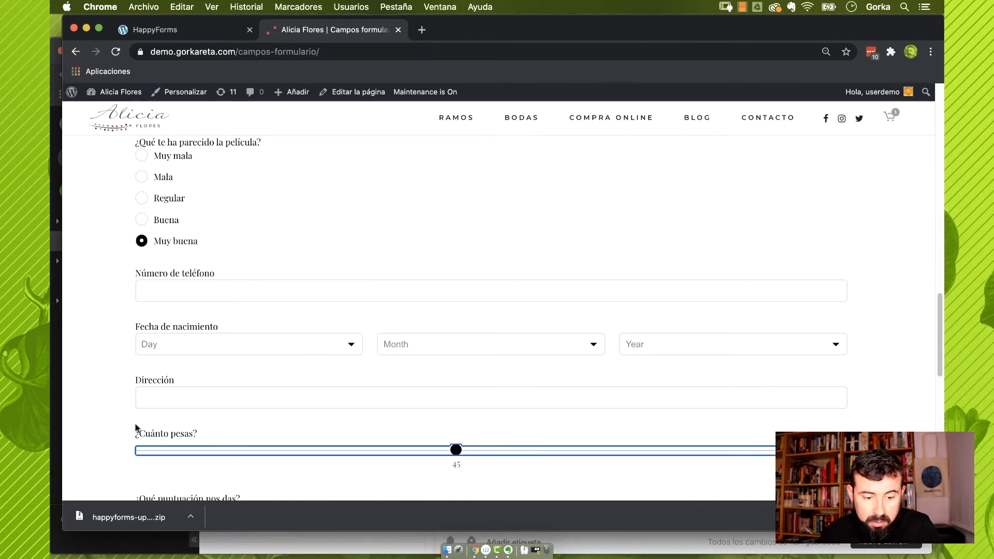
pyautogui.moveTo(456, 449); pyautogui.dragTo(618, 450)
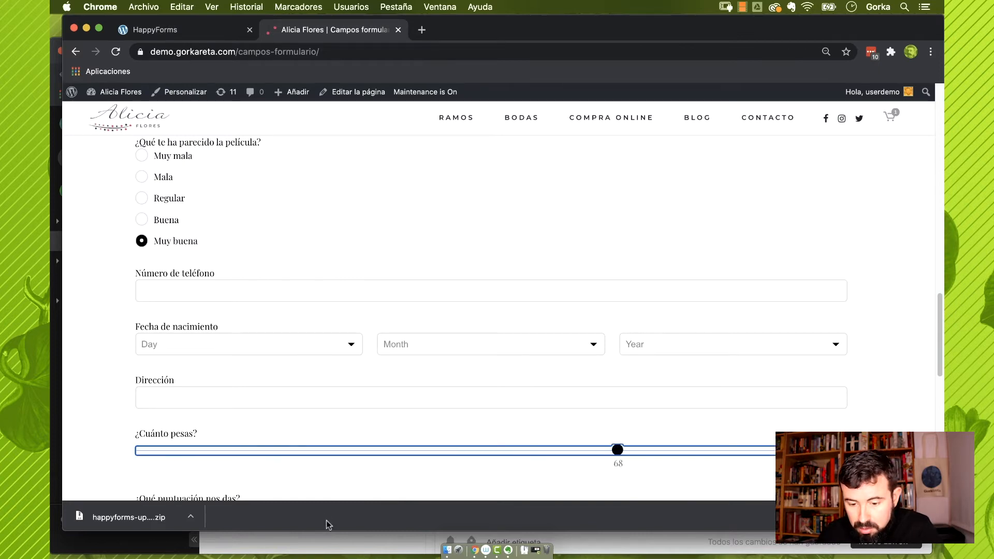
pyautogui.scroll(-2, 366, 437)
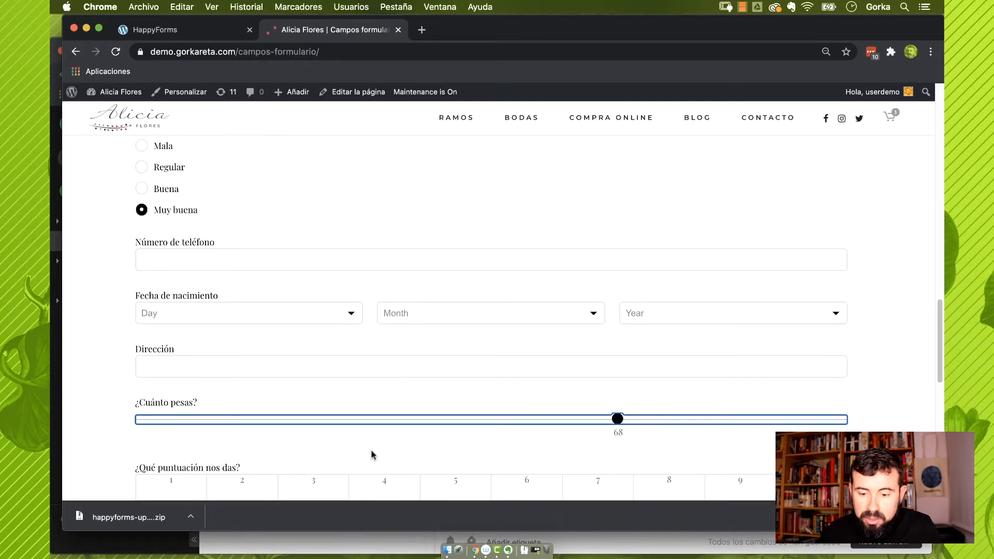
pyautogui.click(486, 433)
pyautogui.hotkey('ctrl', 'Tab')
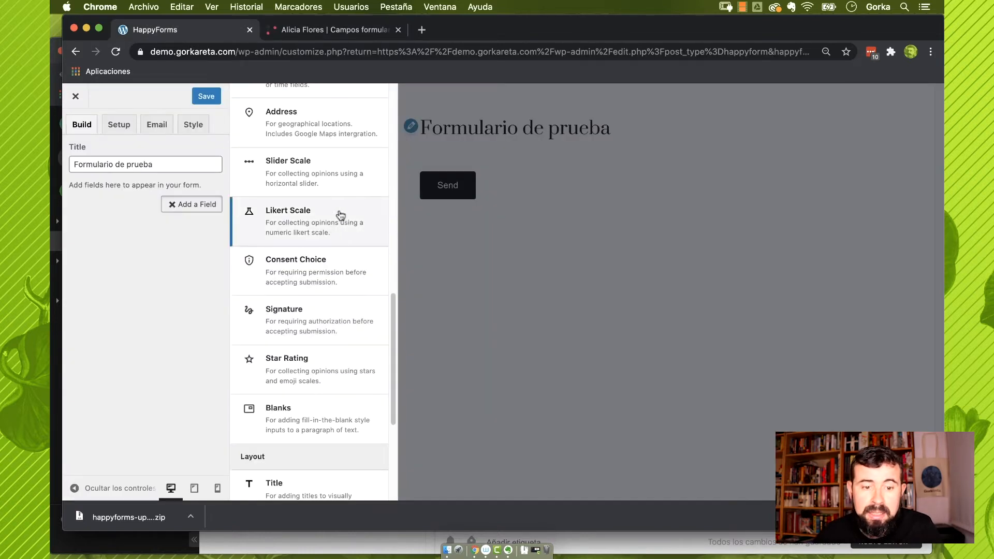
pyautogui.click(293, 29)
pyautogui.scroll(-3, 420, 369)
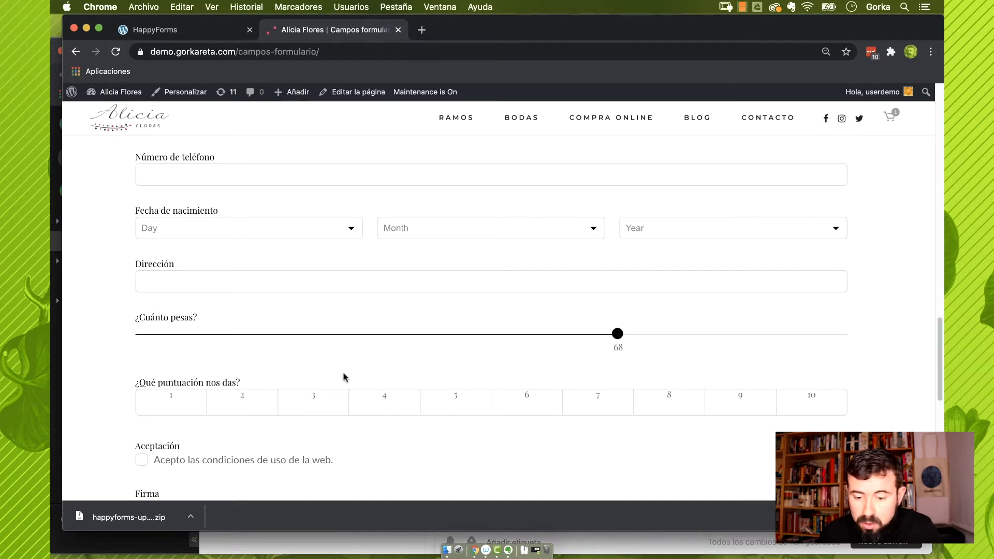
# Accept the website terms of use on the live Campos formulario page
pyautogui.click(183, 33)
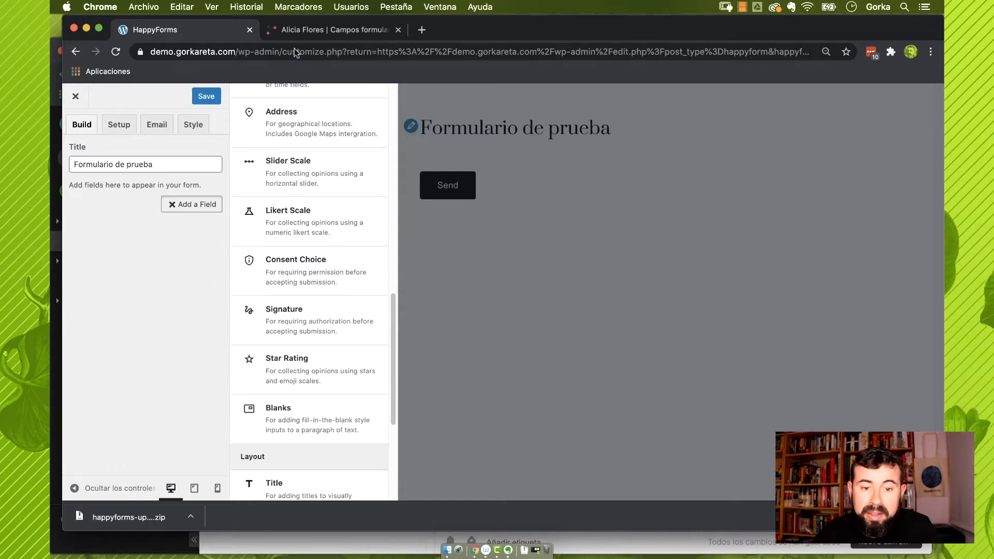
pyautogui.click(308, 34)
pyautogui.scroll(-3, 266, 389)
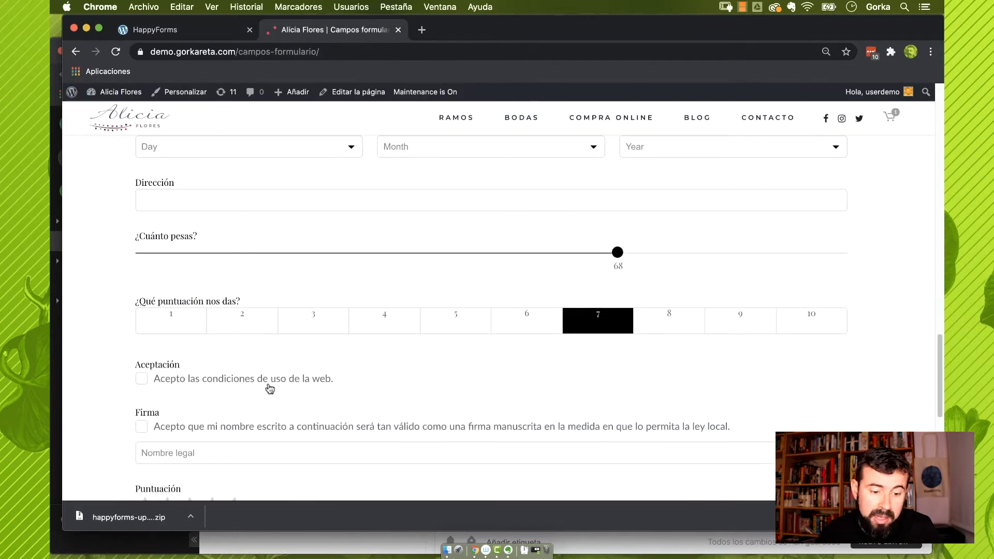
pyautogui.click(143, 381)
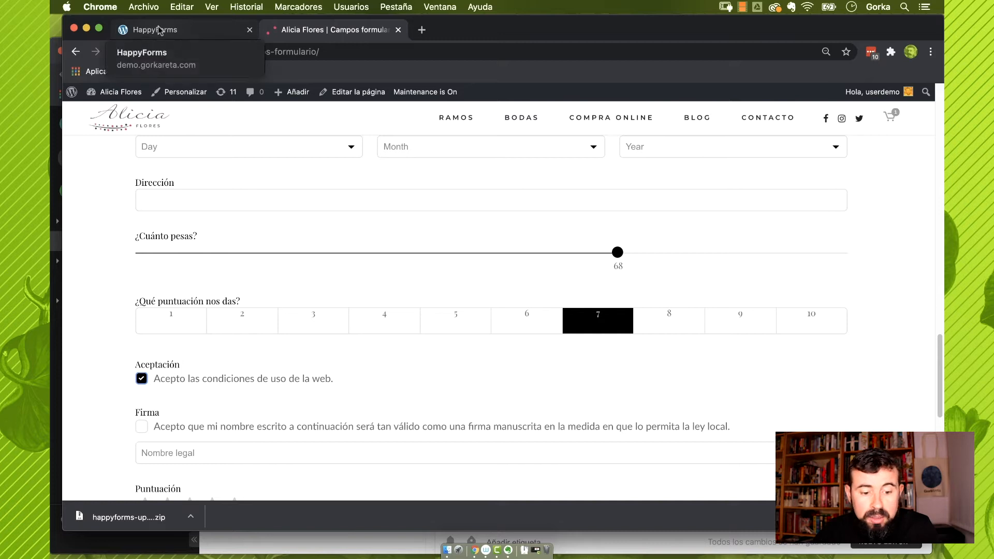
# Tick the Firma agreement and type a name into the signature's Nombre field
pyautogui.click(160, 31)
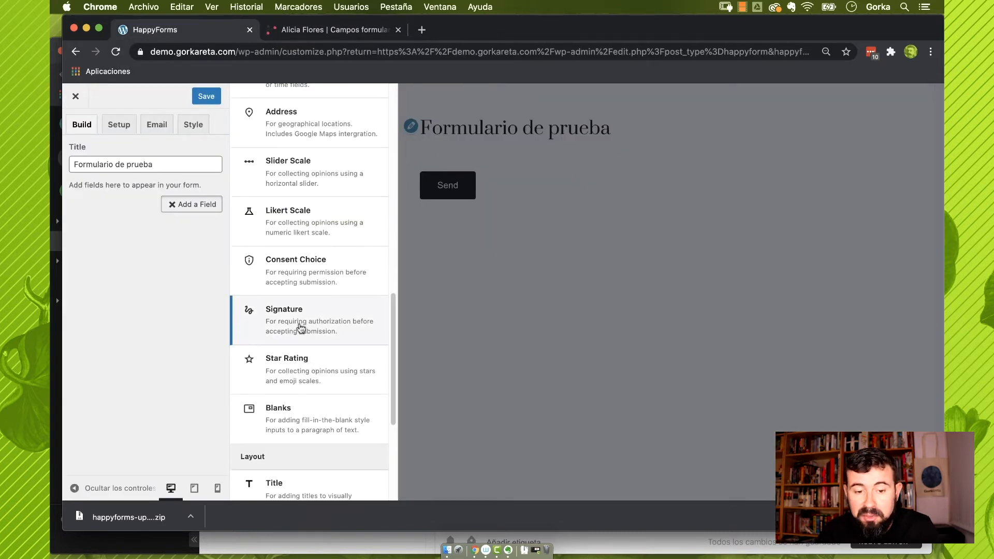
pyautogui.click(310, 32)
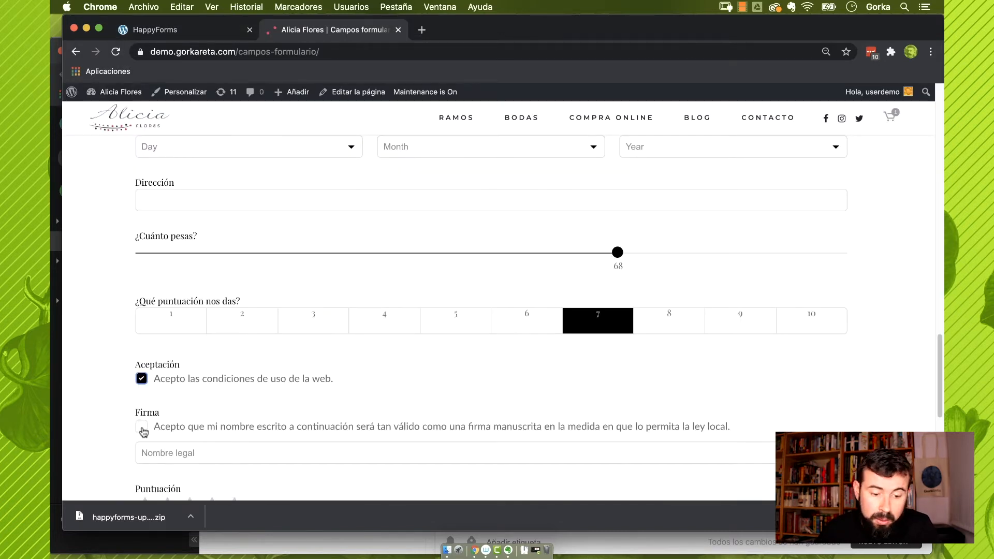
pyautogui.click(142, 427)
pyautogui.click(142, 427)
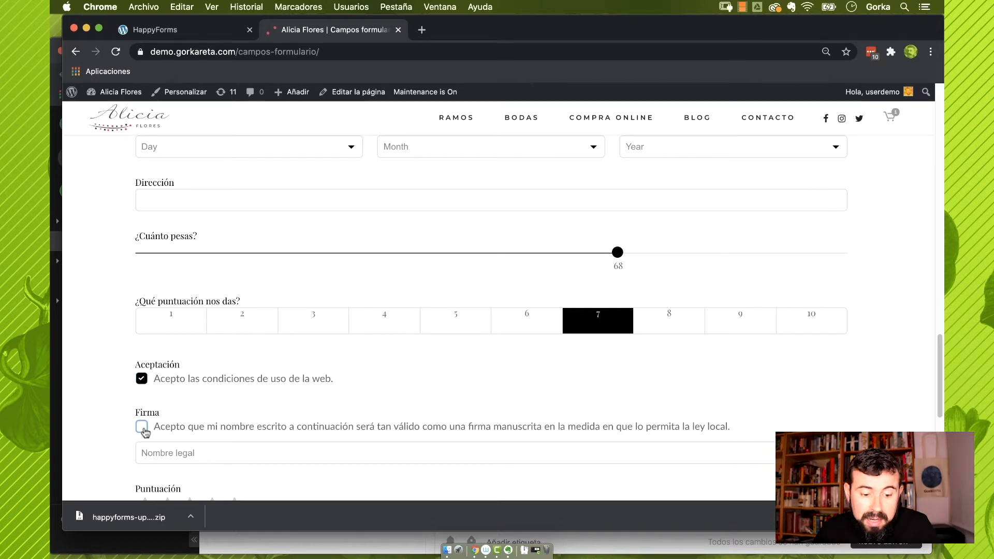
pyautogui.click(141, 428)
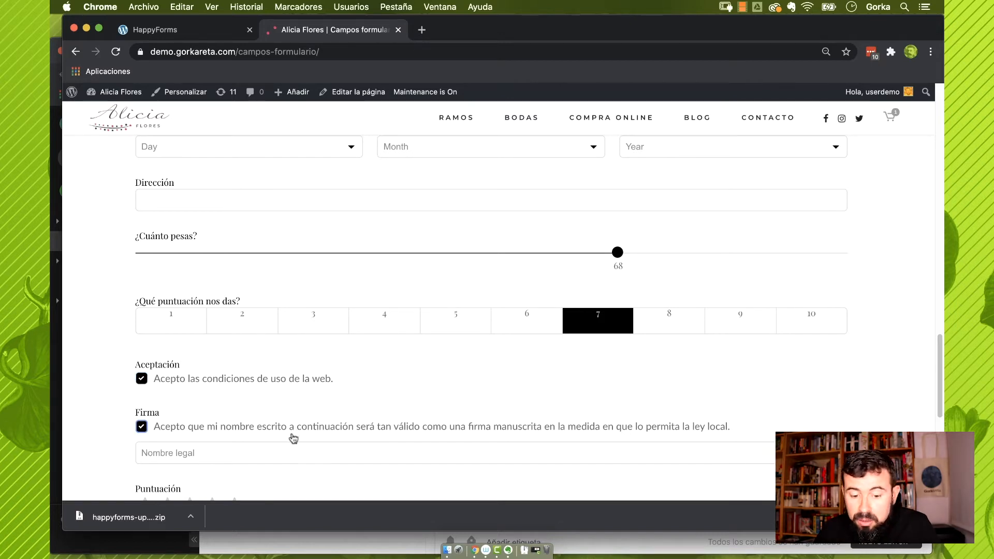
pyautogui.click(282, 452)
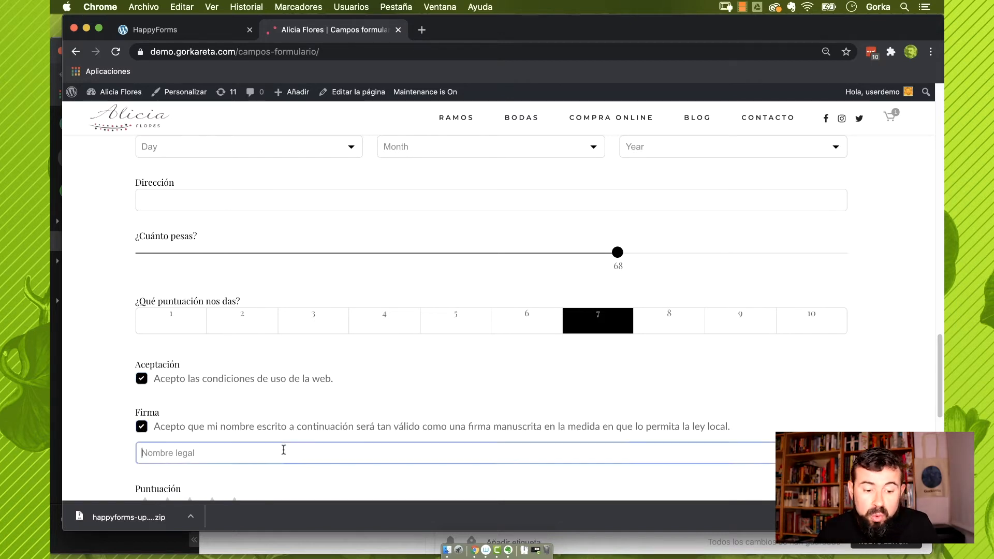
pyautogui.write('G')
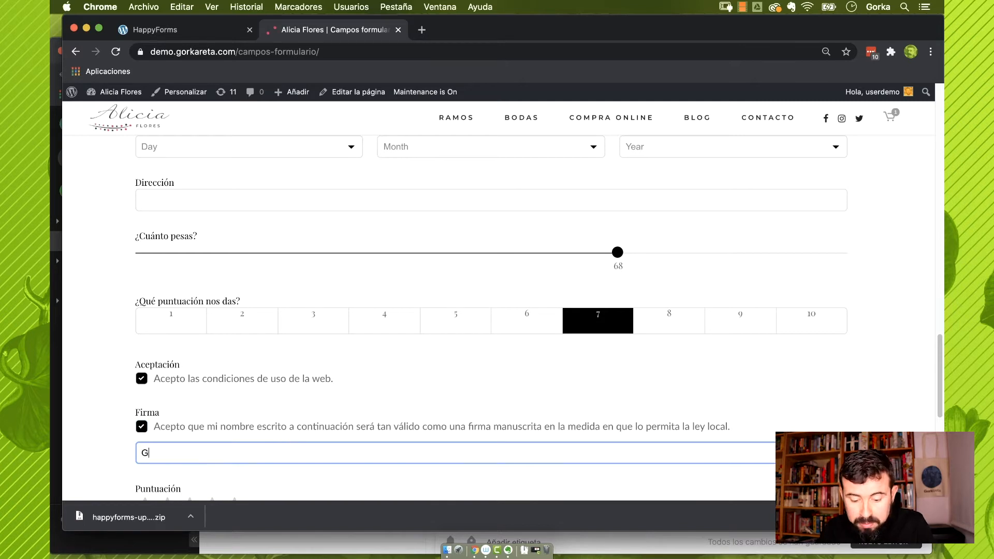
pyautogui.write('orka')
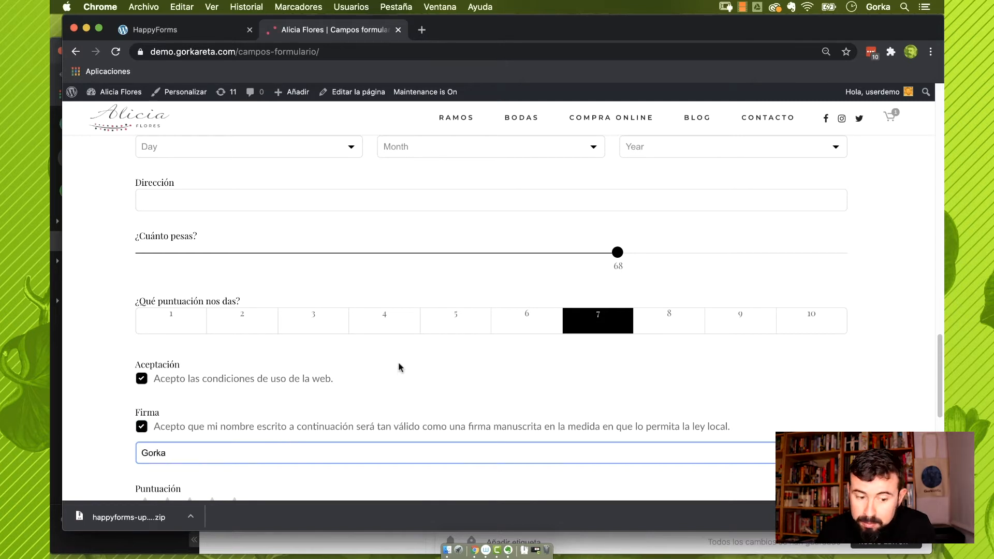
pyautogui.scroll(-3, 398, 345)
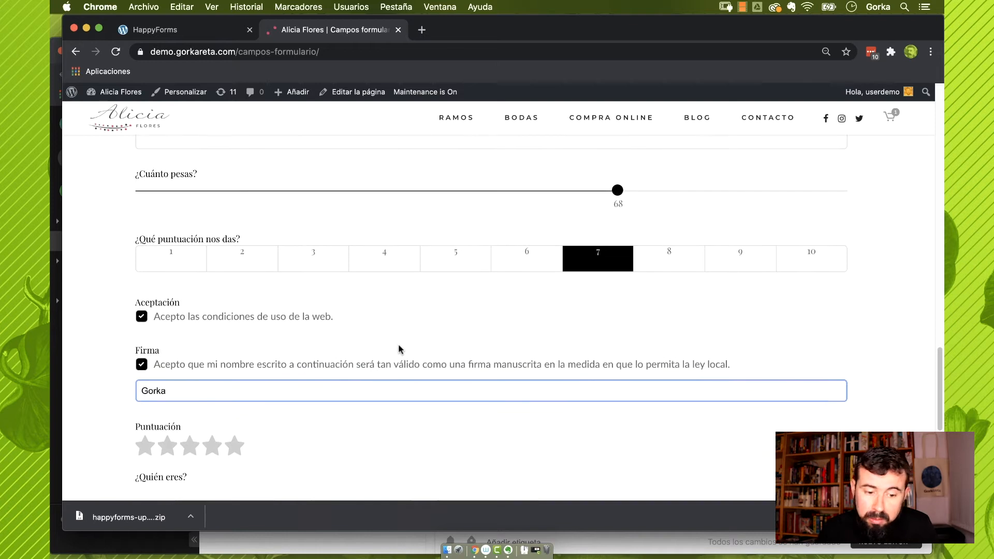
# Fill the ¿Quién eres? blanks with a name, Madrid and diseñador web
pyautogui.hotkey('ctrl', 'shift', 'Tab')
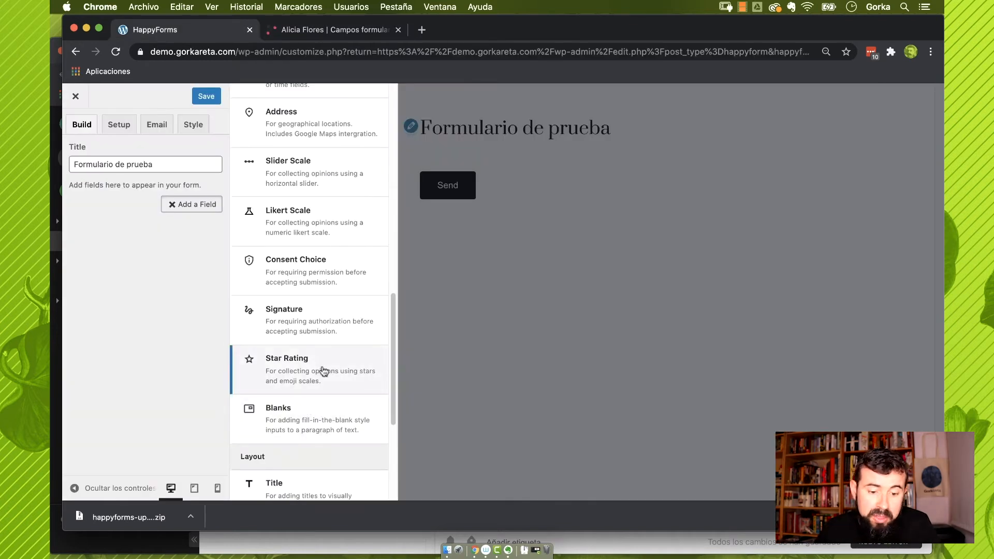
pyautogui.click(326, 30)
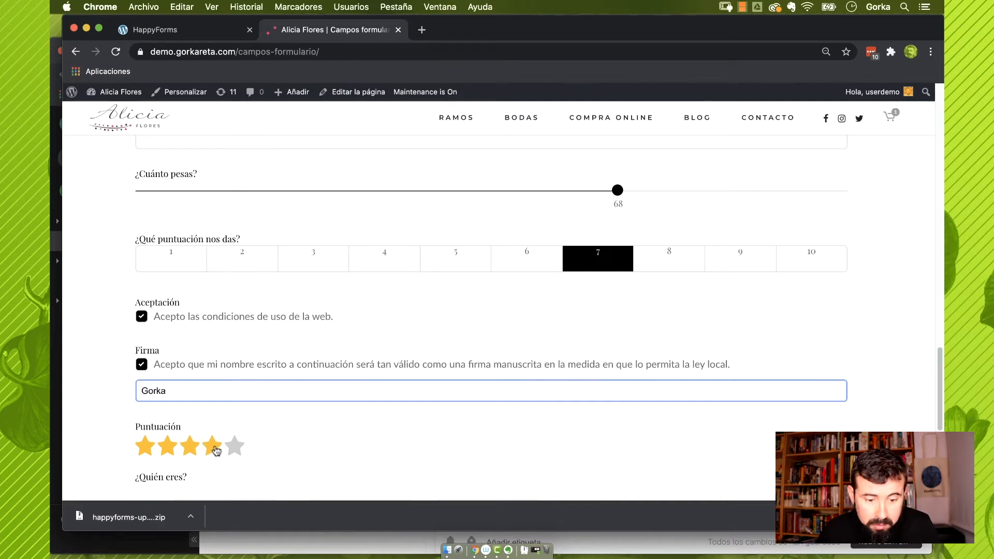
pyautogui.press('super+alt+Left')
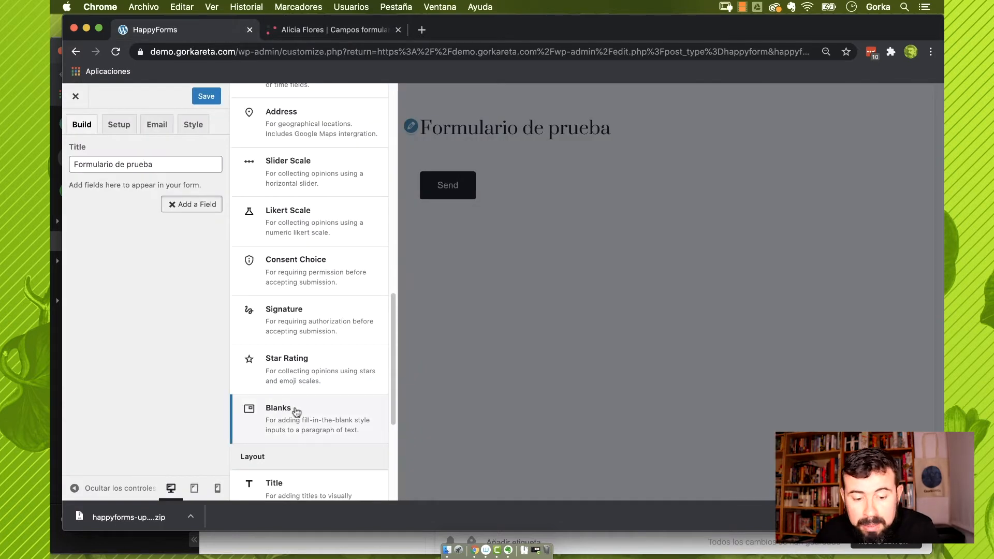
pyautogui.click(307, 33)
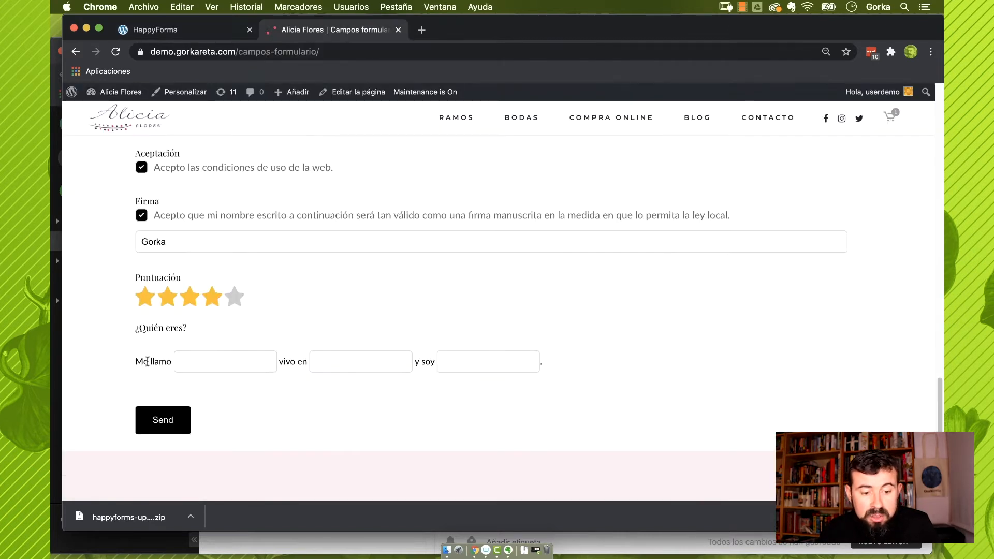
pyautogui.click(200, 360)
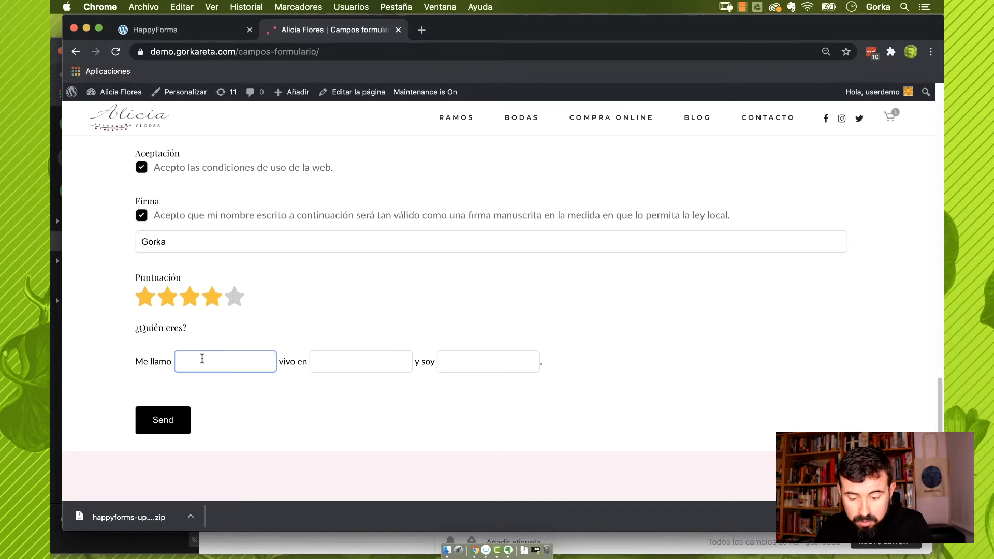
pyautogui.write('Gorka')
pyautogui.click(380, 356)
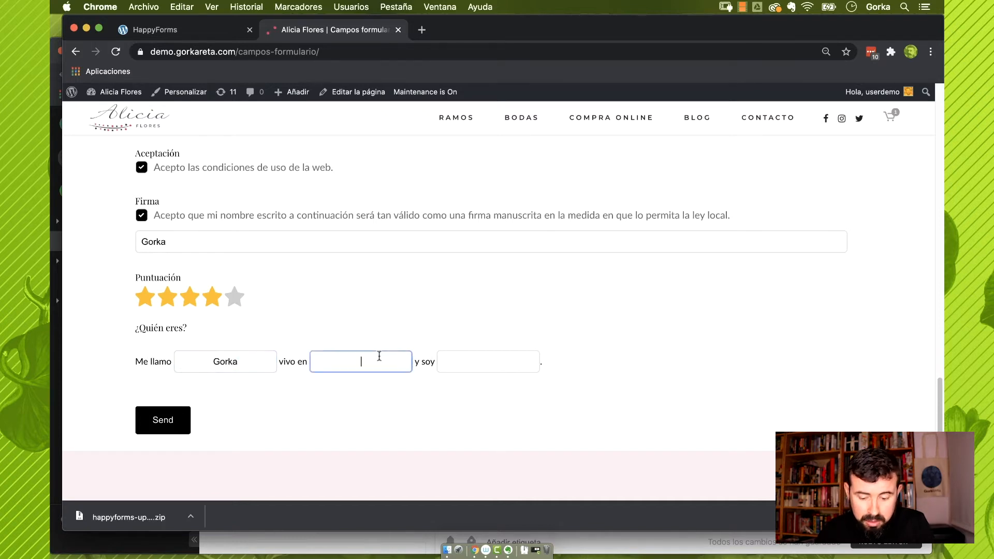
pyautogui.write('Madrid')
pyautogui.click(502, 363)
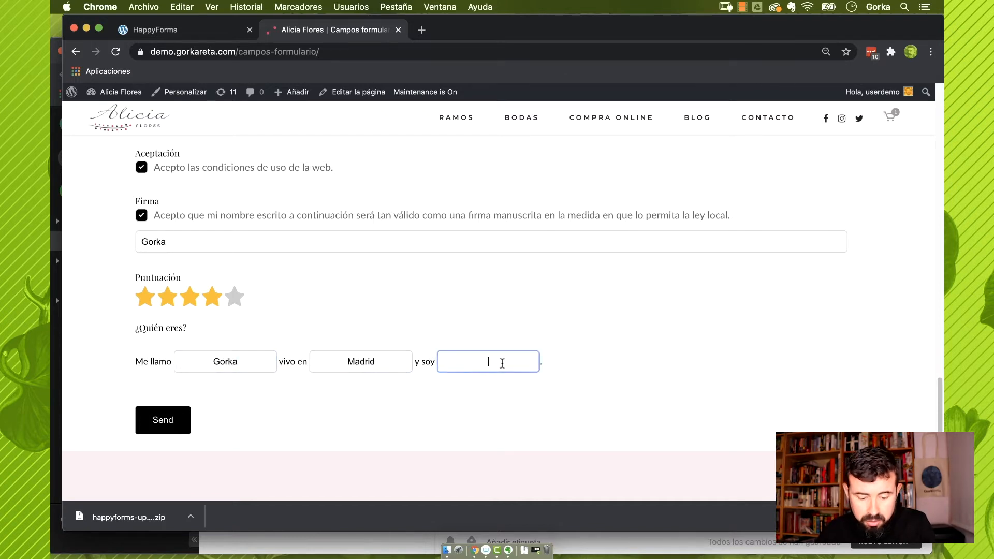
pyautogui.write('diseñador web')
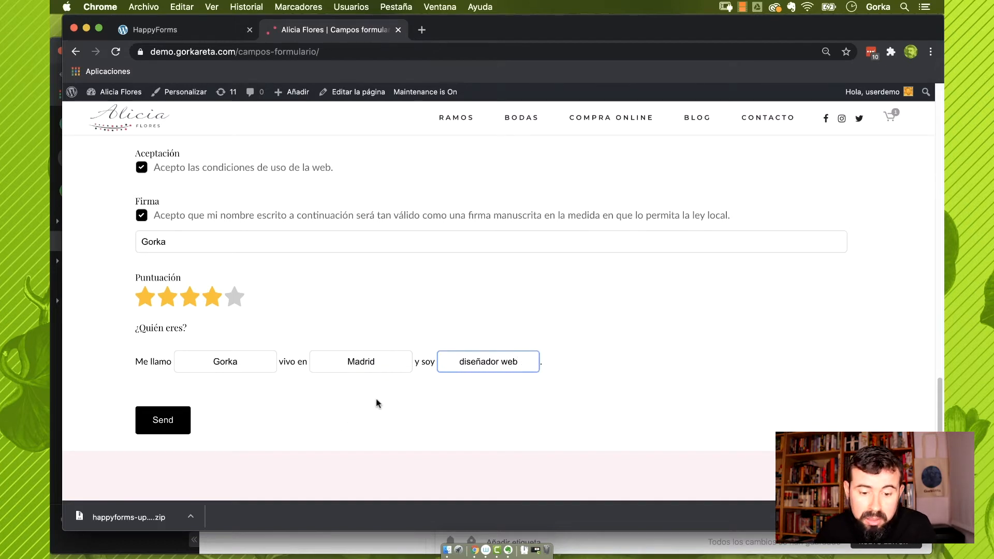
pyautogui.click(204, 32)
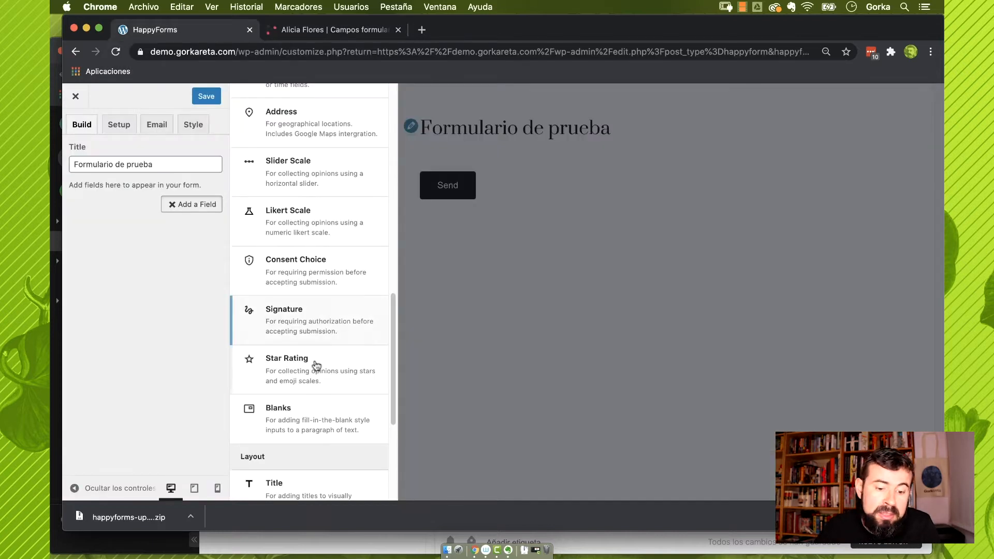
pyautogui.scroll(-5, 339, 362)
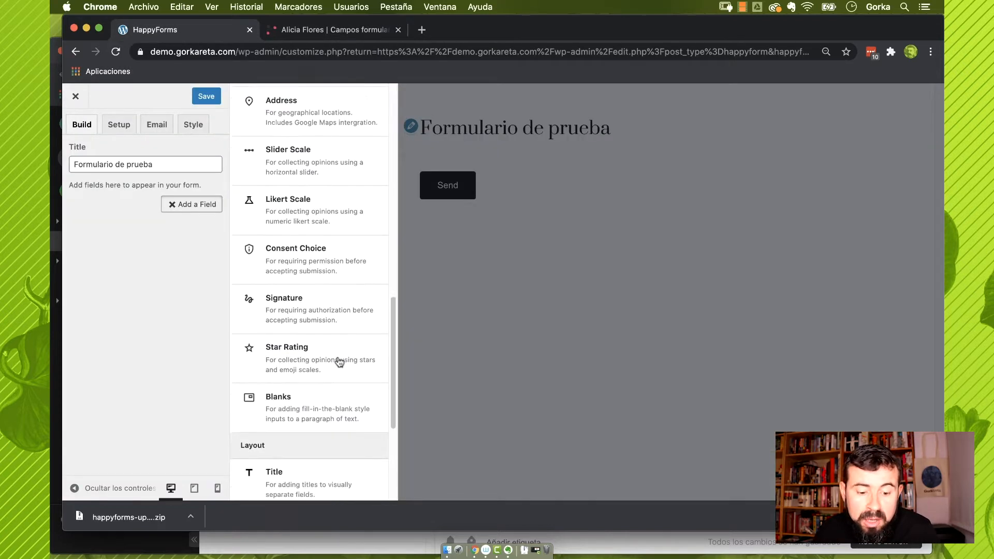
pyautogui.scroll(-4, 312, 444)
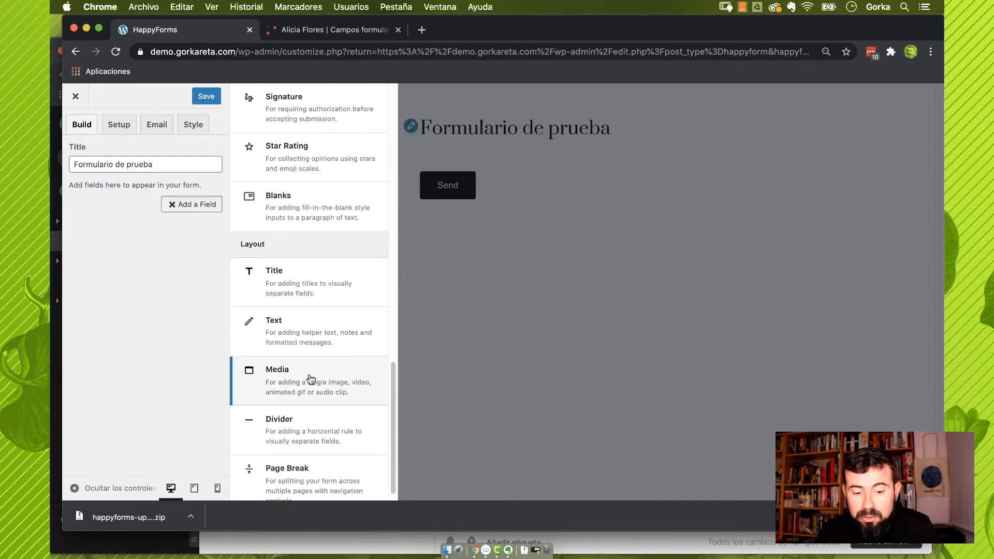
pyautogui.scroll(-1, 317, 421)
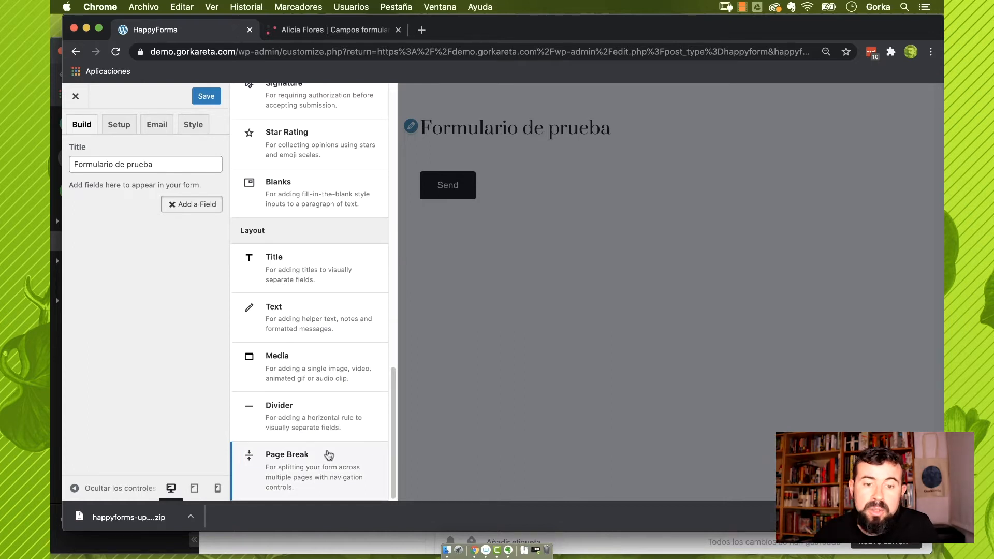
pyautogui.click(344, 31)
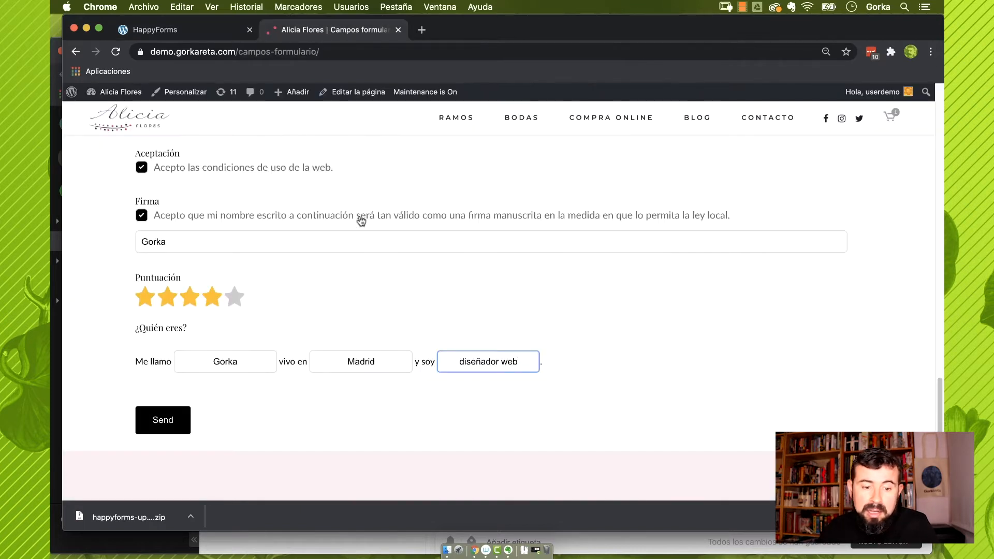
# Scroll the sample form back up to the top
pyautogui.scroll(6, 362, 221)
pyautogui.scroll(12, 362, 221)
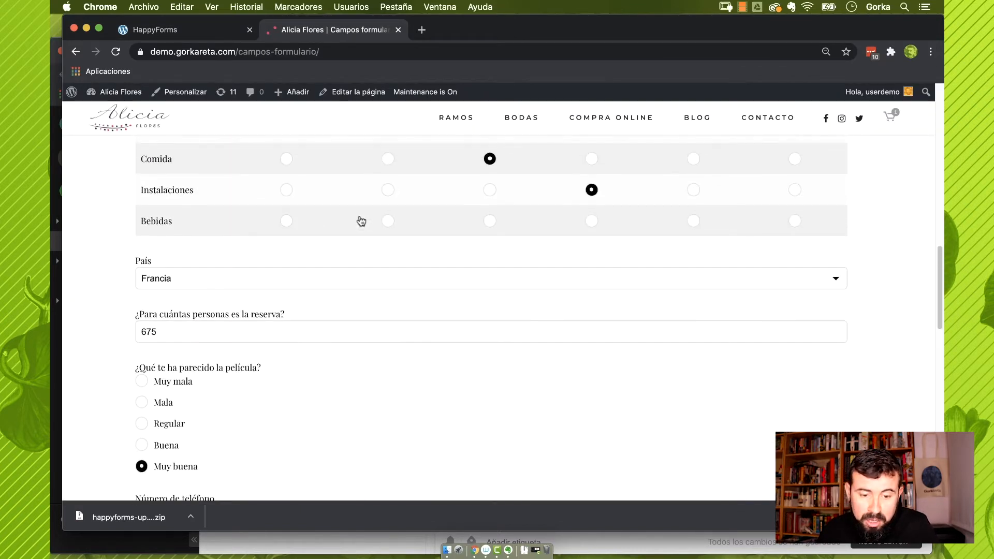
pyautogui.scroll(10, 362, 221)
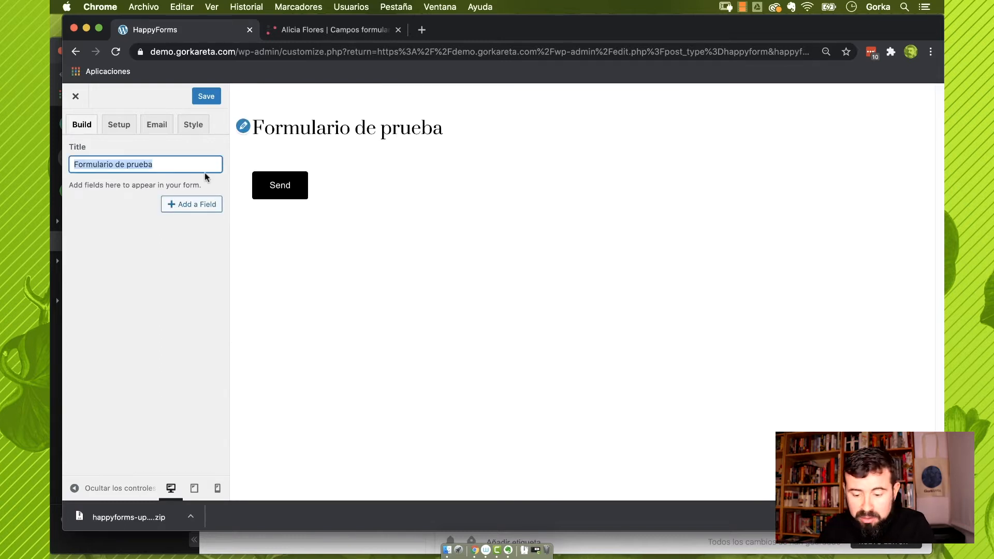
# Title the form 'Opiniones clientes' and add a Short Answer field labelled Nombre
pyautogui.write('Opinione')
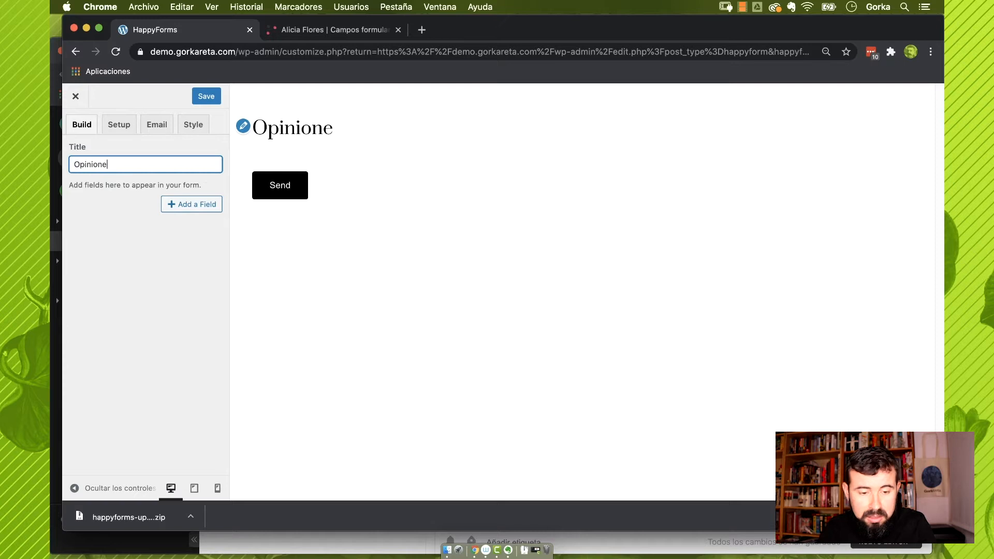
pyautogui.write('s clientes')
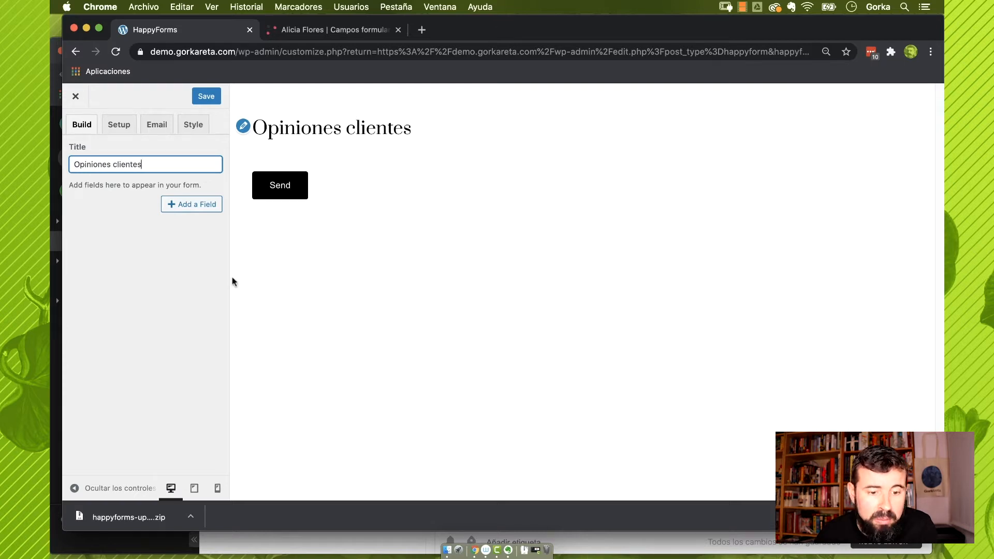
pyautogui.click(185, 205)
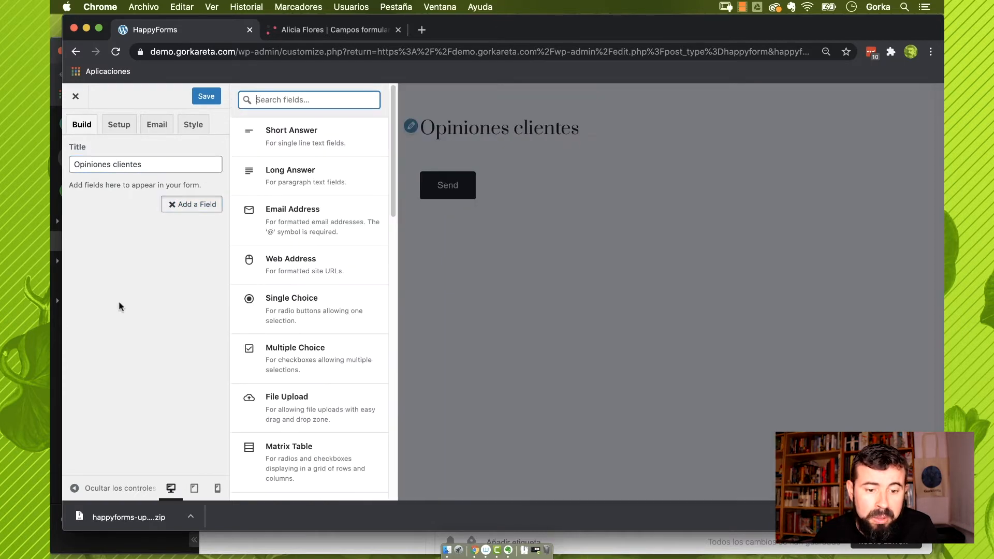
pyautogui.click(330, 144)
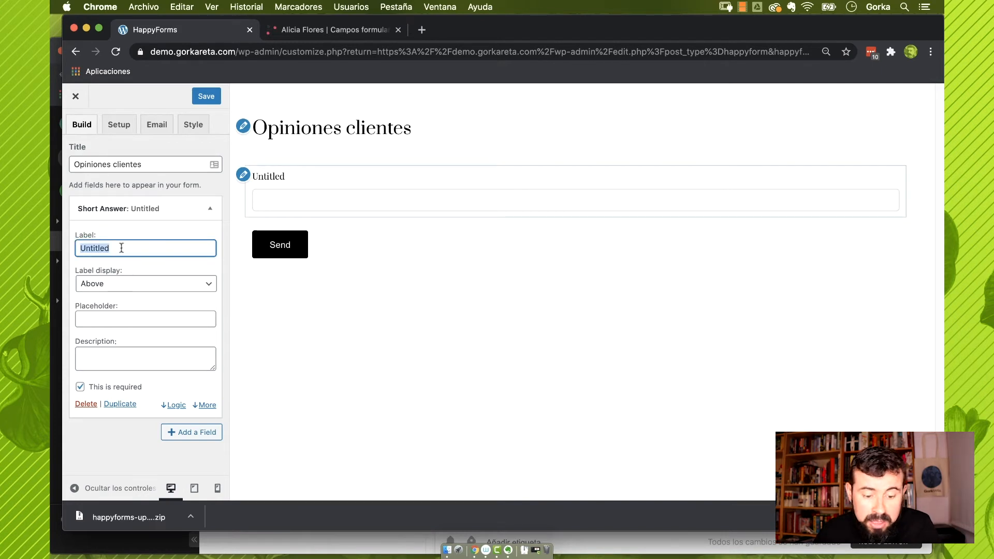
pyautogui.write('Nombre')
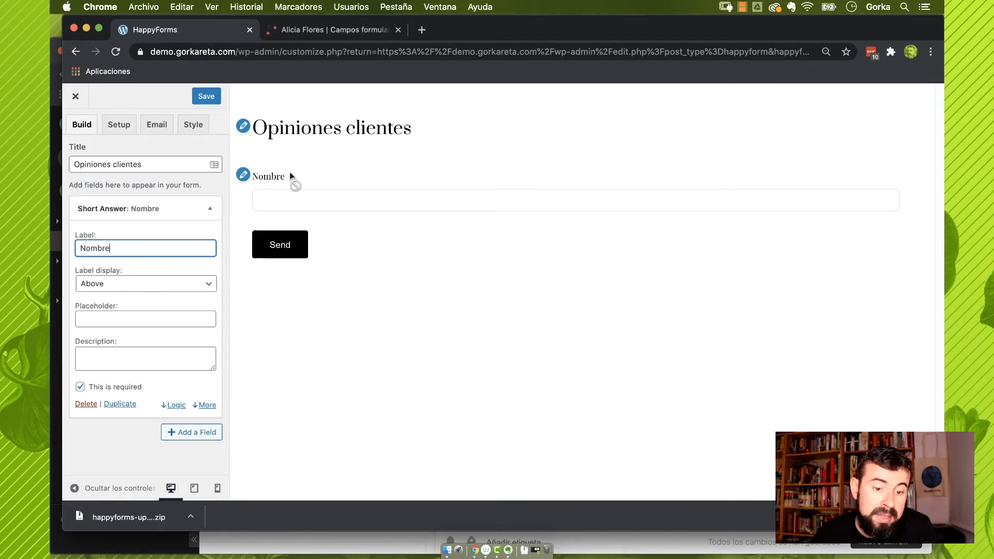
pyautogui.click(255, 255)
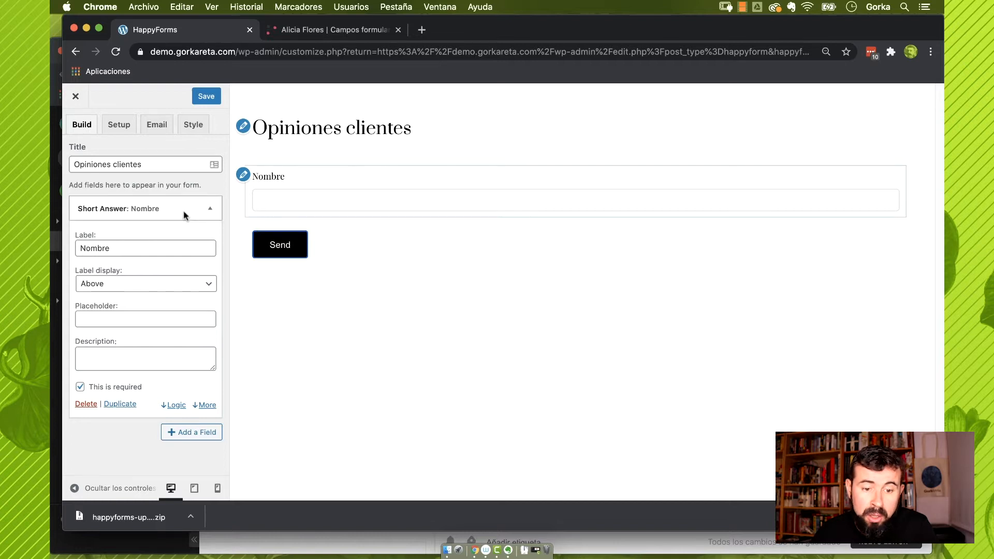
pyautogui.click(137, 290)
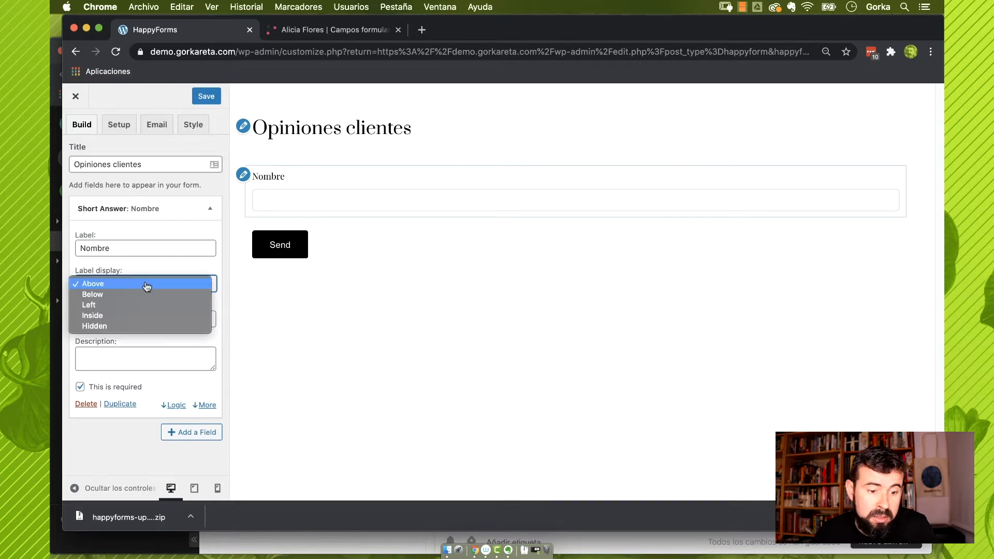
pyautogui.click(147, 293)
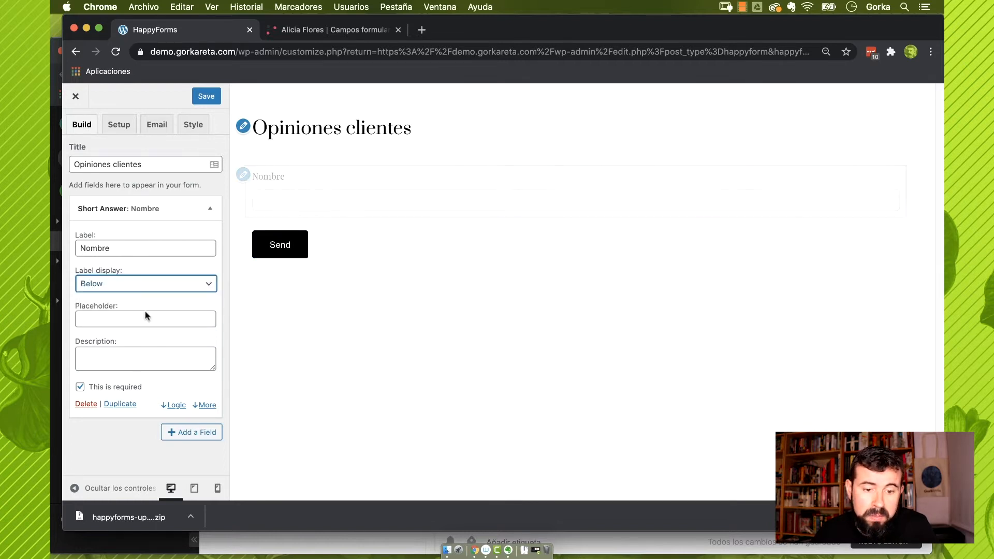
pyautogui.click(142, 286)
pyautogui.click(139, 292)
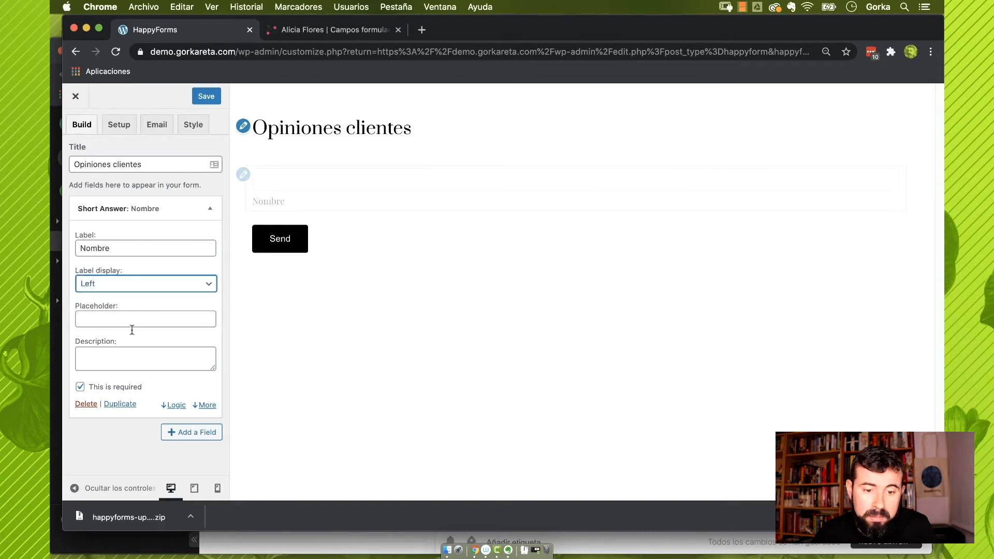
pyautogui.click(139, 283)
pyautogui.click(141, 295)
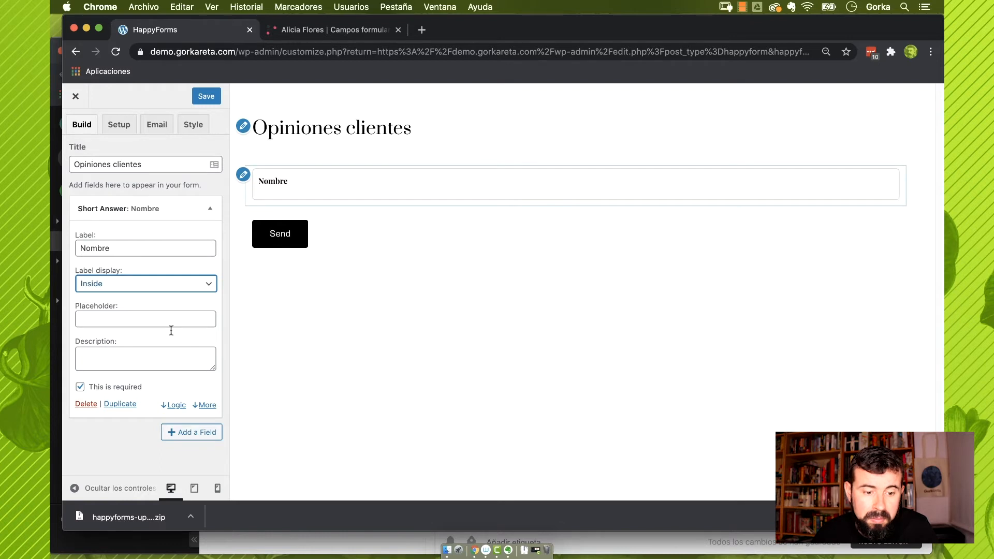
pyautogui.click(132, 287)
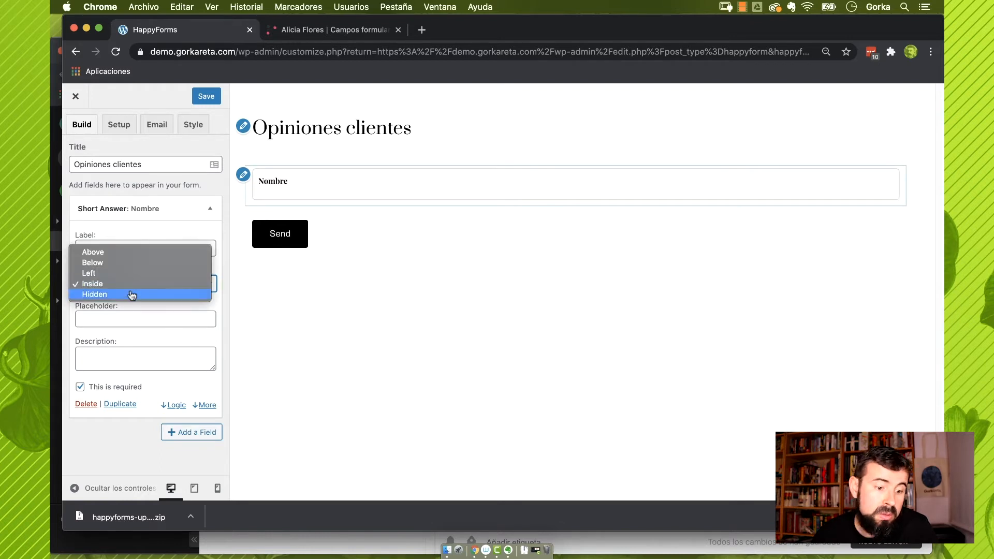
pyautogui.click(132, 295)
pyautogui.click(156, 283)
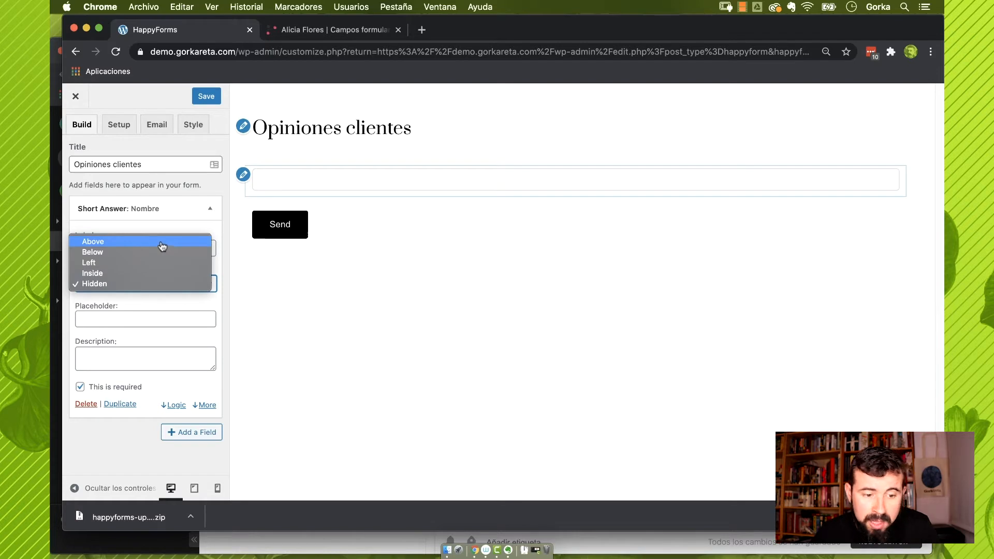
pyautogui.click(164, 244)
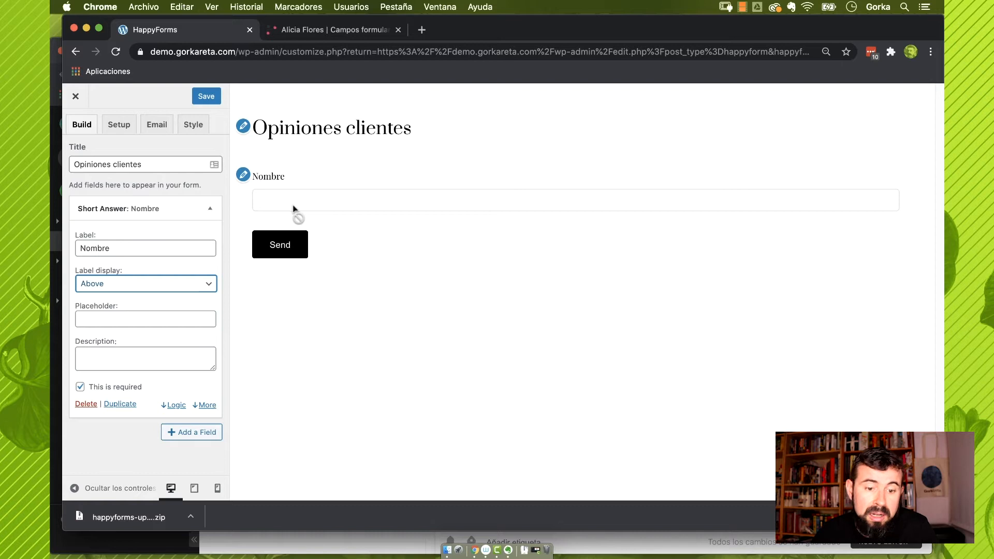
# Give the Nombre field the placeholder 'Introduce tu nombre'
pyautogui.click(130, 318)
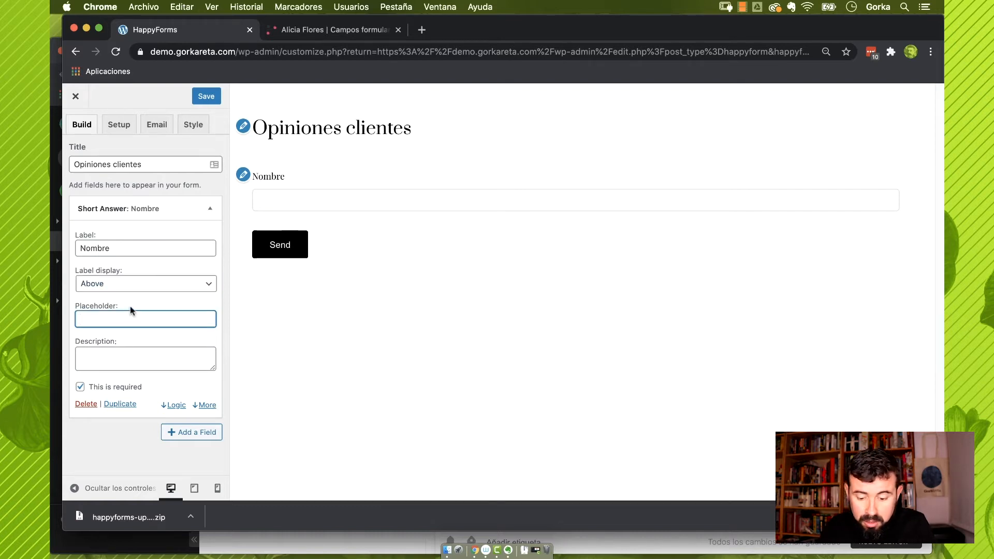
pyautogui.write('Introduce ')
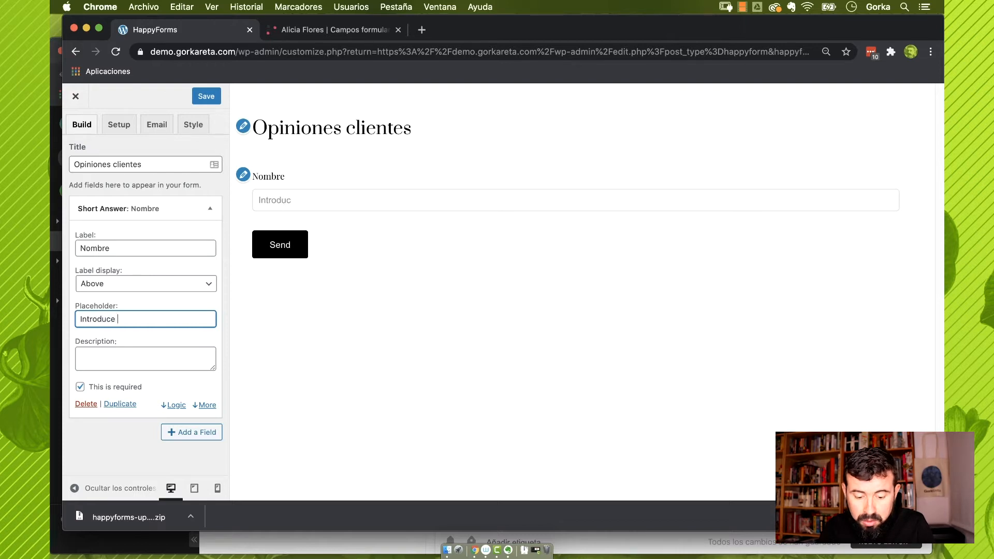
pyautogui.write('tu nombre')
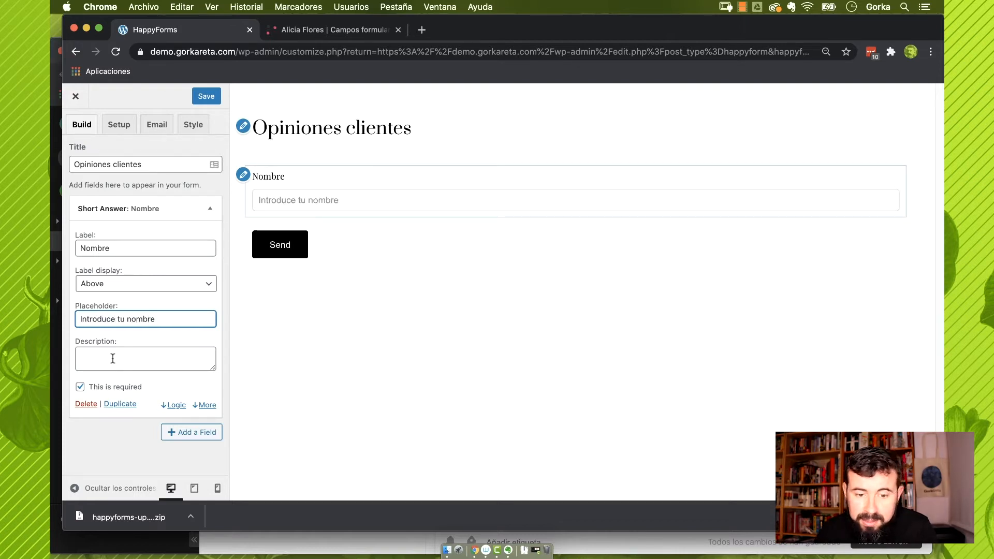
pyautogui.click(395, 226)
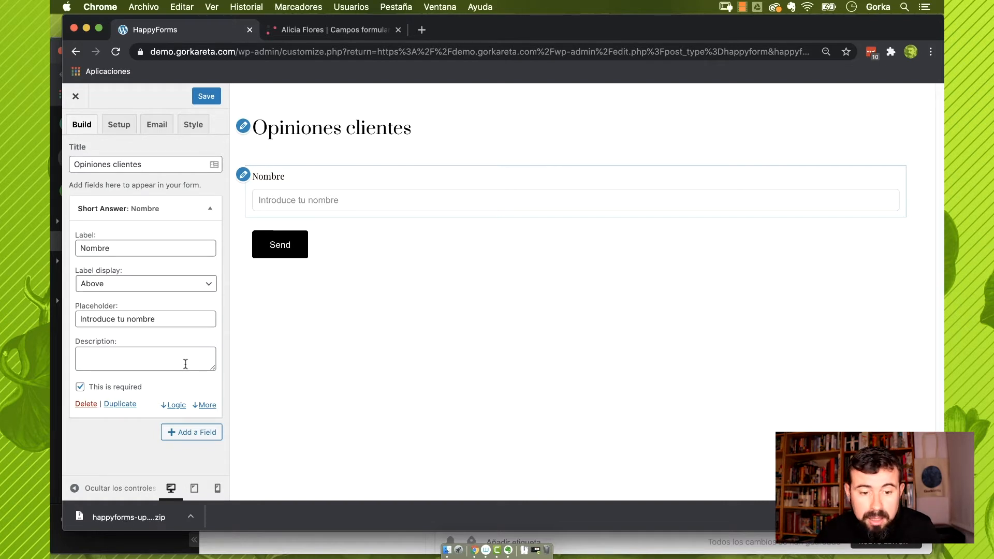
# Add a Nombre description and try showing it on focus, then as a tooltip
pyautogui.click(182, 364)
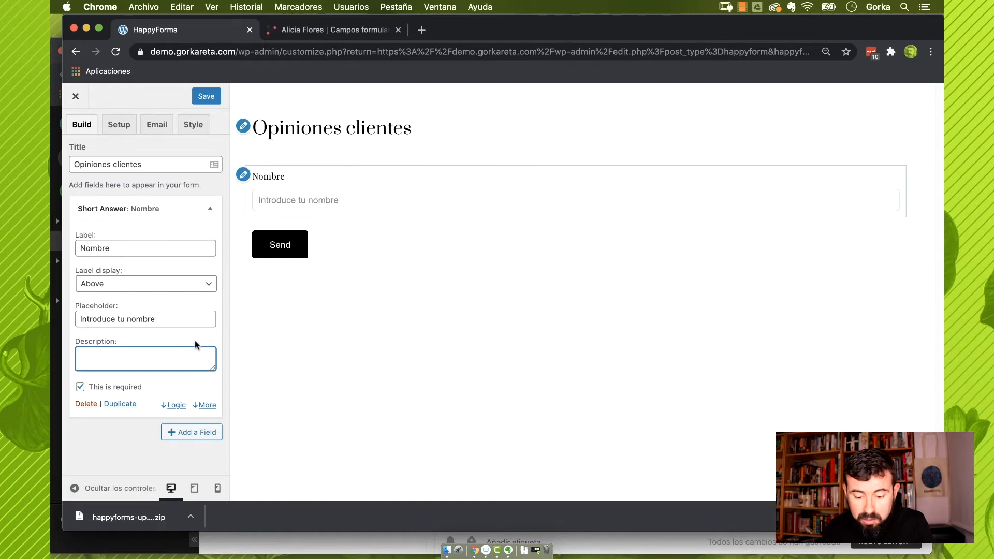
pyautogui.write('Introduce el')
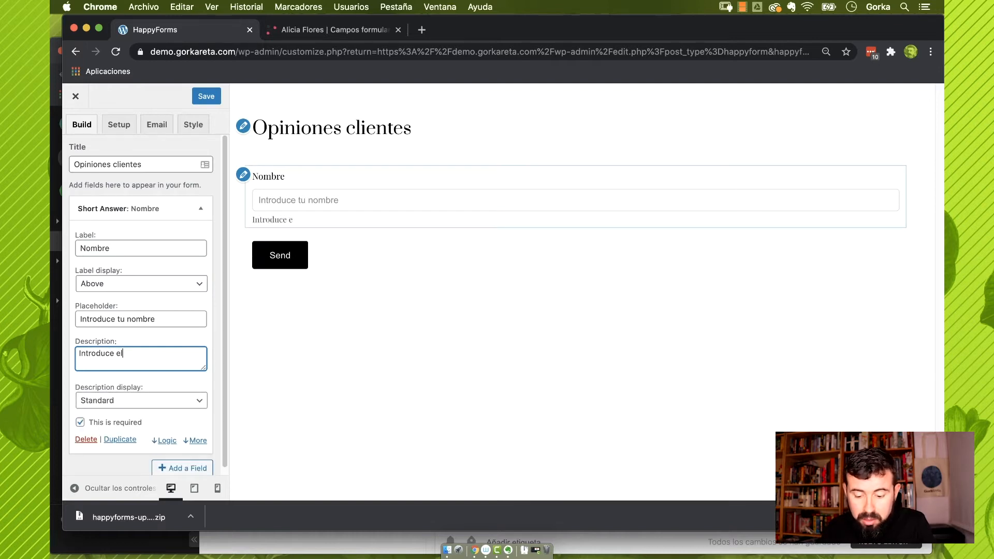
pyautogui.write(' nombre y apel')
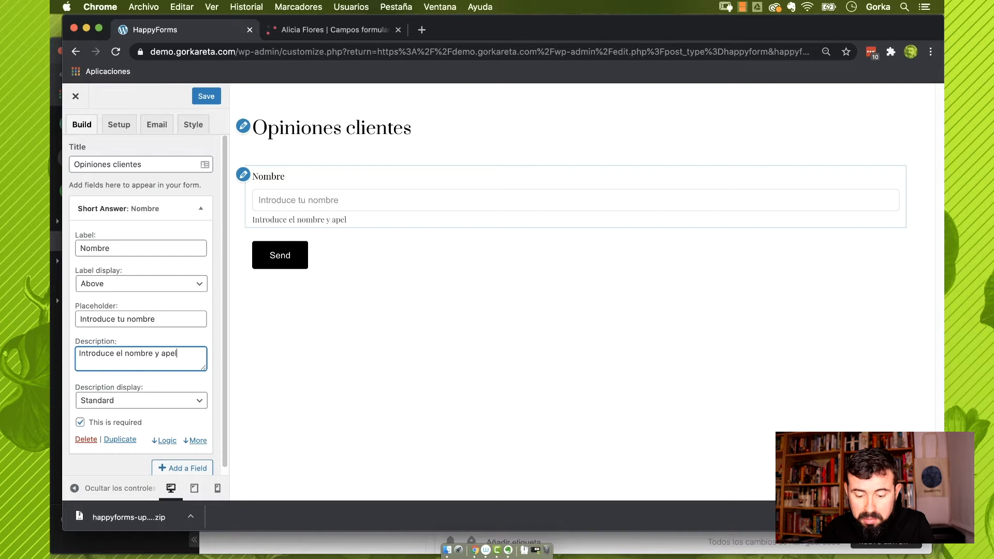
pyautogui.write('lidos con los qu')
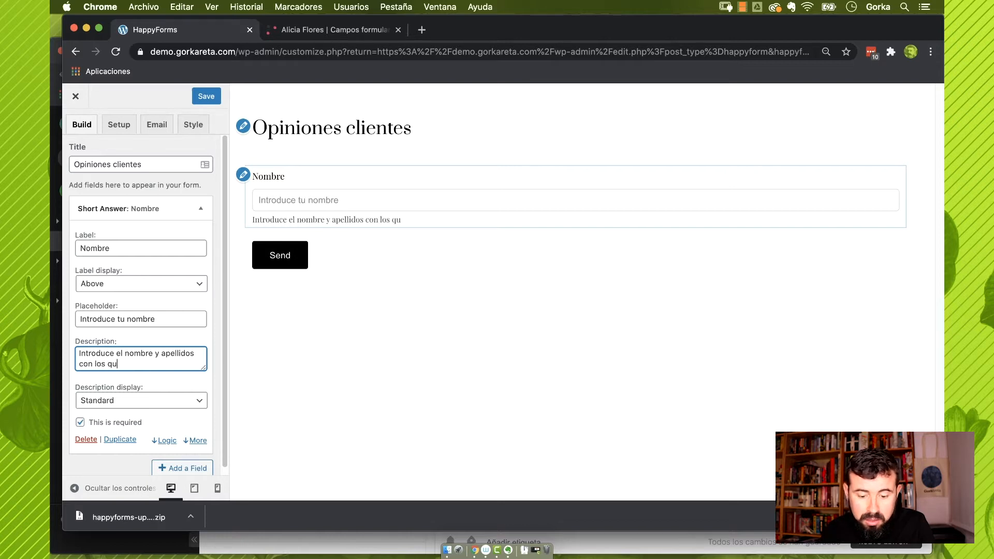
pyautogui.write('e hiciste el pe')
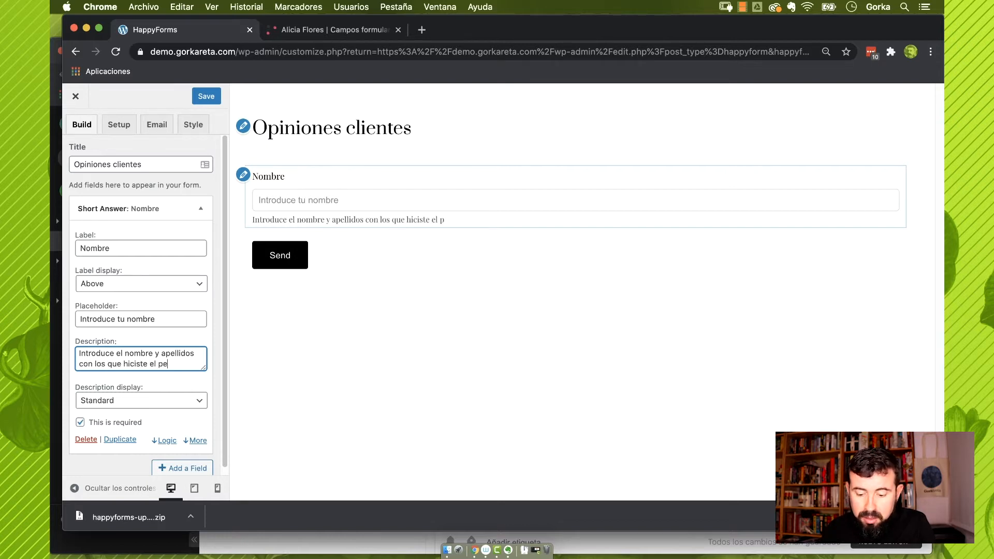
pyautogui.write('dido')
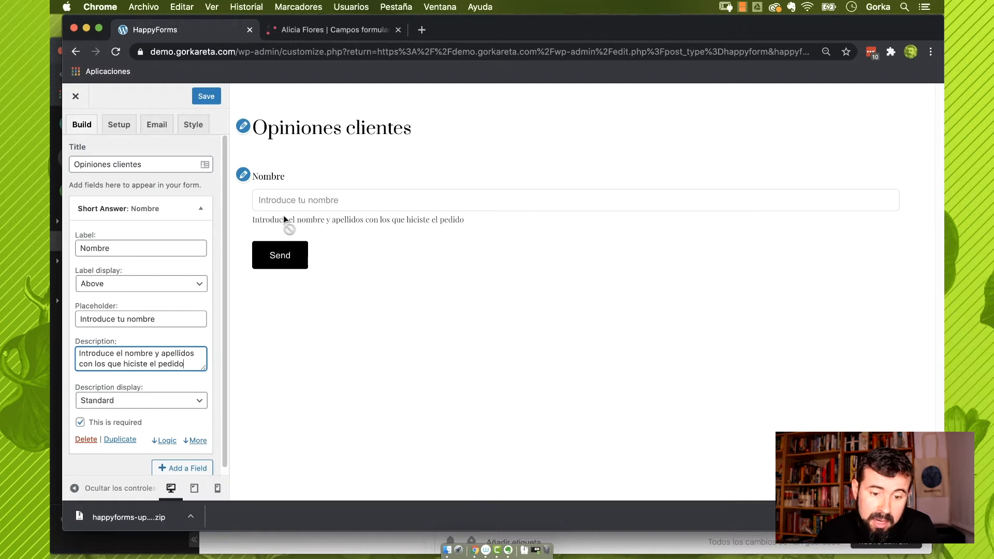
pyautogui.click(176, 402)
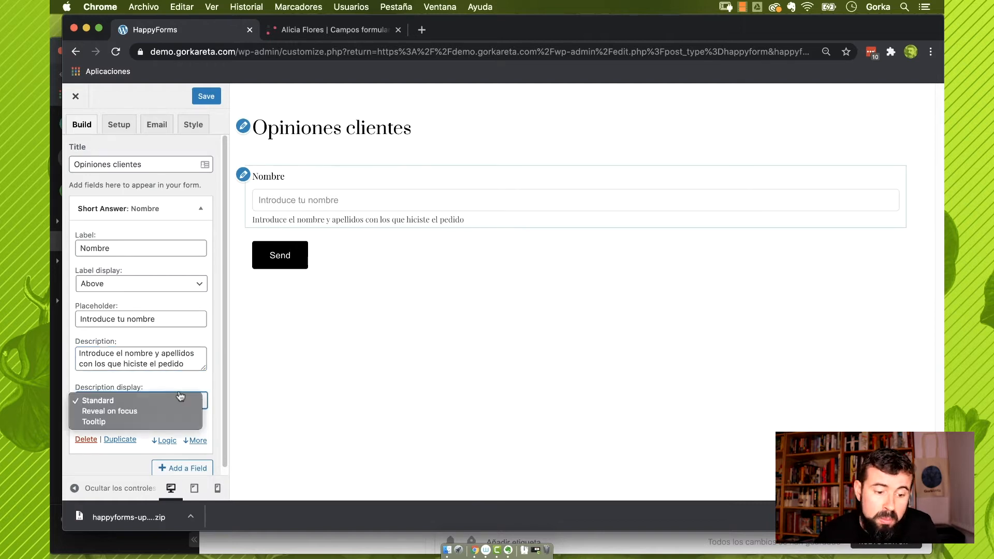
pyautogui.click(176, 410)
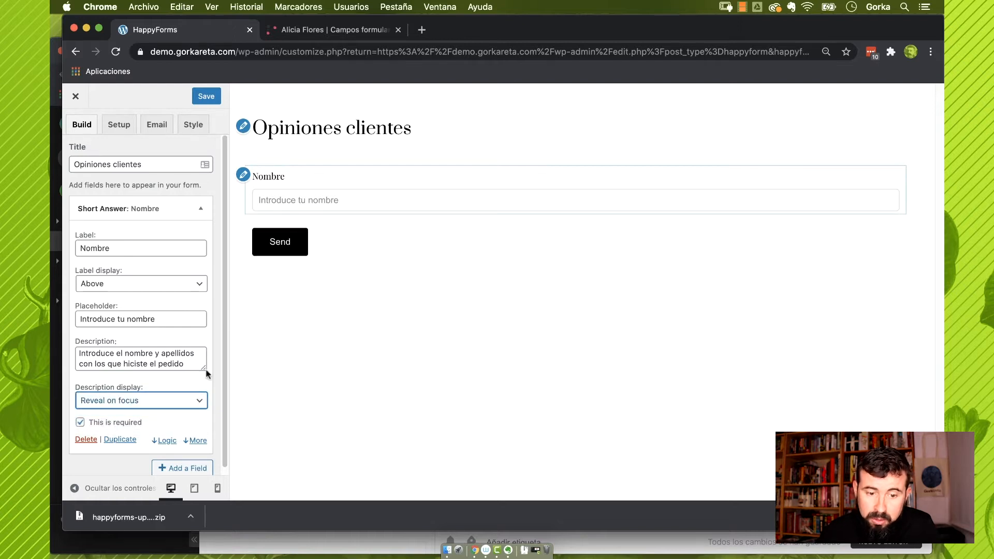
pyautogui.click(286, 201)
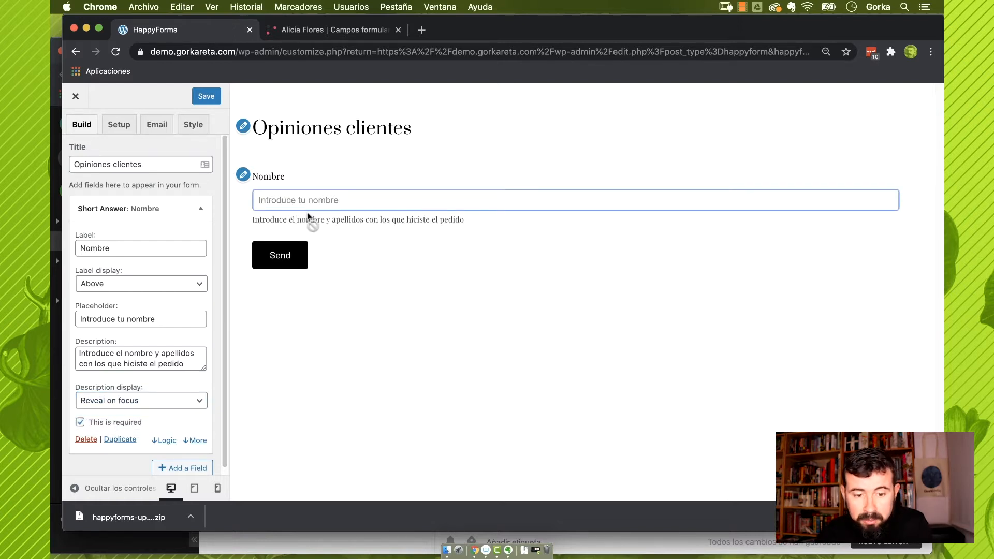
pyautogui.click(317, 316)
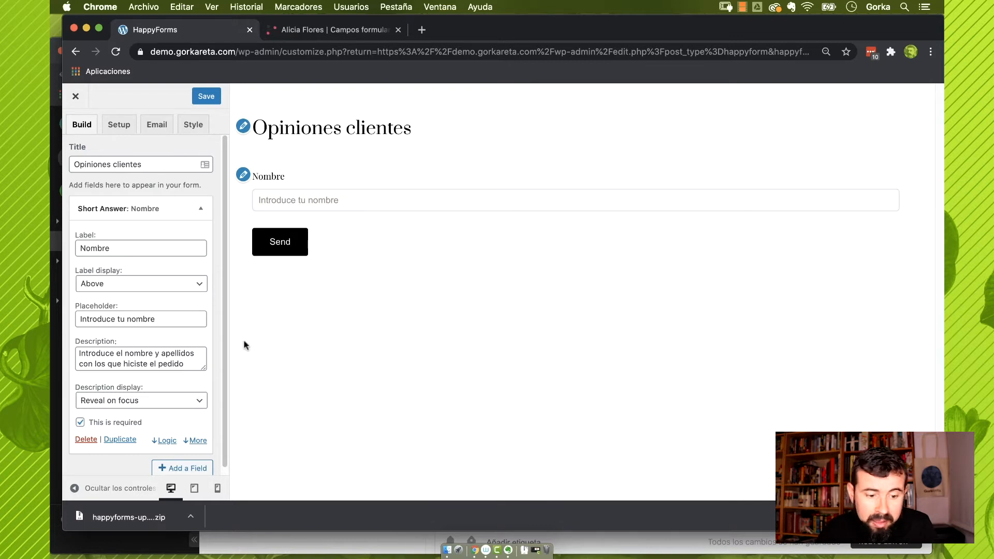
pyautogui.click(176, 400)
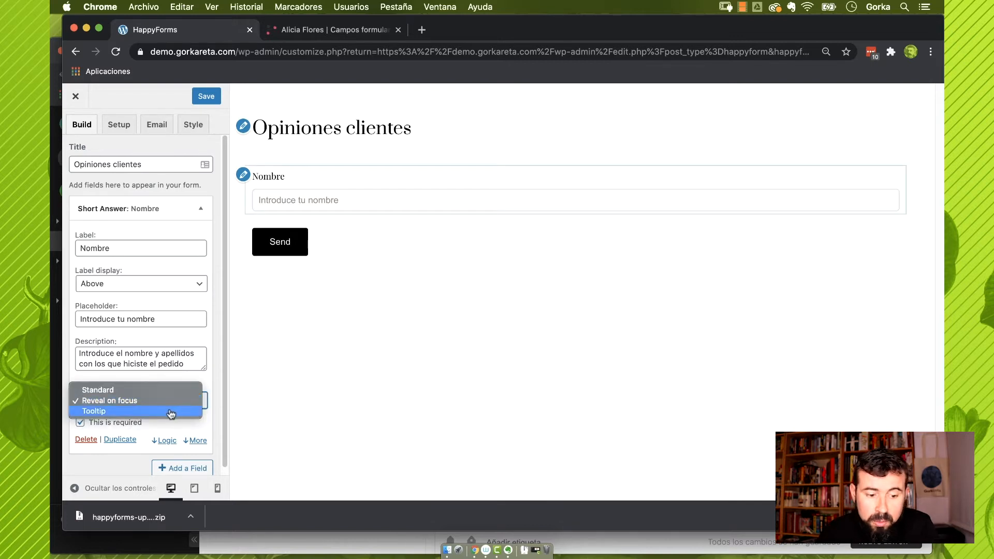
pyautogui.click(171, 412)
# Delete the Nombre description text
pyautogui.moveTo(293, 179)
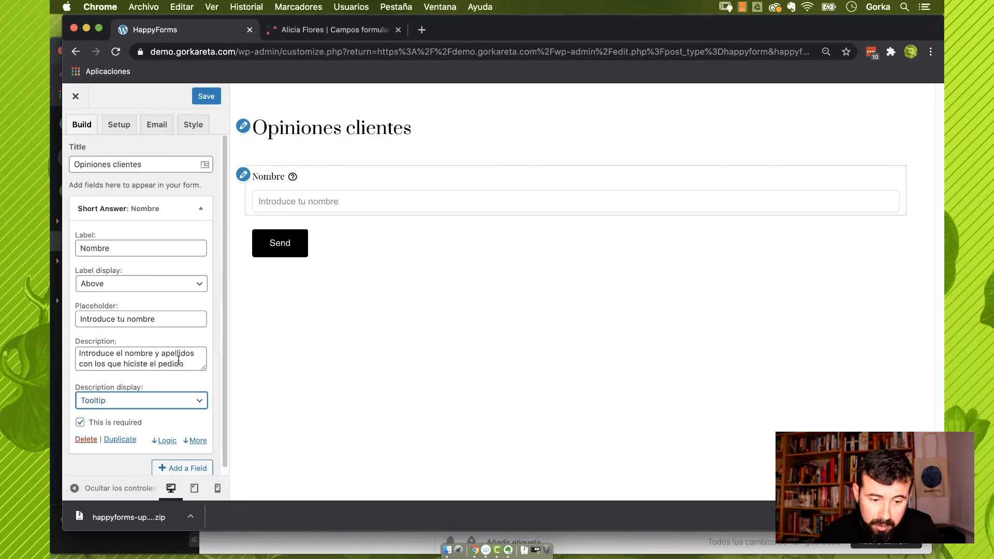
pyautogui.moveTo(189, 365); pyautogui.dragTo(73, 336)
pyautogui.press('BackSpace')
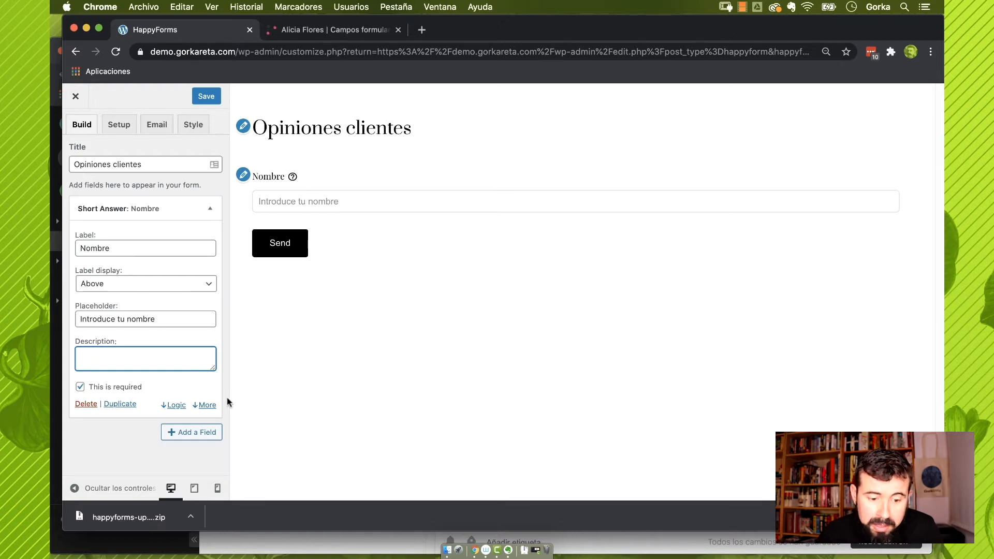
# Add a 'Sr.' prefix to the Nombre field, then remove it
pyautogui.click(207, 406)
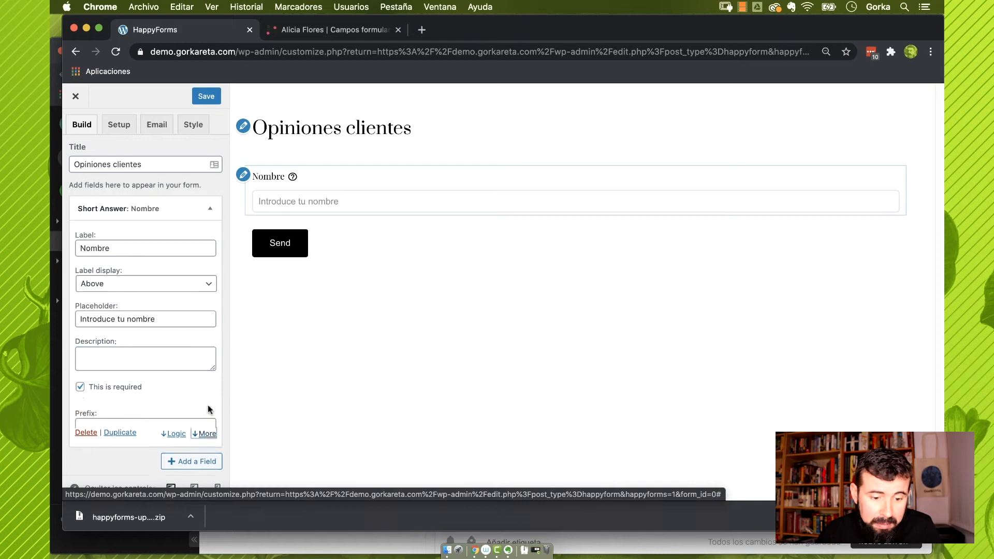
pyautogui.click(113, 420)
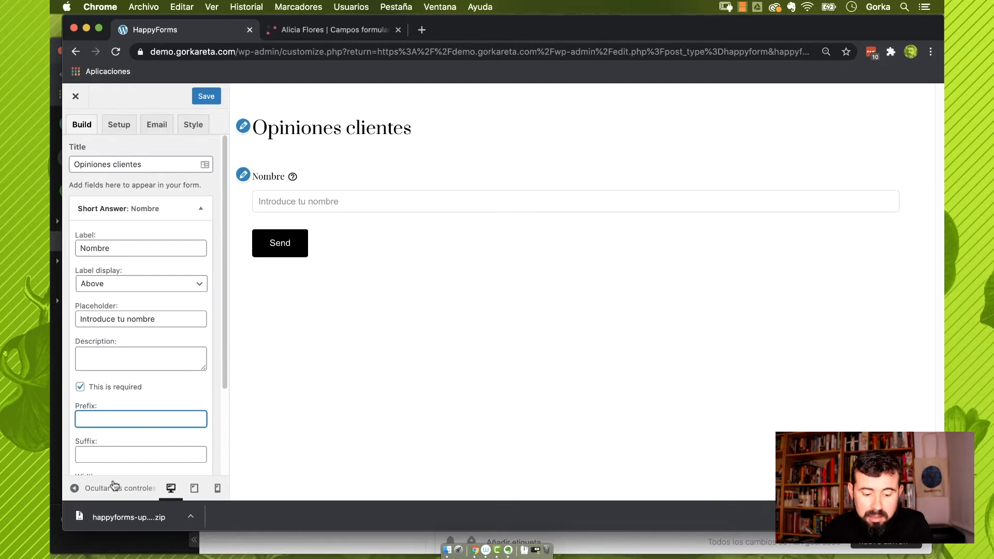
pyautogui.write('Sr.')
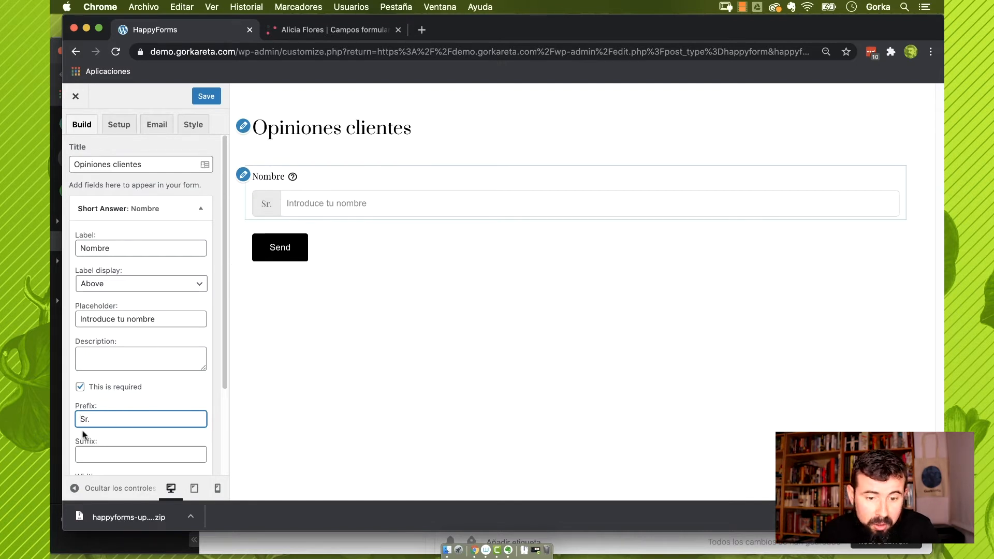
pyautogui.moveTo(93, 424); pyautogui.dragTo(80, 420)
pyautogui.press('BackSpace')
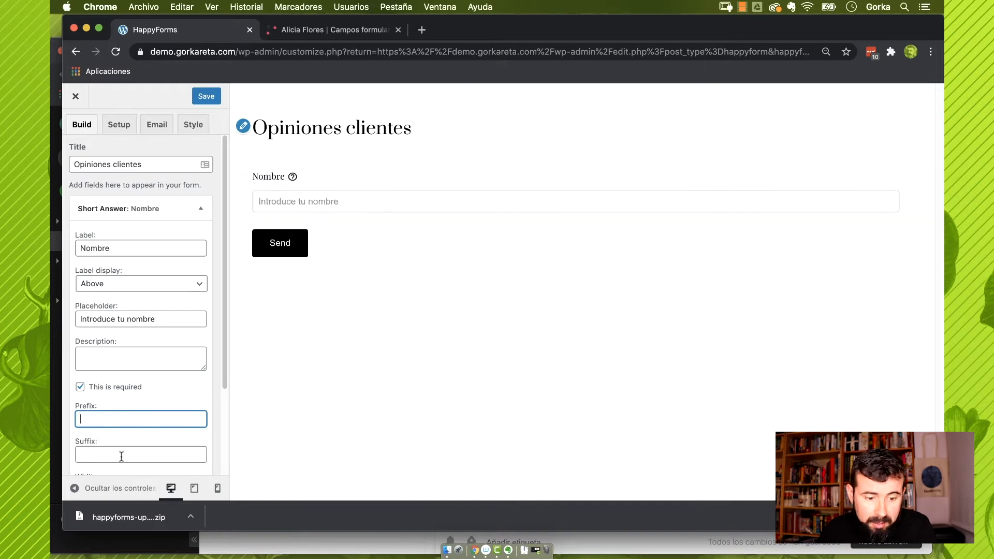
# Give the Nombre field the suffix 'Hoho'
pyautogui.click(118, 455)
pyautogui.write('Hoho')
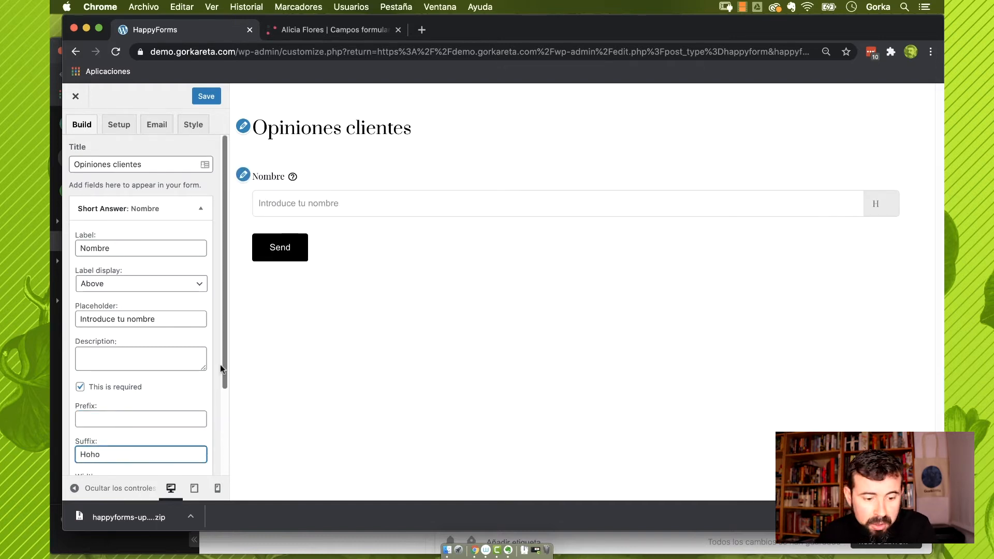
pyautogui.scroll(-2, 175, 371)
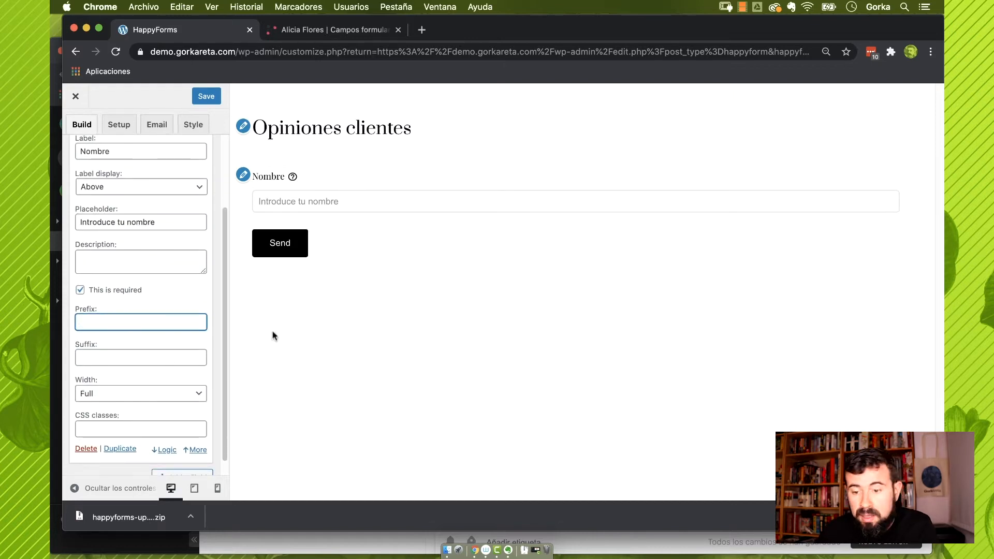
# Set the Nombre field's width to Half
pyautogui.click(137, 393)
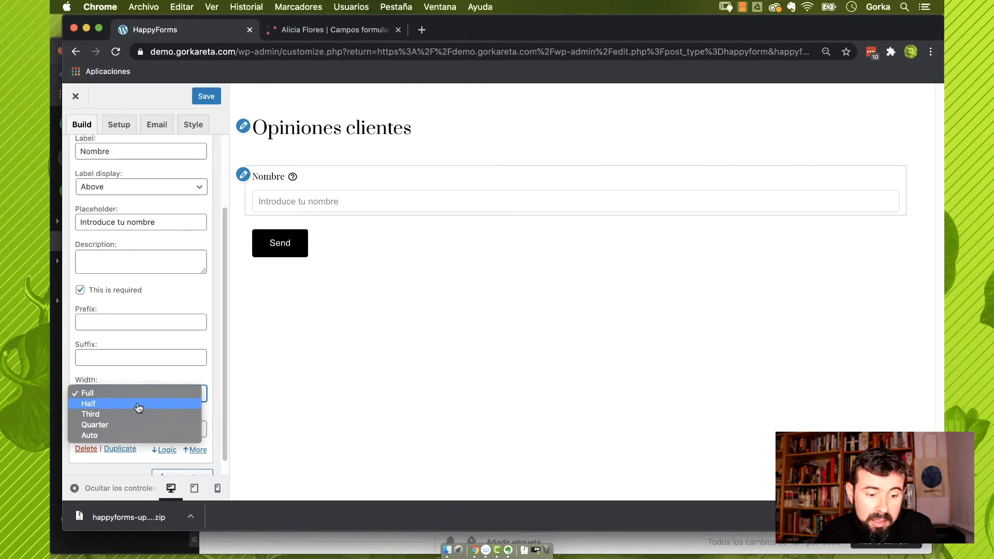
pyautogui.click(139, 405)
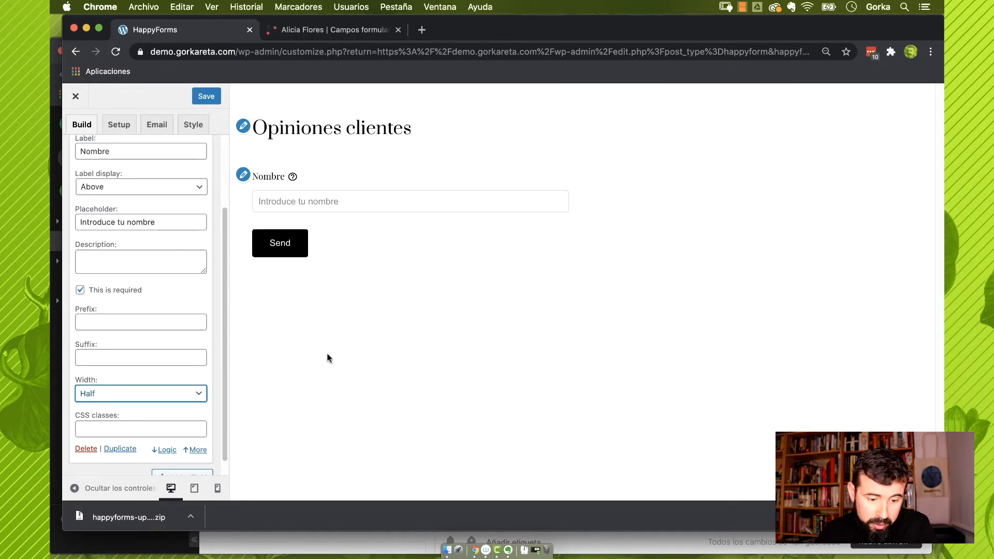
pyautogui.scroll(-1, 145, 364)
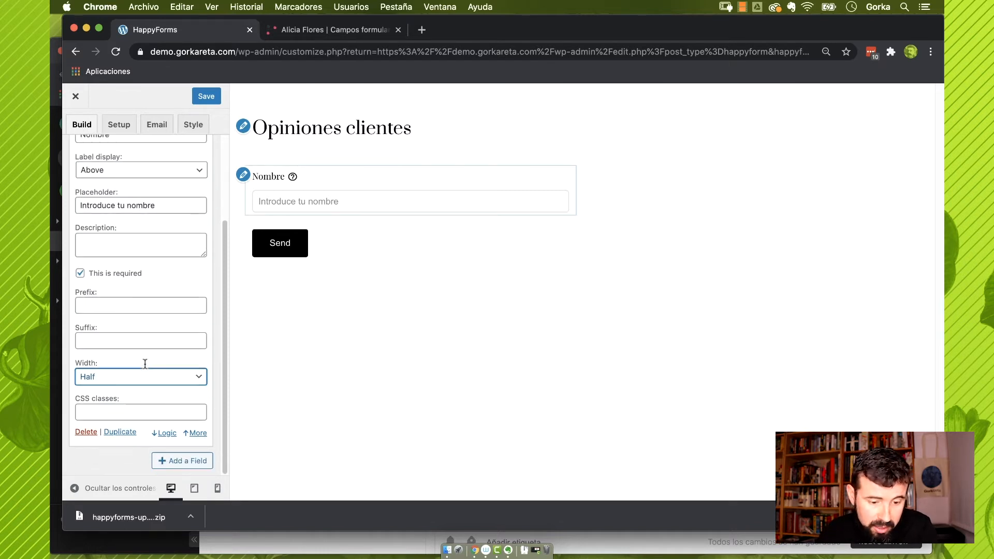
pyautogui.click(193, 463)
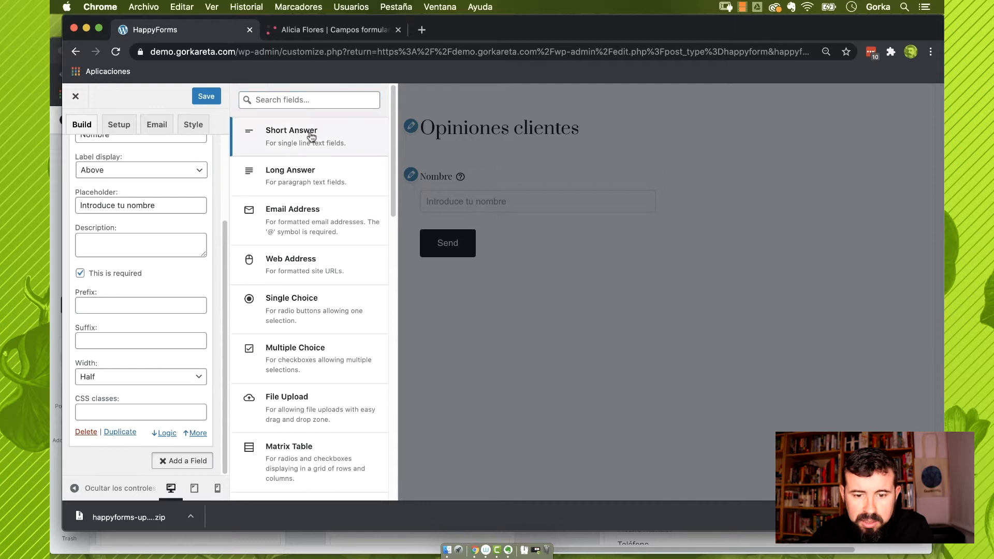
# Add a Short Answer field labelled Apellidos at Half width beside Nombre
pyautogui.click(311, 133)
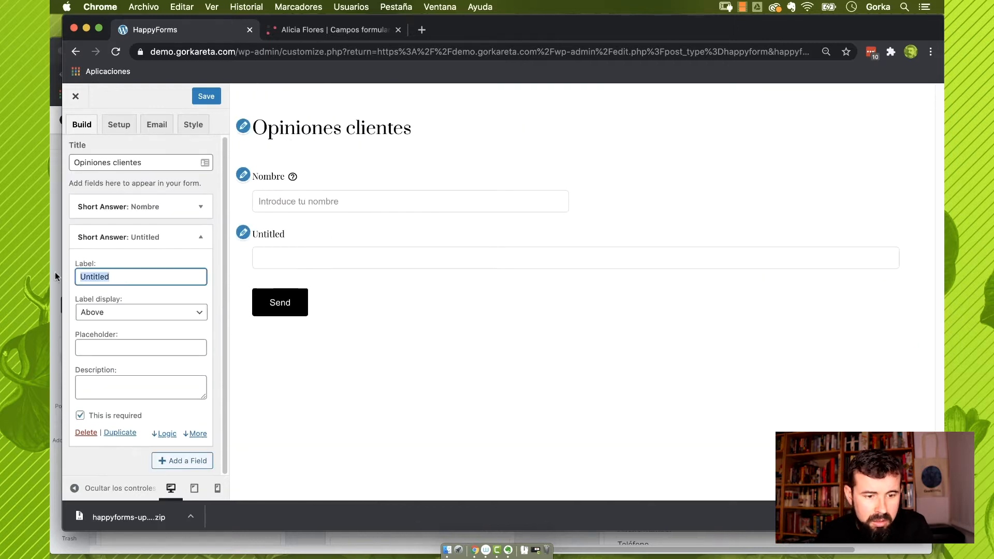
pyautogui.write('Apellidos')
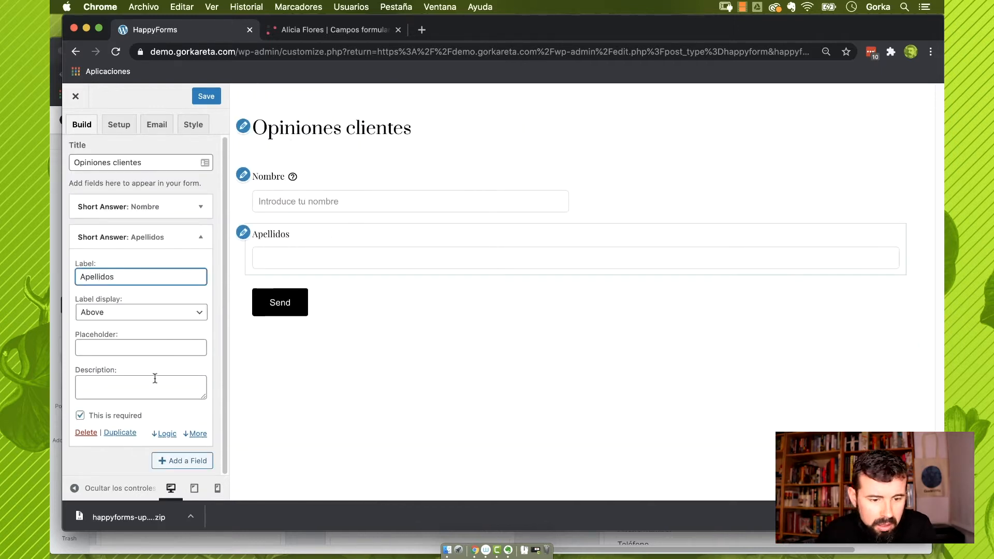
pyautogui.click(194, 433)
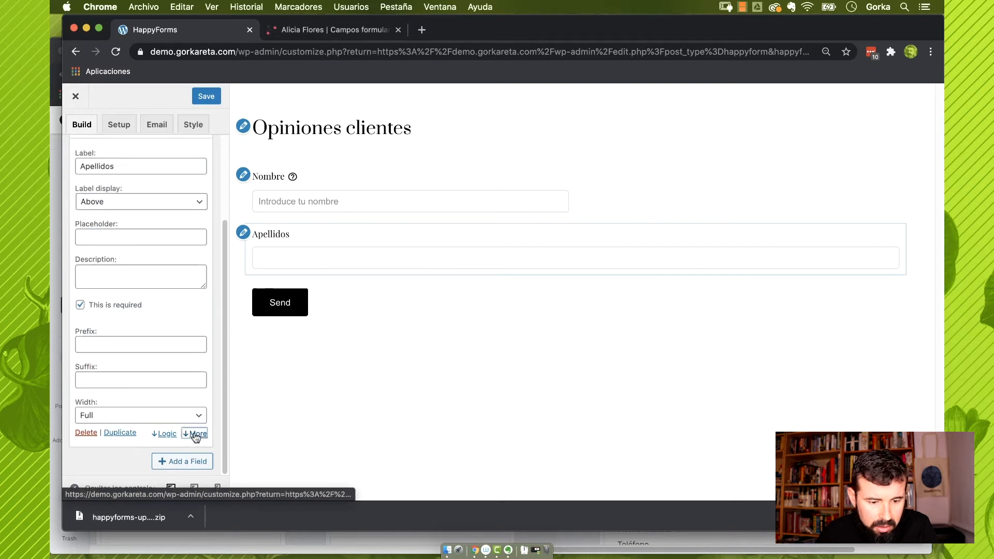
pyautogui.click(139, 377)
pyautogui.click(122, 388)
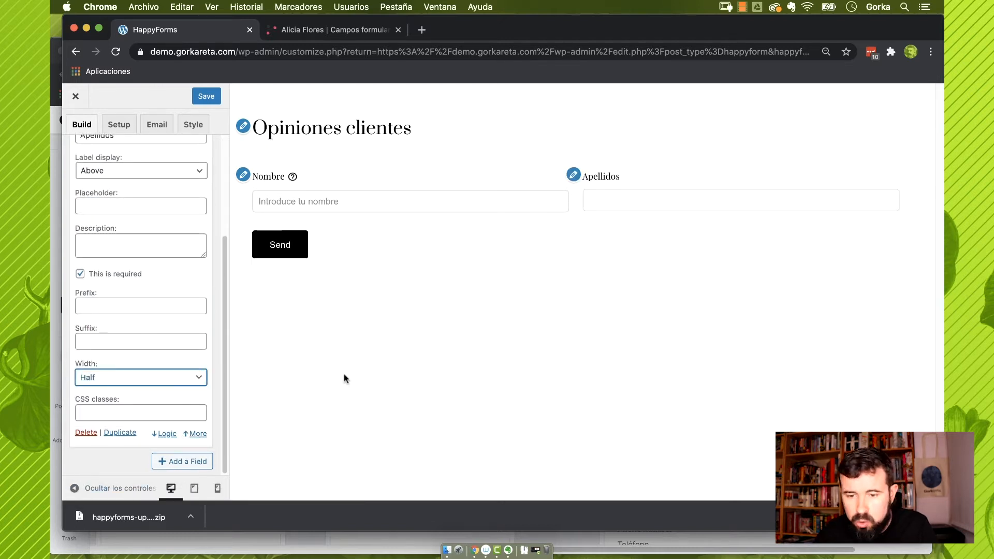
pyautogui.click(165, 379)
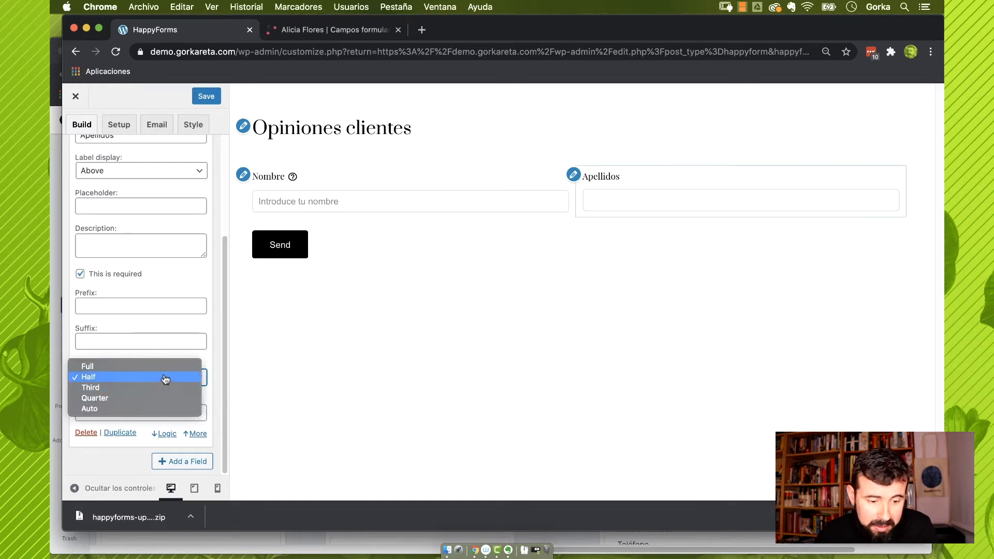
pyautogui.click(165, 378)
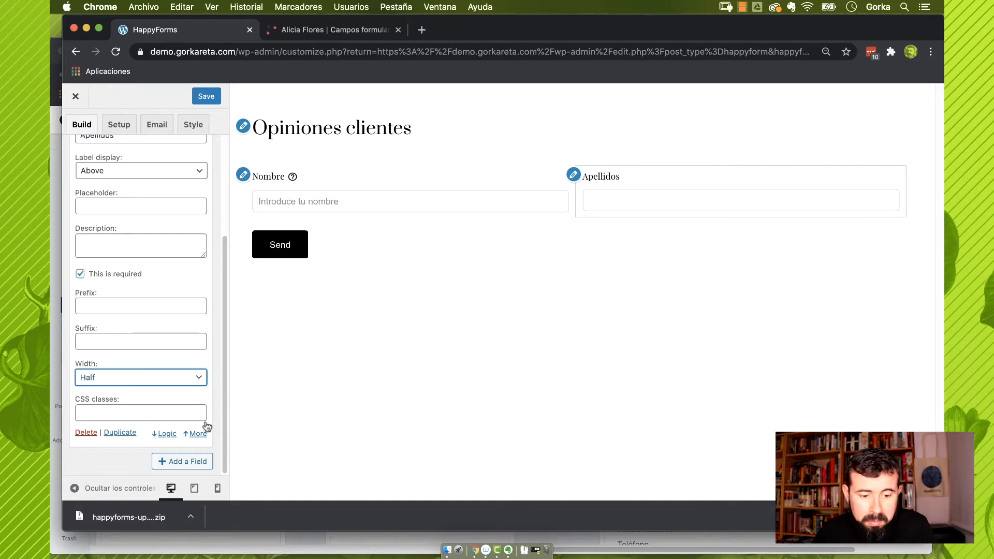
# Add an Email Address field labelled Email with placeholder 'Introduce tu dirección de email'
pyautogui.click(198, 462)
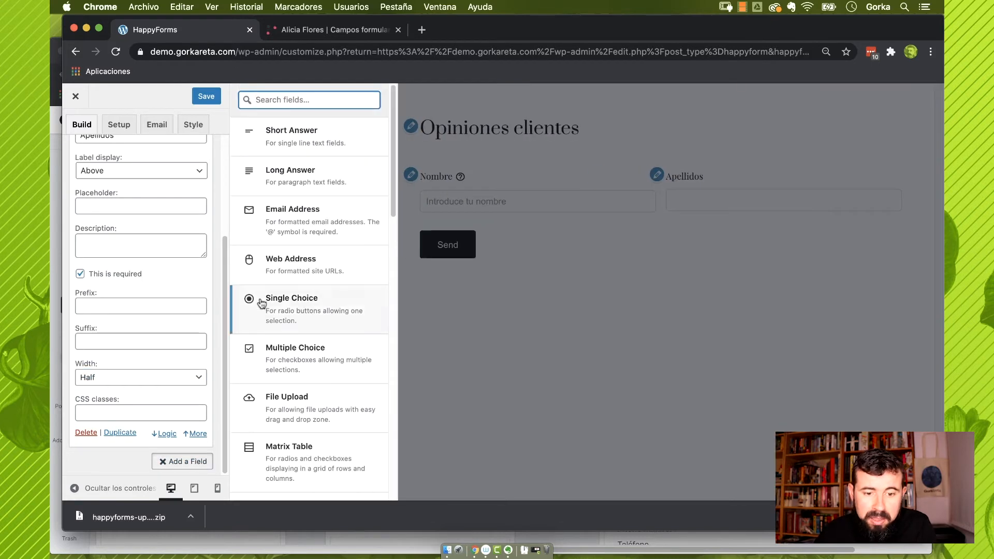
pyautogui.click(332, 222)
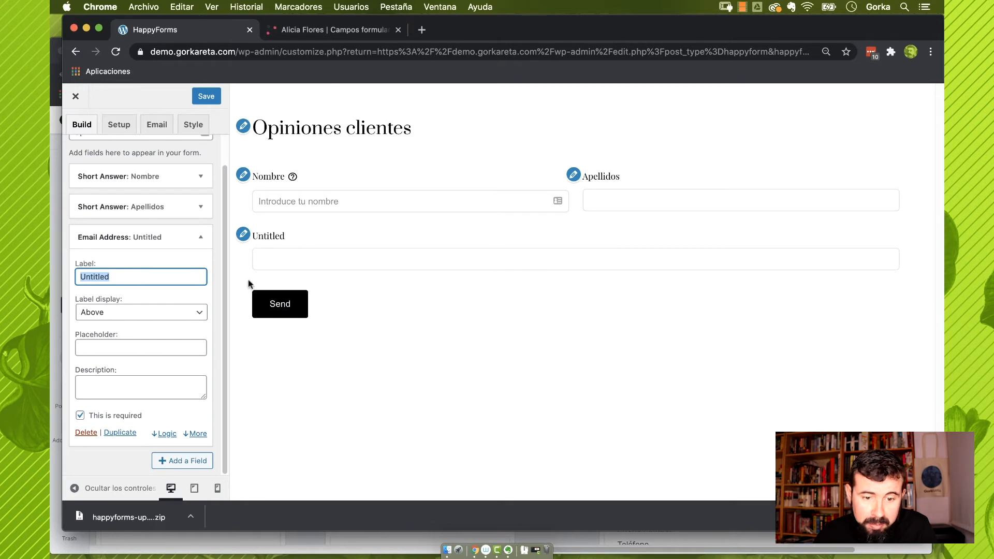
pyautogui.write('Email')
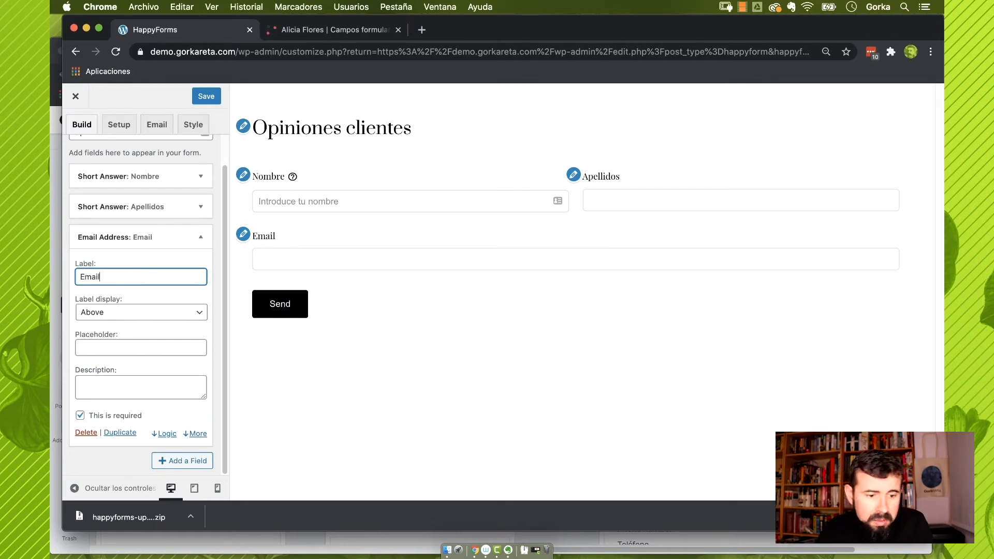
pyautogui.click(150, 348)
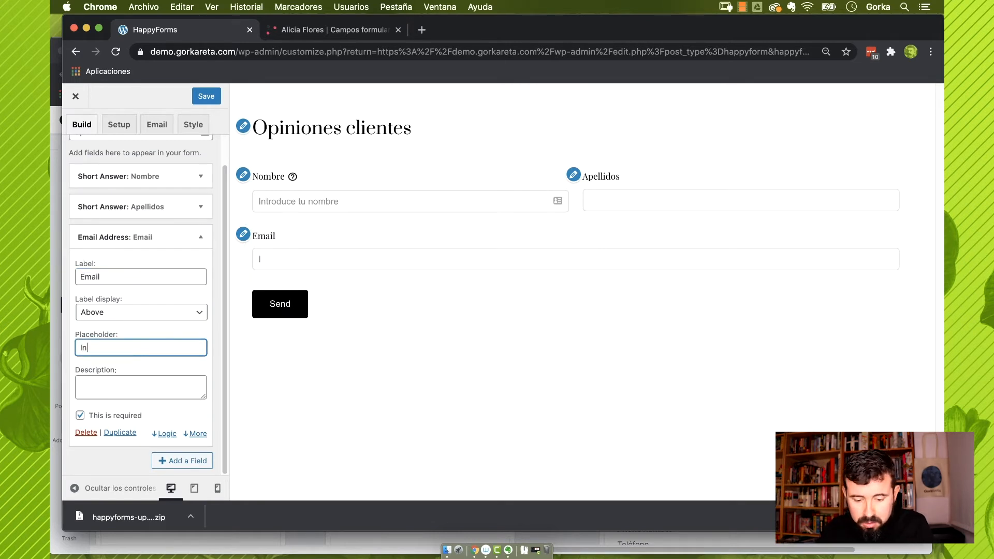
pyautogui.write('Introduce tu')
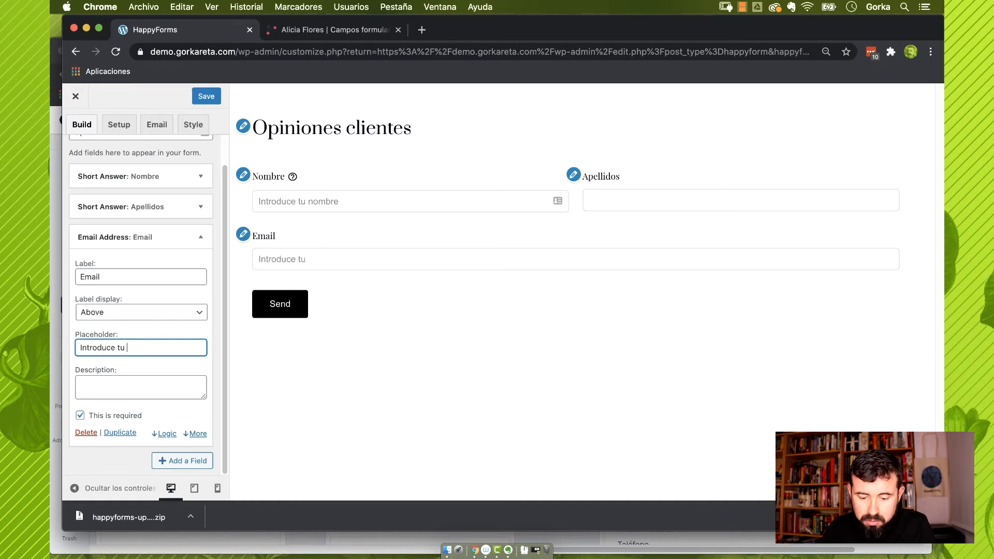
pyautogui.write(' direcci')
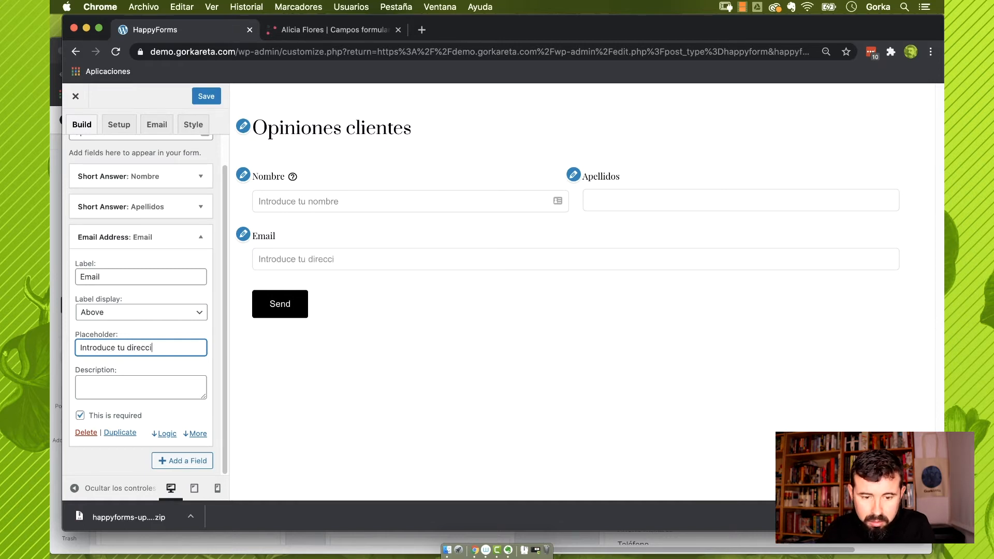
pyautogui.write('ón de email')
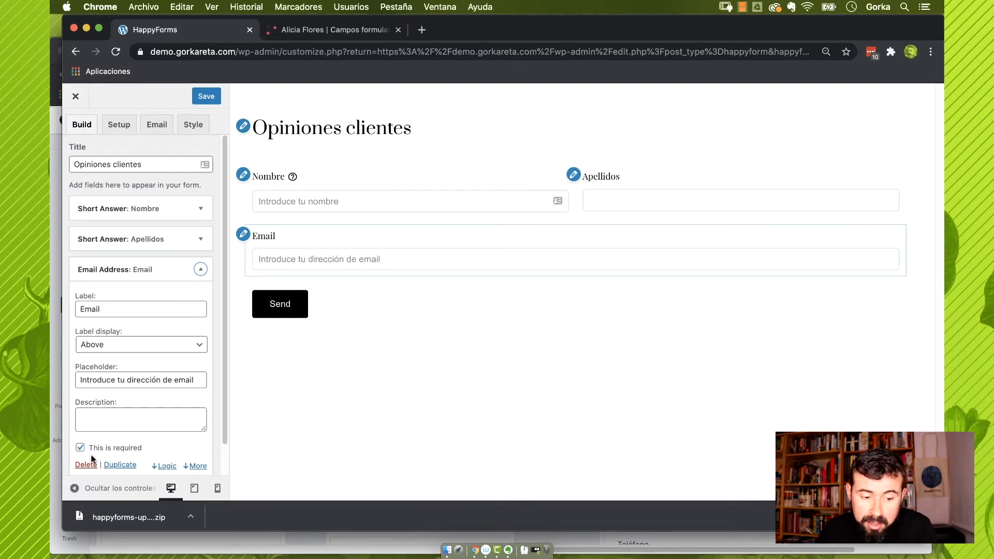
# Test domain suggestions with 'minombre@' in the preview, then require email confirmation
pyautogui.click(198, 466)
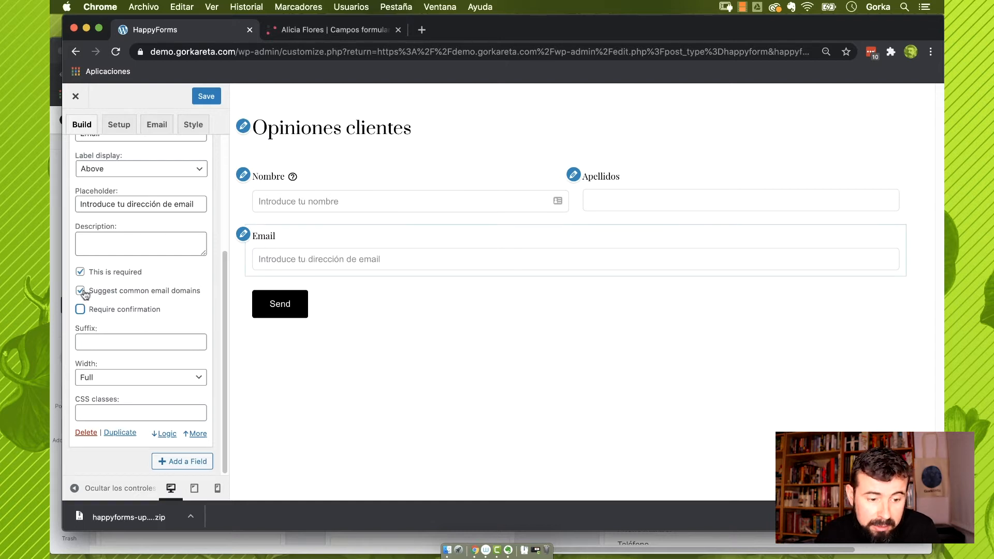
pyautogui.click(304, 259)
pyautogui.write('m')
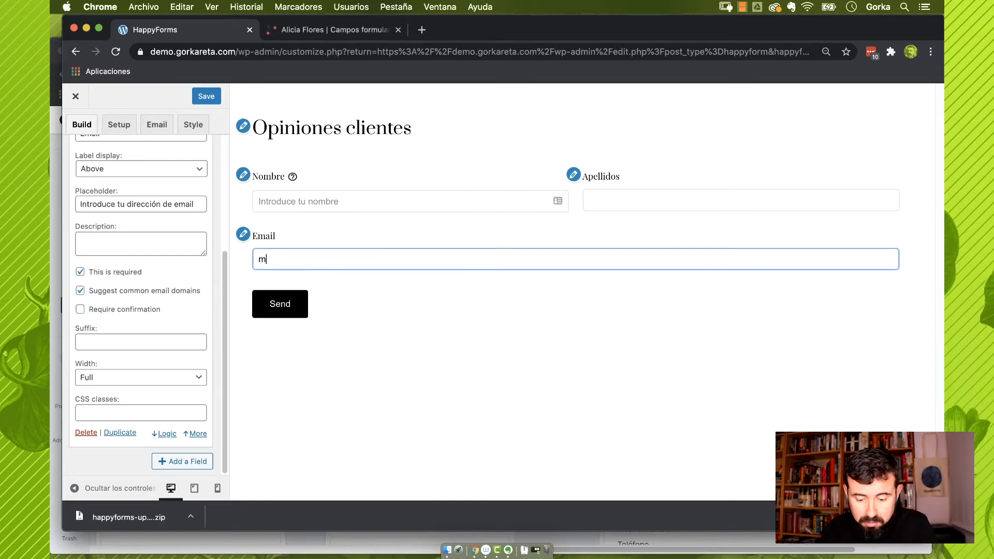
pyautogui.write('inombre')
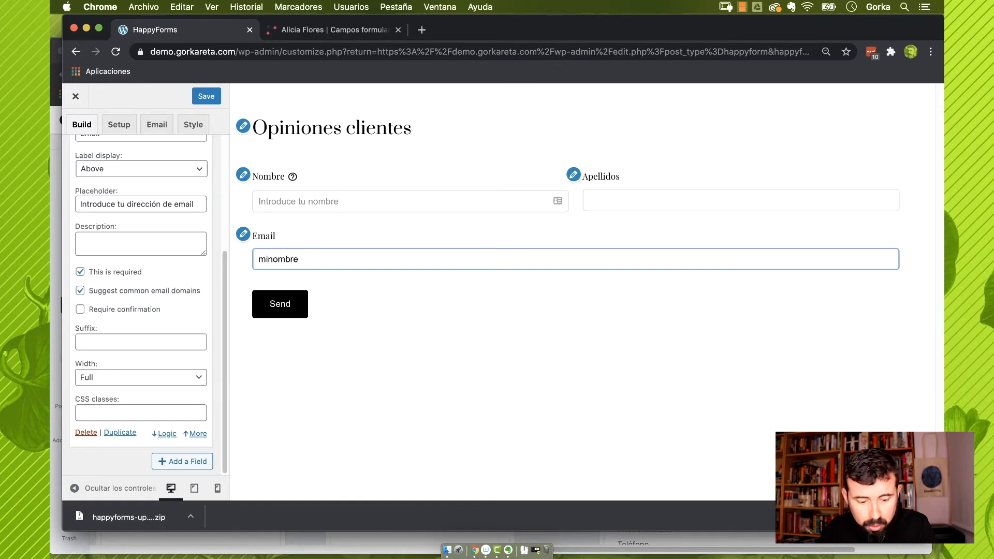
pyautogui.write('@')
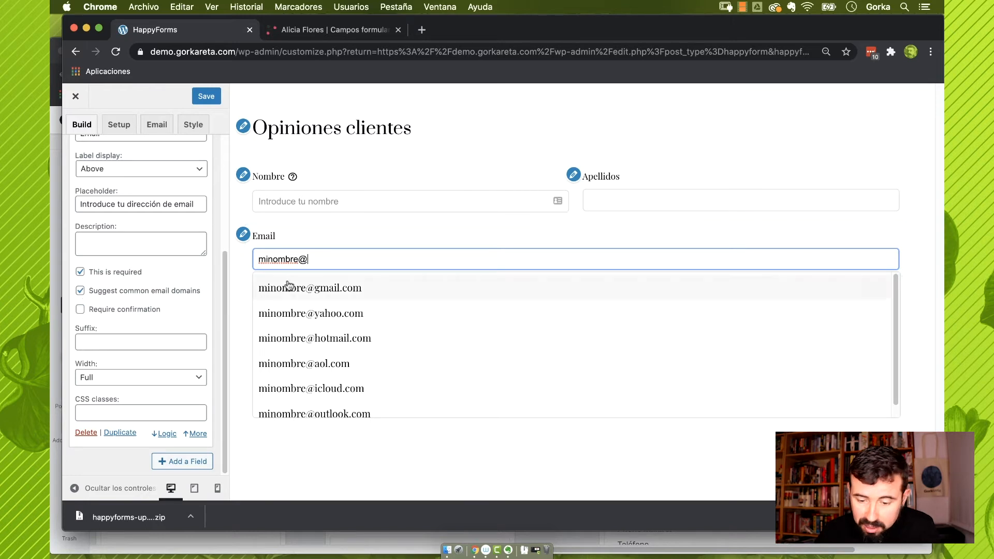
pyautogui.click(240, 297)
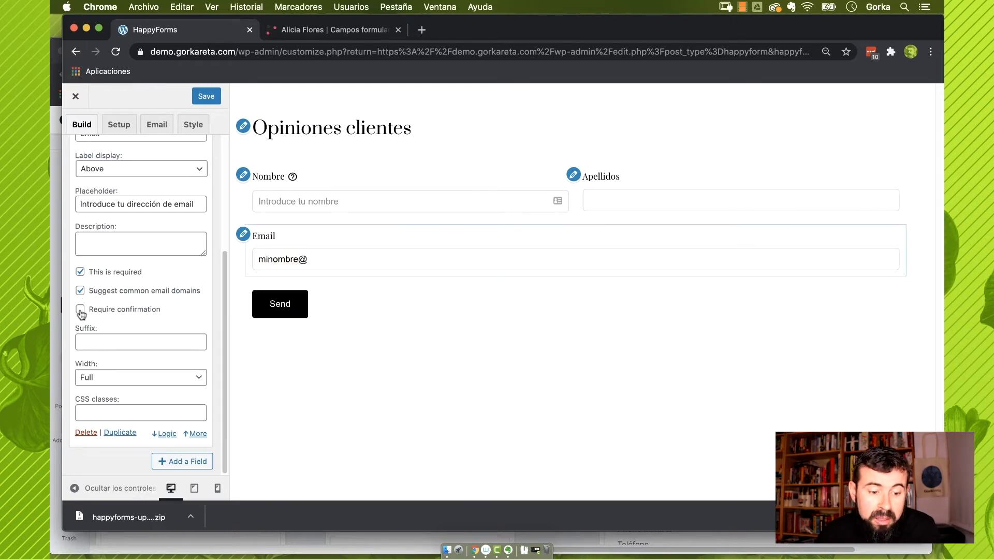
pyautogui.click(81, 311)
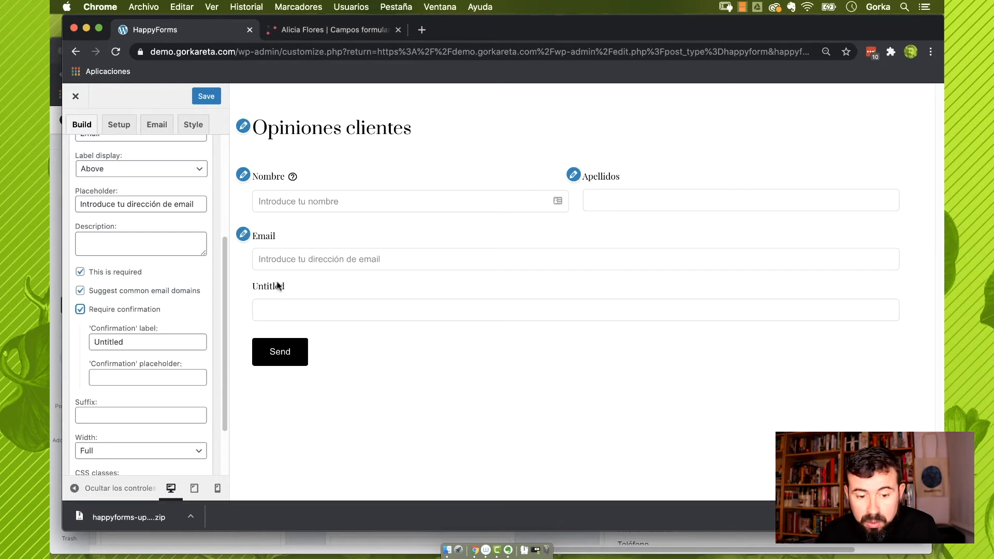
# Relabel the email confirmation field 'Confirma tu email', then turn off Require confirmation
pyautogui.doubleClick(137, 342)
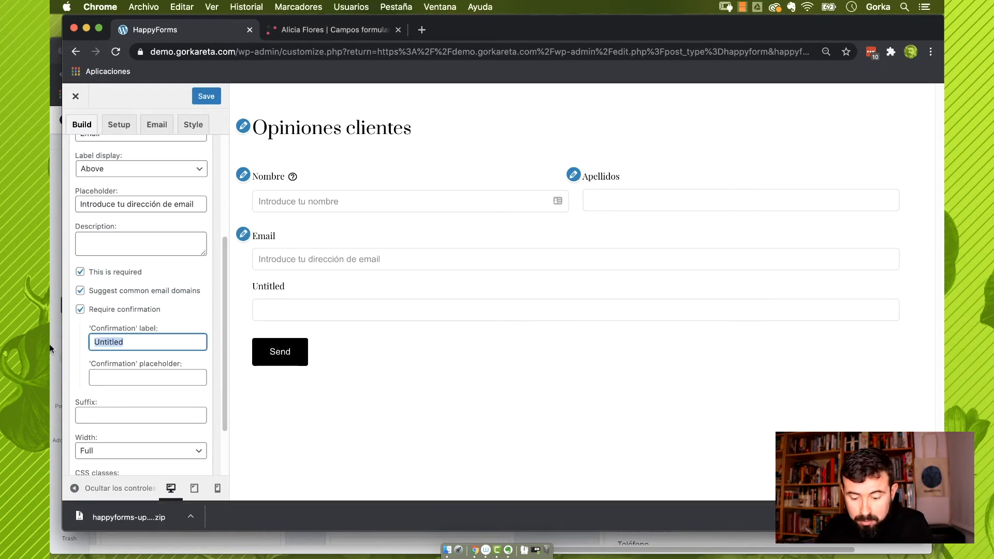
pyautogui.write('COnfirma t')
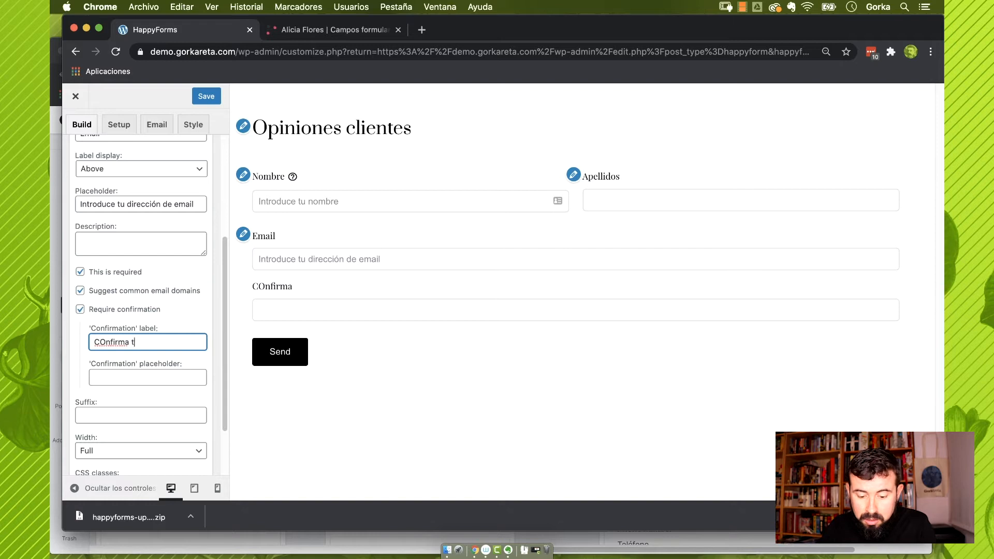
pyautogui.write('u email')
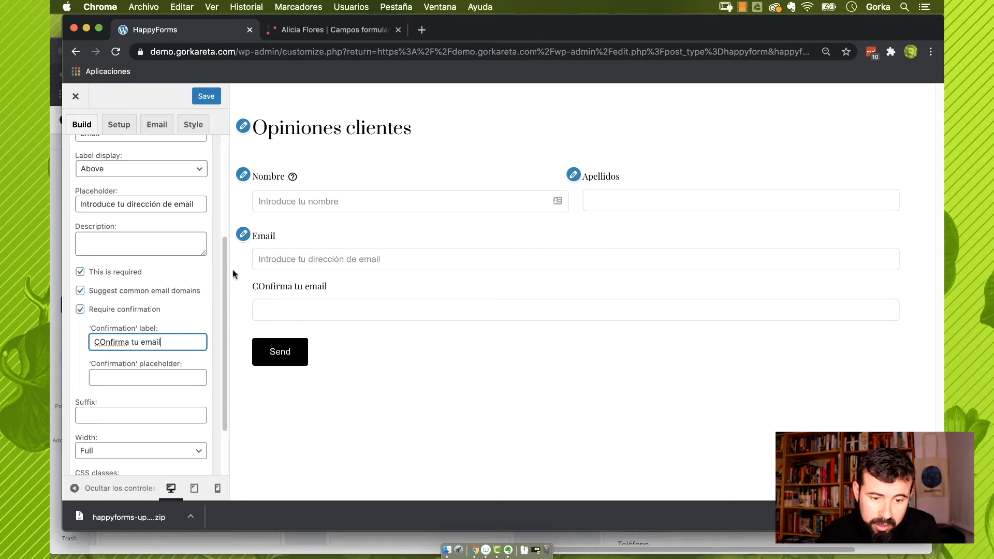
pyautogui.click(104, 342)
pyautogui.press('BackSpace')
pyautogui.write('o')
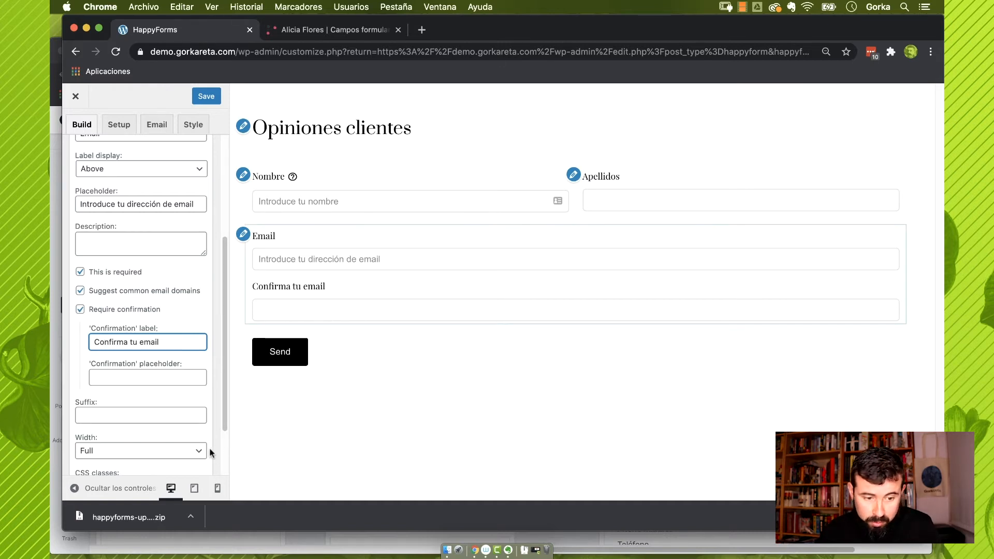
pyautogui.click(80, 311)
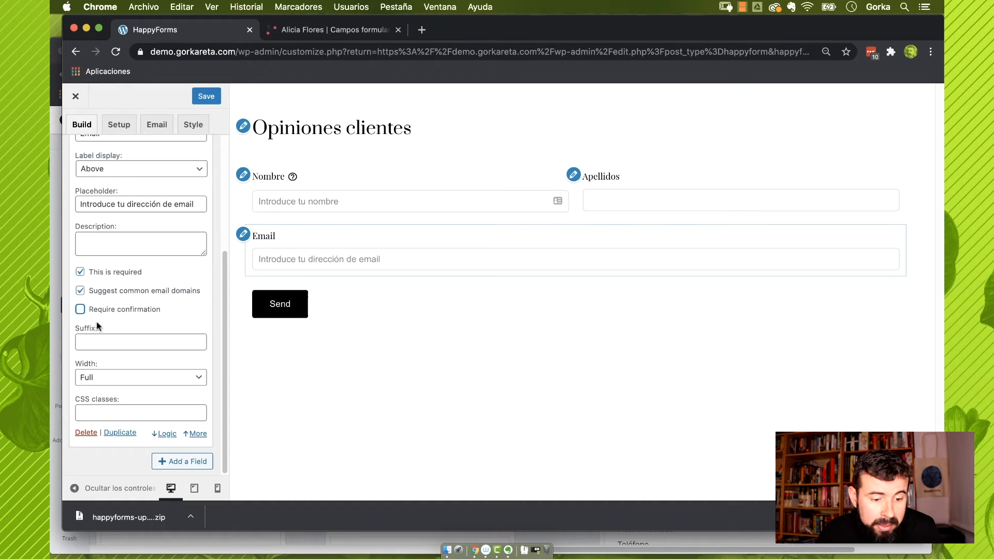
pyautogui.click(101, 342)
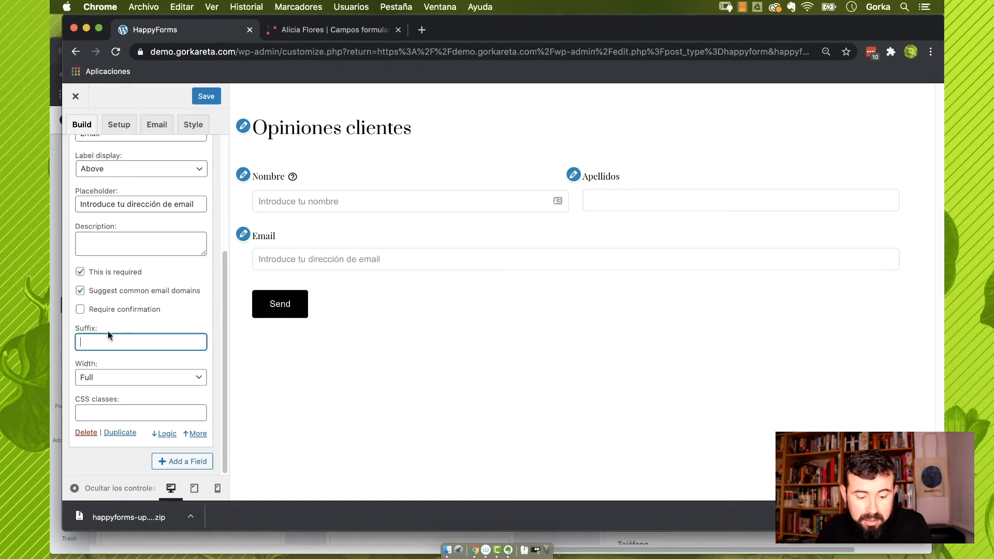
pyautogui.write('@hotmail.com')
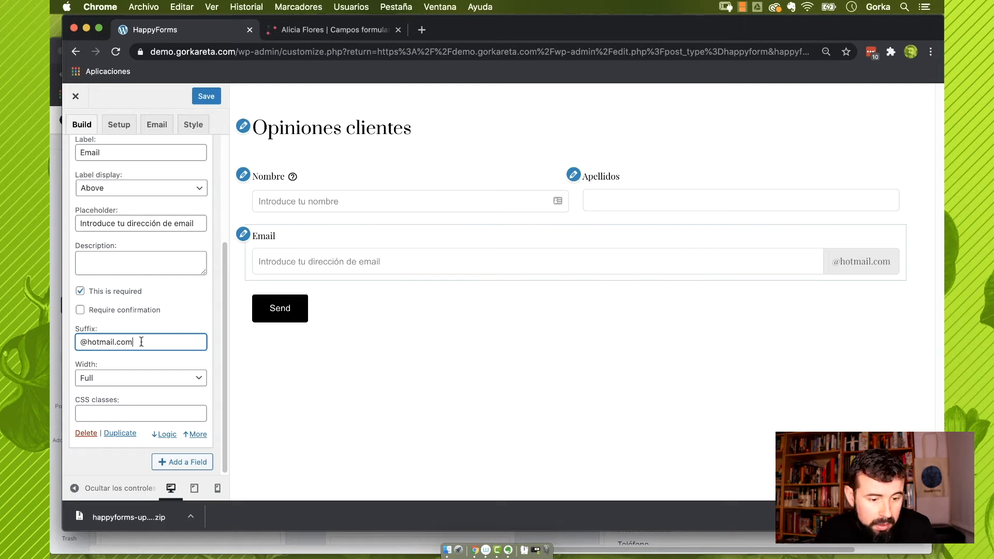
pyautogui.moveTo(142, 342); pyautogui.dragTo(51, 344)
pyautogui.press('BackSpace')
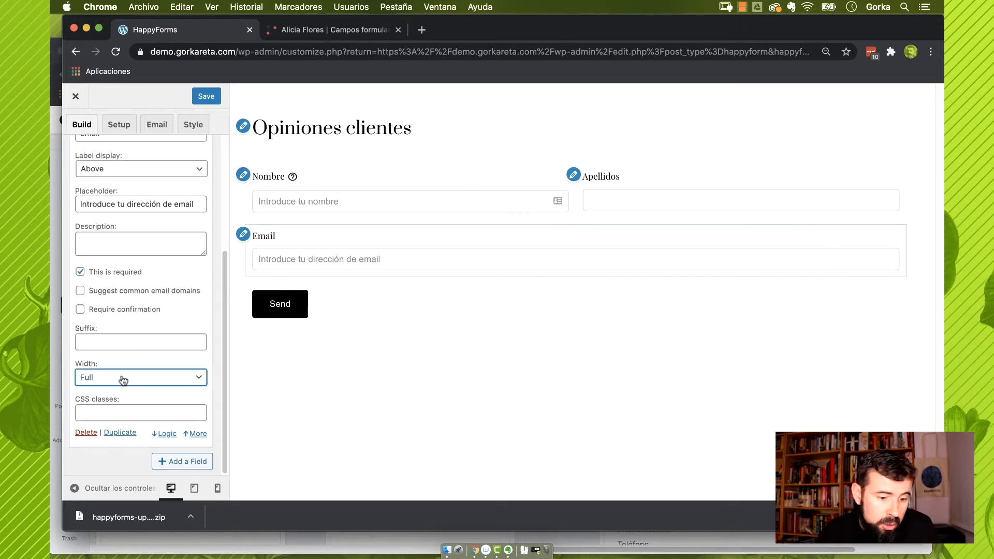
pyautogui.click(122, 379)
pyautogui.click(121, 387)
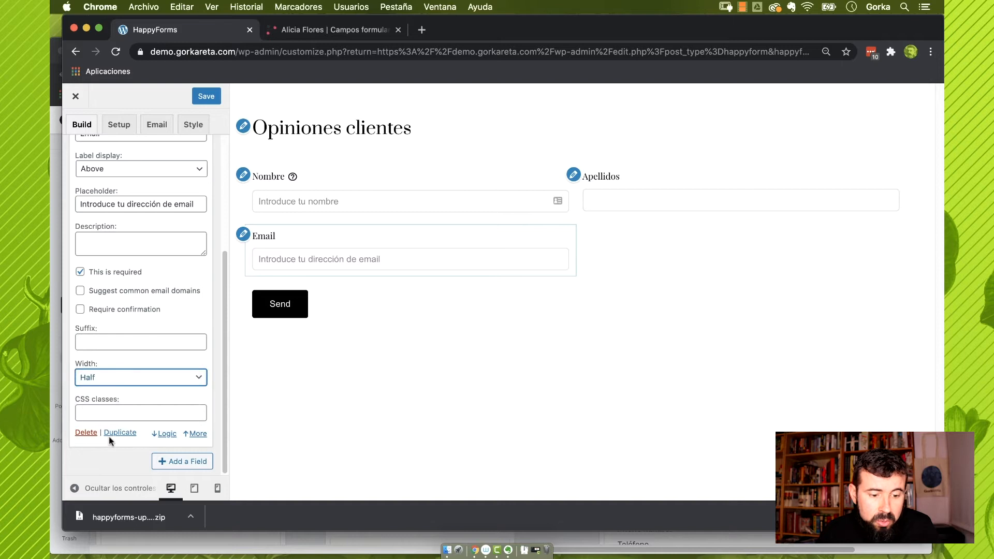
pyautogui.click(175, 462)
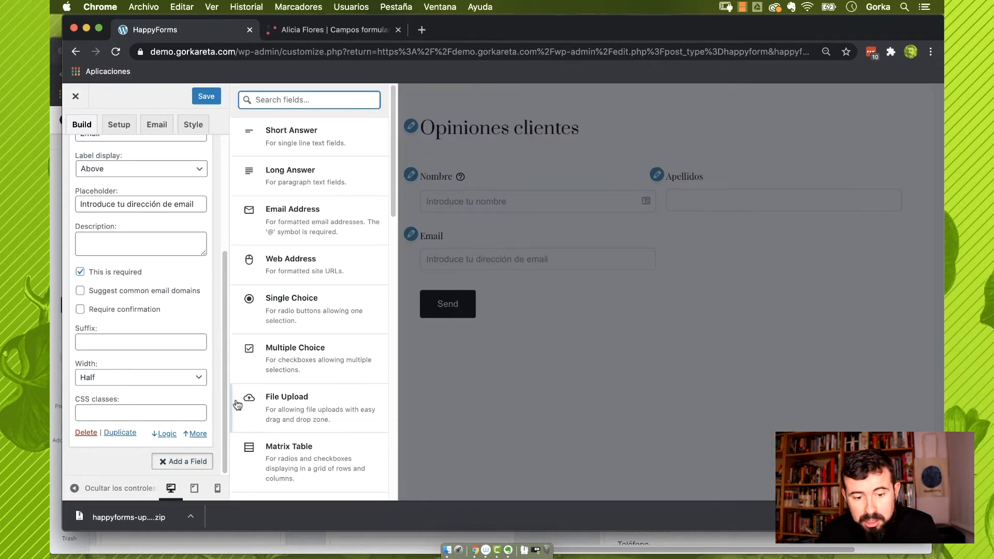
# Add a phone field labelled 'Teléfono' with placeholder 'Introduce tu número de teléfono'
pyautogui.scroll(-7, 294, 372)
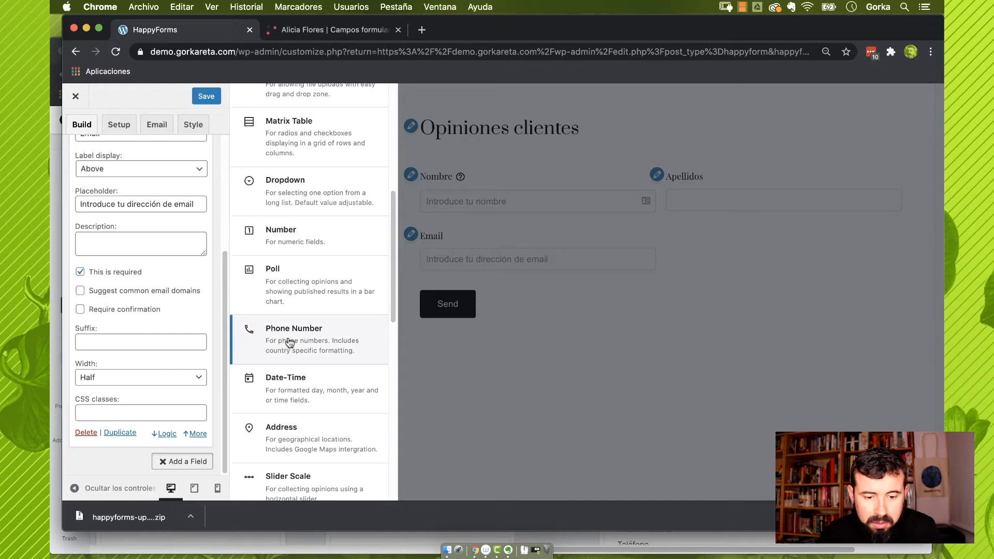
pyautogui.click(284, 342)
pyautogui.doubleClick(123, 277)
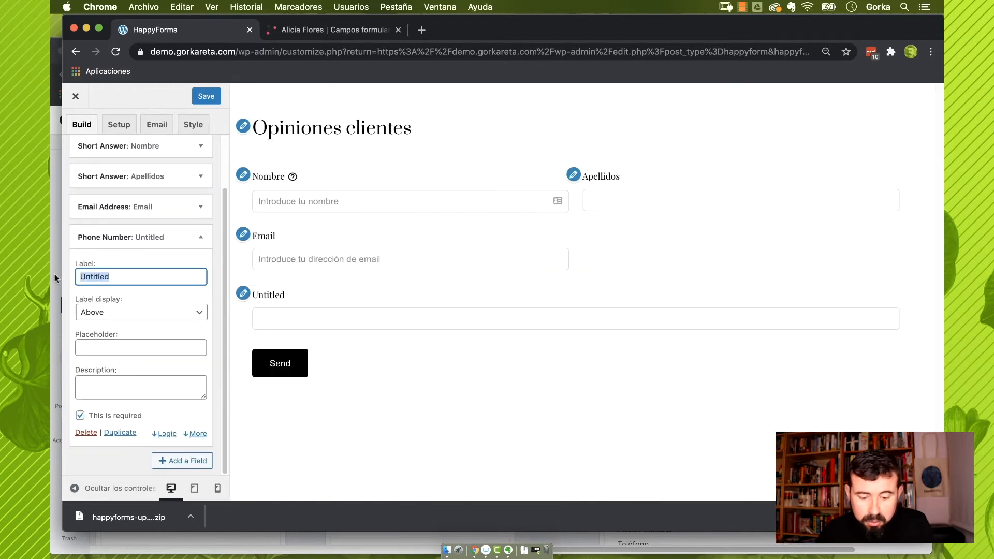
pyautogui.write('Teléfono')
pyautogui.click(140, 349)
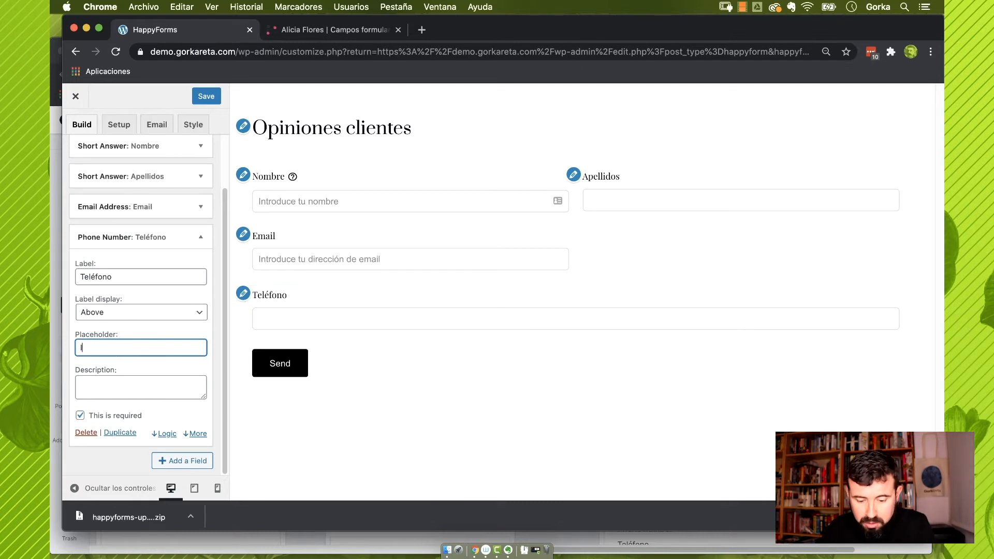
pyautogui.write('Introduce tu')
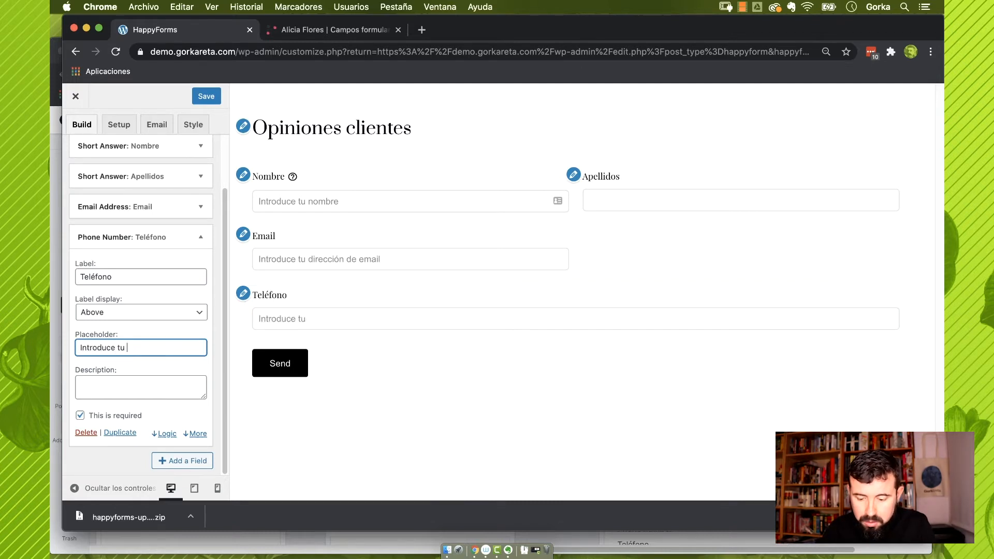
pyautogui.write(' número de te')
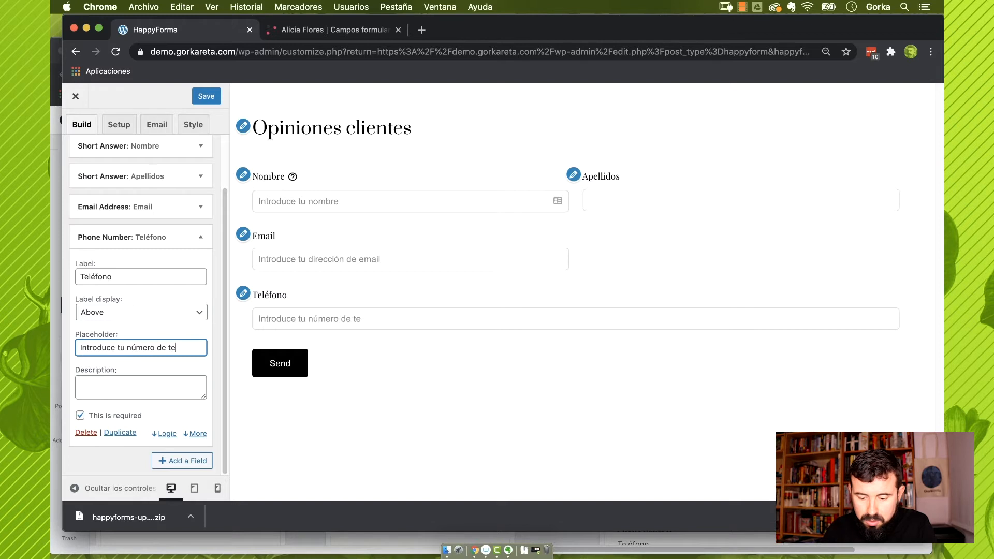
pyautogui.write('léfono')
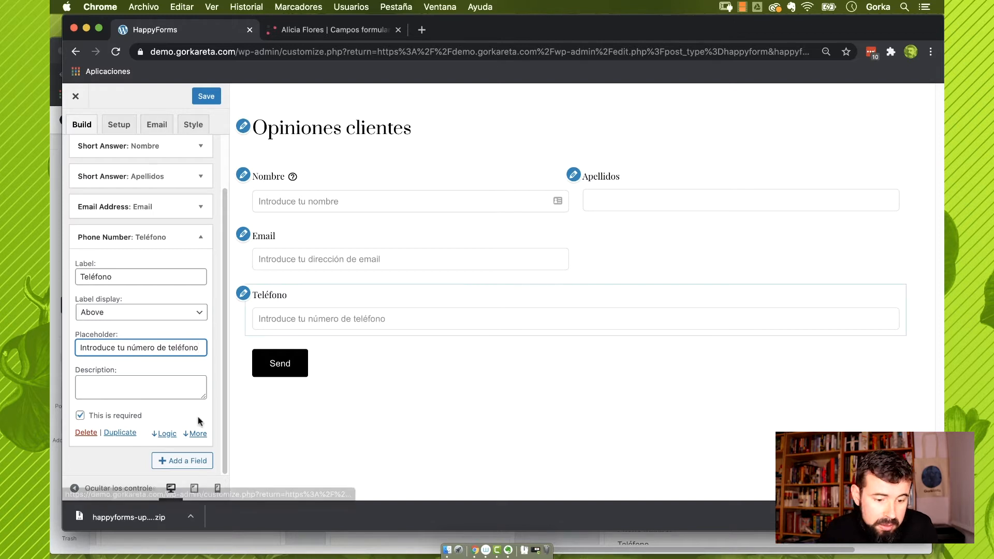
# Make the phone field use the national convention with Spain (+34) as default country
pyautogui.click(197, 434)
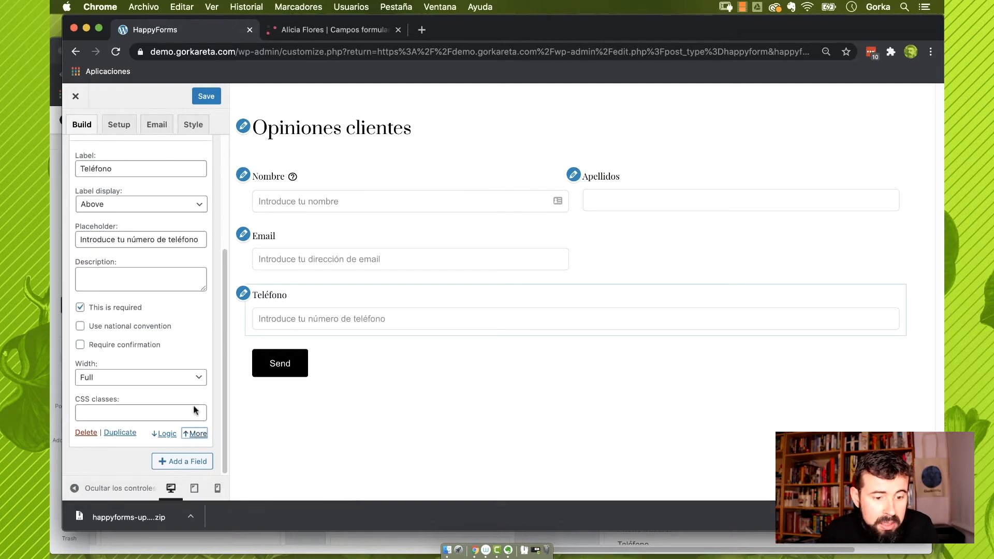
pyautogui.click(107, 330)
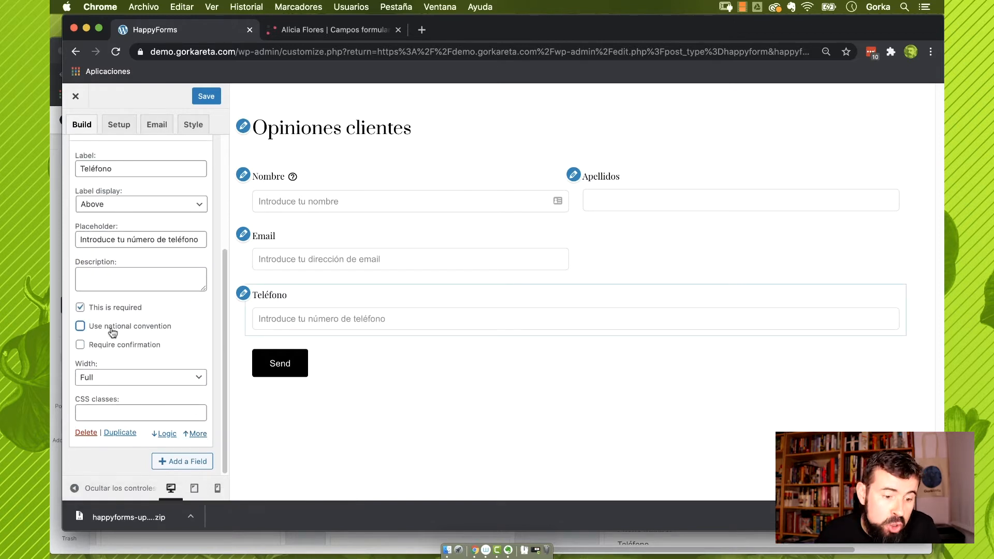
pyautogui.click(80, 330)
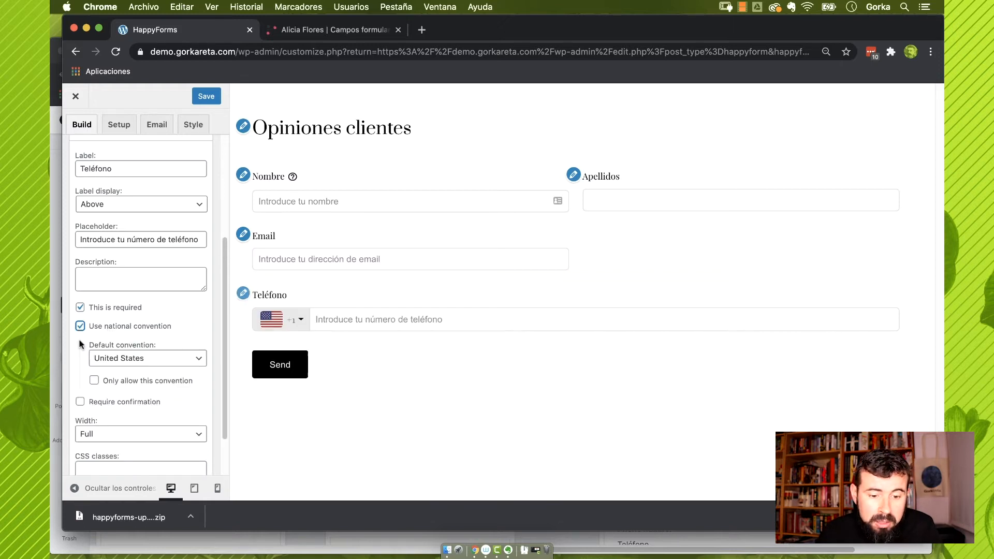
pyautogui.click(302, 321)
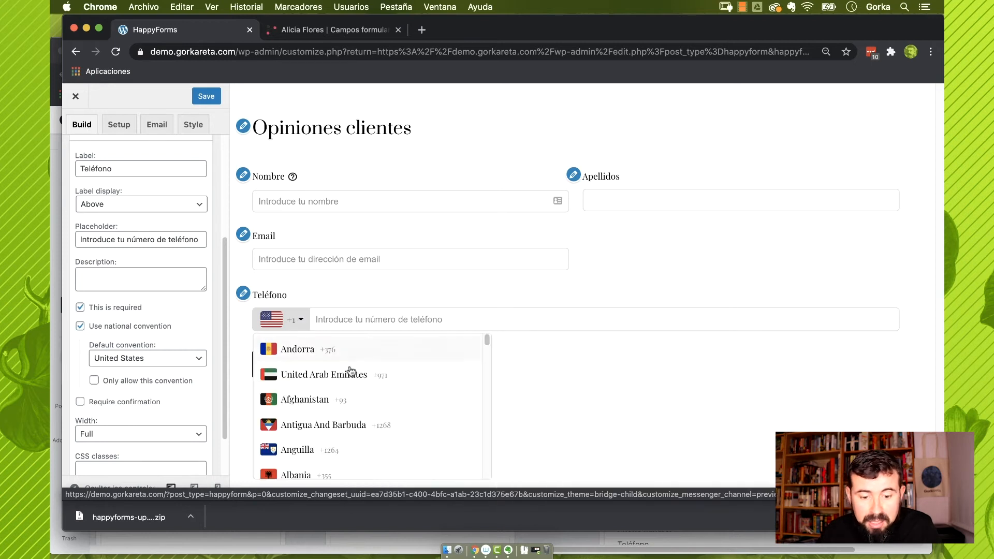
pyautogui.scroll(-3, 378, 393)
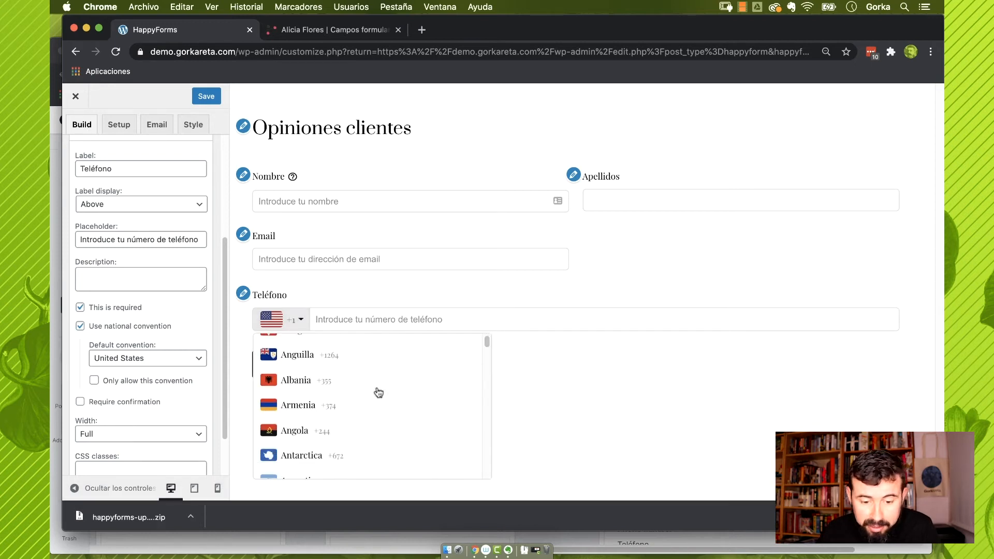
pyautogui.click(171, 358)
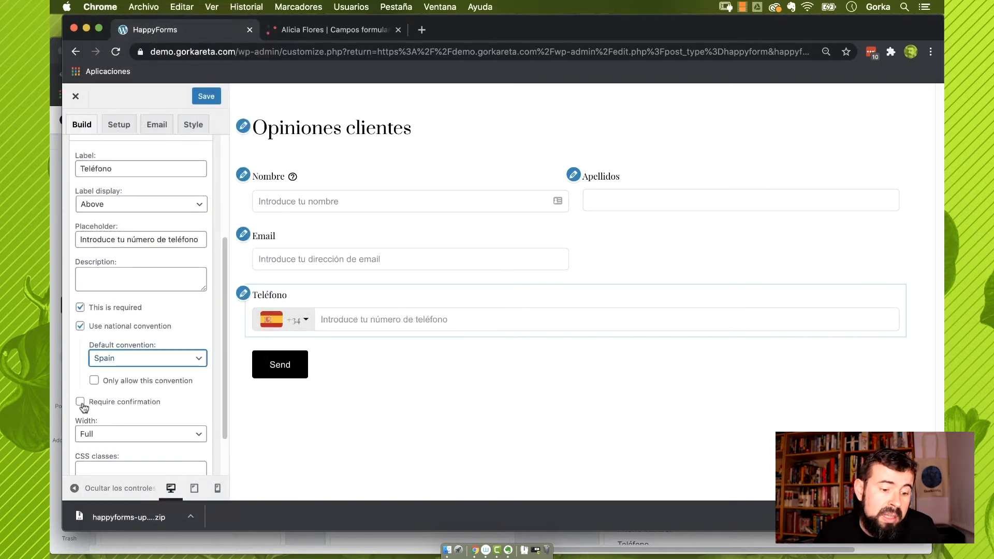
# Toggle Require confirmation on and back off, and set Teléfono to Half width
pyautogui.click(80, 403)
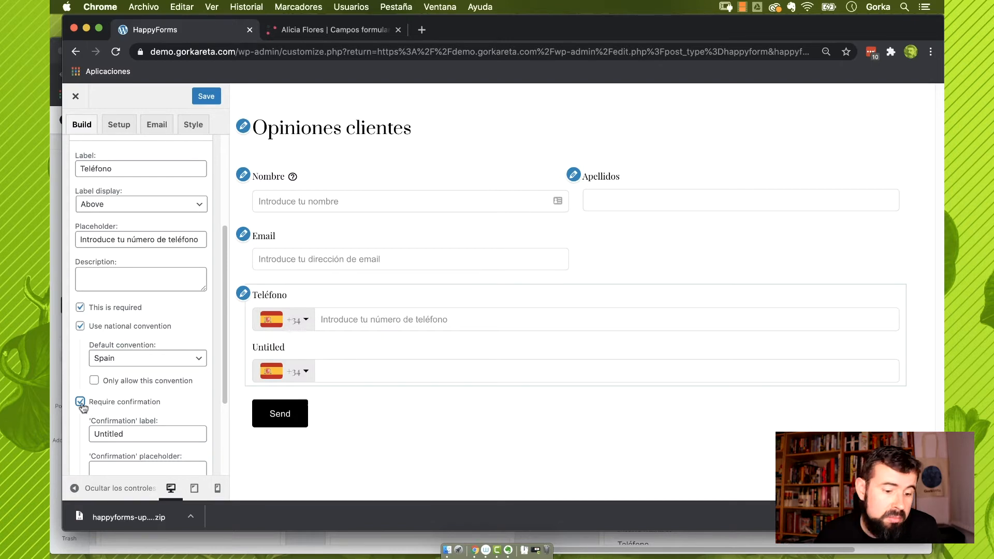
pyautogui.click(81, 404)
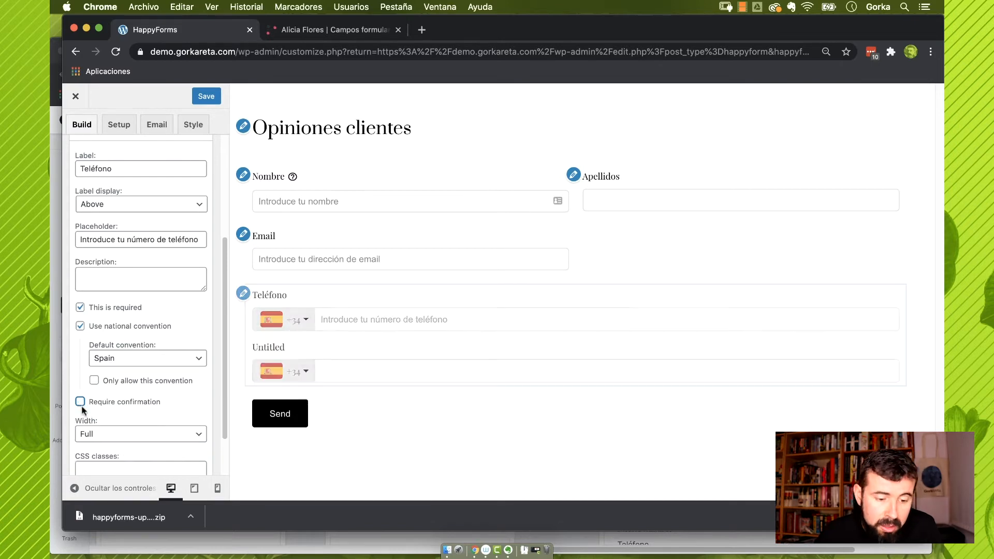
pyautogui.click(126, 434)
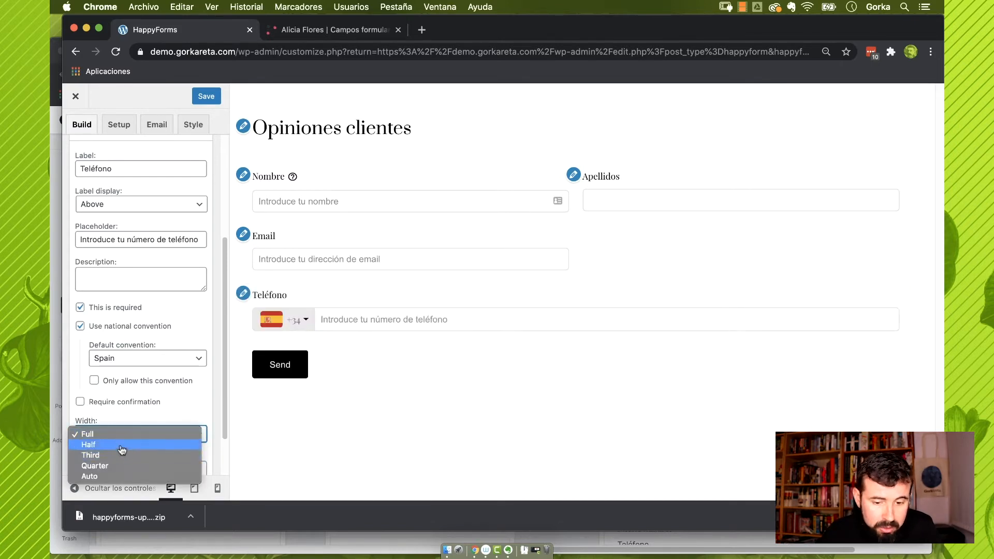
pyautogui.click(122, 445)
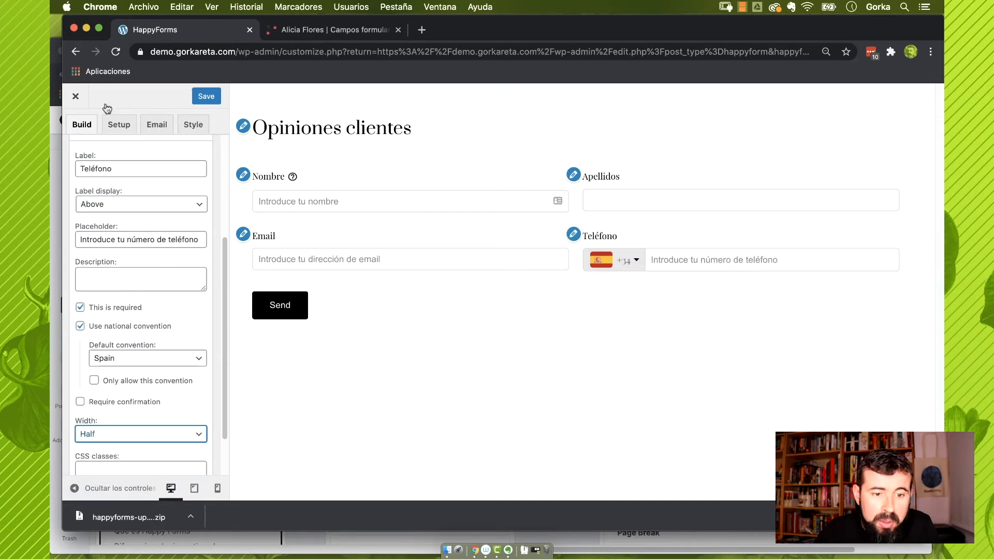
pyautogui.scroll(-2, 172, 384)
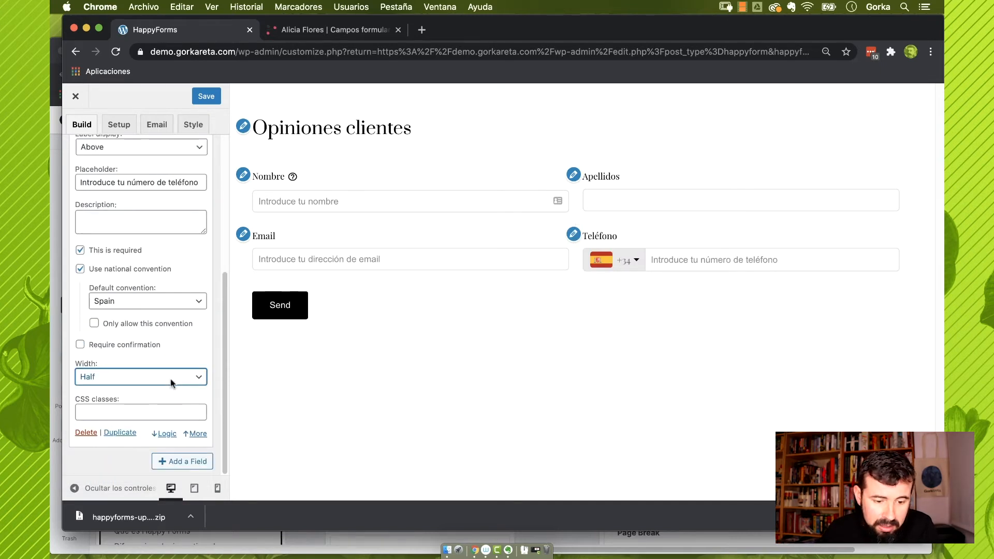
pyautogui.click(171, 462)
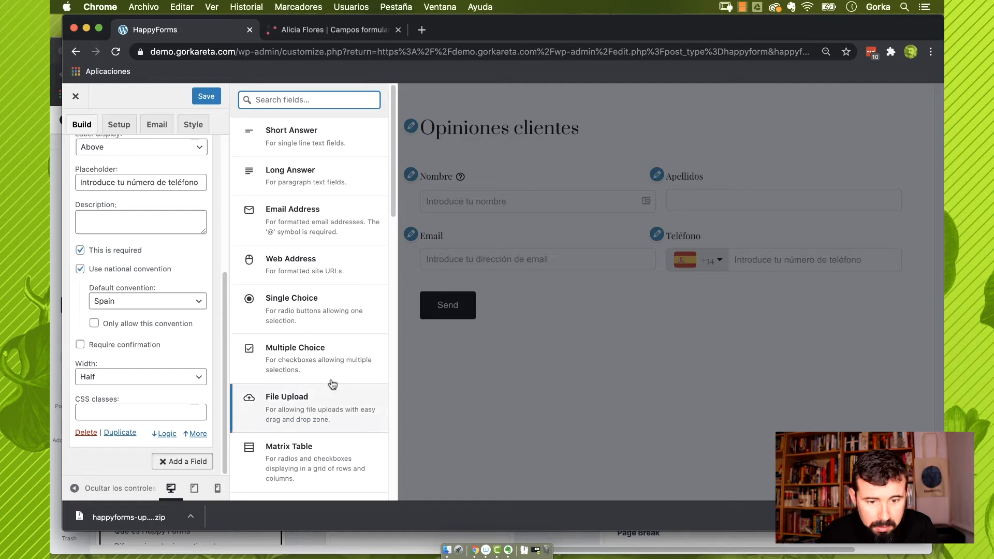
pyautogui.click(307, 266)
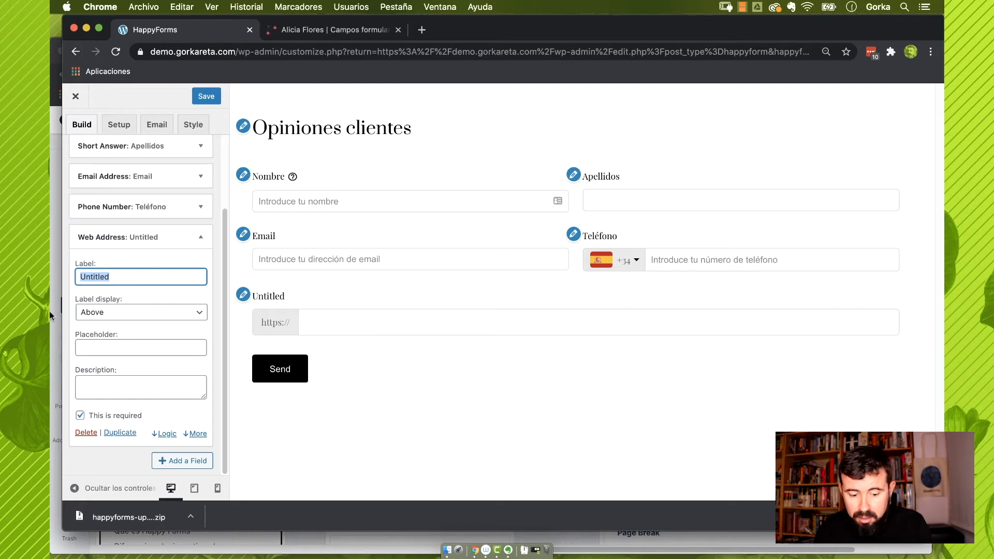
pyautogui.write('Web')
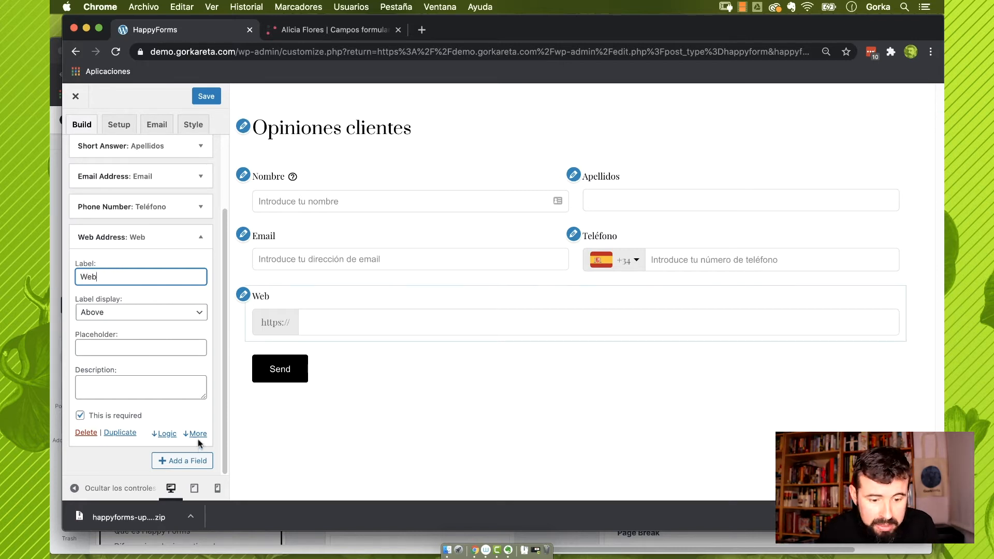
pyautogui.click(198, 435)
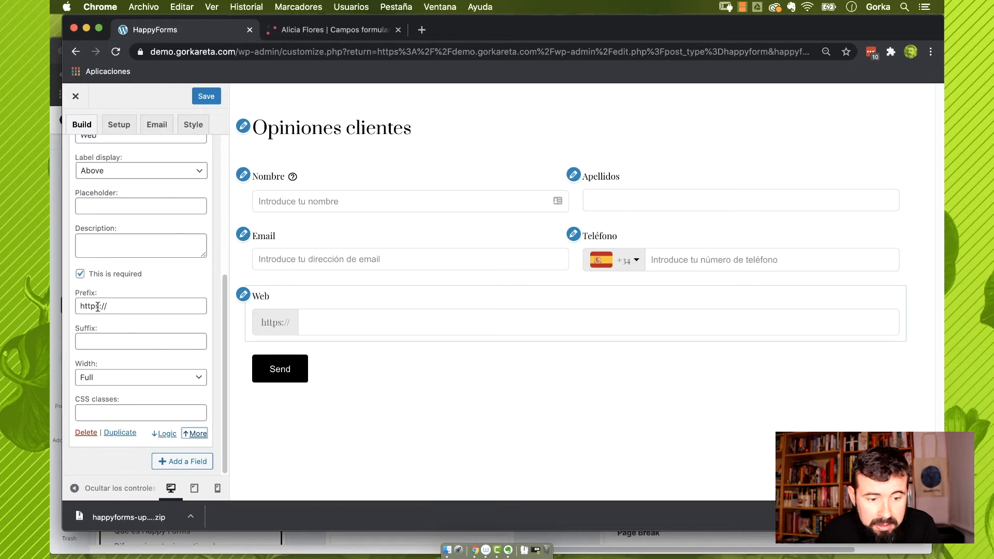
pyautogui.click(96, 306)
pyautogui.press('Delete')
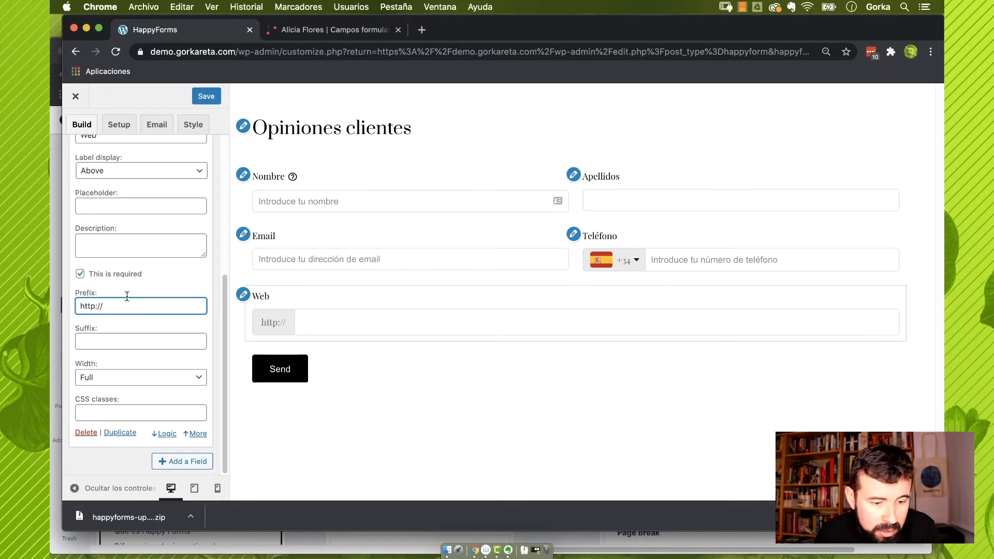
pyautogui.click(126, 378)
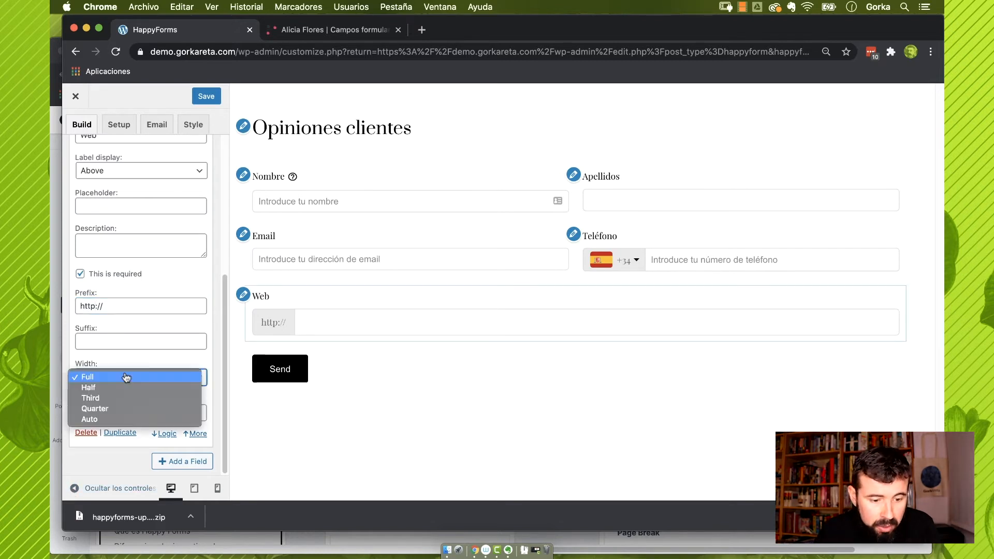
pyautogui.click(126, 388)
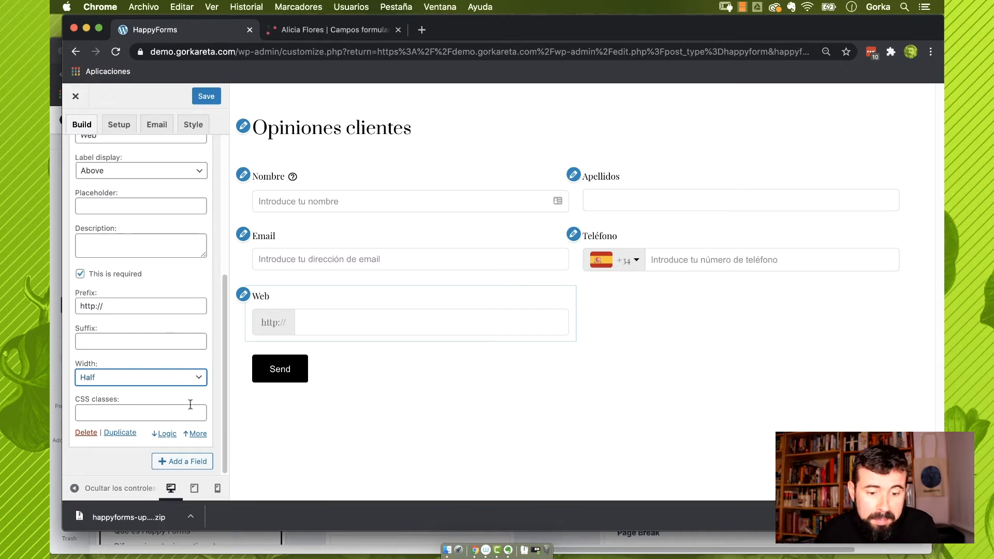
pyautogui.click(183, 466)
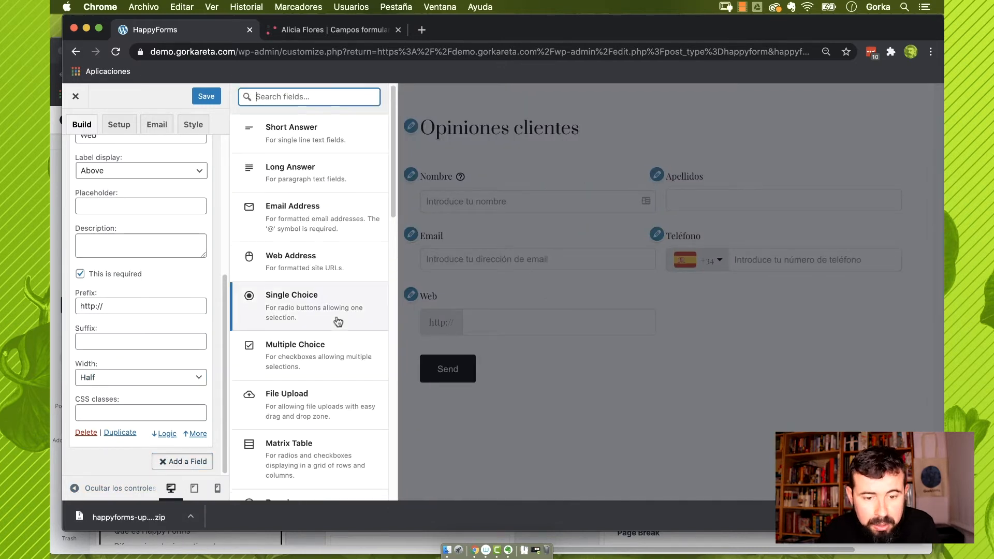
# Add a number field '¿Cuántos pedidos has hecho?' with minimum 1 and maximum 20
pyautogui.scroll(-4, 337, 321)
pyautogui.click(340, 386)
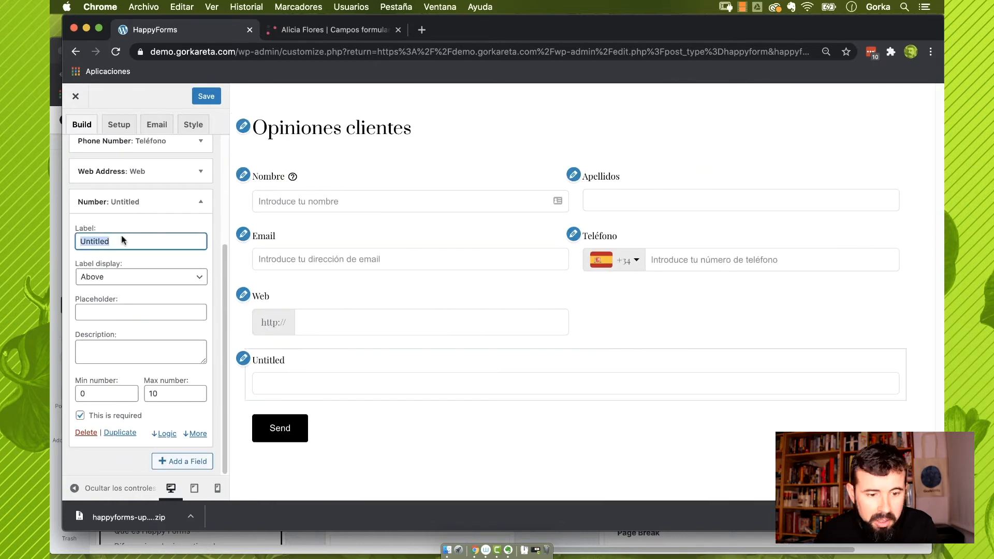
pyautogui.moveTo(121, 237); pyautogui.dragTo(54, 233)
pyautogui.write('¿')
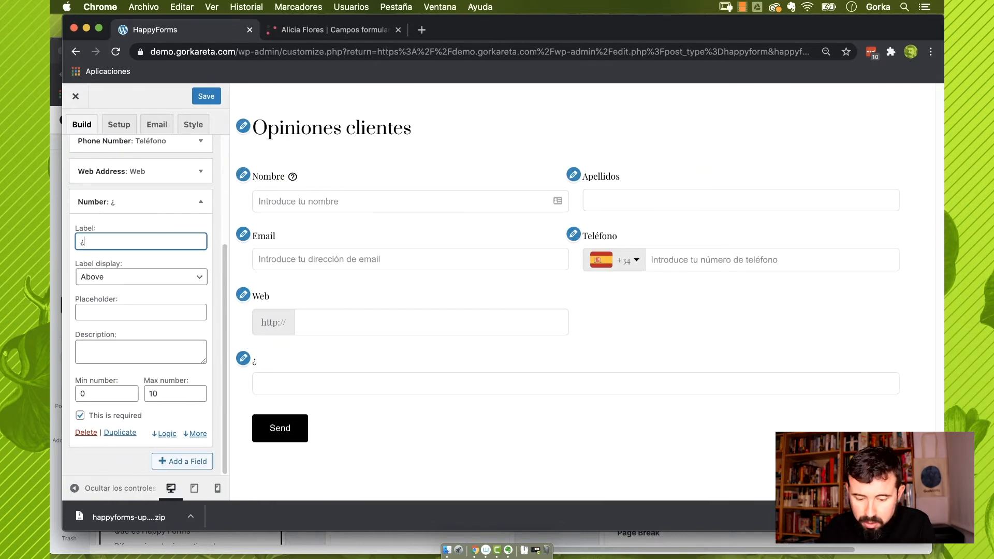
pyautogui.write('Cuántos ped')
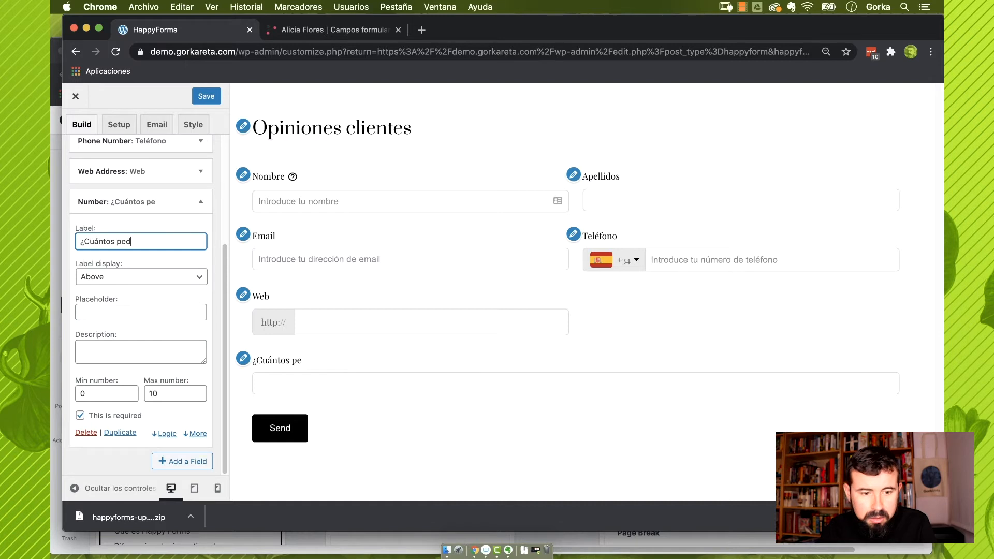
pyautogui.write('idos has hecho?')
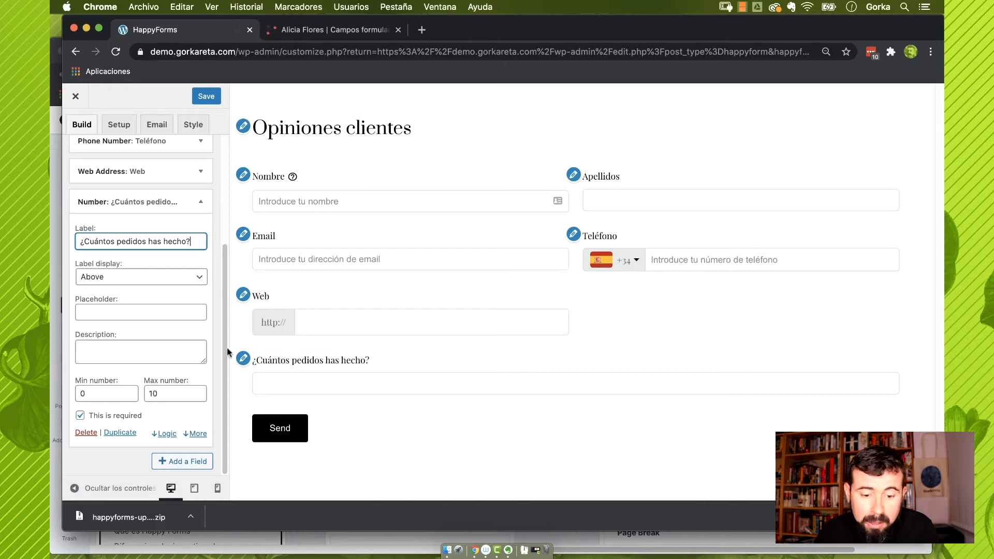
pyautogui.doubleClick(91, 395)
pyautogui.write('1')
pyautogui.press('Tab')
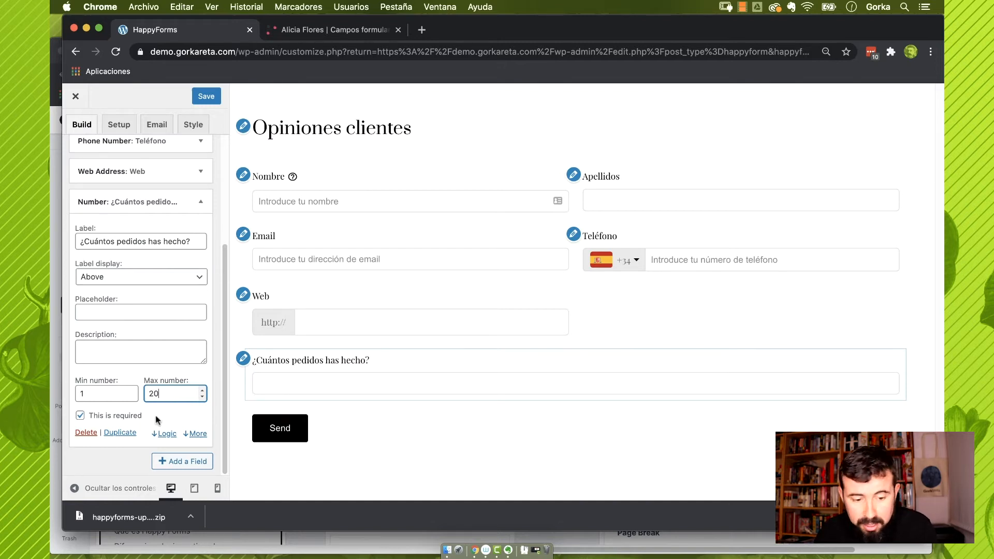
# Toggle number separators on and off, then set the order-count field to Half width
pyautogui.click(198, 434)
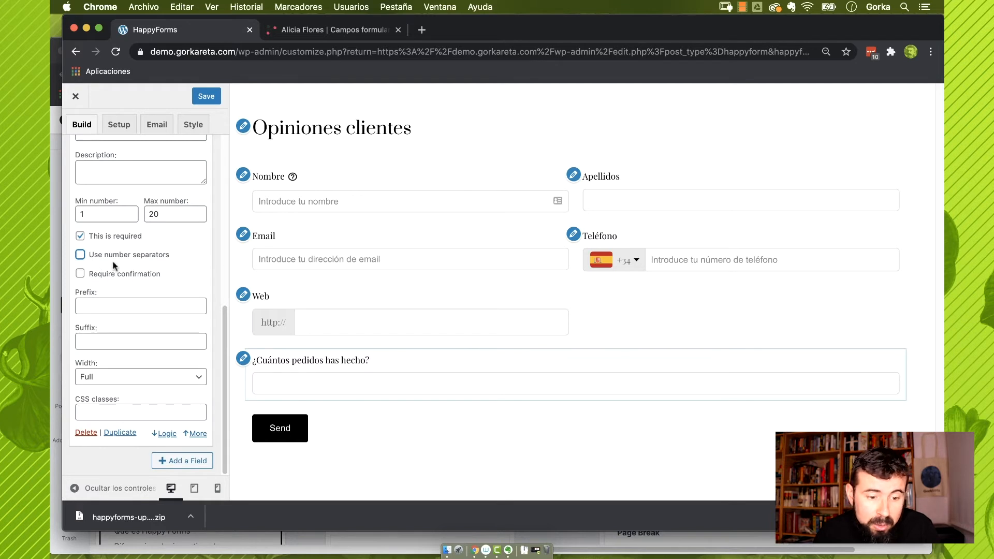
pyautogui.click(80, 255)
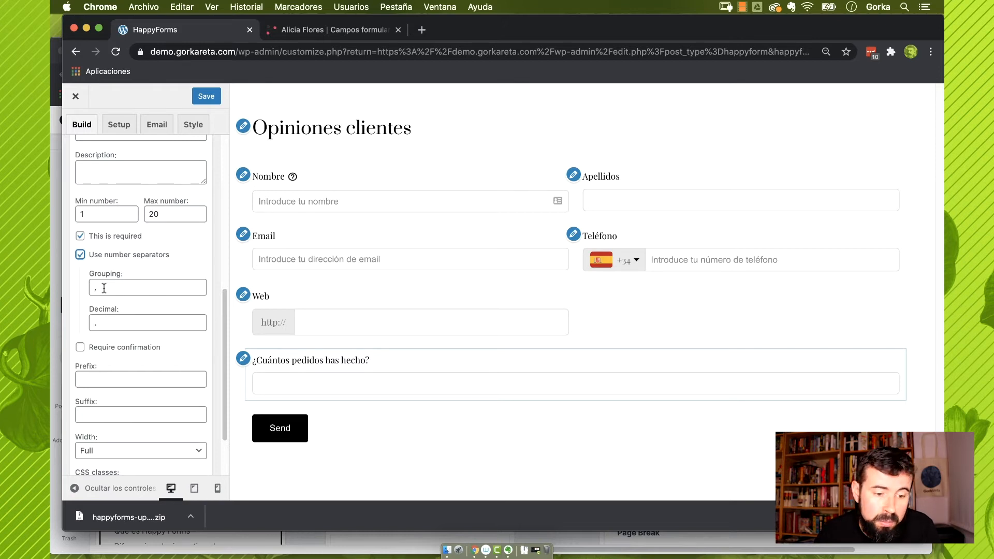
pyautogui.click(80, 255)
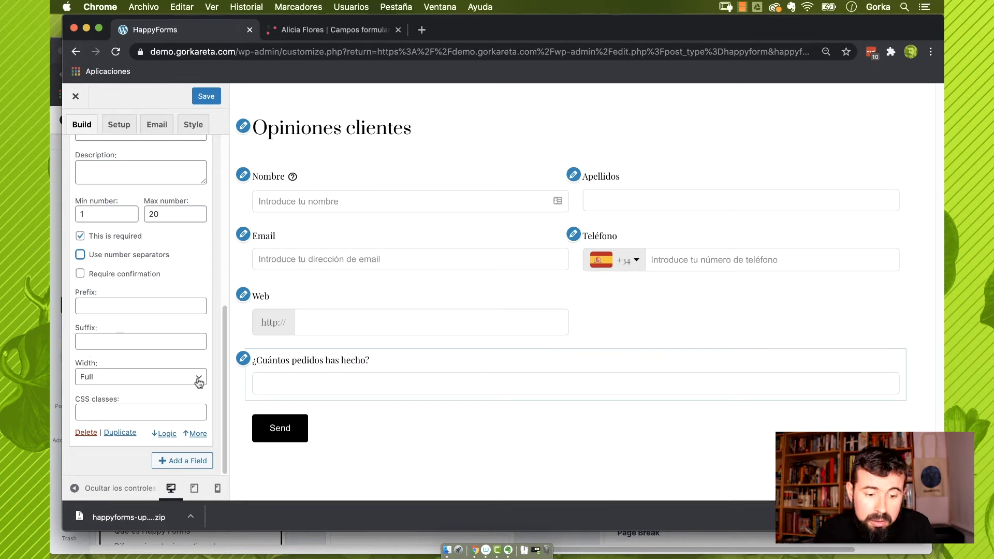
pyautogui.click(164, 377)
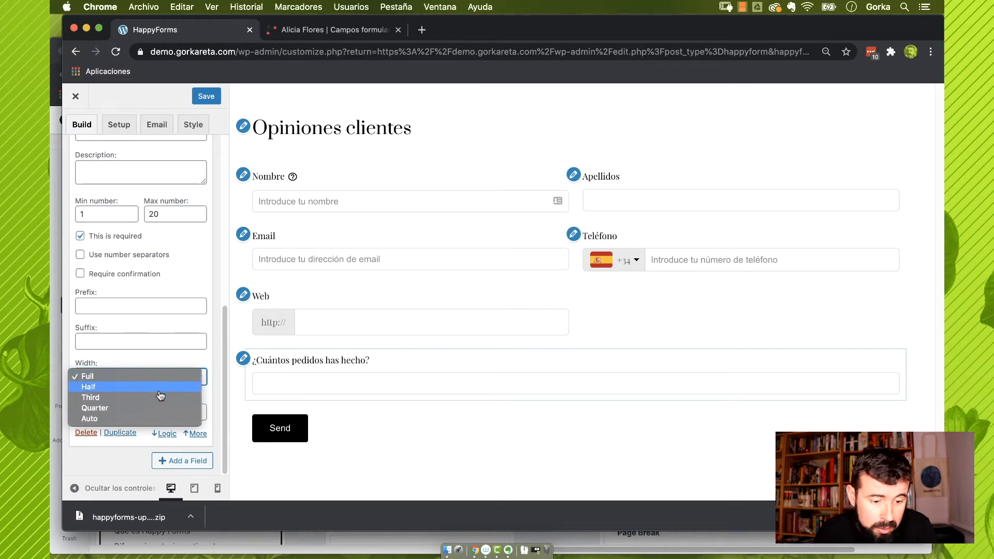
pyautogui.click(162, 388)
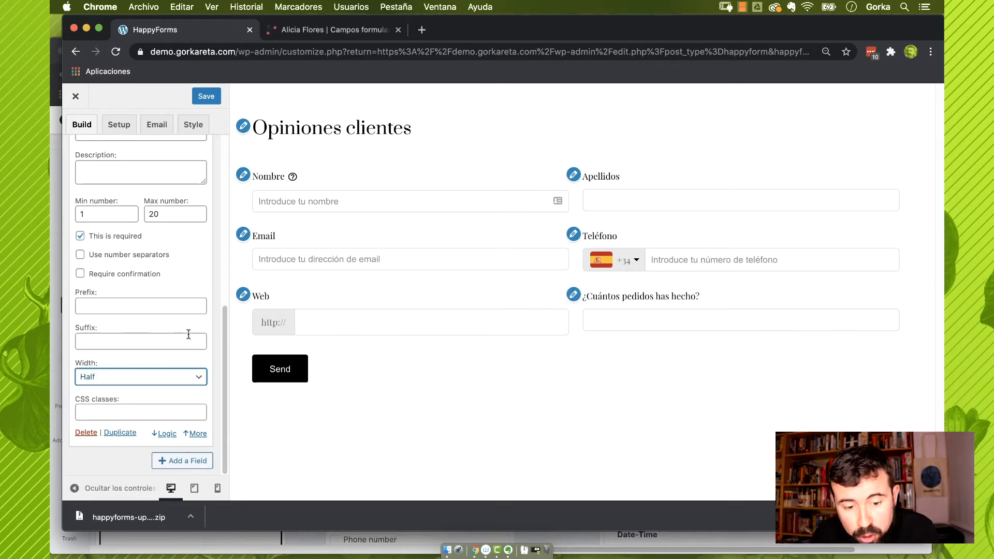
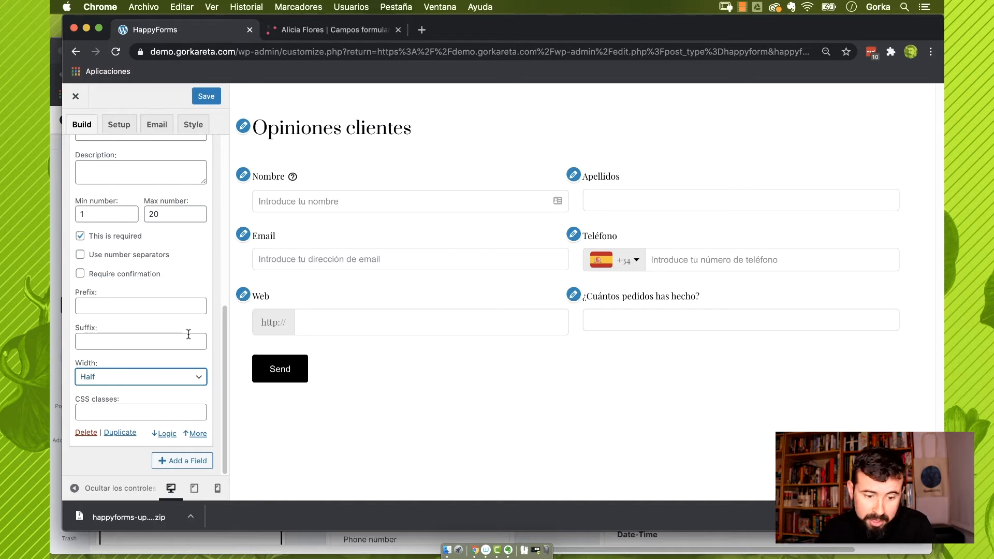
# Add a Page Break at the end of the Opiniones clientes form
pyautogui.click(196, 462)
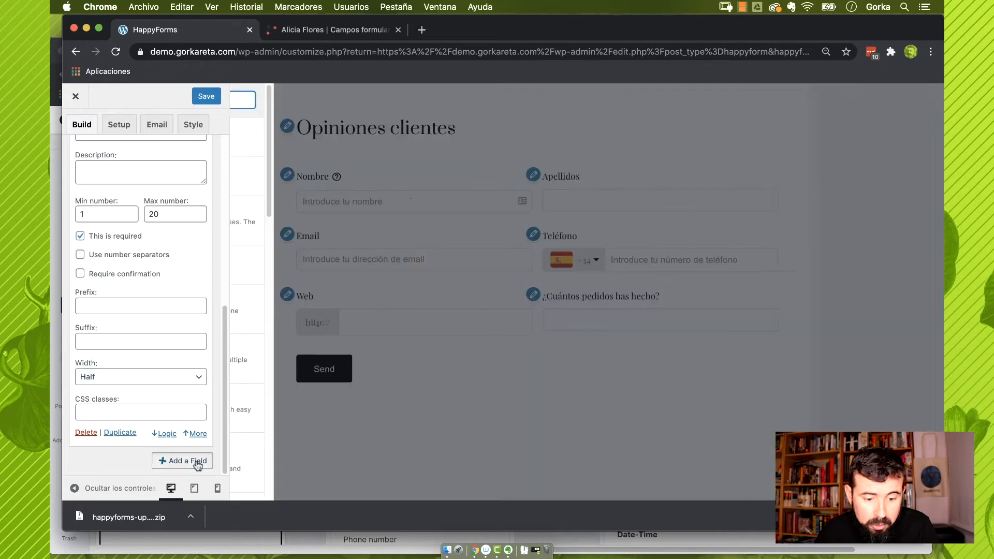
pyautogui.scroll(-10, 311, 373)
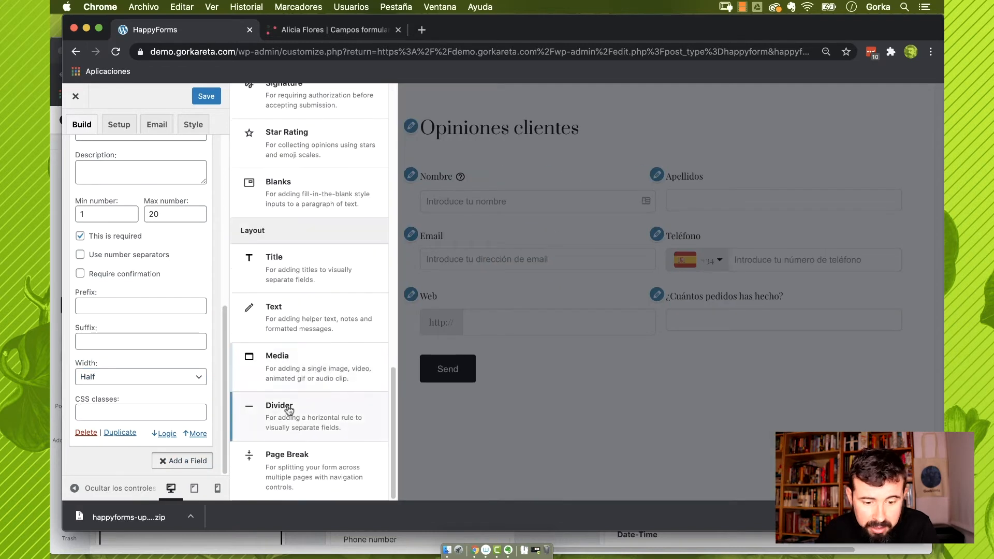
pyautogui.click(300, 469)
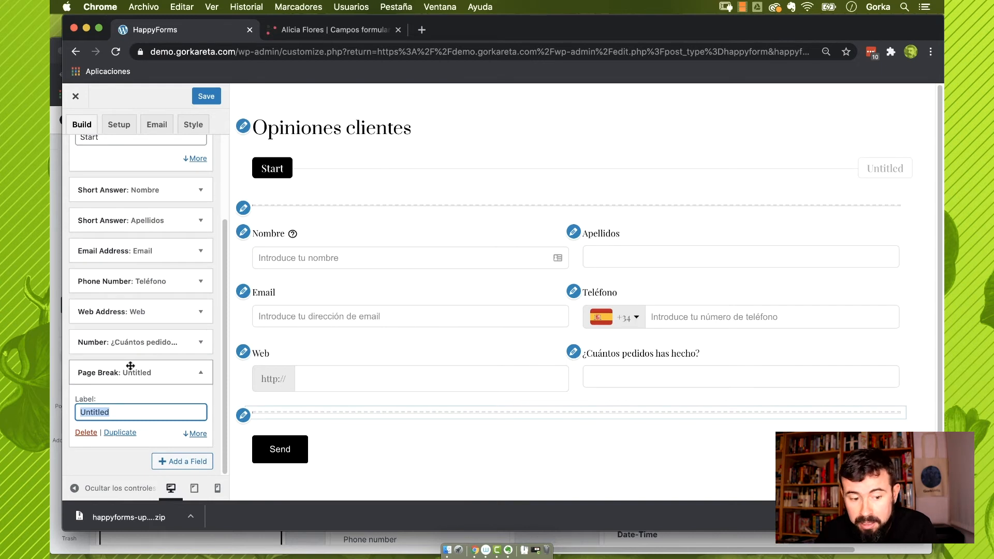
pyautogui.scroll(3, 131, 366)
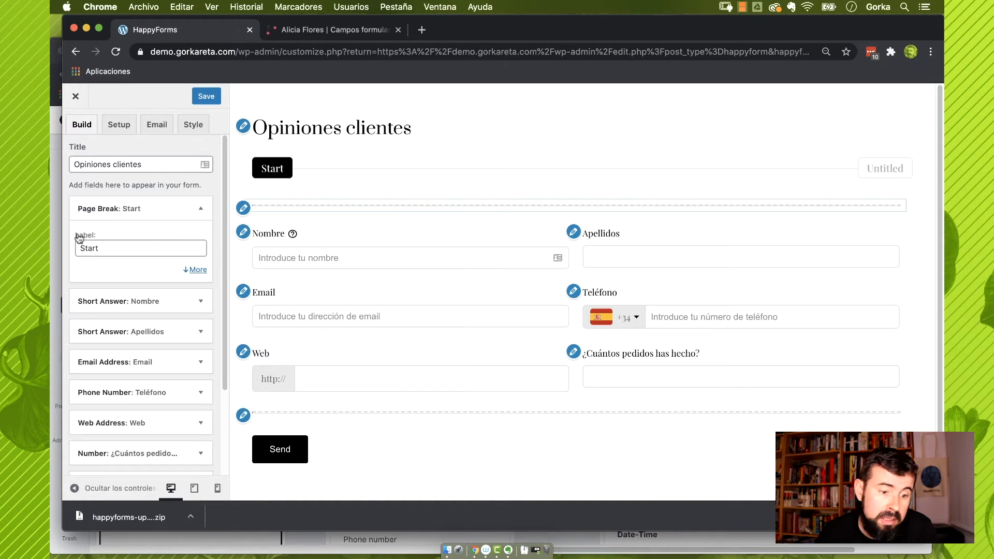
# Rename the first page 'Datos de contato' and the second page 'Datos del pedido'
pyautogui.click(113, 249)
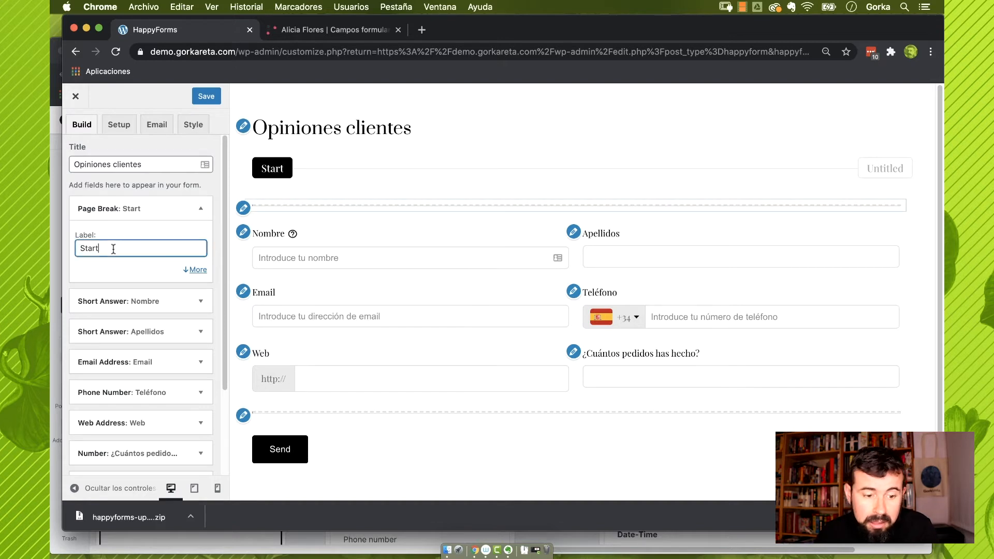
pyautogui.doubleClick(95, 247)
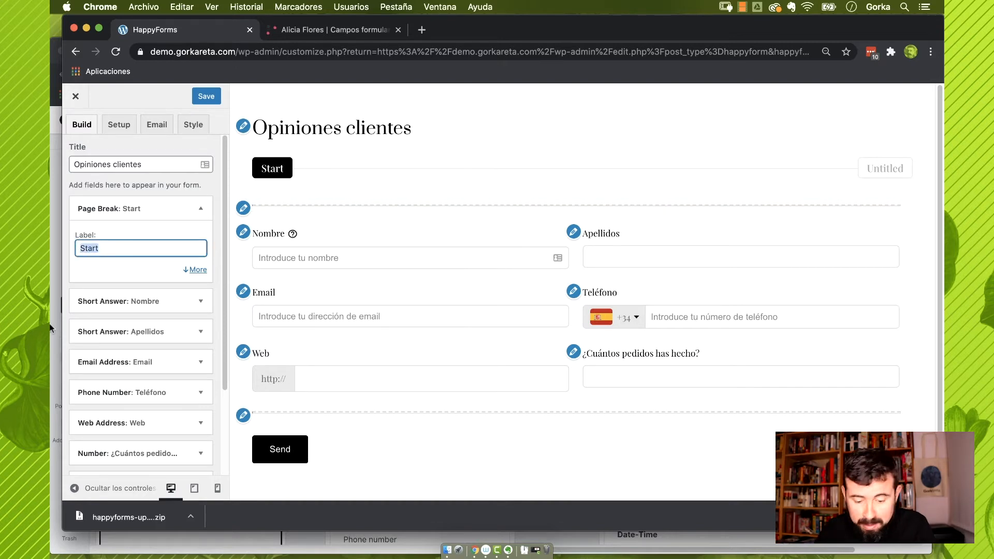
pyautogui.write('Datos de con')
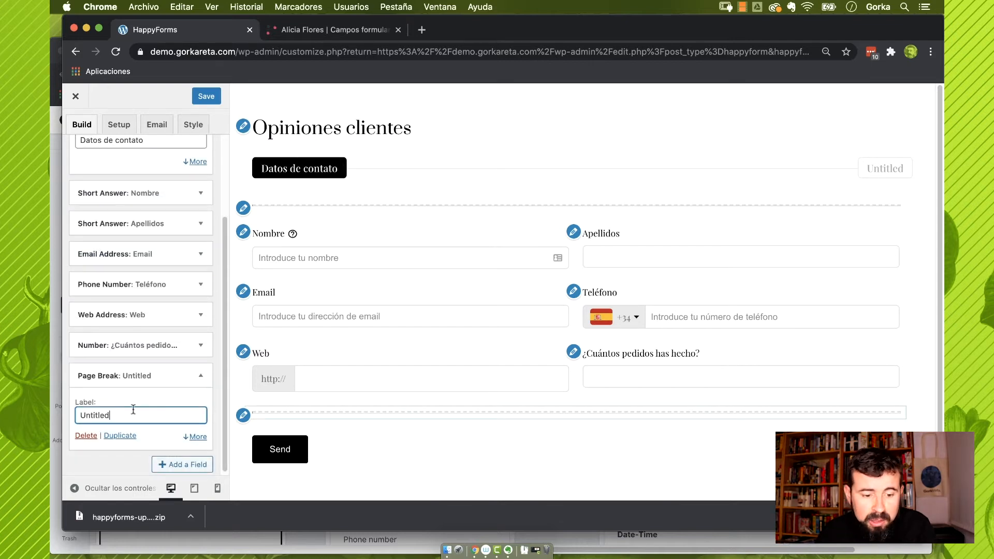
pyautogui.doubleClick(130, 415)
pyautogui.write('Dat')
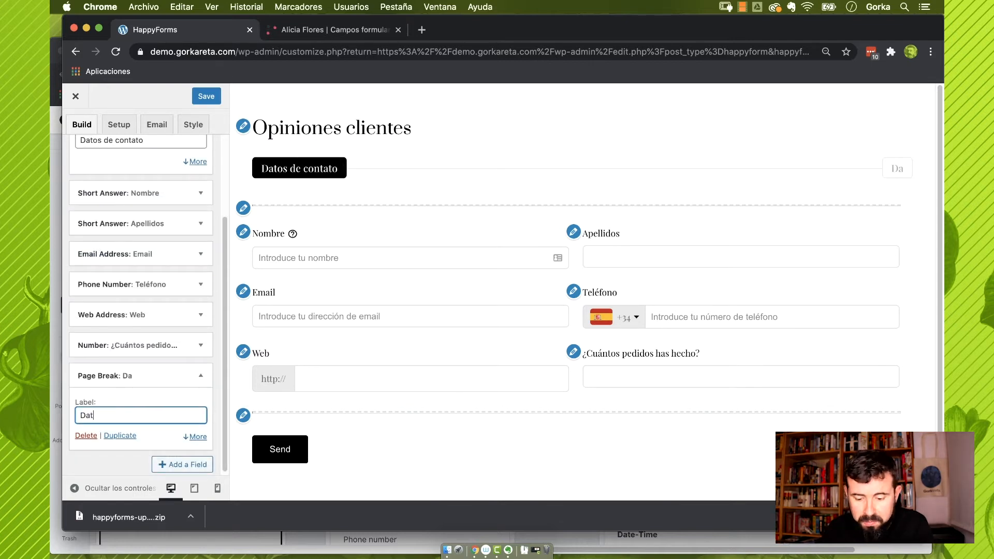
pyautogui.write('os del pedido')
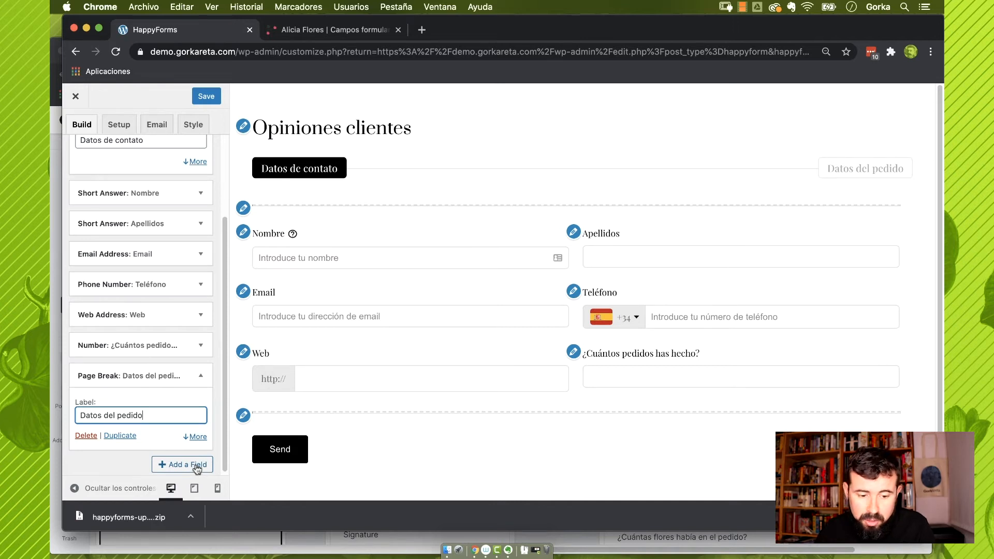
pyautogui.click(196, 468)
# Add a date field labelled 'Fecha del pedido' to the order page
pyautogui.scroll(-2, 331, 356)
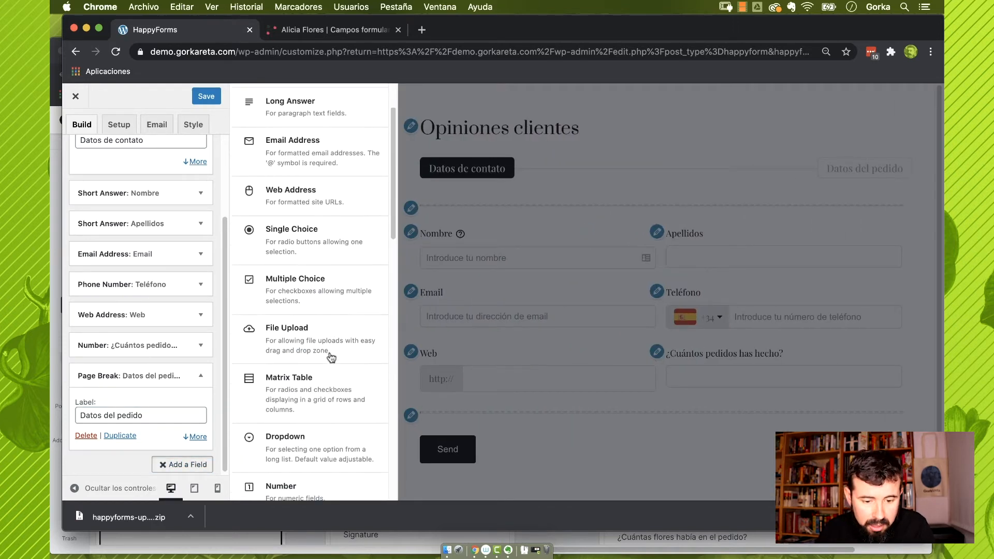
pyautogui.scroll(-7, 329, 356)
pyautogui.click(317, 306)
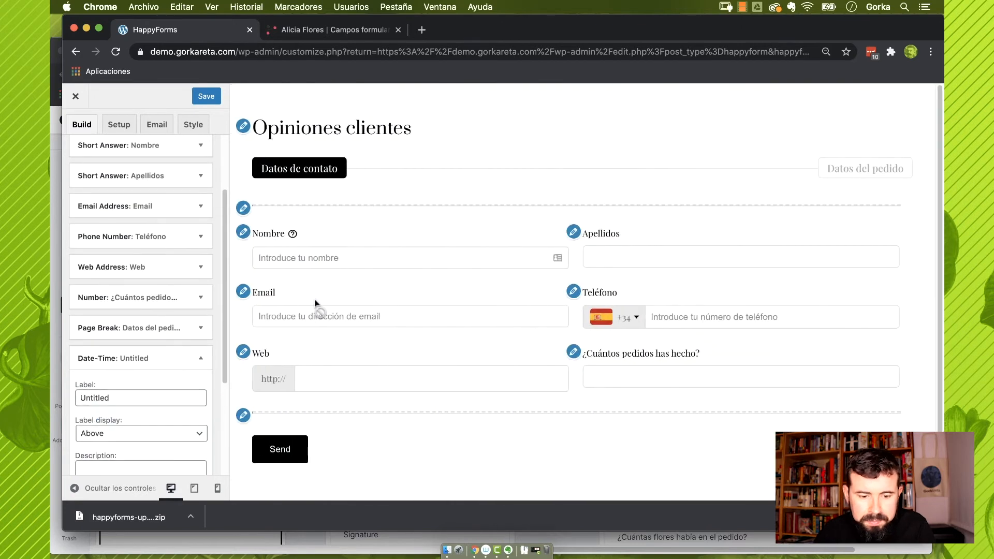
pyautogui.moveTo(118, 398); pyautogui.dragTo(54, 387)
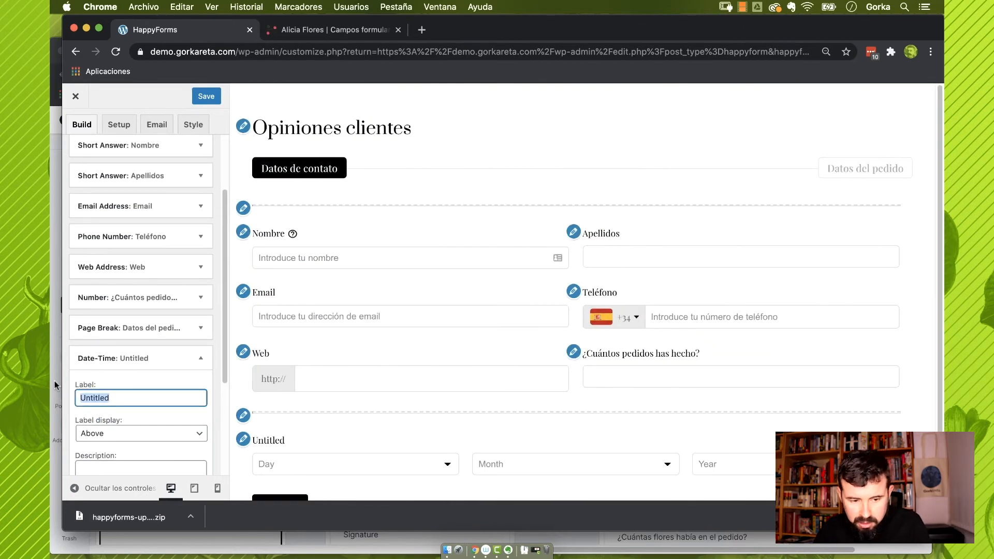
pyautogui.write('Fecha del ')
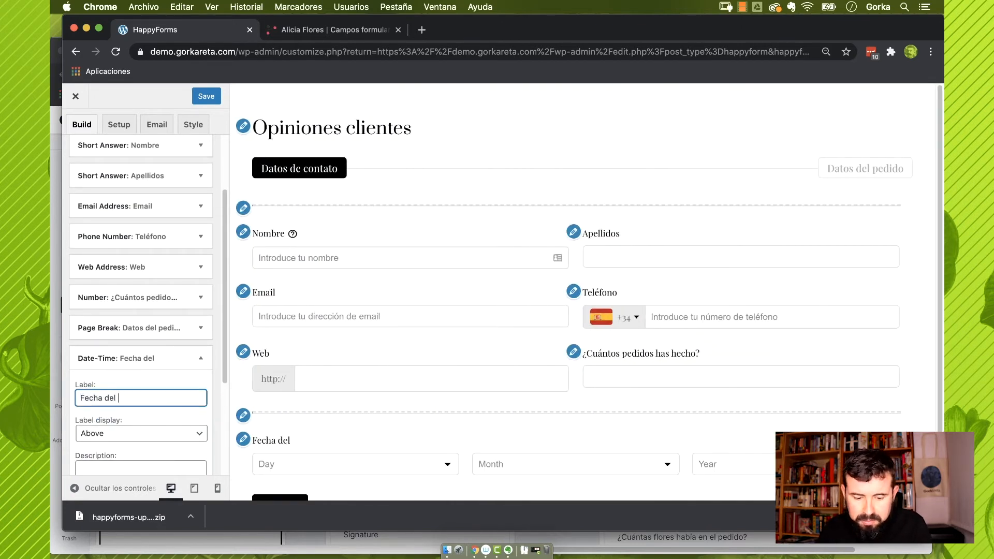
pyautogui.write('pedido')
# Try date-and-time, time-only and month-year displays, then return to a full date
pyautogui.scroll(-3, 138, 342)
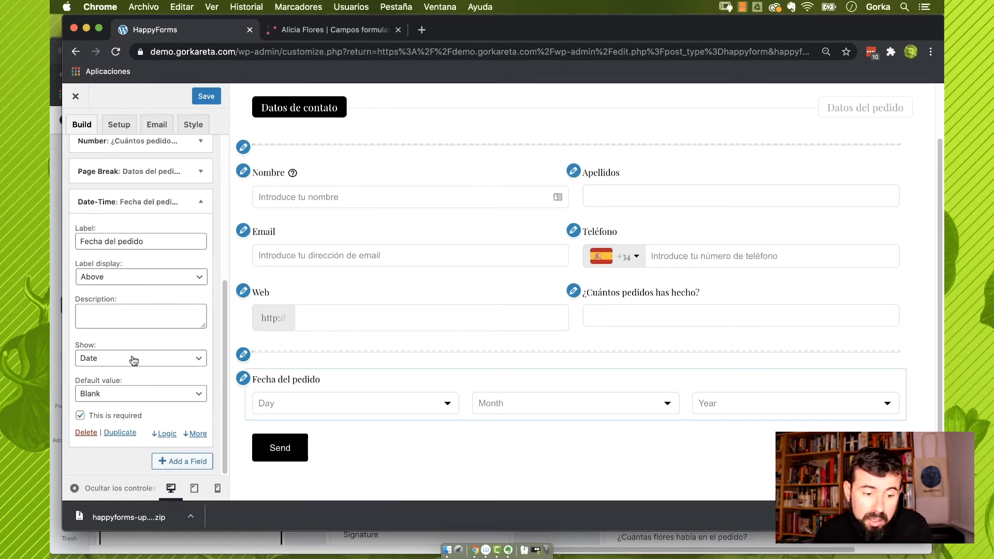
pyautogui.click(134, 360)
pyautogui.click(141, 370)
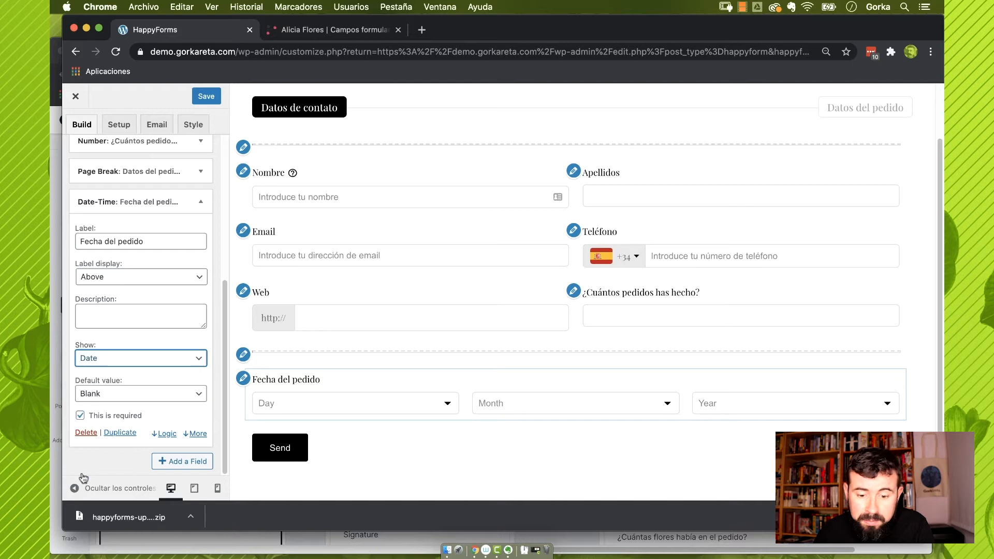
pyautogui.click(103, 363)
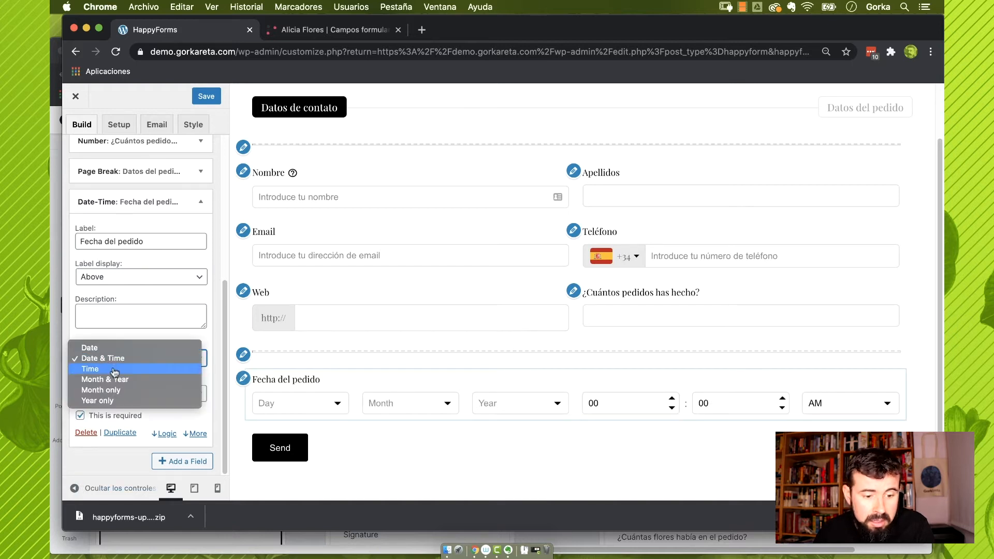
pyautogui.click(115, 370)
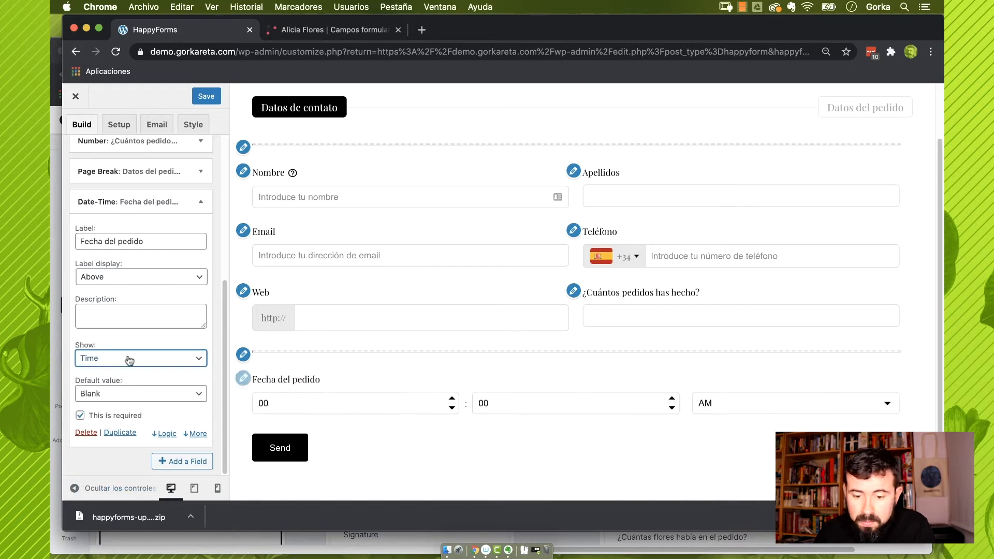
pyautogui.click(128, 358)
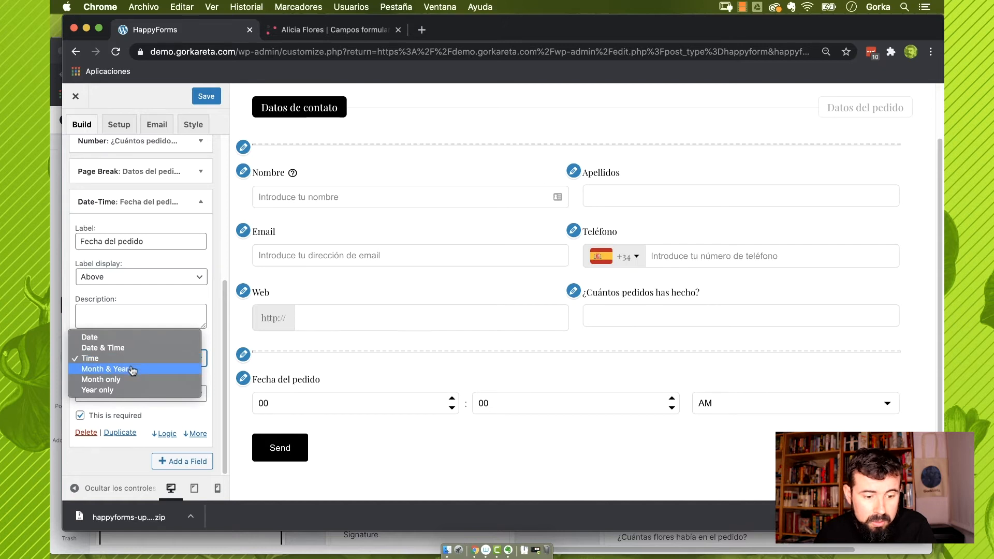
pyautogui.click(132, 370)
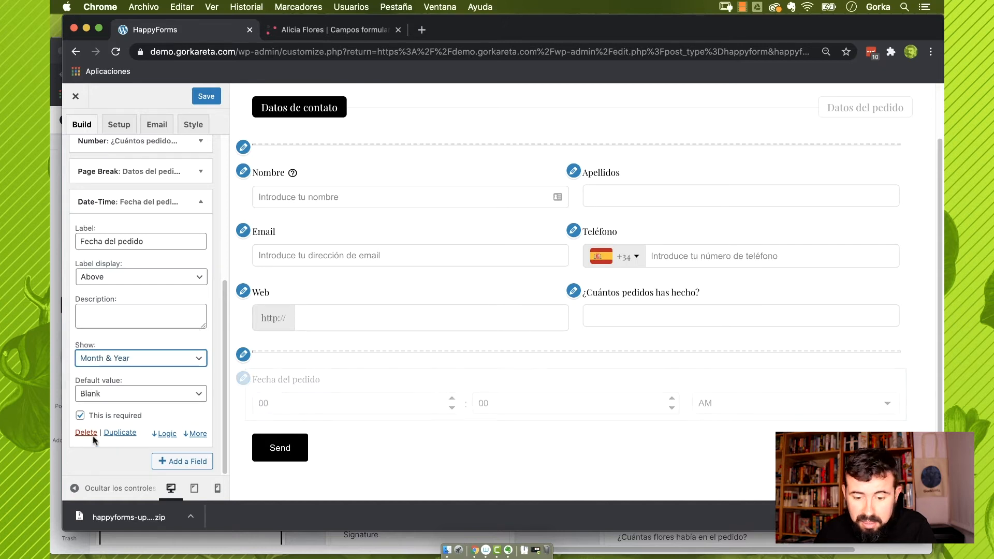
pyautogui.click(136, 359)
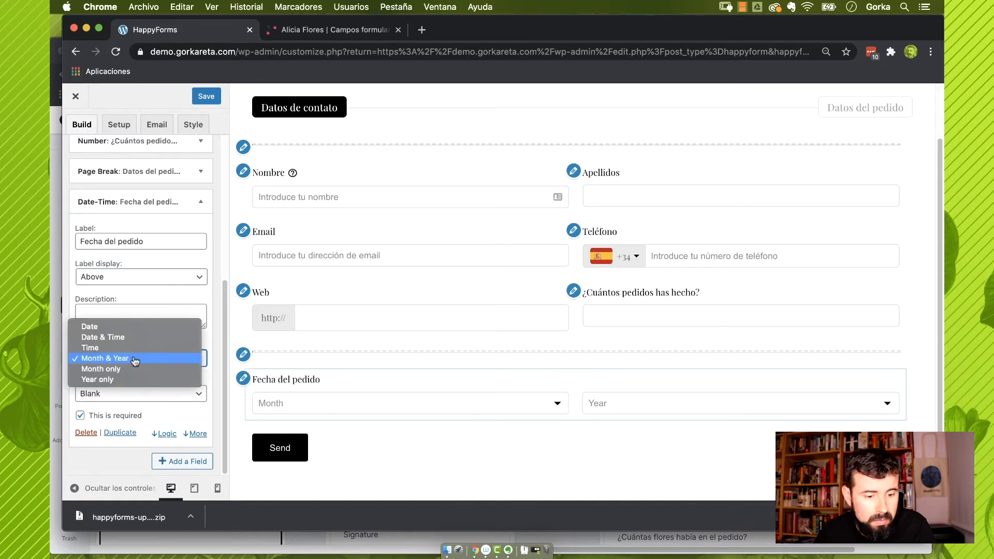
pyautogui.click(127, 327)
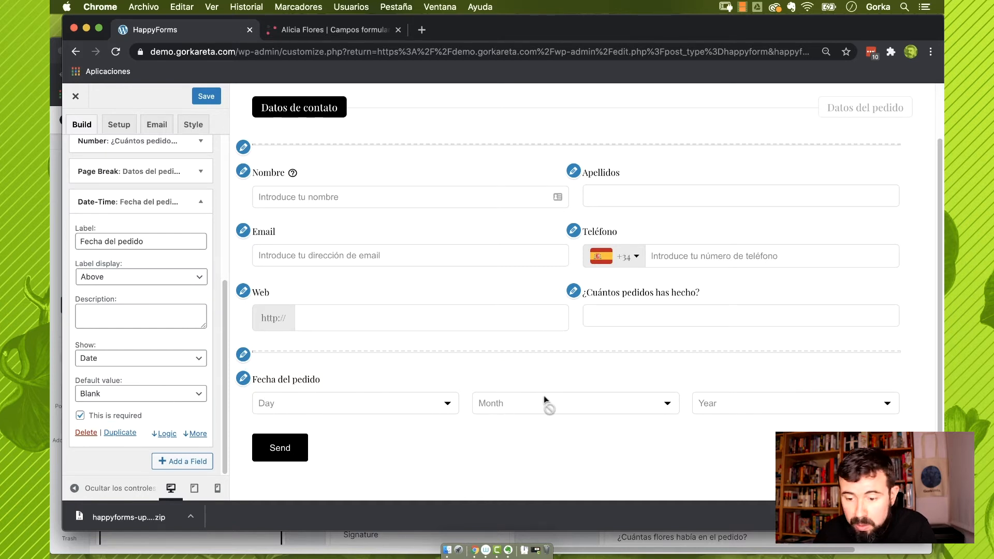
# Try today's date as the default value, then set it back to Blank
pyautogui.click(161, 399)
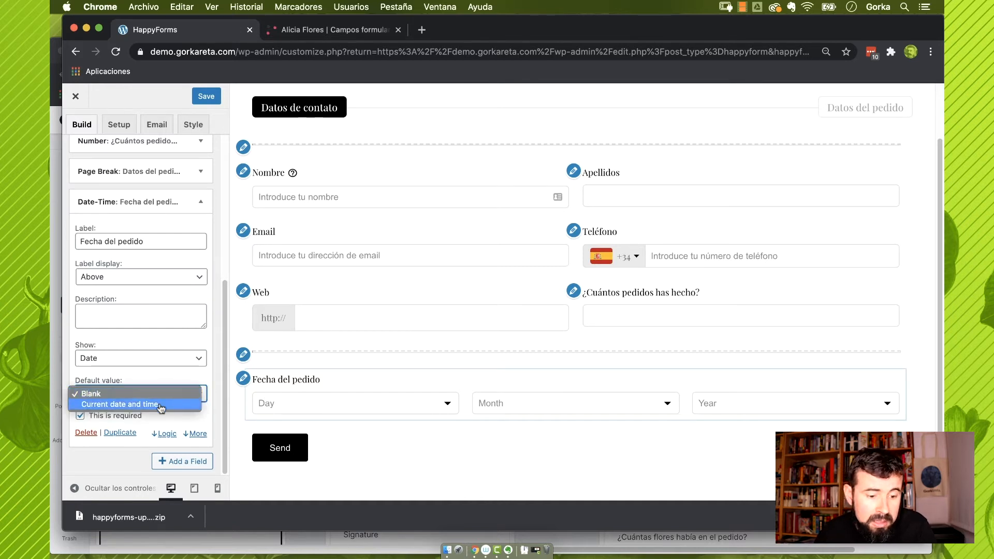
pyautogui.click(160, 404)
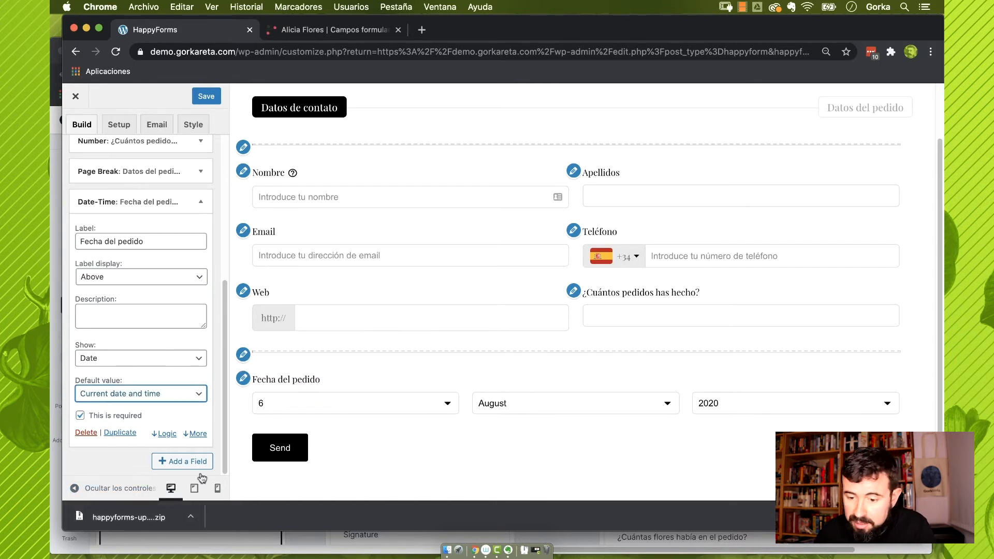
pyautogui.click(166, 394)
pyautogui.click(155, 383)
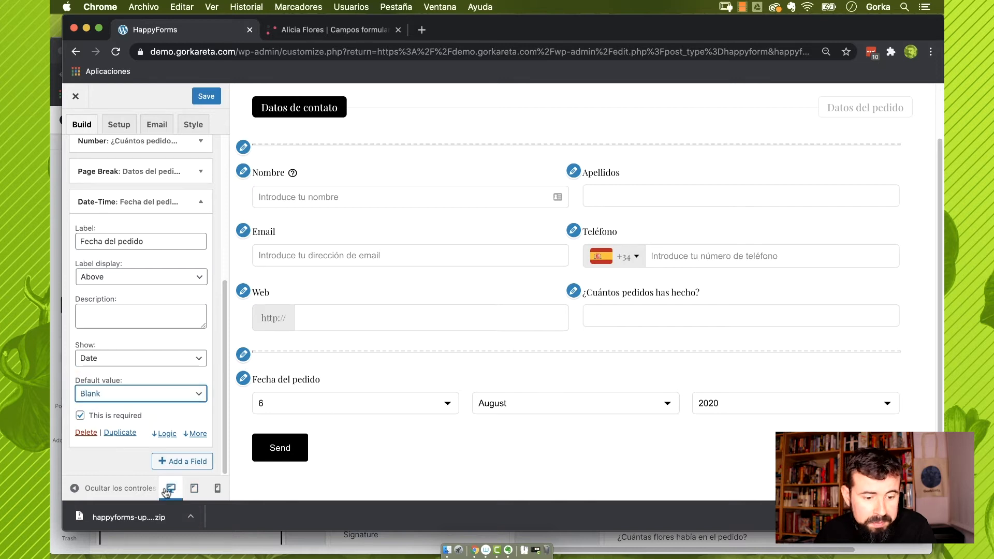
# Set the date field's minimum year to 2019
pyautogui.click(196, 434)
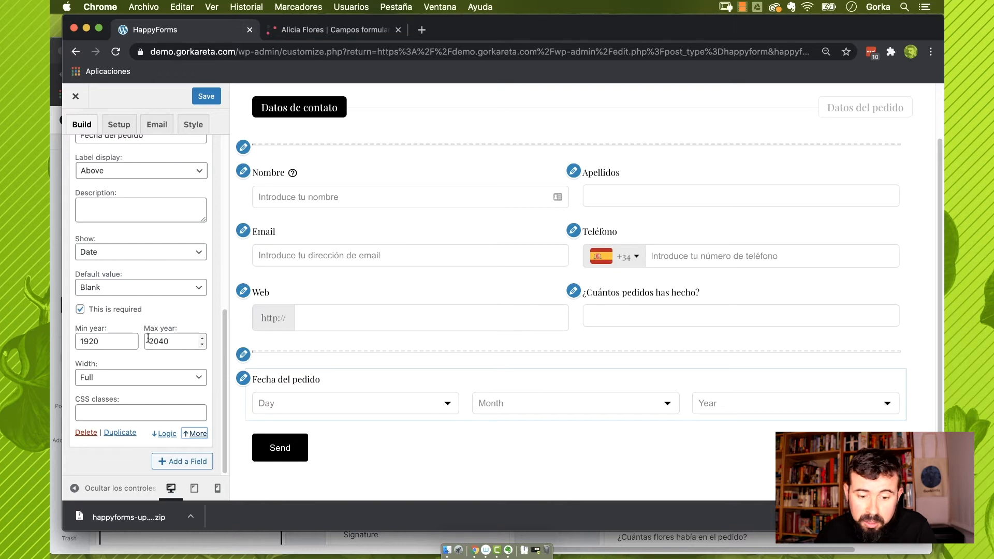
pyautogui.doubleClick(91, 341)
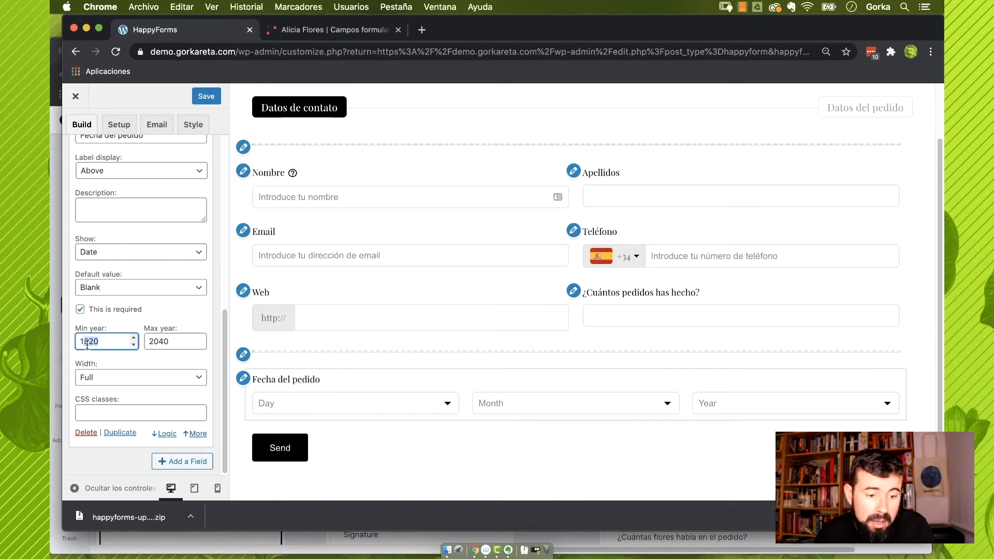
pyautogui.write('20')
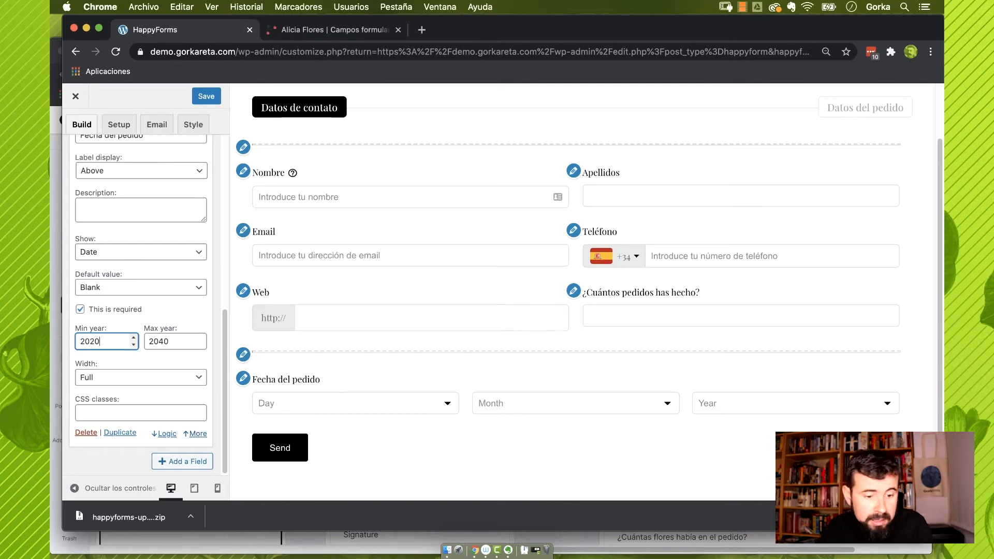
pyautogui.write('20')
pyautogui.hotkey('shift', 'Left')
pyautogui.hotkey('shift', 'Left')
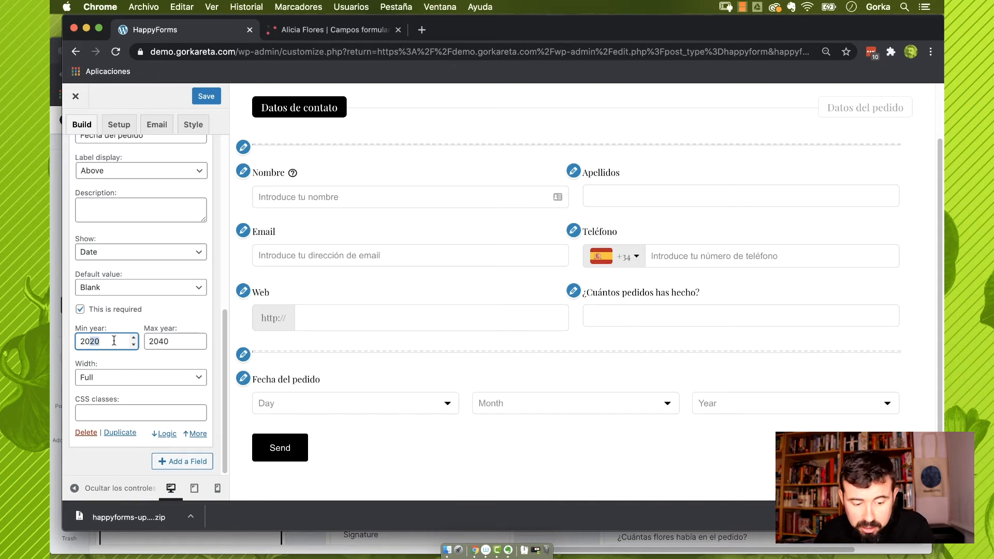
pyautogui.write('19')
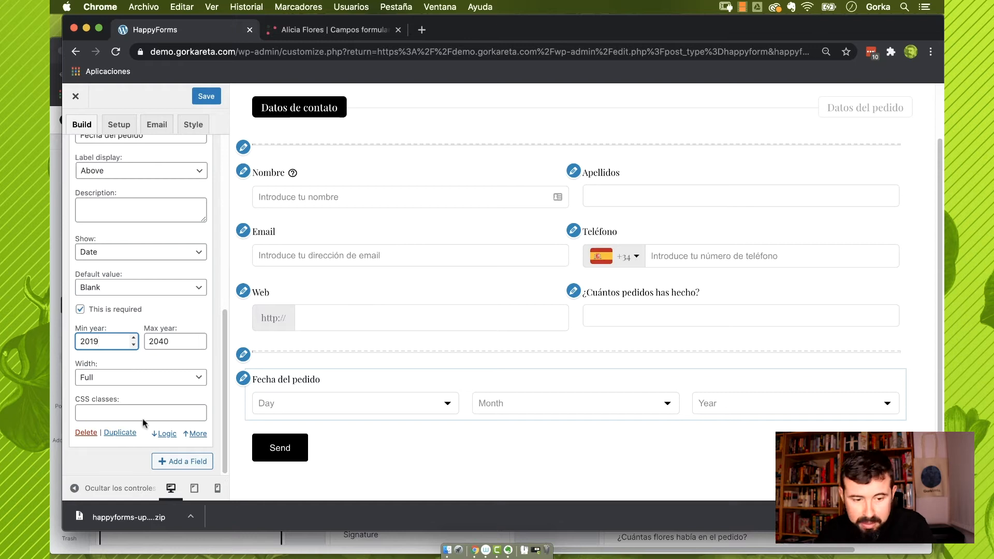
# Try narrower widths for the date field, then return it to Full width
pyautogui.click(133, 379)
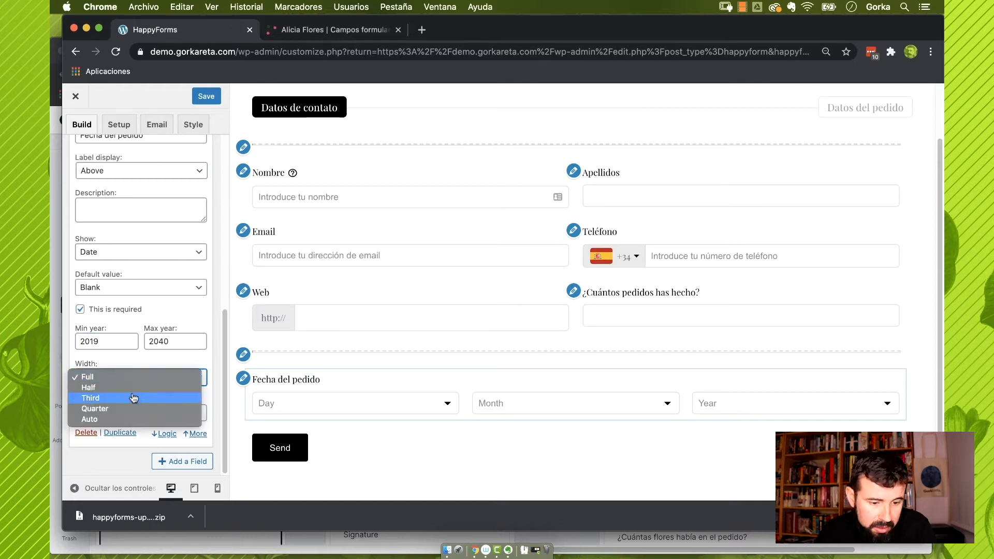
pyautogui.click(129, 388)
pyautogui.click(191, 378)
pyautogui.click(199, 369)
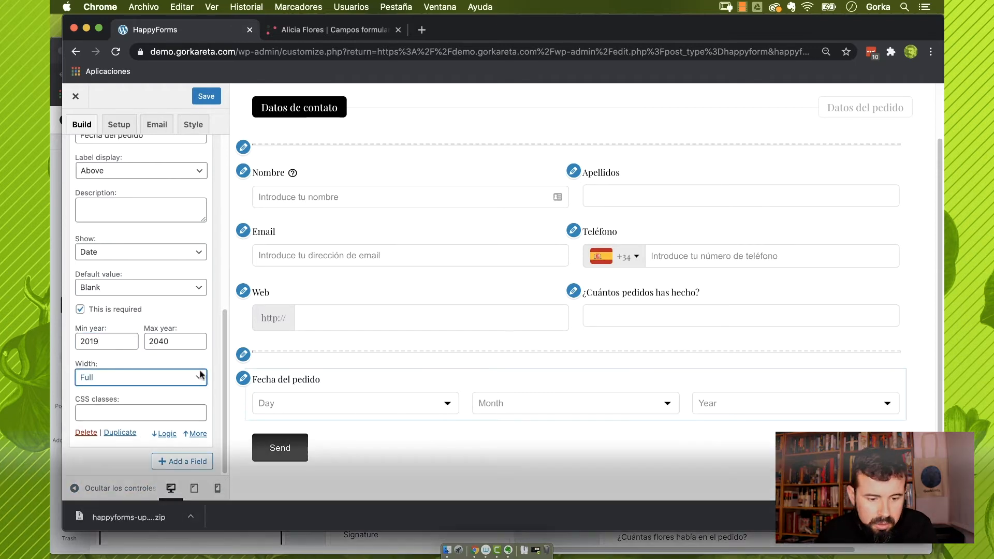
# Add a multiple choice question labelled '¿Qué tipo de flores compraste?'
pyautogui.click(177, 465)
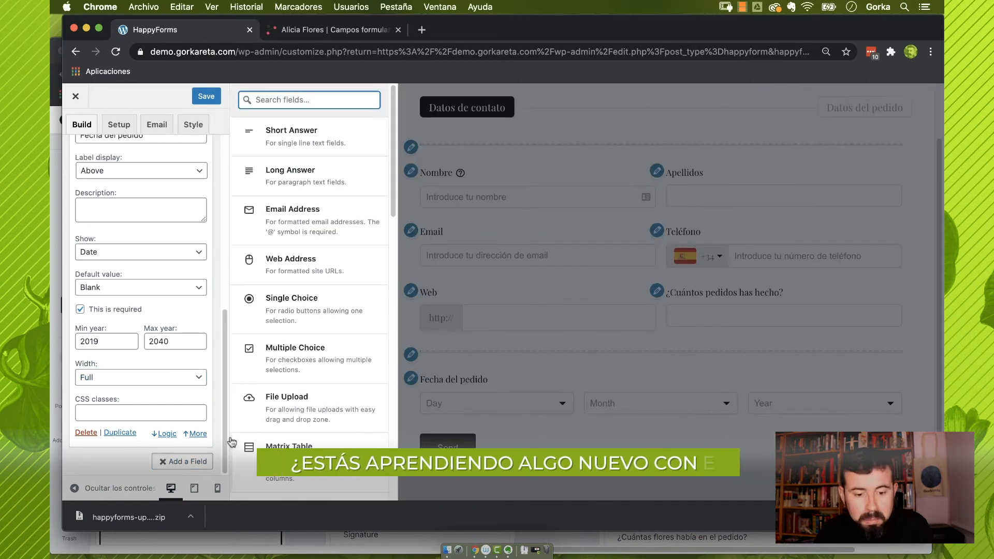
pyautogui.click(322, 364)
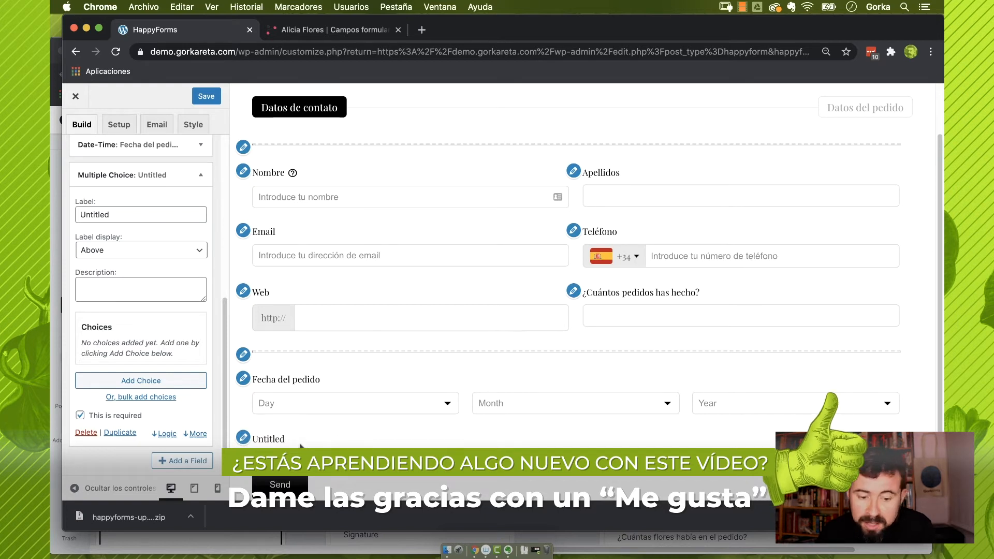
pyautogui.moveTo(114, 212); pyautogui.dragTo(56, 202)
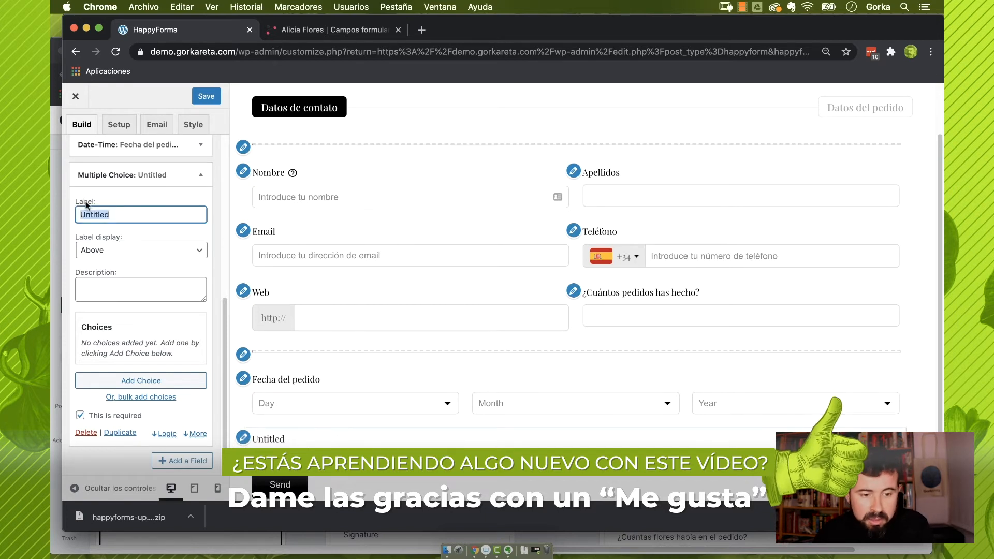
pyautogui.write('¿Qué')
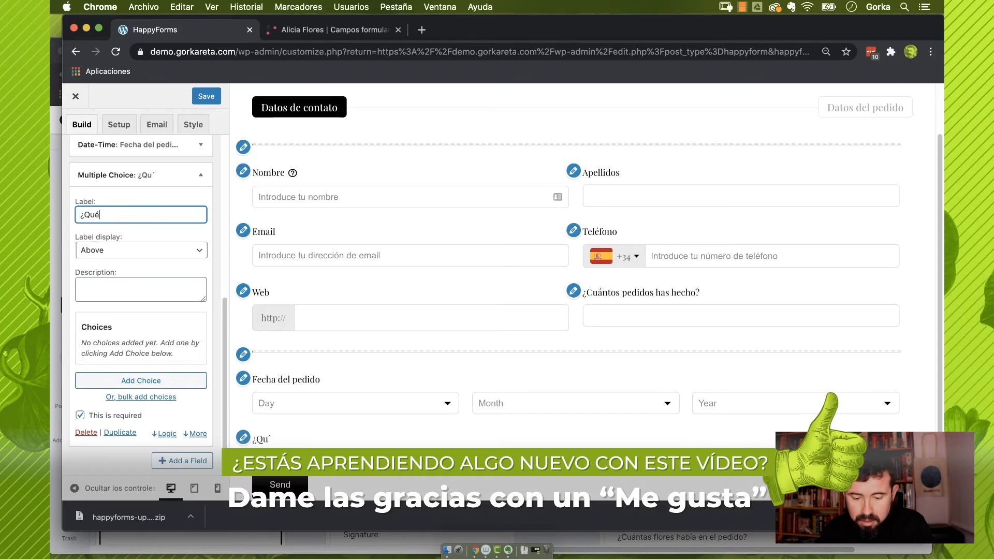
pyautogui.write(' tipo de fl')
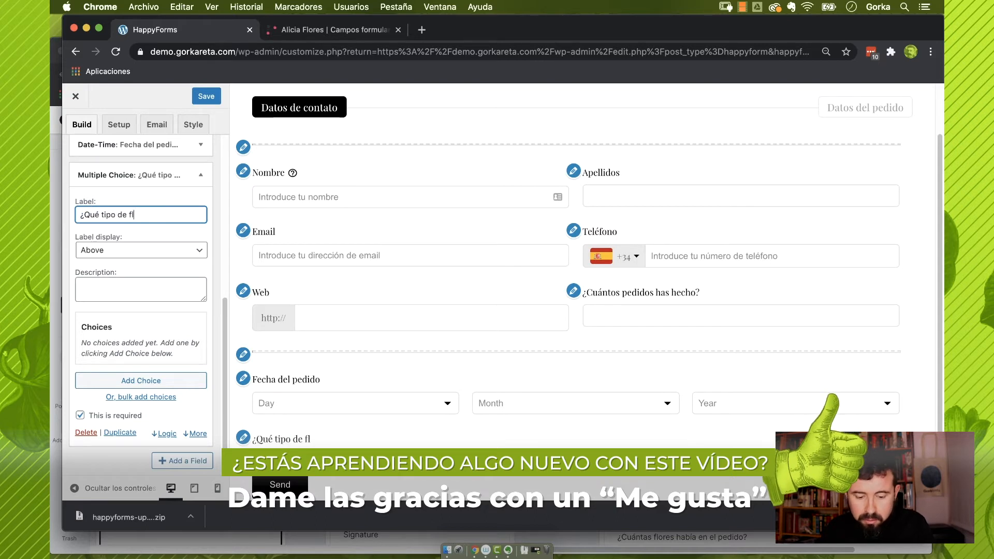
pyautogui.write('ores compraste?')
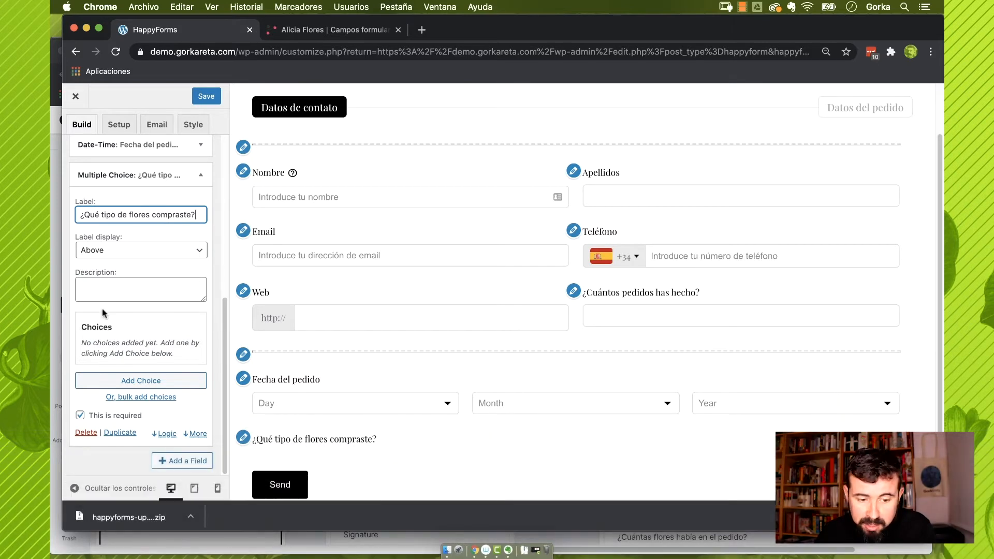
# Add the answer options Rosas, Claveles, Margaritas and Jazmines
pyautogui.click(163, 385)
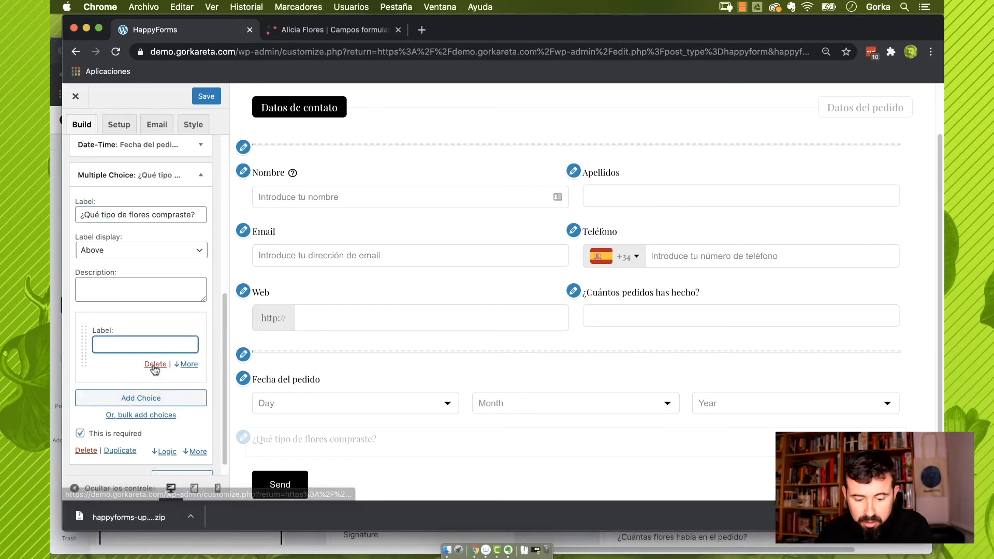
pyautogui.write('Rosas')
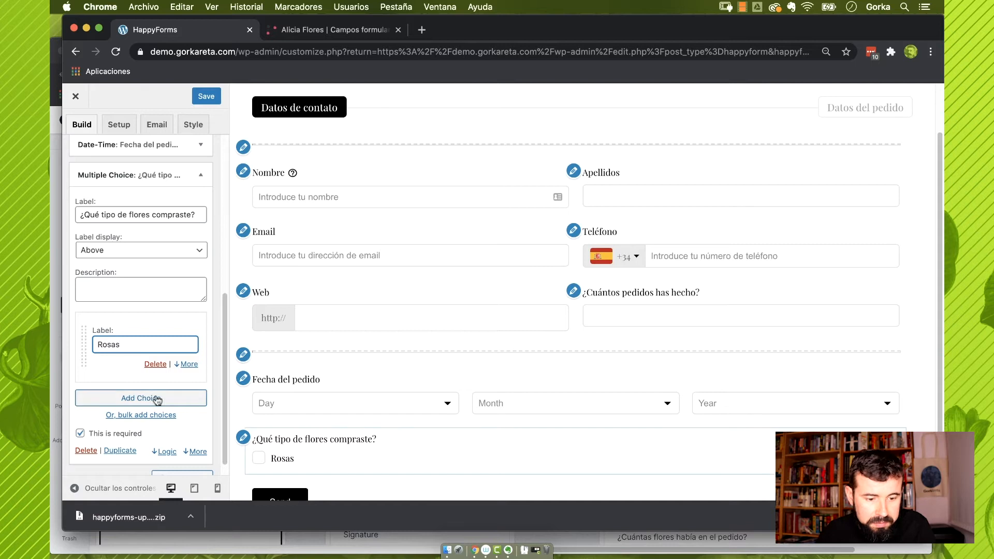
pyautogui.click(146, 401)
pyautogui.write('Claveles')
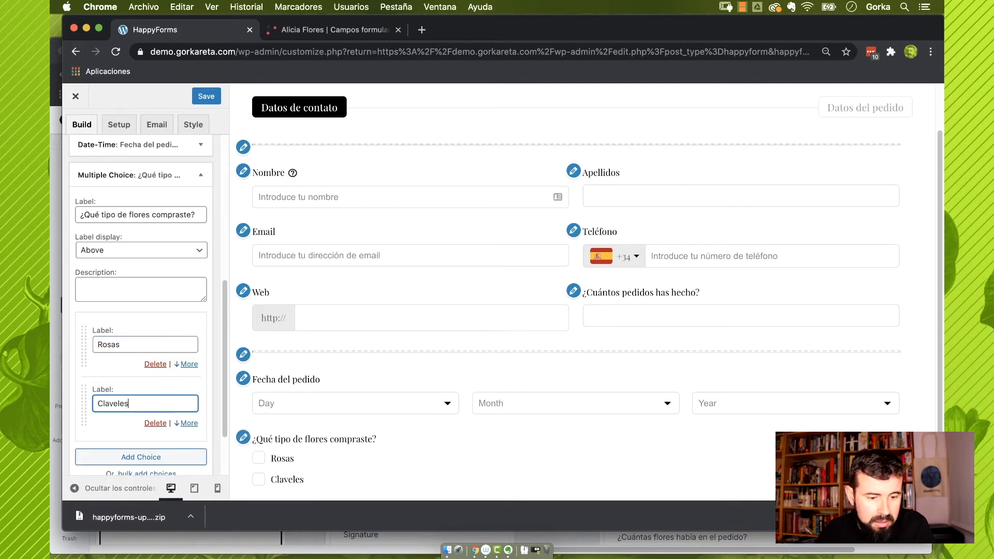
pyautogui.click(146, 457)
pyautogui.write('M')
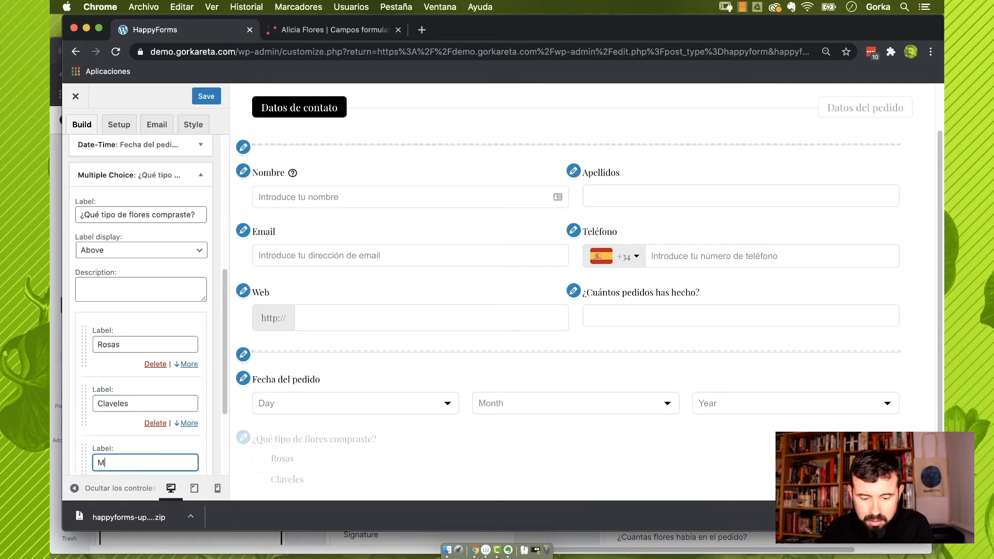
pyautogui.write('argaritas')
pyautogui.scroll(-5, 149, 381)
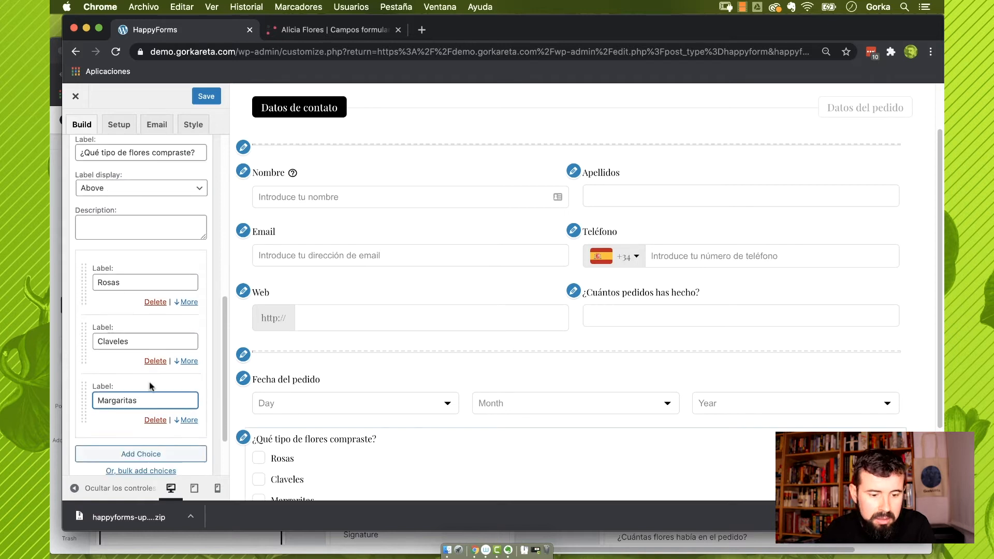
pyautogui.click(179, 398)
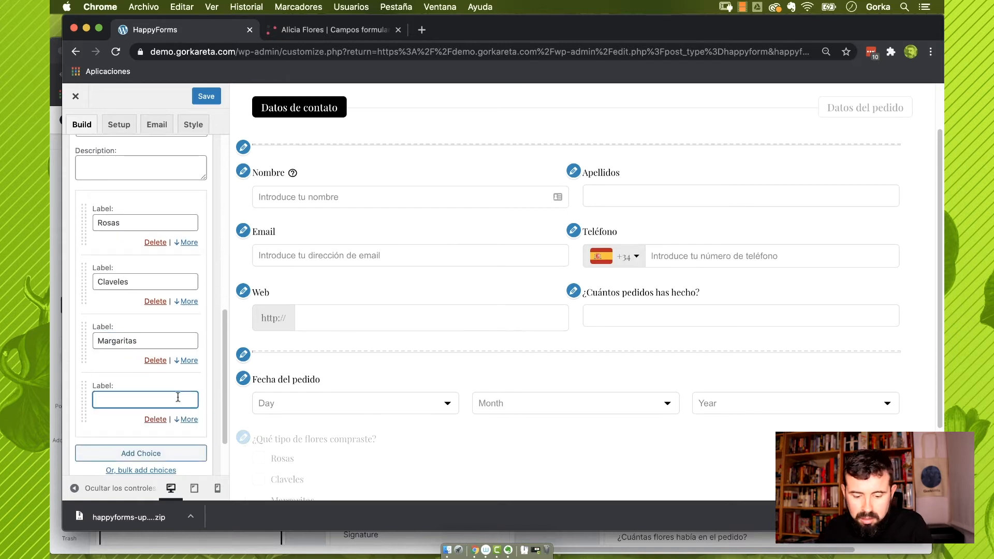
pyautogui.write('Jazmine')
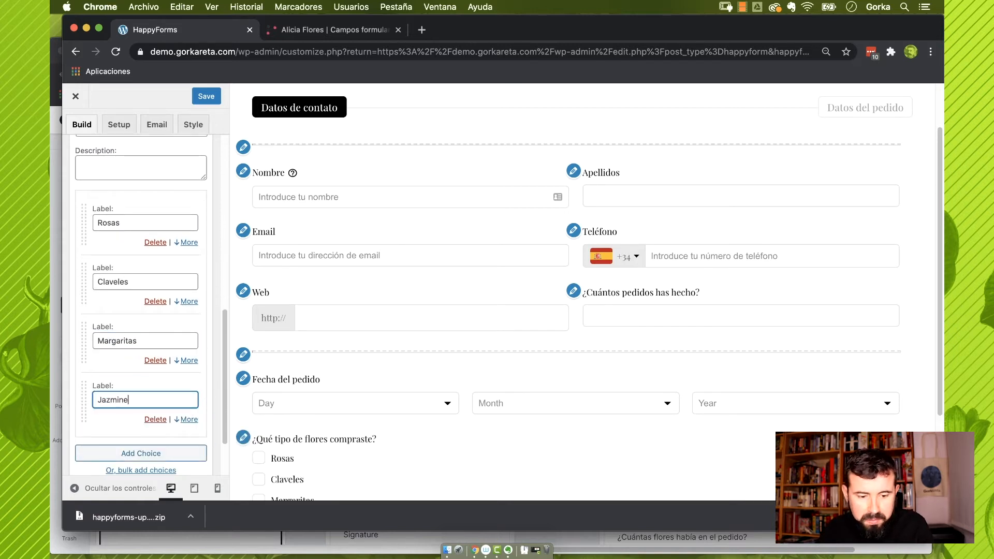
pyautogui.write('s')
pyautogui.scroll(-3, 309, 412)
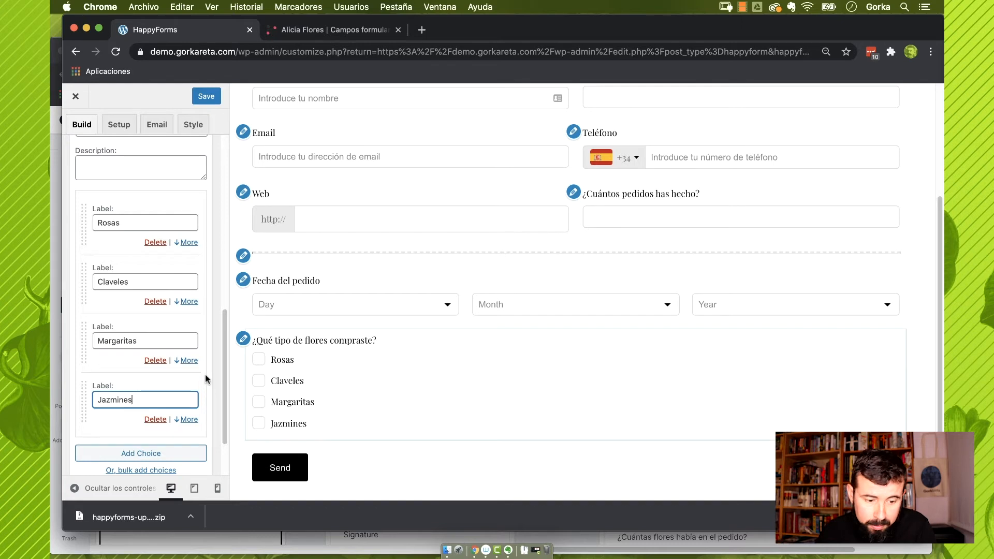
pyautogui.scroll(-3, 179, 369)
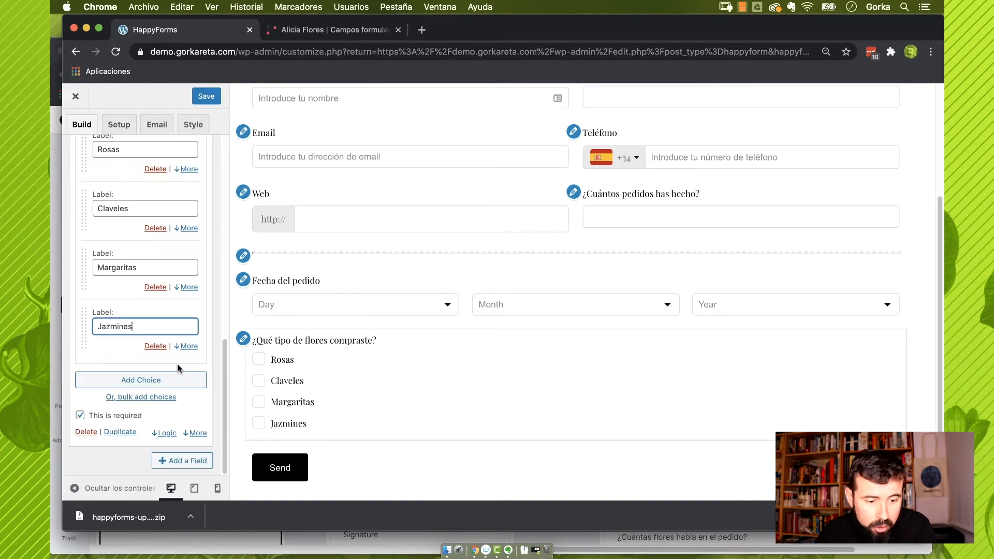
# Try lettered options and a 'Todos' select-all choice, then turn both off
pyautogui.click(196, 433)
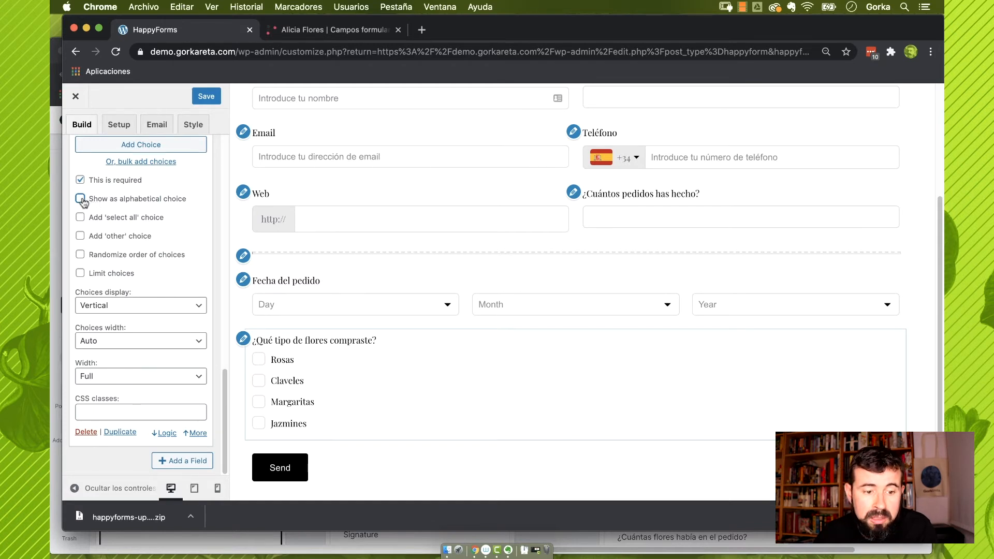
pyautogui.click(81, 200)
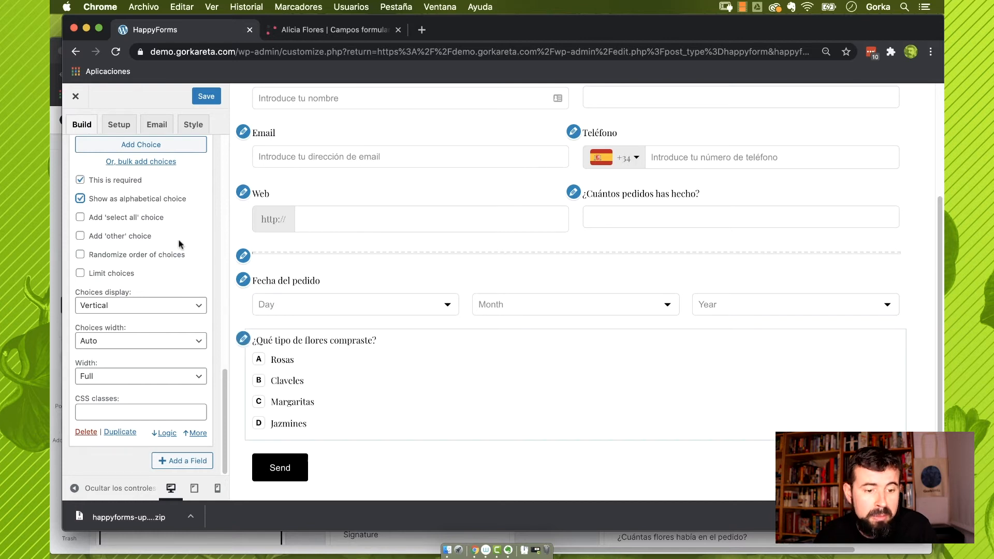
pyautogui.click(81, 199)
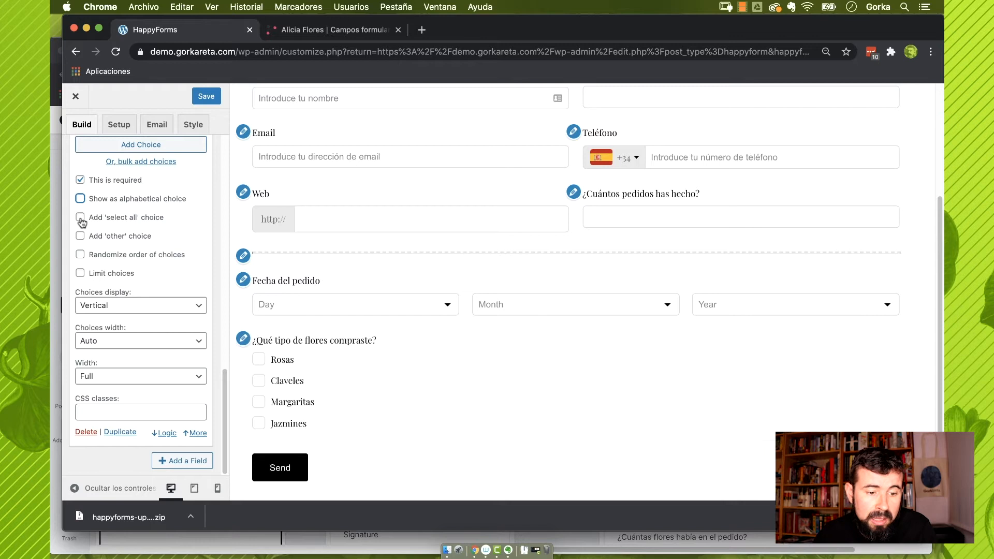
pyautogui.click(81, 218)
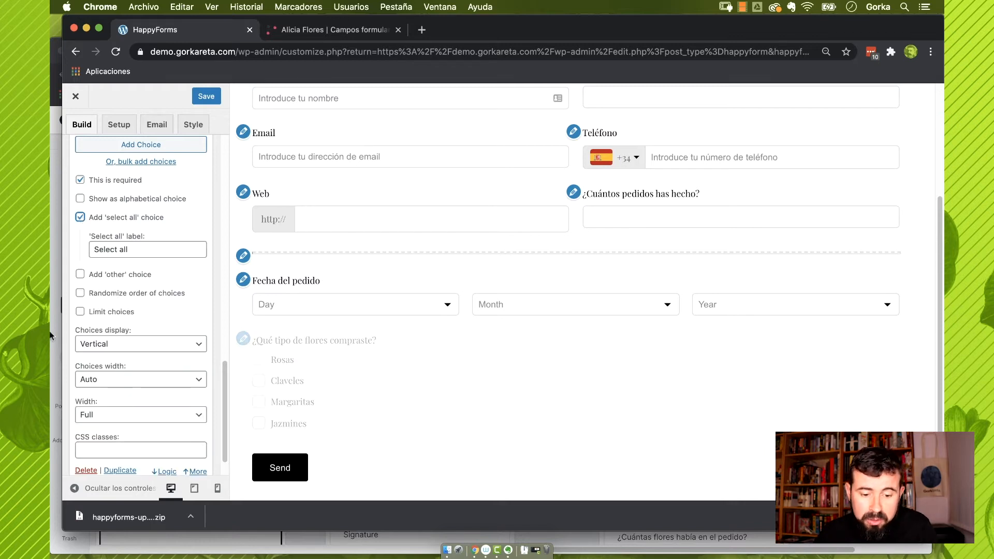
pyautogui.click(260, 368)
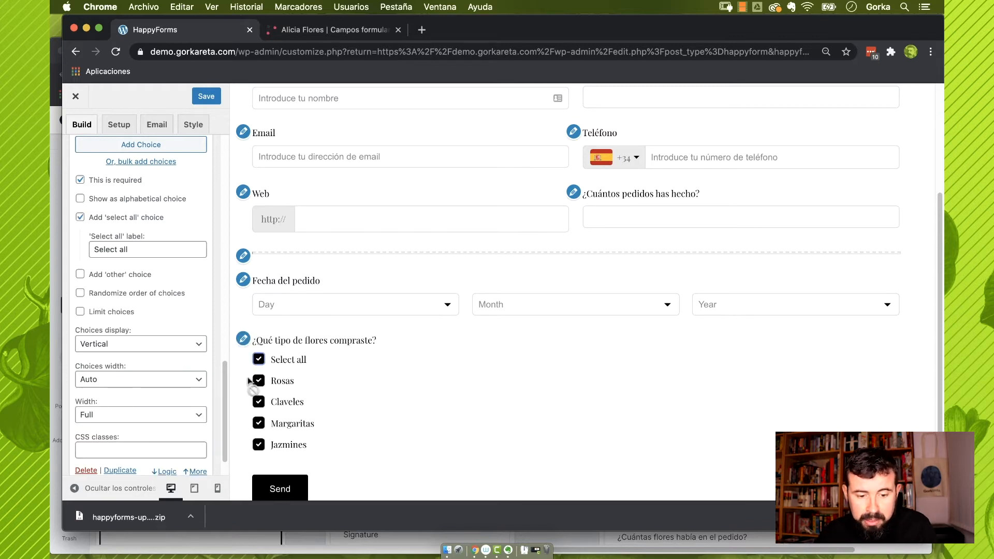
pyautogui.click(257, 359)
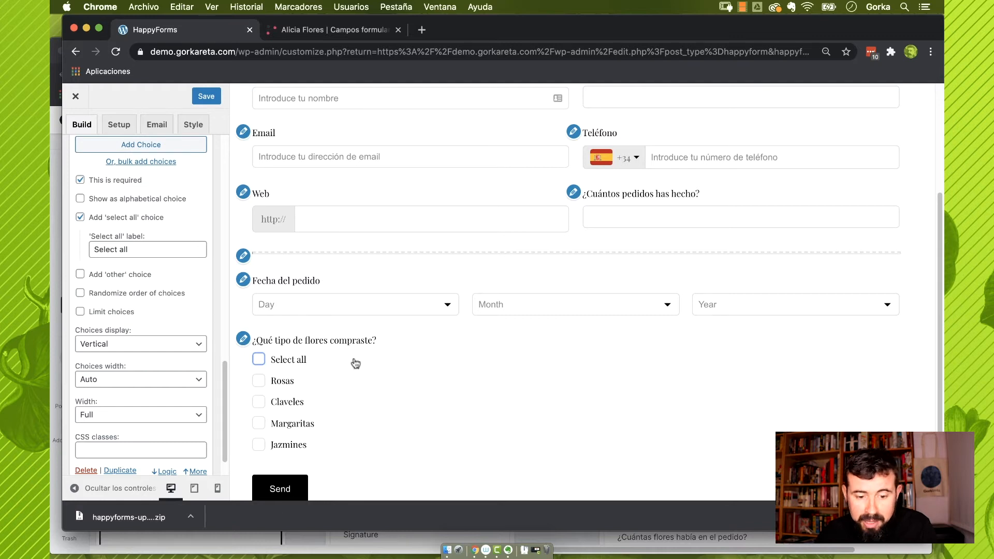
pyautogui.moveTo(151, 253); pyautogui.dragTo(66, 256)
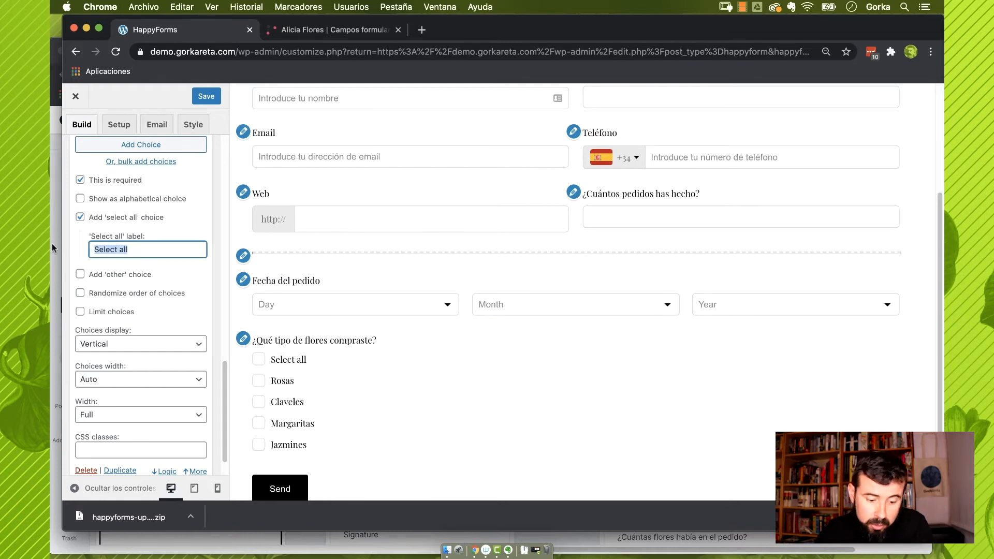
pyautogui.write('Todos')
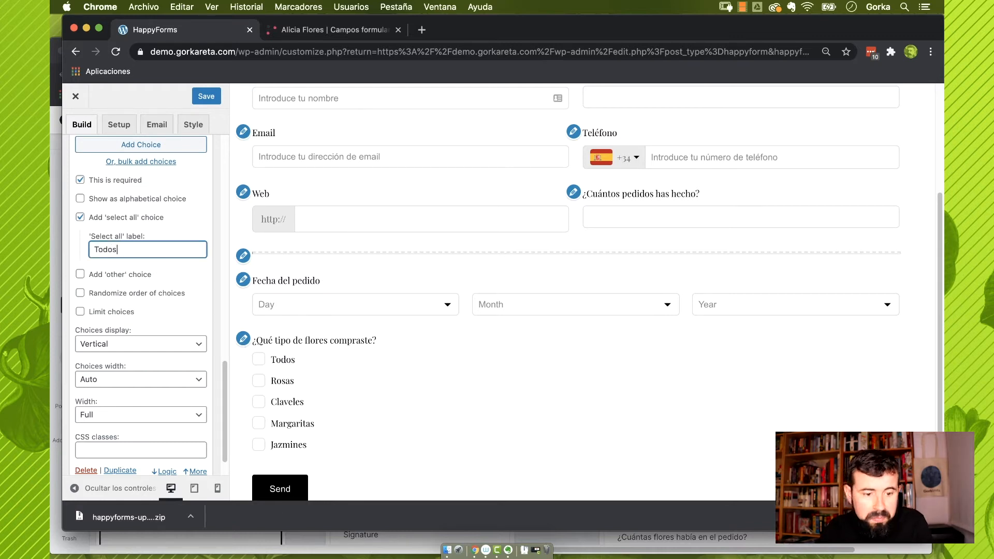
pyautogui.click(86, 221)
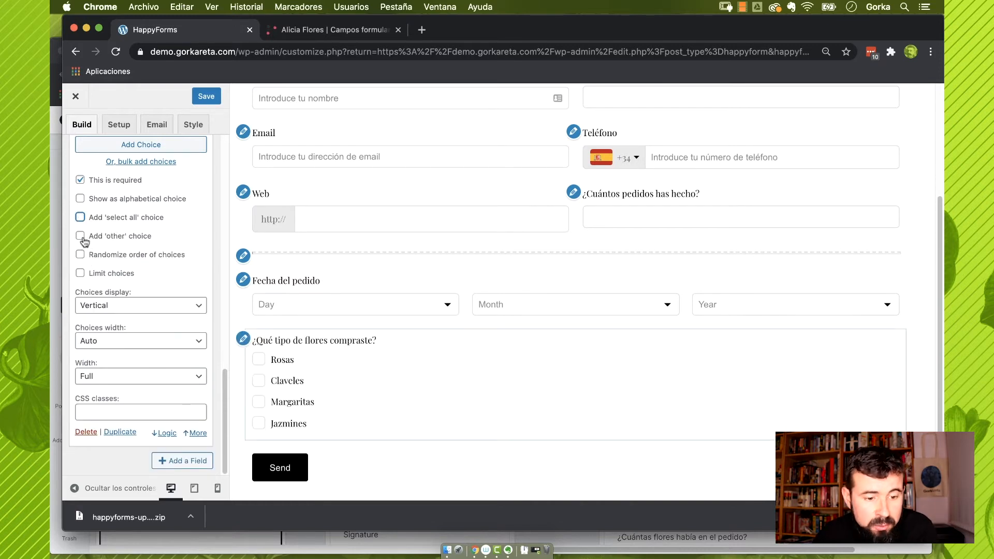
# Add an 'other' free-answer choice labelled 'Otros'
pyautogui.click(80, 237)
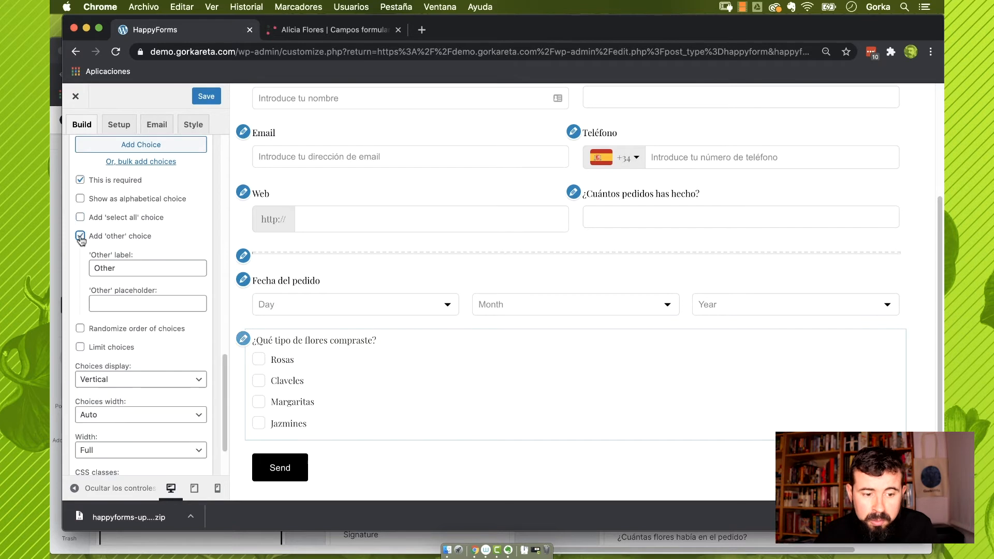
pyautogui.moveTo(131, 271); pyautogui.dragTo(57, 274)
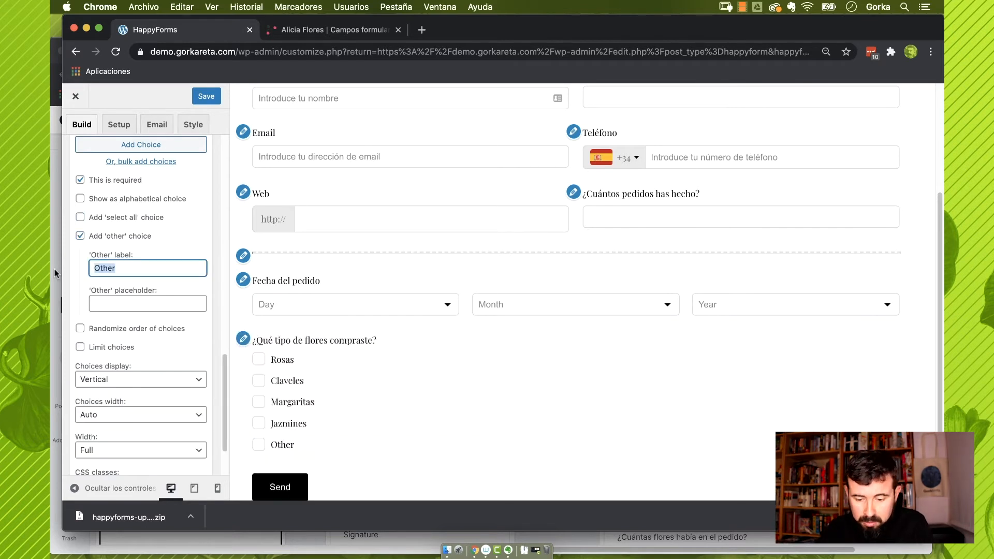
pyautogui.write('Otros')
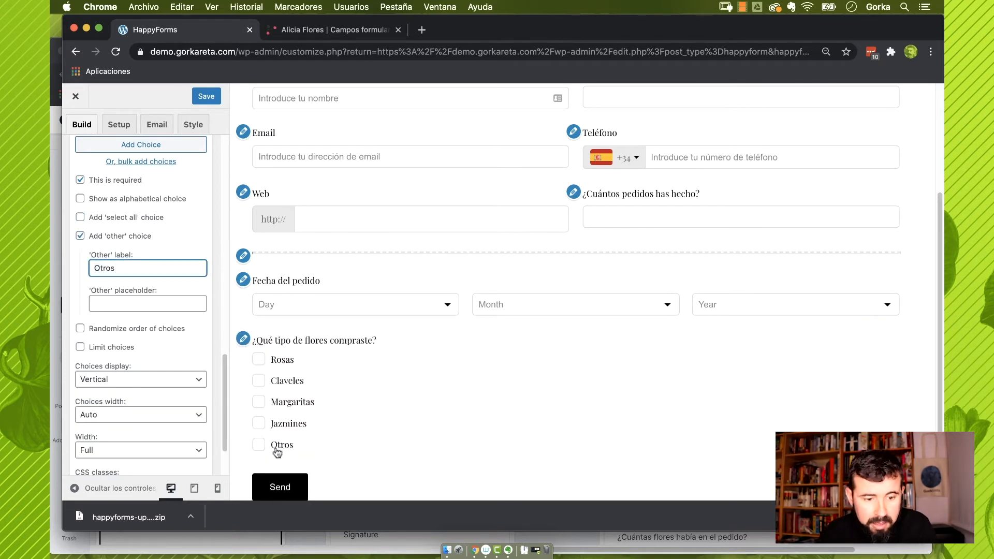
# Shuffle the flower choices and limit answers to between 1 and 2
pyautogui.click(261, 447)
pyautogui.scroll(-1, 314, 435)
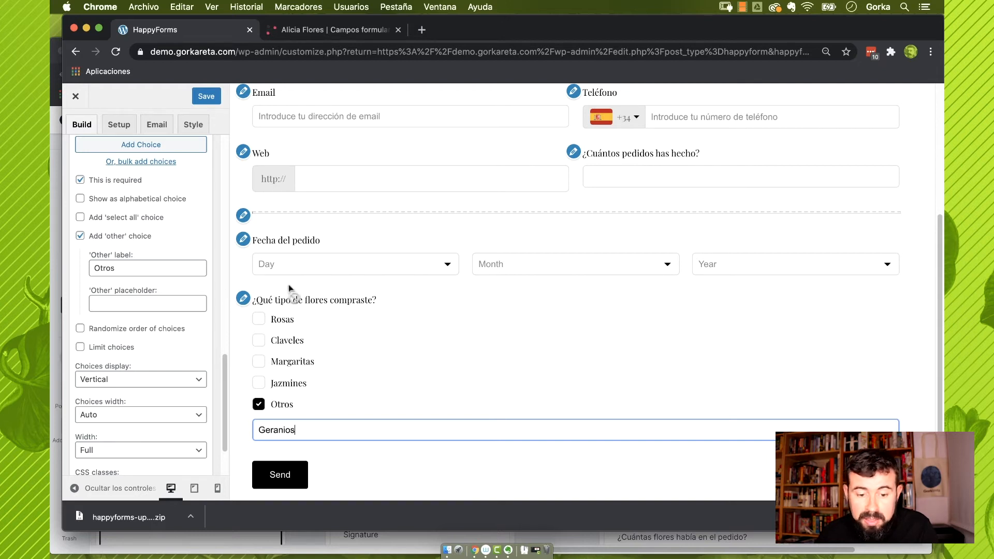
pyautogui.click(80, 329)
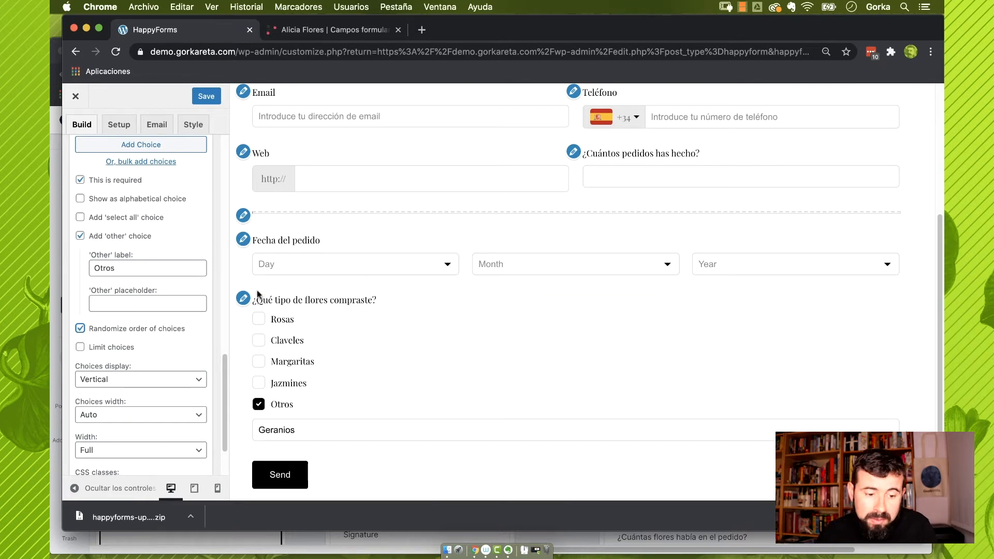
pyautogui.click(81, 347)
pyautogui.doubleClick(104, 415)
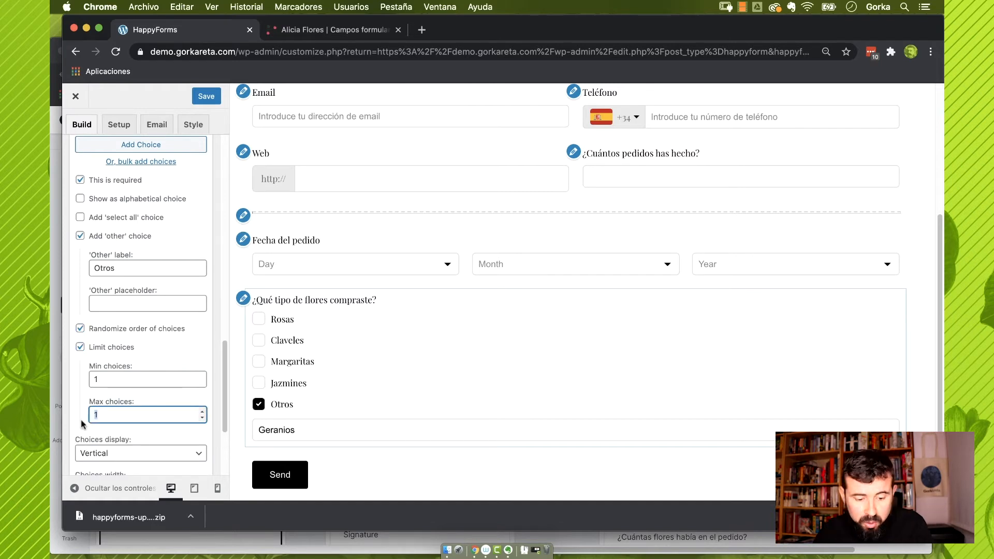
pyautogui.write('2')
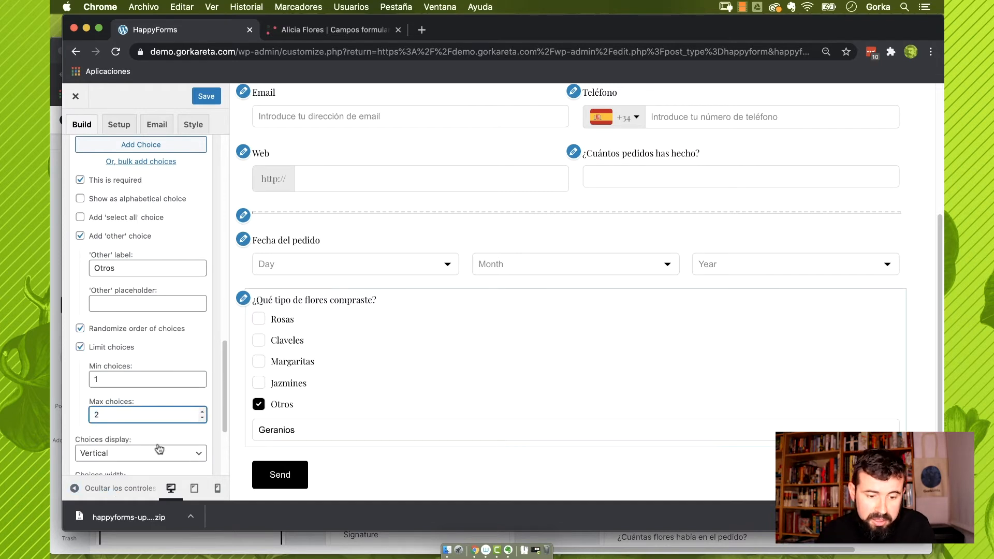
# Try horizontal layout and full width for the choices, then revert to Vertical and Auto
pyautogui.scroll(-3, 161, 440)
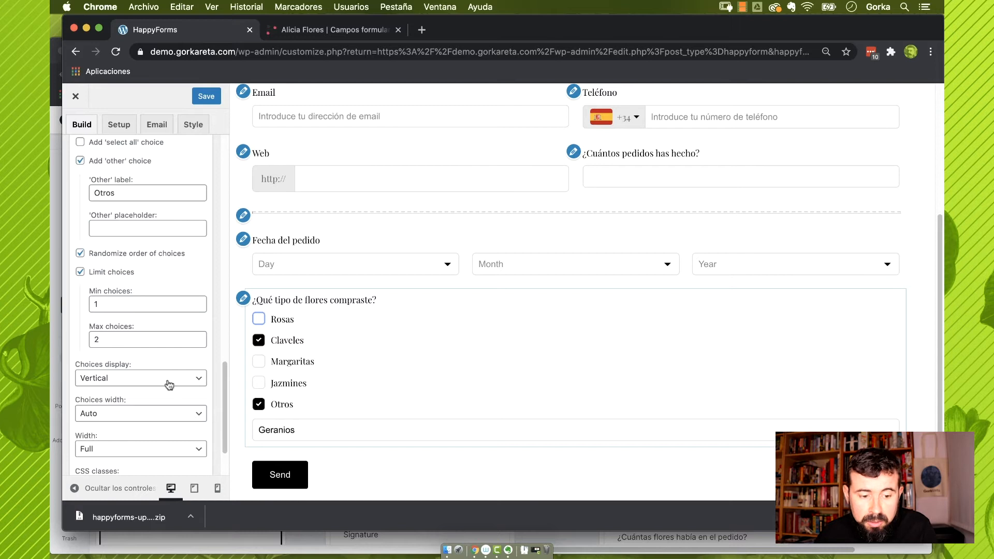
pyautogui.click(169, 384)
pyautogui.click(171, 365)
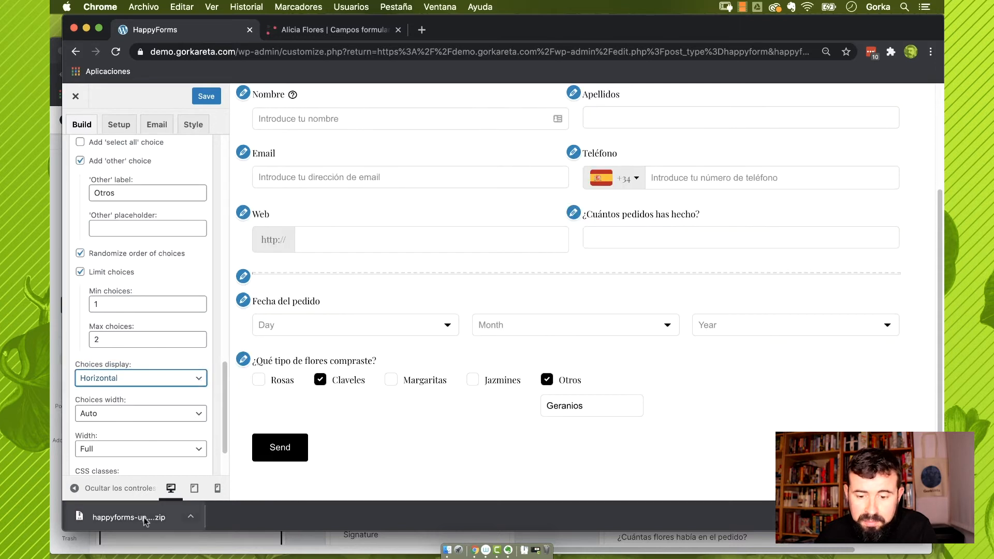
pyautogui.click(155, 382)
pyautogui.click(157, 390)
pyautogui.scroll(-3, 148, 414)
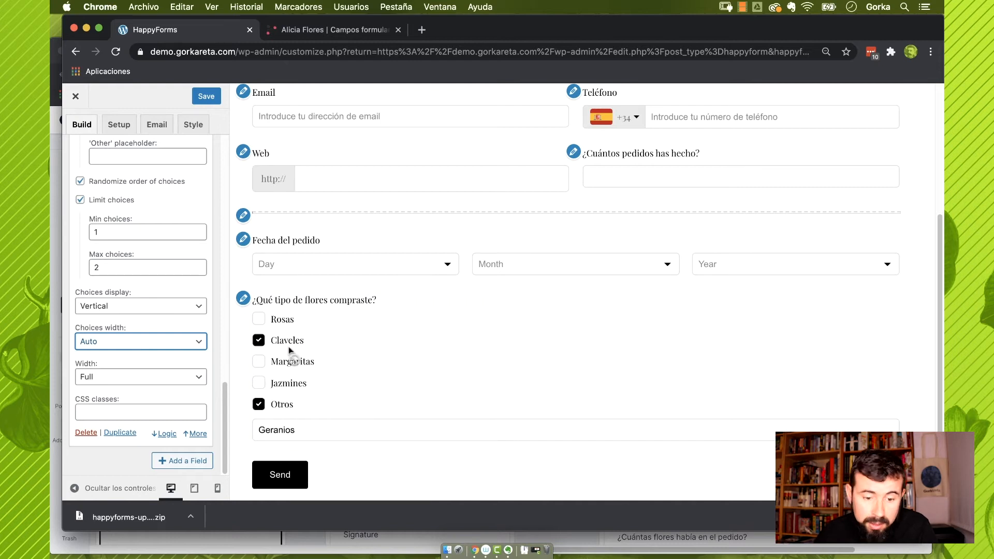
pyautogui.click(112, 341)
pyautogui.click(112, 329)
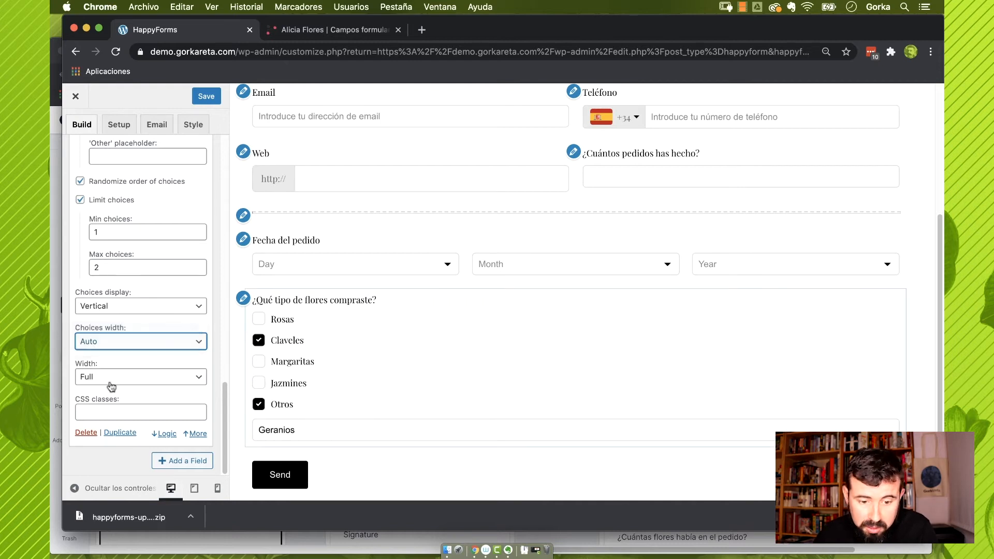
pyautogui.click(113, 347)
pyautogui.click(114, 353)
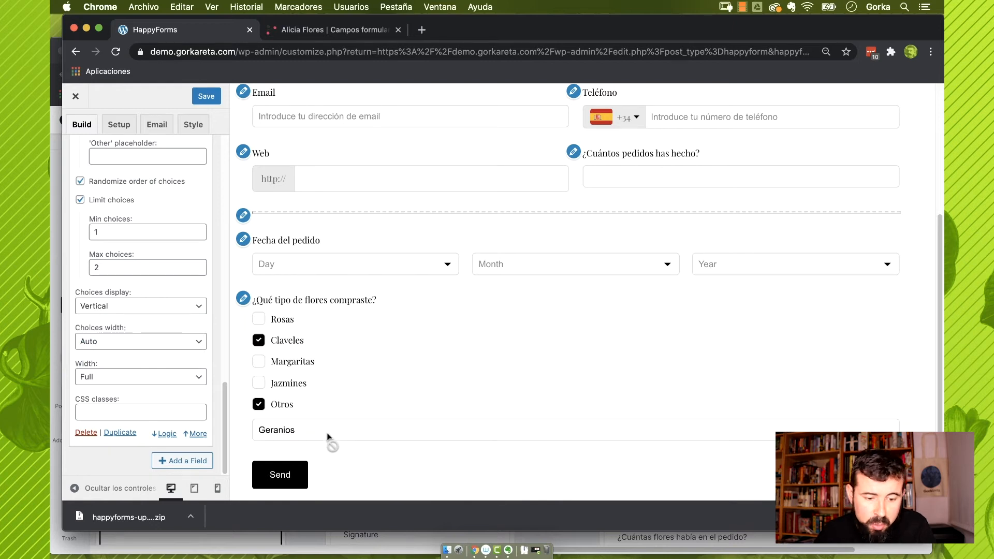
# Add an address field labelled '¿A qué dirección entregamos el pedido?'
pyautogui.click(197, 465)
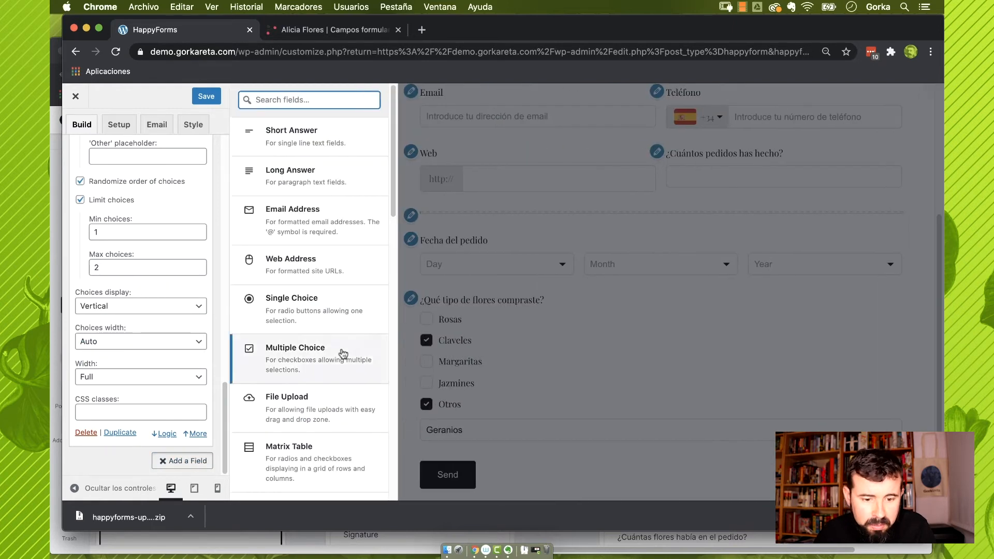
pyautogui.scroll(-5, 331, 337)
pyautogui.scroll(-3, 344, 354)
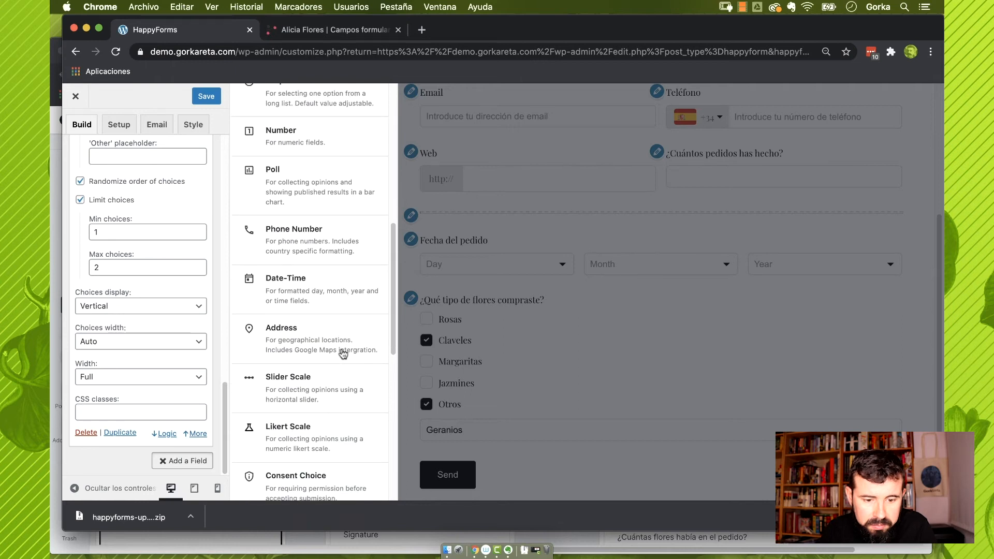
pyautogui.click(344, 348)
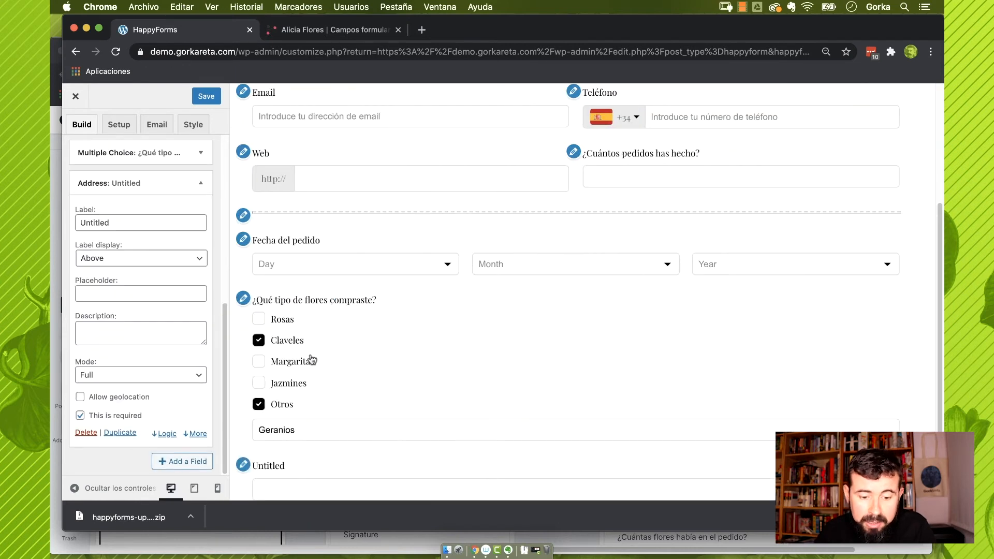
pyautogui.scroll(-3, 311, 358)
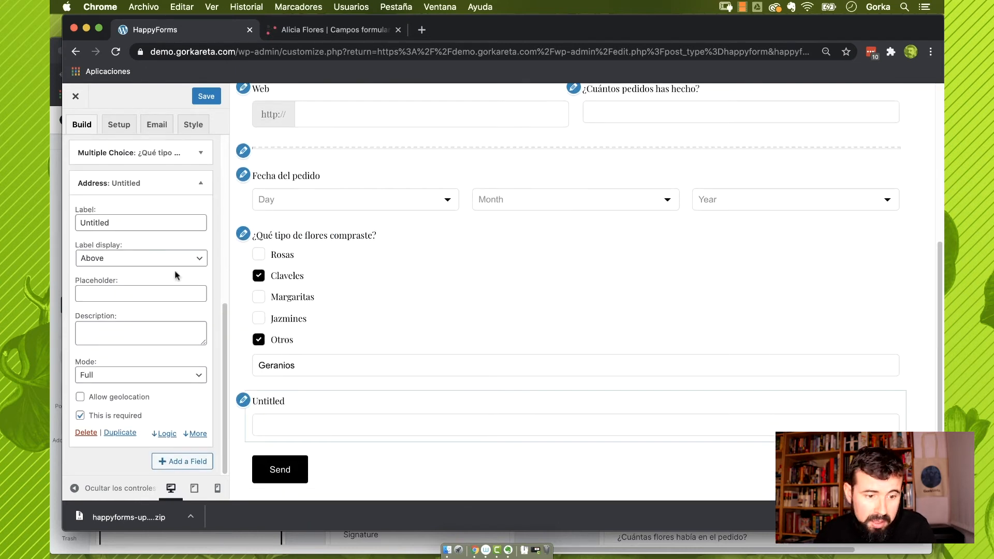
pyautogui.doubleClick(109, 222)
pyautogui.write('¿')
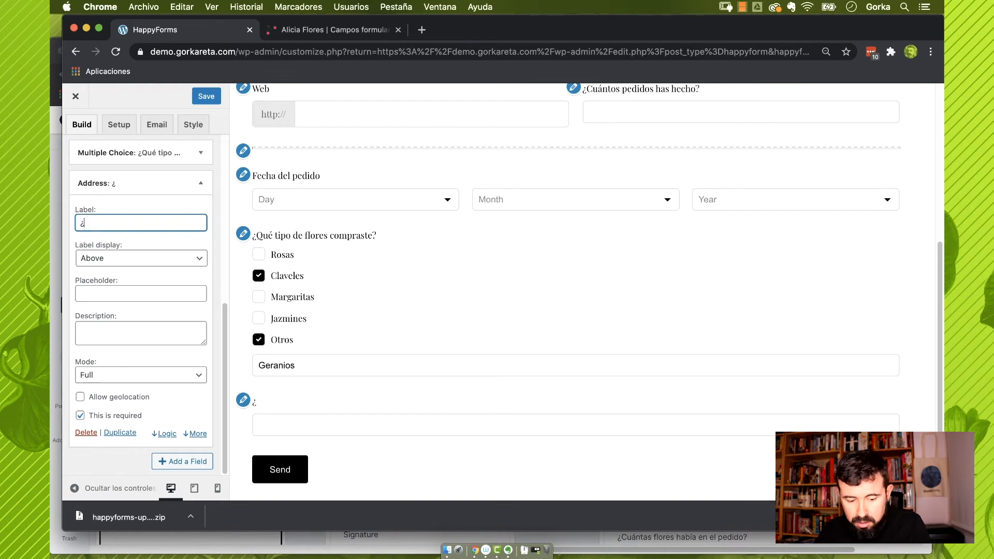
pyautogui.write('A qué direcci')
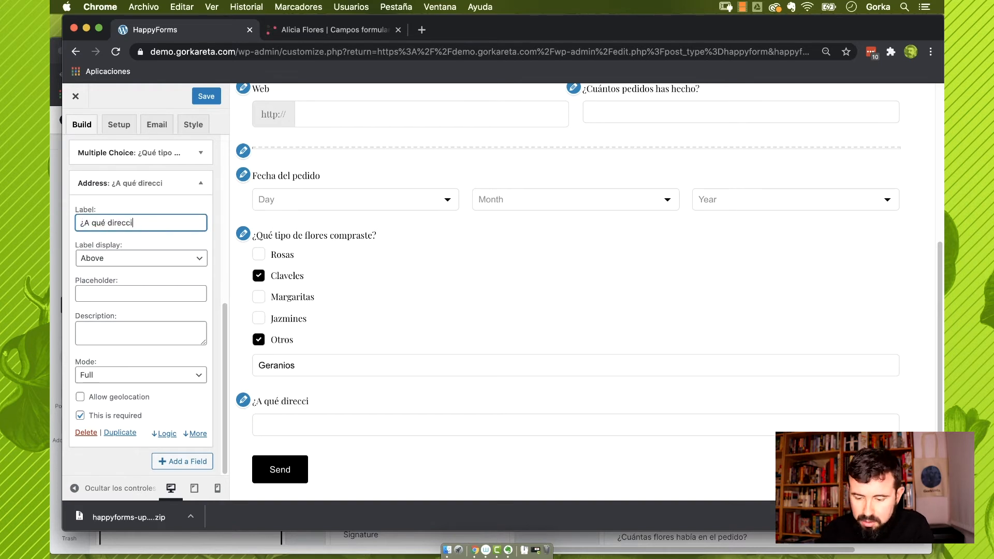
pyautogui.write('ón entregamos ')
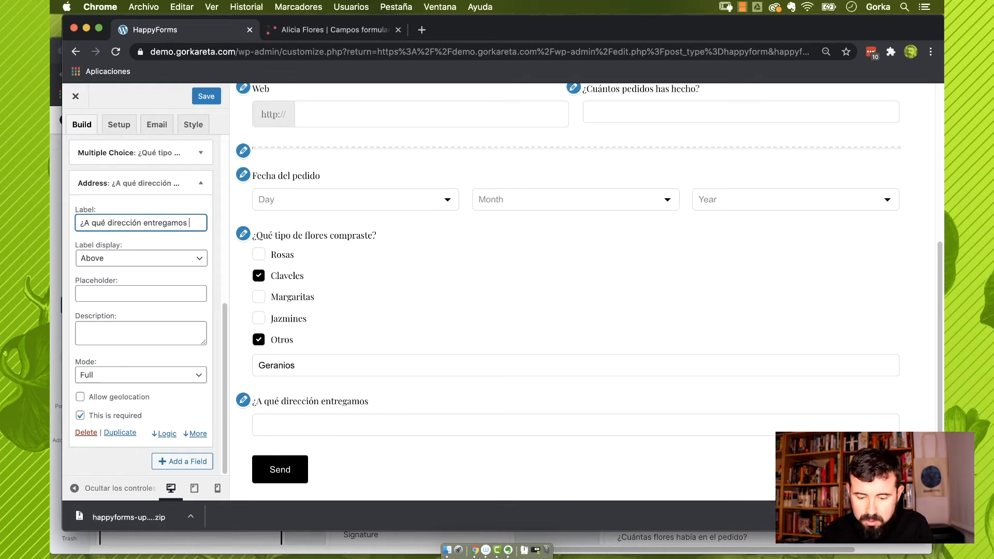
pyautogui.write('el pedido?')
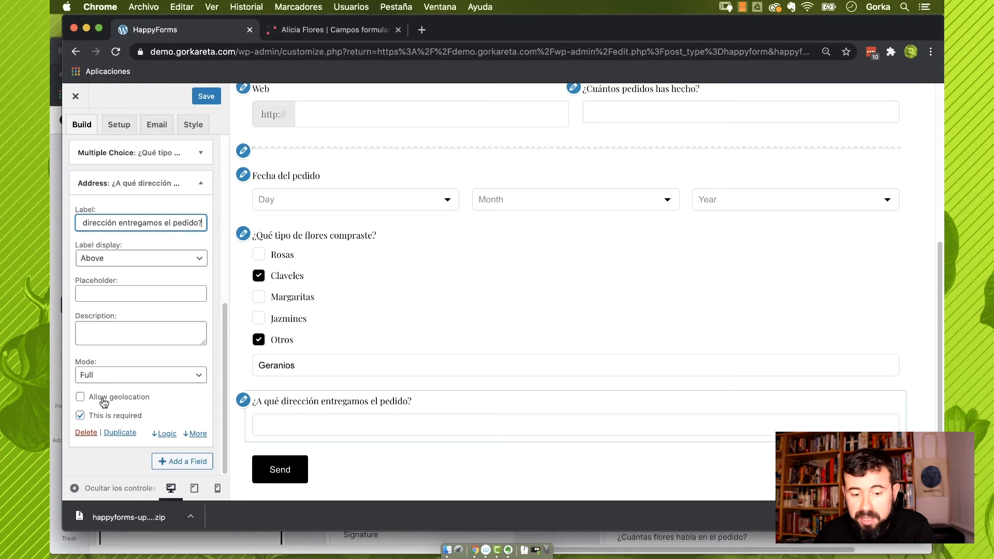
# Allow geolocation on the delivery address field
pyautogui.click(81, 398)
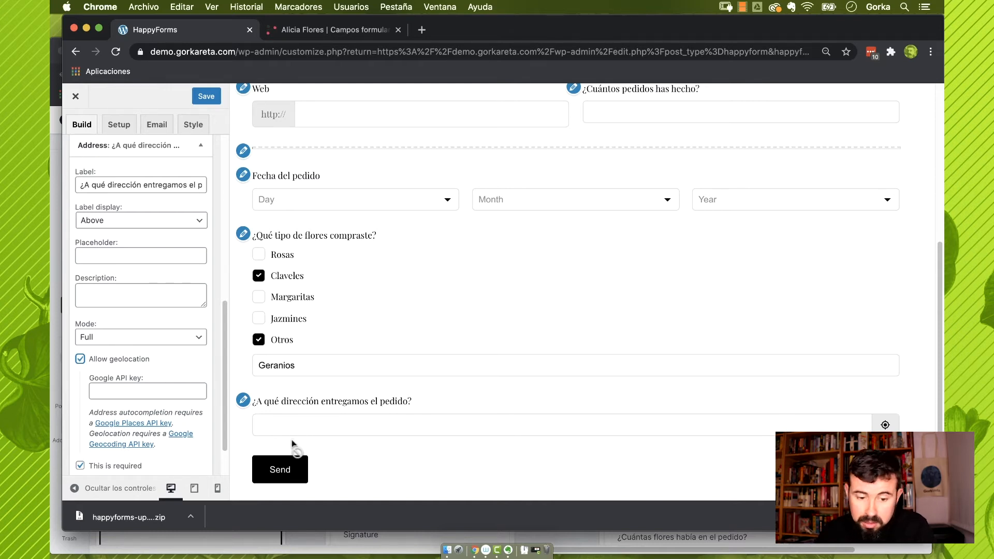
pyautogui.scroll(-2, 193, 425)
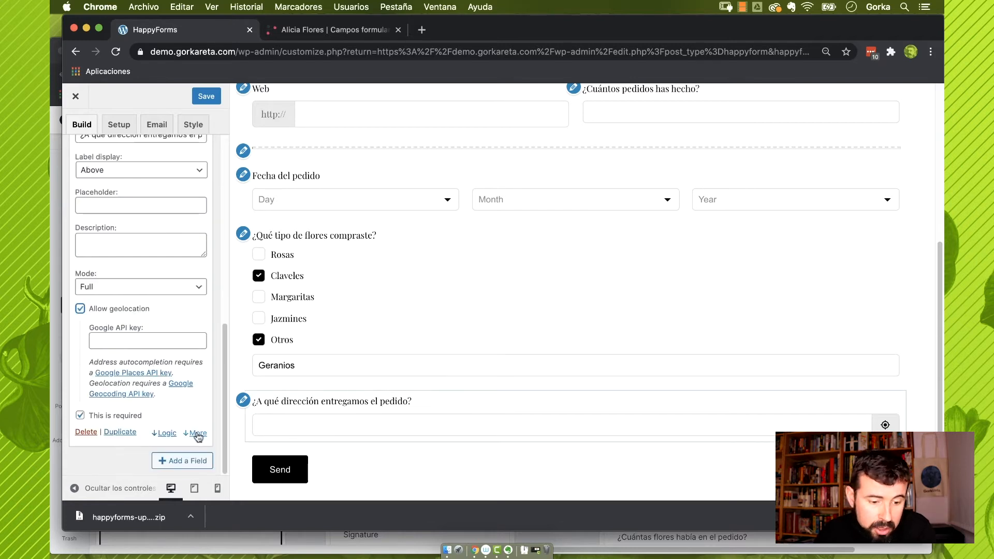
pyautogui.click(198, 434)
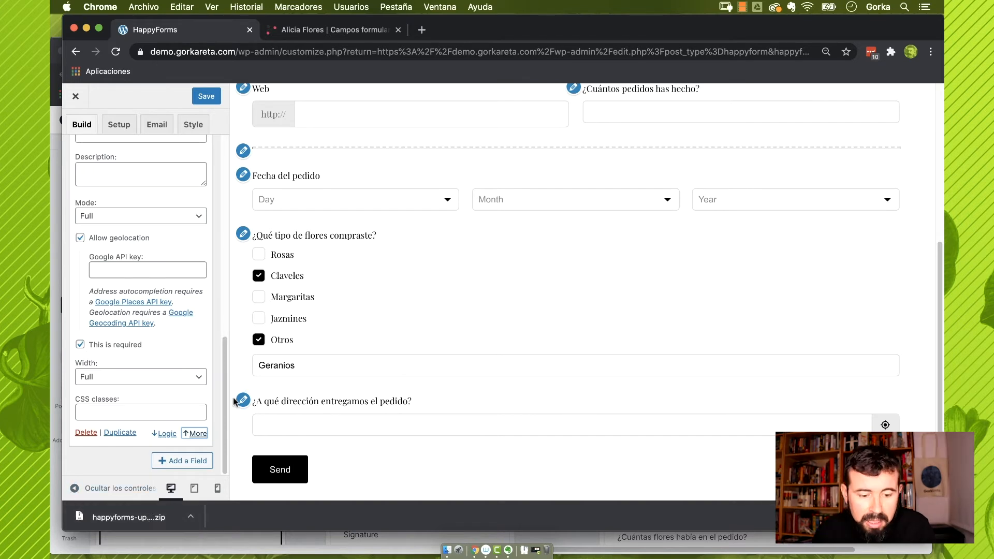
# Add a dropdown '¿En qué floristería hiciste el pedido?' with placeholder 'Elige una de nuestras floristerías'
pyautogui.click(196, 462)
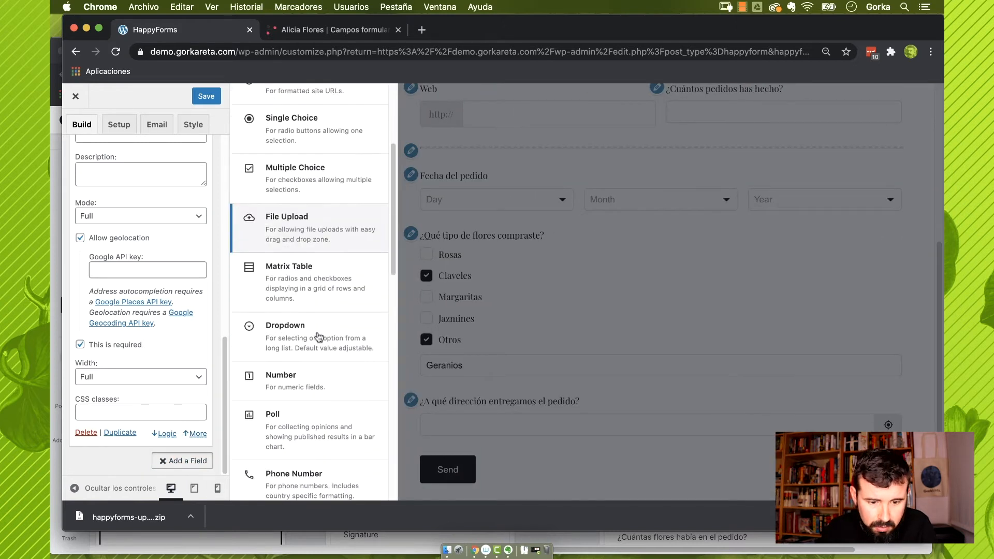
pyautogui.click(321, 335)
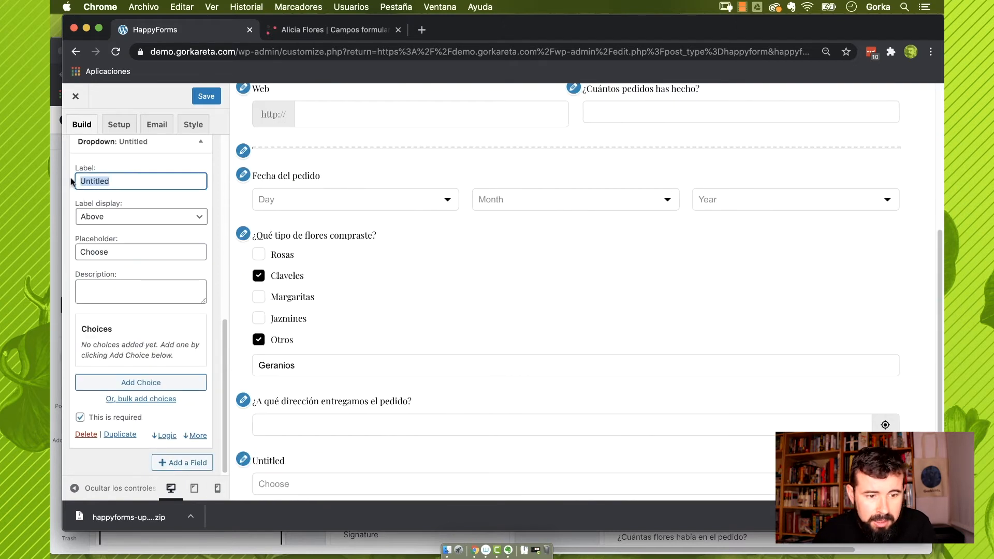
pyautogui.write('¿')
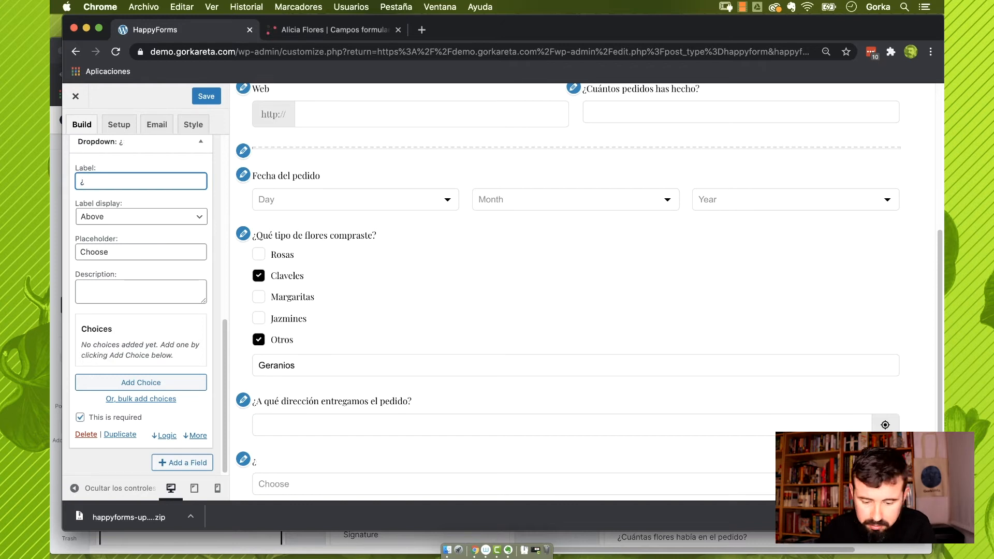
pyautogui.write('Dn qué floris')
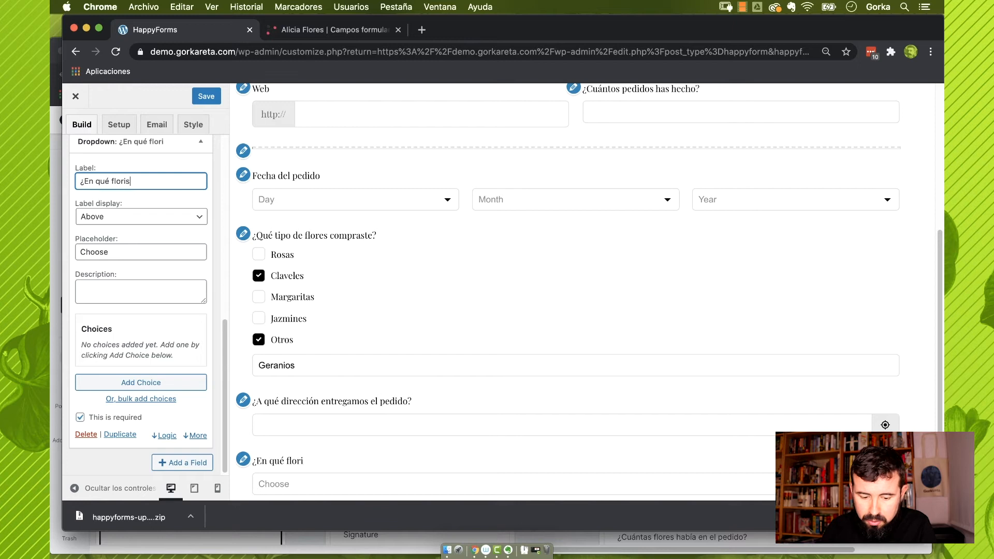
pyautogui.write('tería hist')
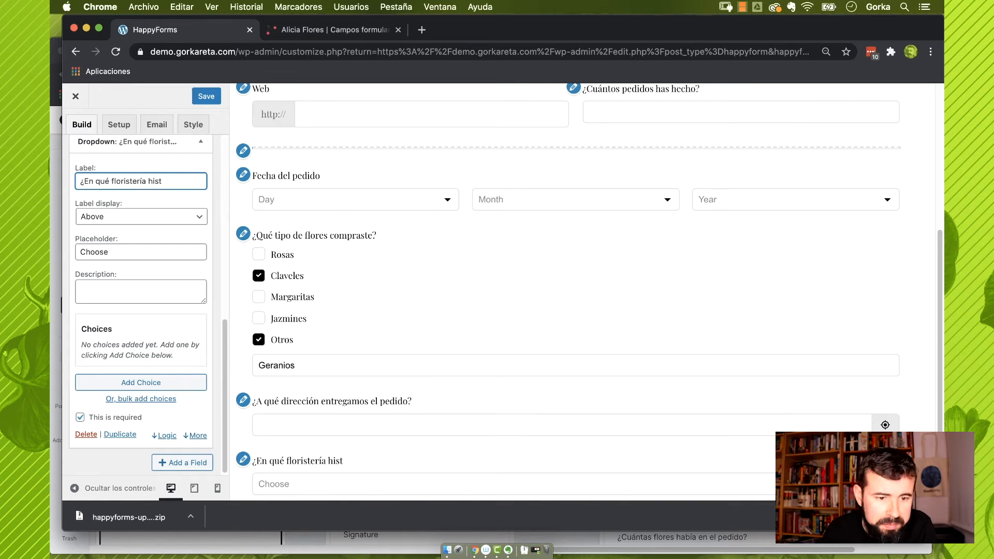
pyautogui.press('BackSpace')
pyautogui.press('BackSpace')
pyautogui.write('ciste el pedido?')
pyautogui.moveTo(113, 250); pyautogui.dragTo(49, 244)
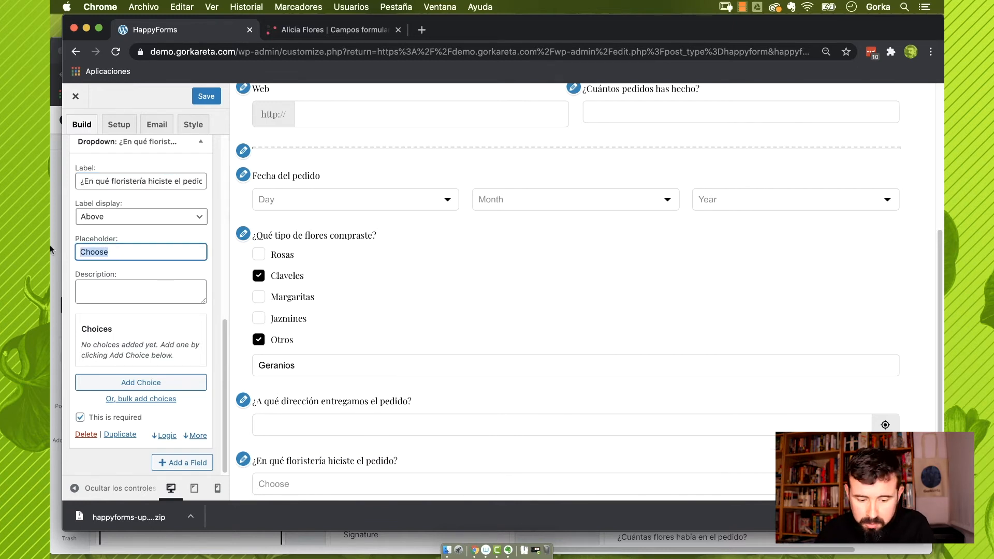
pyautogui.write('Elige una de')
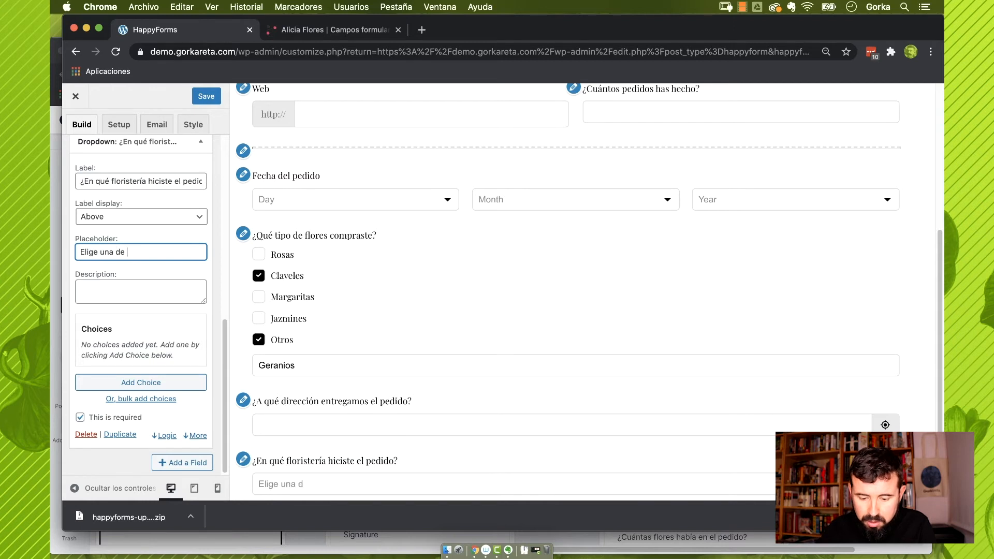
pyautogui.write(' nuestras flori')
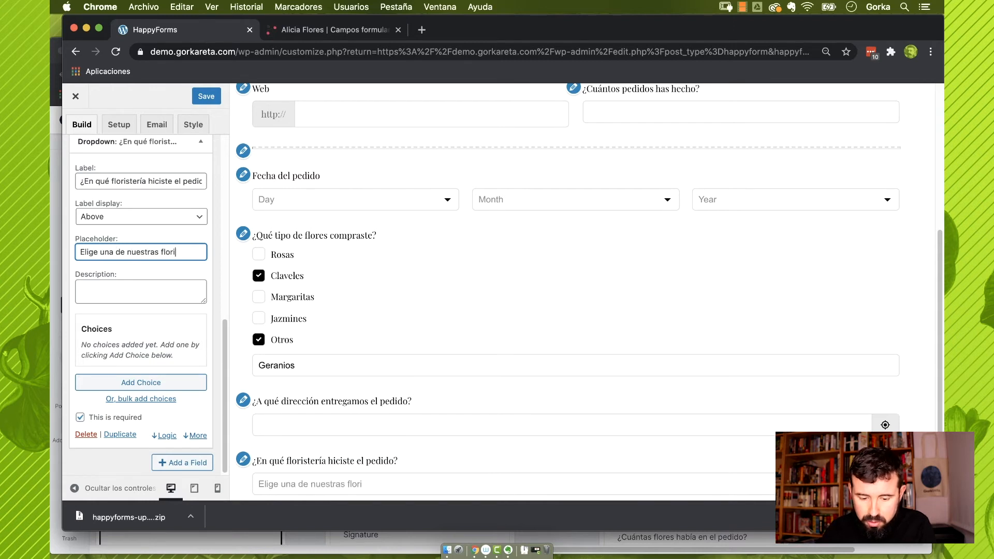
pyautogui.write('sterías')
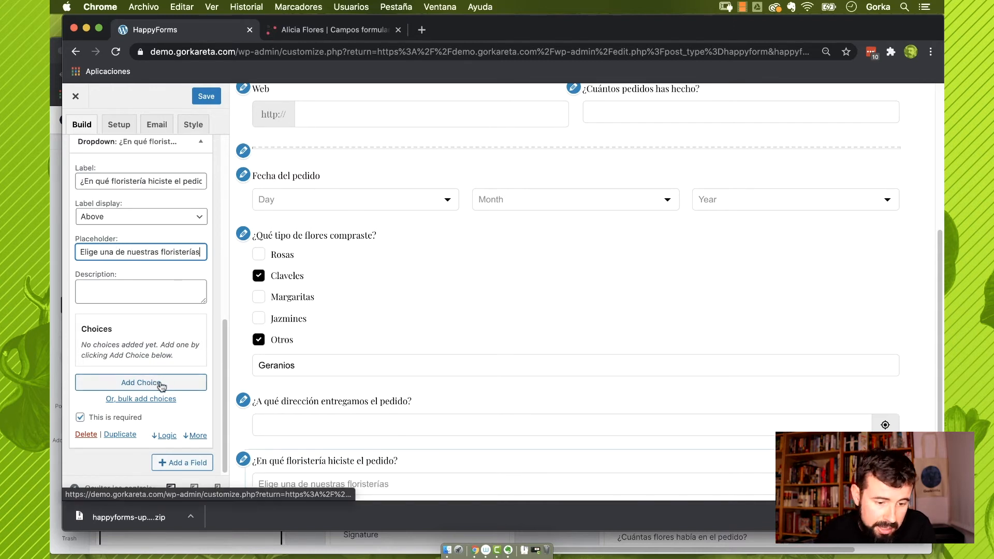
# Add shops Floristería Parque del Norte, Calle Mayor and Plaza de los Ingleses, and check the preview
pyautogui.click(164, 383)
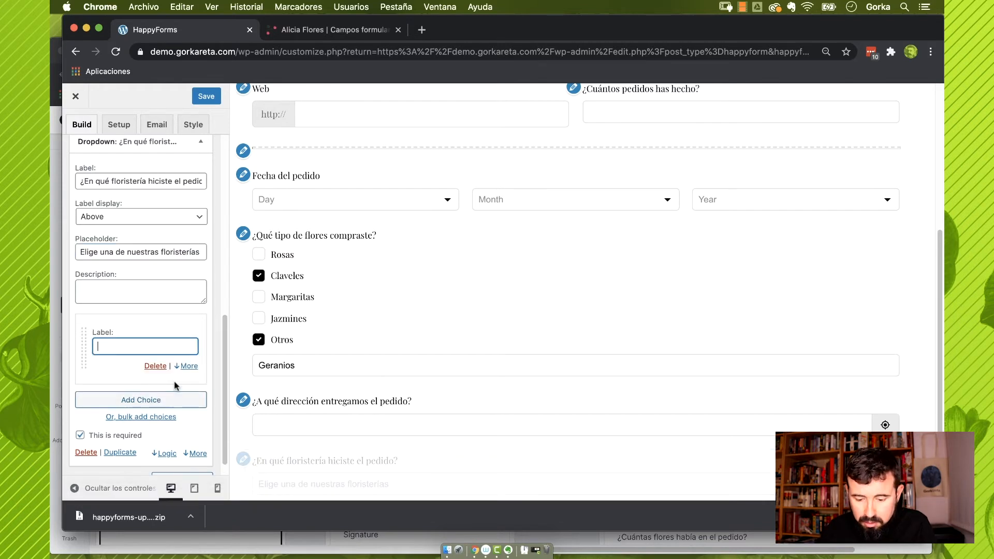
pyautogui.write('Floristería')
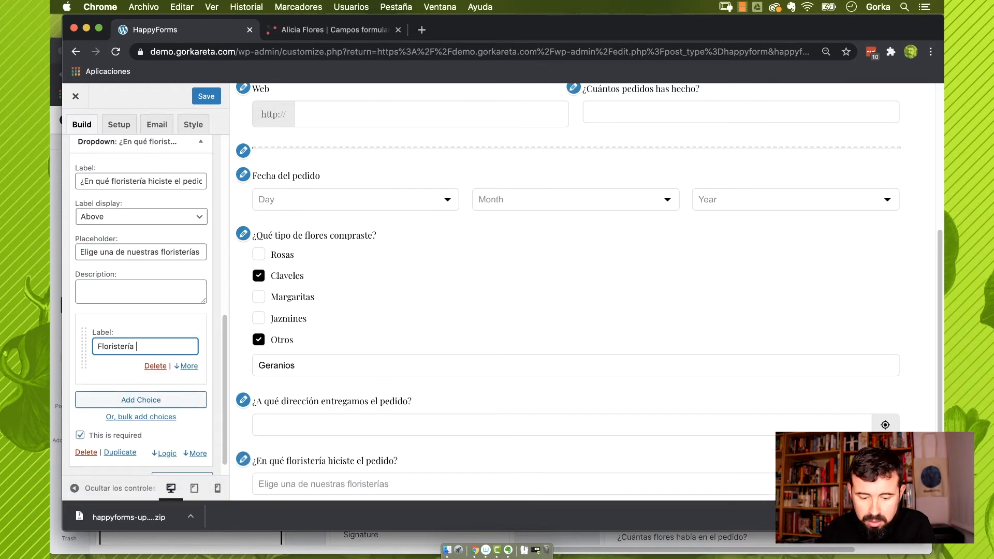
pyautogui.write(' Parque del Nor')
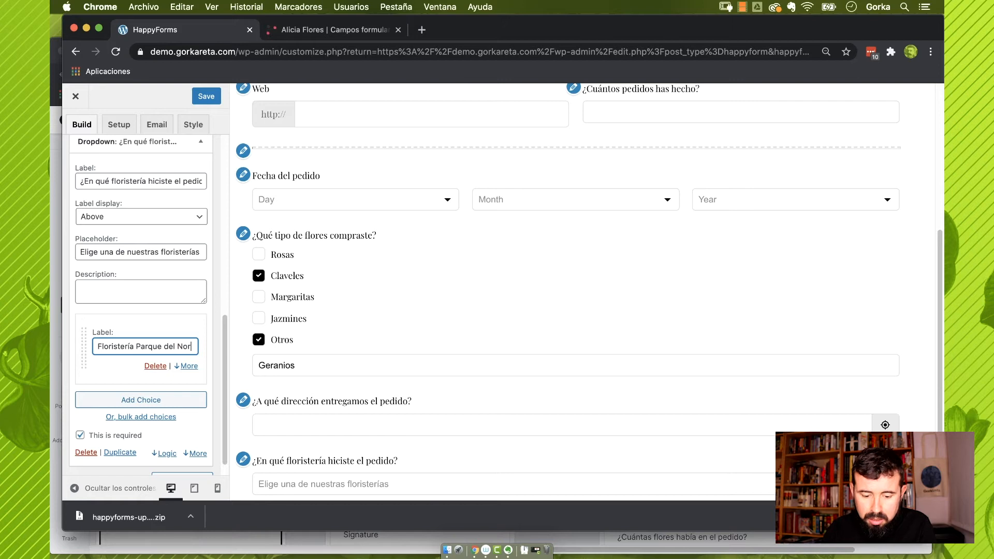
pyautogui.write('te')
pyautogui.click(163, 402)
pyautogui.write('Florister')
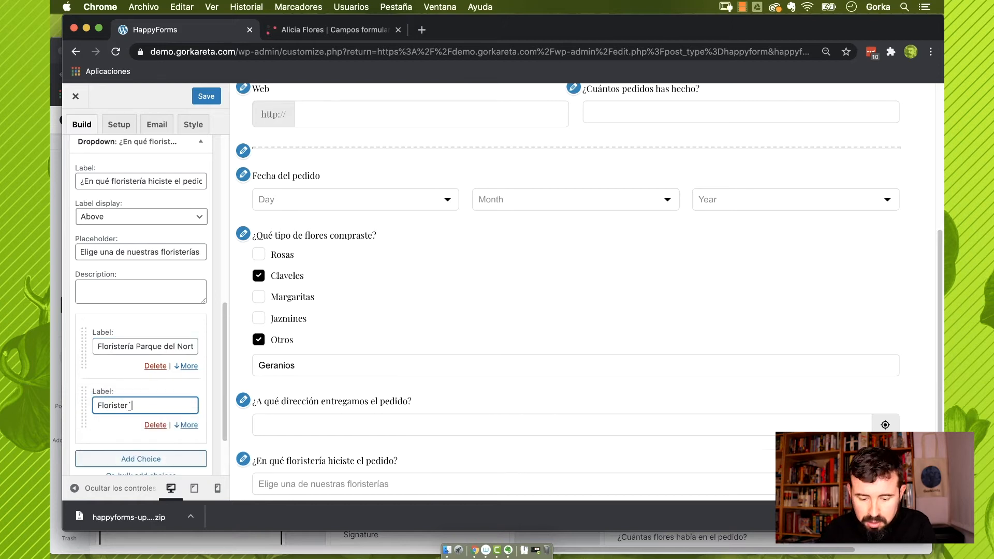
pyautogui.write('ía Calle M')
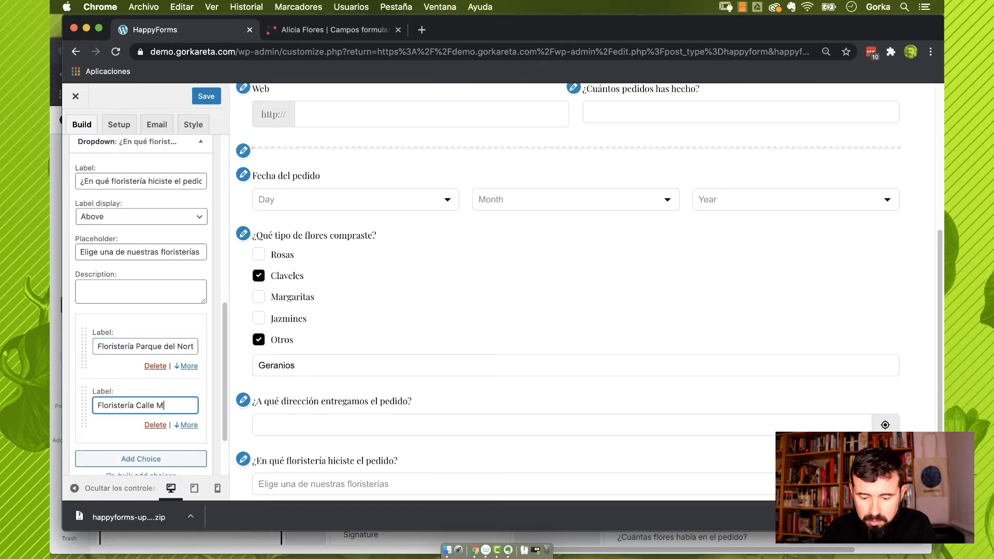
pyautogui.write('ayor')
pyautogui.press('Return')
pyautogui.write('Floristería Pla')
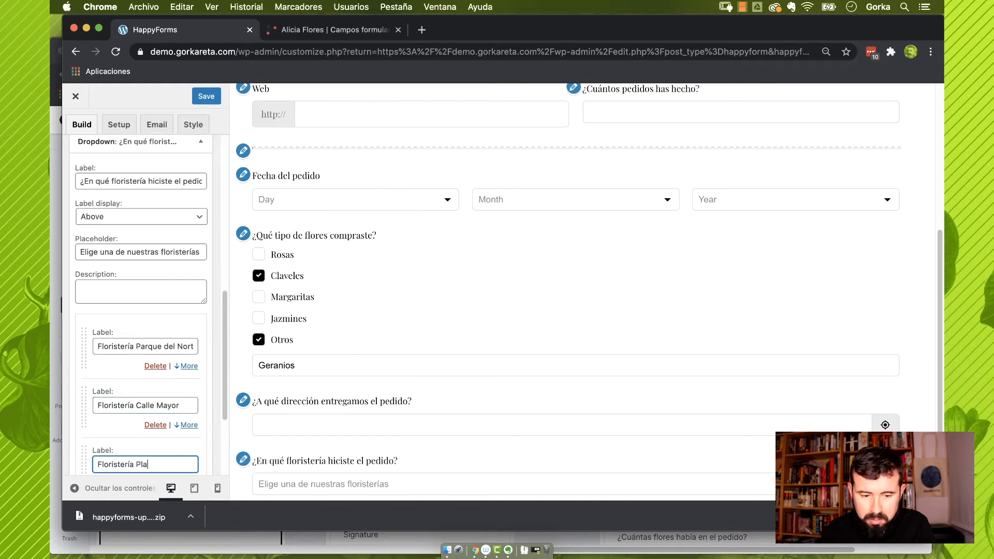
pyautogui.write('za de los I')
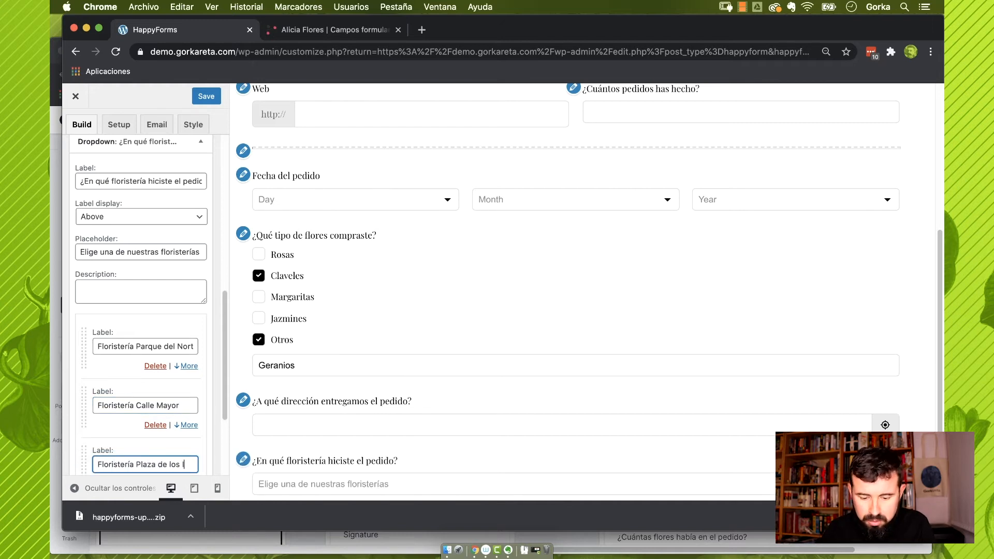
pyautogui.write('ngleses')
pyautogui.click(404, 402)
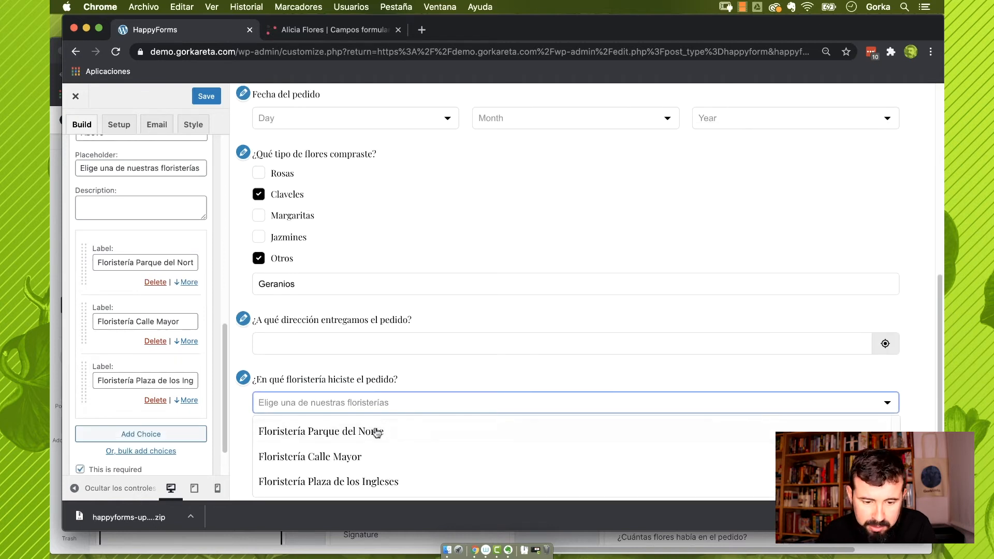
pyautogui.click(433, 378)
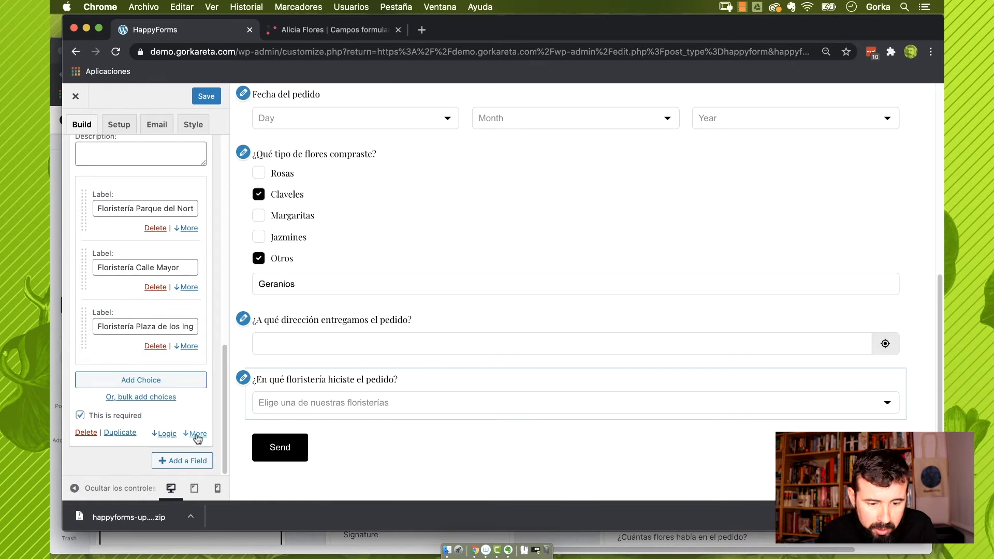
# Make the florist dropdown searchable and test a search for 'in'
pyautogui.click(197, 435)
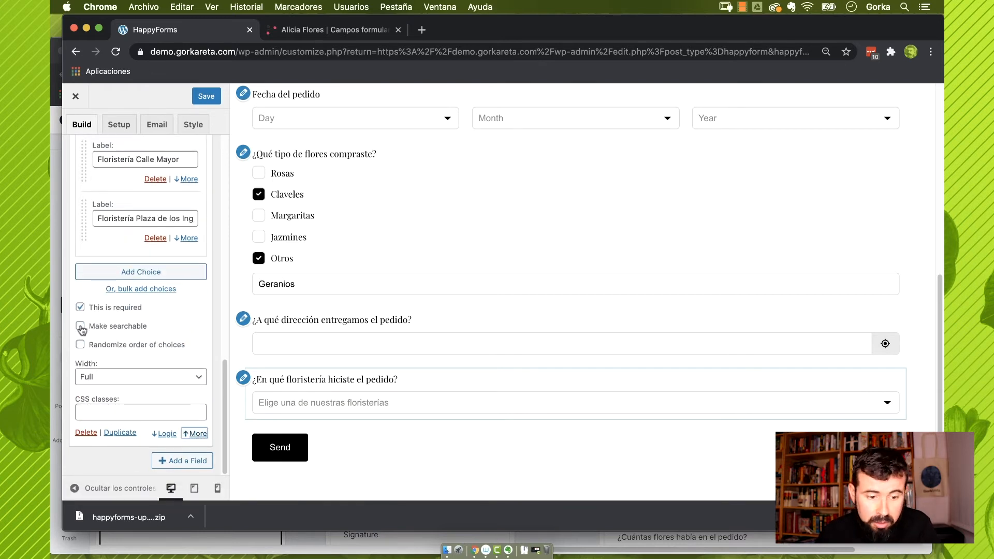
pyautogui.click(80, 327)
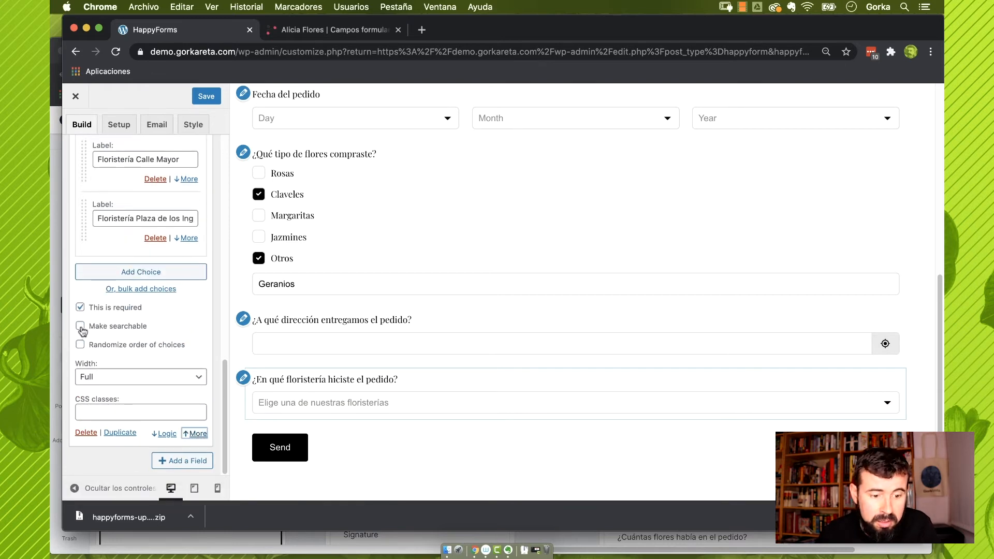
pyautogui.click(336, 406)
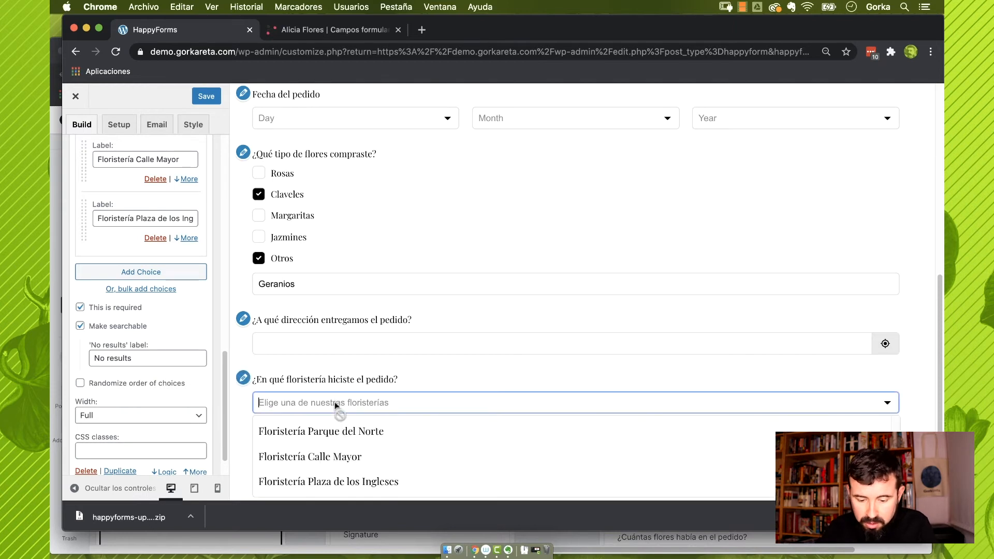
pyautogui.write('ing')
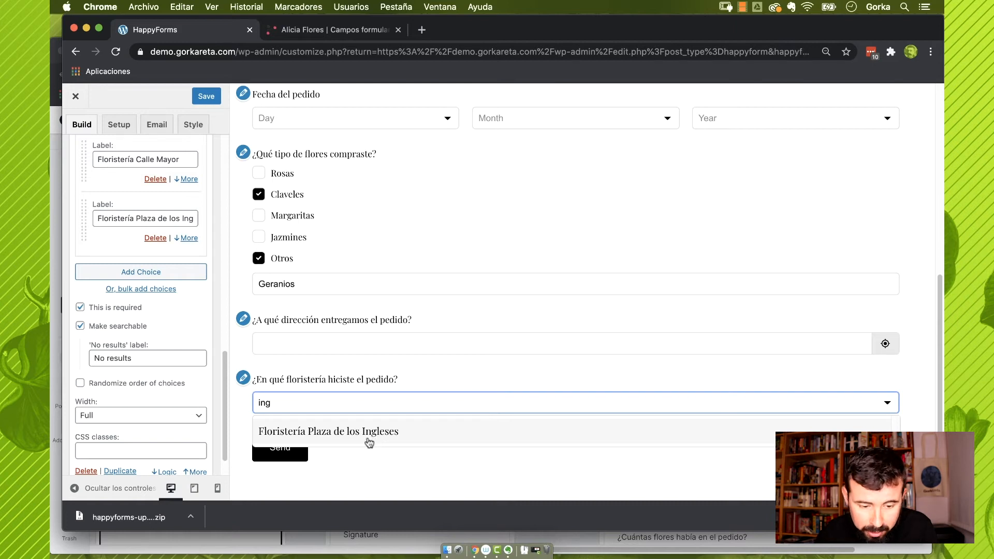
pyautogui.click(338, 479)
# Set the no-results message to 'No hay resultados' and test it with an unmatched search
pyautogui.moveTo(153, 358); pyautogui.dragTo(53, 355)
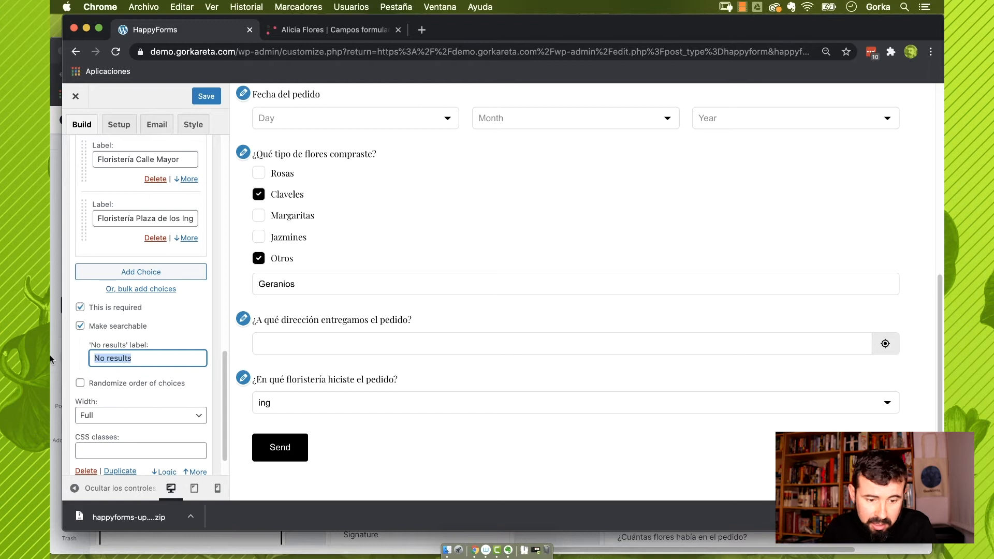
pyautogui.write('N')
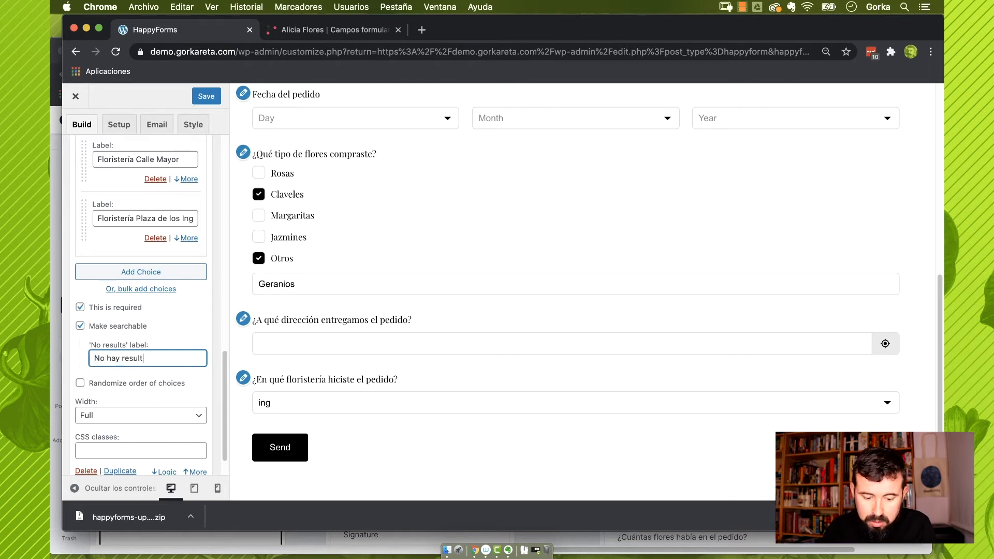
pyautogui.click(332, 403)
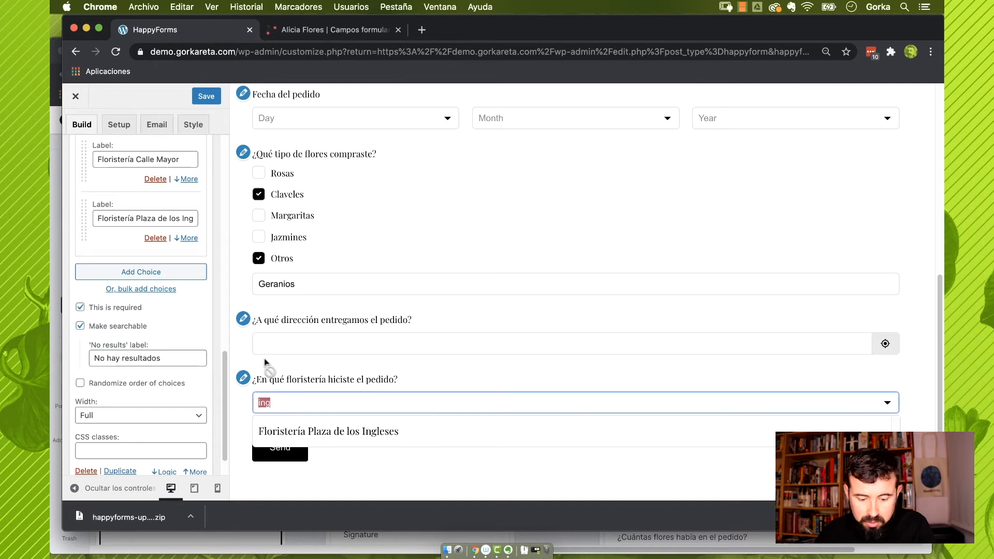
pyautogui.write('csdcsdf')
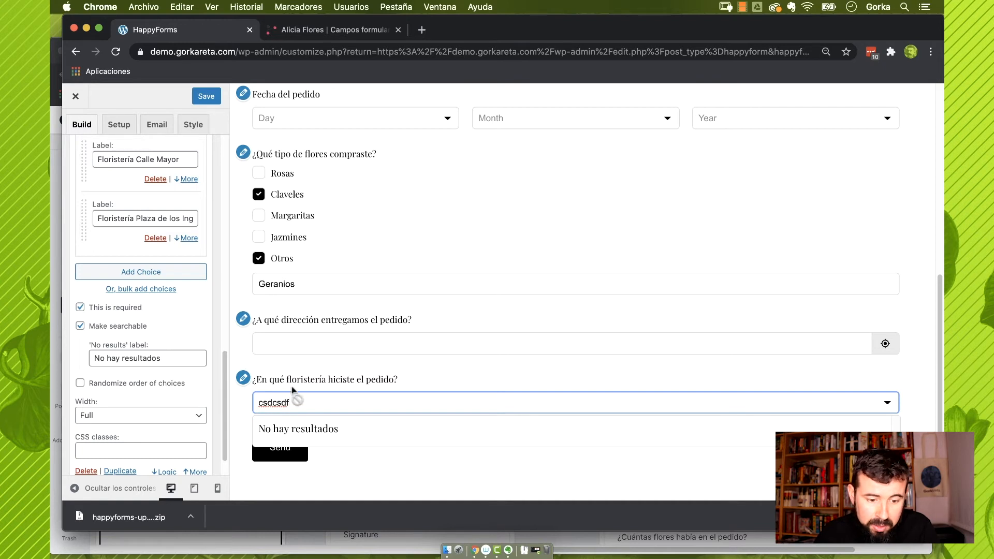
pyautogui.scroll(-2, 136, 409)
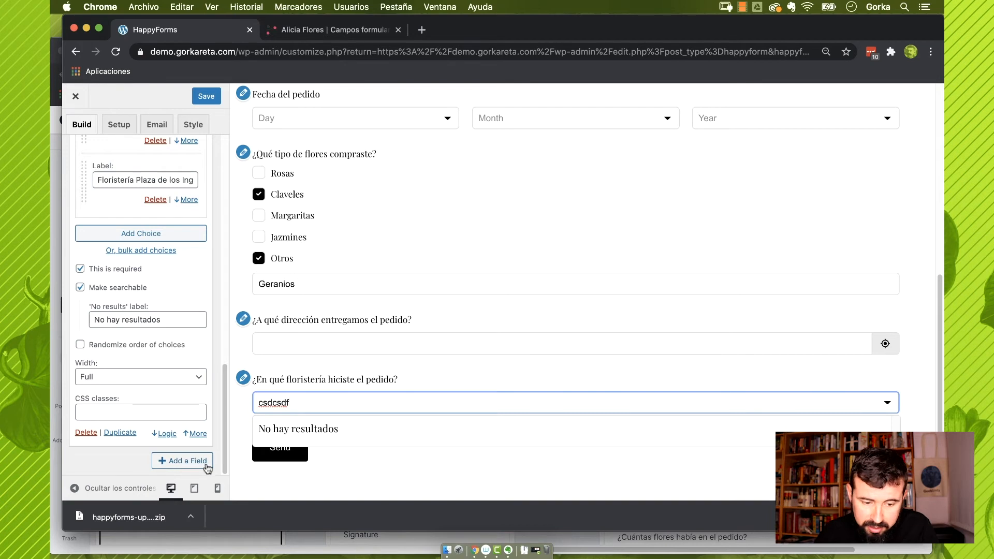
pyautogui.click(243, 430)
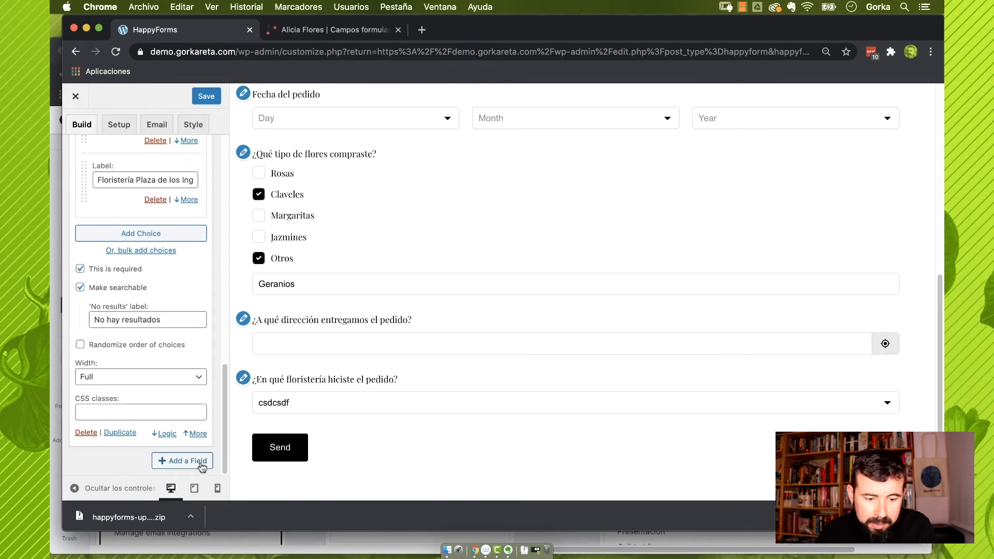
# Add a slider scale question labelled '¿Cuántas flores había en tu pedido?'
pyautogui.click(193, 463)
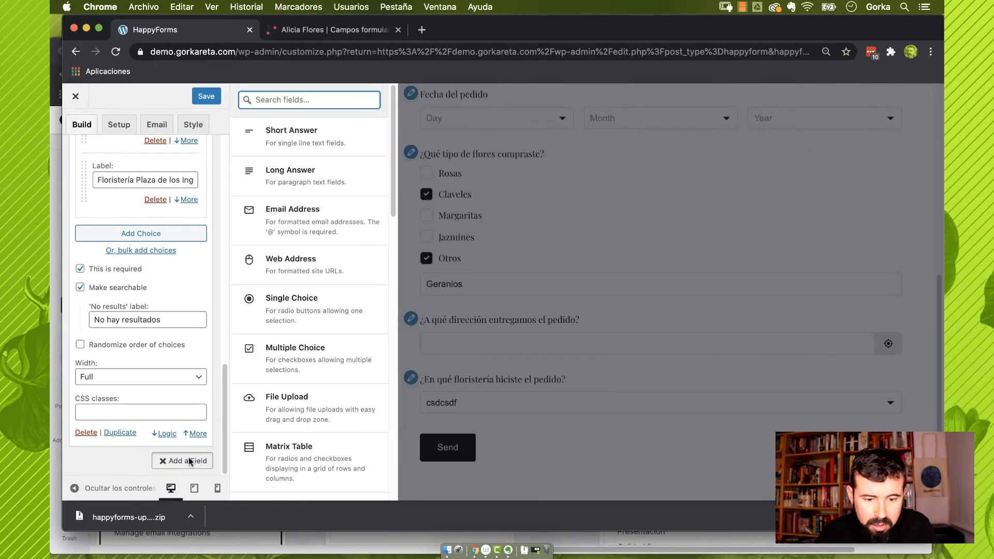
pyautogui.scroll(-7, 313, 365)
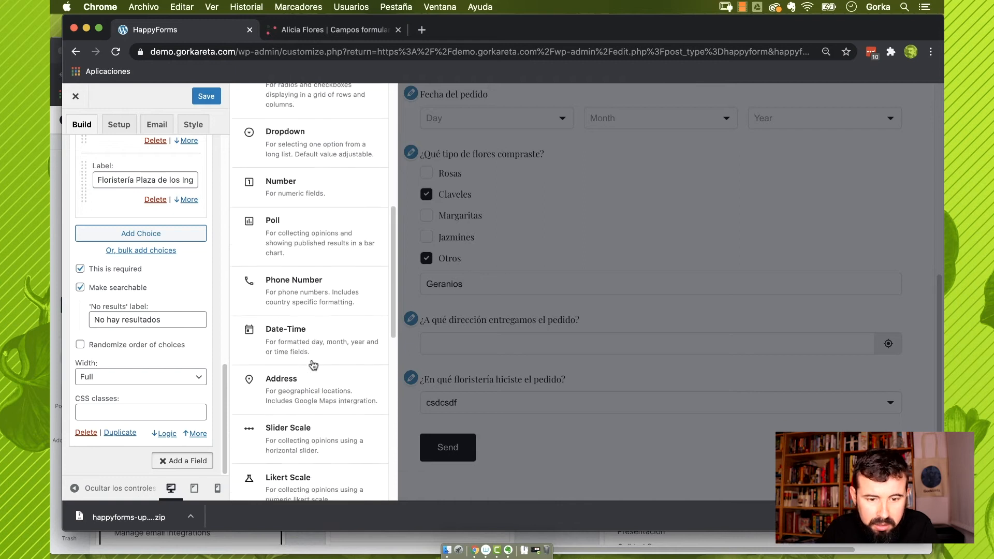
pyautogui.click(288, 365)
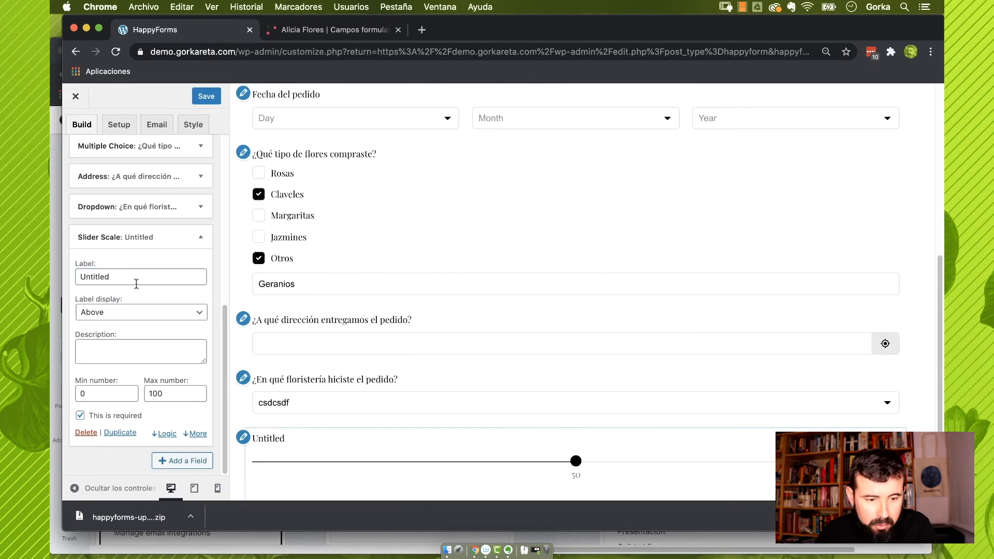
pyautogui.write('¿Cuántas flores')
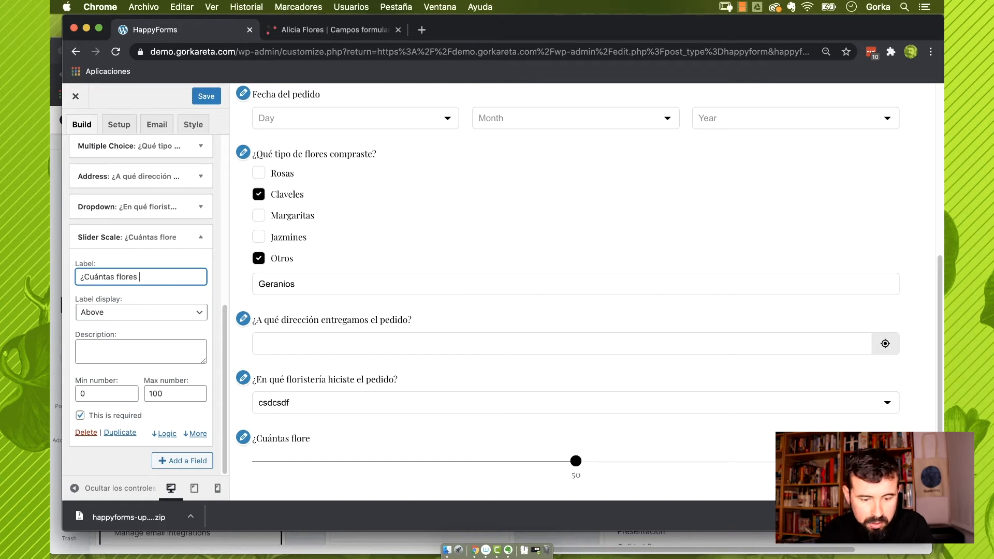
pyautogui.write(' hab´')
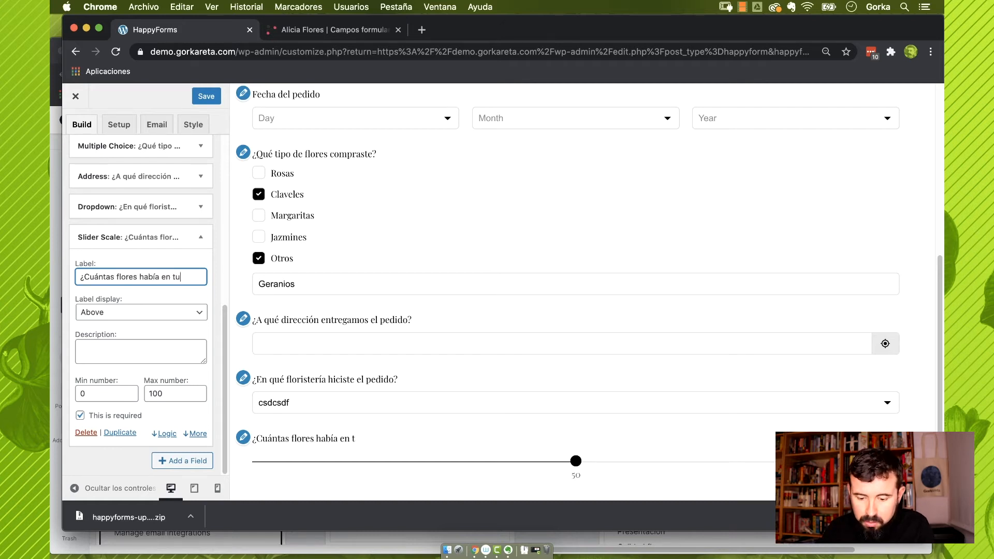
pyautogui.write('ía en tu peid')
pyautogui.press('BackSpace')
pyautogui.press('BackSpace')
pyautogui.write('dido?')
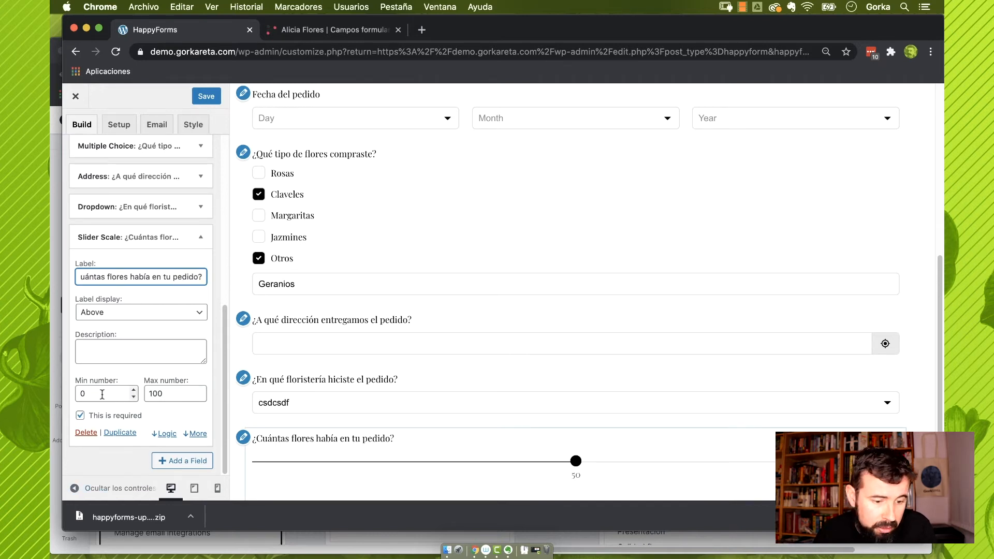
# Set the slider range to 1–50 and test it in the preview
pyautogui.moveTo(108, 393); pyautogui.dragTo(51, 394)
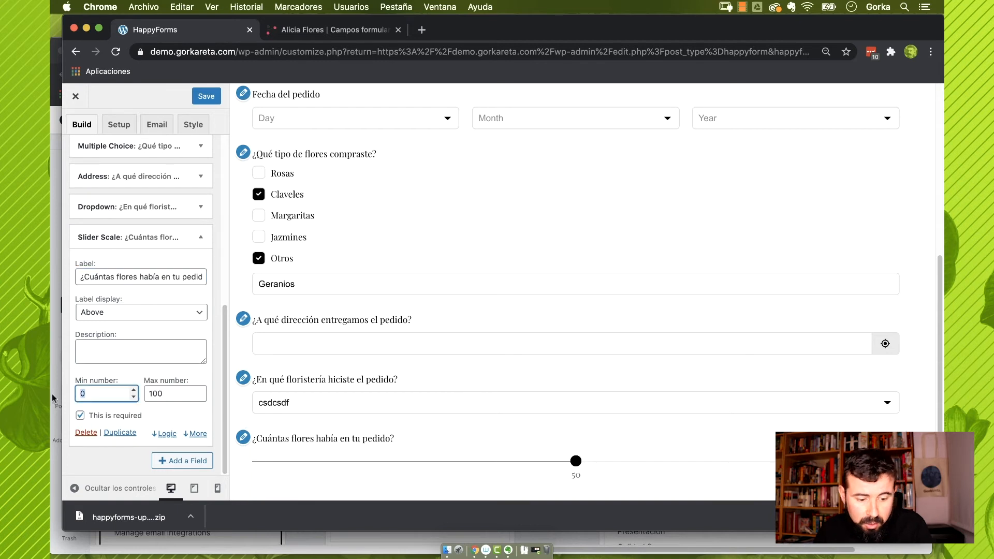
pyautogui.write('1')
pyautogui.moveTo(166, 396); pyautogui.dragTo(87, 374)
pyautogui.write('50')
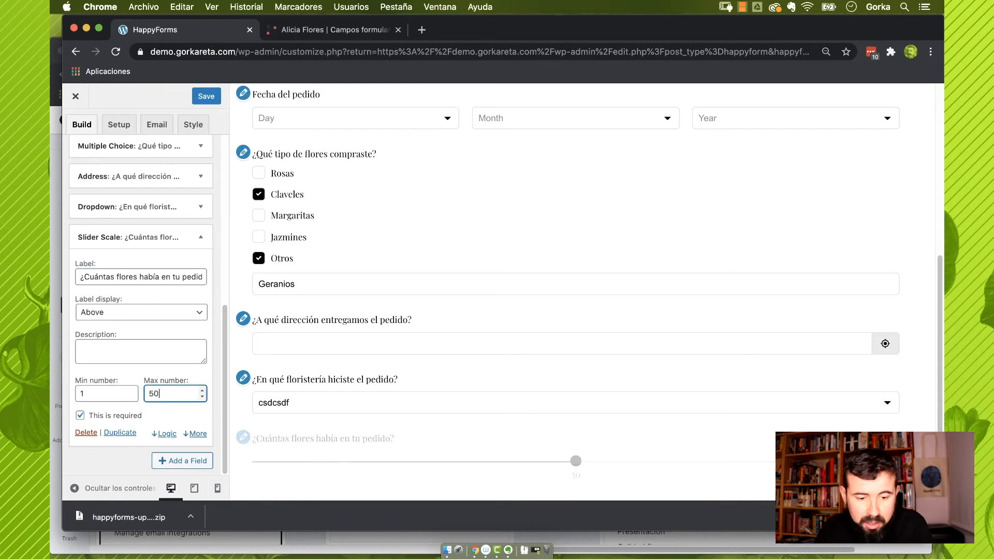
pyautogui.click(576, 458)
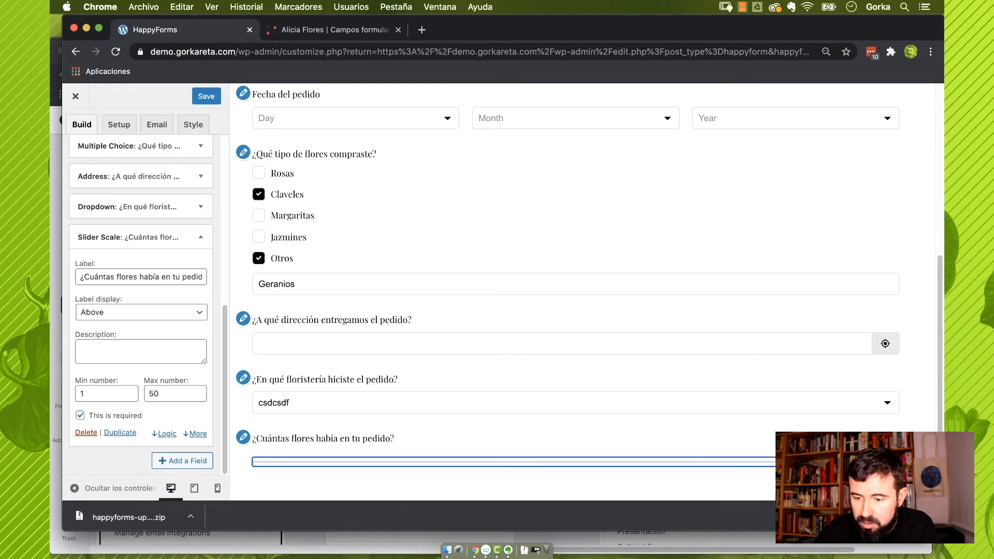
pyautogui.moveTo(808, 461); pyautogui.dragTo(454, 498)
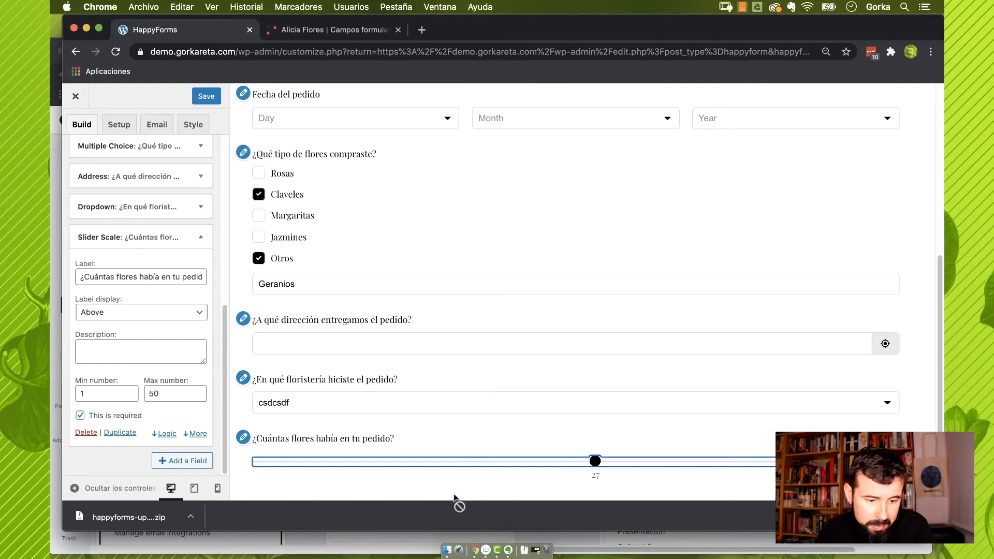
# Set the slider default to 12, end labels 1 and 50, and keep step 1
pyautogui.click(195, 434)
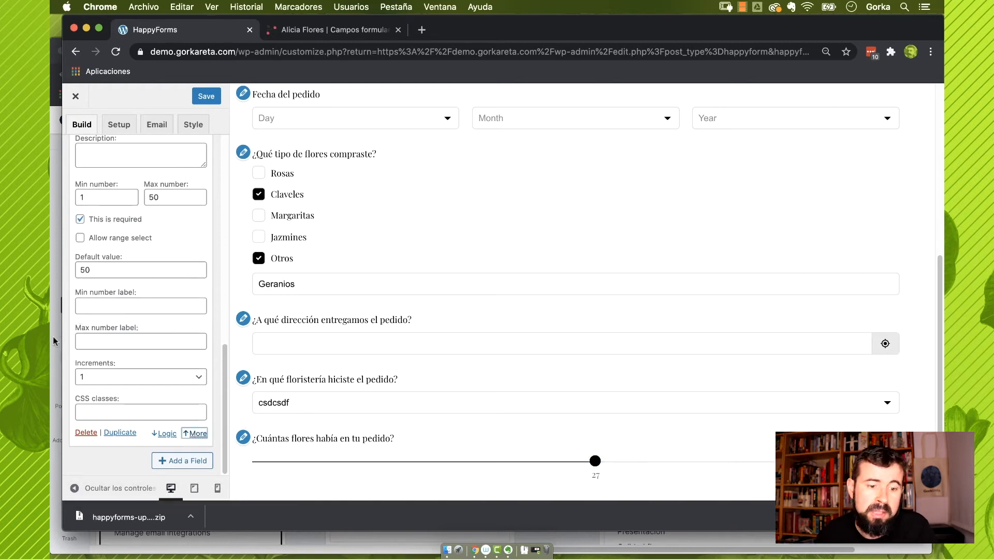
pyautogui.doubleClick(91, 270)
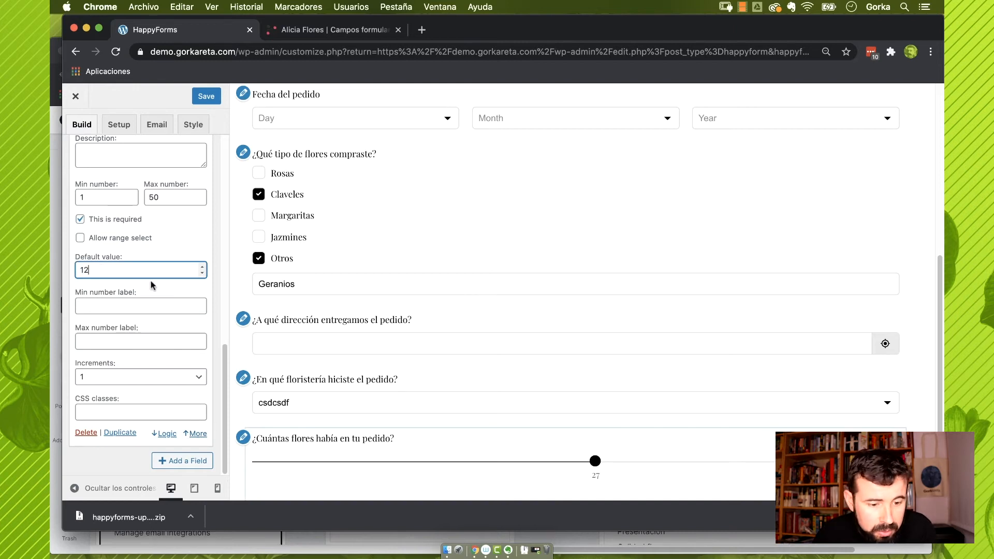
pyautogui.click(132, 309)
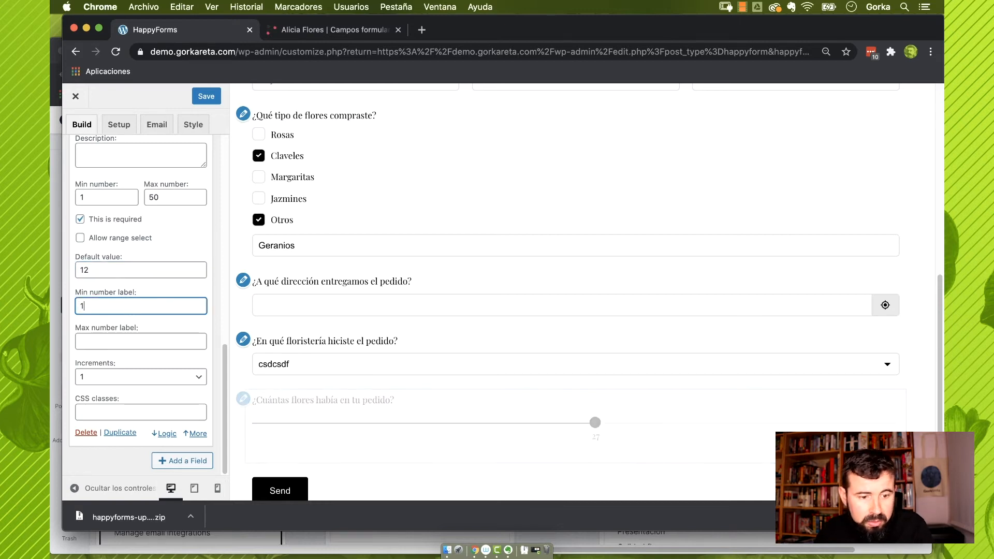
pyautogui.click(133, 340)
pyautogui.write('50')
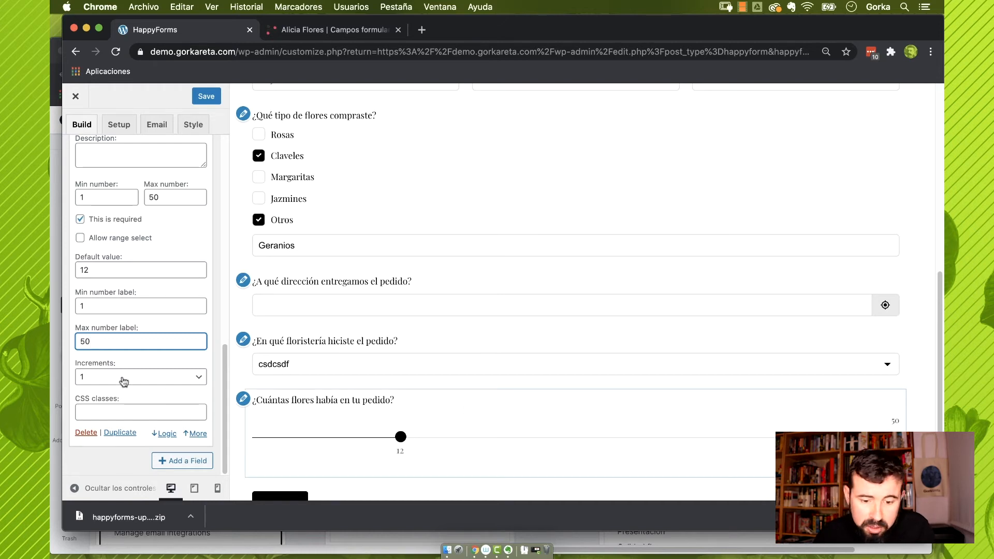
pyautogui.click(126, 379)
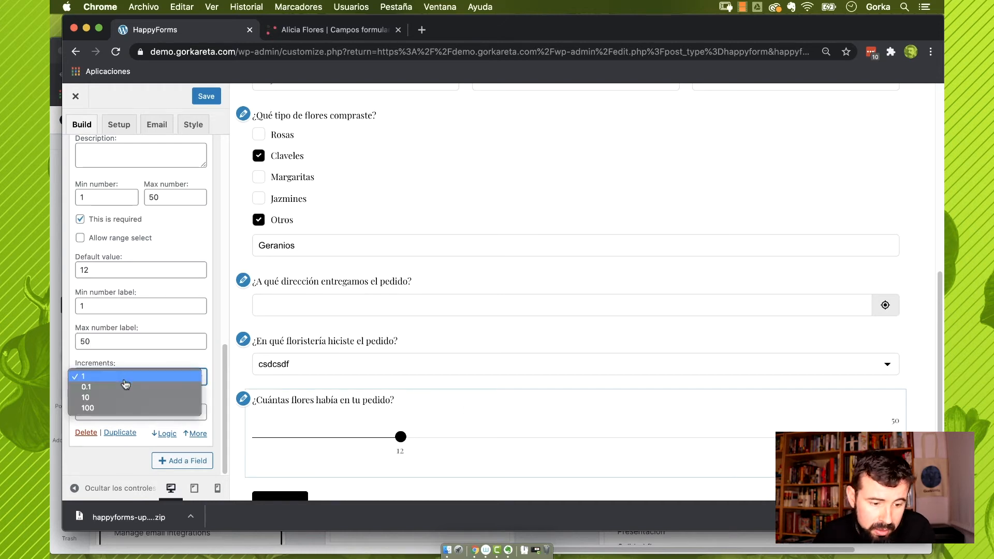
pyautogui.click(135, 354)
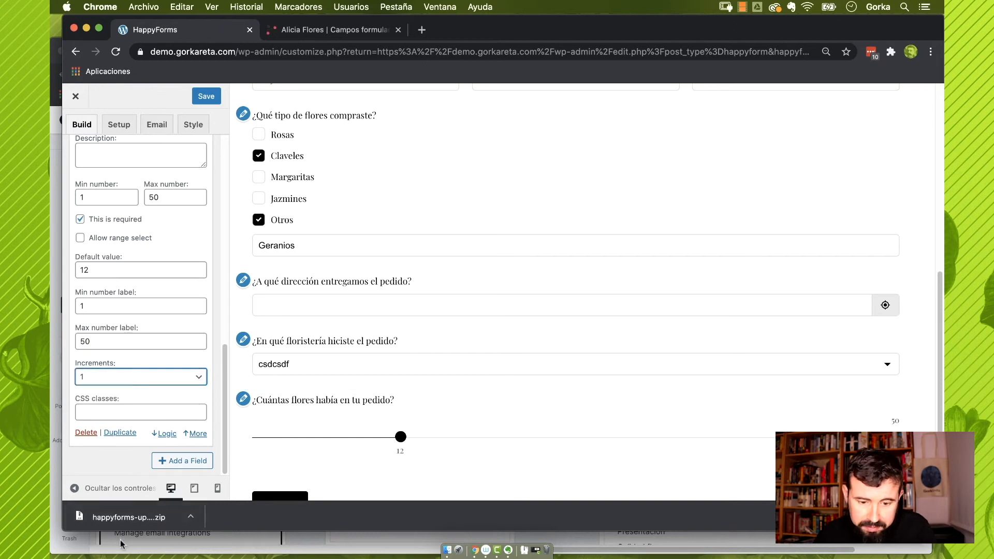
pyautogui.click(186, 465)
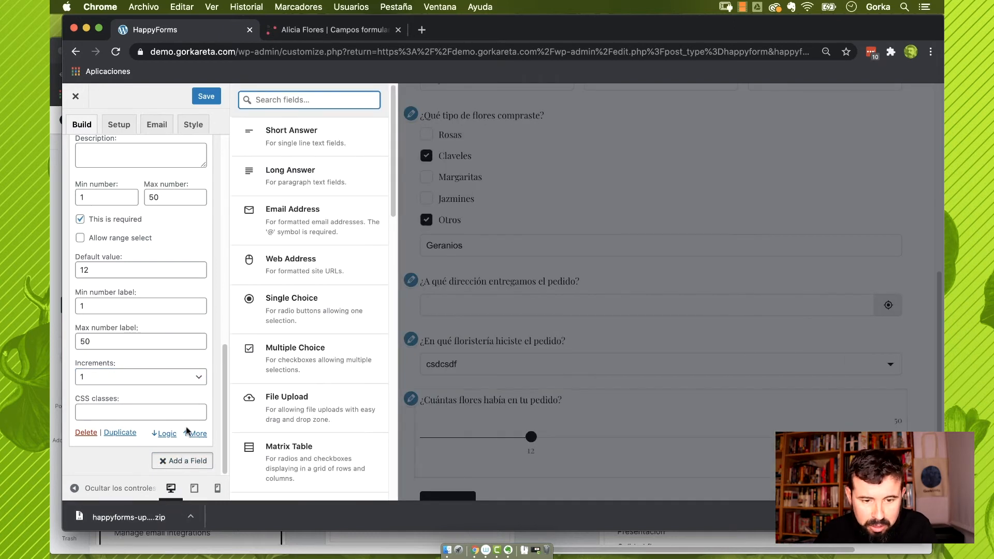
# Add a page break labelled 'Valoración del pedido'
pyautogui.scroll(-10, 328, 376)
pyautogui.click(297, 313)
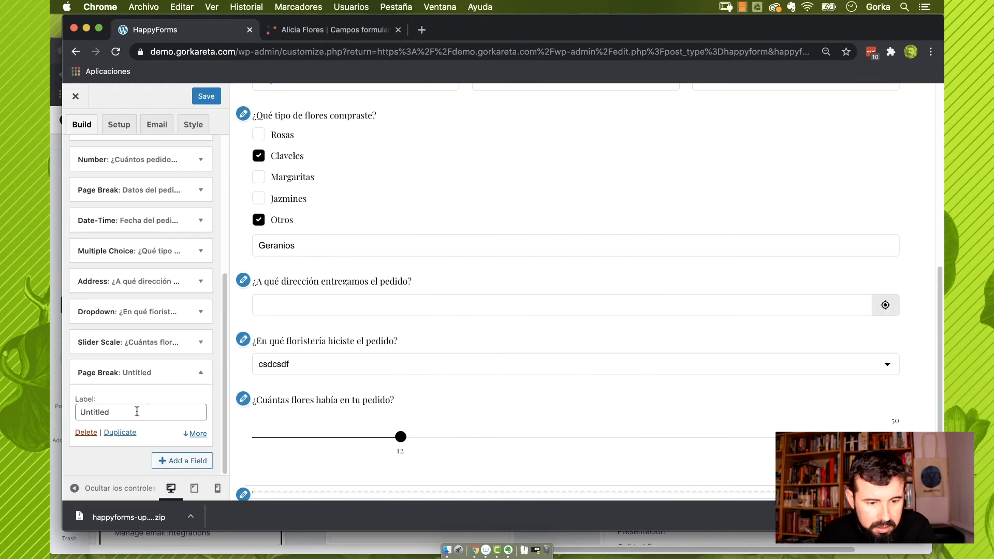
pyautogui.moveTo(114, 413); pyautogui.dragTo(52, 412)
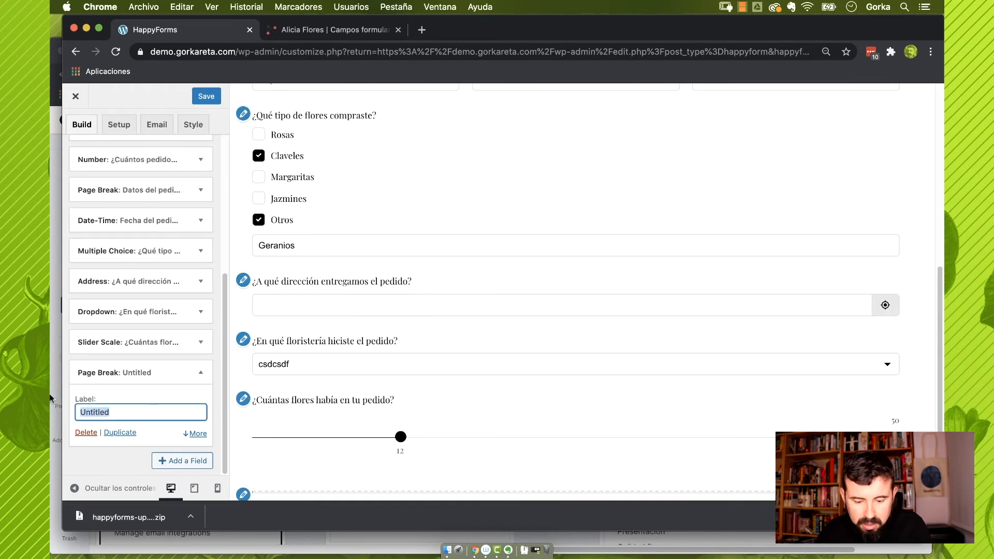
pyautogui.write('Valoración del pedido')
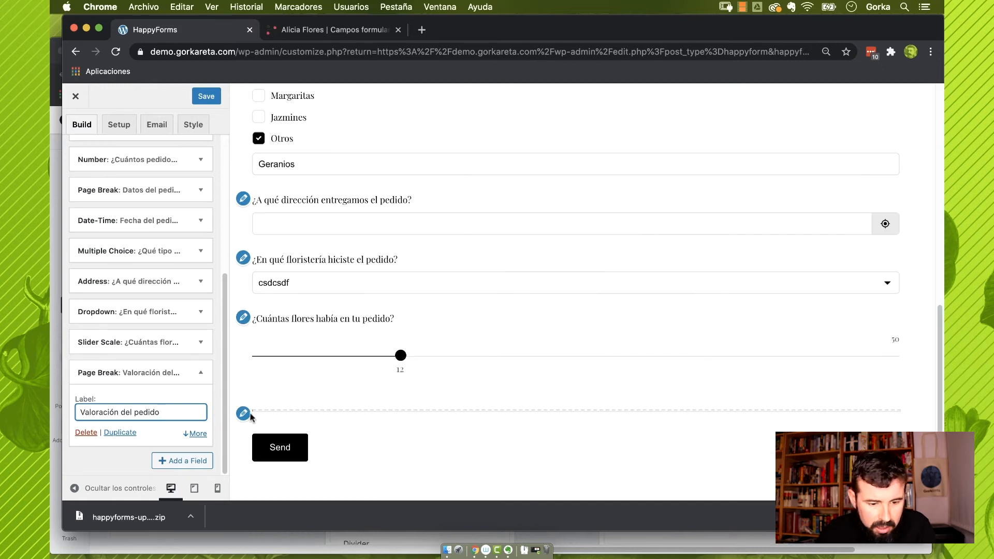
# Add a Matrix Table field labelled 'Valora tu pedido'
pyautogui.click(176, 460)
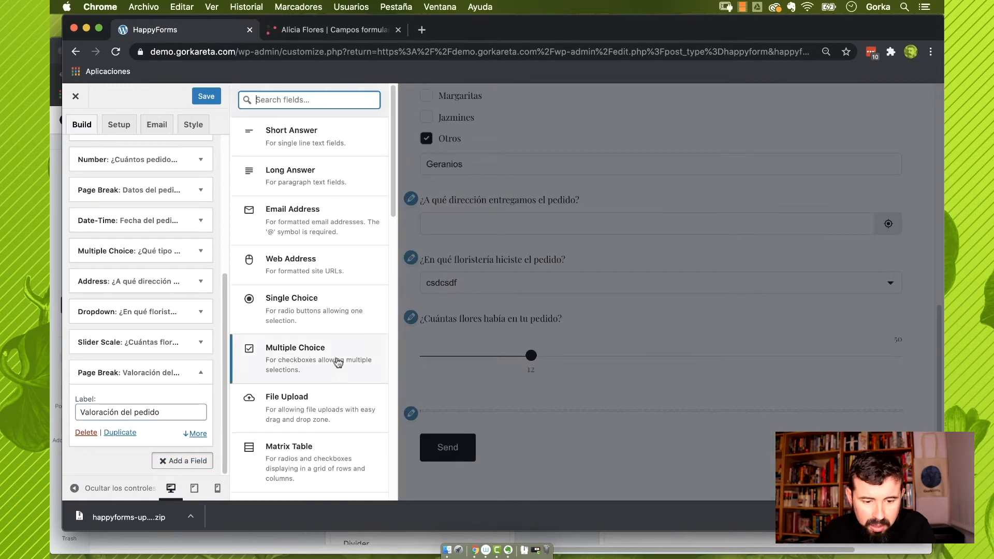
pyautogui.click(297, 459)
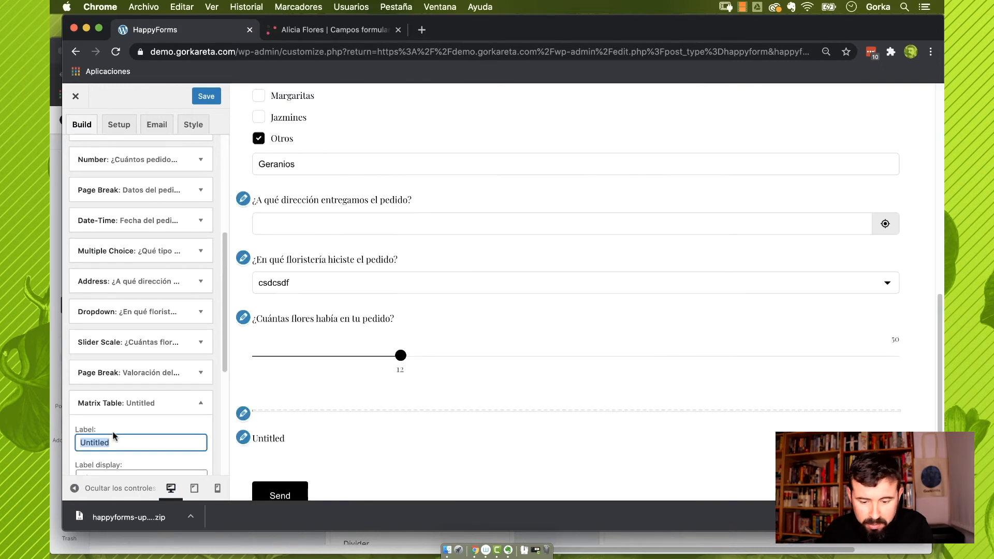
pyautogui.write('Valo')
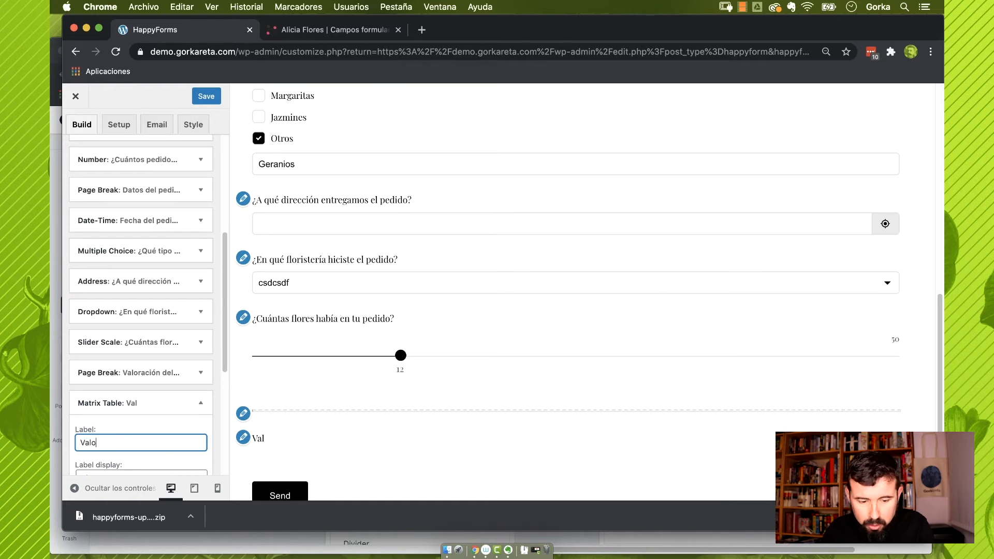
pyautogui.write('ra tu pedido')
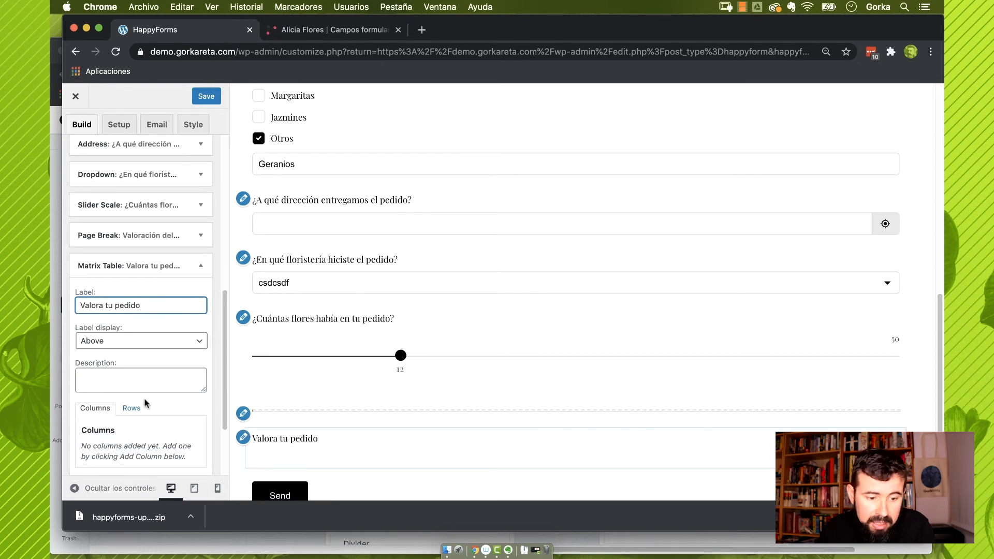
pyautogui.scroll(-3, 137, 405)
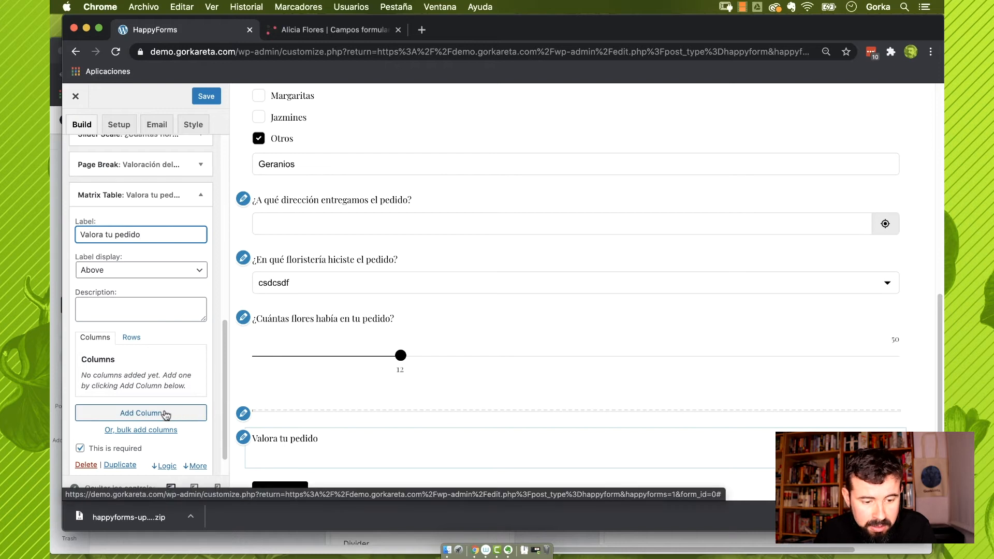
# Give the matrix five columns numbered 1, 2, 3, 4 and 5
pyautogui.click(166, 415)
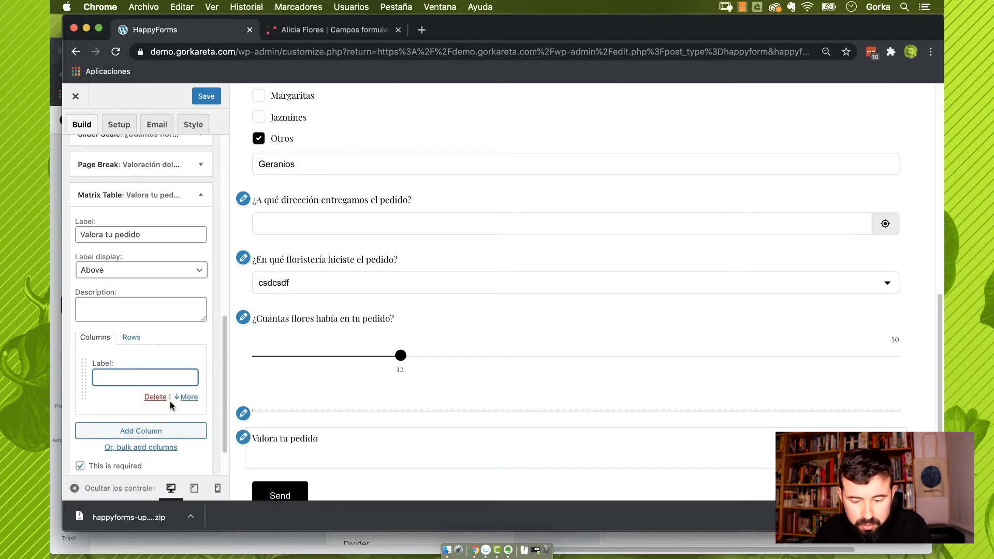
pyautogui.write('1')
pyautogui.click(156, 433)
pyautogui.write('2')
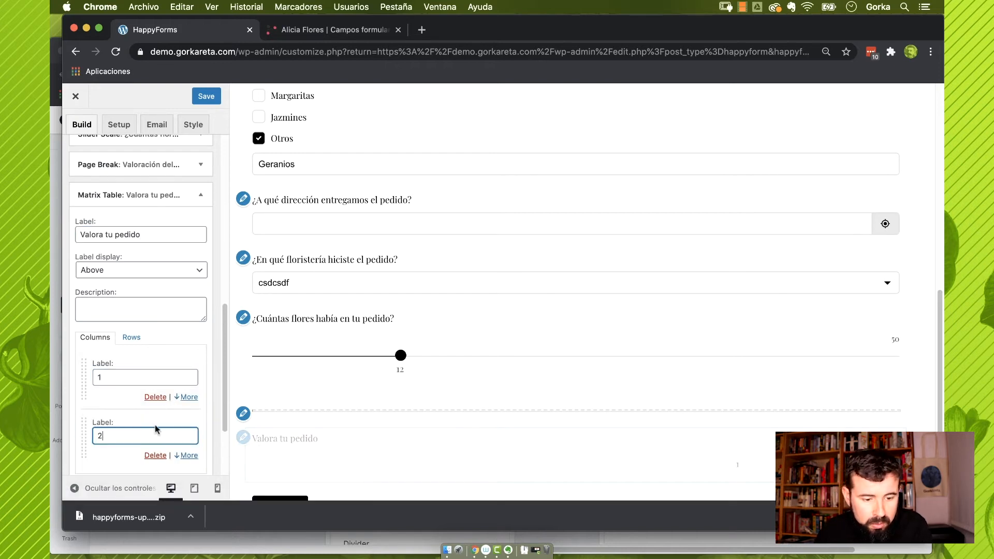
pyautogui.scroll(-3, 156, 429)
pyautogui.click(180, 417)
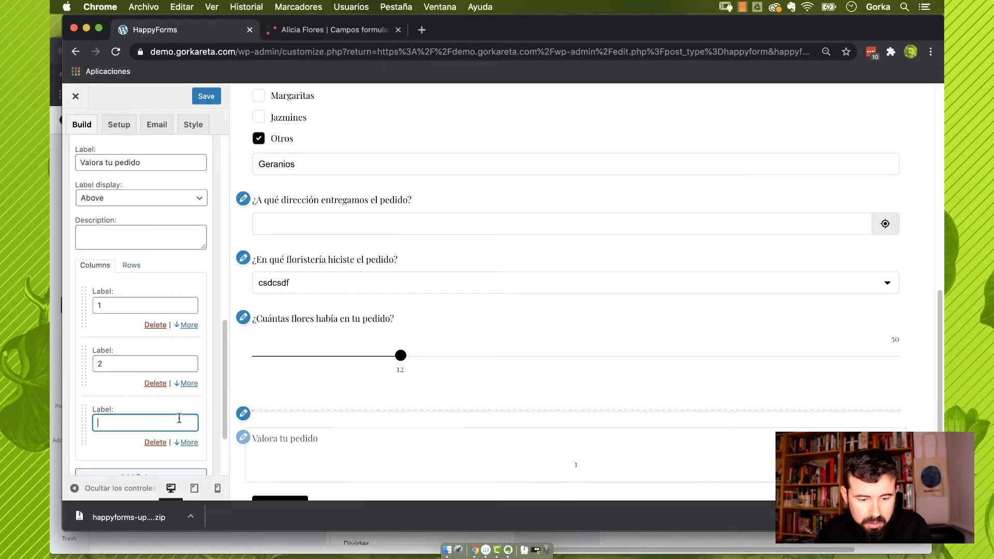
pyautogui.write('3')
pyautogui.scroll(-3, 176, 428)
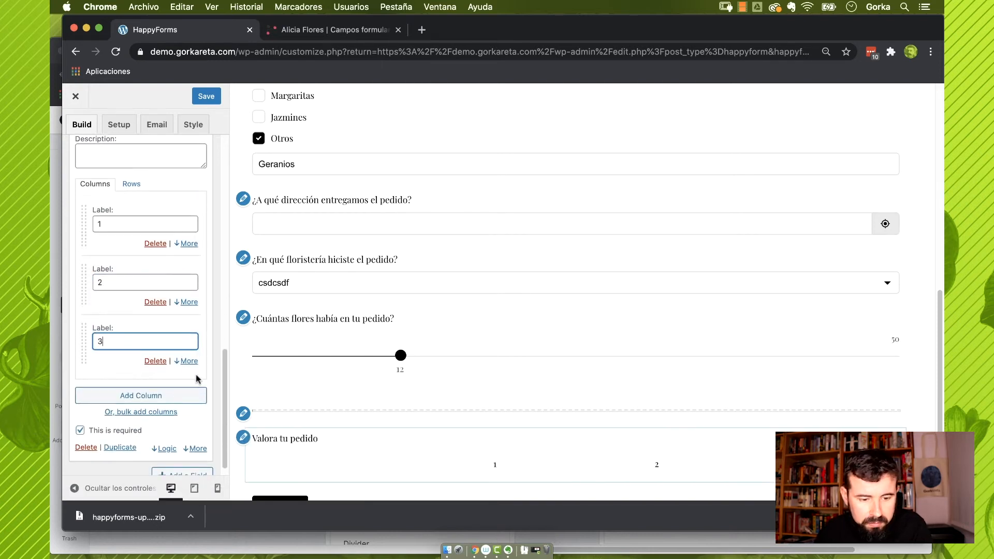
pyautogui.click(187, 395)
pyautogui.write('4')
pyautogui.click(169, 454)
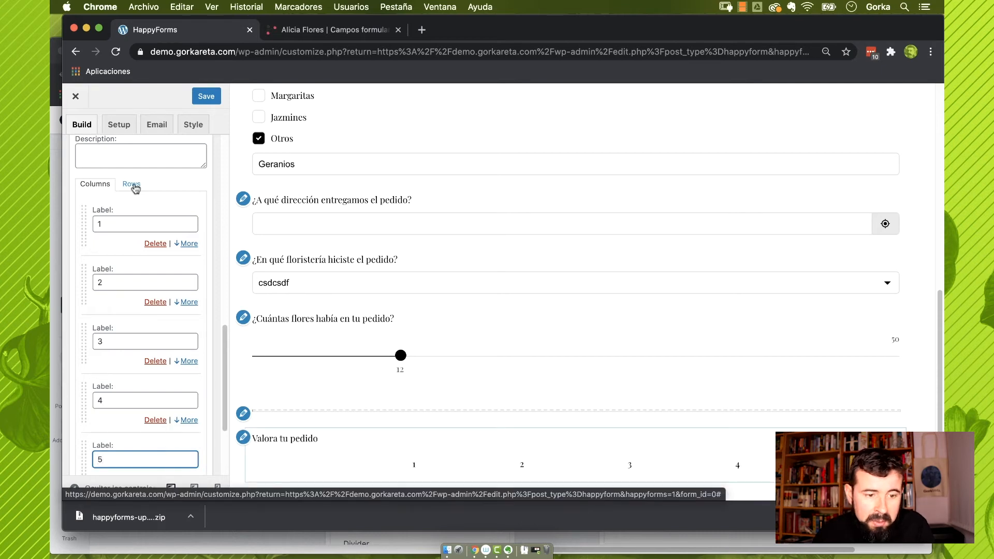
# Add matrix rows Entrega, Presentación, Flores and Rapidez
pyautogui.click(132, 187)
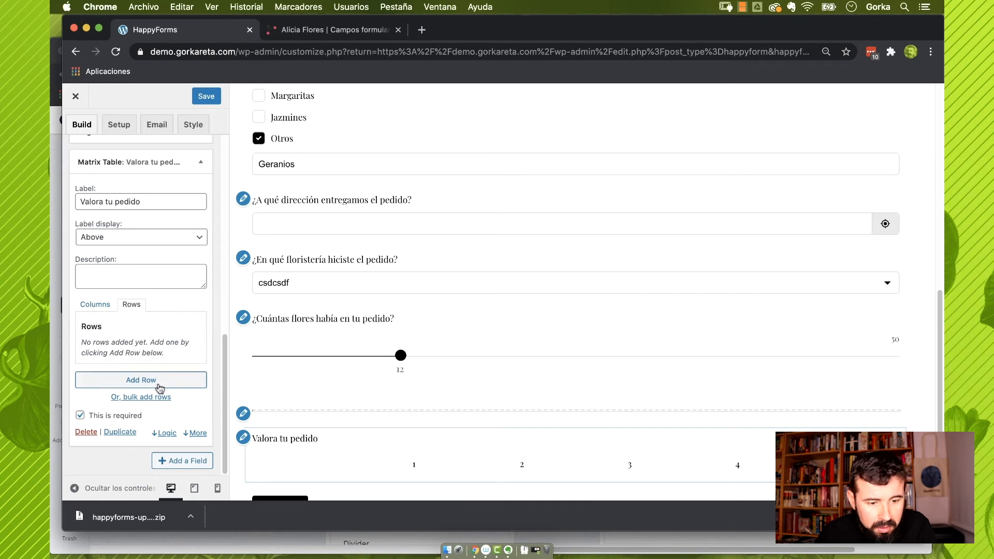
pyautogui.click(159, 381)
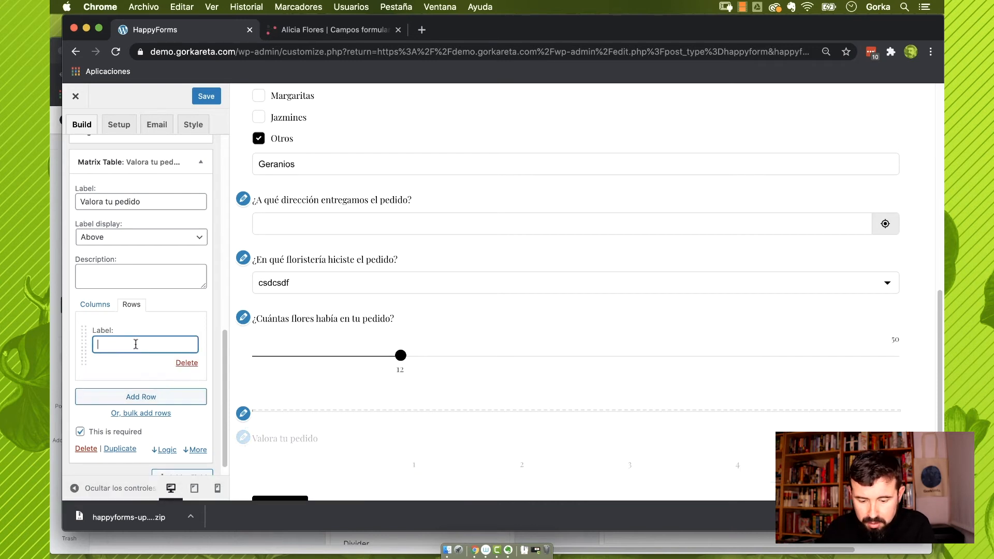
pyautogui.write('Entreg')
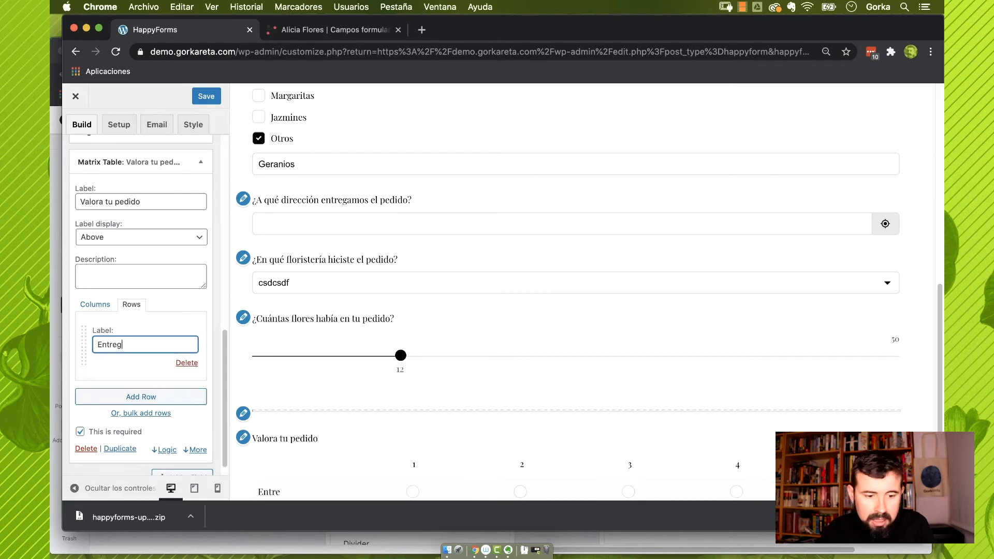
pyautogui.write('a')
pyautogui.click(151, 401)
pyautogui.write('Pres')
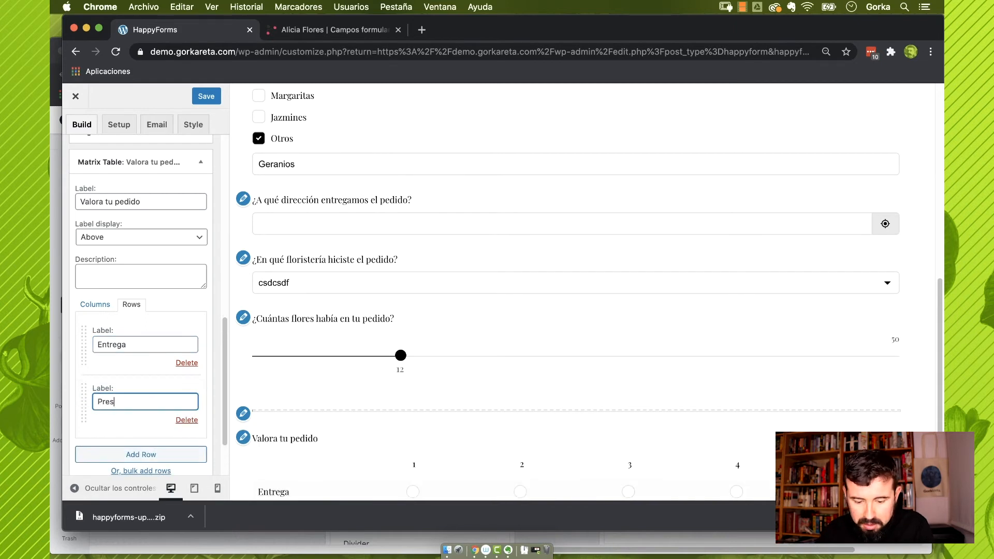
pyautogui.click(141, 455)
pyautogui.write('Flores')
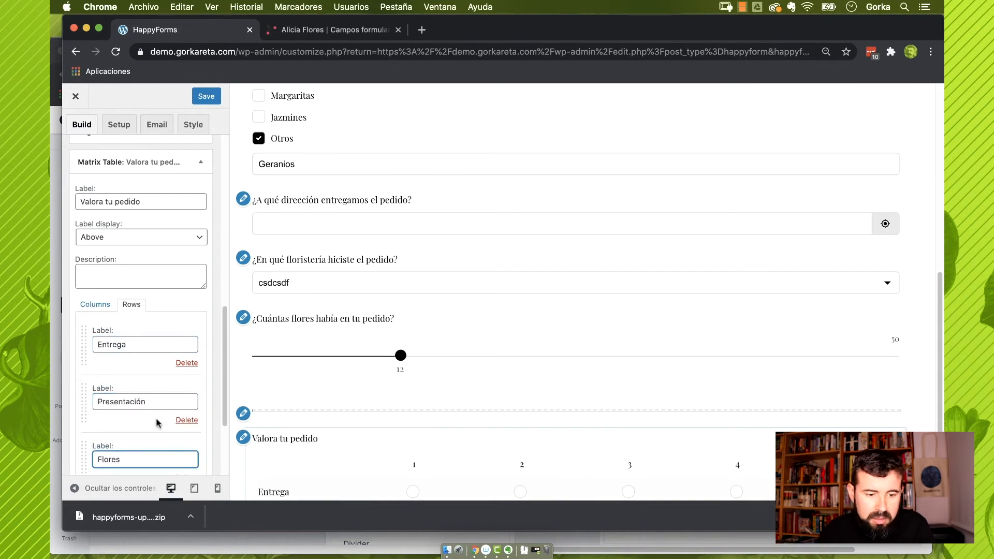
pyautogui.scroll(-2, 136, 439)
pyautogui.click(135, 439)
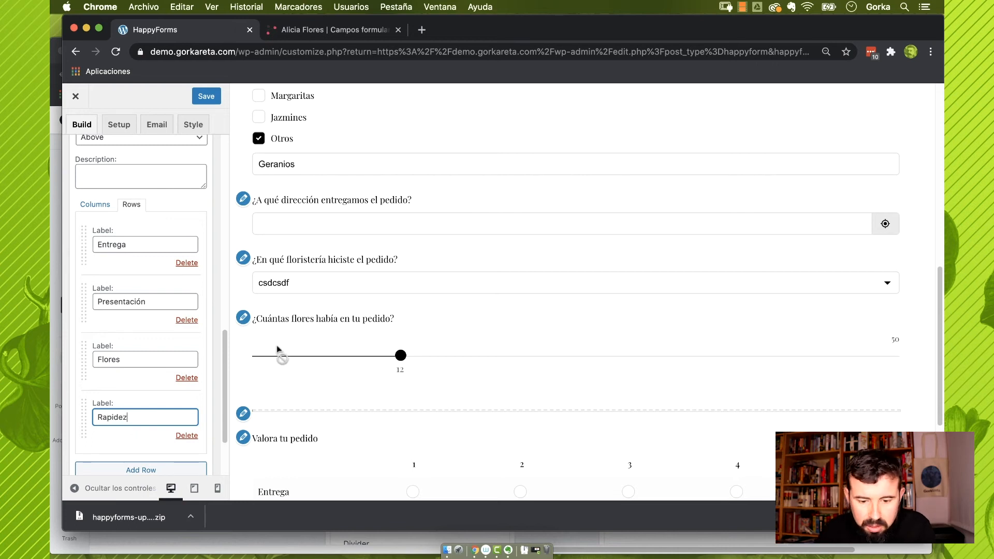
# Try allowing multiple choices per row, then revert the matrix to single choice
pyautogui.scroll(-5, 280, 346)
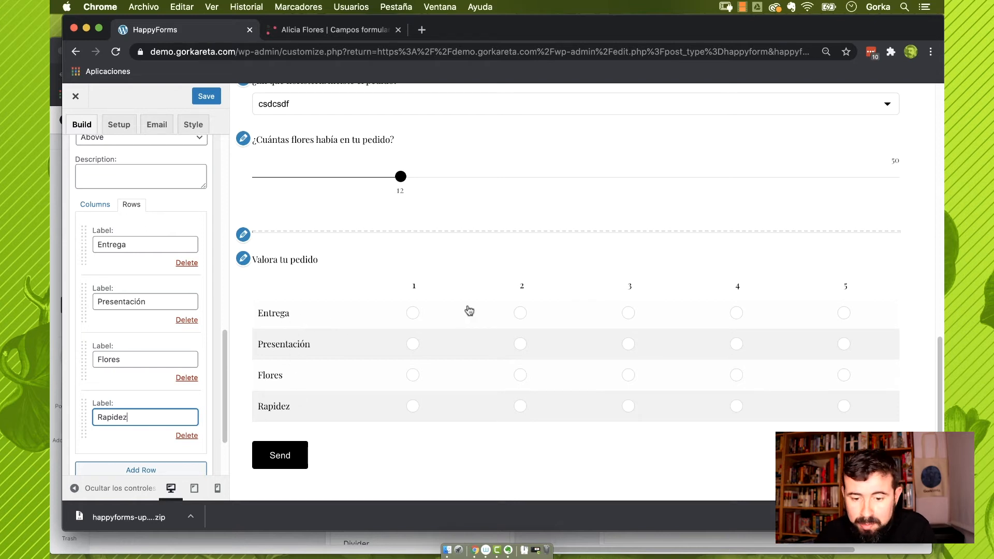
pyautogui.scroll(-3, 176, 409)
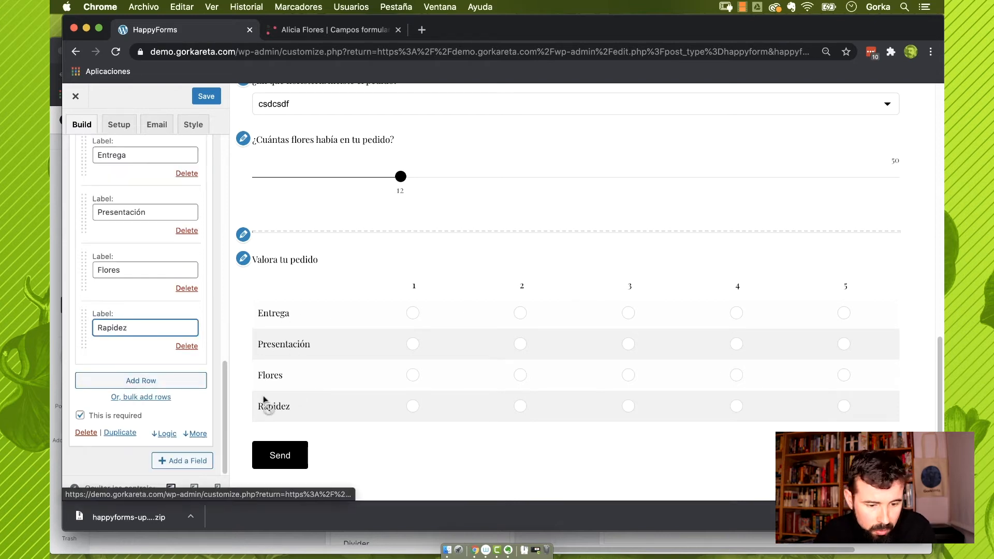
pyautogui.click(195, 436)
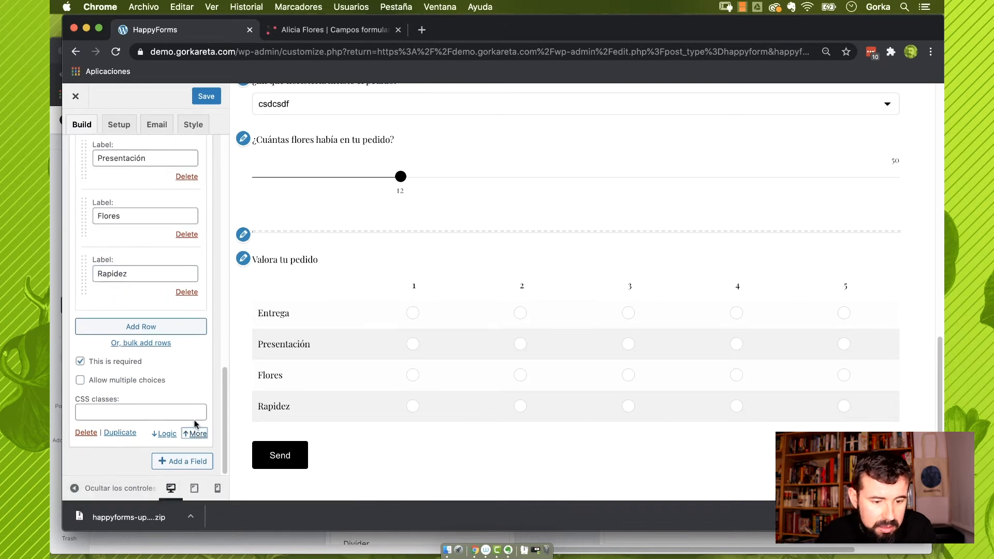
pyautogui.click(80, 381)
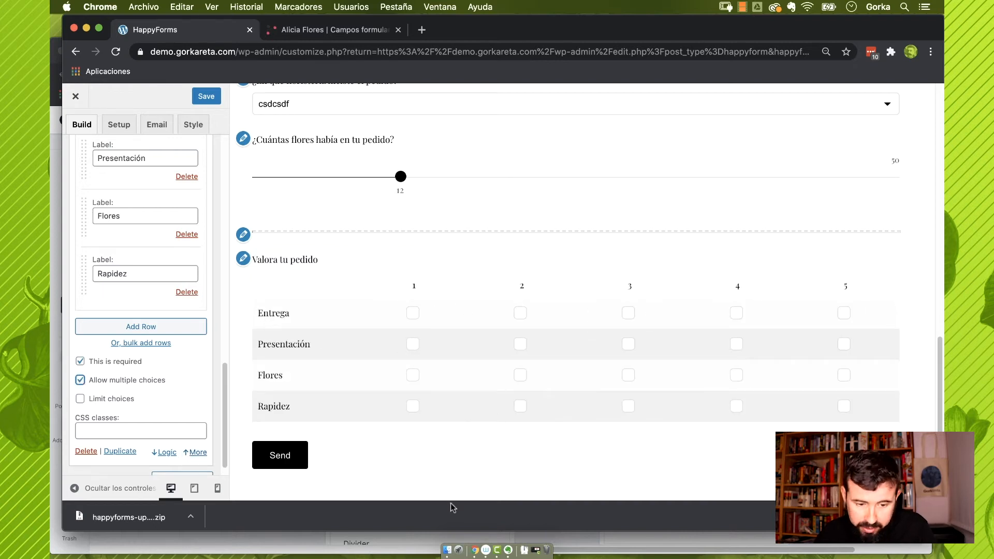
pyautogui.scroll(-1, 72, 371)
pyautogui.click(80, 361)
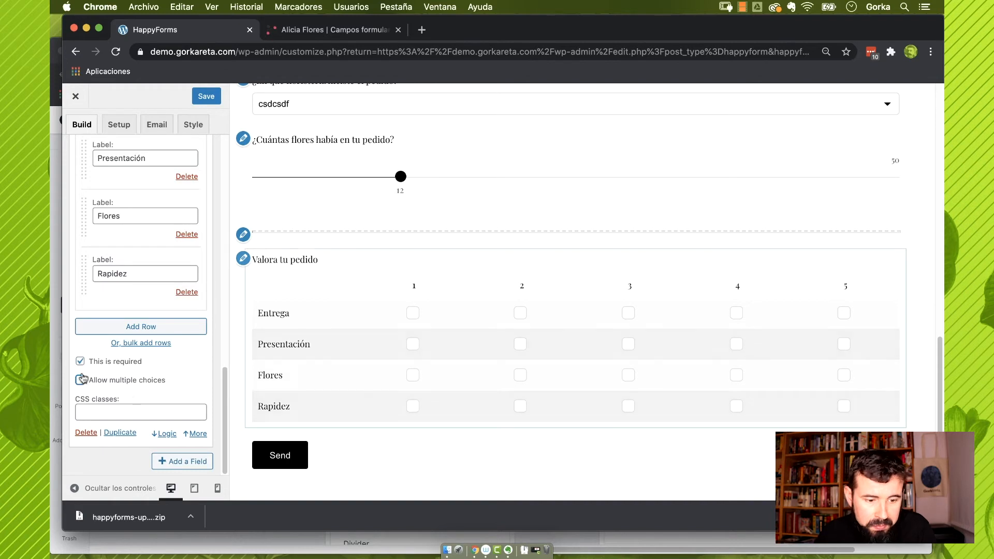
# Add a Divider below the 'Valora tu pedido' matrix
pyautogui.click(194, 467)
pyautogui.scroll(-5, 308, 402)
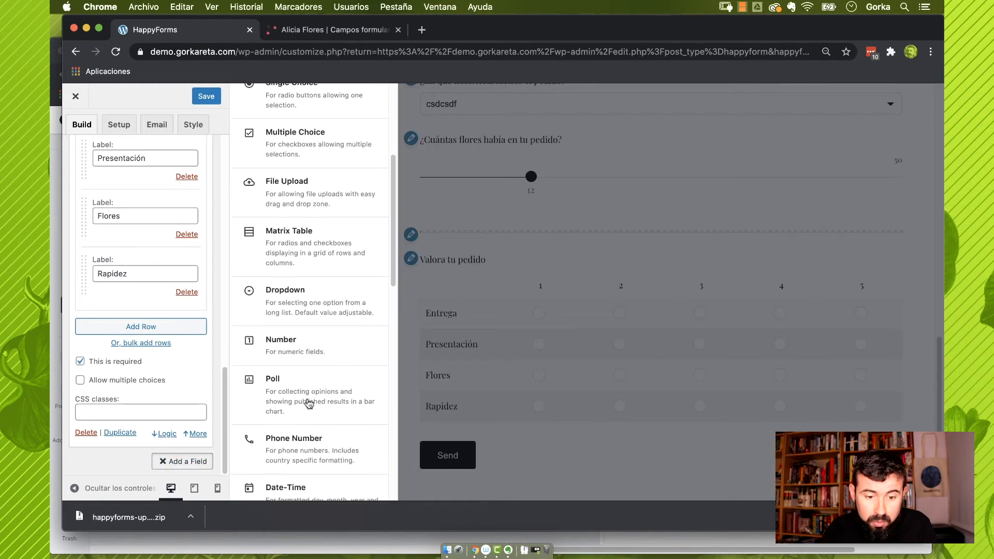
pyautogui.scroll(-10, 309, 404)
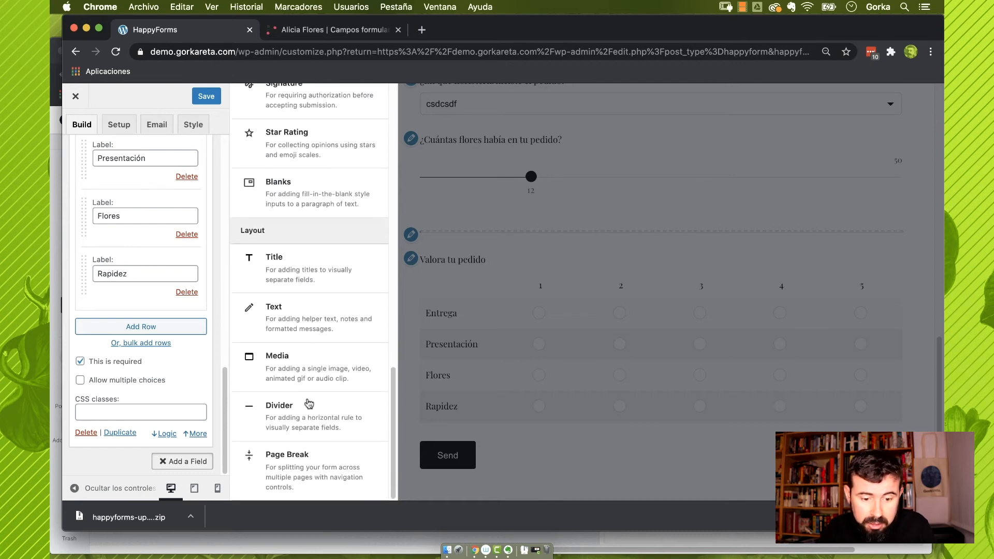
pyautogui.click(281, 414)
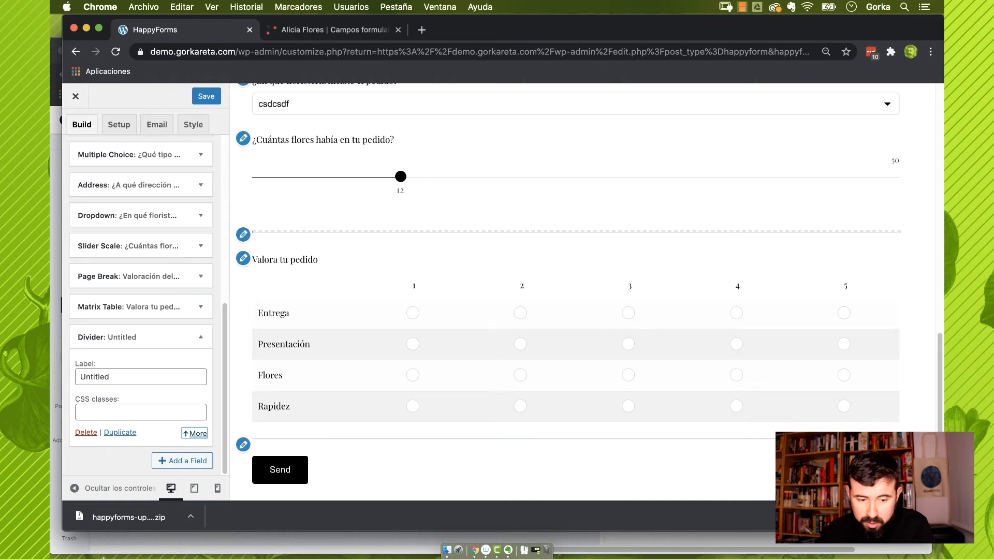
# Bring up the field-type list again and scroll through it
pyautogui.click(184, 460)
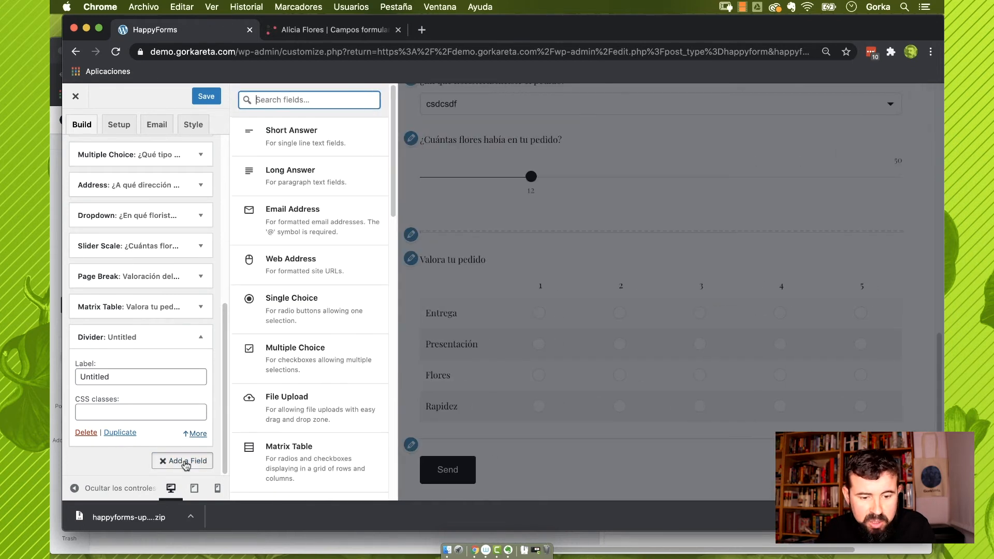
pyautogui.scroll(-5, 350, 379)
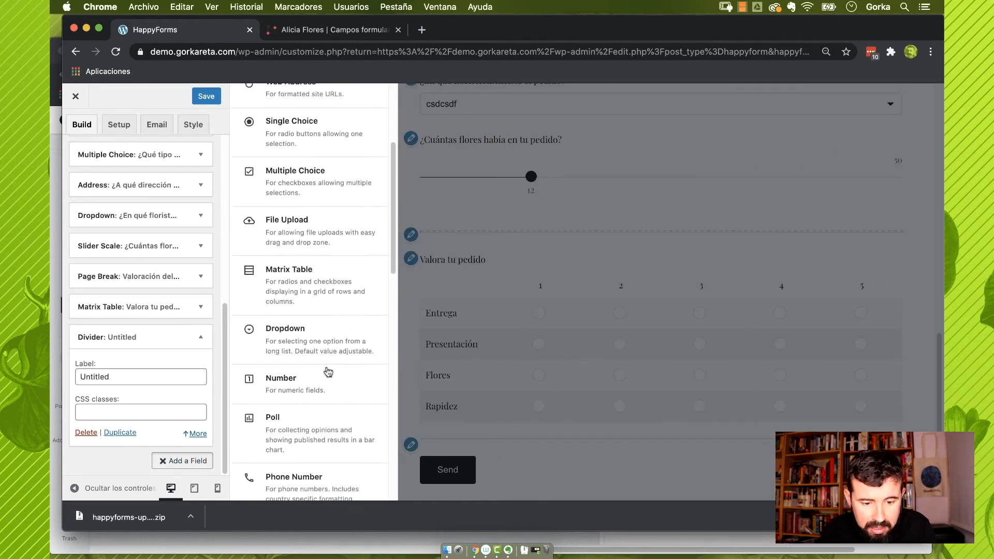
pyautogui.scroll(-4, 328, 372)
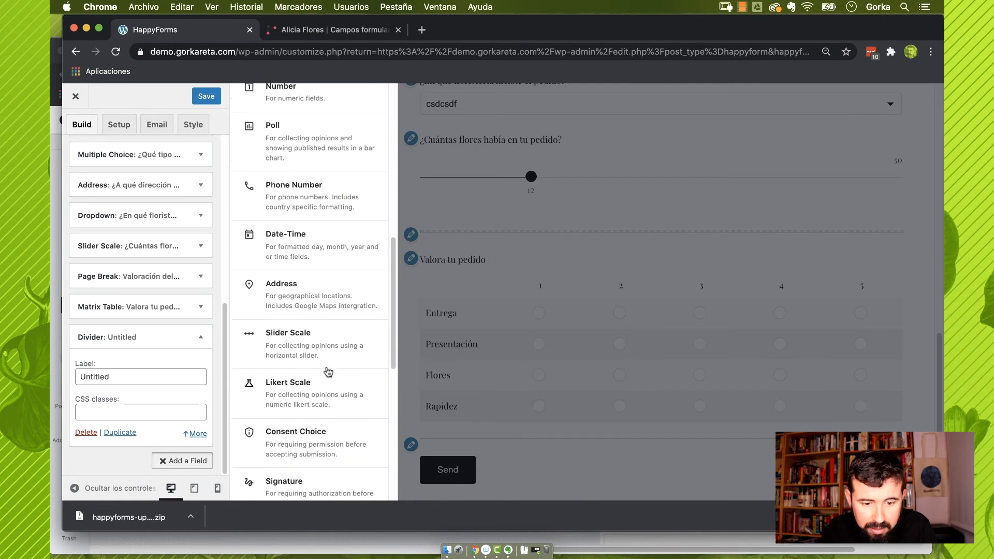
pyautogui.scroll(-1, 327, 372)
# Add a Likert Scale labelled 'Del 1 al 10 ¿cuánto nos recomendarías?'
pyautogui.click(314, 355)
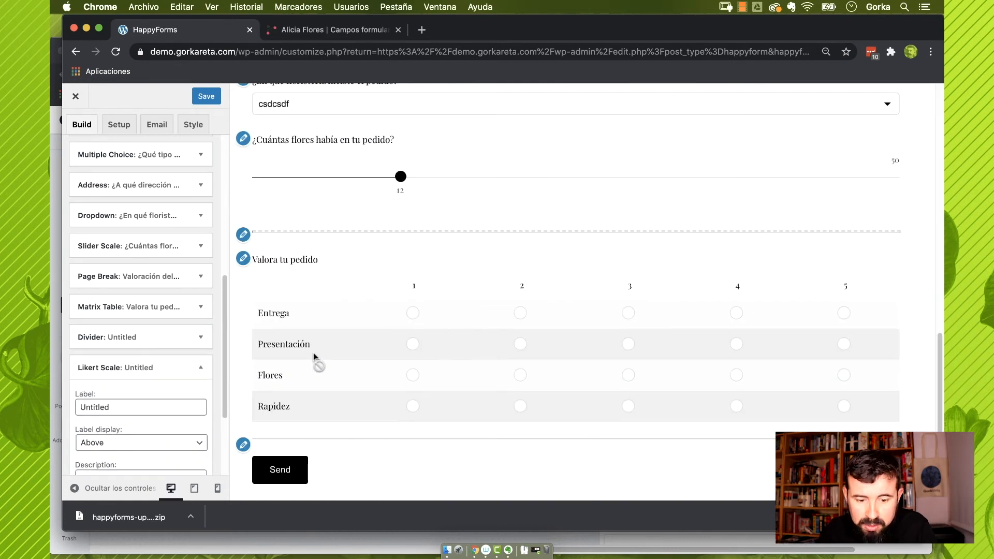
pyautogui.doubleClick(171, 407)
pyautogui.press('BackSpace')
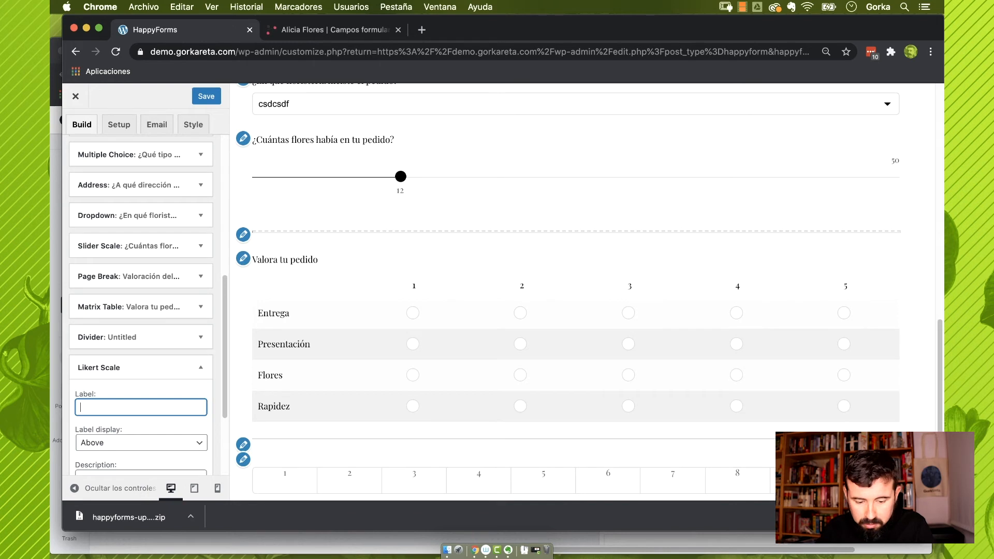
pyautogui.write('Del 1 al 10 ¿cuán')
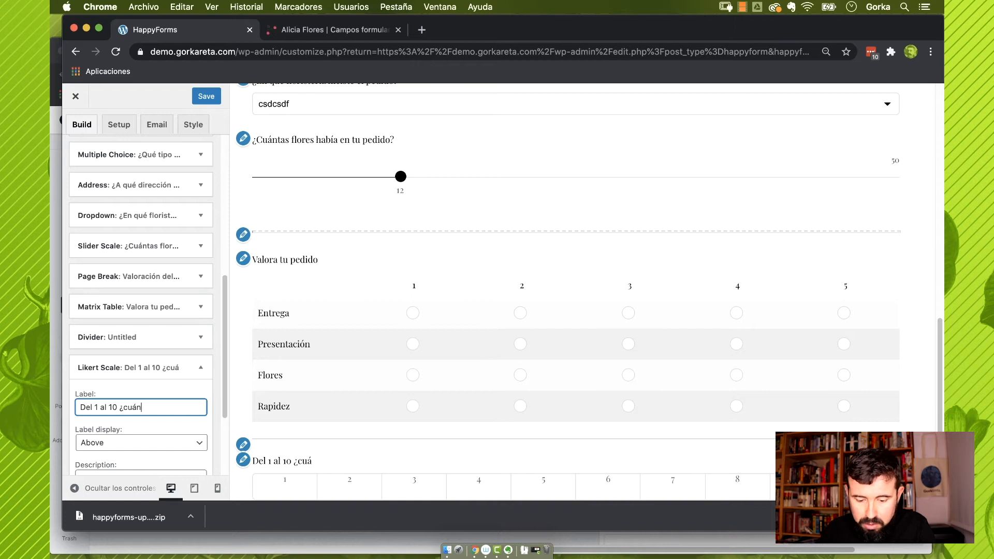
pyautogui.write('to nos recomendarías?')
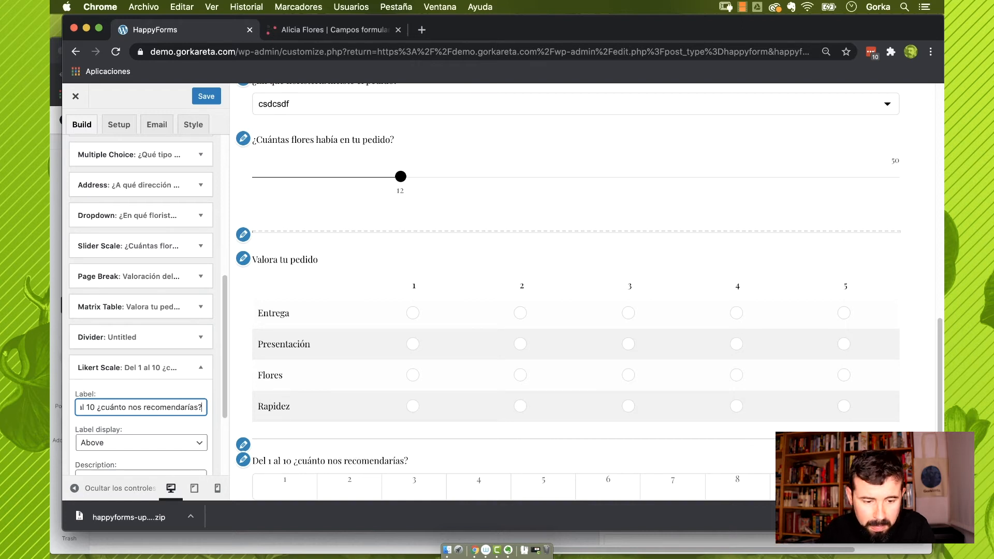
# Set the scale's end labels to 'No os recomendaría' and 'Os recomendaría mucho'
pyautogui.scroll(-5, 126, 456)
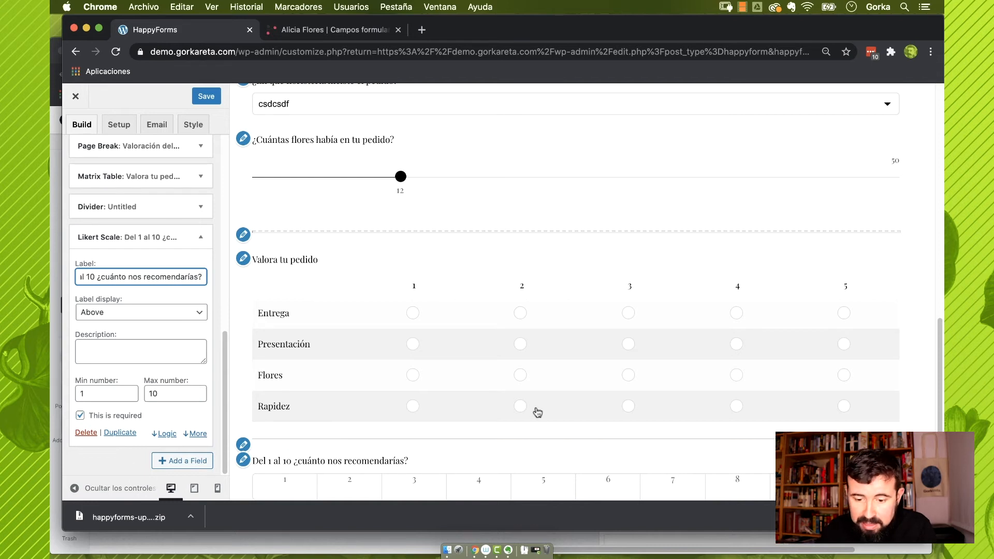
pyautogui.scroll(-3, 538, 412)
pyautogui.click(196, 433)
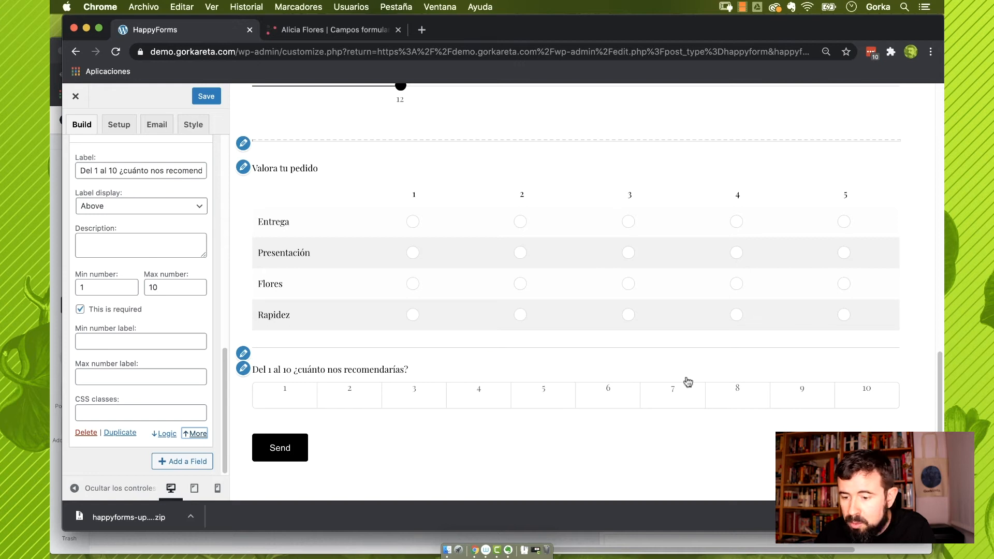
pyautogui.click(129, 342)
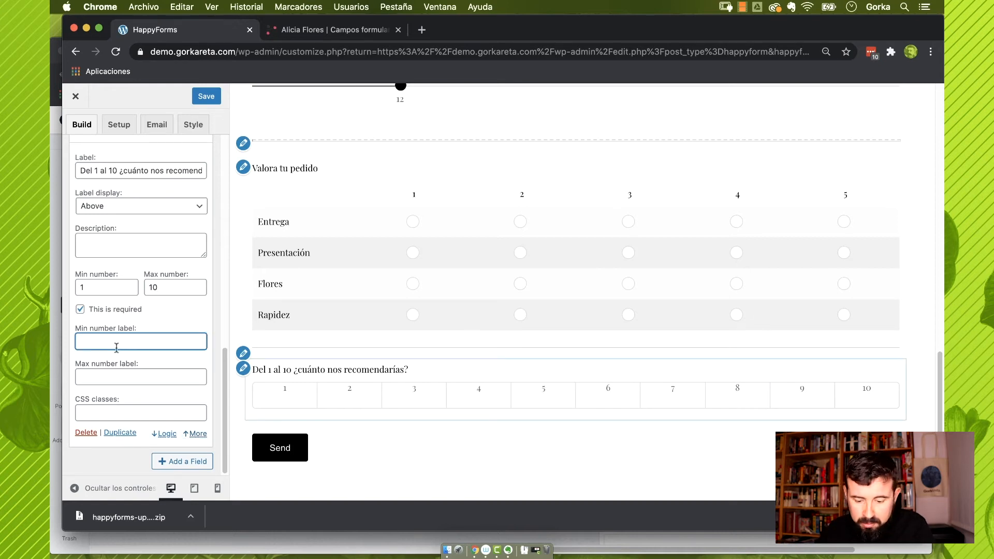
pyautogui.write('No os recomendaría')
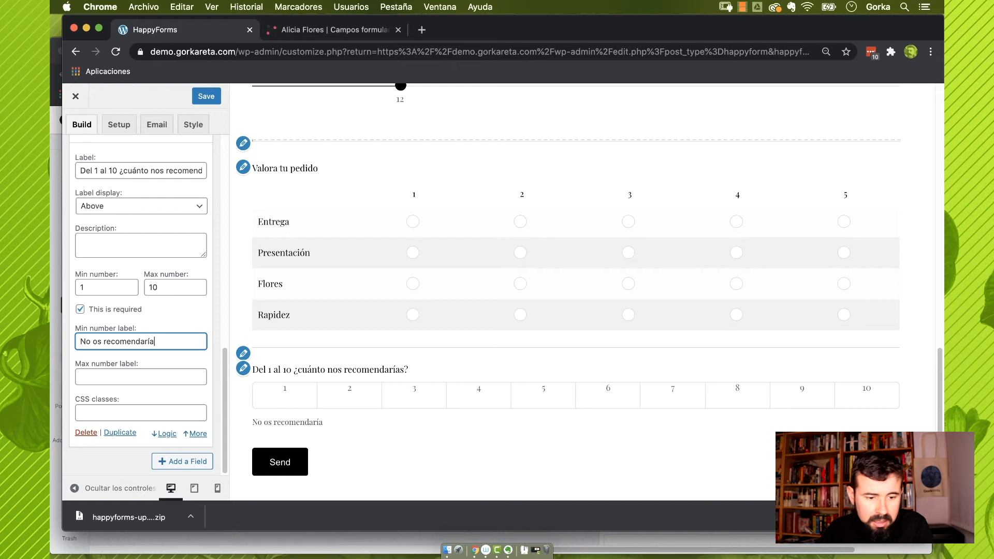
pyautogui.click(113, 376)
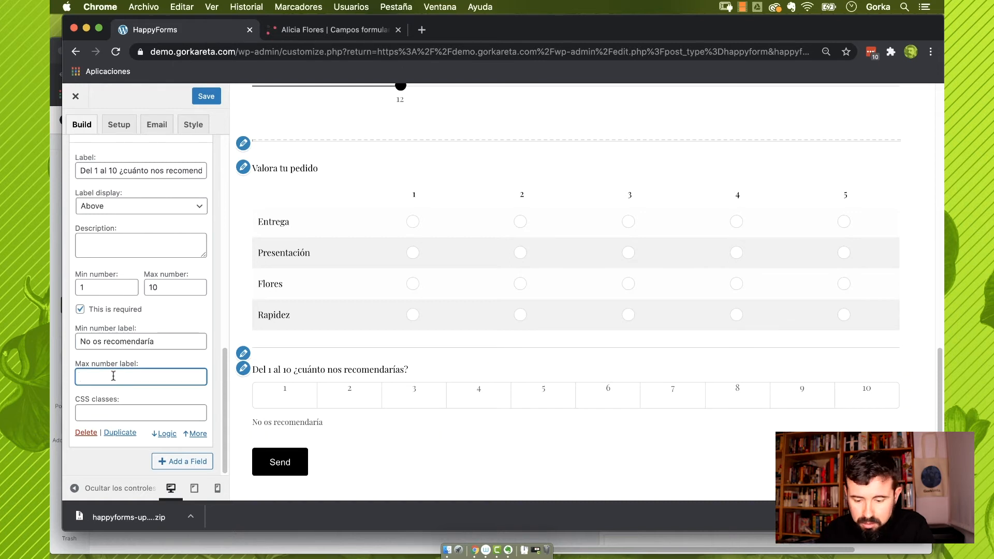
pyautogui.write('Os recomendar')
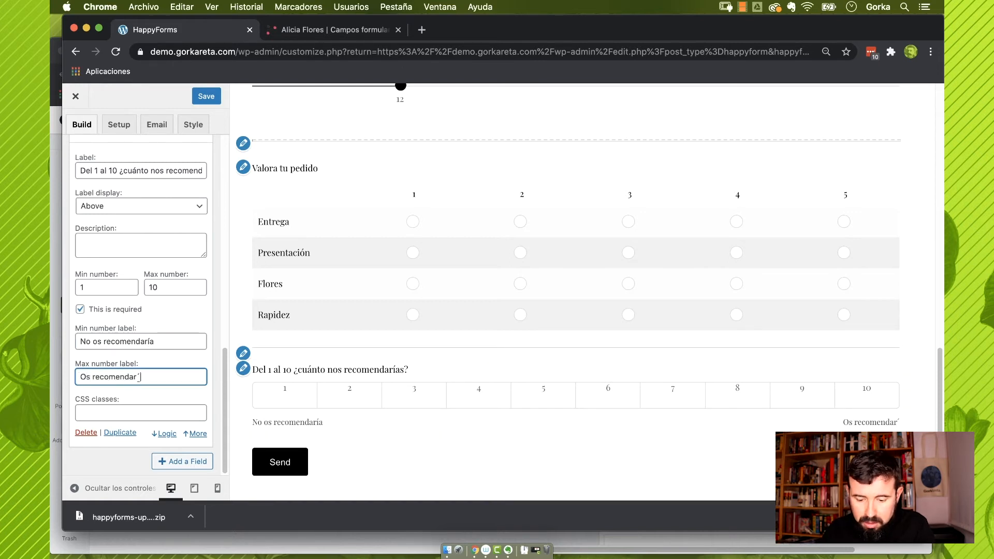
pyautogui.write('ía mucho')
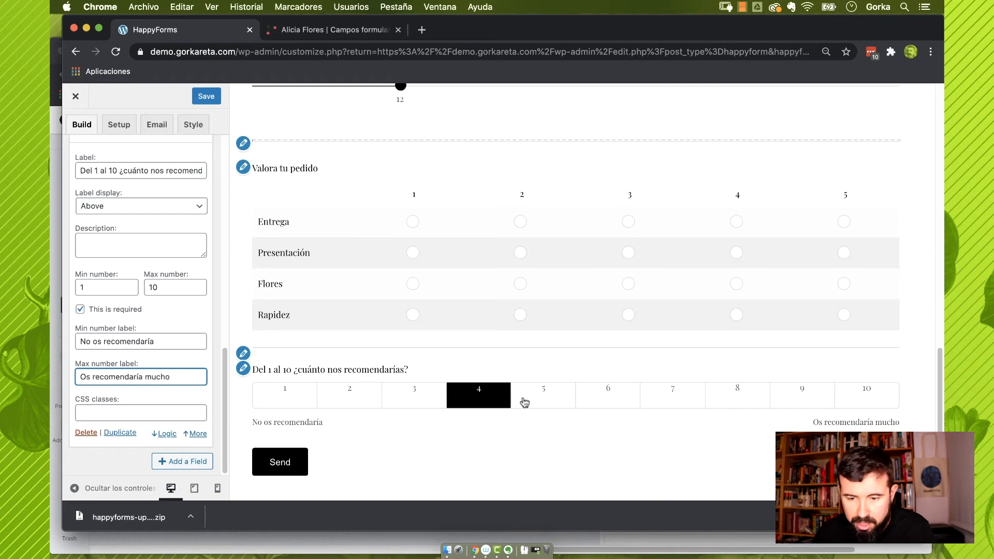
# Add a Star Rating field labelled 'Valora tu experiencia'
pyautogui.click(190, 462)
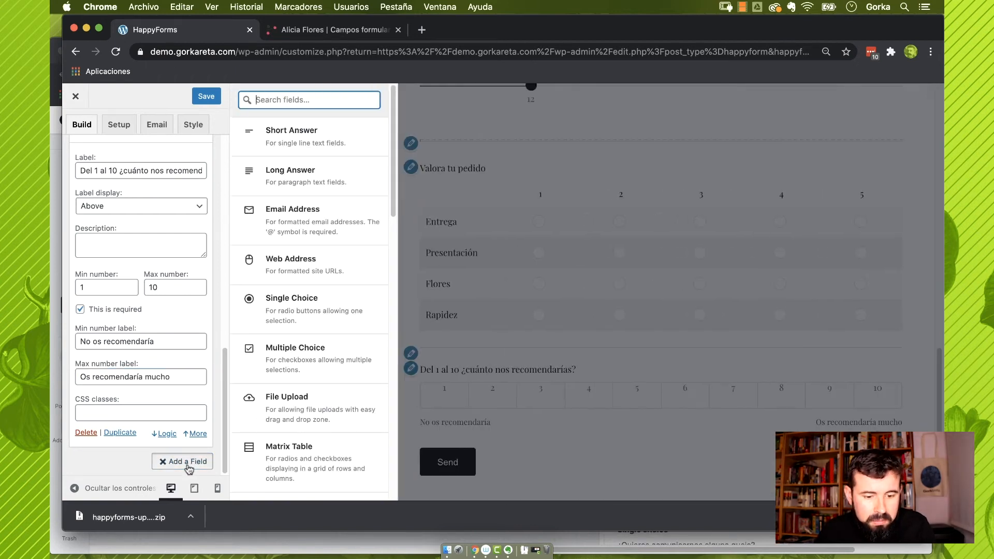
pyautogui.scroll(-1, 302, 384)
pyautogui.scroll(-10, 303, 383)
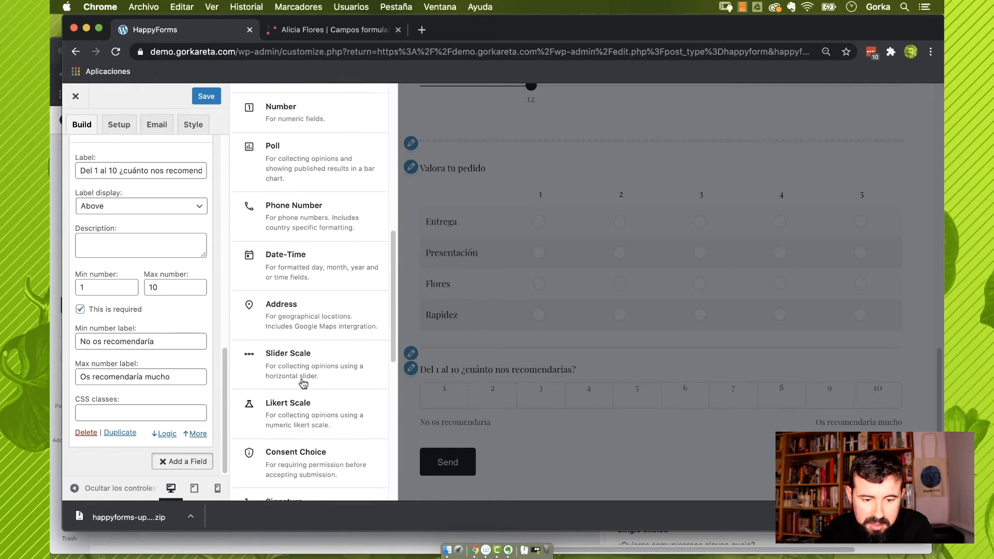
pyautogui.scroll(-1, 303, 383)
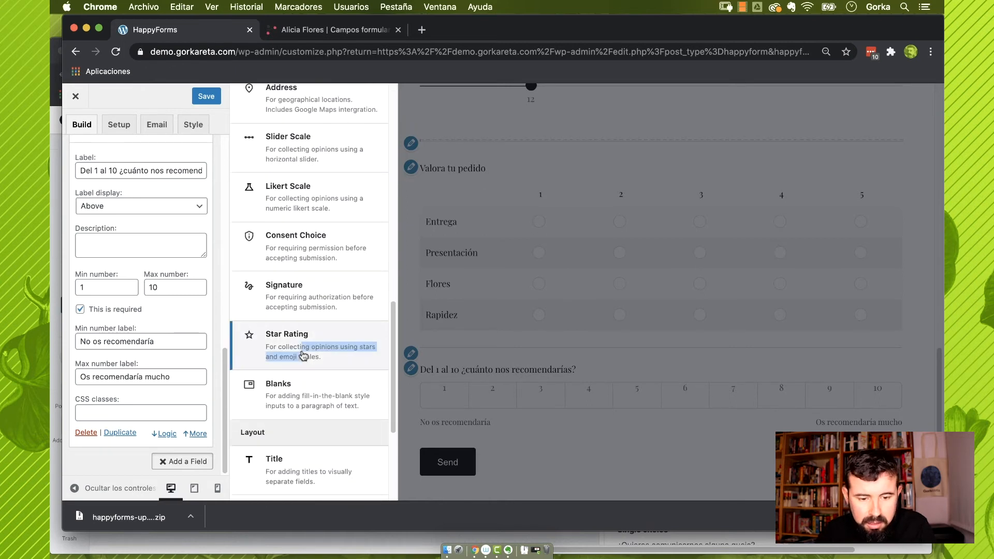
pyautogui.click(304, 354)
pyautogui.doubleClick(95, 241)
pyautogui.write('Valora tu exper')
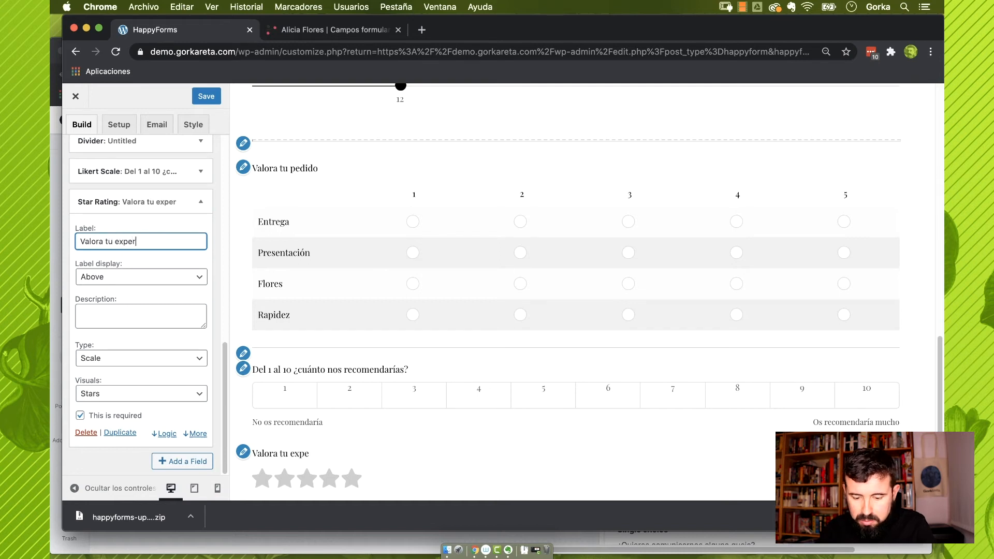
pyautogui.write('iencia')
pyautogui.press('Tab')
pyautogui.press('Tab')
pyautogui.press('Tab')
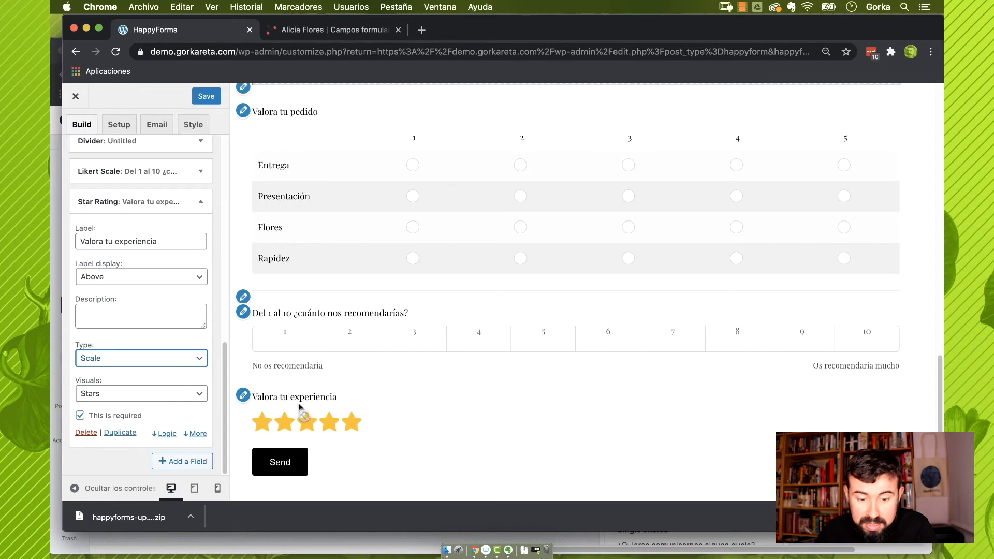
# Try a Polar rating with Thumbs visuals labelled 'No me gusta' and 'Me gusta'
pyautogui.click(162, 359)
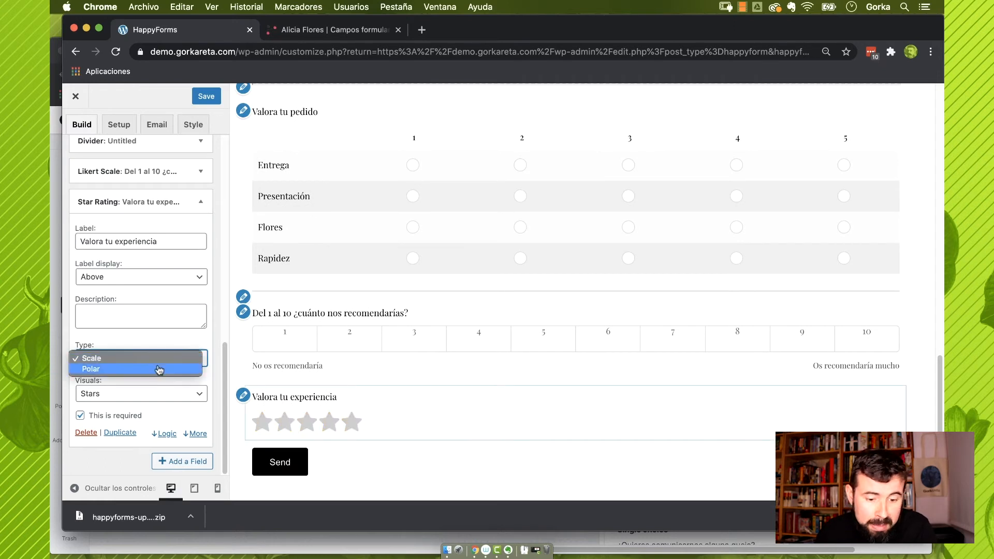
pyautogui.click(161, 368)
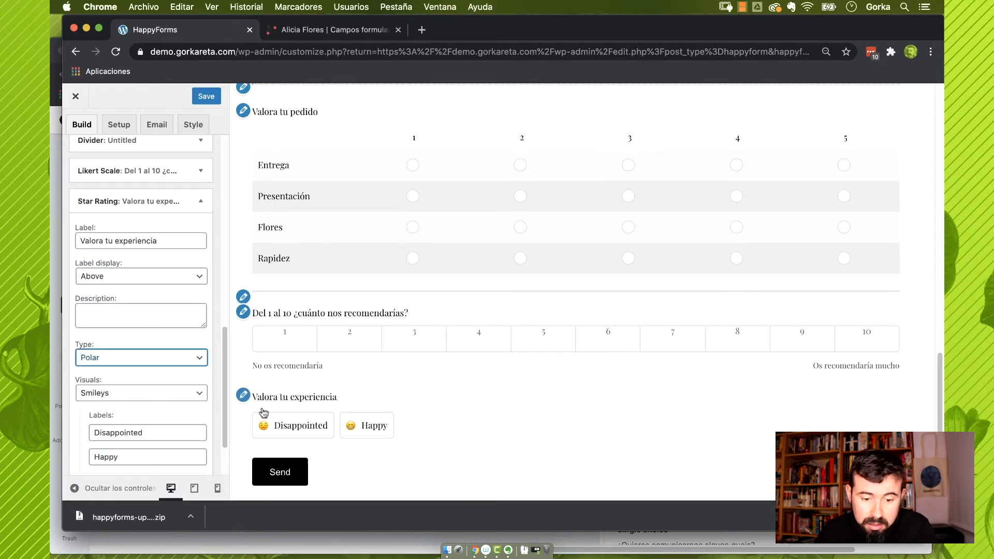
pyautogui.click(164, 392)
pyautogui.click(166, 402)
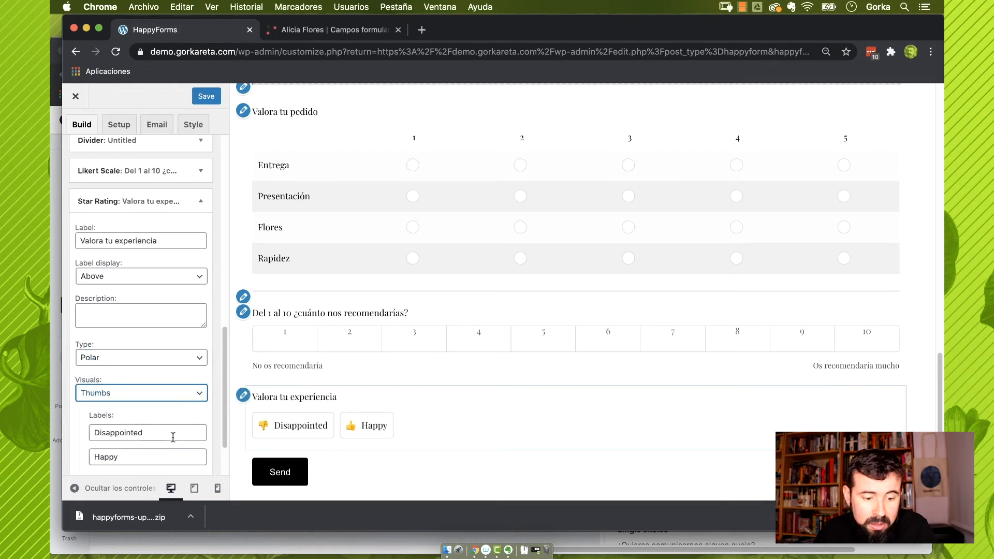
pyautogui.moveTo(164, 434); pyautogui.dragTo(86, 433)
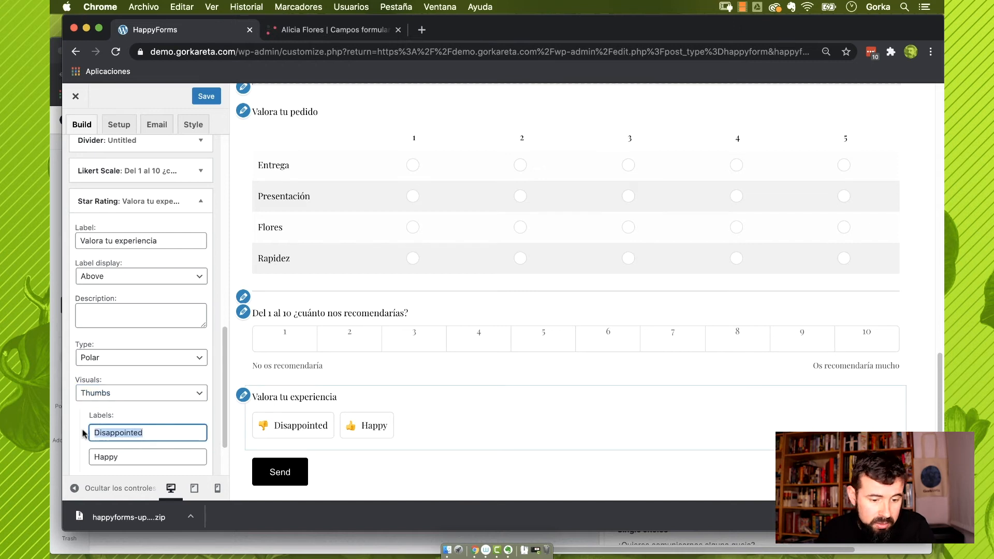
pyautogui.write('No me gusta')
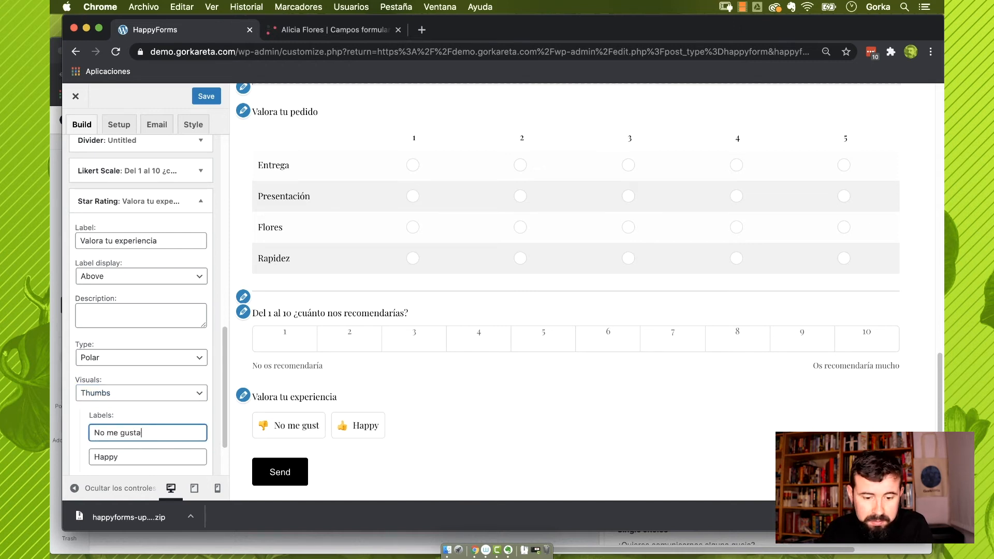
pyautogui.press('Tab')
pyautogui.write('Me ')
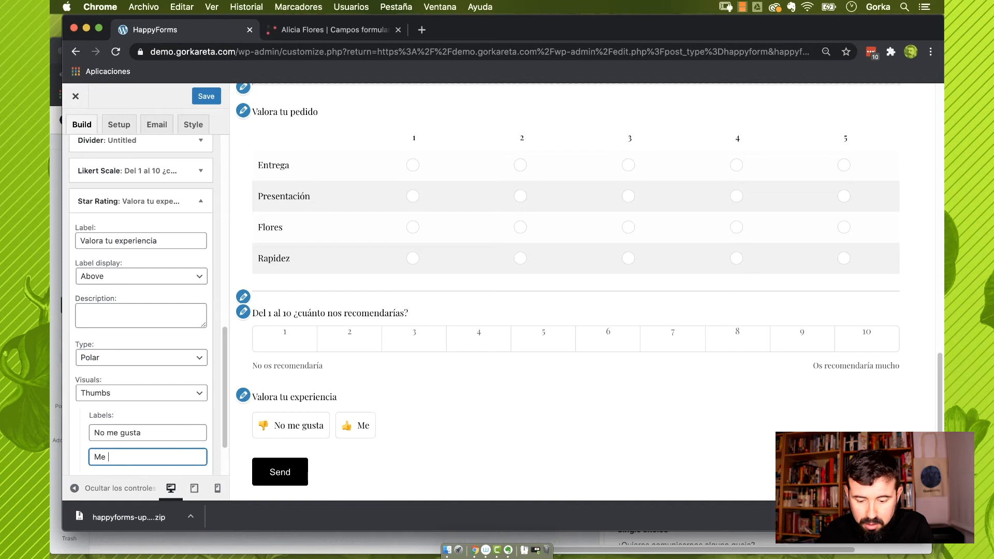
pyautogui.write('gusta')
# Switch the rating back to Scale type with Smileys visuals
pyautogui.click(142, 357)
pyautogui.click(142, 347)
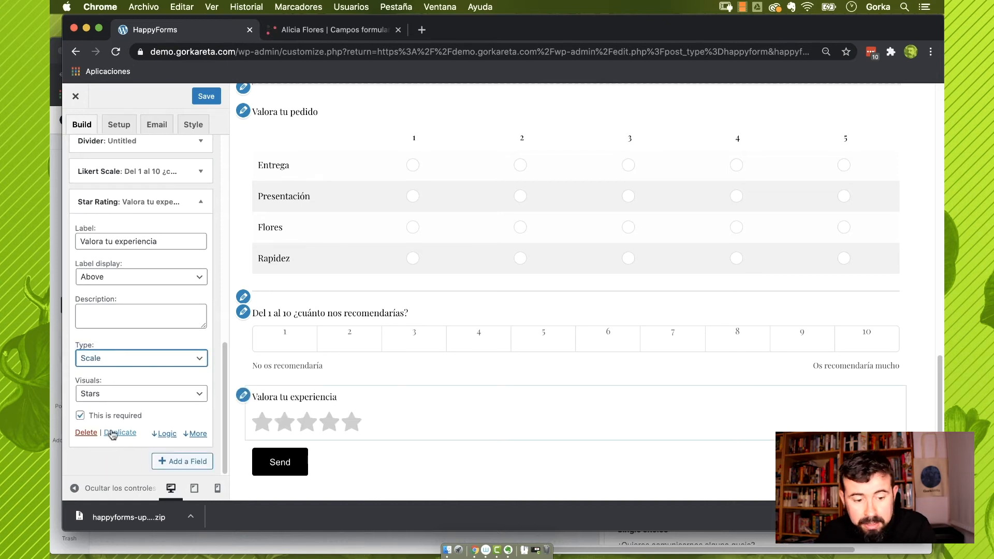
pyautogui.click(134, 396)
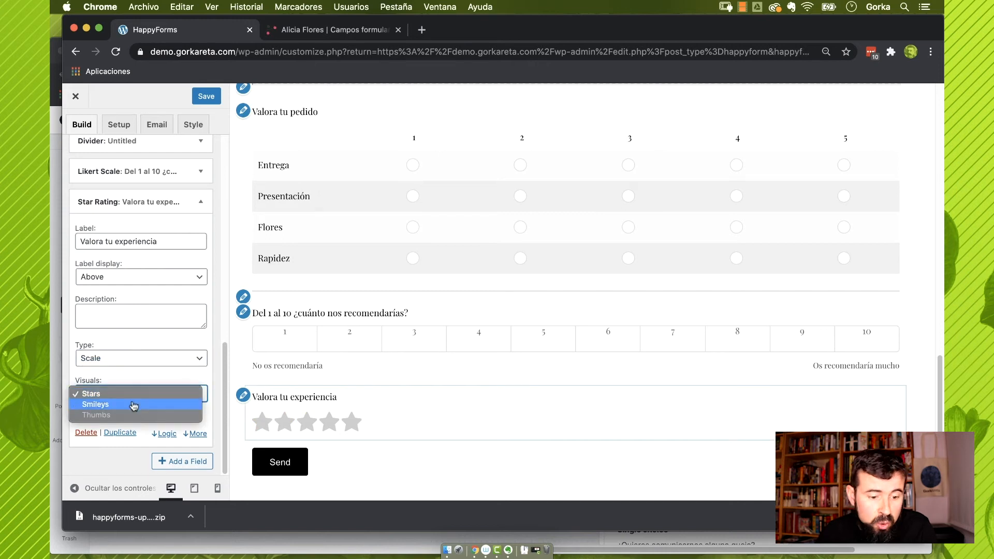
pyautogui.click(134, 407)
pyautogui.scroll(-2, 142, 426)
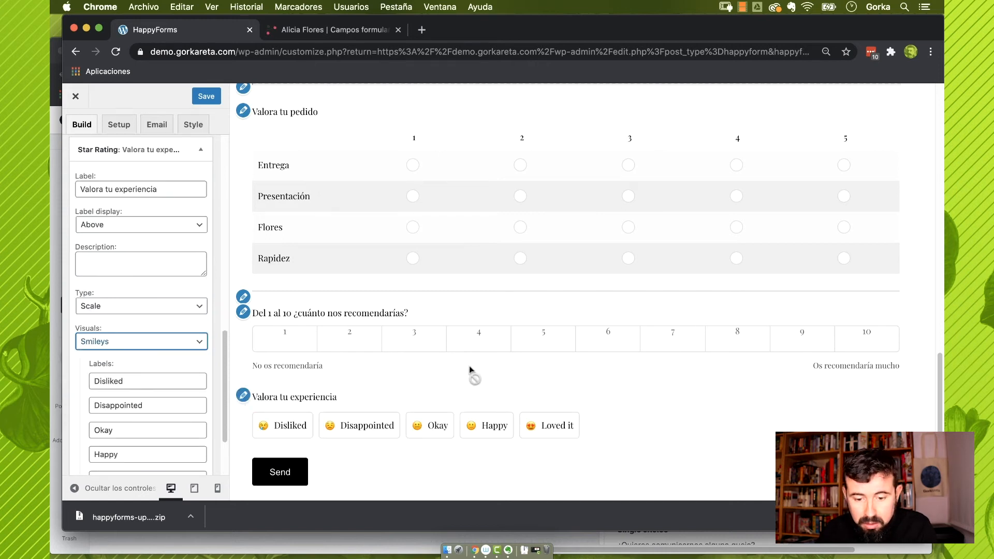
pyautogui.scroll(-1, 471, 368)
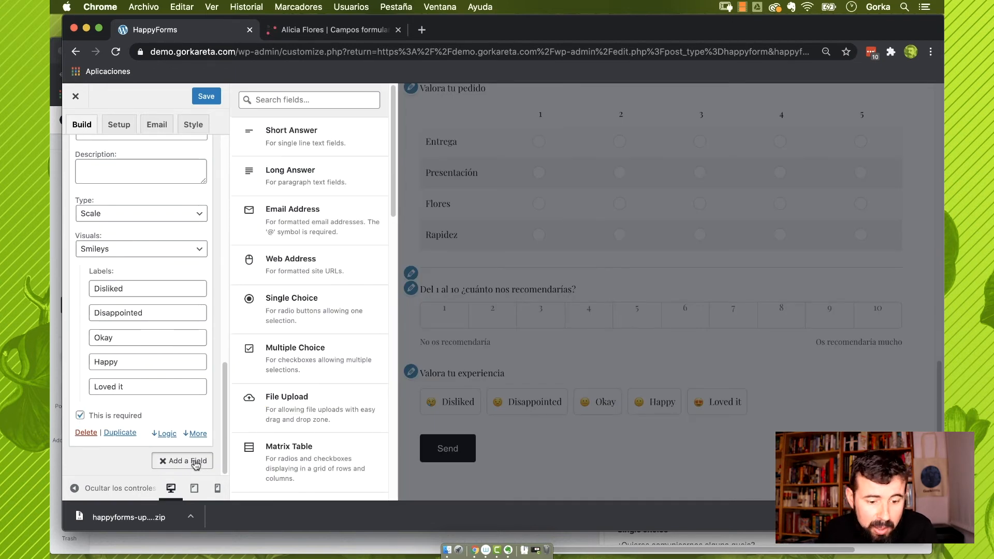
# Add a Poll field labelled '¿Qué piensas de nuestra floristería?'
pyautogui.scroll(-2, 289, 425)
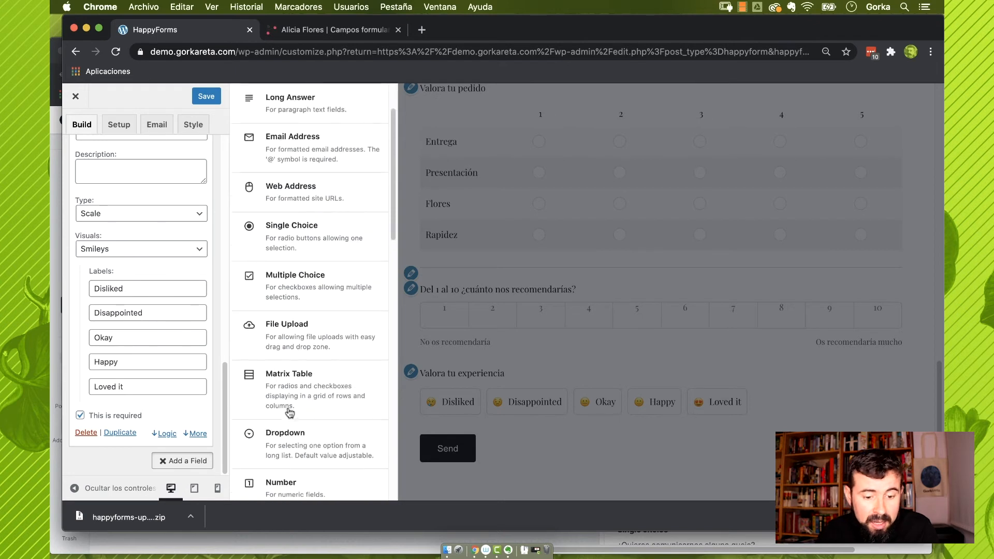
pyautogui.scroll(-3, 291, 414)
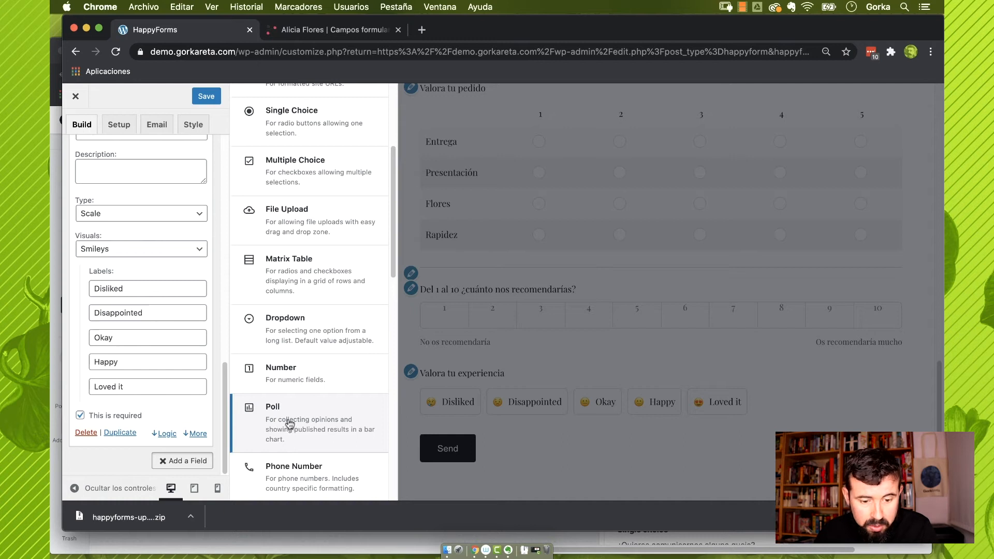
pyautogui.click(290, 425)
pyautogui.doubleClick(128, 212)
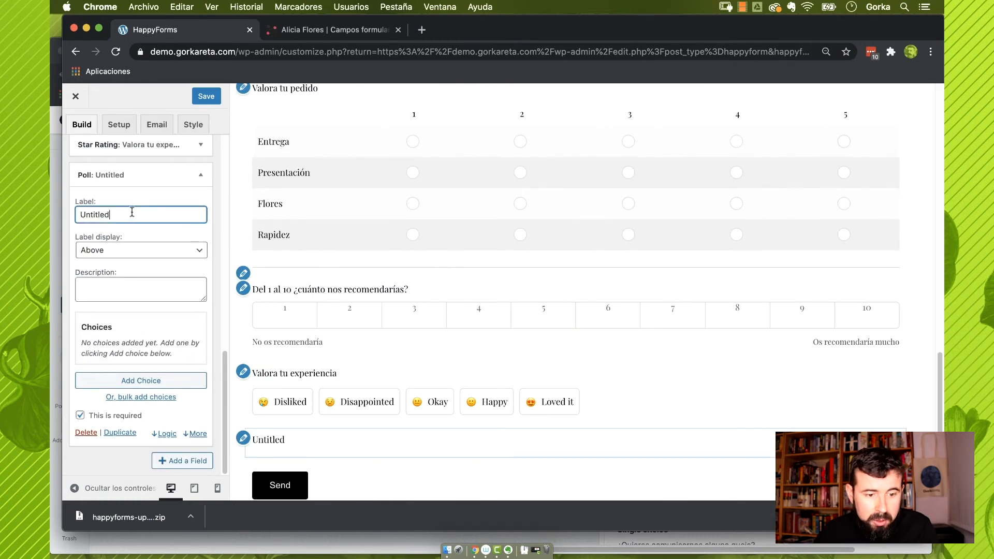
pyautogui.write('¿Qué p')
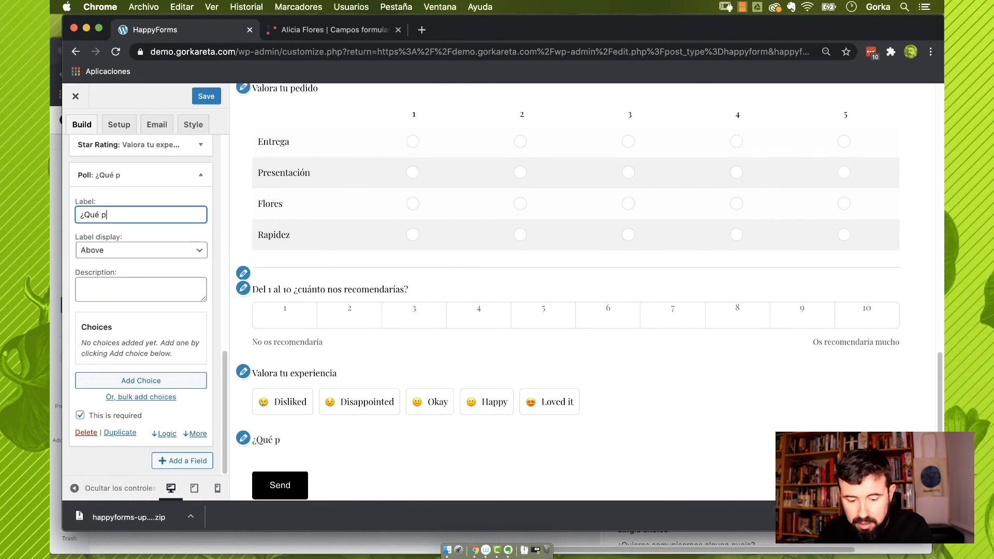
pyautogui.write('iensas de nuestra')
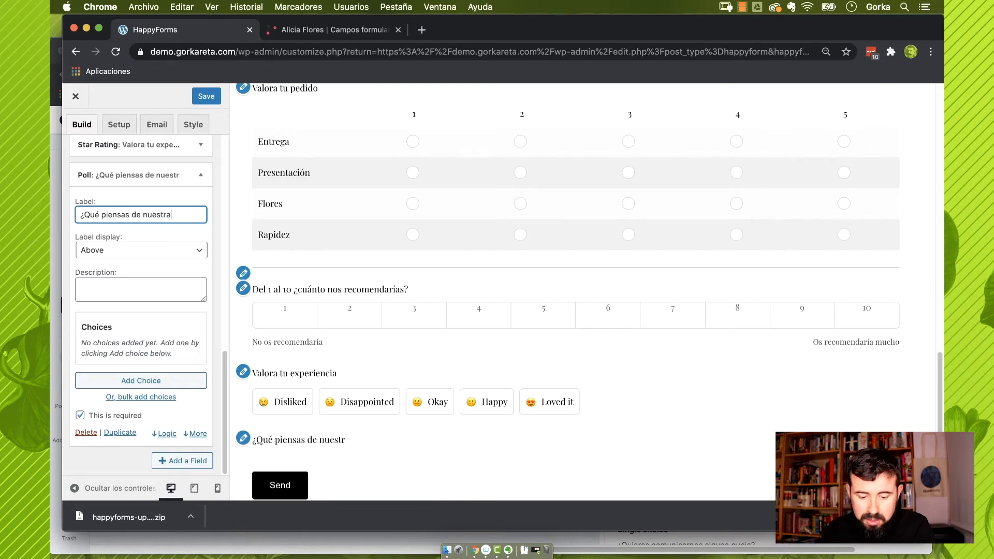
pyautogui.write(' floristería?')
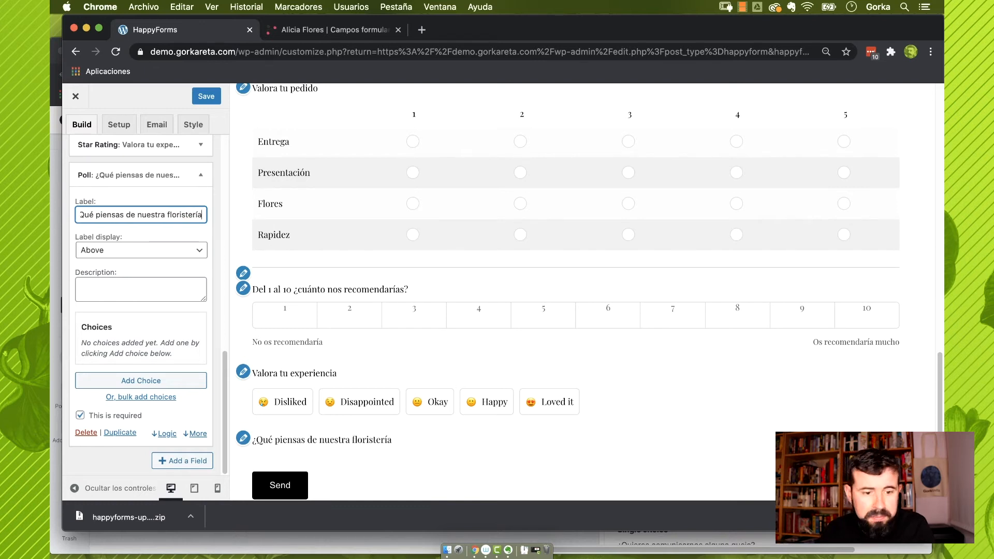
# Give the poll choices Me gusta, Me deja indiferente and No me gusta
pyautogui.click(144, 383)
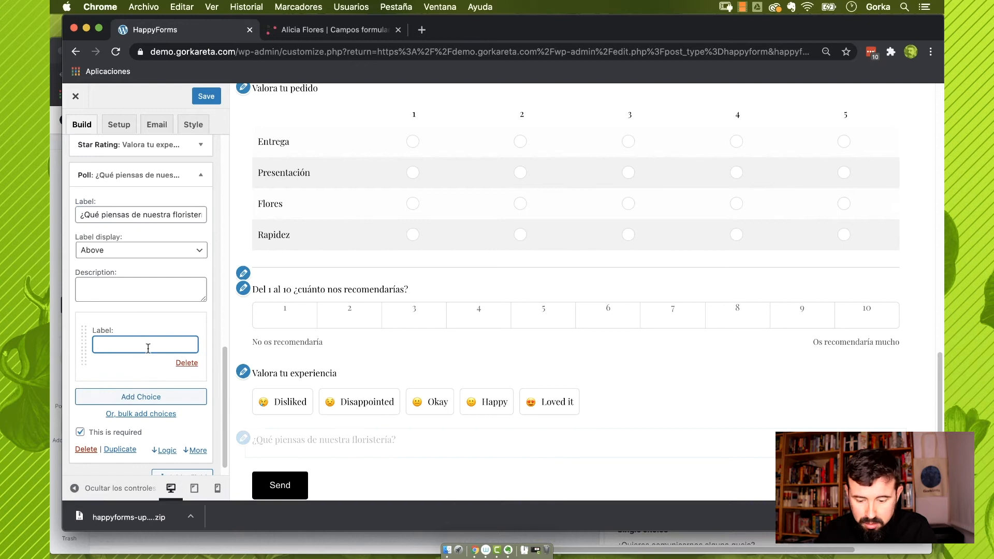
pyautogui.write('Me gusta')
pyautogui.press('Return')
pyautogui.write('M')
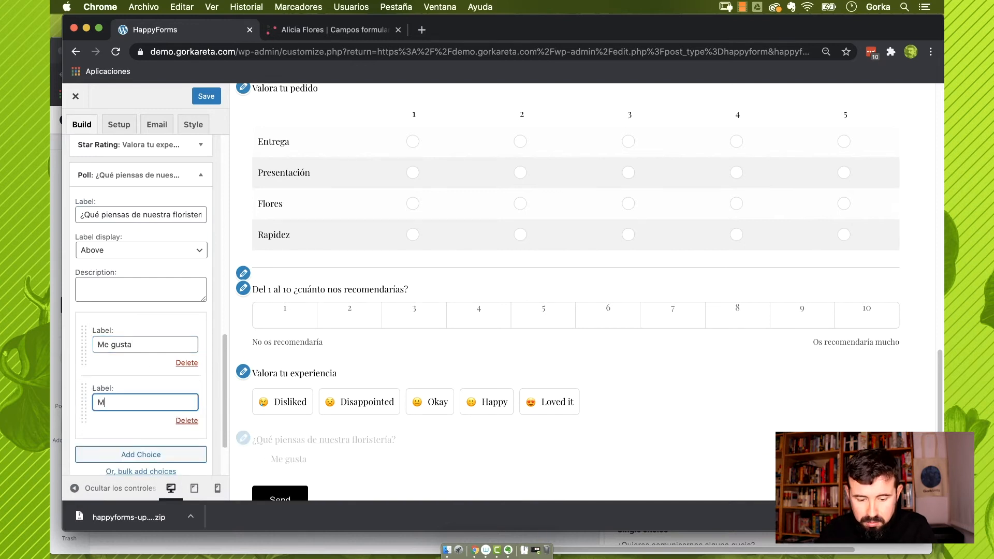
pyautogui.write('e deja indiferen')
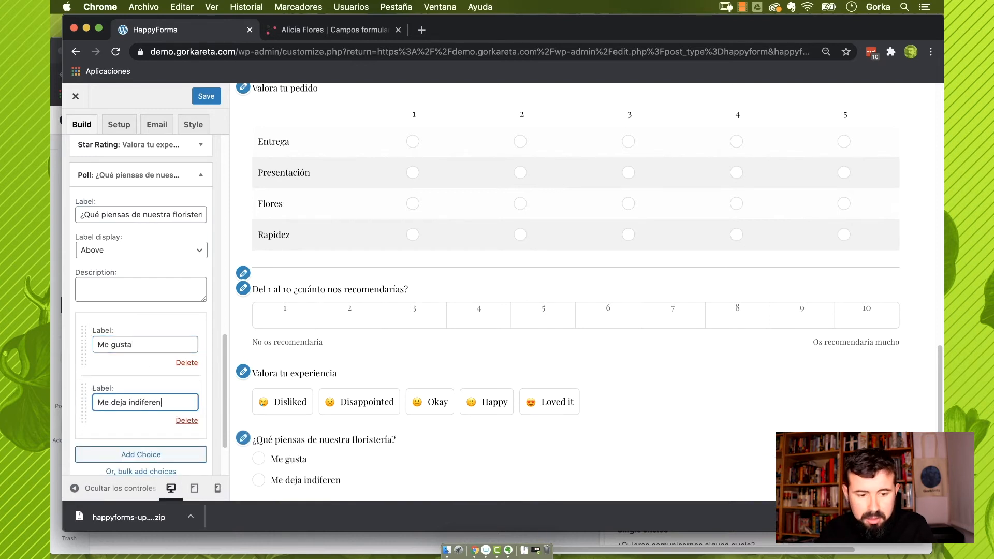
pyautogui.write('te')
pyautogui.press('Return')
pyautogui.write('No me gusta')
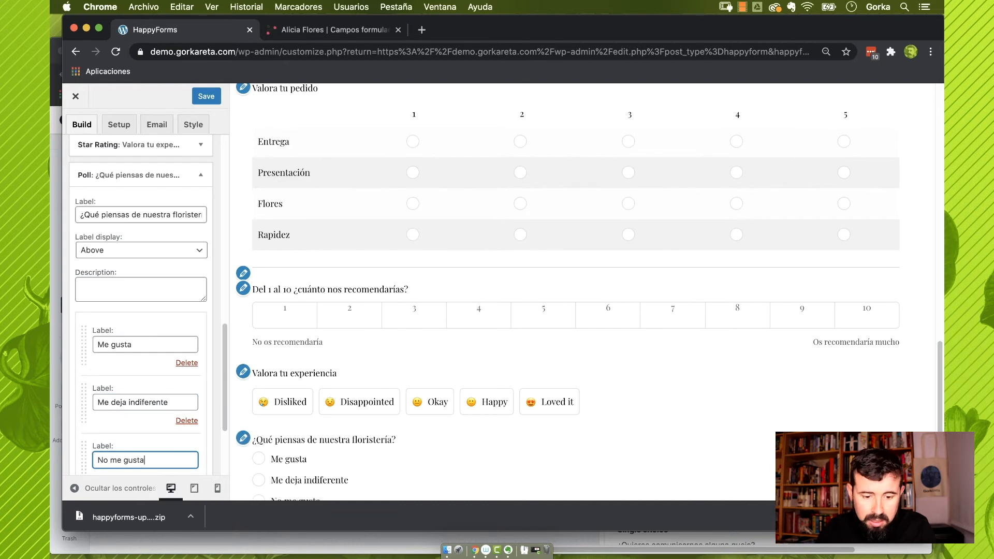
# Enable the Other choice and allow multiple selections in the poll
pyautogui.scroll(-3, 318, 410)
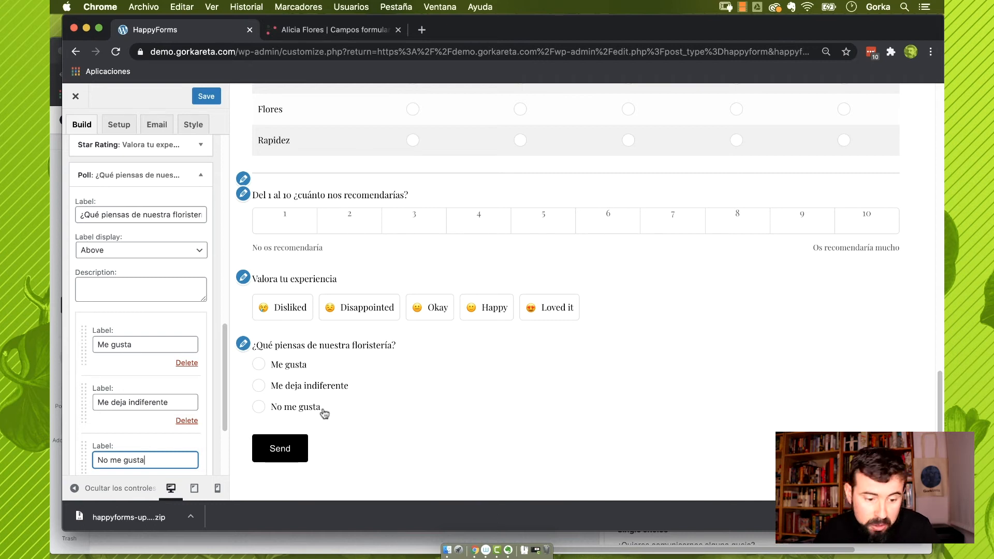
pyautogui.scroll(-10, 202, 439)
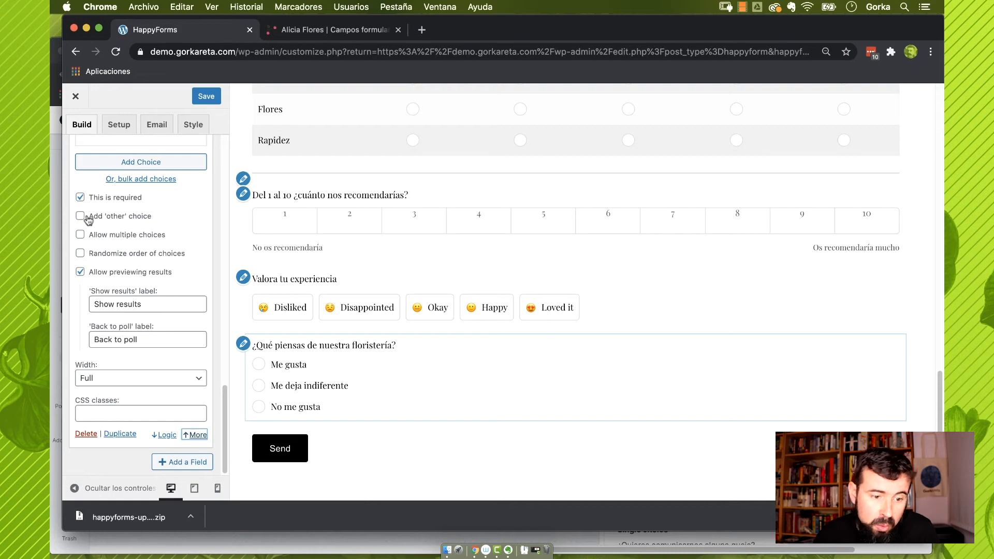
pyautogui.click(87, 219)
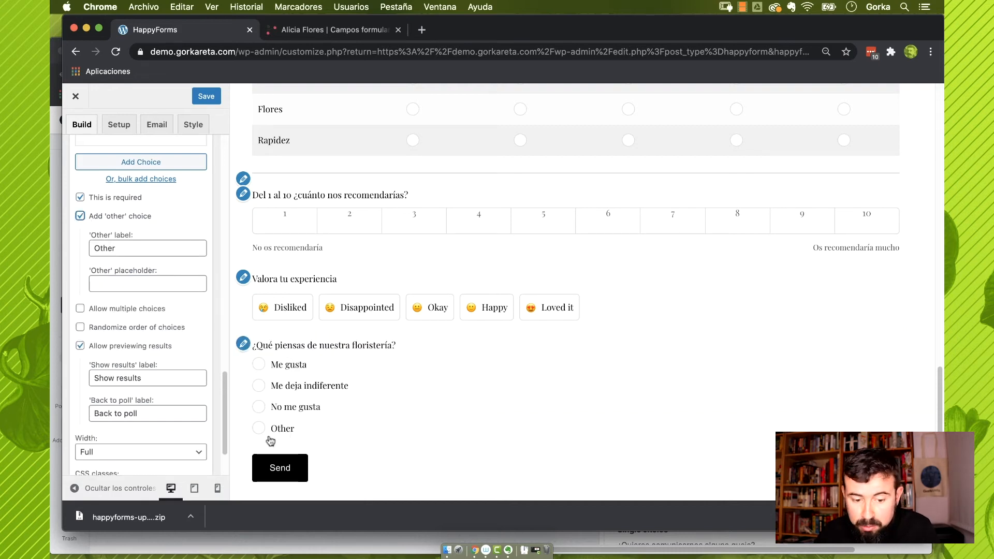
pyautogui.click(81, 310)
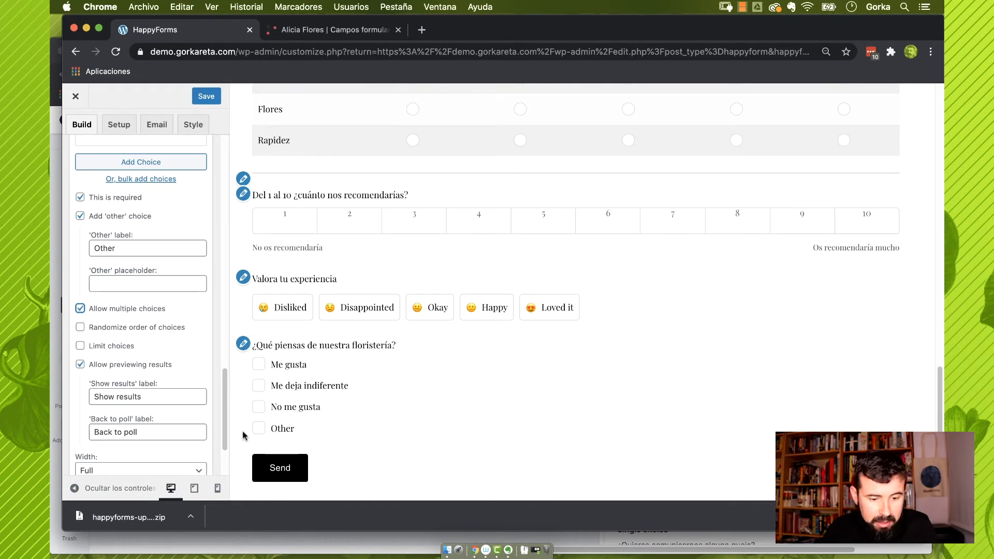
pyautogui.scroll(-4, 169, 425)
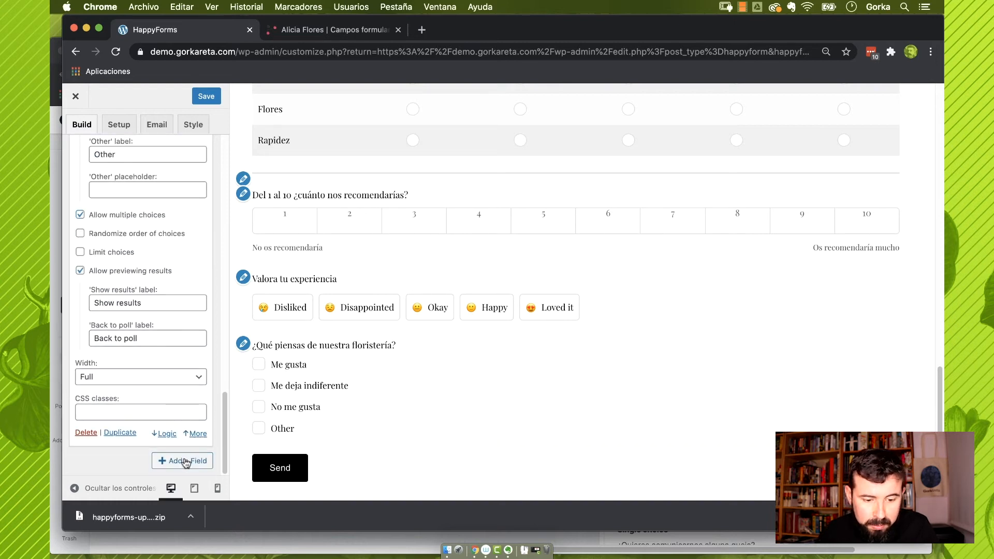
# Add a Blanks field labelled '¿Cómo ha sido tu compra?'
pyautogui.click(181, 462)
pyautogui.scroll(-10, 293, 418)
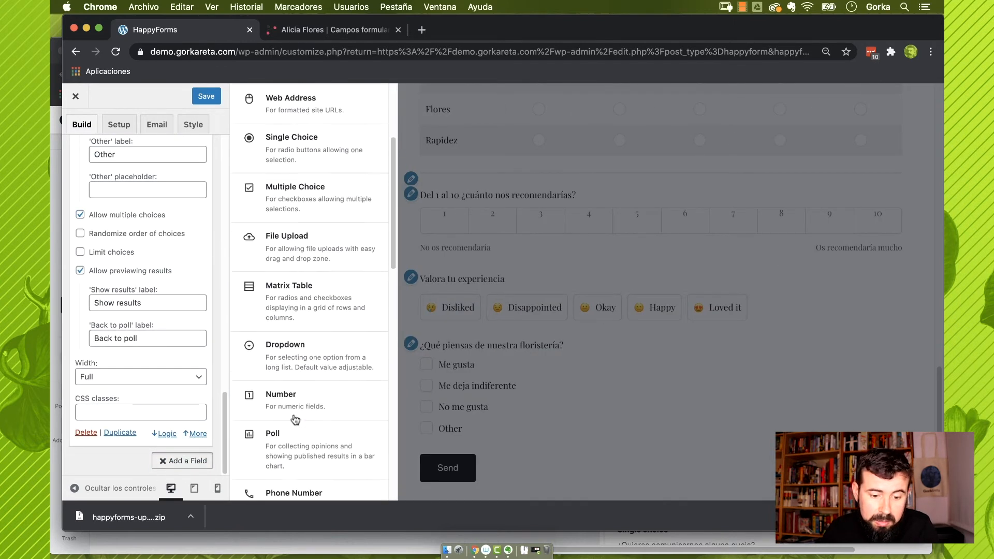
pyautogui.scroll(-10, 294, 419)
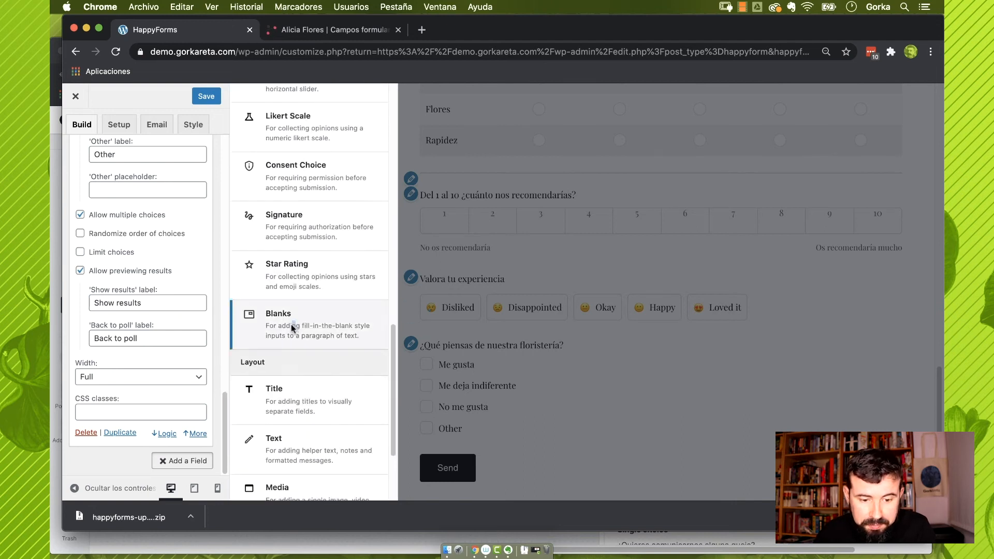
pyautogui.click(292, 325)
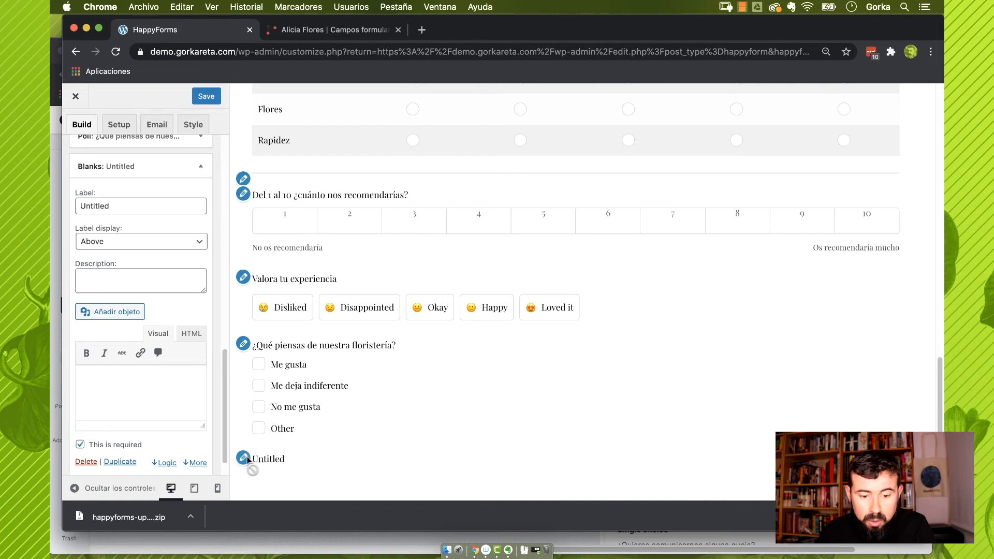
pyautogui.doubleClick(121, 202)
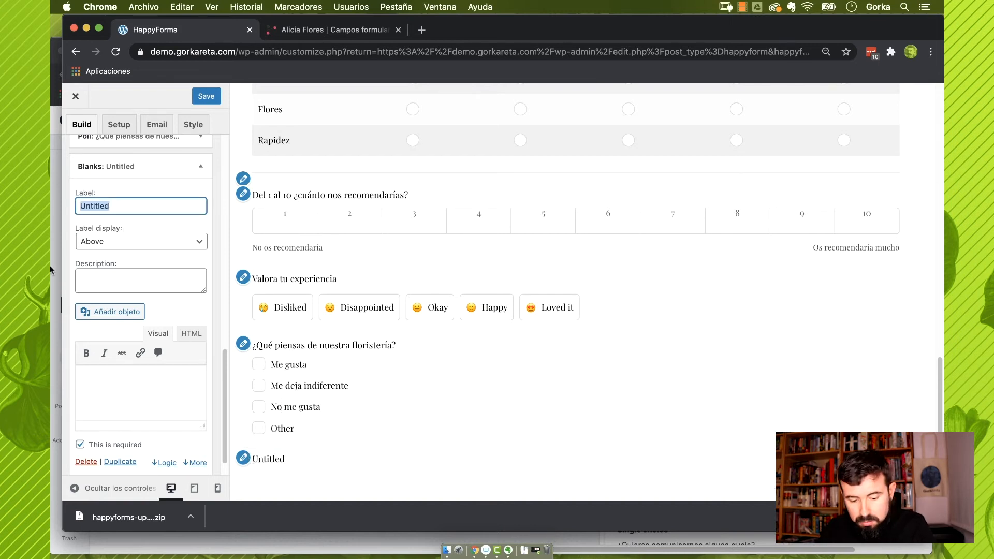
pyautogui.write('¿Có')
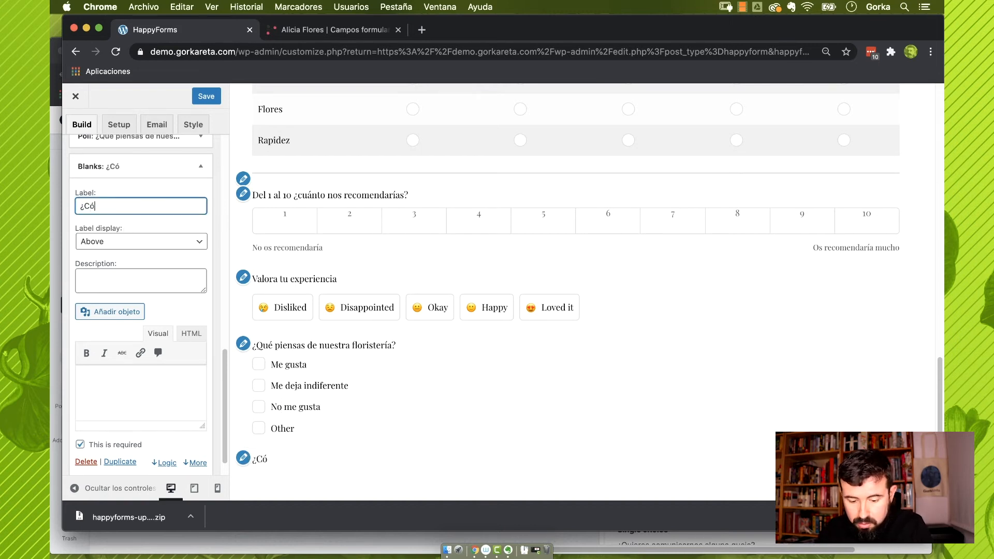
pyautogui.write('mo ha sido tu')
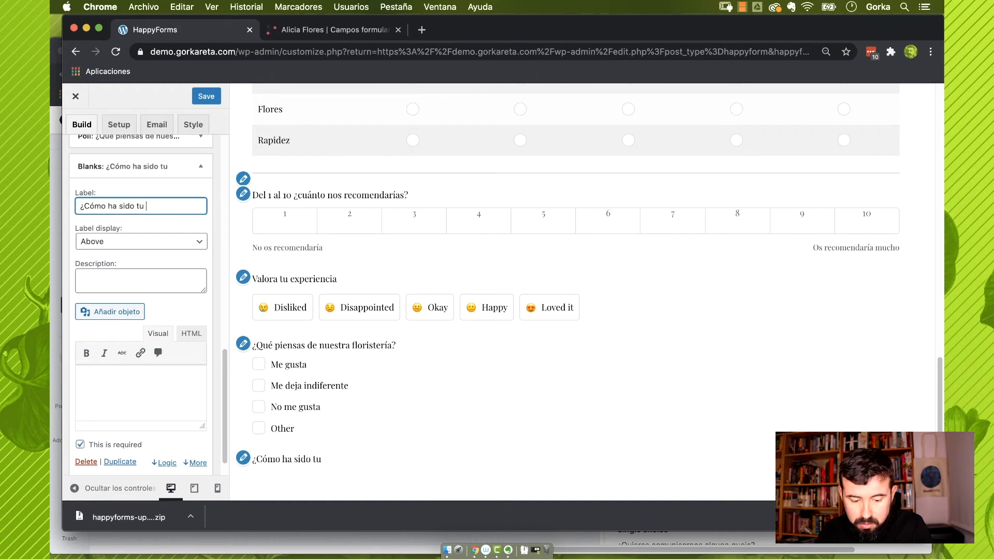
pyautogui.write(' compra?')
# Write 'He pedido un ramo de [] y me ha parecido []' with two blanks
pyautogui.click(168, 380)
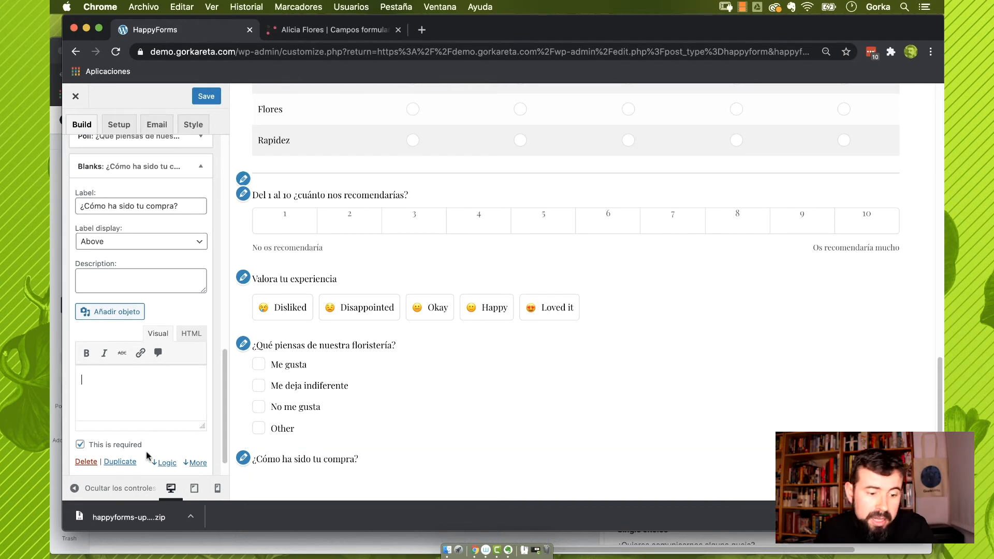
pyautogui.write('He pedido un ramo de')
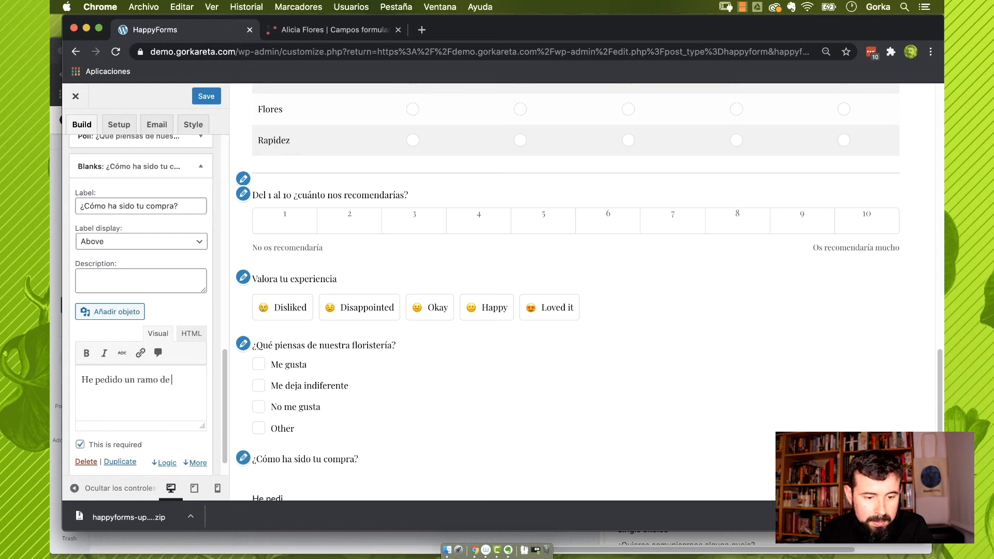
pyautogui.click(158, 353)
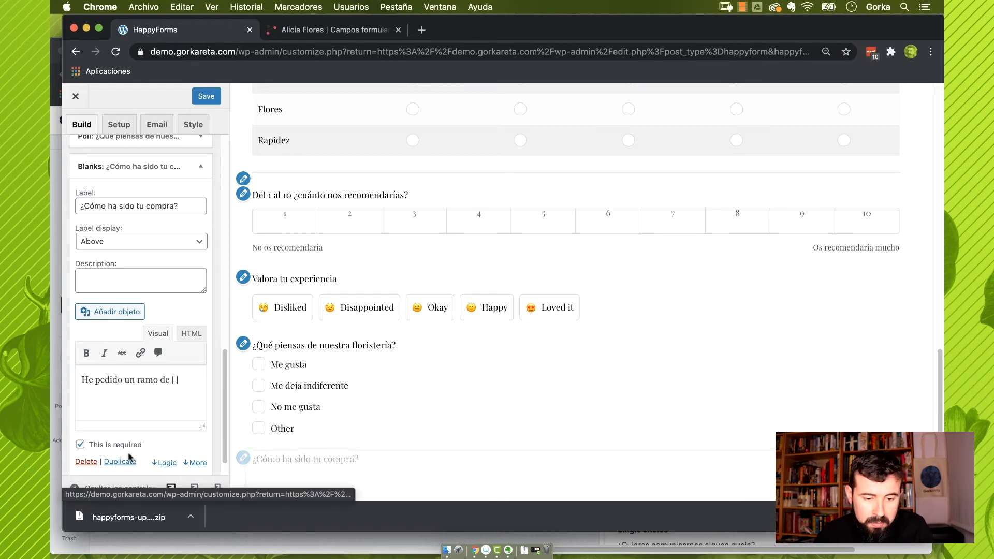
pyautogui.write('y me ha ')
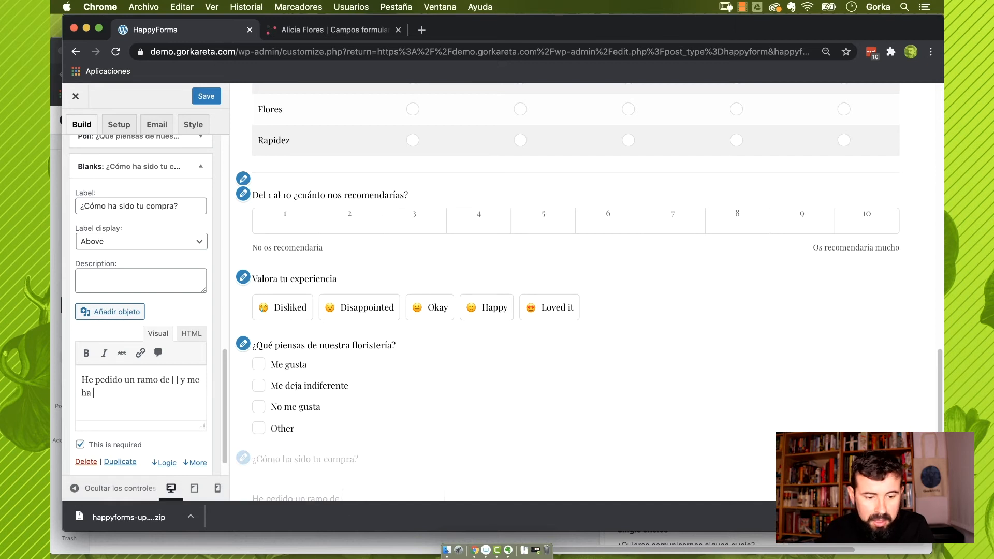
pyautogui.write('parecido')
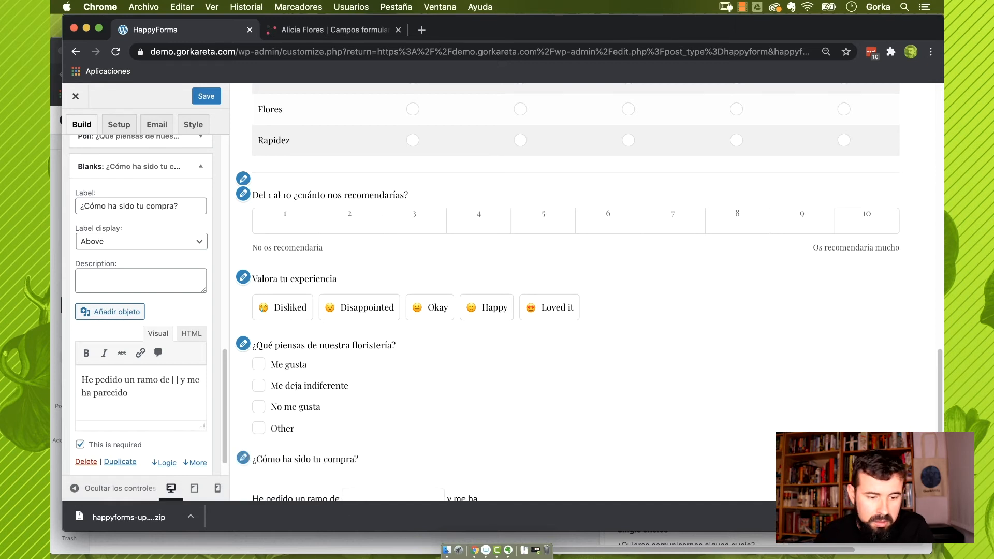
pyautogui.click(159, 355)
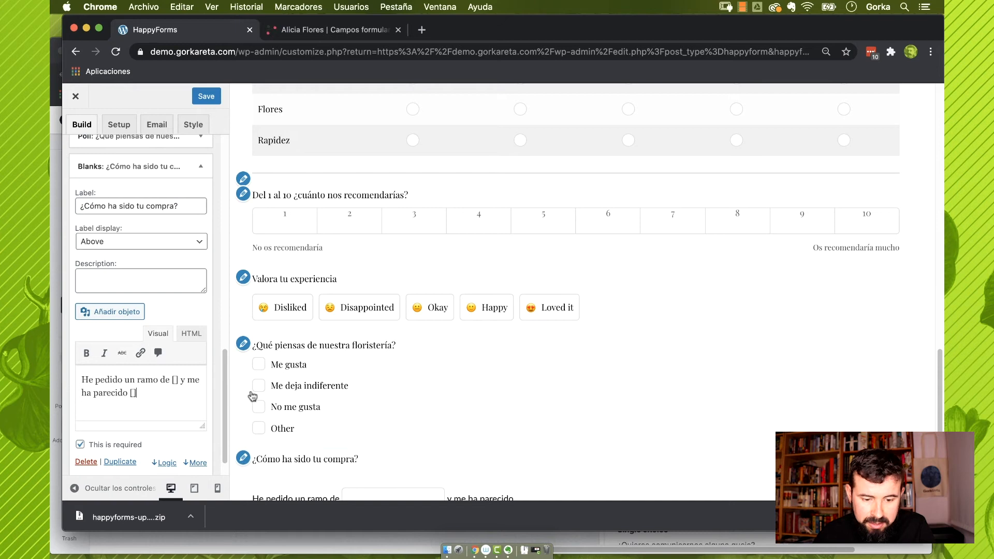
pyautogui.scroll(-3, 306, 387)
pyautogui.scroll(-1, 306, 388)
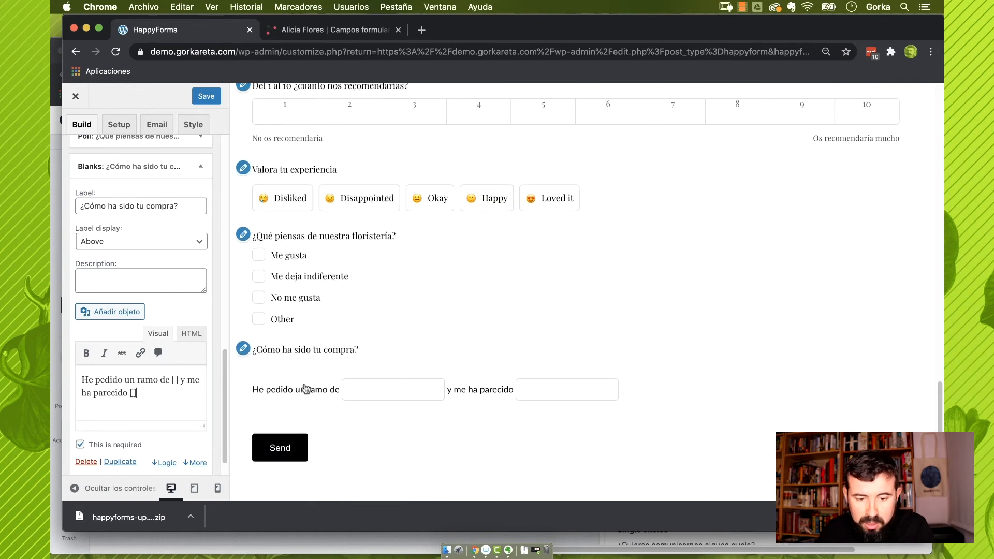
# Test the preview blanks by entering 'rosas' and 'fabuloso'
pyautogui.click(373, 397)
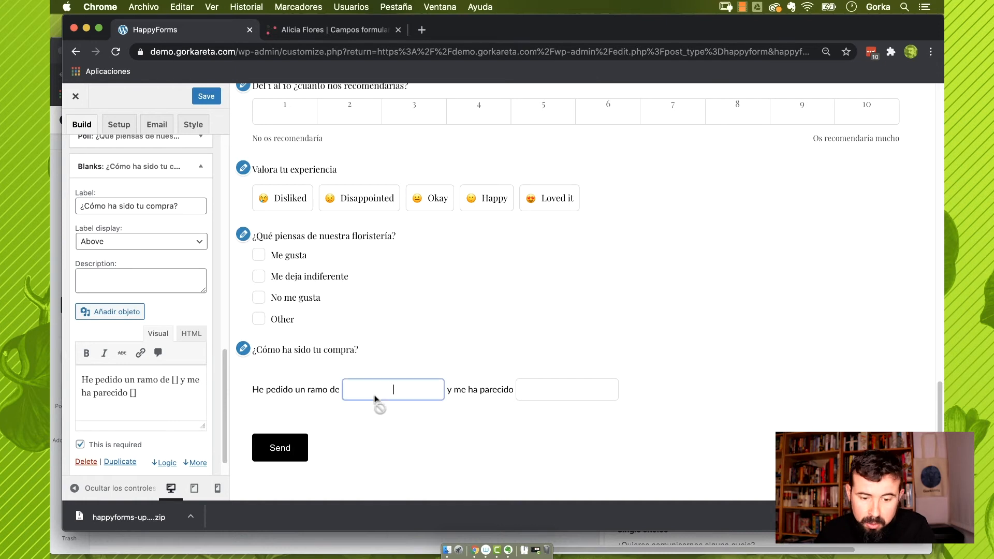
pyautogui.write('rosas')
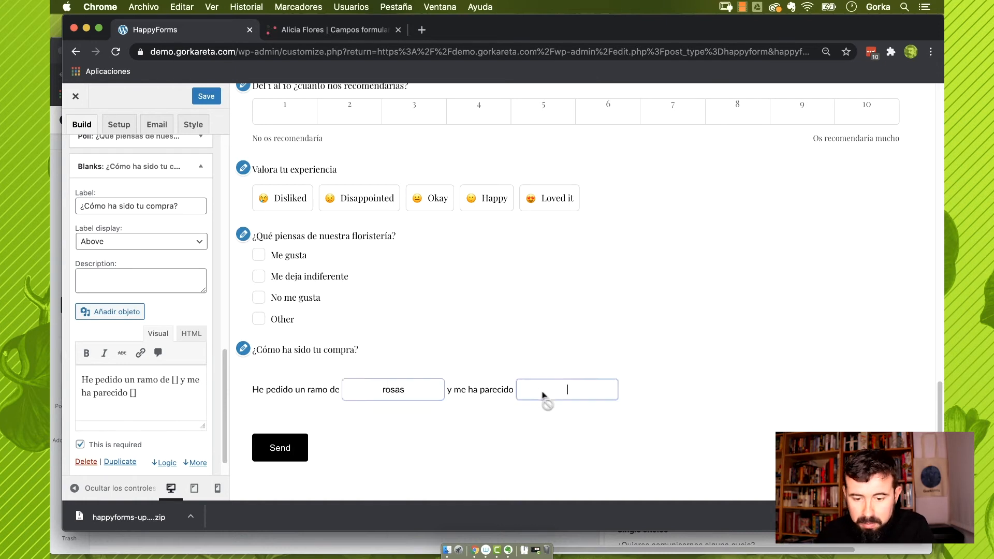
pyautogui.click(544, 394)
pyautogui.write('fabulos')
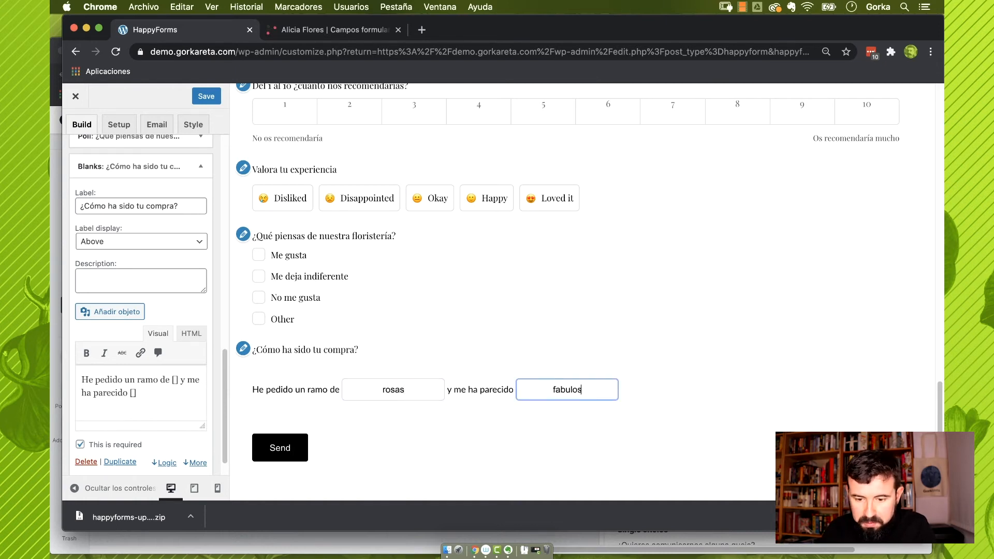
pyautogui.write('o')
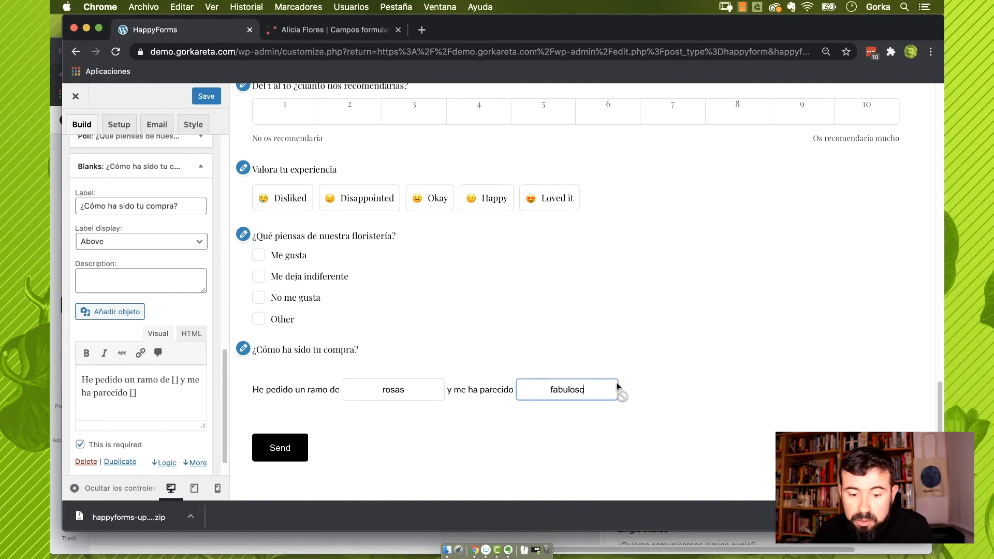
pyautogui.click(448, 435)
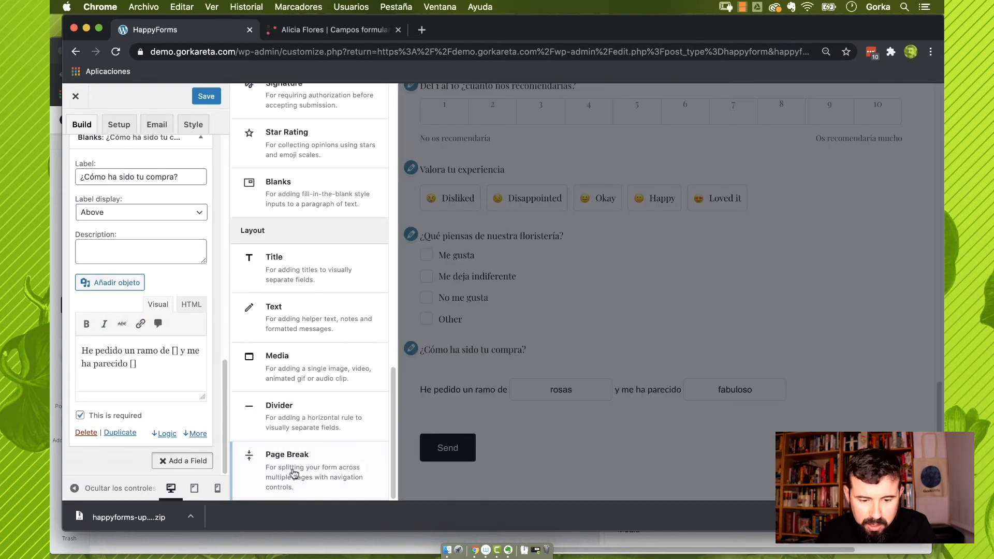
# Add a 'Comentarios' page break and a Single Choice question '¿Quieres dejar un comentario?'
pyautogui.click(287, 473)
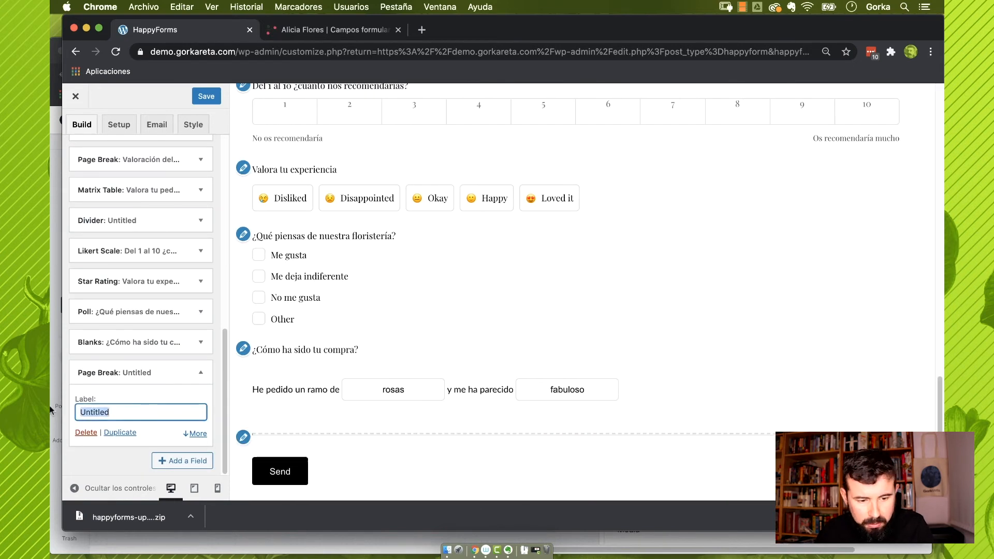
pyautogui.write('Com')
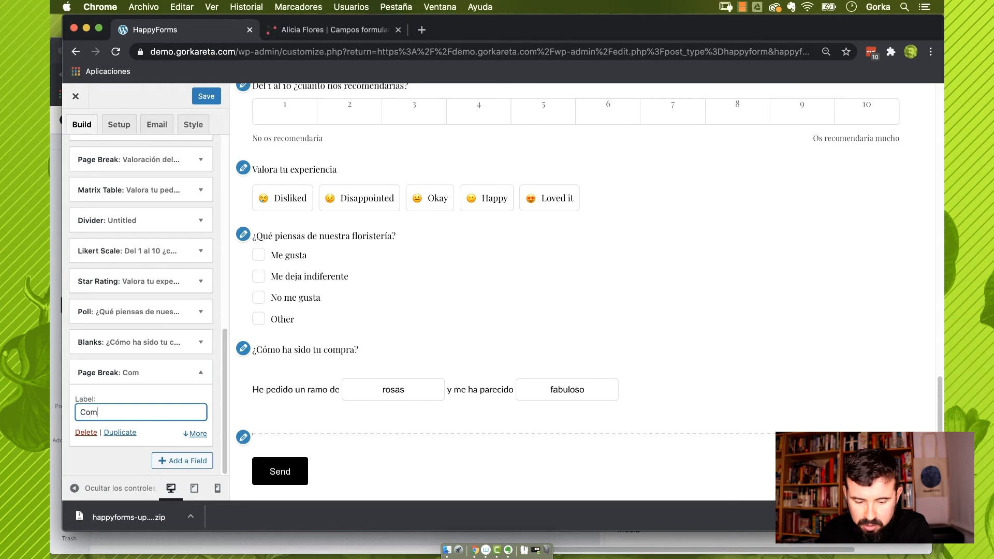
pyautogui.write('entarios')
pyautogui.click(182, 461)
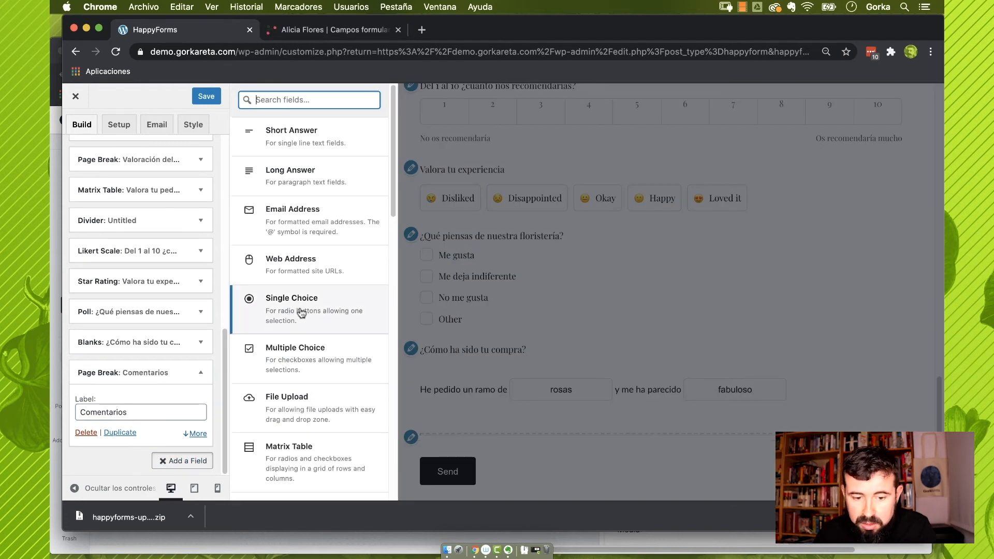
pyautogui.click(301, 313)
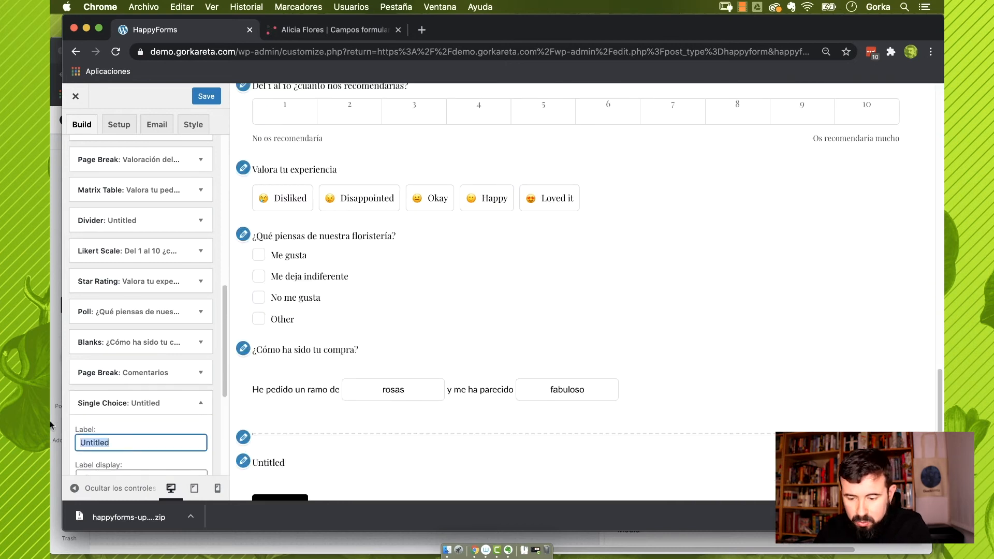
pyautogui.write('¿Quieres u')
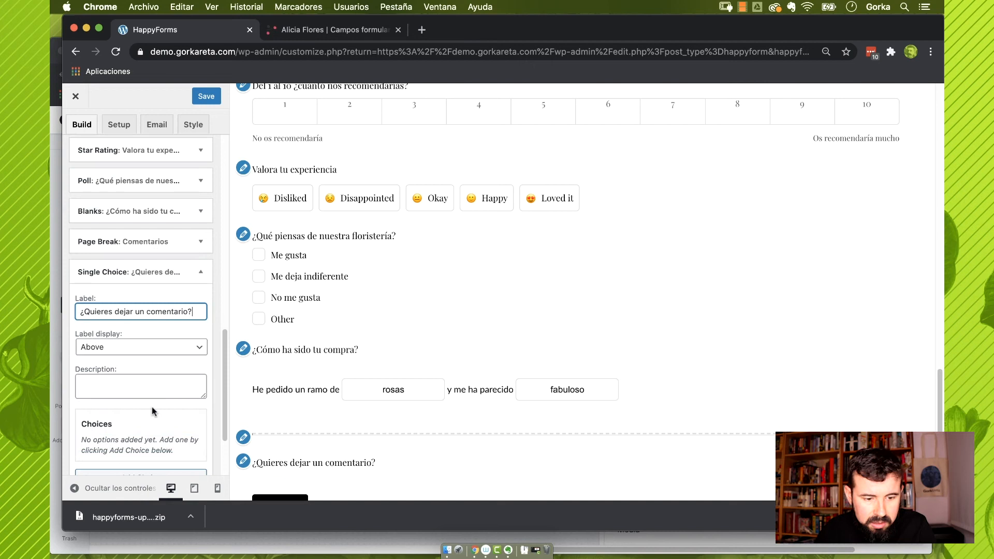
# Give the single-choice question the answers Sí and No
pyautogui.scroll(-2, 153, 410)
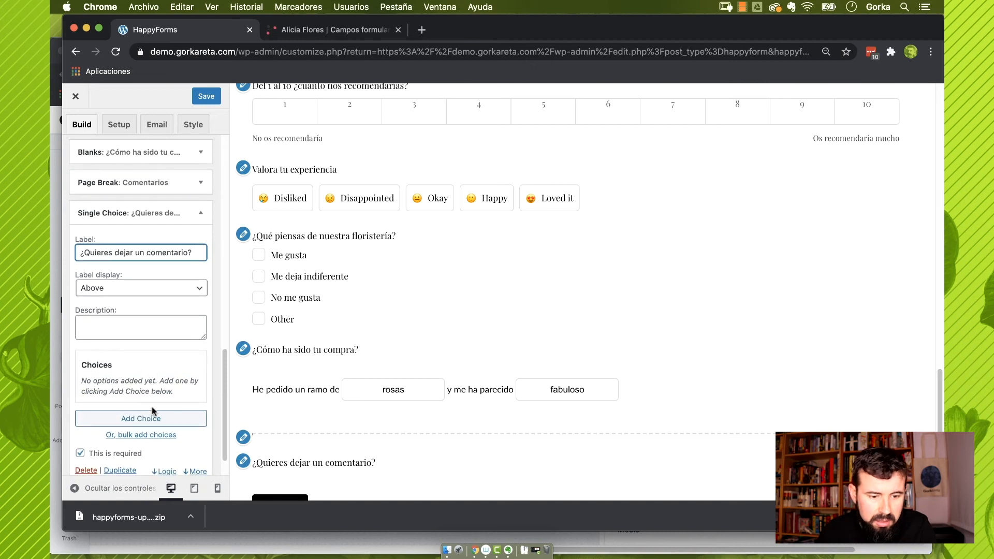
pyautogui.click(184, 422)
pyautogui.write('S')
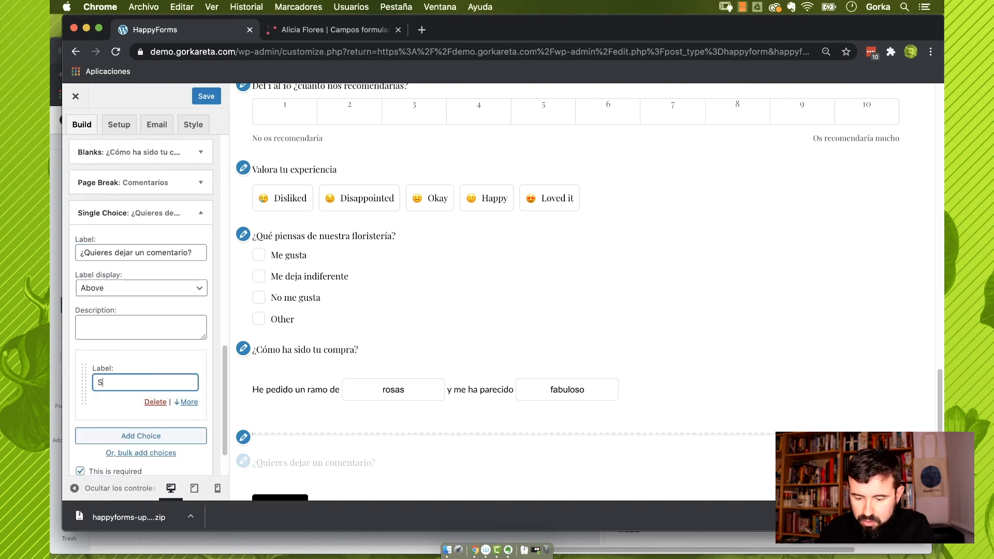
pyautogui.write('í')
pyautogui.click(127, 435)
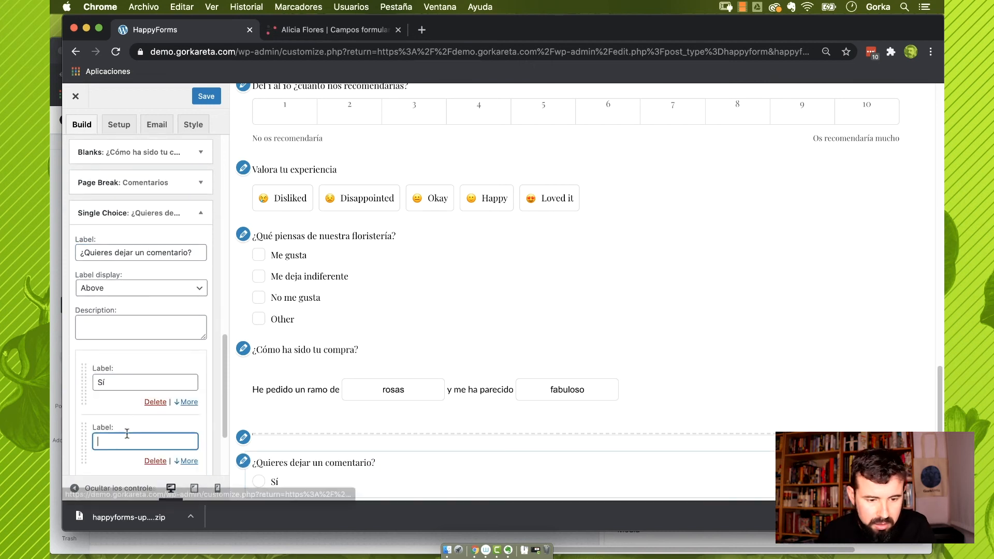
pyautogui.write('NO')
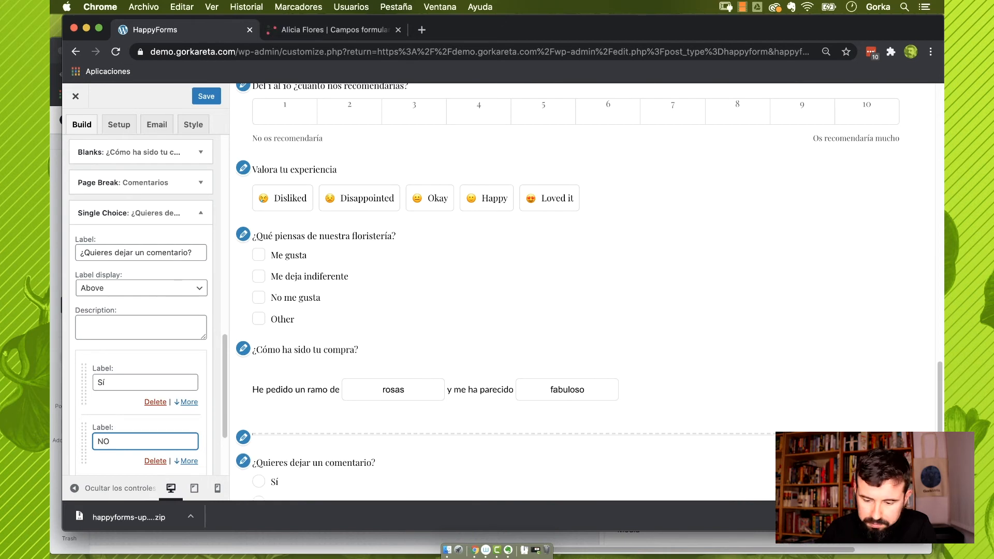
pyautogui.press('BackSpace')
pyautogui.write('o')
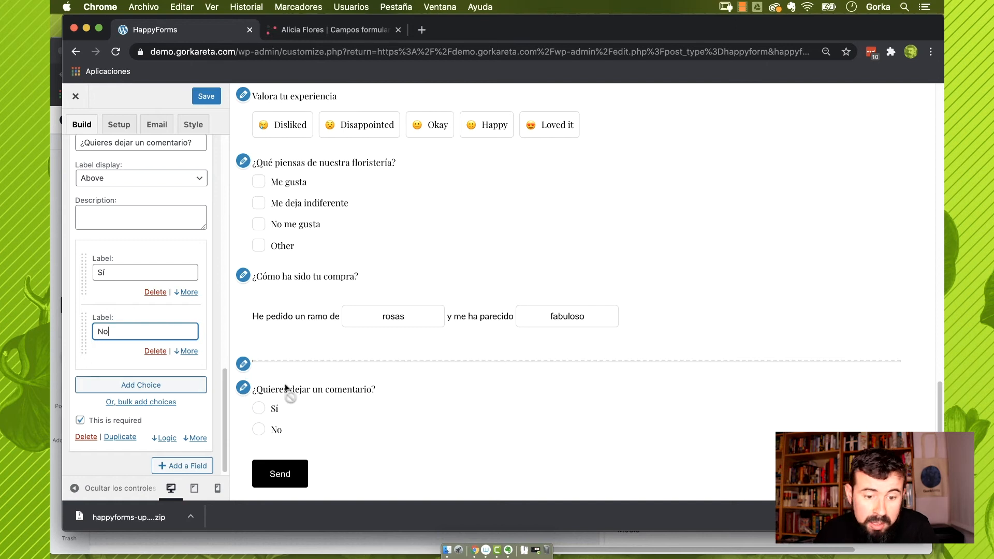
pyautogui.scroll(6, 286, 374)
pyautogui.scroll(10, 286, 374)
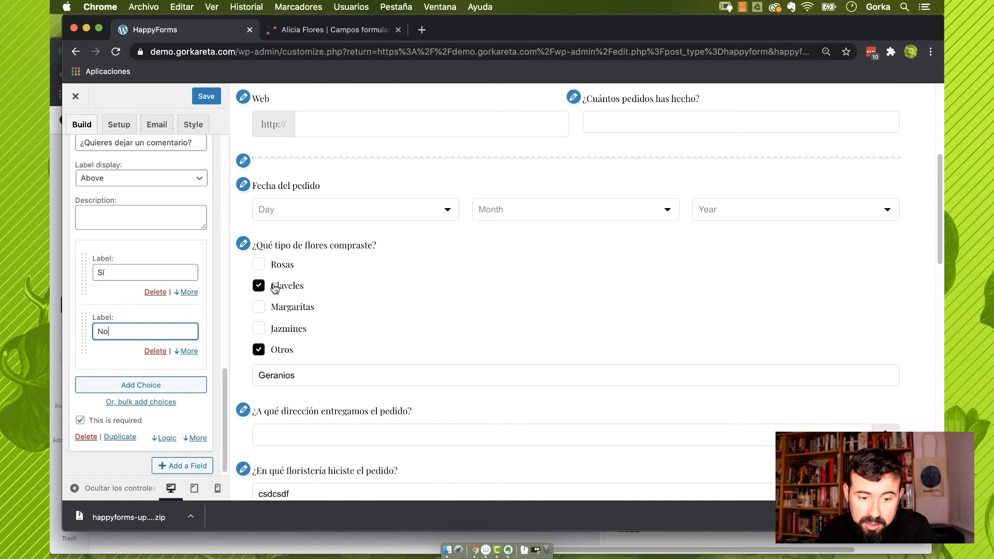
pyautogui.scroll(-15, 286, 294)
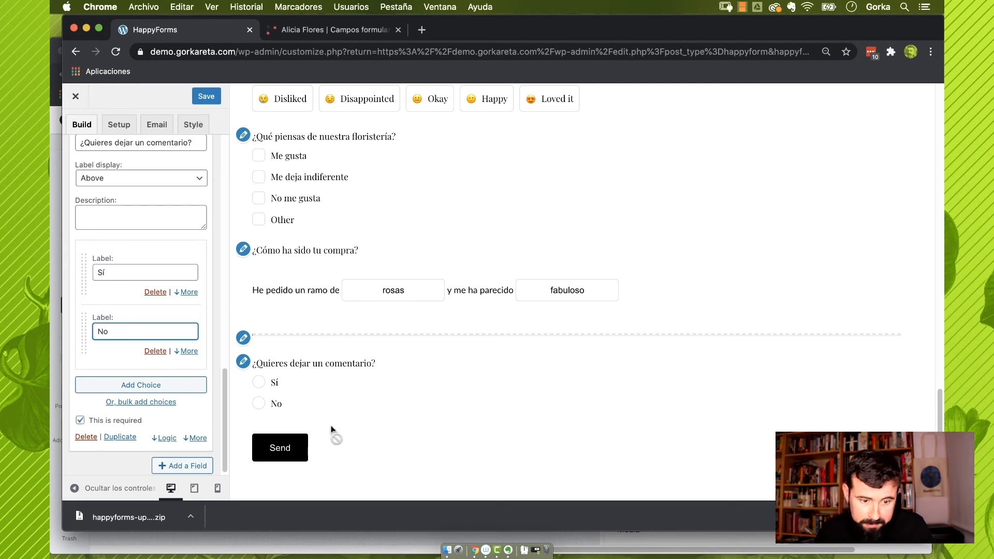
pyautogui.click(185, 466)
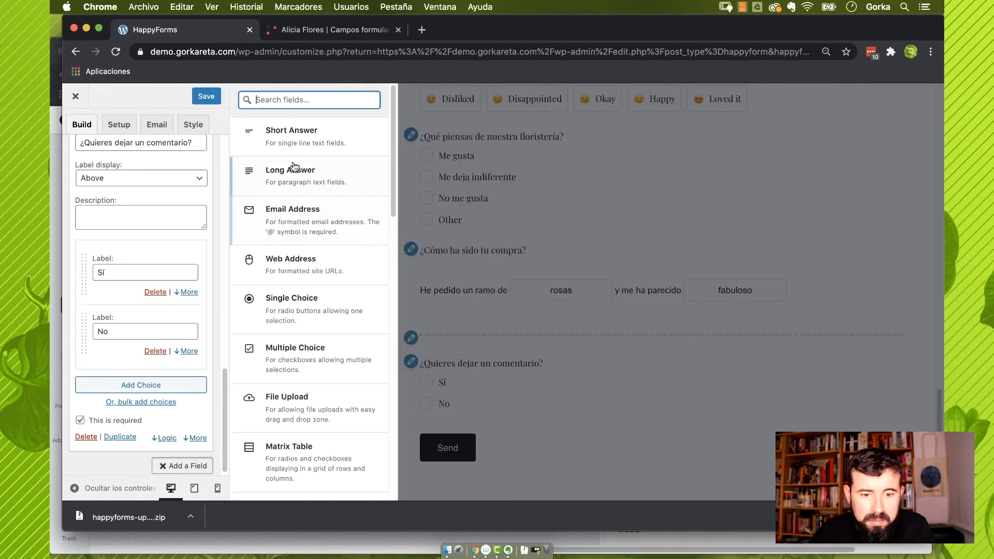
# Add a long-answer field and label it 'Mi comentario'
pyautogui.click(303, 178)
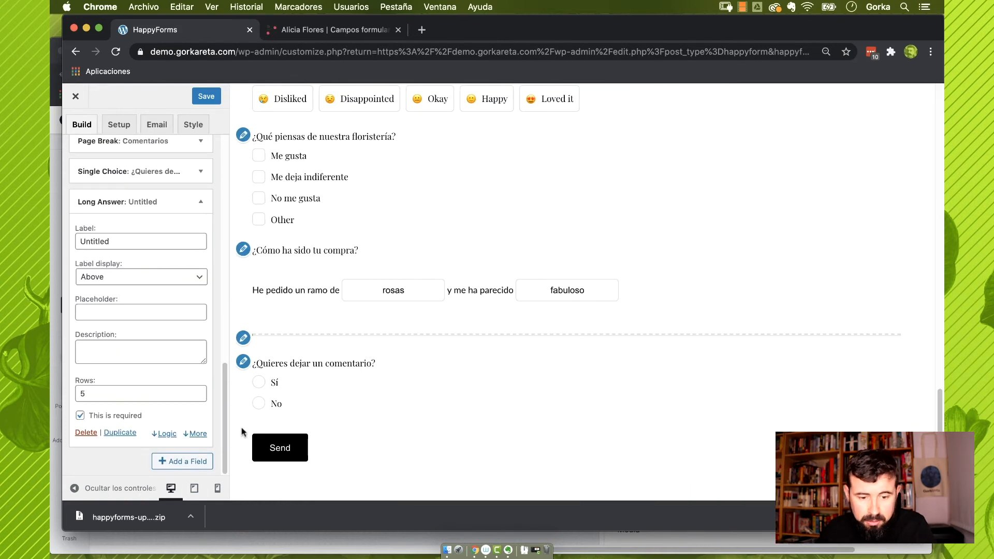
pyautogui.click(129, 248)
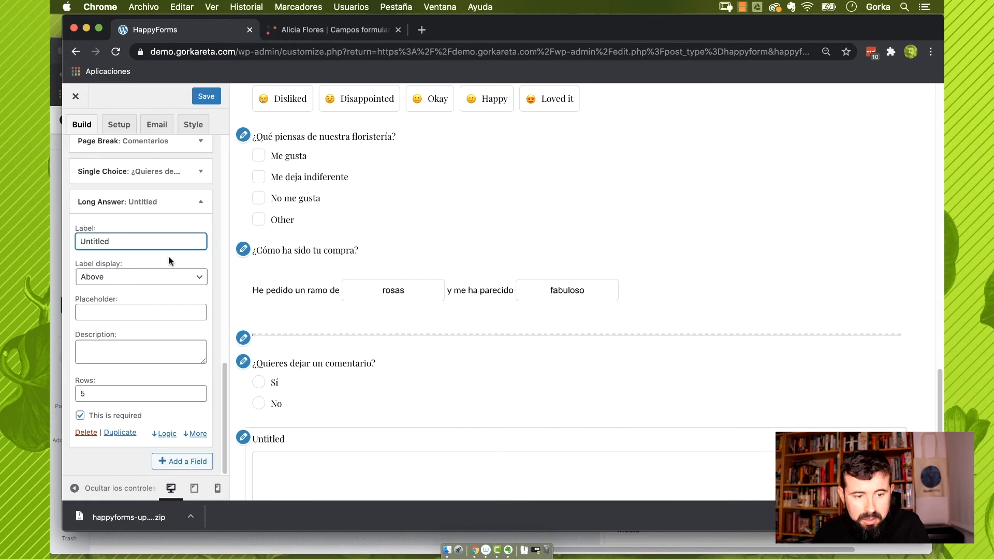
pyautogui.moveTo(136, 241); pyautogui.dragTo(92, 243)
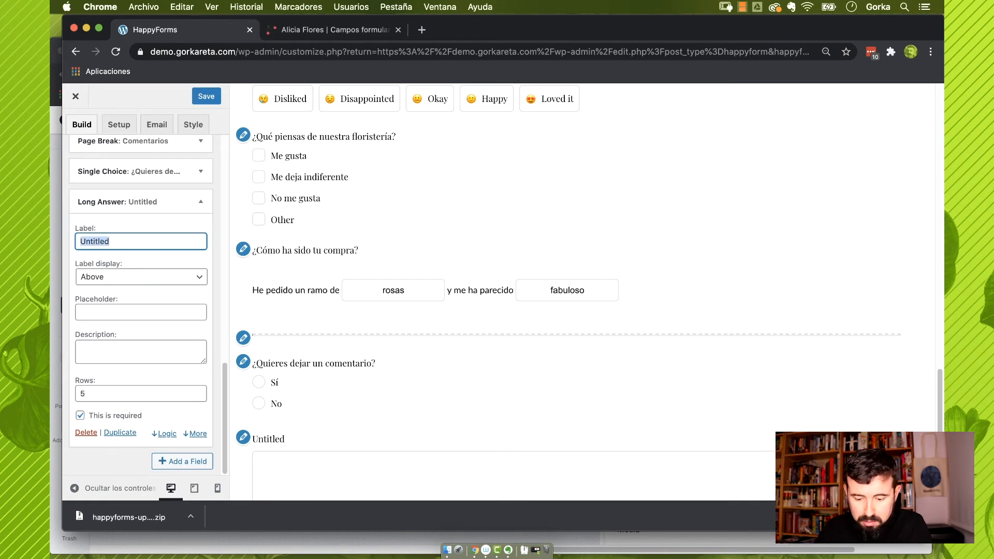
pyautogui.write('Mi comentario')
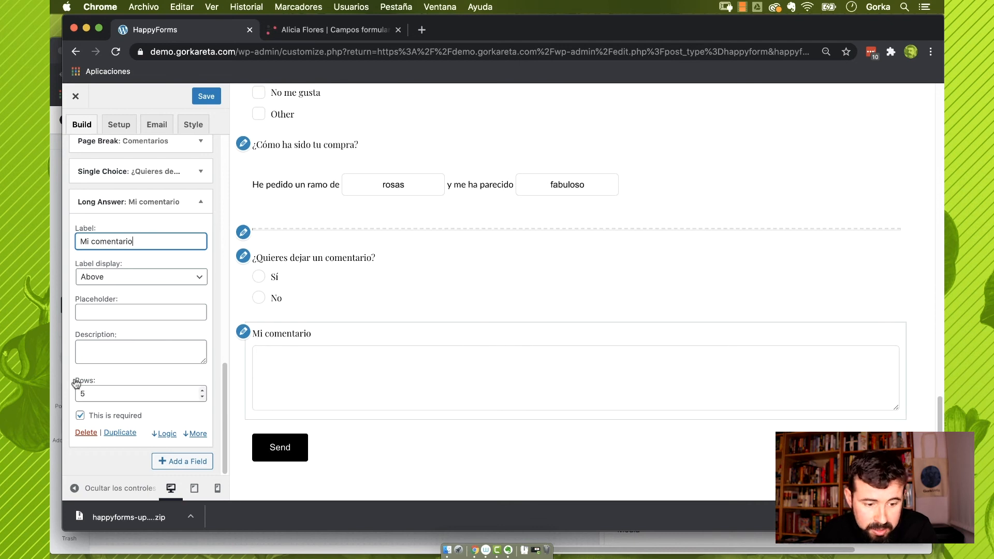
# Keep the Mi comentario box at 5 rows after trying 10 and 3
pyautogui.click(105, 392)
pyautogui.doubleClick(105, 393)
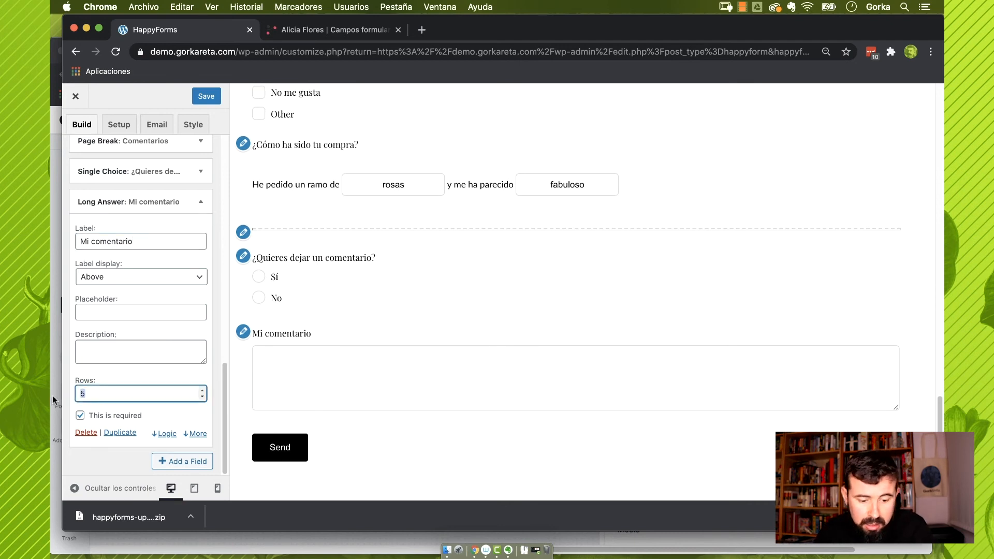
pyautogui.write('10')
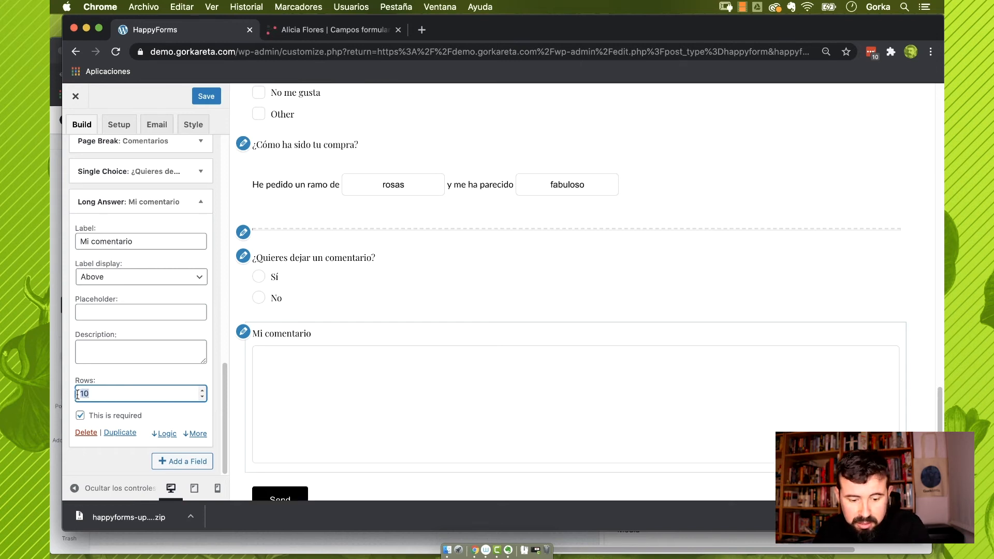
pyautogui.press('BackSpace')
pyautogui.press('BackSpace')
pyautogui.write('3')
pyautogui.press('BackSpace')
pyautogui.write('5')
# Give Mi comentario a rich-text formatting toolbar, with no word limit
pyautogui.click(195, 434)
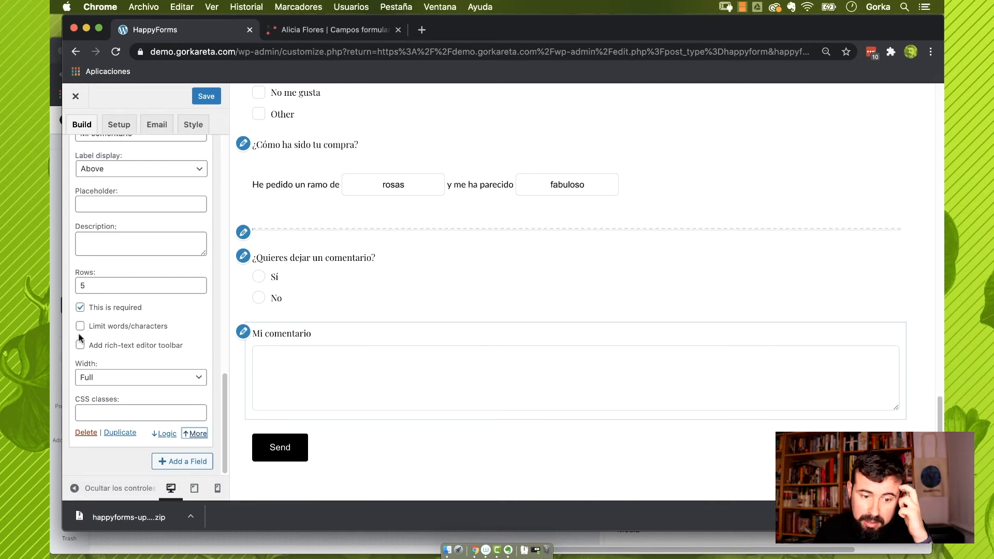
pyautogui.click(80, 326)
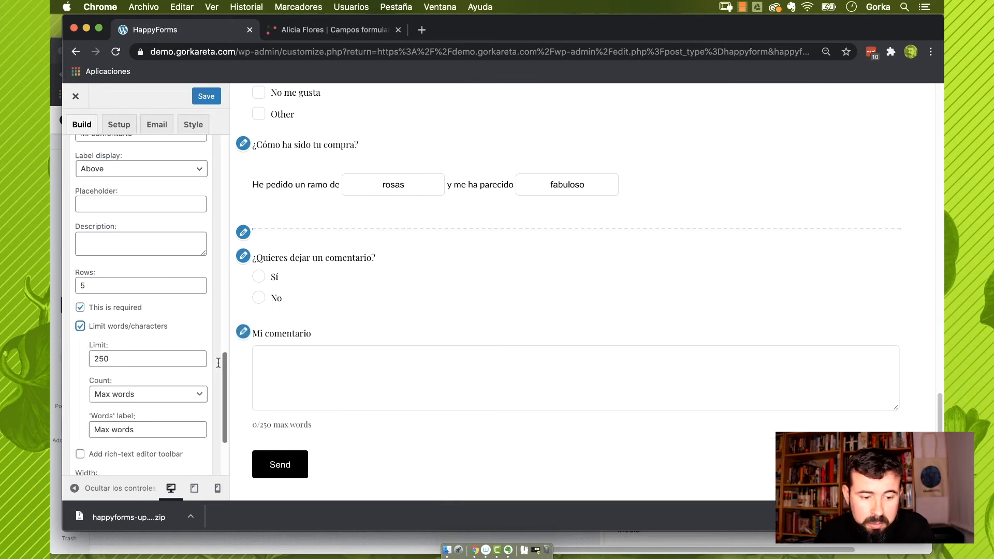
pyautogui.click(139, 326)
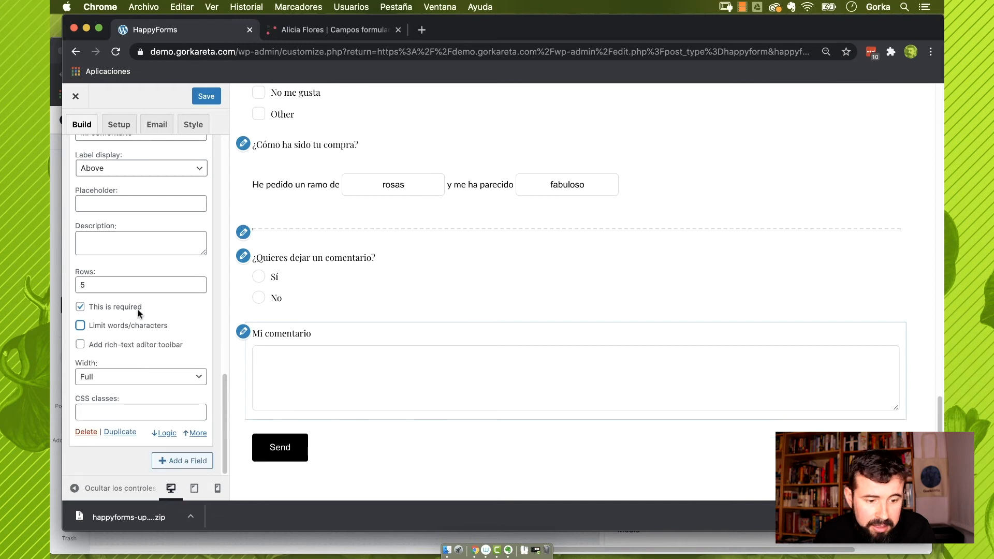
pyautogui.click(80, 344)
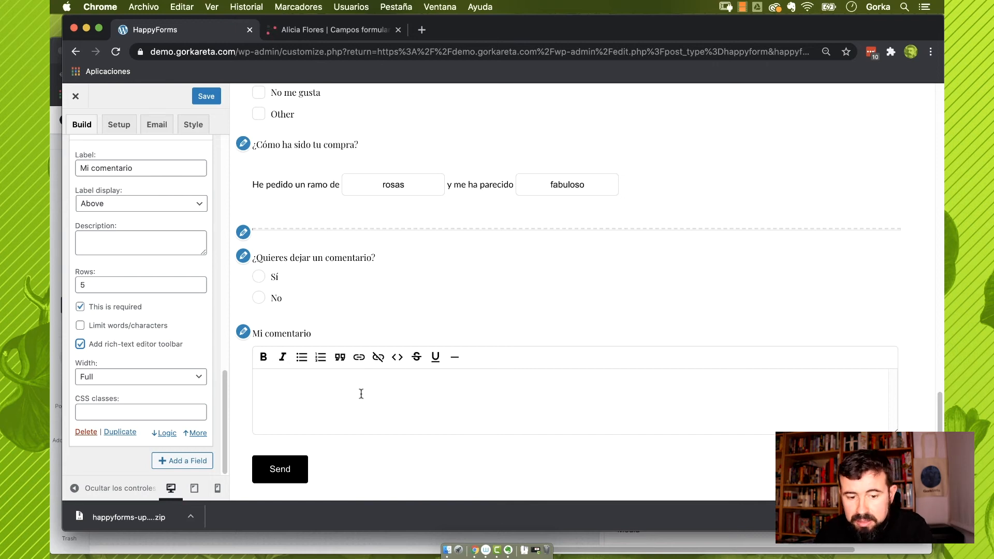
pyautogui.click(92, 359)
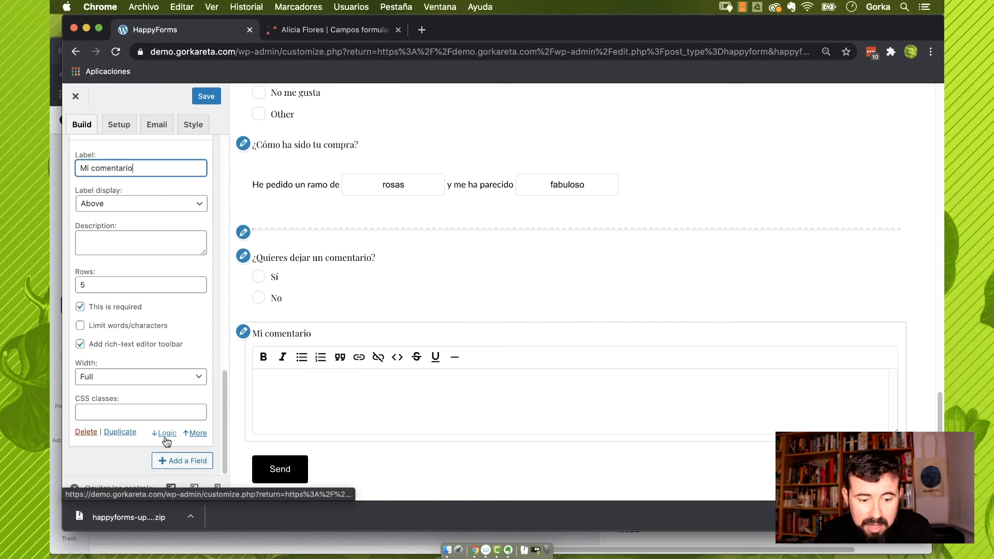
pyautogui.click(165, 434)
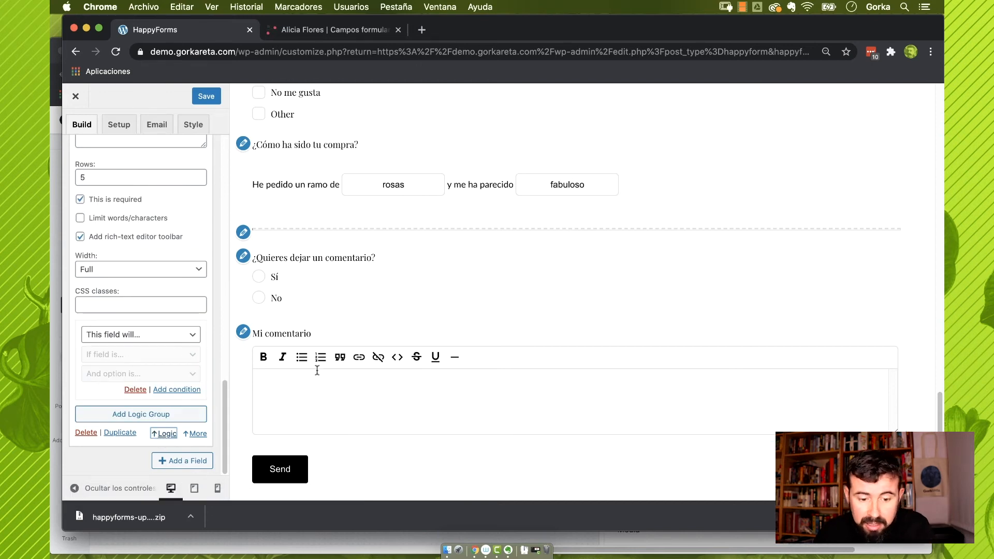
# Show Mi comentario only if ¿Quieres dejar un comentario? is Sí; test Sí and No in preview
pyautogui.click(139, 336)
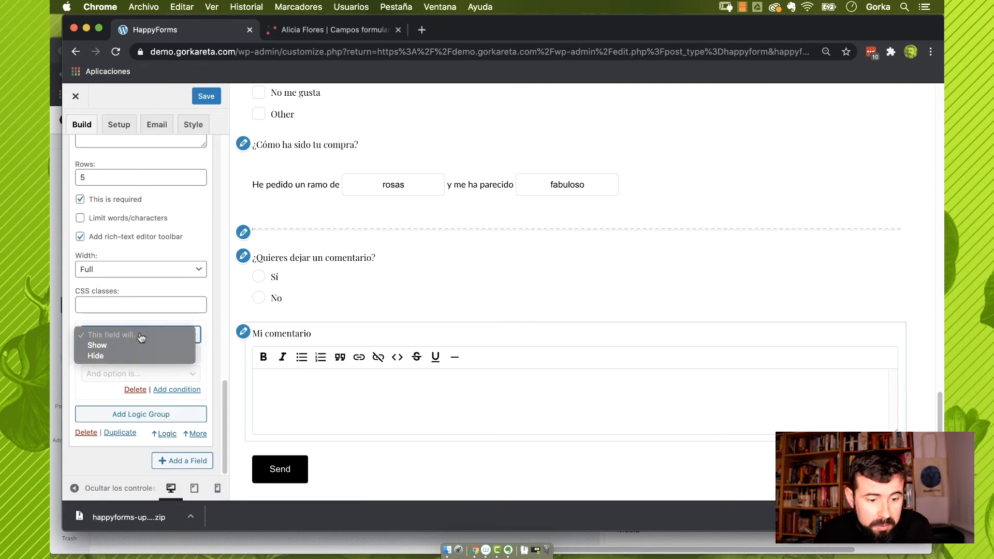
pyautogui.click(139, 346)
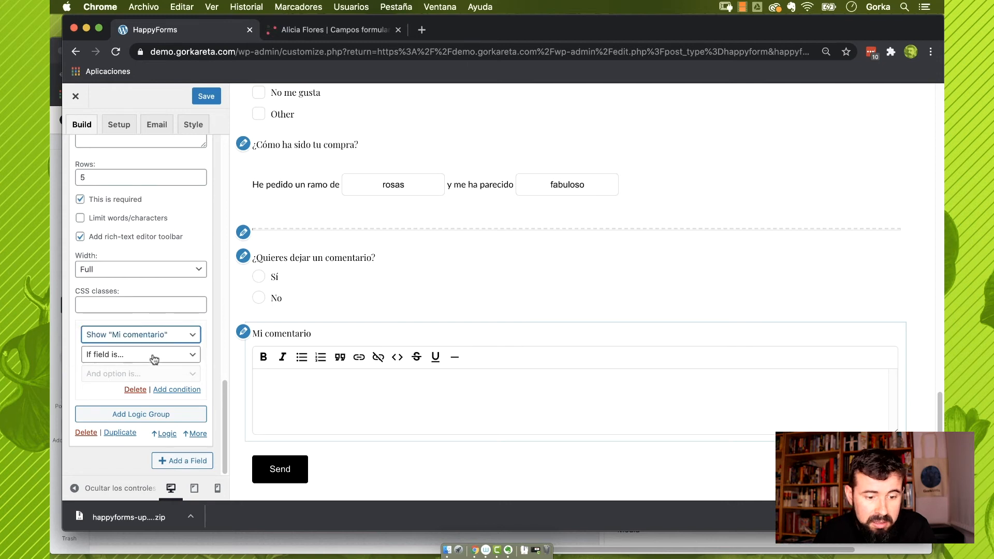
pyautogui.click(153, 358)
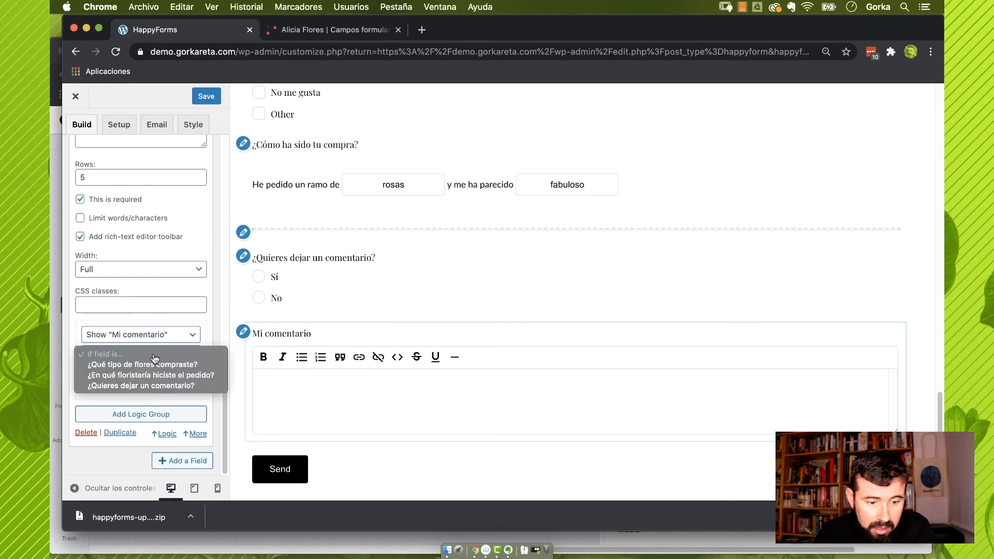
pyautogui.click(153, 386)
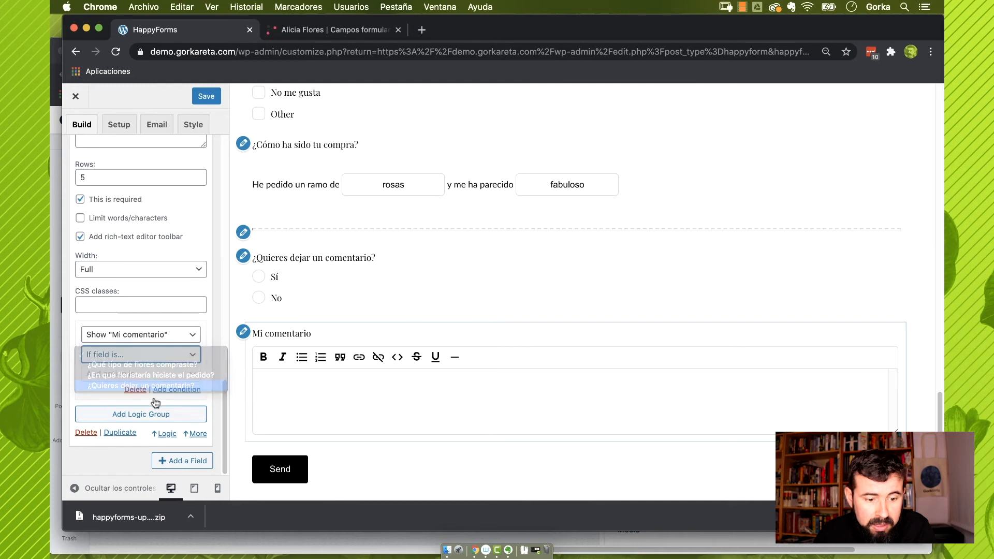
pyautogui.click(141, 373)
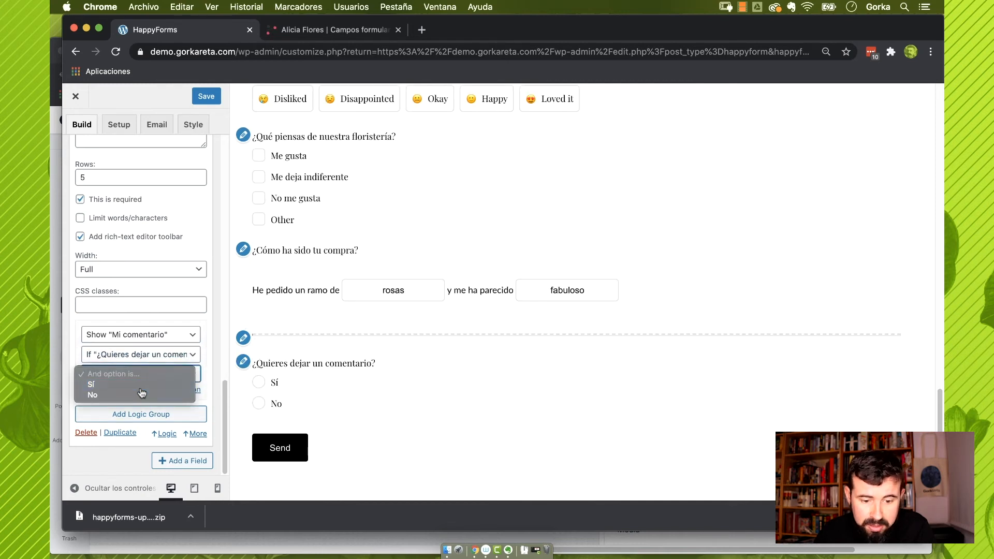
pyautogui.click(104, 384)
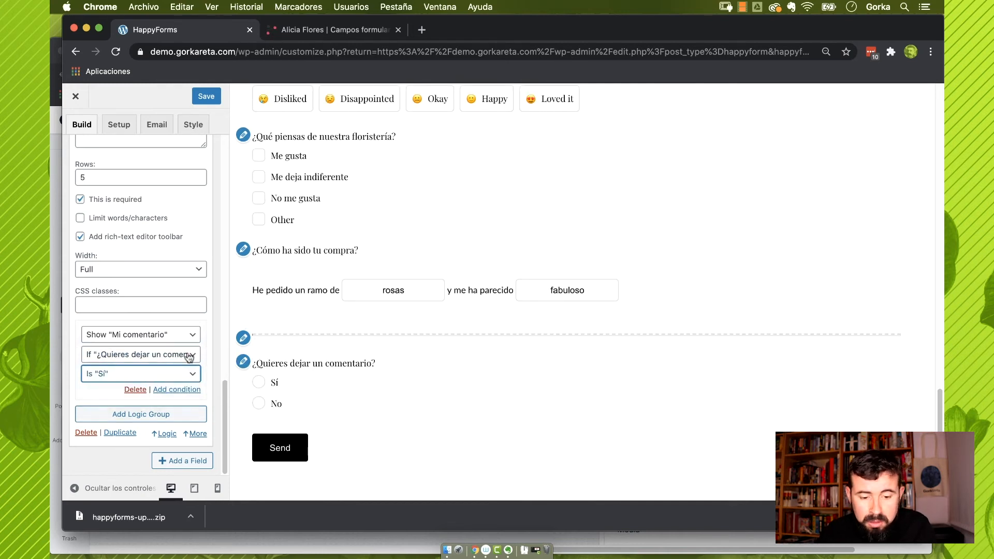
pyautogui.click(259, 383)
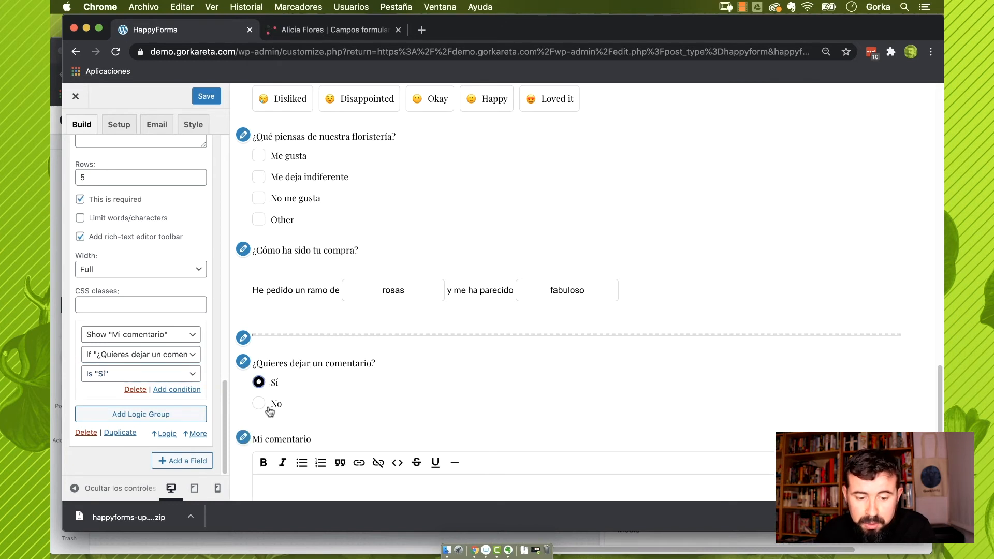
pyautogui.click(259, 405)
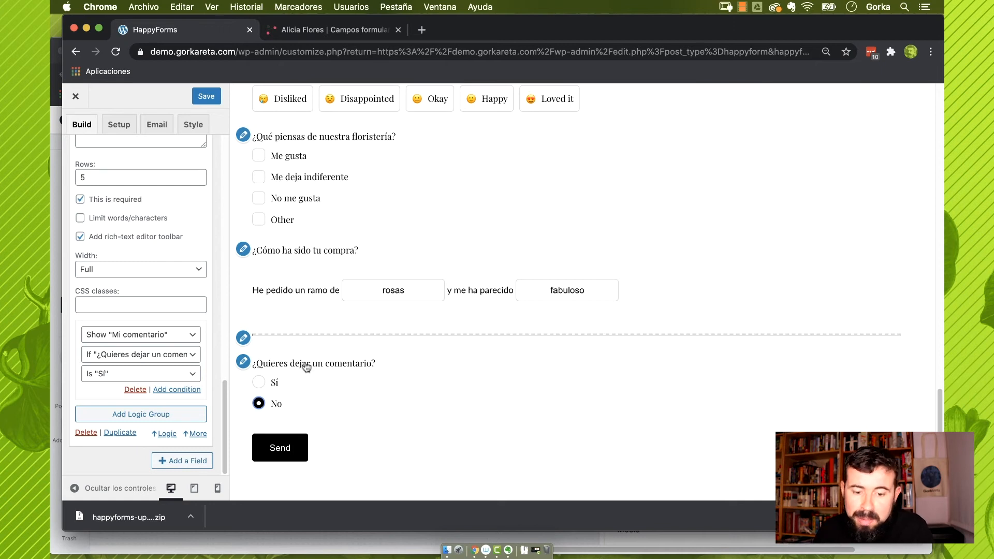
# Add a file upload field labelled 'Añadir imagen'
pyautogui.click(191, 463)
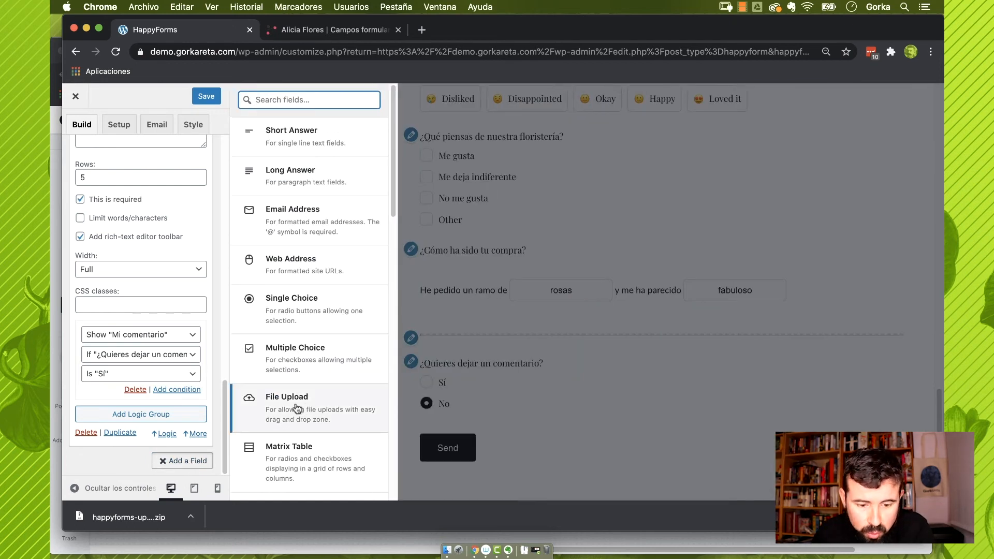
pyautogui.click(297, 408)
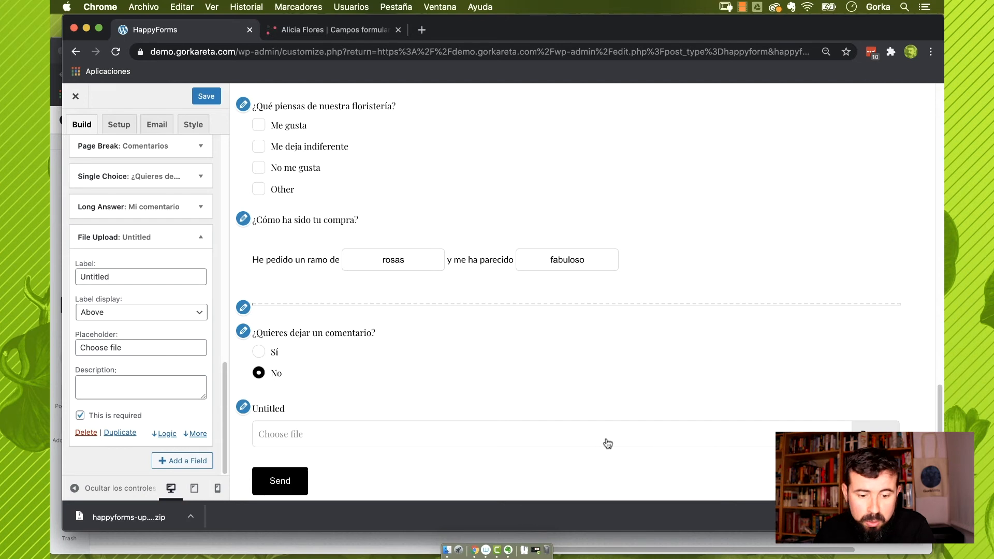
pyautogui.doubleClick(96, 277)
pyautogui.write('Aña')
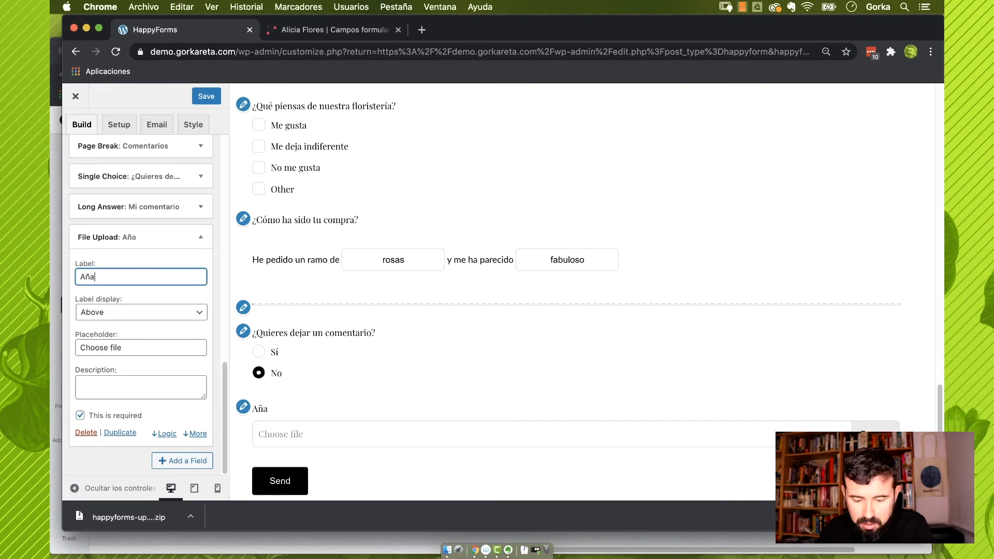
pyautogui.write('dir imagen')
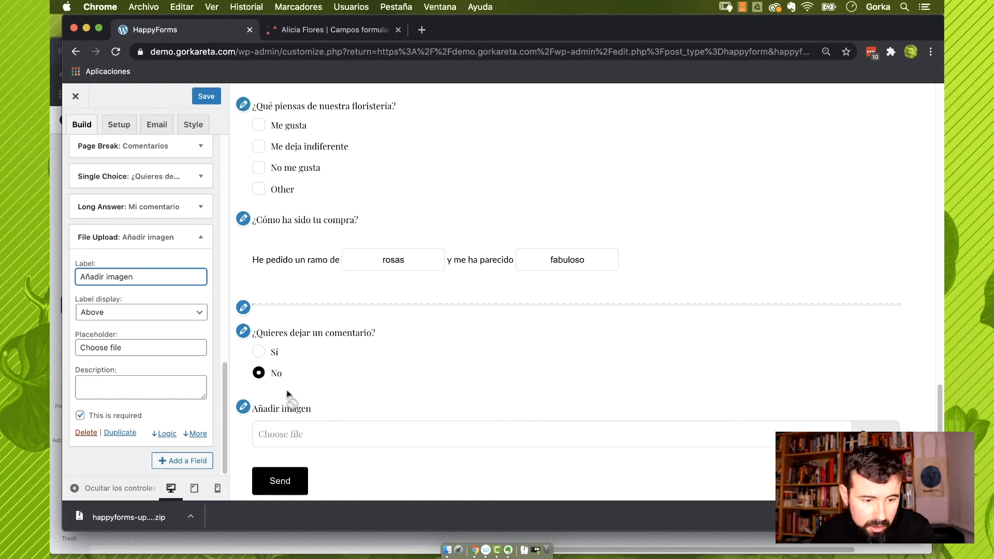
# Limit the upload field to one file and allow only Images
pyautogui.click(197, 433)
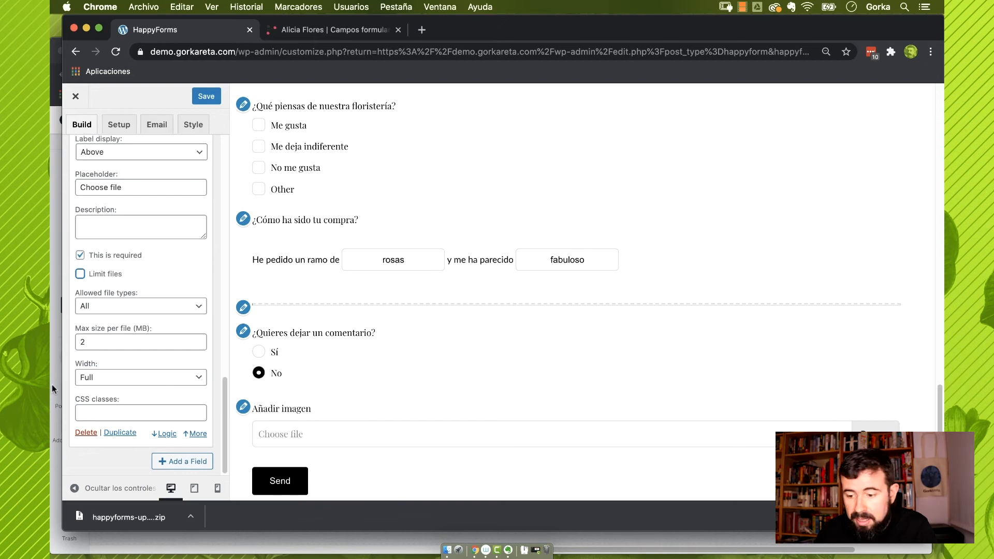
pyautogui.click(81, 274)
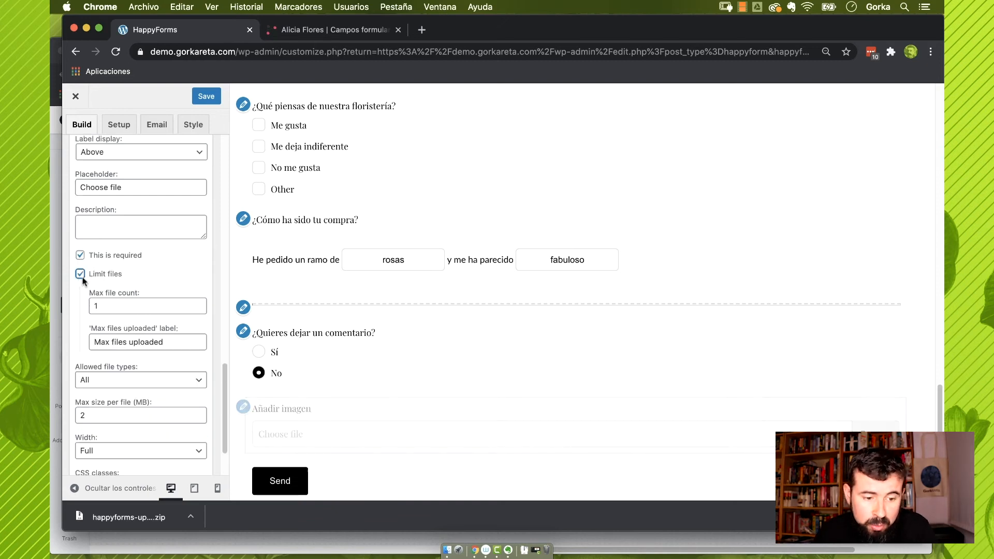
pyautogui.click(134, 381)
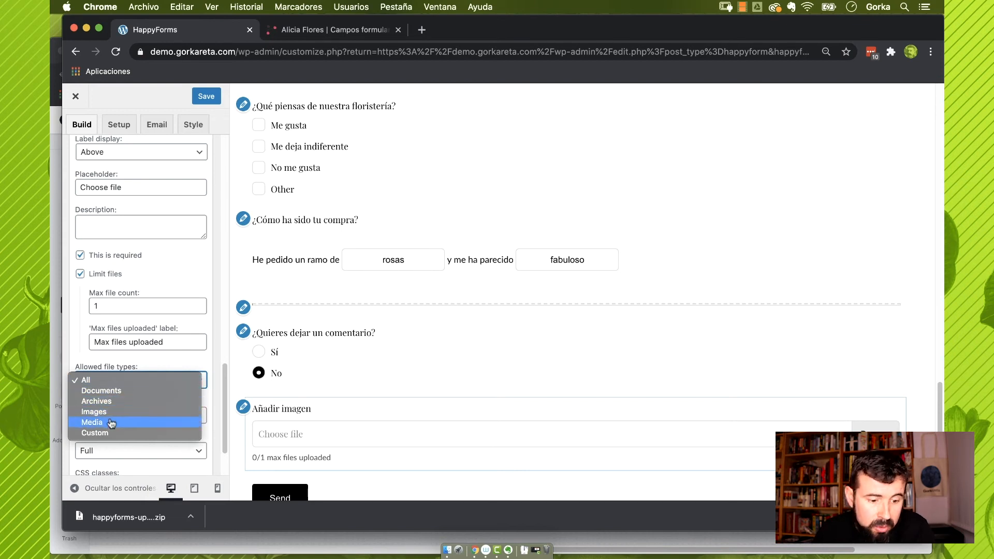
pyautogui.scroll(-3, 108, 426)
pyautogui.click(141, 307)
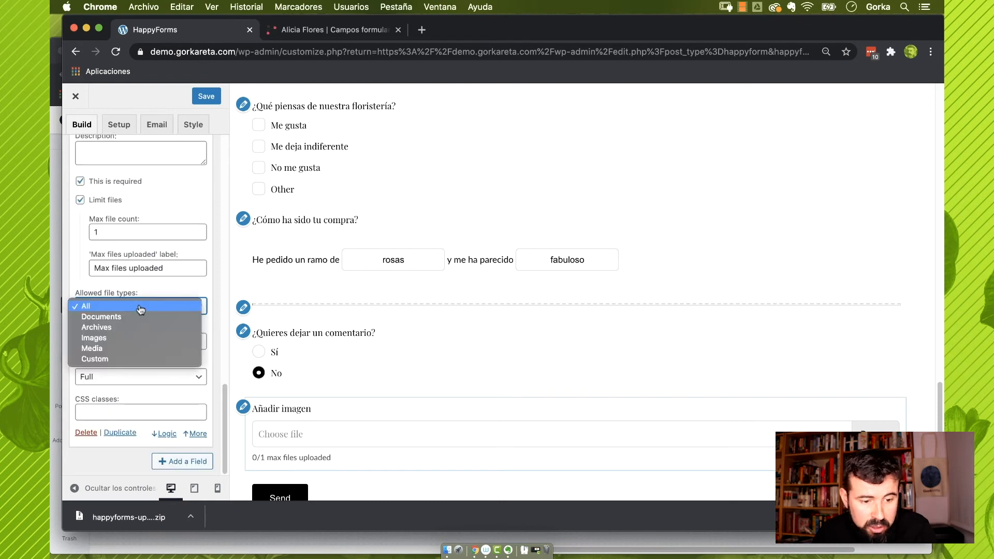
pyautogui.click(133, 338)
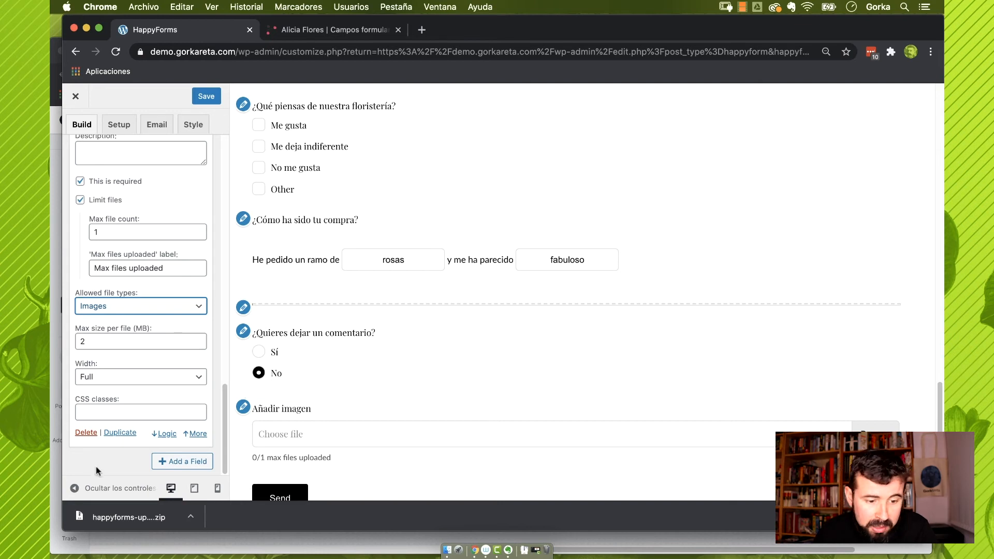
pyautogui.click(181, 462)
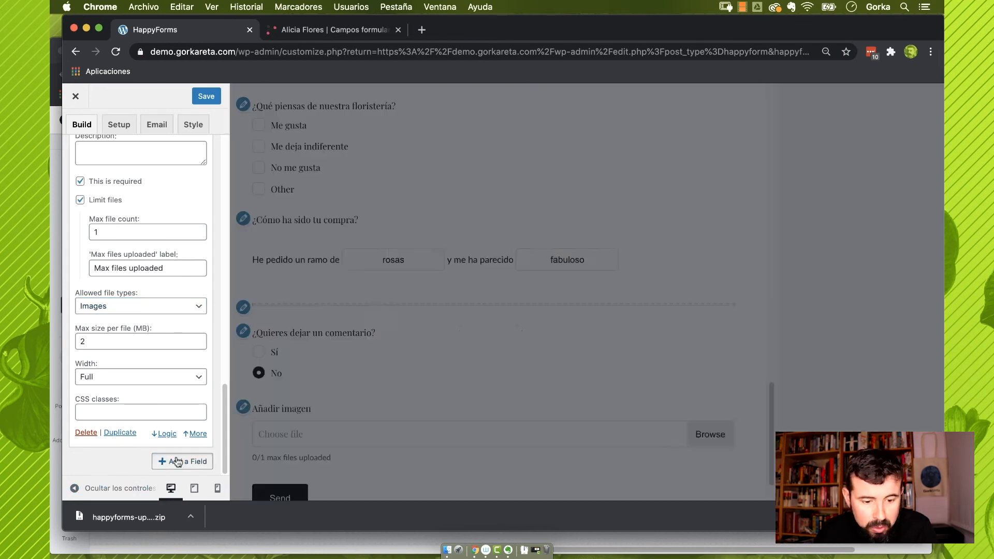
# Add a signature field labelled 'Firma'
pyautogui.scroll(-8, 291, 390)
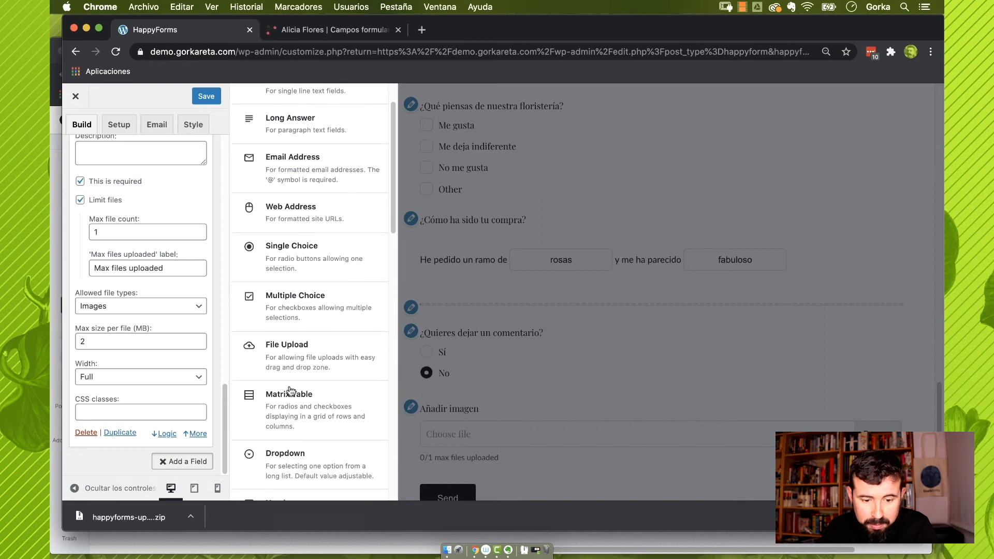
pyautogui.scroll(-5, 290, 390)
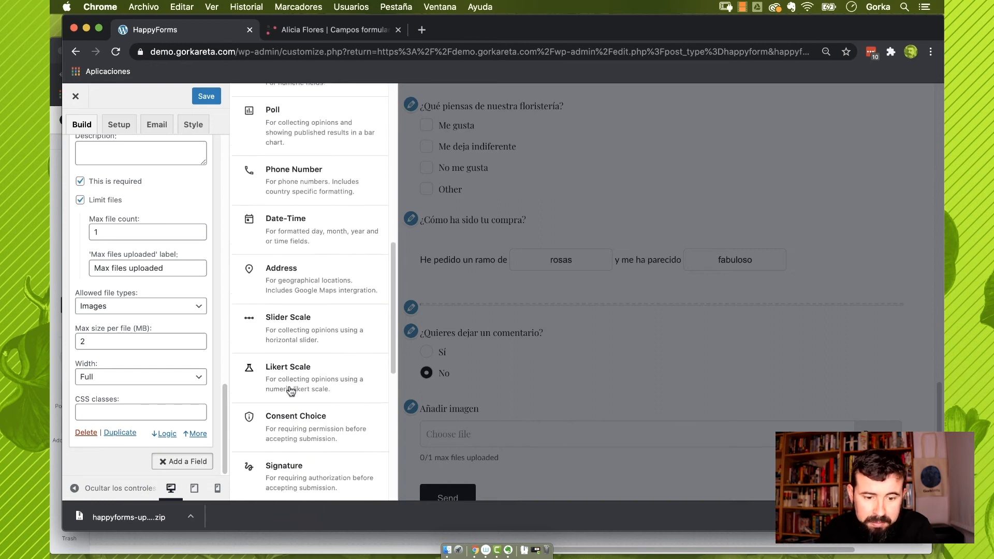
pyautogui.click(293, 398)
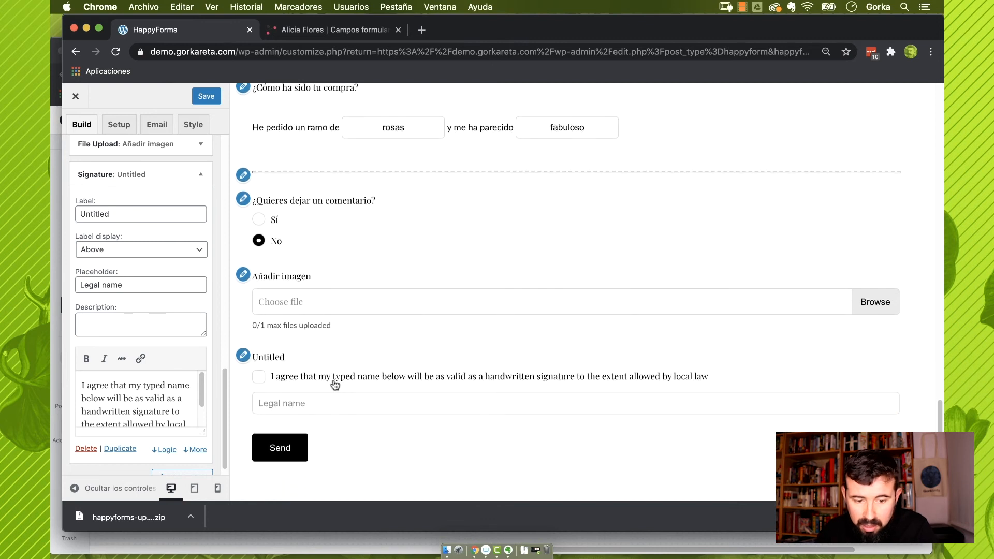
pyautogui.click(314, 405)
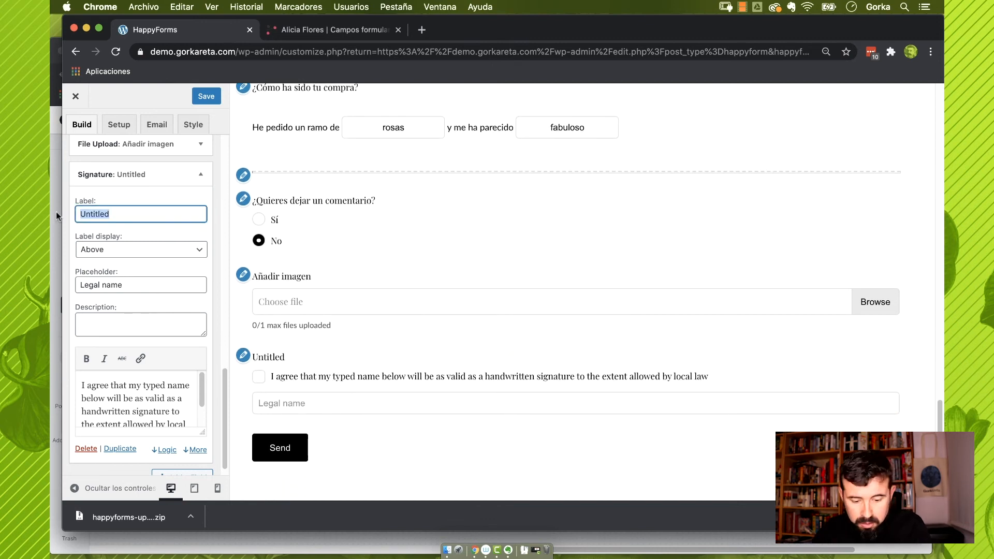
pyautogui.write('Firma')
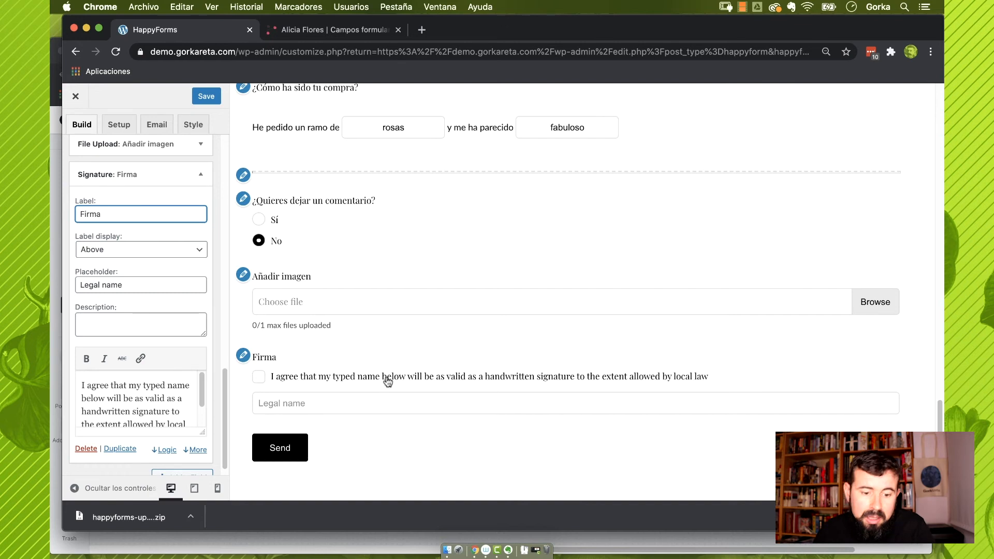
# Replace the 'Legal name' placeholder with 'Firma legsl'
pyautogui.press('Tab')
pyautogui.press('Tab')
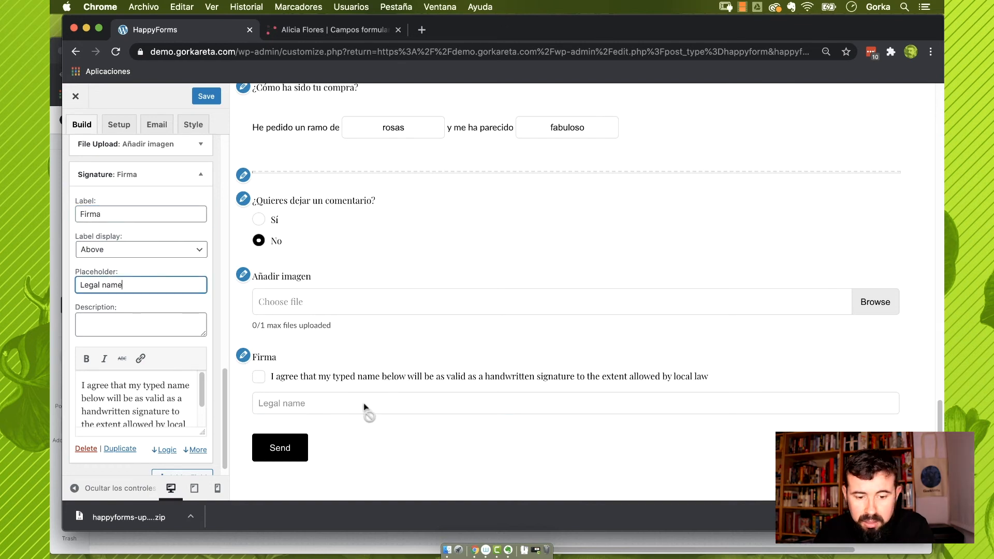
pyautogui.moveTo(154, 285); pyautogui.dragTo(58, 280)
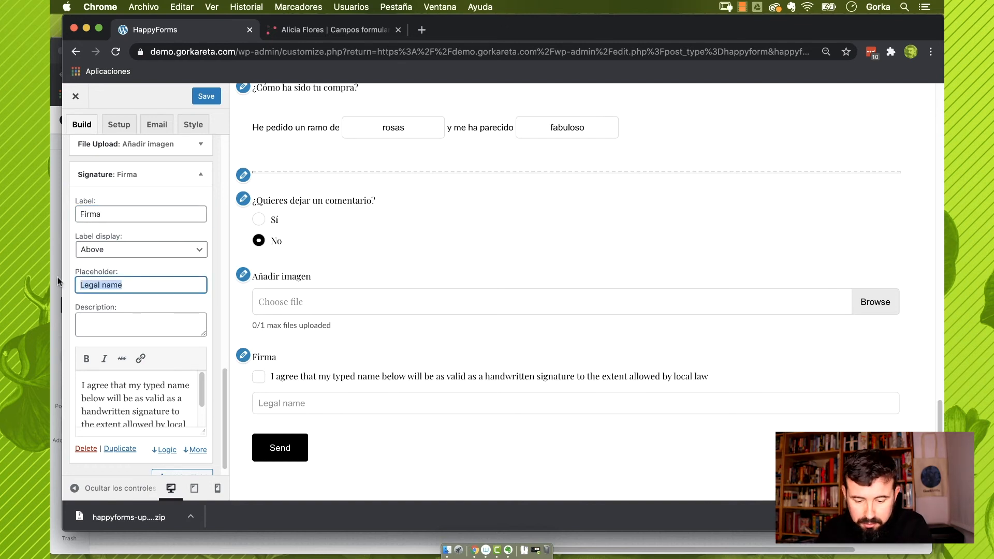
pyautogui.write('Firma legsl')
pyautogui.scroll(-1, 189, 467)
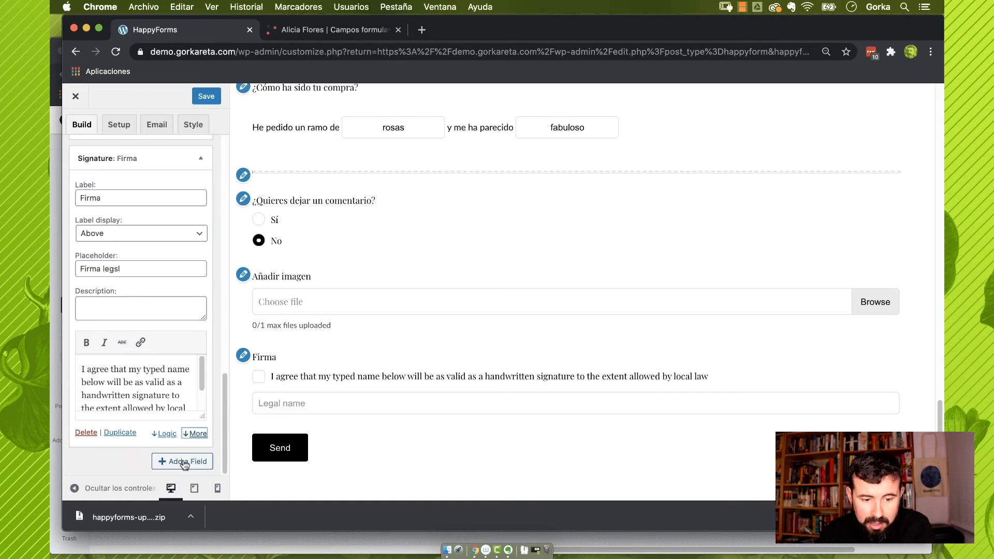
# Add a consent field 'Aceptación de condiciones' with text 'Acepto las condiciones de uso'
pyautogui.click(181, 463)
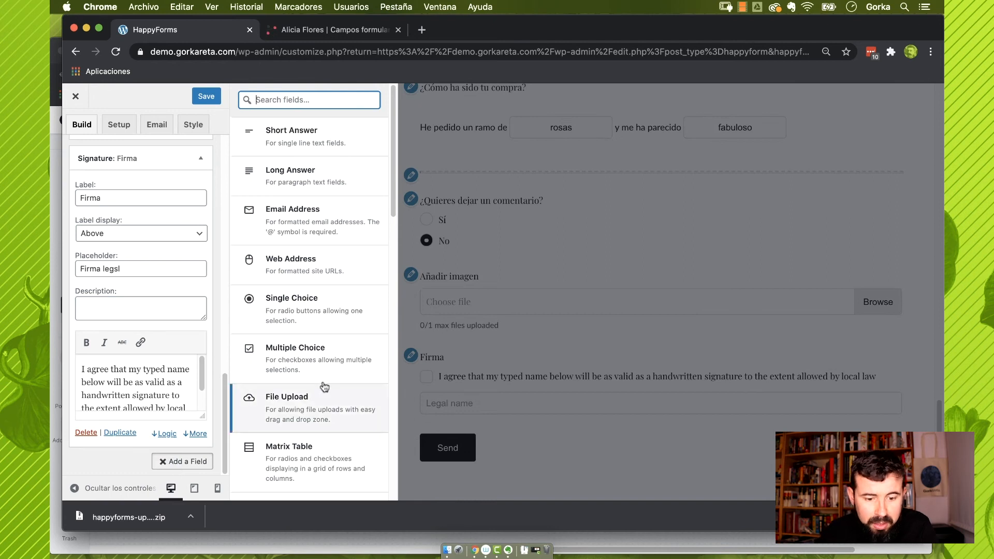
pyautogui.scroll(-7, 322, 385)
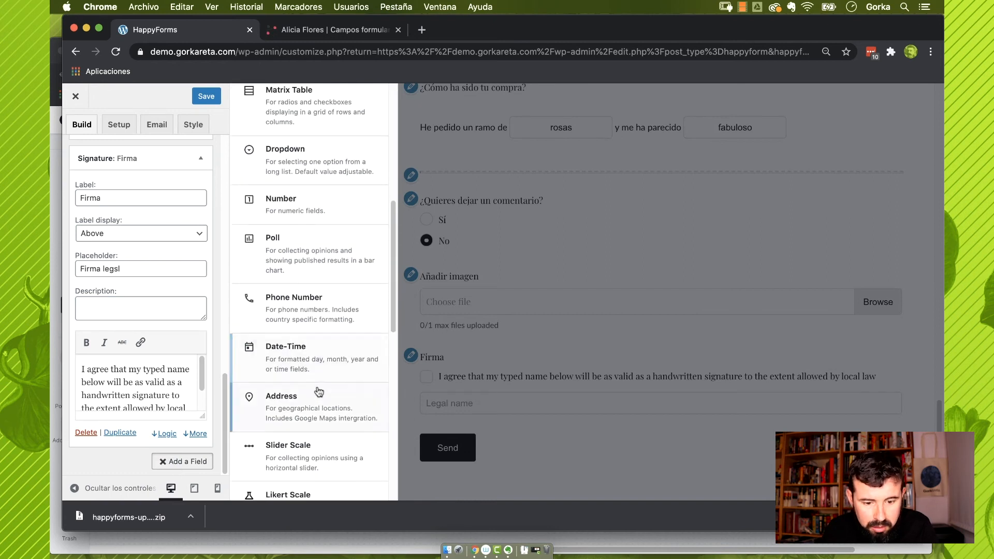
pyautogui.scroll(-3, 321, 394)
pyautogui.click(316, 410)
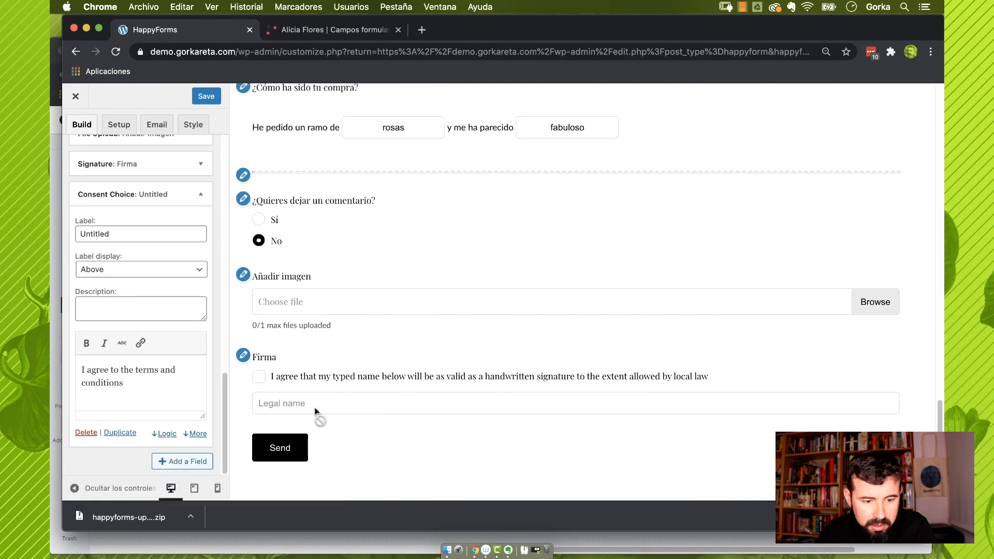
pyautogui.write('Ac')
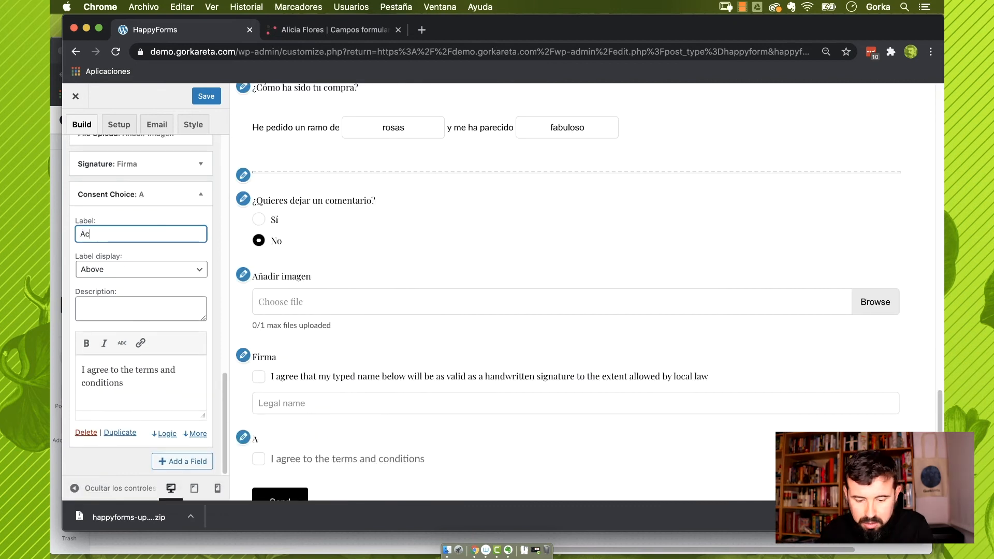
pyautogui.write('eptación de')
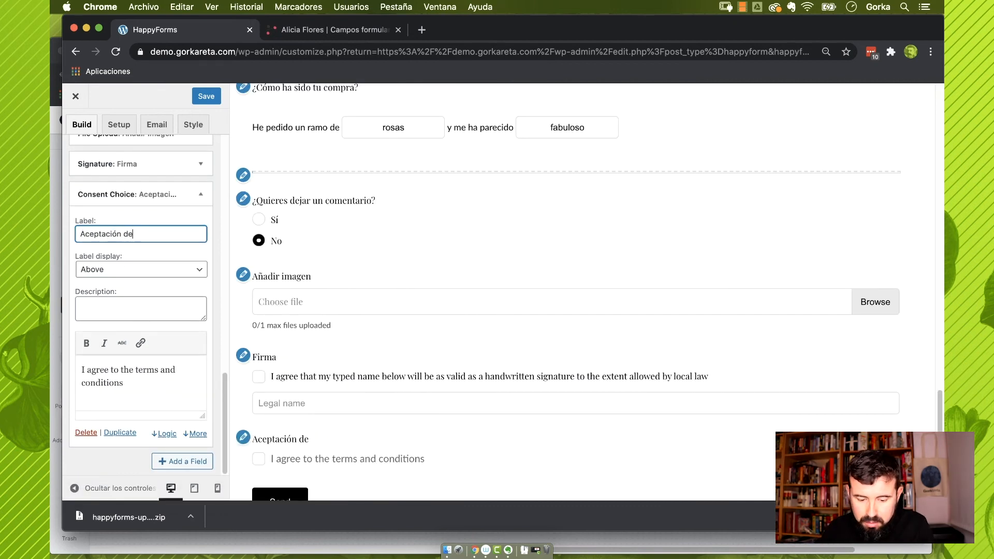
pyautogui.write(' condiciones')
pyautogui.tripleClick(186, 377)
pyautogui.write('A')
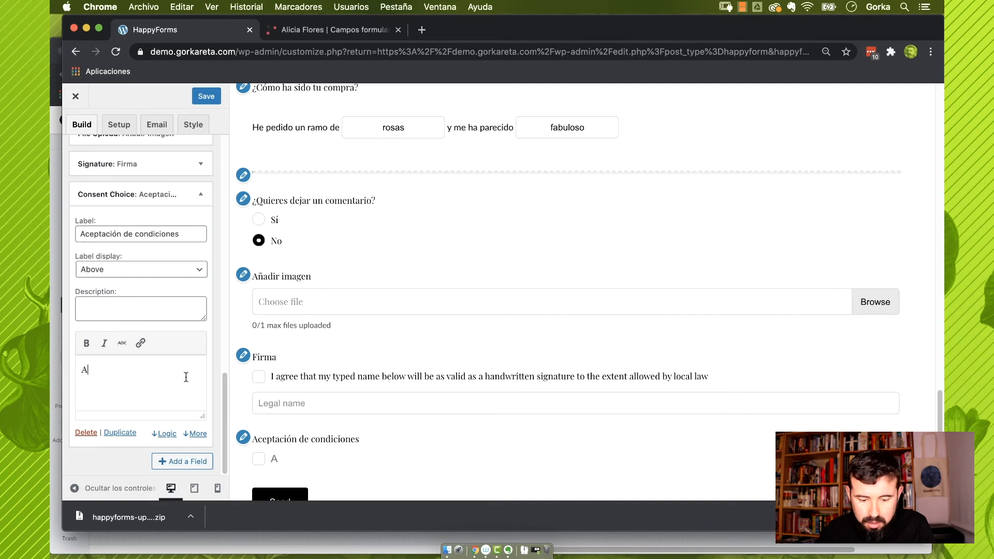
pyautogui.write('cepto las co')
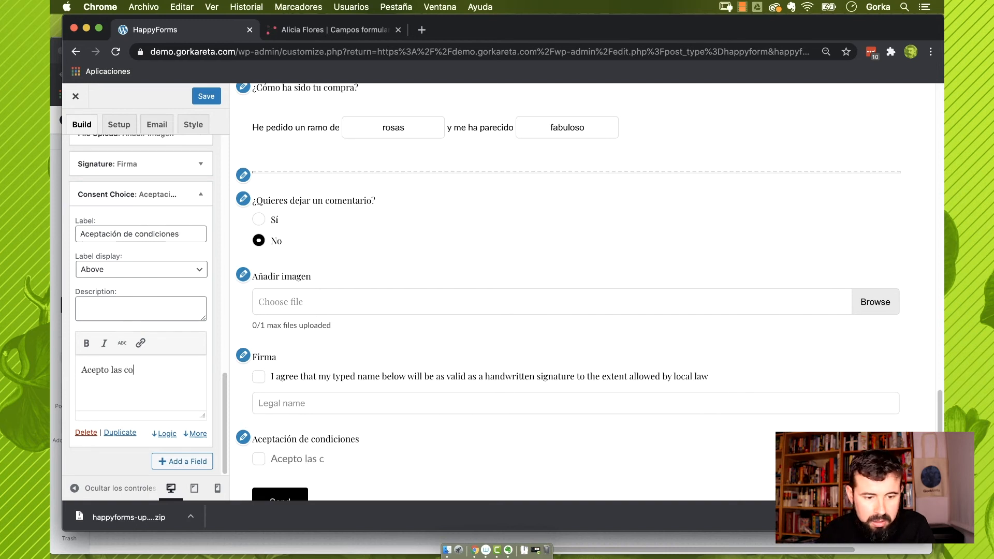
pyautogui.write('ndiciones de uso de la web.')
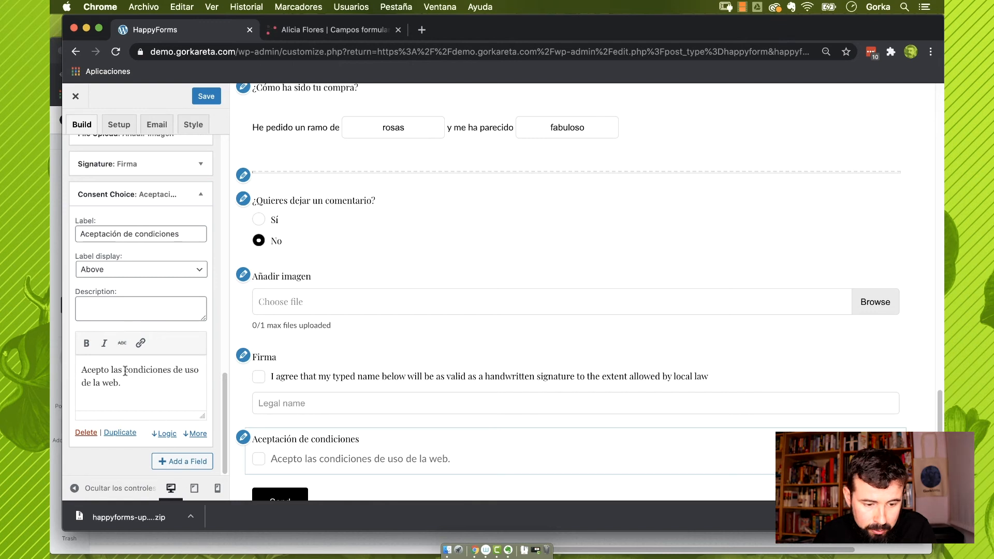
# Link the words 'condiciones de uso' to '#'
pyautogui.moveTo(125, 371); pyautogui.dragTo(199, 368)
pyautogui.click(140, 343)
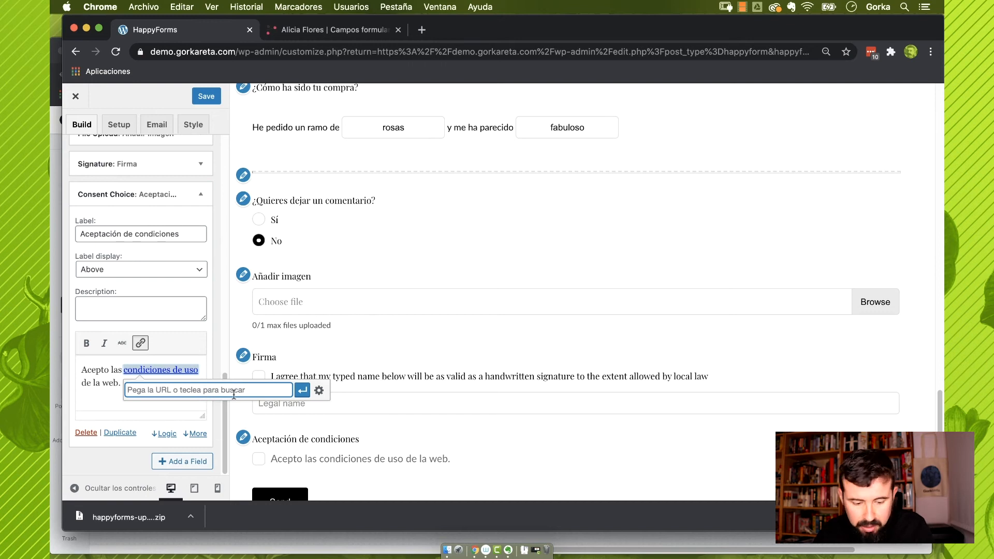
pyautogui.write('#')
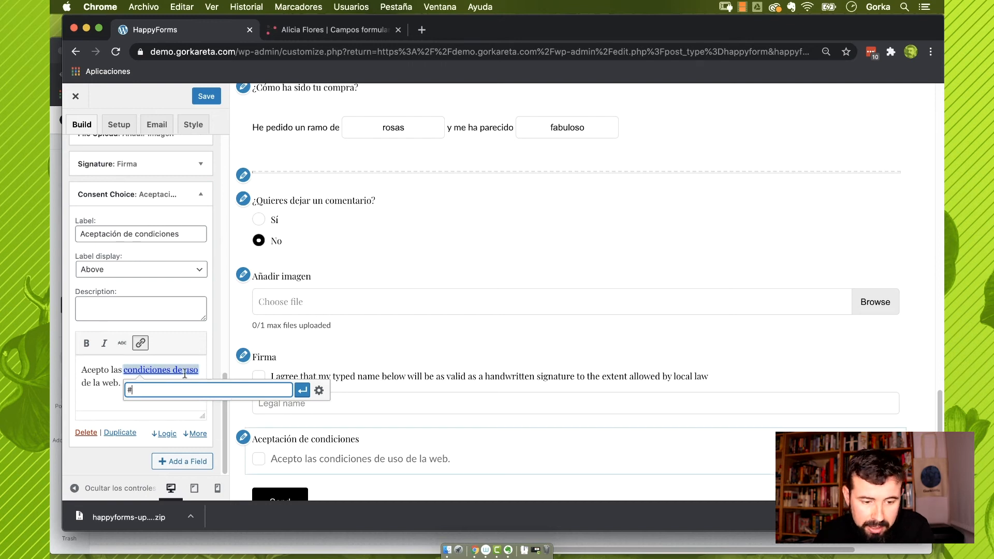
pyautogui.click(302, 391)
pyautogui.scroll(-2, 252, 376)
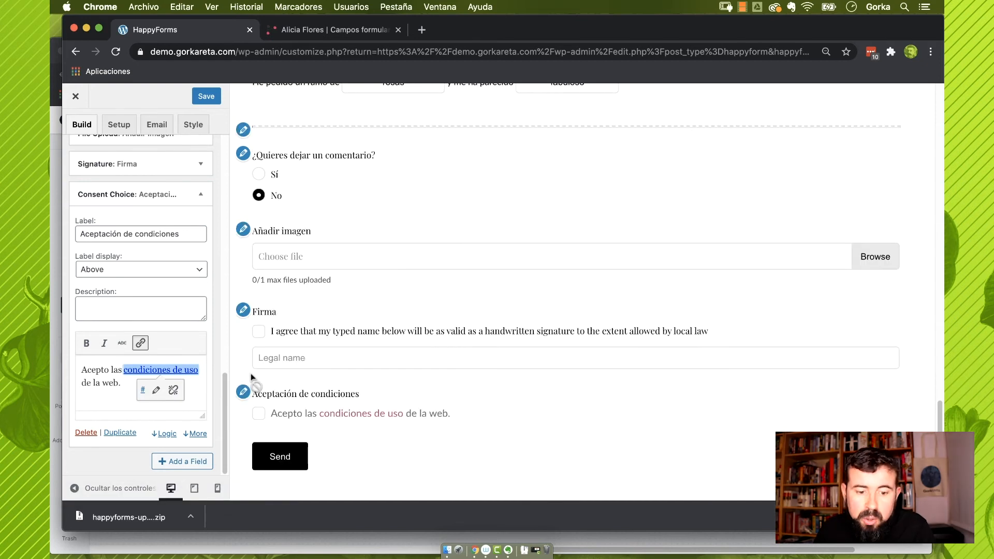
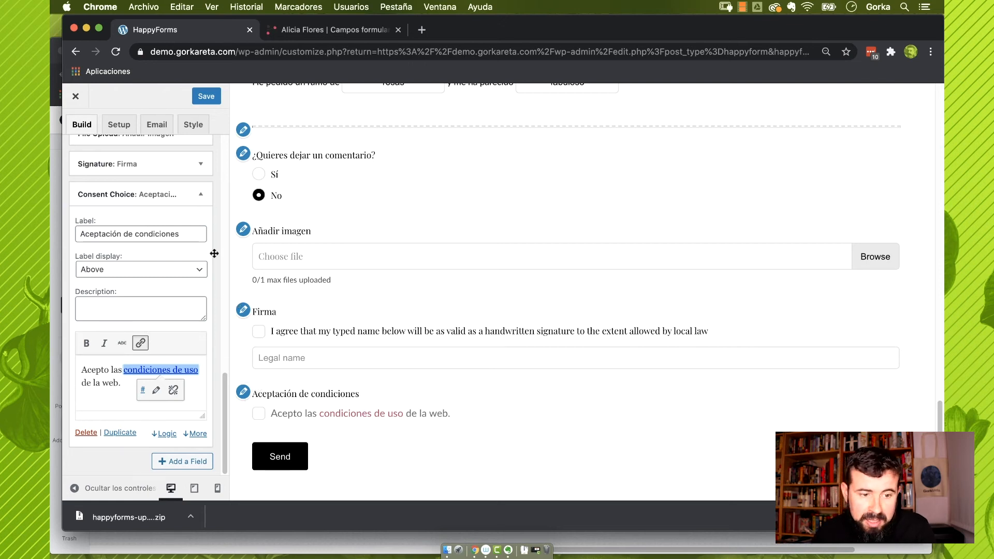
# Save the Opiniones clientes form from Setup and show the Confirm submission choices
pyautogui.click(118, 125)
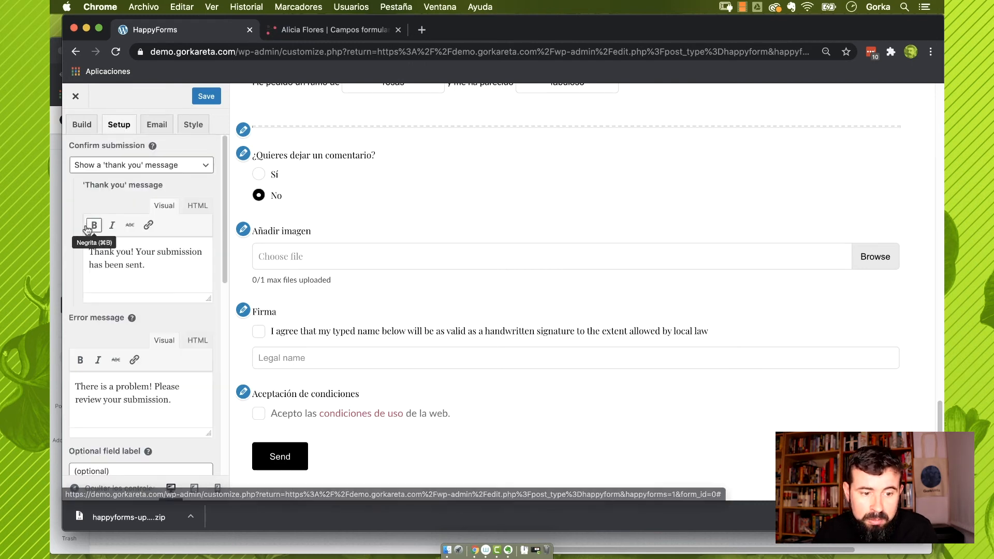
pyautogui.scroll(10, 341, 331)
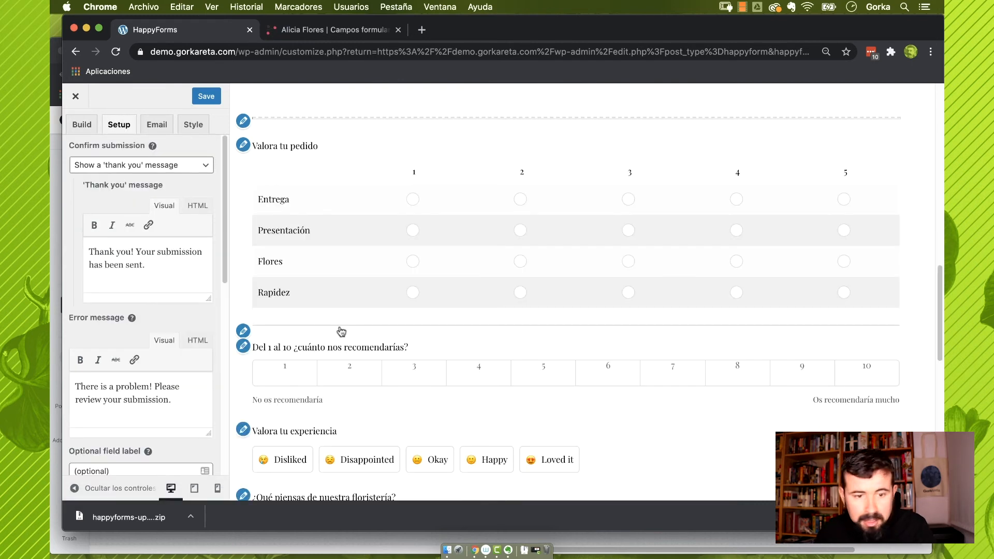
pyautogui.click(207, 97)
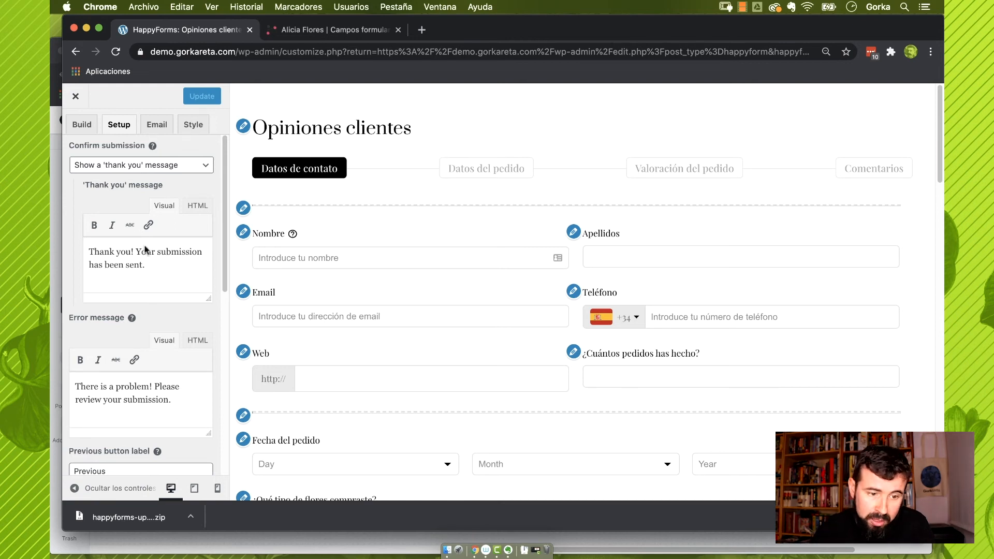
pyautogui.click(189, 169)
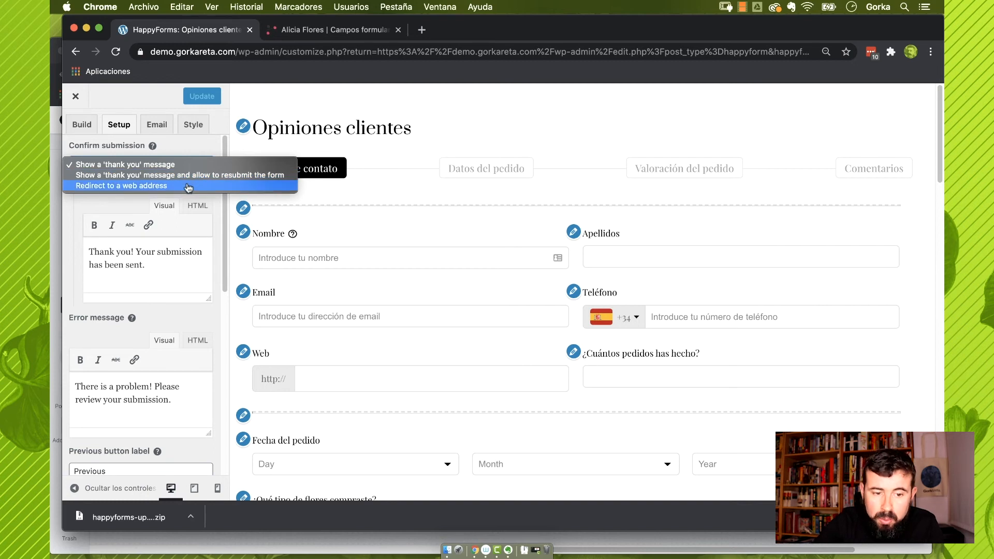
# Keep the thank-you message and change it to 'Muchas garcias por dejarnos tu opinión.'
pyautogui.click(183, 165)
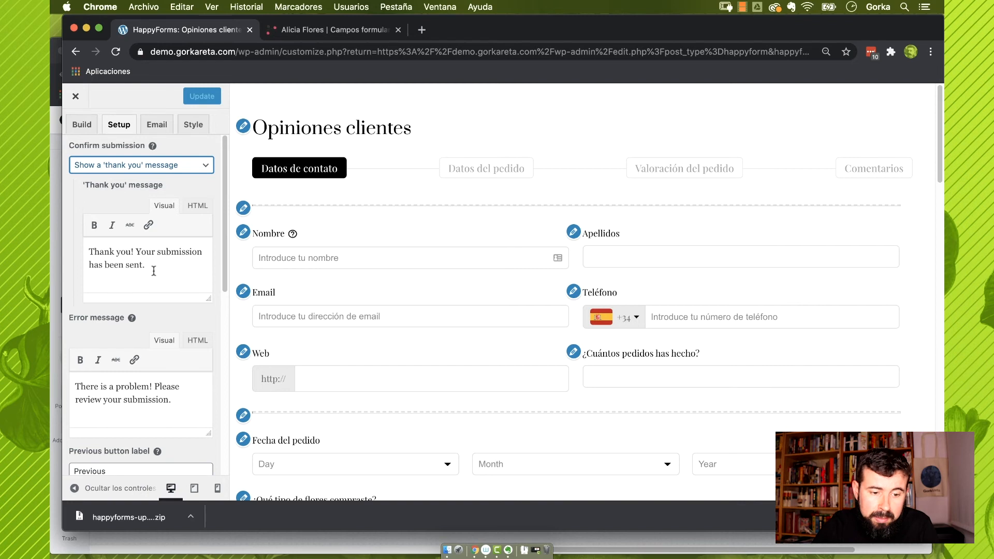
pyautogui.moveTo(149, 272); pyautogui.dragTo(89, 253)
pyautogui.write('Muchas garc')
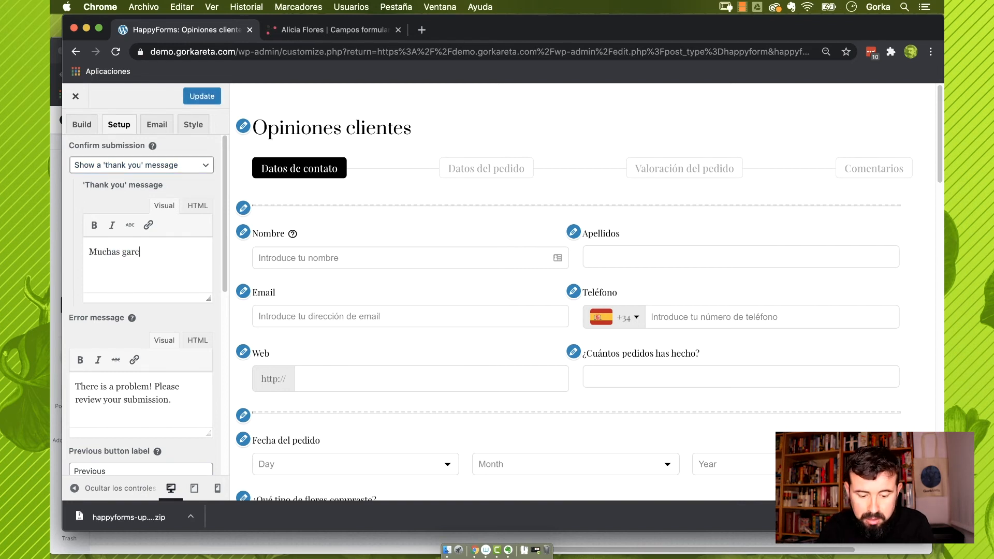
pyautogui.write('ias por dejarnos')
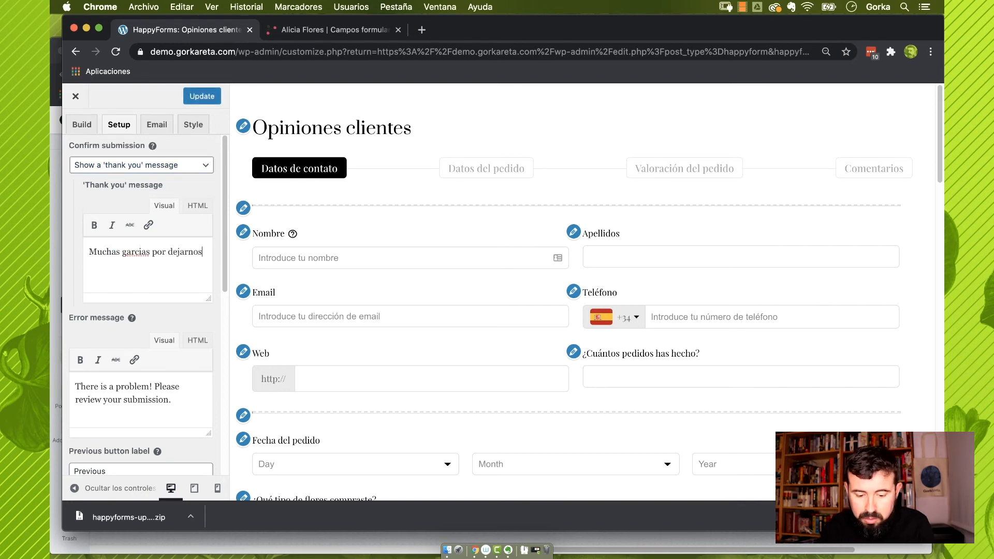
pyautogui.write(' tu opini')
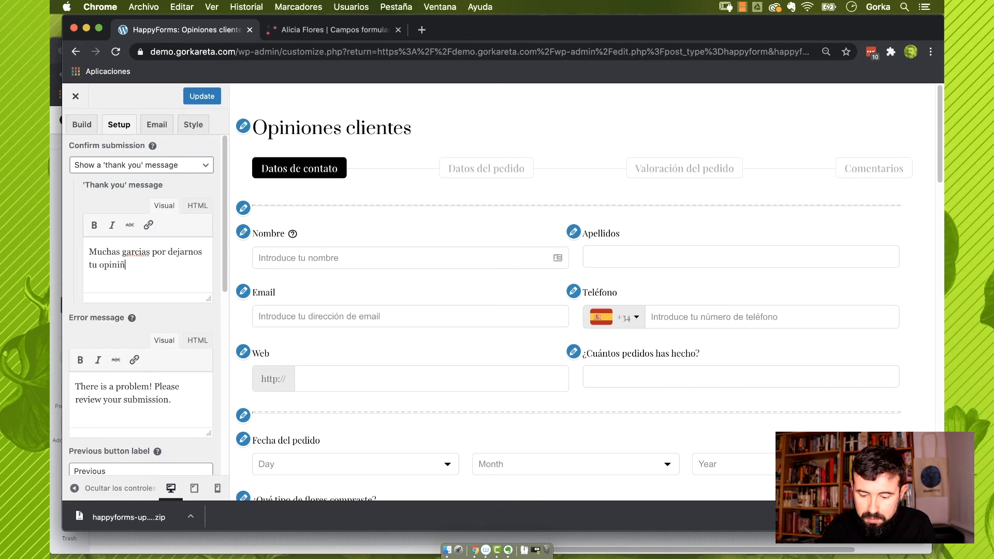
pyautogui.write('ón.')
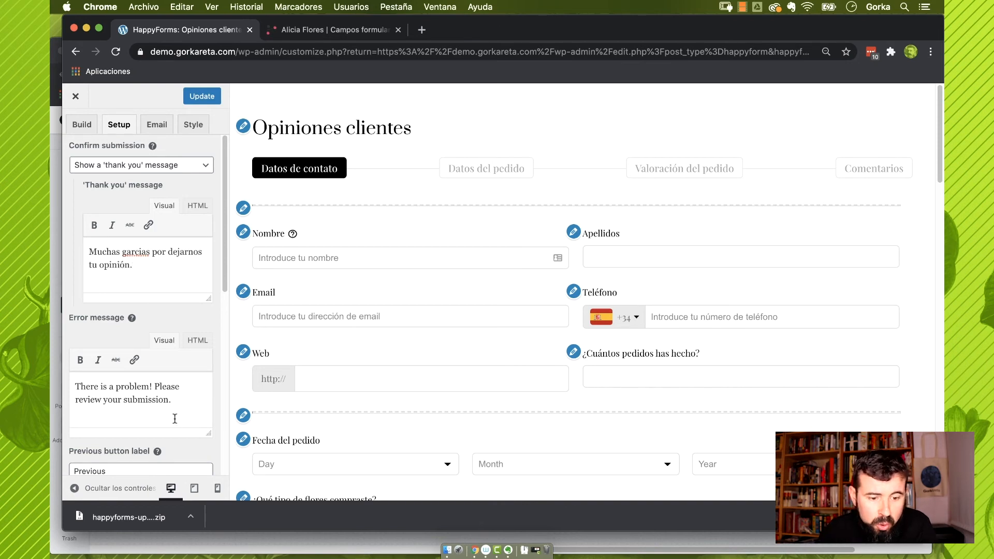
# Change the error message to 'Ha habido un error con el envío del formulario.'
pyautogui.click(187, 407)
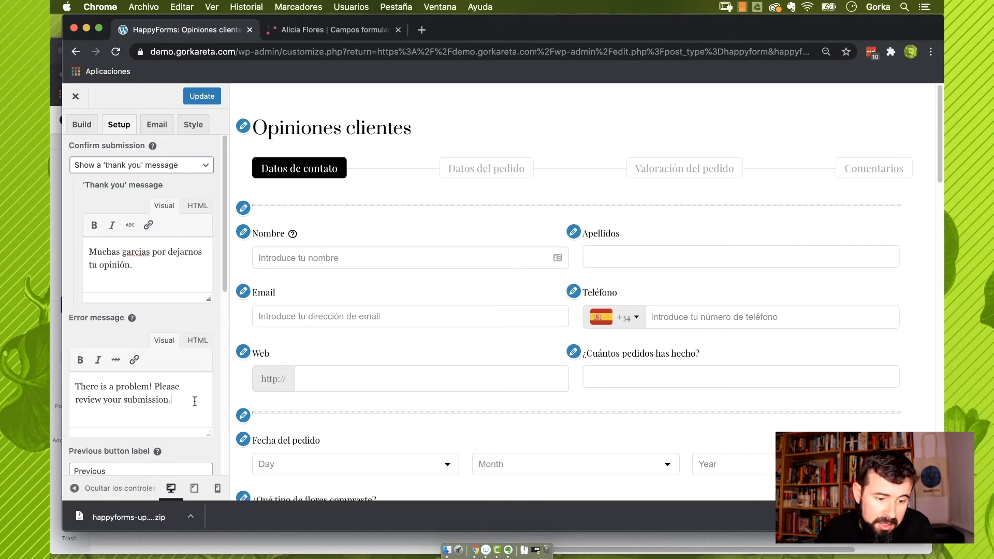
pyautogui.moveTo(195, 402); pyautogui.dragTo(52, 391)
pyautogui.write('Ha habido un error c')
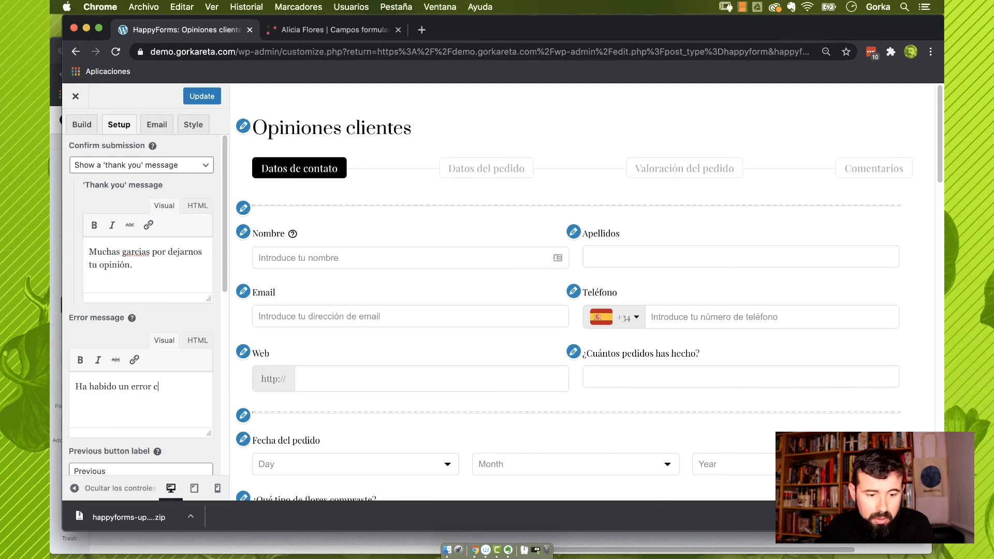
pyautogui.write('on el enví')
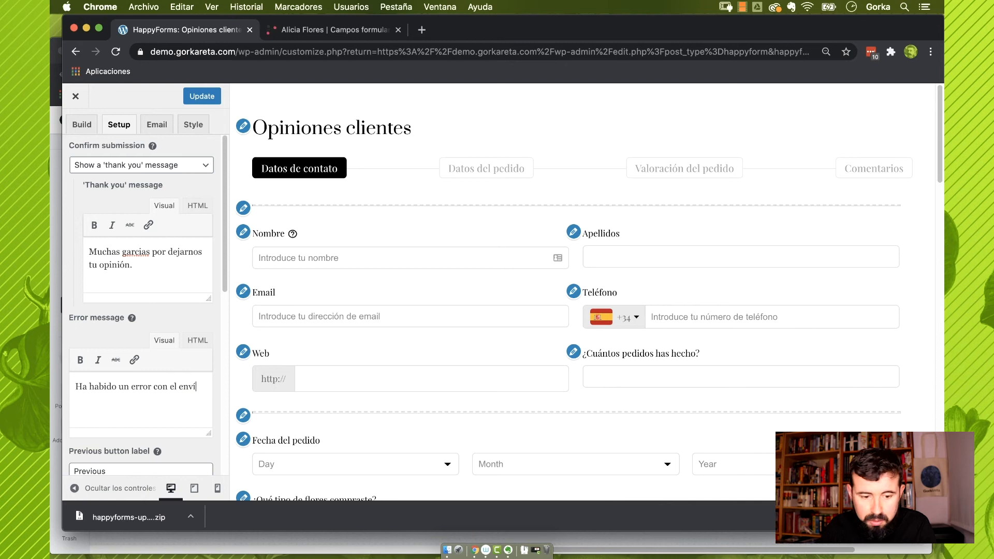
pyautogui.write('o del formulario.')
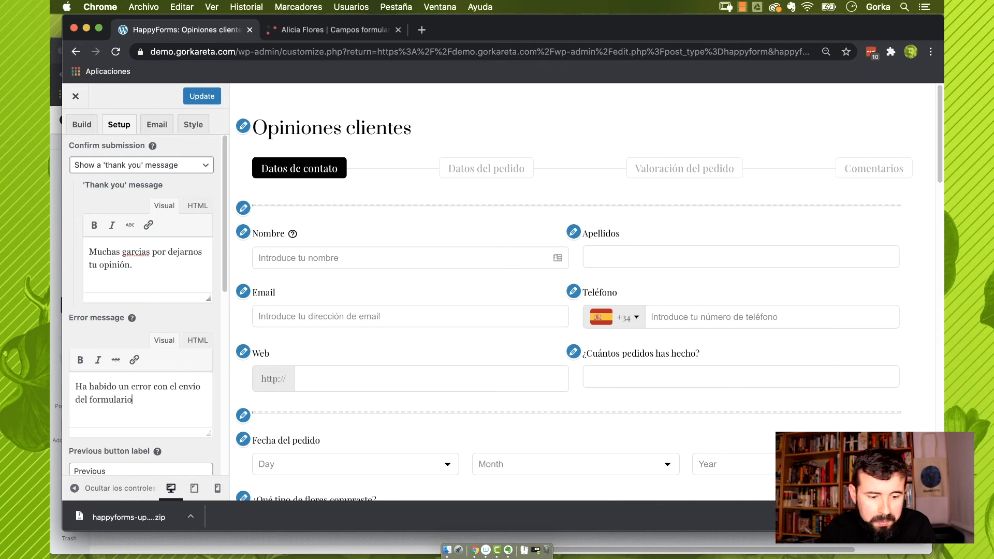
pyautogui.scroll(-1, 121, 395)
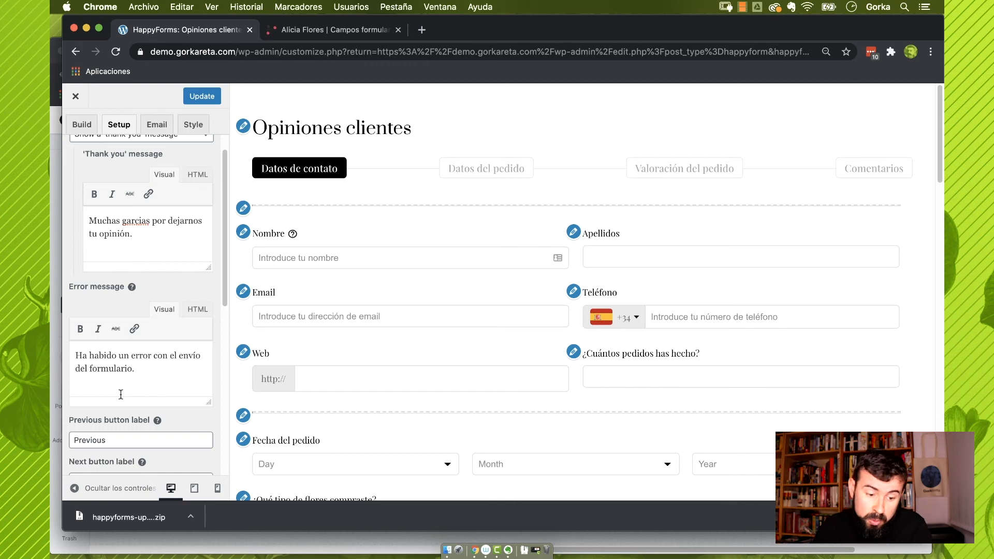
pyautogui.scroll(-2, 120, 395)
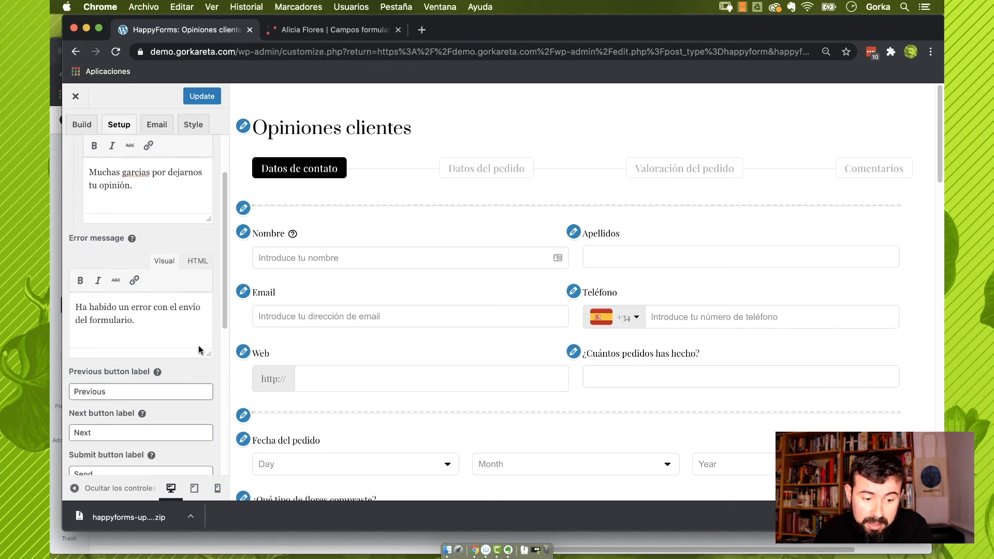
# Rename the Previous and Next button labels to 'Anterior' and 'Siguiente'
pyautogui.moveTo(119, 391); pyautogui.dragTo(63, 395)
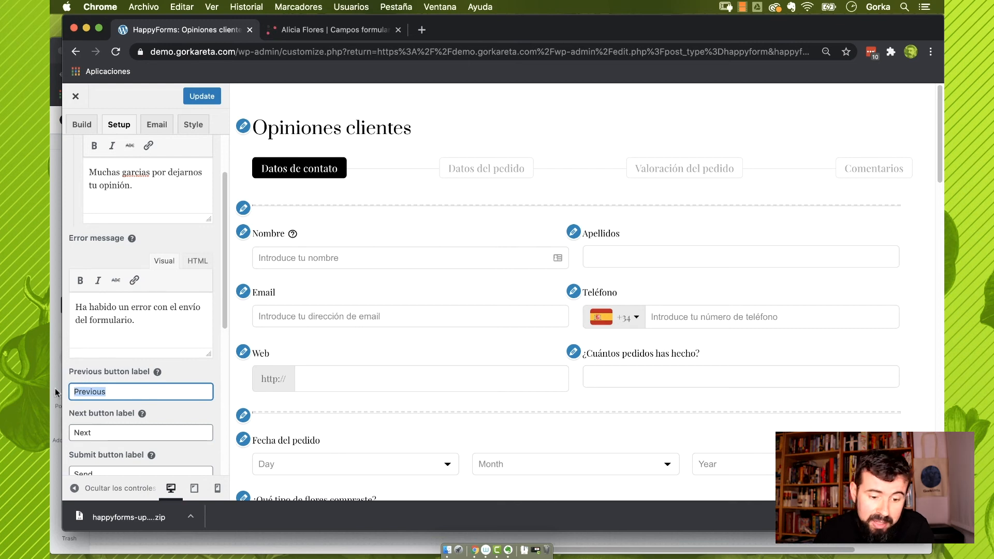
pyautogui.write('Ante')
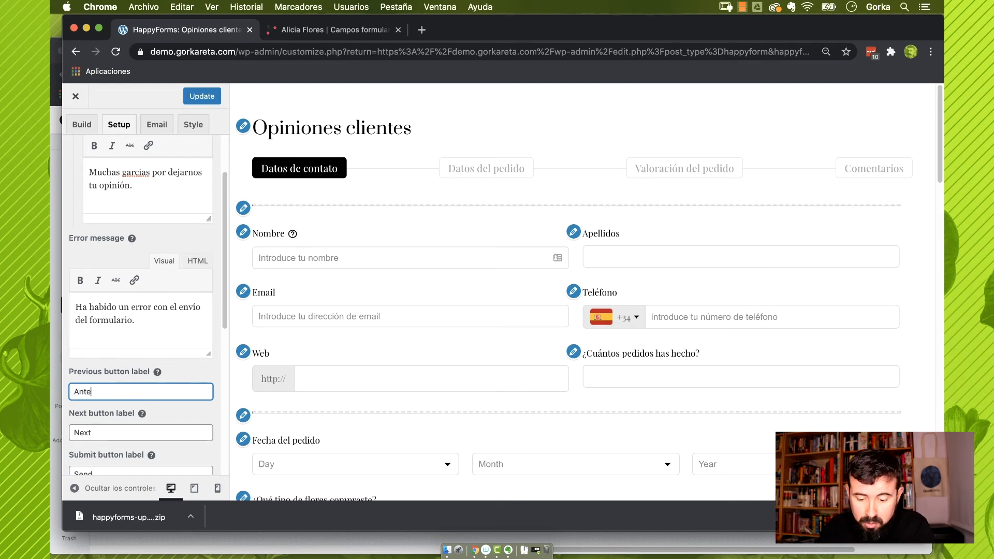
pyautogui.write('rio')
pyautogui.press('BackSpace')
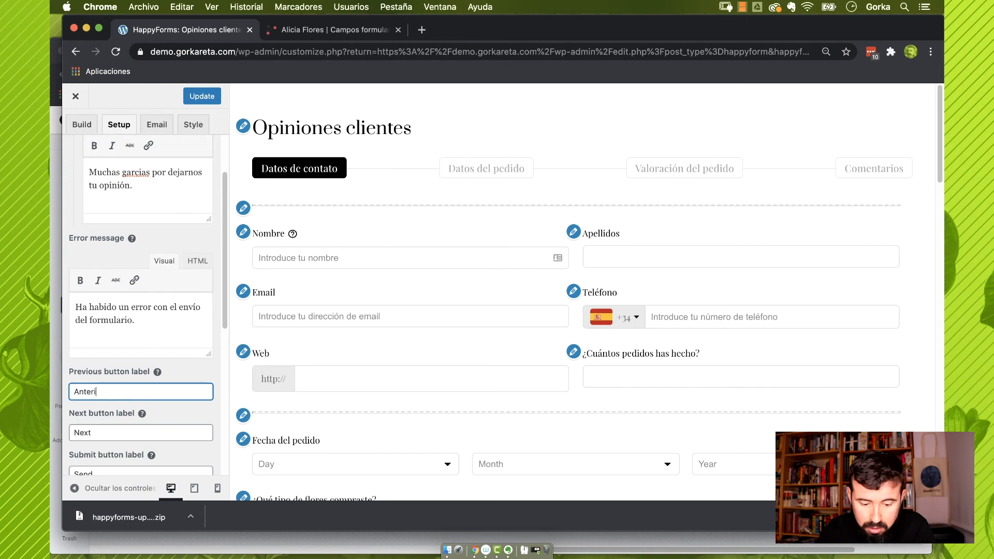
pyautogui.write('r')
pyautogui.press('Tab')
pyautogui.write('Siguien')
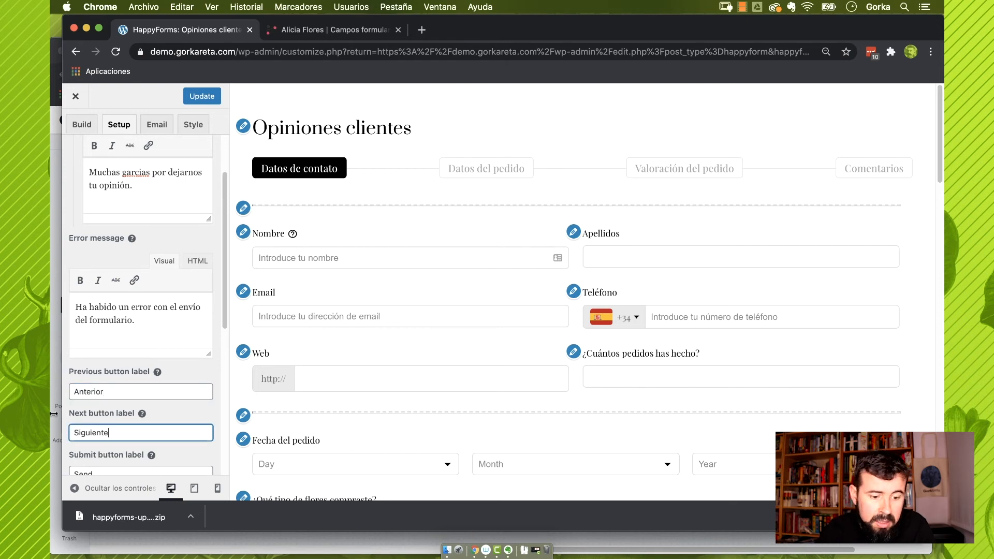
# Rename the submit button to 'Enviar' and update the form
pyautogui.scroll(-3, 120, 419)
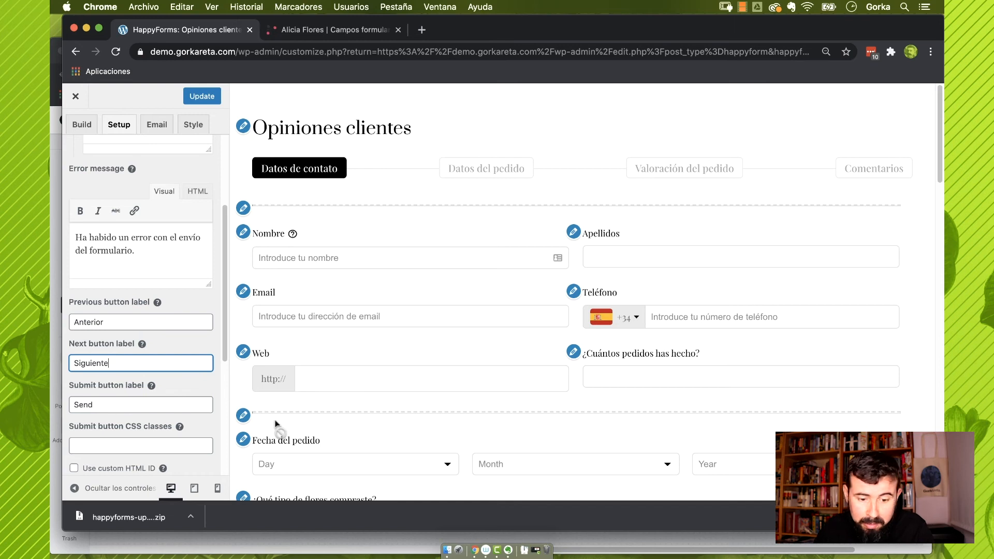
pyautogui.scroll(-15, 275, 425)
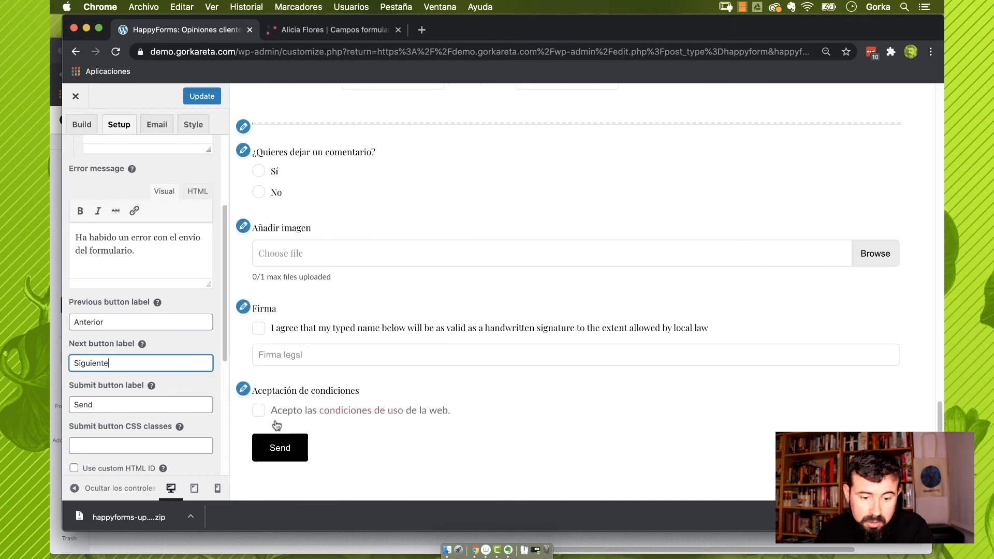
pyautogui.doubleClick(132, 406)
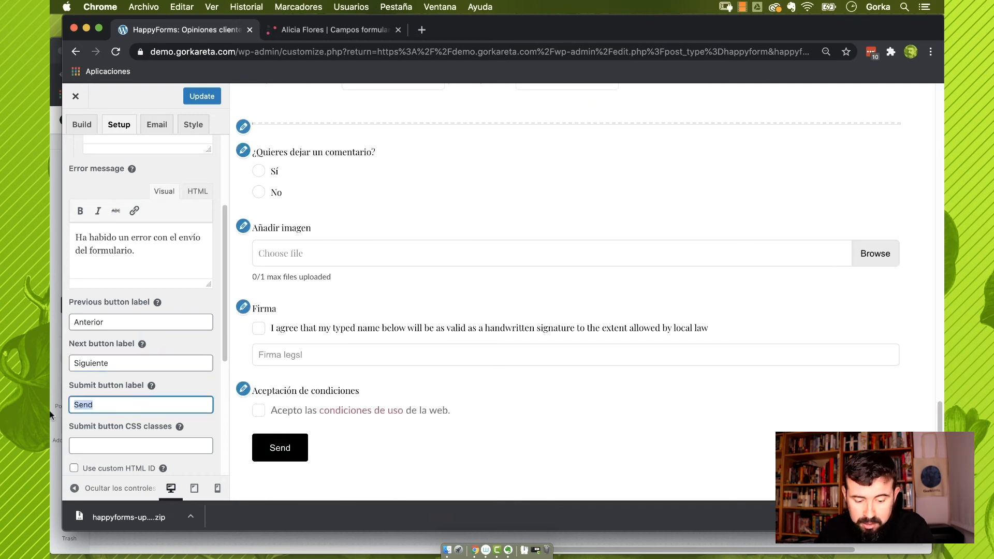
pyautogui.write('Enviar')
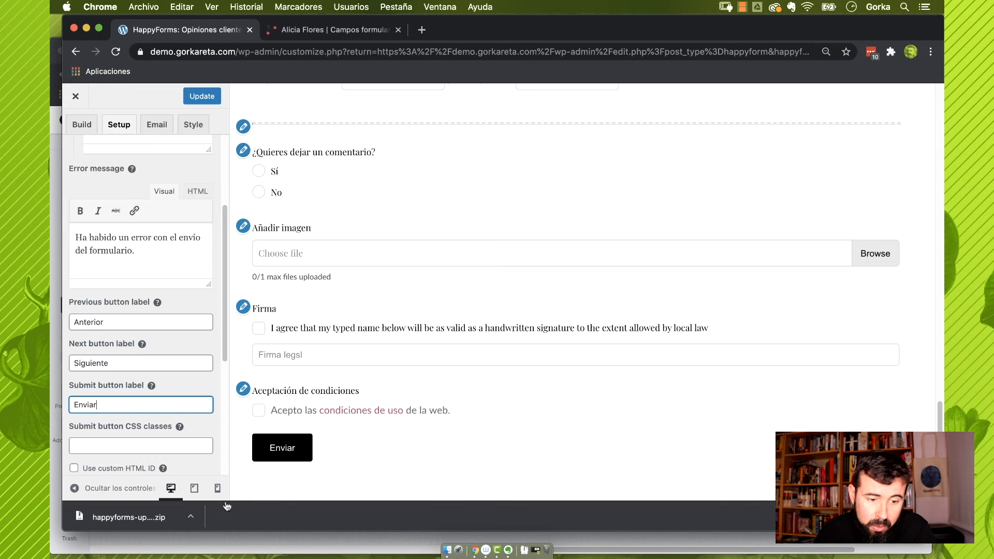
pyautogui.scroll(3, 195, 142)
pyautogui.click(202, 96)
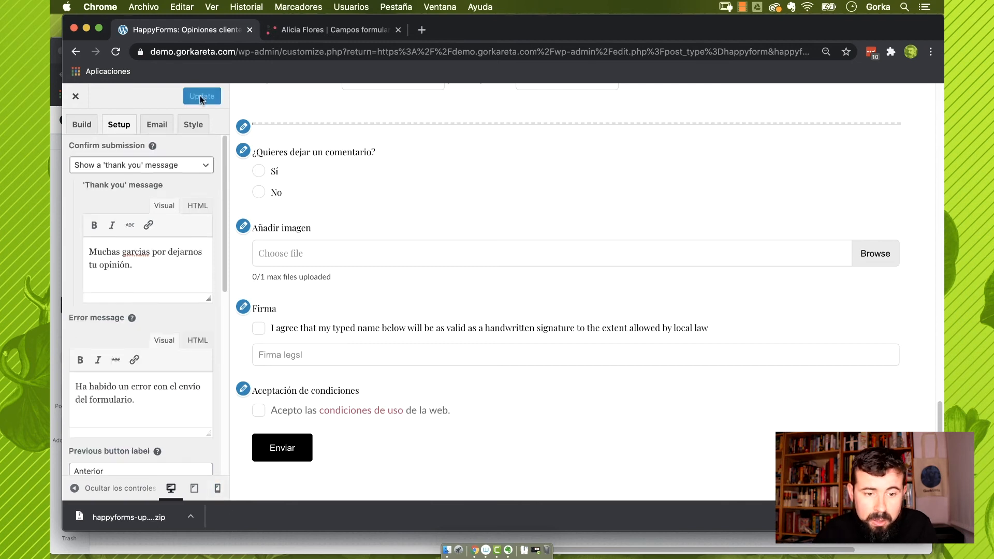
# Set the alert email subject to 'Has recibido una opinión de un cliente', without a reply link
pyautogui.click(157, 125)
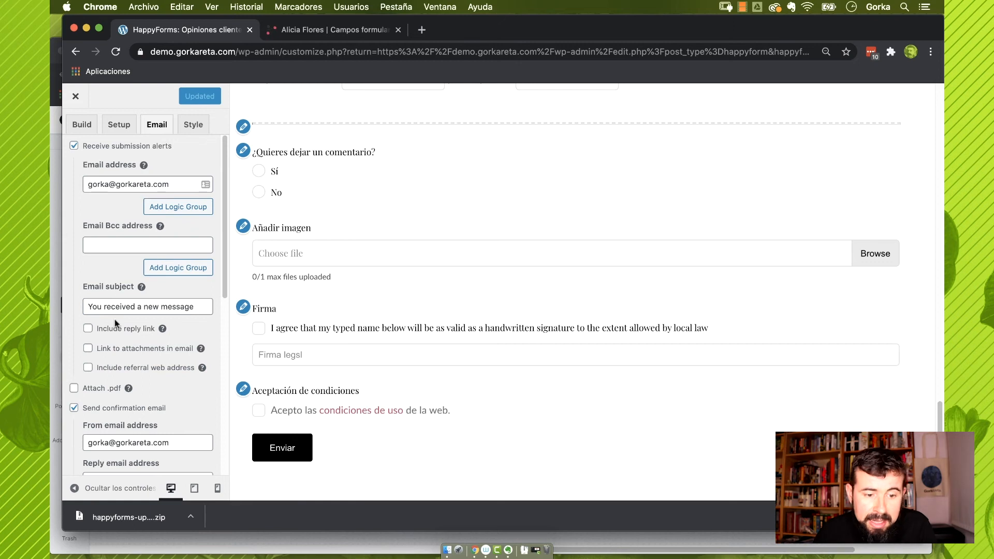
pyautogui.moveTo(155, 231)
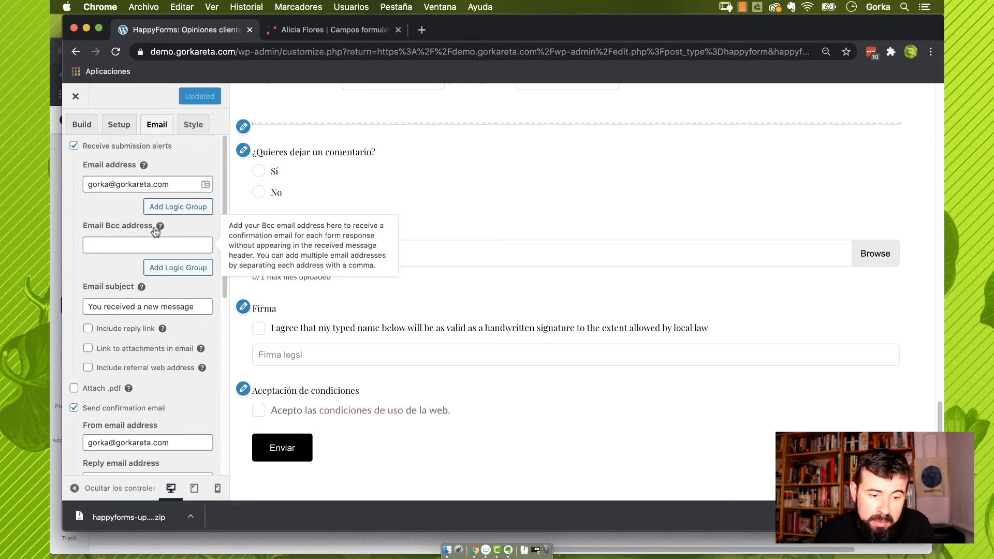
pyautogui.click(202, 305)
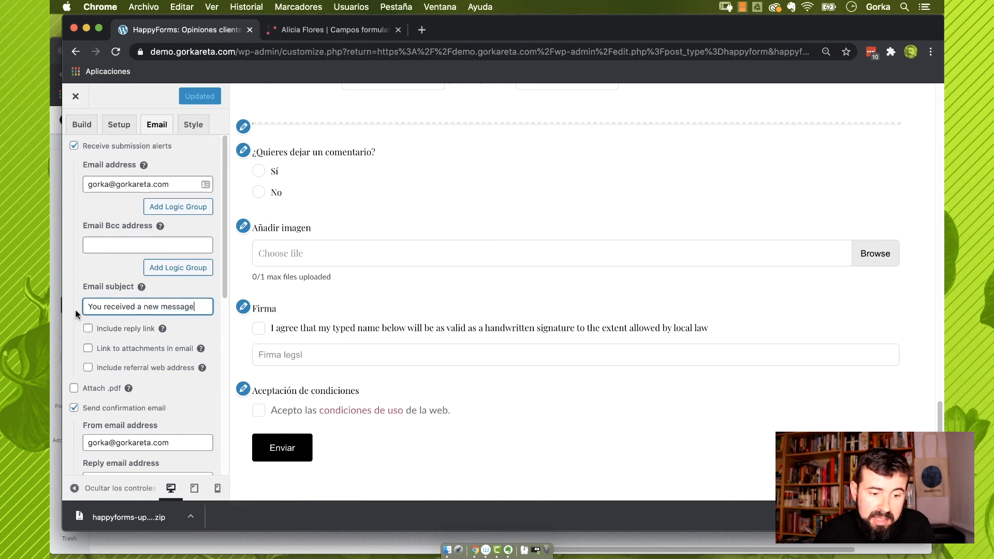
pyautogui.tripleClick(176, 307)
pyautogui.write('Ha')
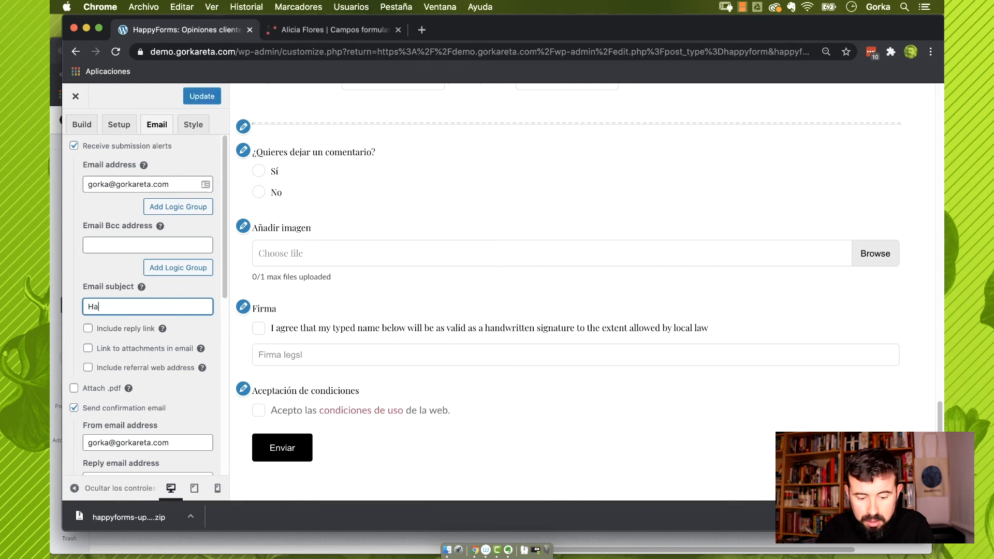
pyautogui.write('s recibido un')
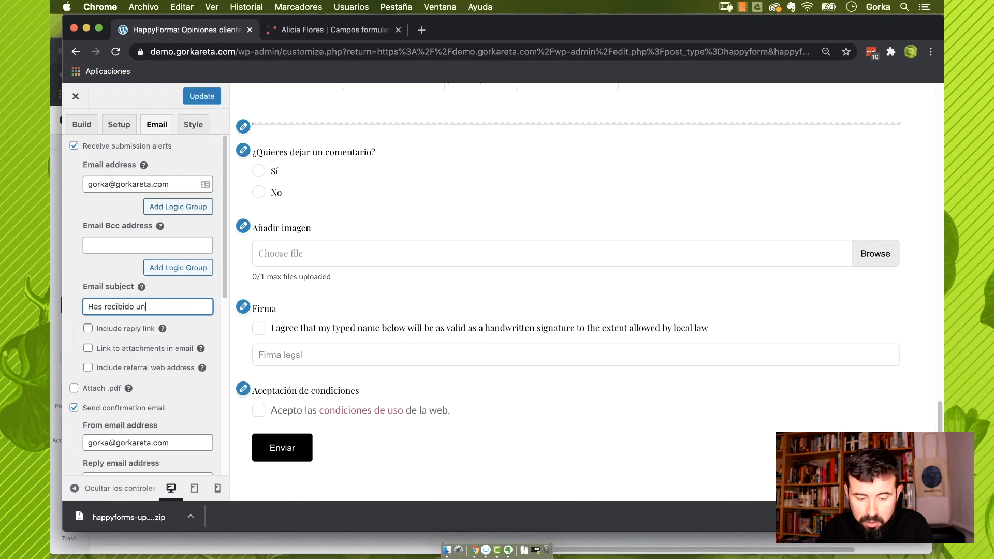
pyautogui.write('a opinión de u')
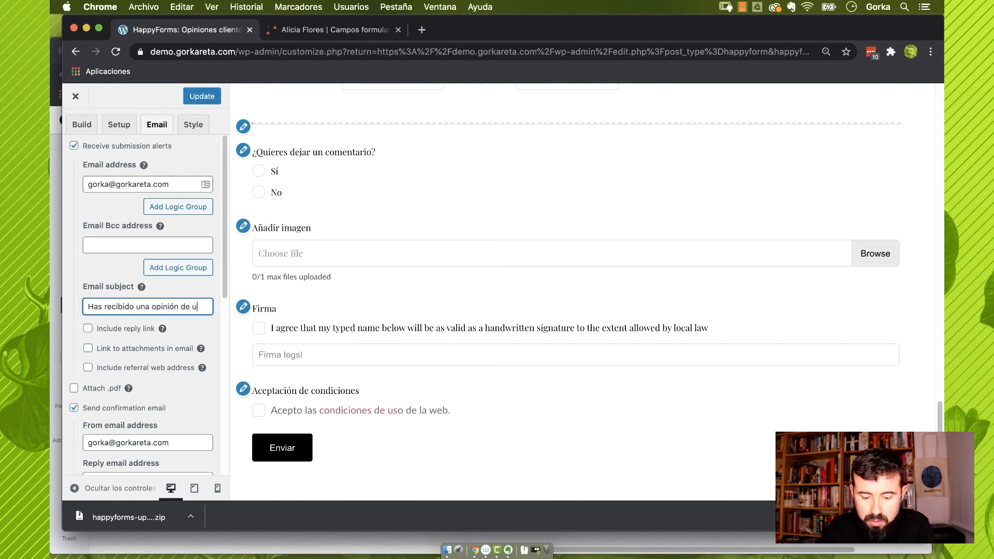
pyautogui.write('n cliente')
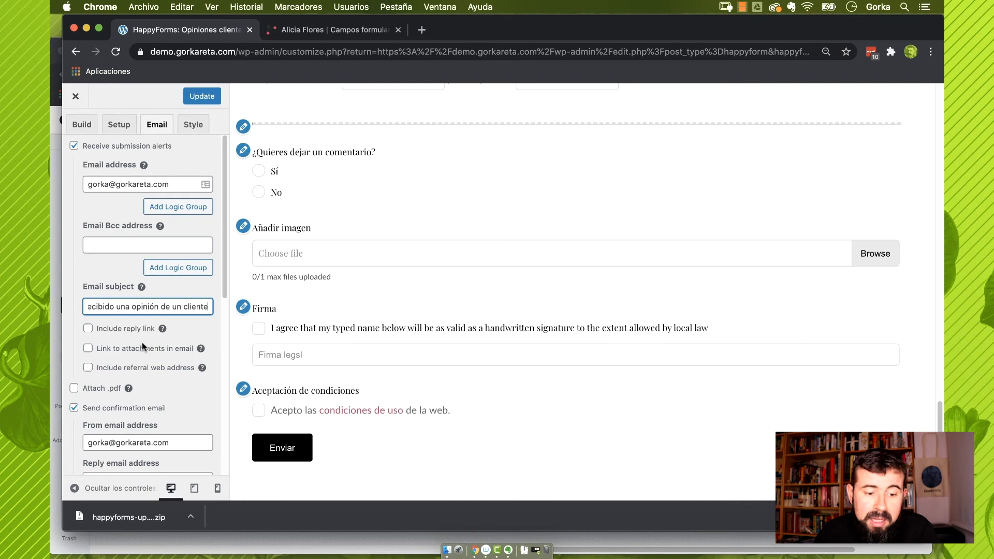
pyautogui.click(89, 330)
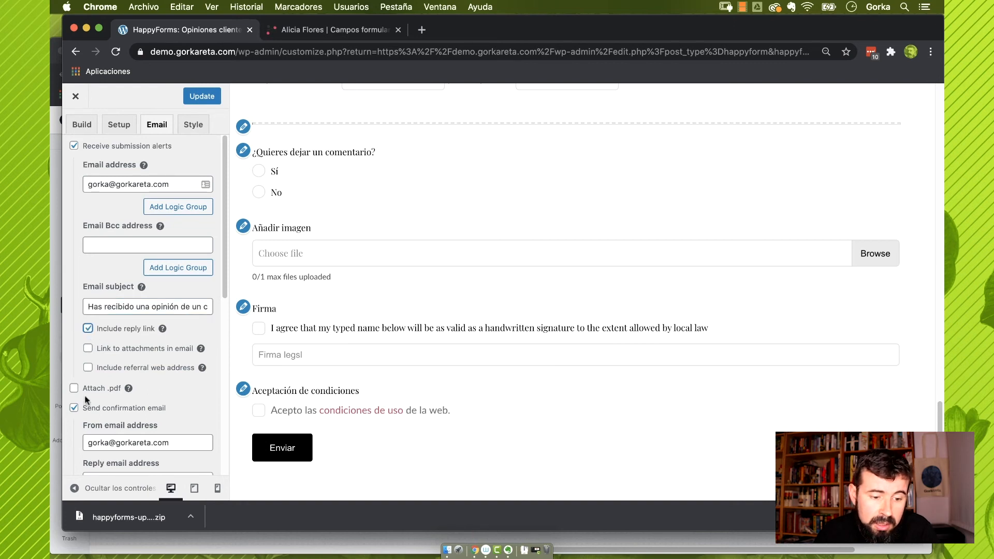
pyautogui.click(89, 330)
pyautogui.click(90, 349)
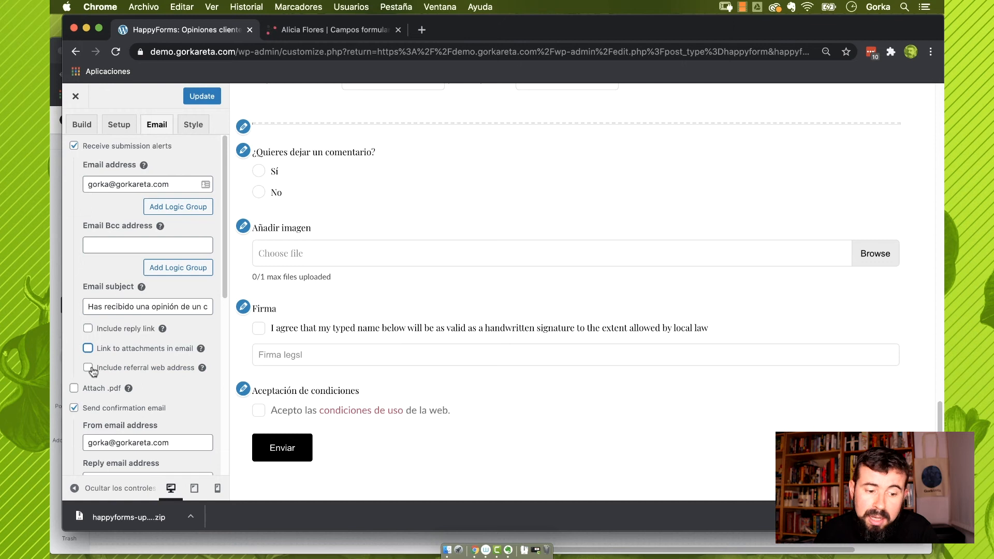
# Change the confirmation email subject to 'Muchas gracias por tu mensaje'
pyautogui.scroll(-1, 93, 372)
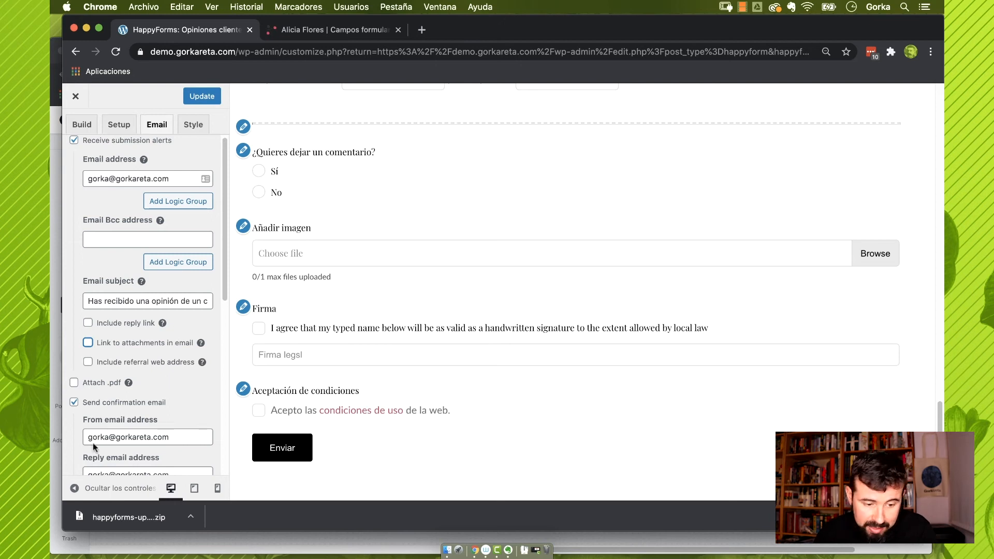
pyautogui.scroll(1, 139, 389)
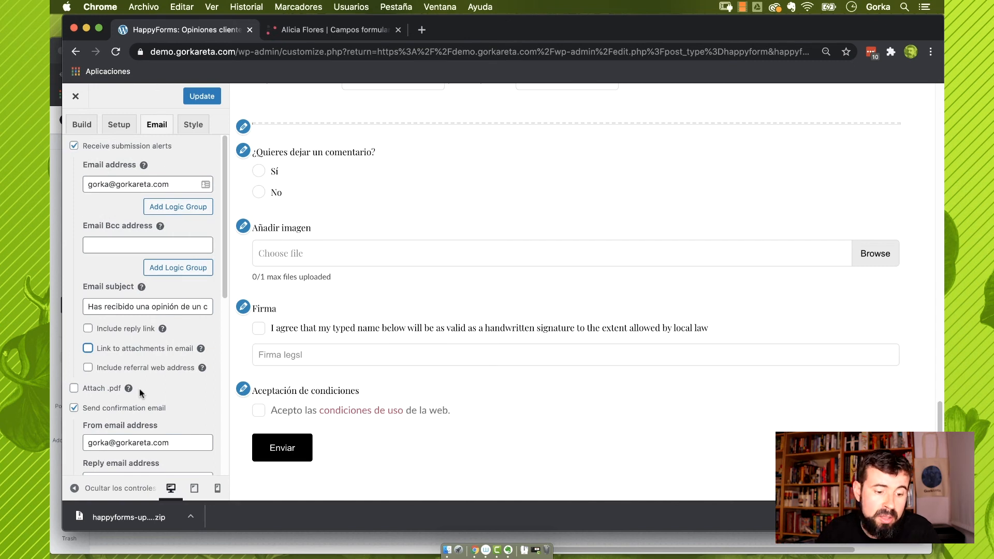
pyautogui.scroll(-5, 139, 390)
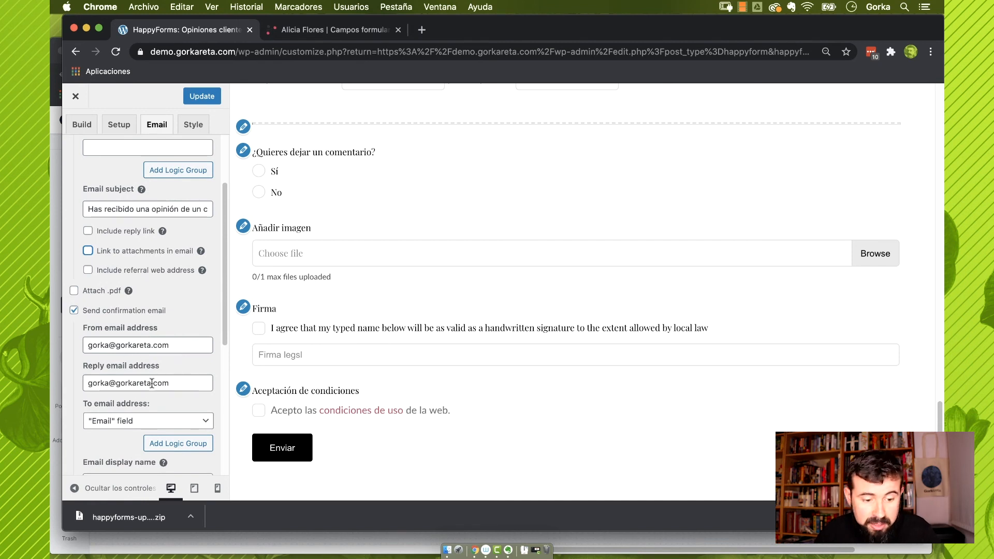
pyautogui.scroll(-5, 156, 381)
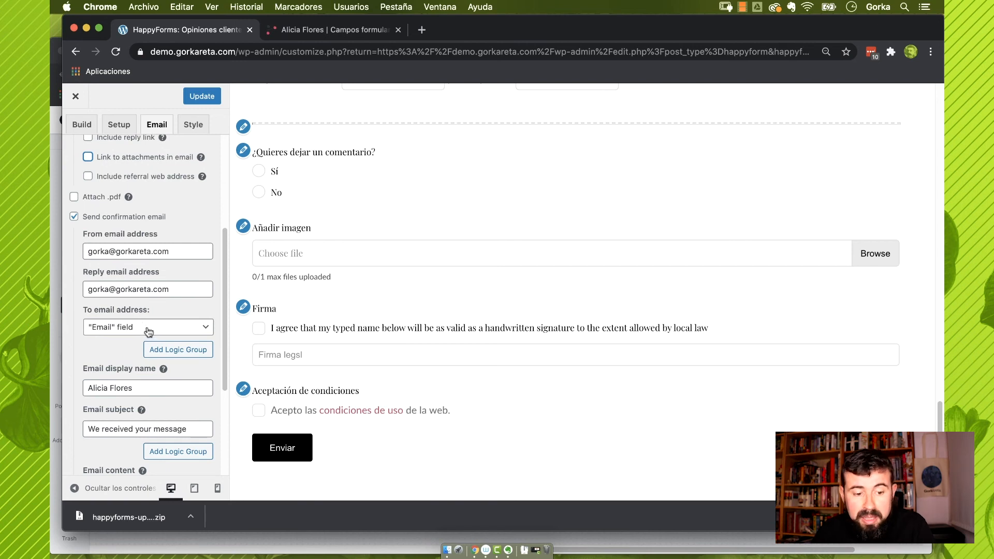
pyautogui.click(139, 331)
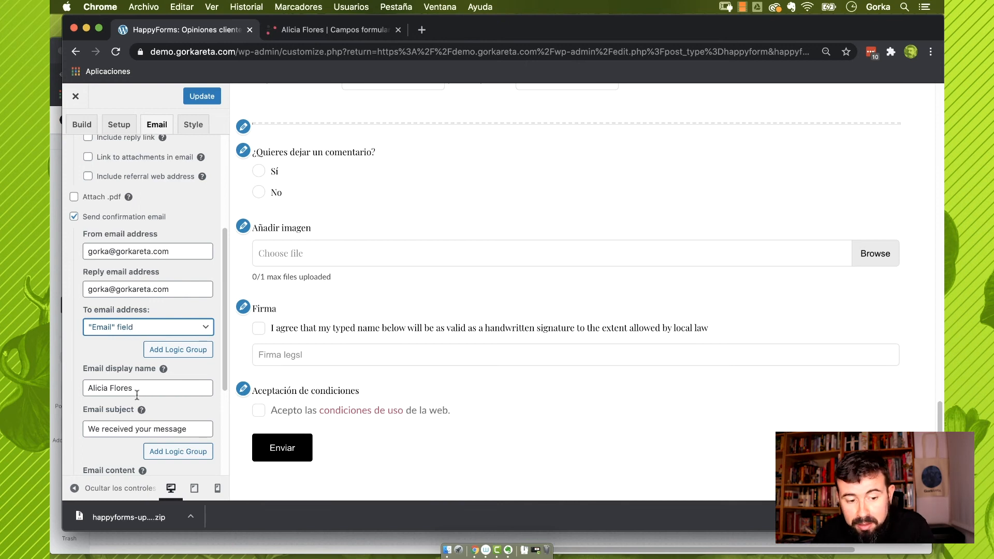
pyautogui.scroll(-3, 144, 389)
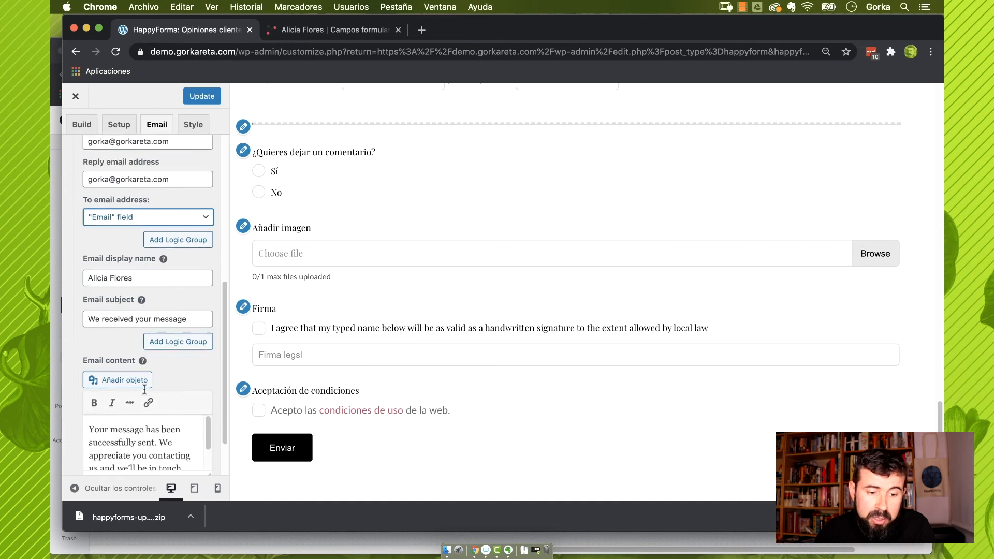
pyautogui.tripleClick(198, 311)
pyautogui.write('Much')
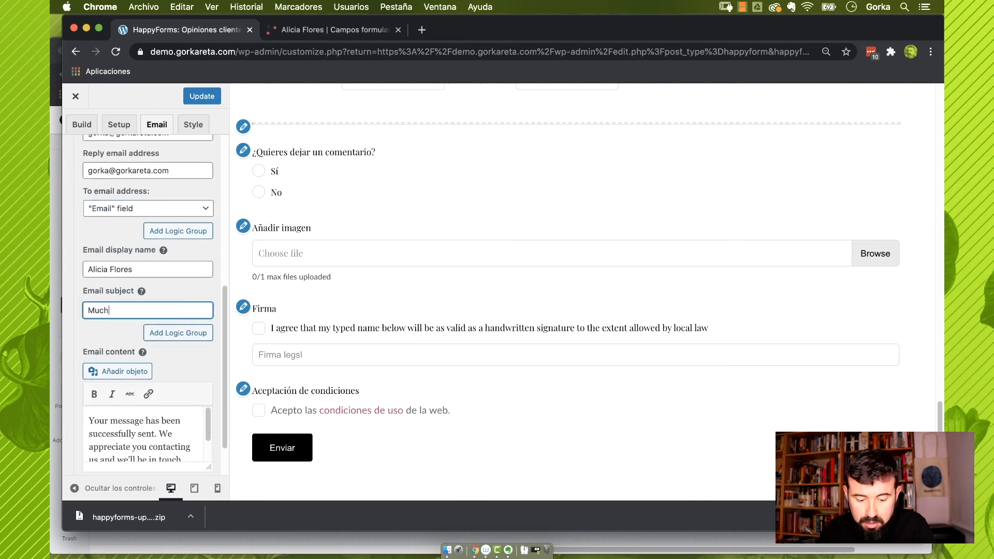
pyautogui.write('as gracias por ')
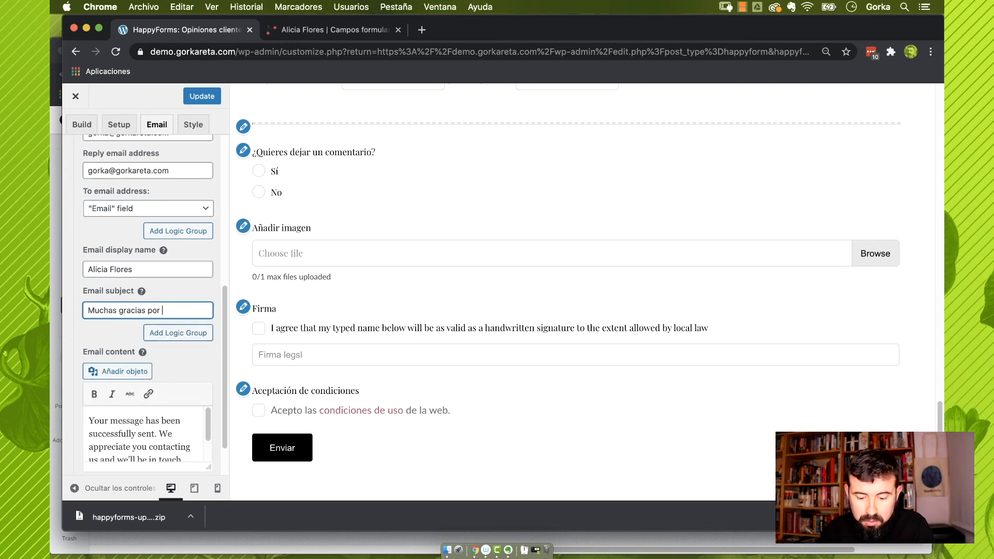
pyautogui.write('tu mensaje')
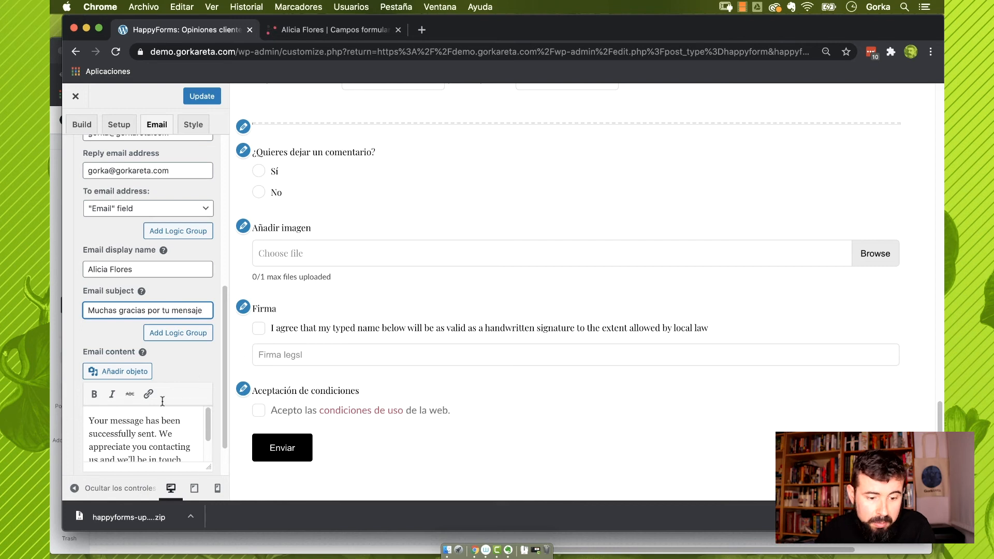
# Include the submitted values in the confirmation email and update the form
pyautogui.scroll(-2, 148, 427)
pyautogui.scroll(-2, 155, 453)
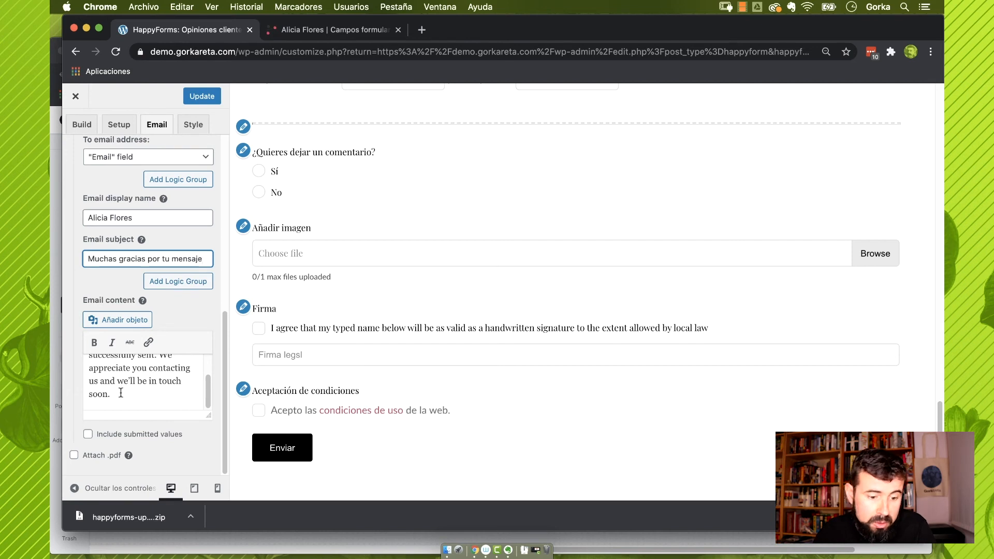
pyautogui.click(89, 435)
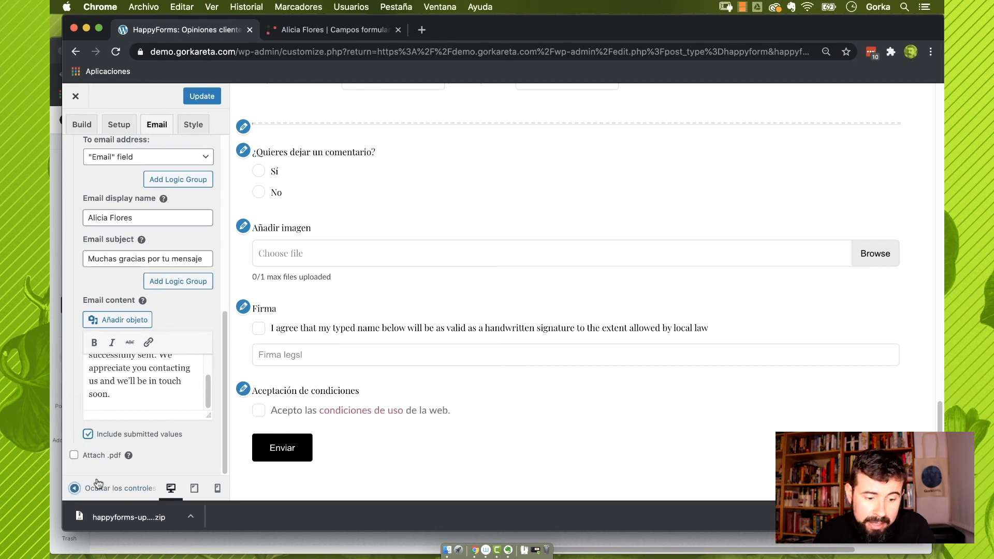
pyautogui.click(202, 95)
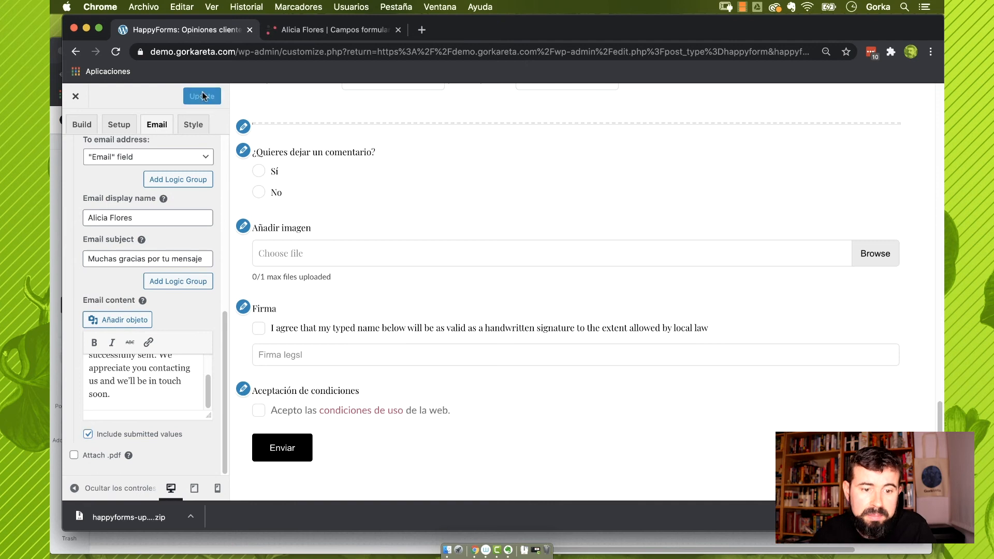
# Narrow the form to about 55% width in Style > General
pyautogui.click(194, 126)
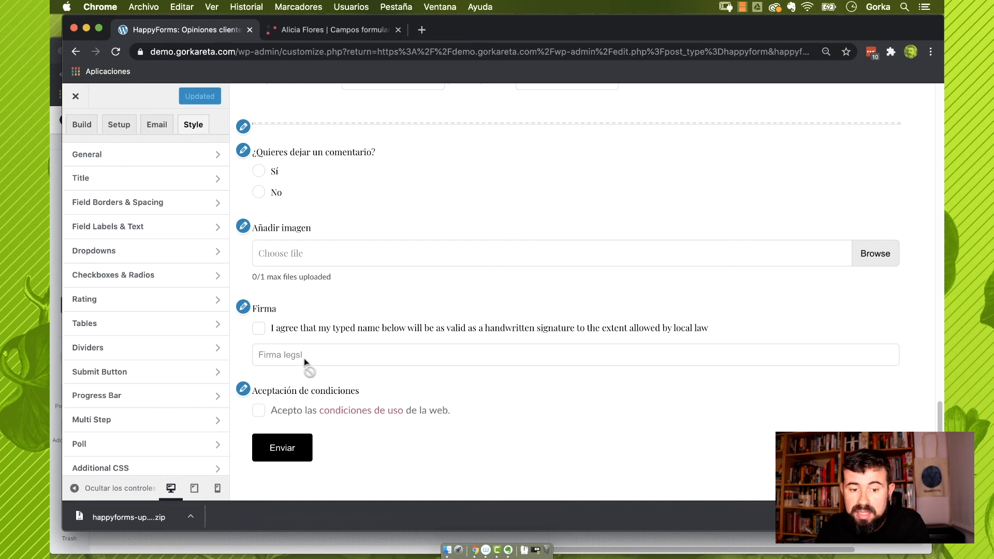
pyautogui.scroll(20, 340, 337)
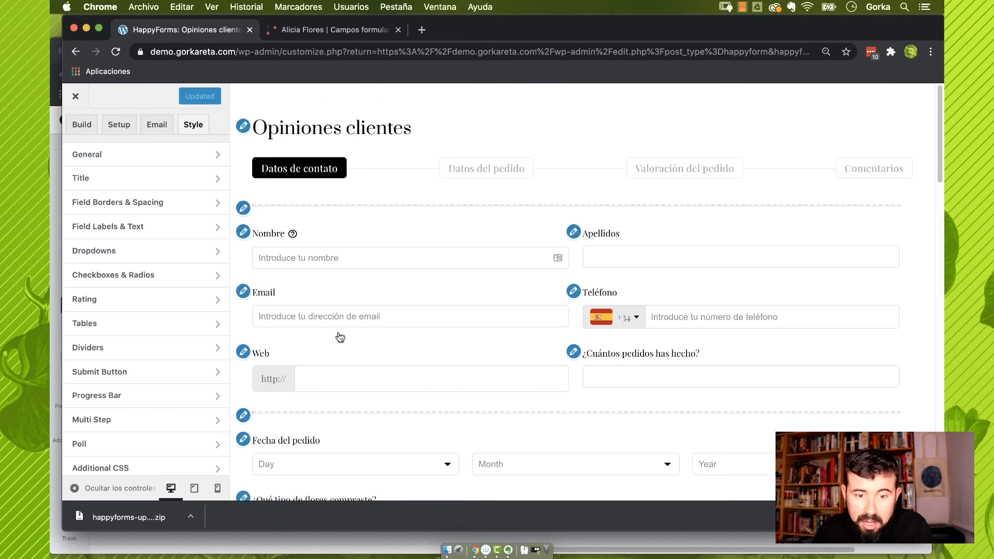
pyautogui.click(166, 158)
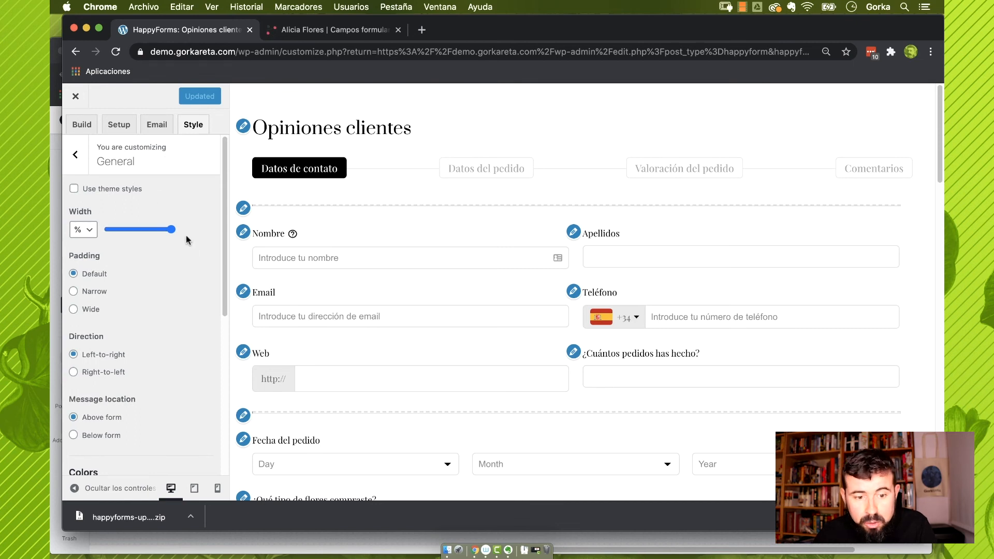
pyautogui.moveTo(172, 232)
pyautogui.mouseDown()
pyautogui.moveTo(122, 231)
pyautogui.moveTo(165, 229)
pyautogui.mouseUp()
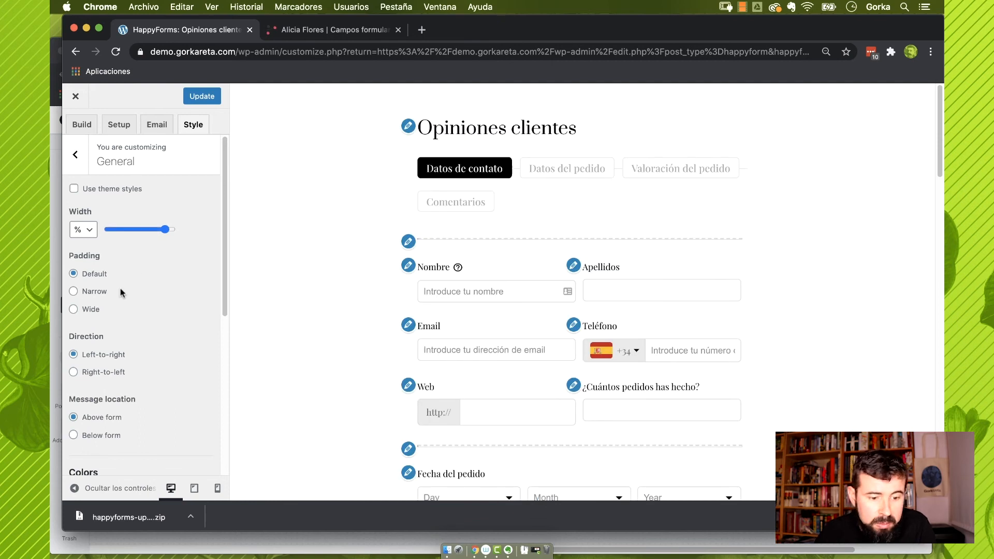
pyautogui.scroll(-5, 116, 301)
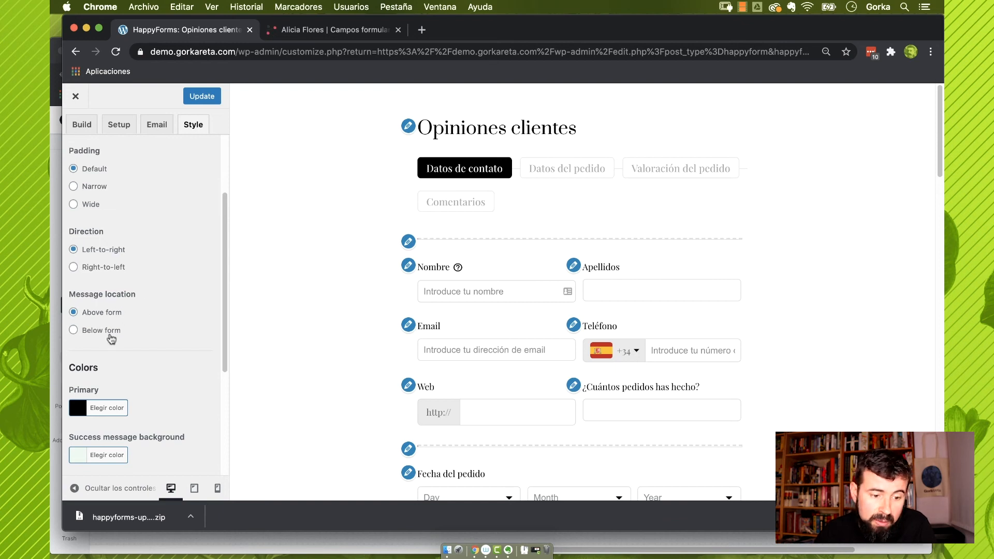
pyautogui.scroll(-5, 123, 341)
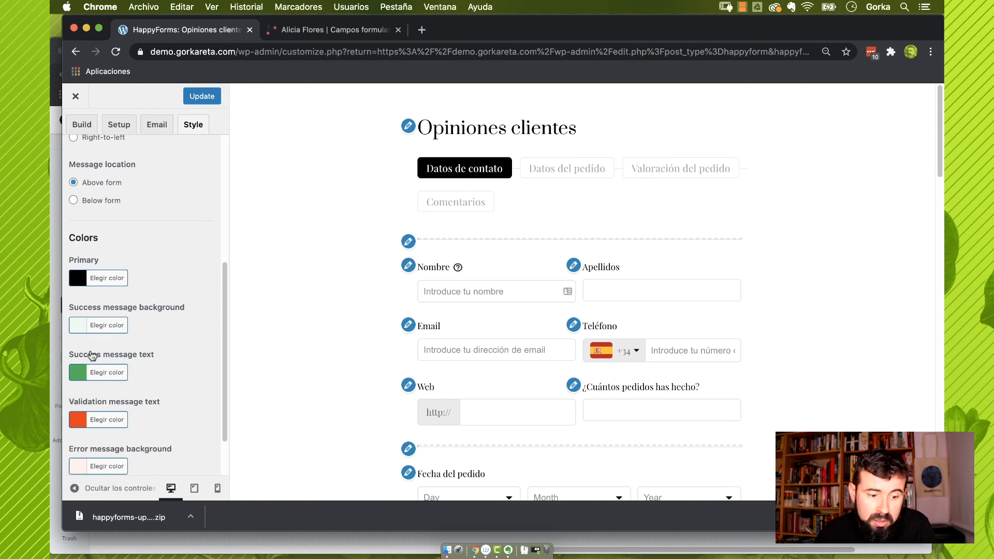
pyautogui.scroll(-2, 106, 372)
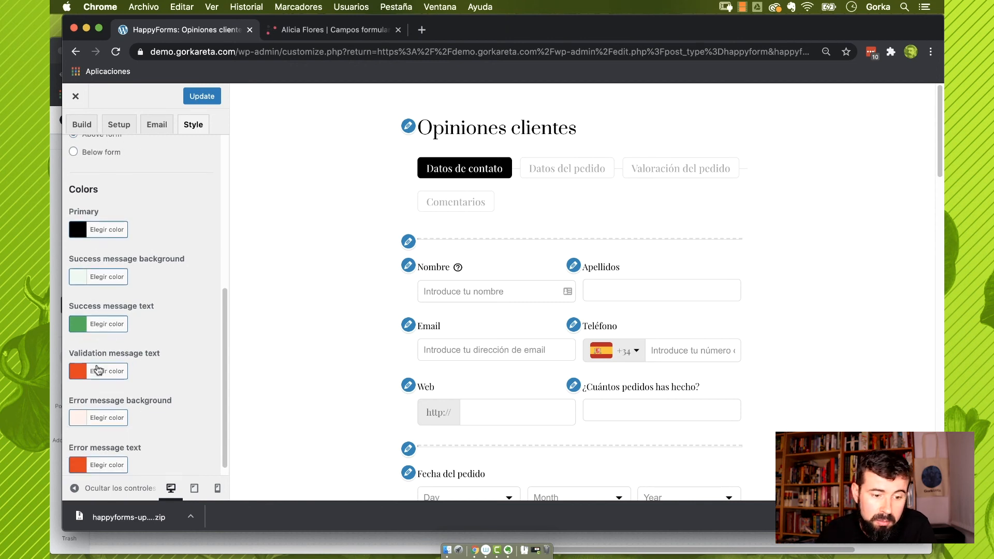
pyautogui.scroll(-1, 124, 314)
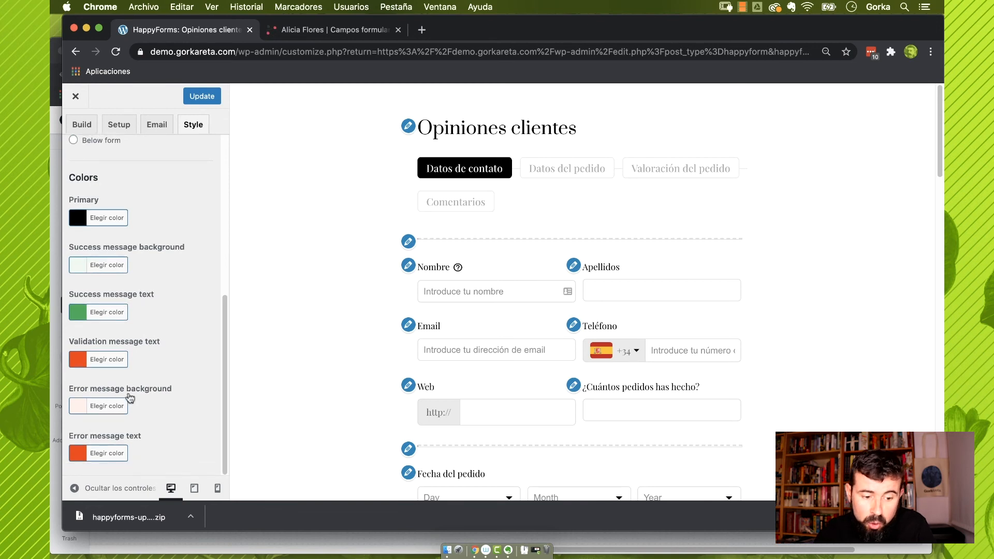
pyautogui.scroll(10, 137, 448)
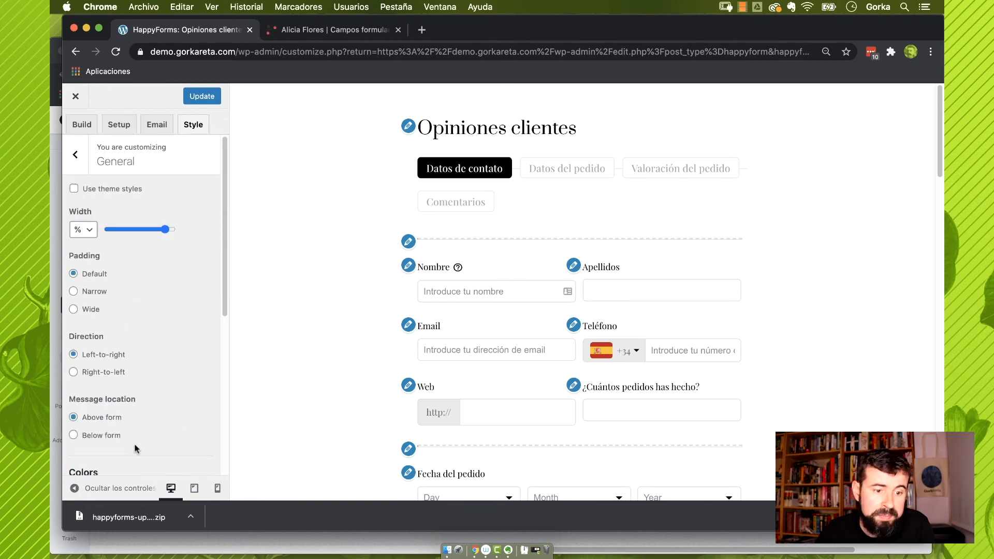
pyautogui.click(76, 150)
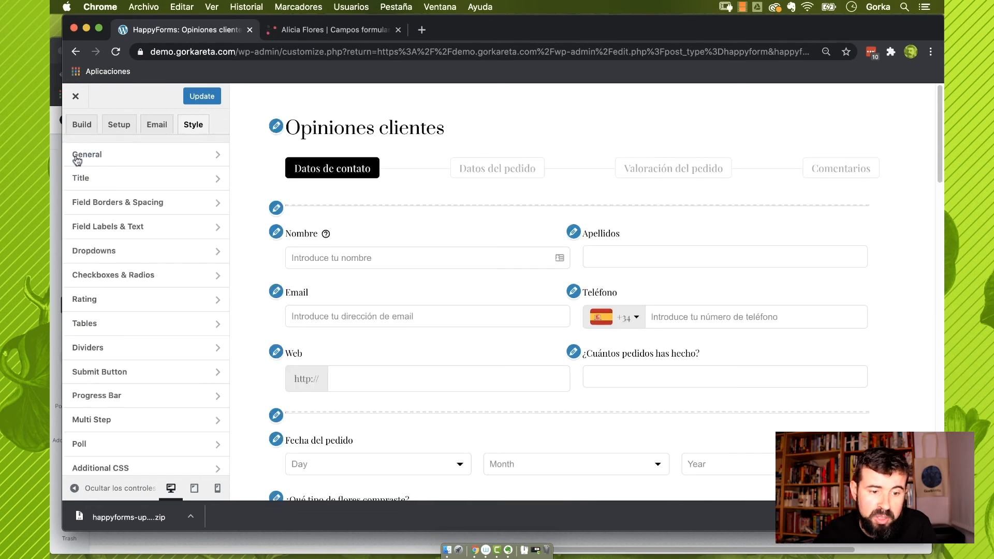
# Hide the 'Opiniones clientes' form title after trying other alignments and sizes
pyautogui.click(109, 183)
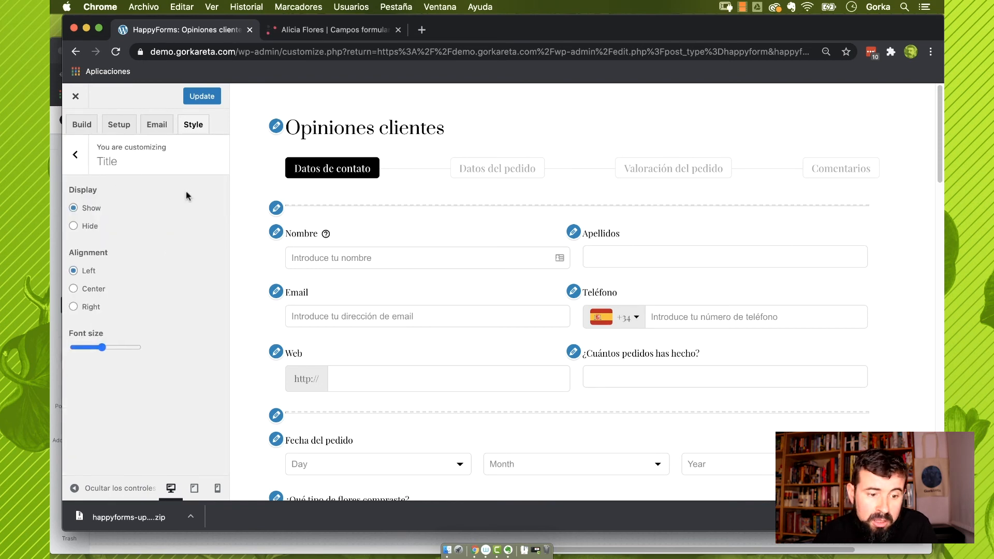
pyautogui.click(77, 227)
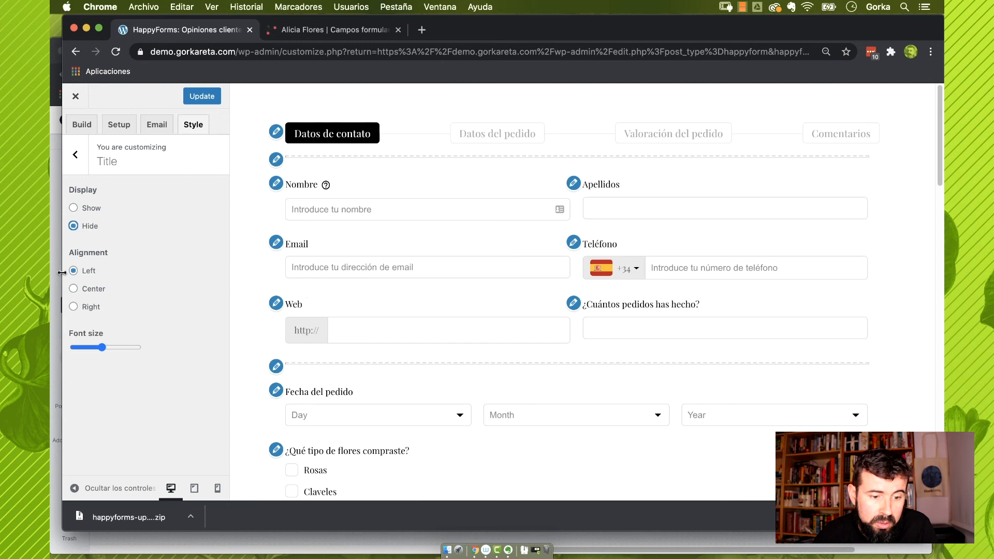
pyautogui.click(73, 208)
pyautogui.click(93, 290)
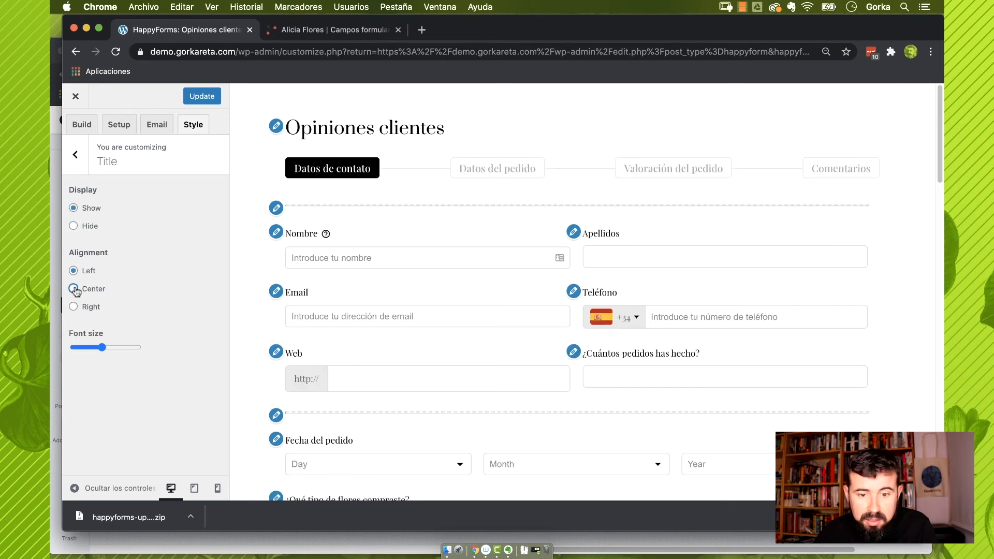
pyautogui.click(74, 306)
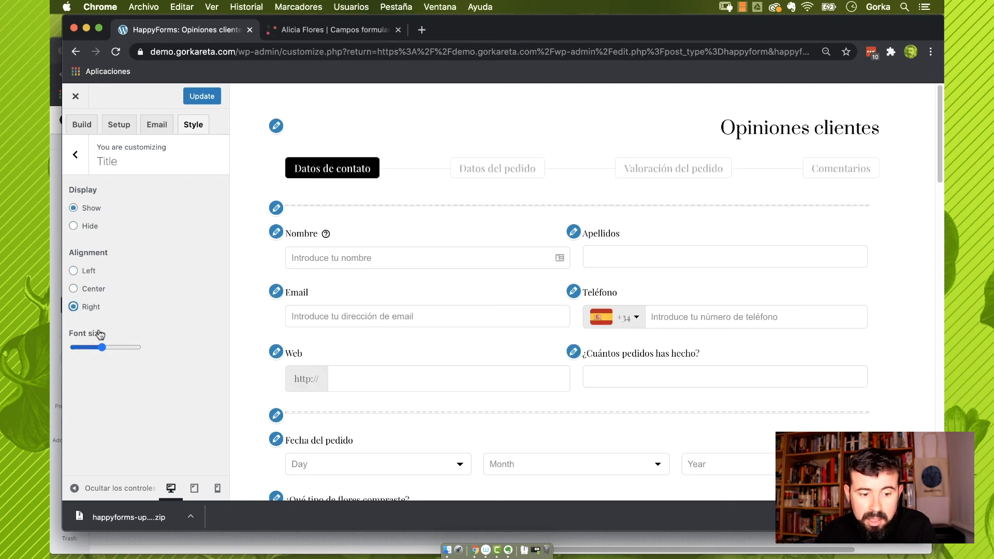
pyautogui.moveTo(102, 347); pyautogui.dragTo(120, 347)
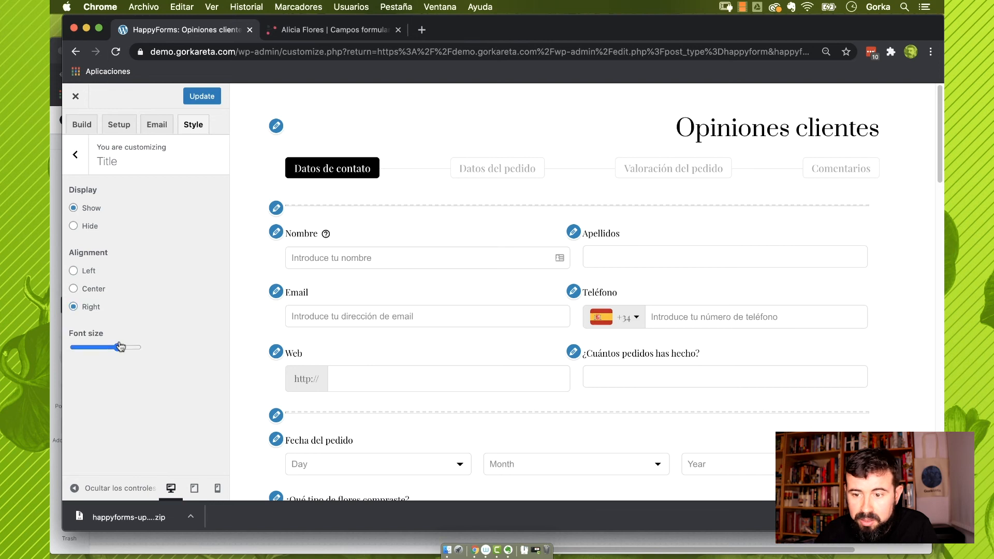
pyautogui.click(73, 228)
pyautogui.click(75, 154)
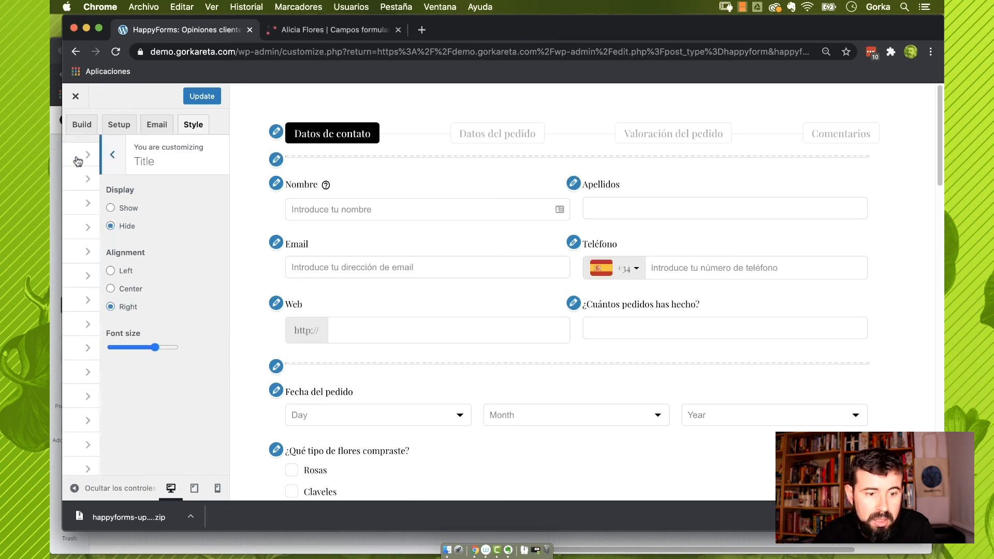
pyautogui.click(121, 207)
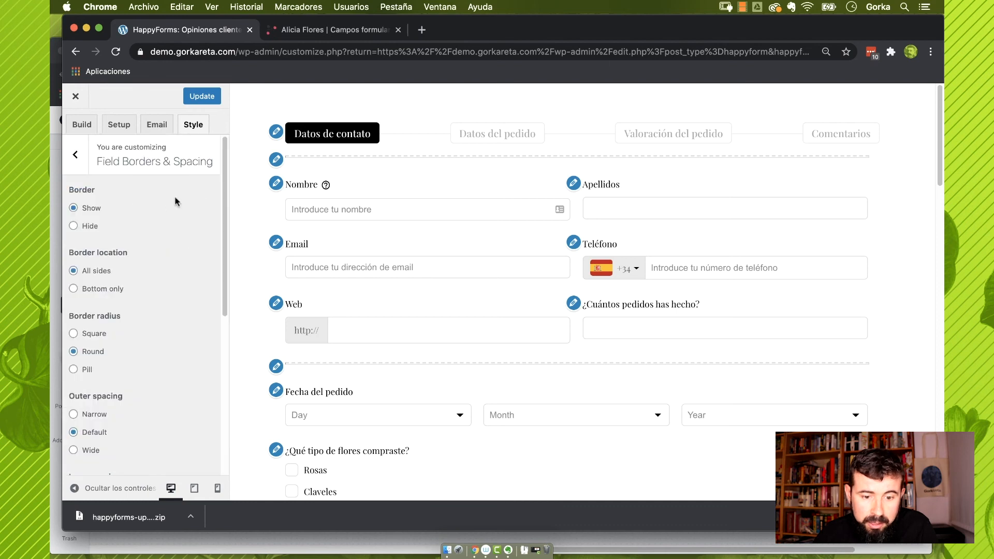
# Keep borders on all field sides, with square corners and narrow outer spacing
pyautogui.click(73, 226)
pyautogui.click(74, 209)
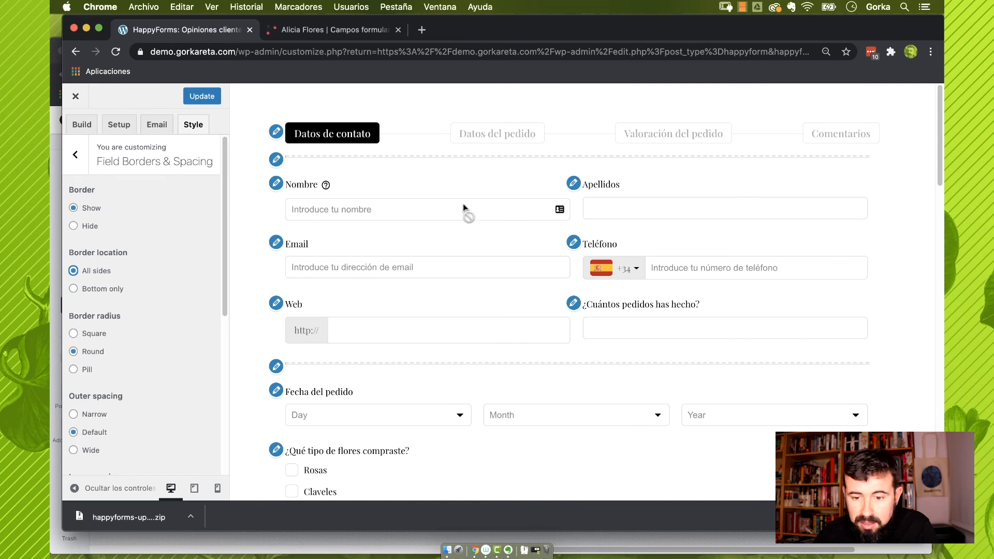
pyautogui.moveTo(282, 189); pyautogui.dragTo(297, 234)
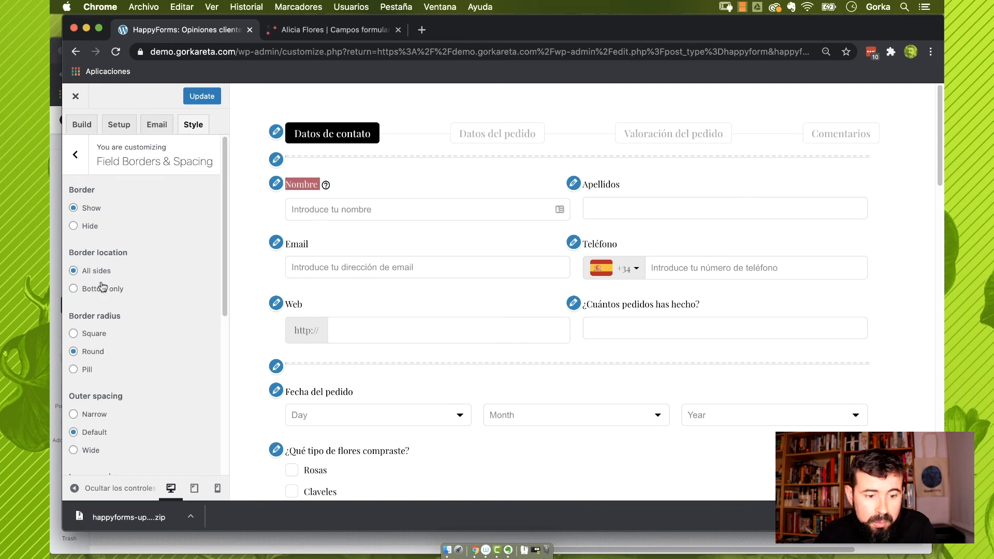
pyautogui.click(74, 290)
pyautogui.click(77, 273)
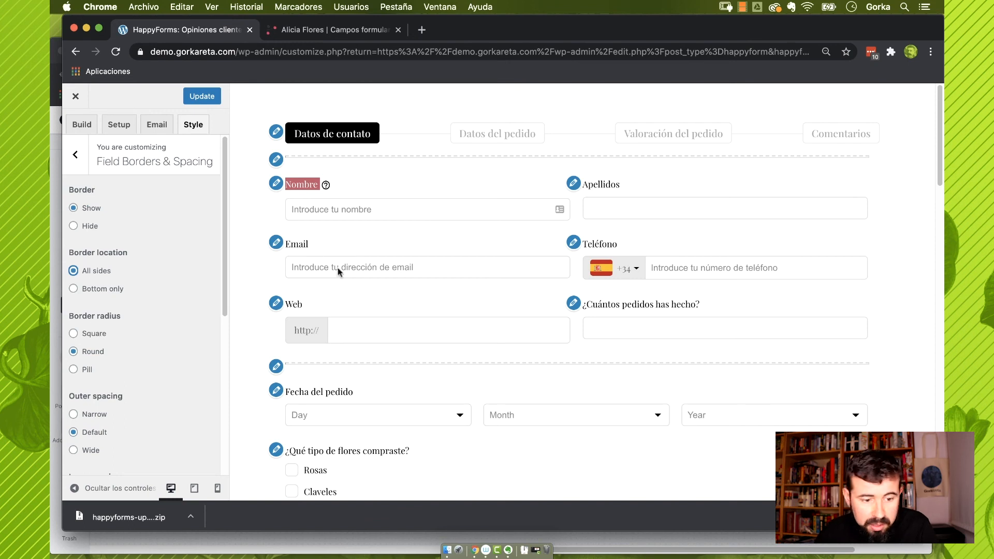
pyautogui.click(74, 352)
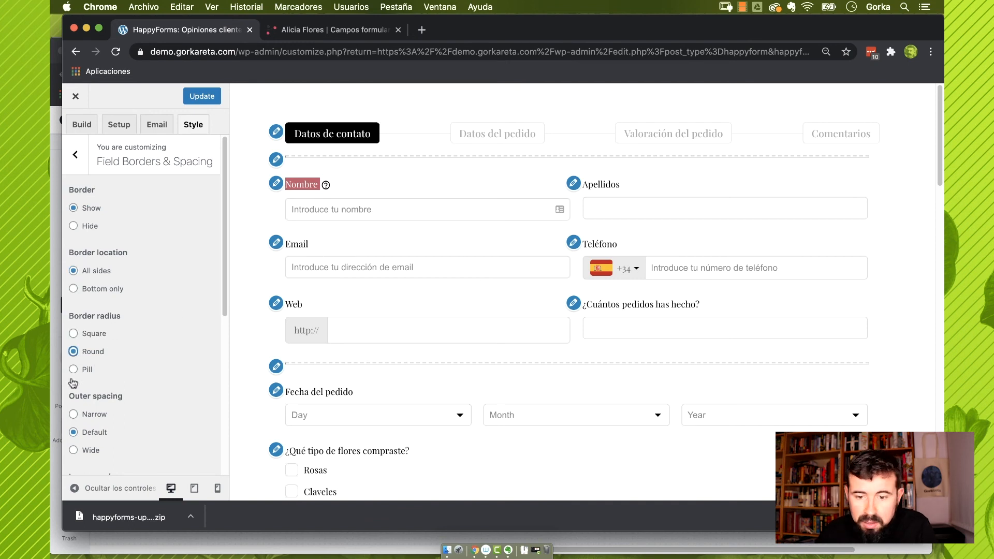
pyautogui.click(73, 370)
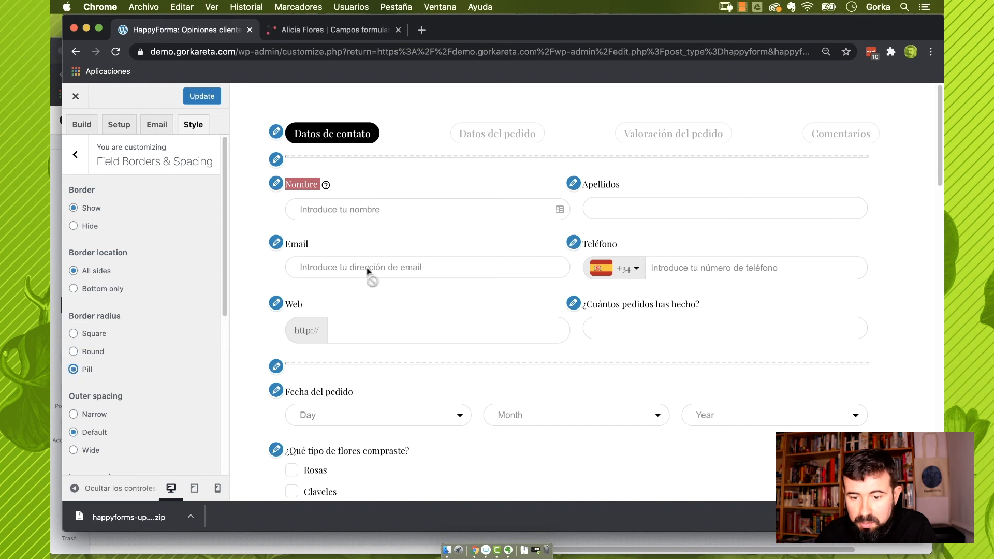
pyautogui.click(94, 334)
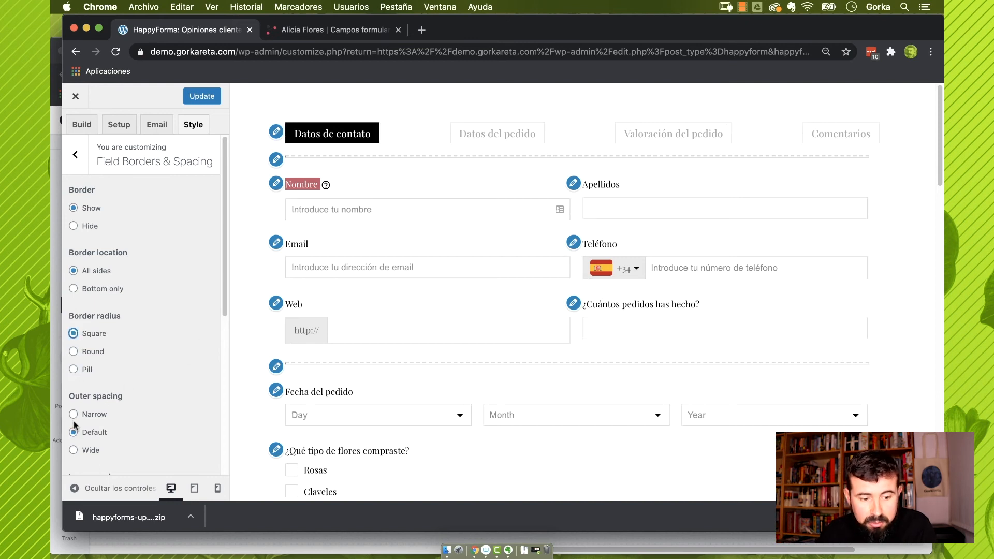
pyautogui.click(73, 450)
pyautogui.click(74, 415)
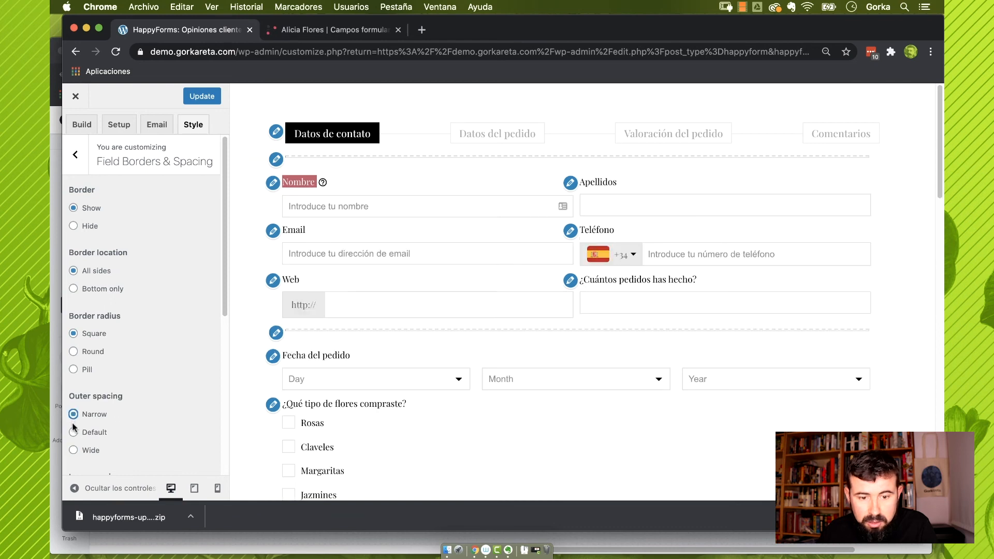
# Leave field padding at default and reset the border colour to default after trying red
pyautogui.scroll(-3, 74, 446)
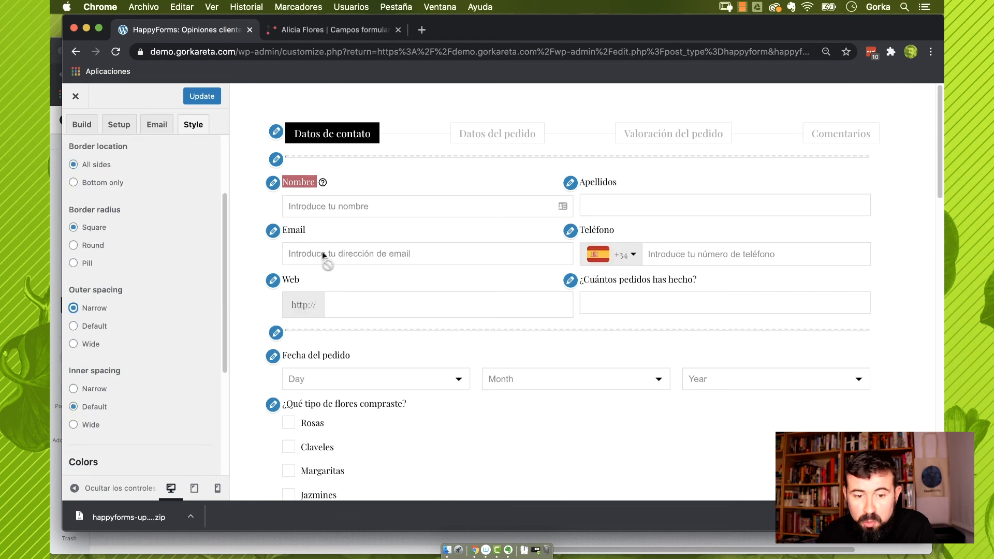
pyautogui.click(74, 389)
pyautogui.click(73, 424)
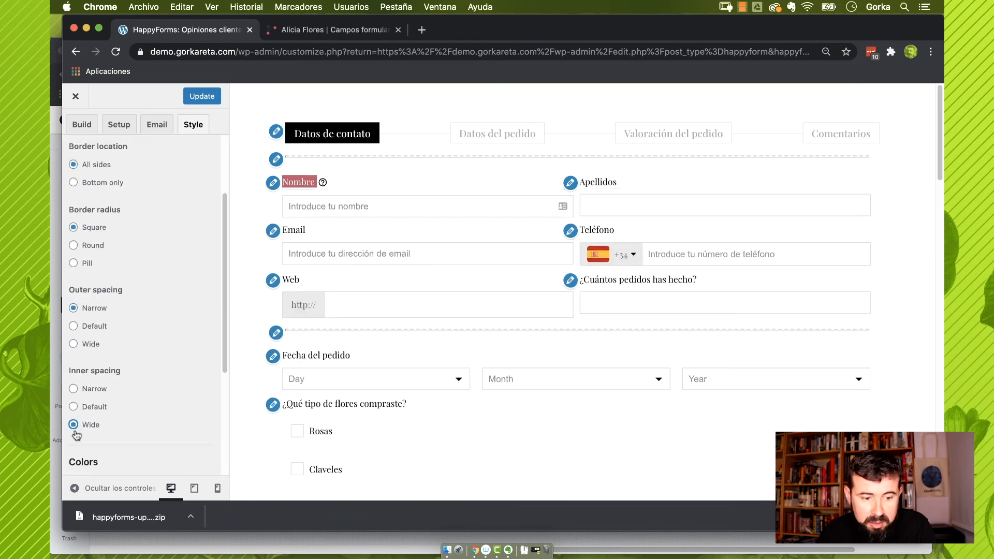
pyautogui.click(75, 408)
pyautogui.scroll(-4, 74, 408)
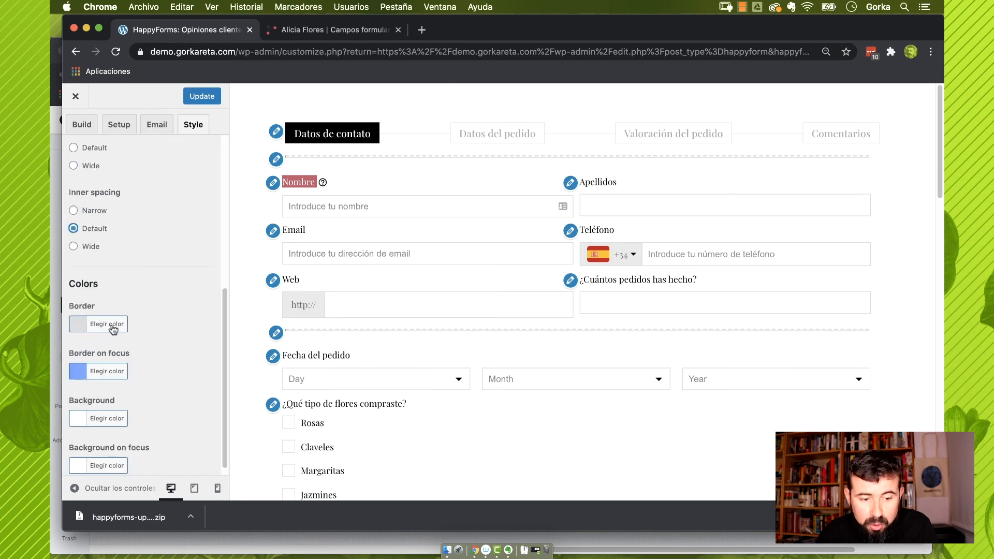
pyautogui.scroll(-1, 123, 319)
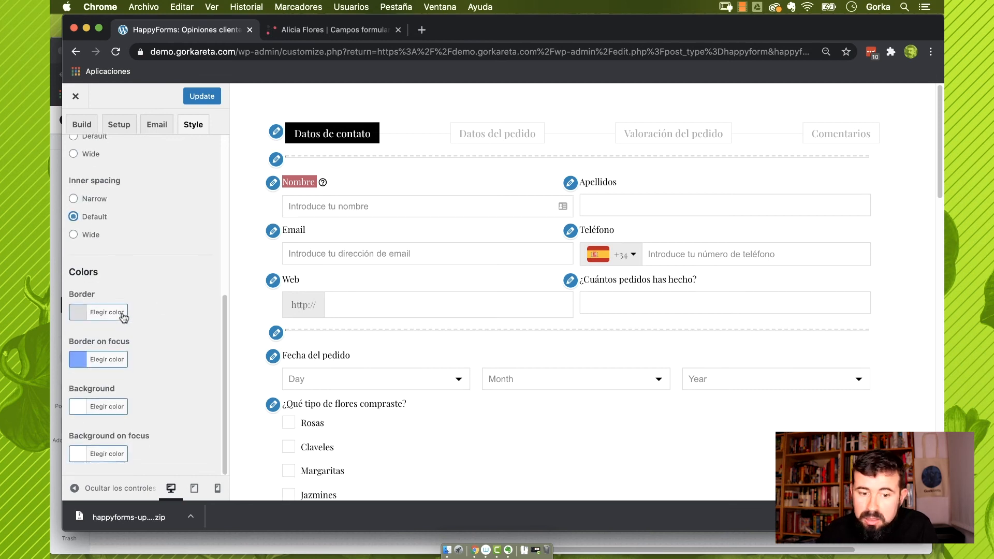
pyautogui.click(123, 313)
pyautogui.click(197, 352)
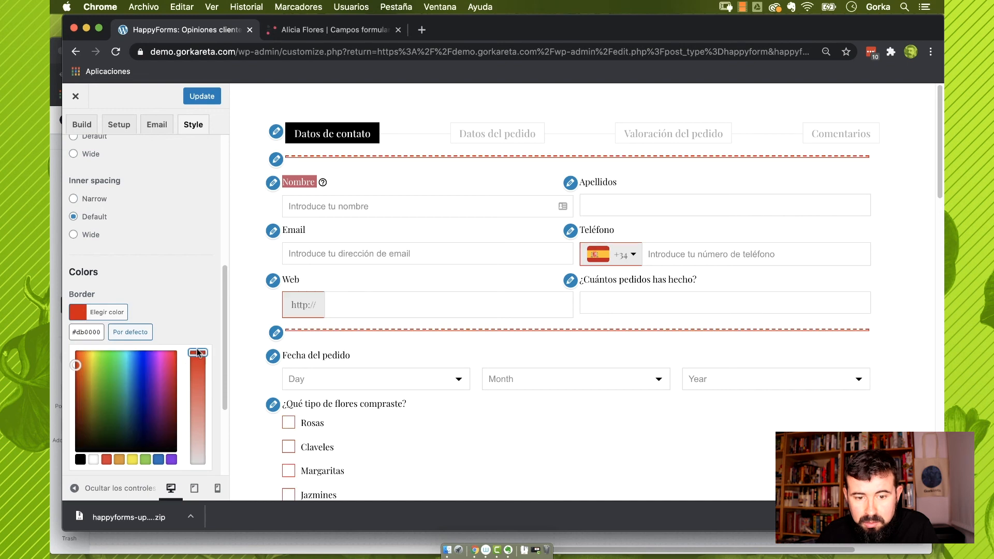
pyautogui.click(123, 334)
pyautogui.scroll(10, 145, 362)
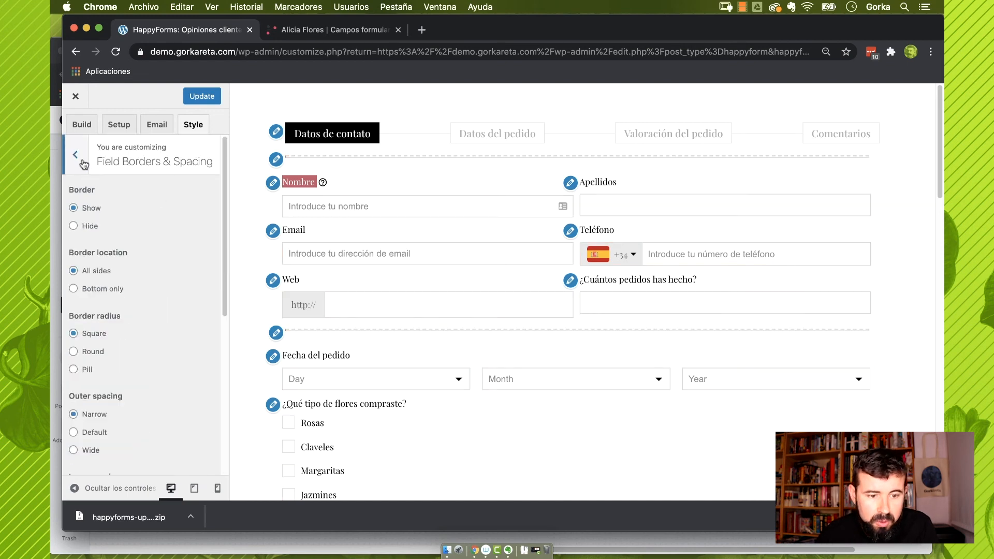
pyautogui.click(76, 154)
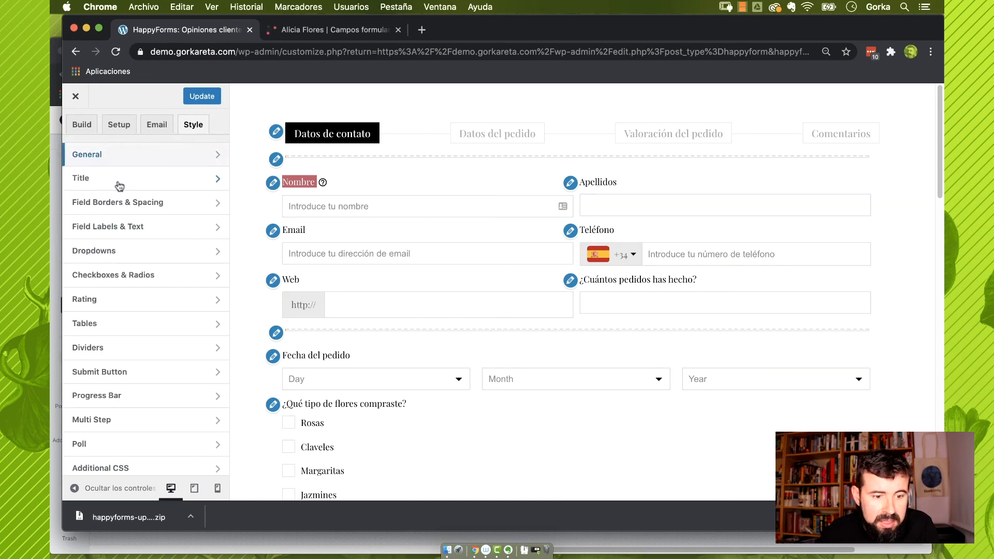
# Make field label titles slightly smaller while keeping them left-aligned
pyautogui.click(118, 229)
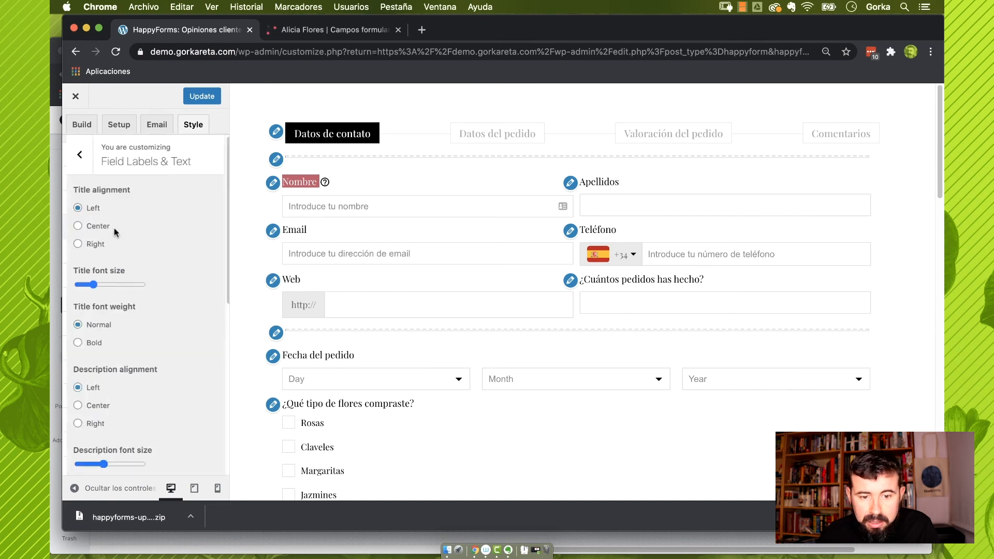
pyautogui.click(74, 245)
pyautogui.click(76, 208)
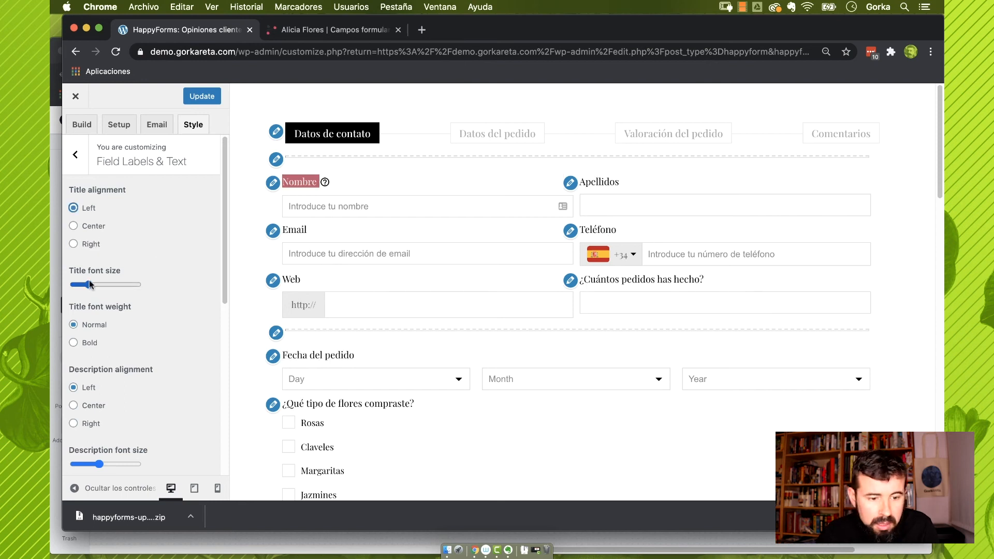
pyautogui.moveTo(89, 285)
pyautogui.mouseDown()
pyautogui.moveTo(106, 288)
pyautogui.moveTo(81, 290)
pyautogui.mouseUp()
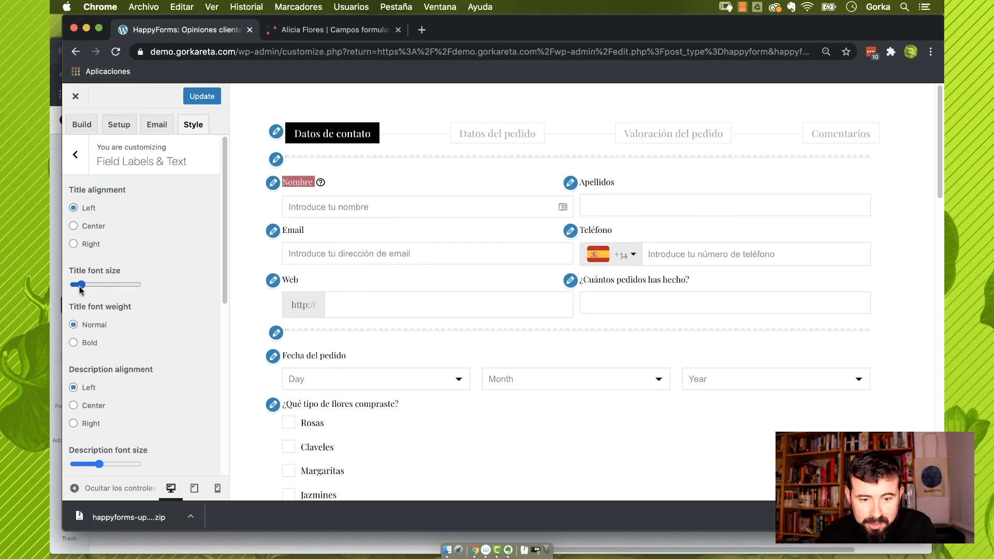
pyautogui.scroll(-2, 137, 331)
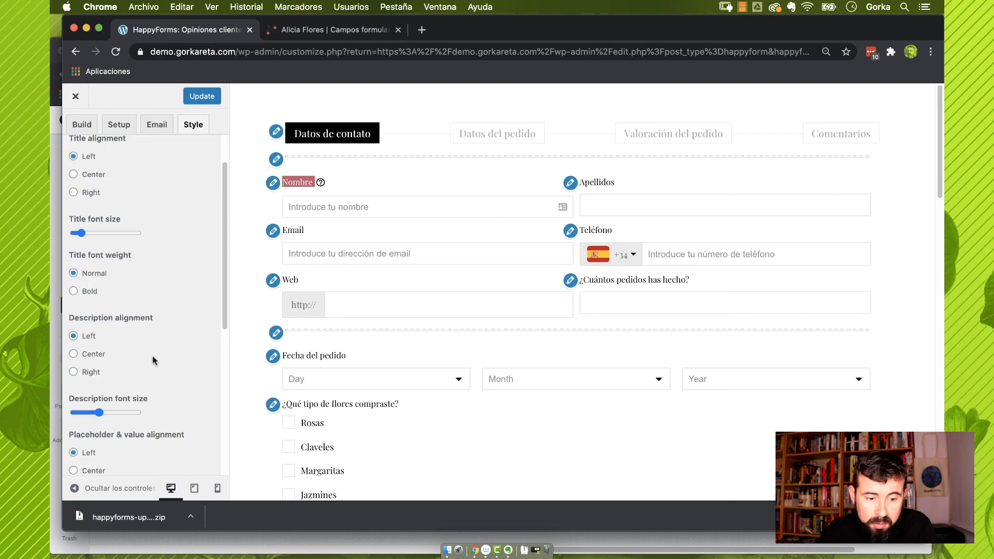
pyautogui.scroll(-5, 165, 399)
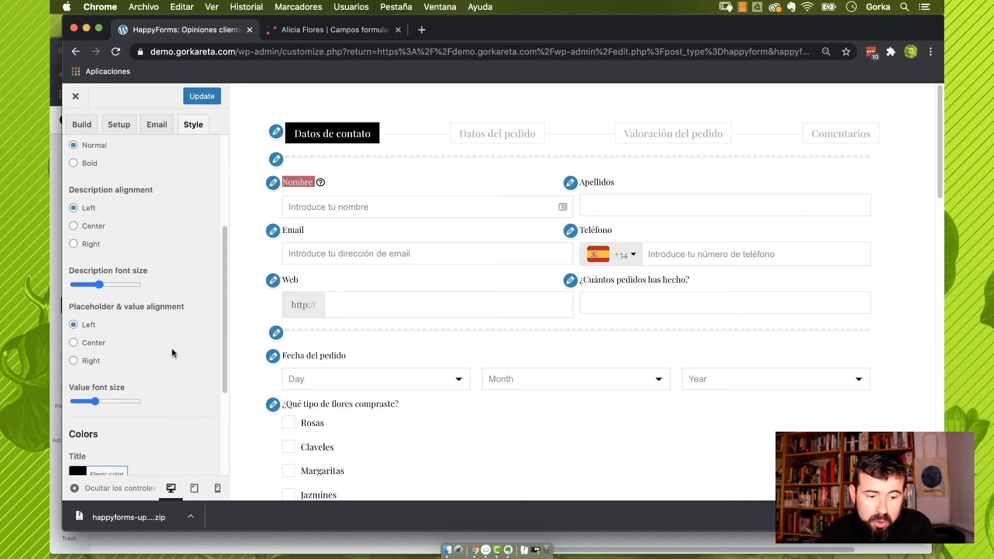
pyautogui.scroll(-6, 168, 365)
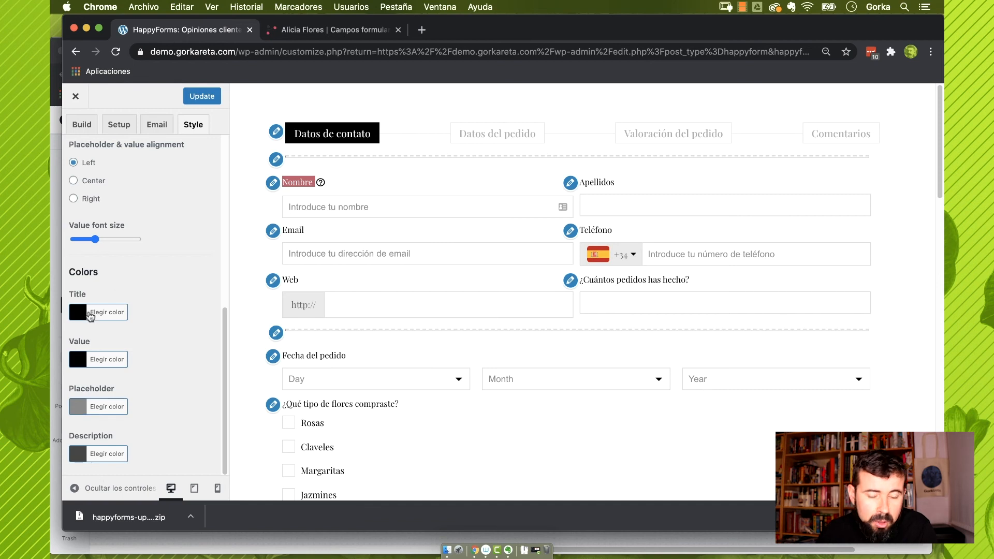
pyautogui.scroll(10, 90, 150)
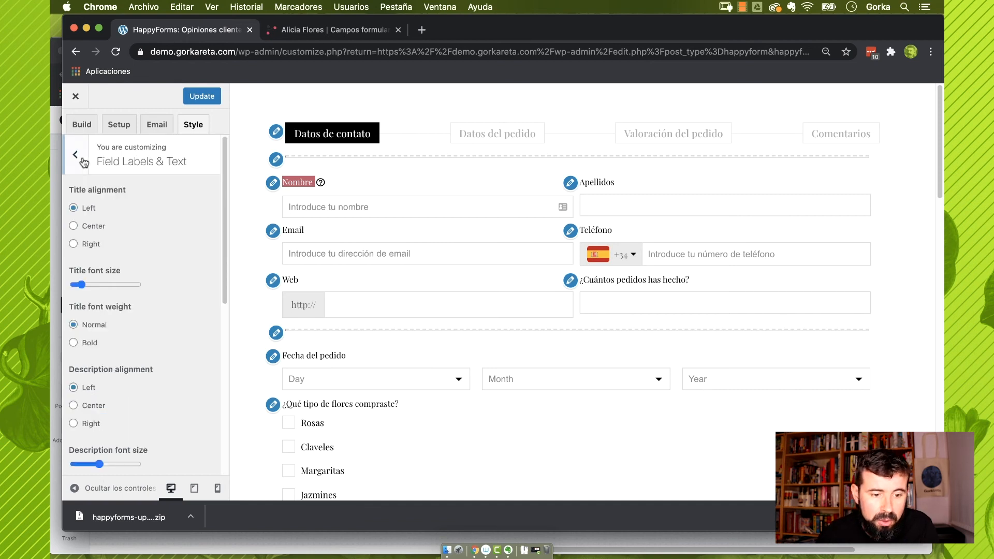
pyautogui.click(75, 155)
# Set the Checkboxes & Radios focus background to red #dd3333, with Rosas and Claveles ticked
pyautogui.click(138, 252)
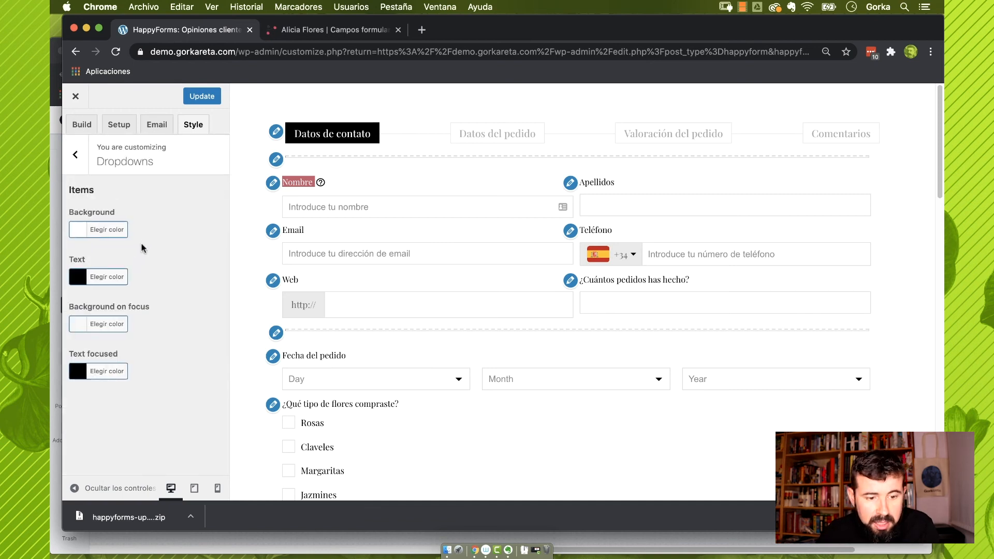
pyautogui.click(77, 155)
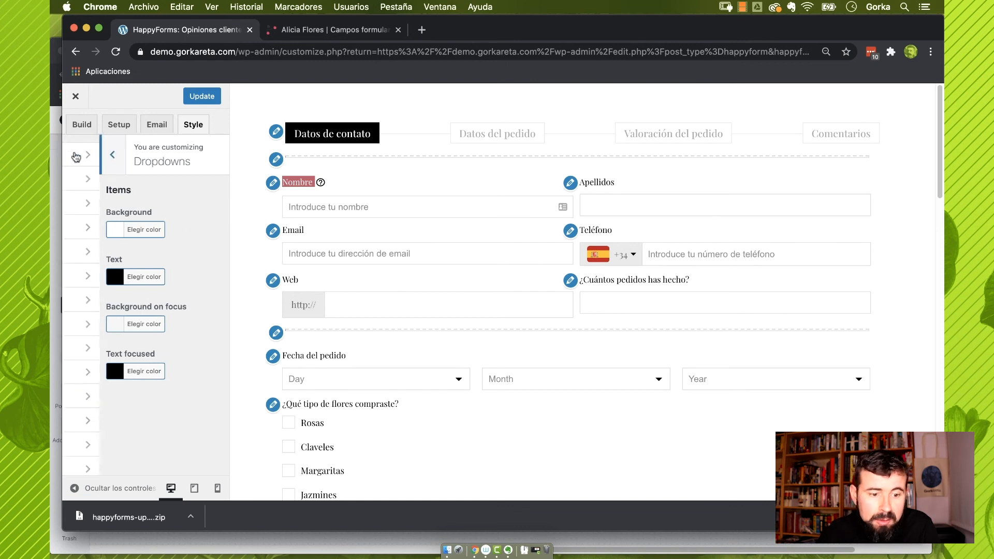
pyautogui.click(162, 278)
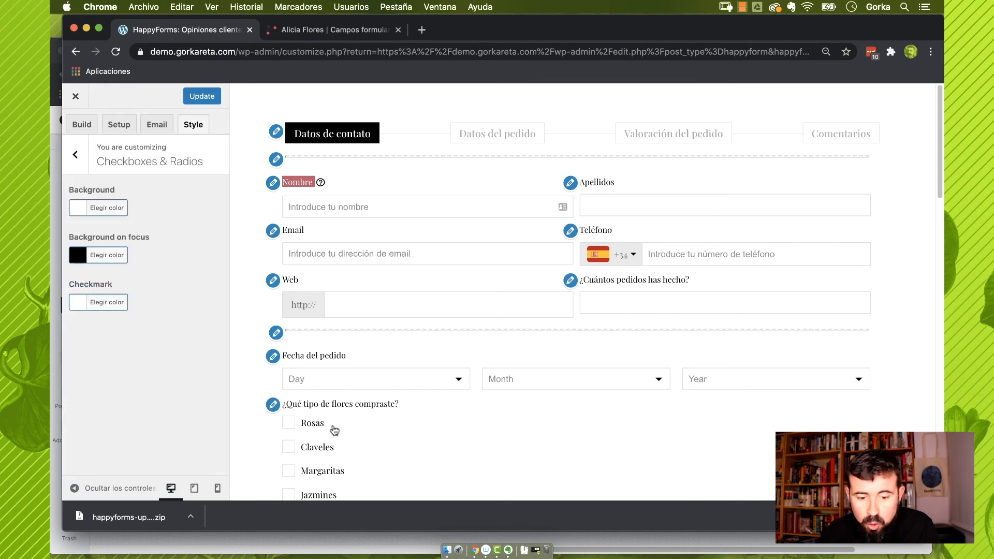
pyautogui.click(290, 428)
pyautogui.click(294, 447)
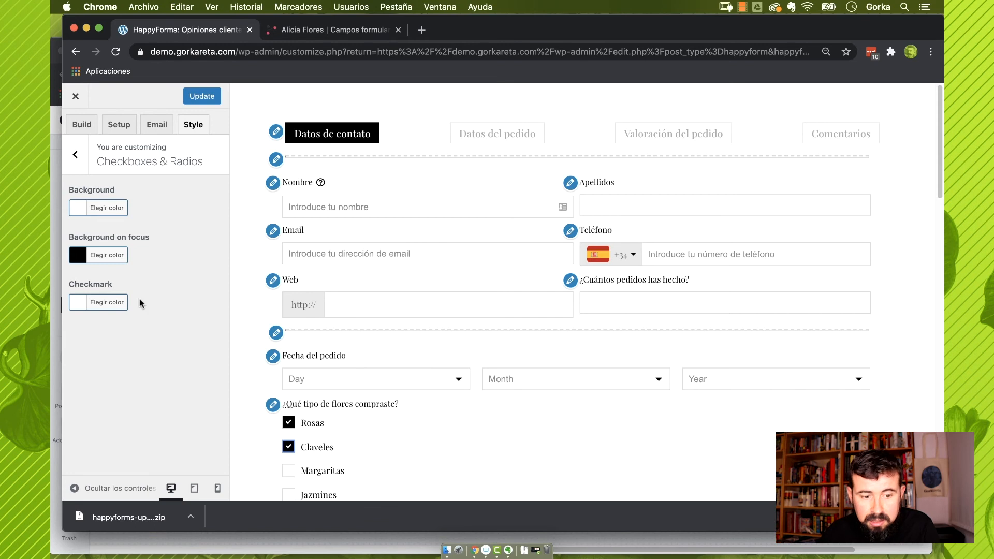
pyautogui.click(104, 257)
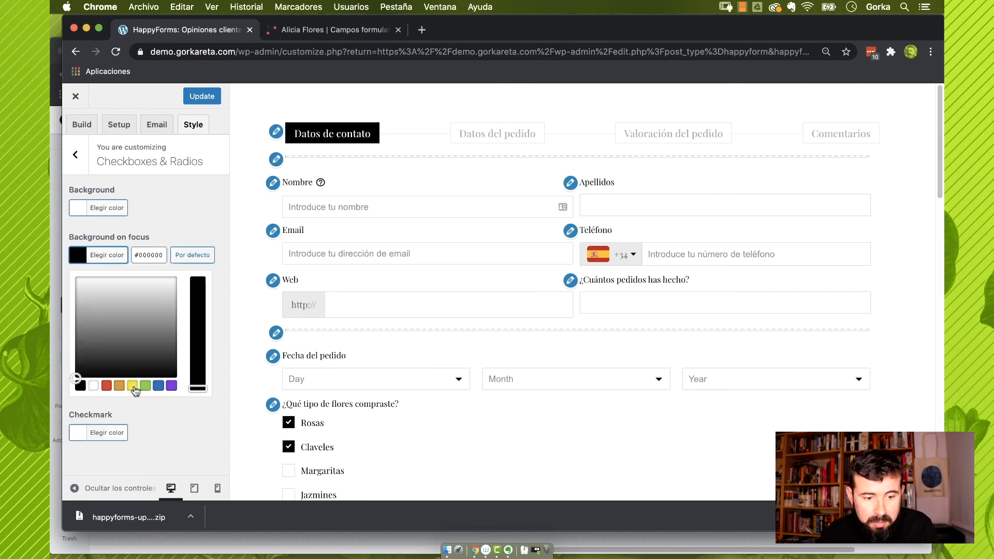
pyautogui.click(106, 386)
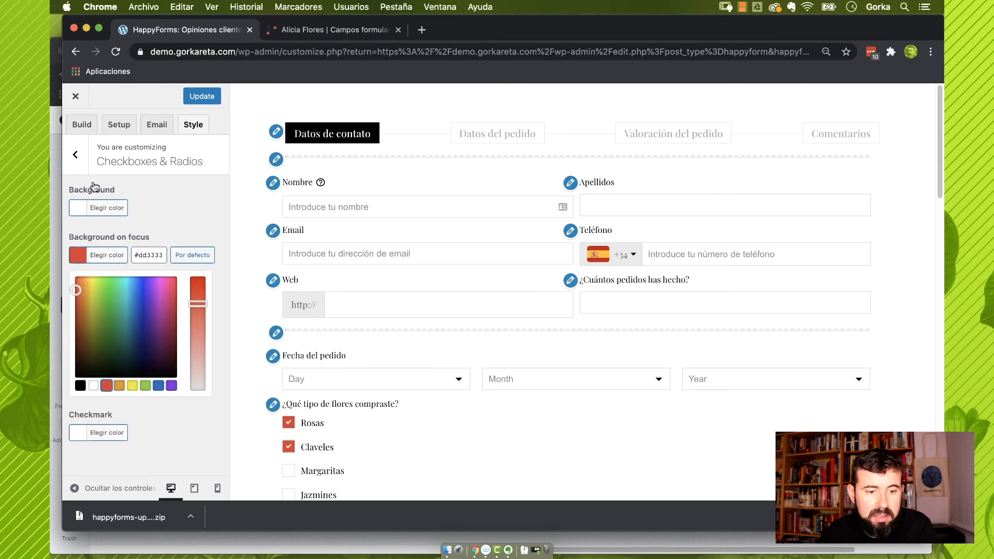
pyautogui.click(75, 155)
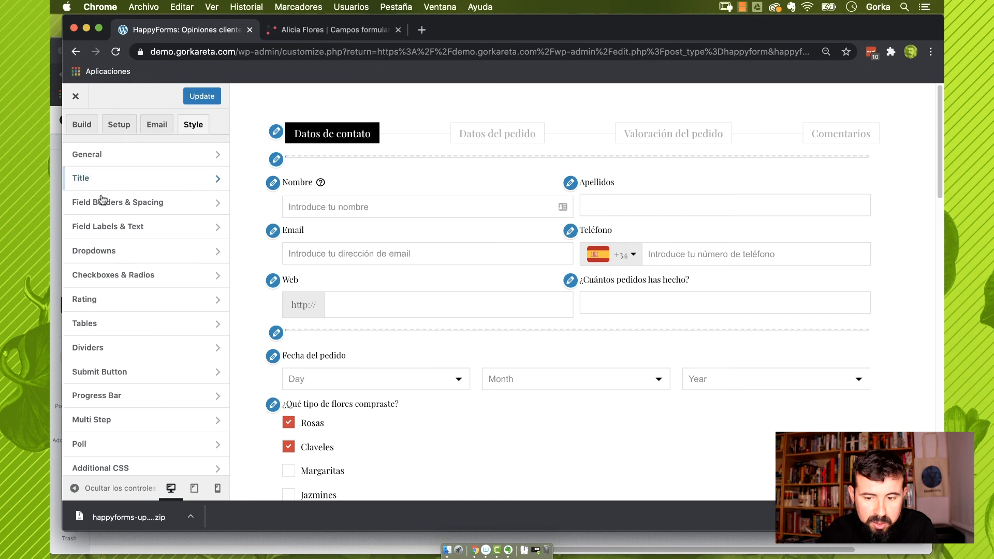
pyautogui.click(139, 301)
pyautogui.scroll(-1, 364, 366)
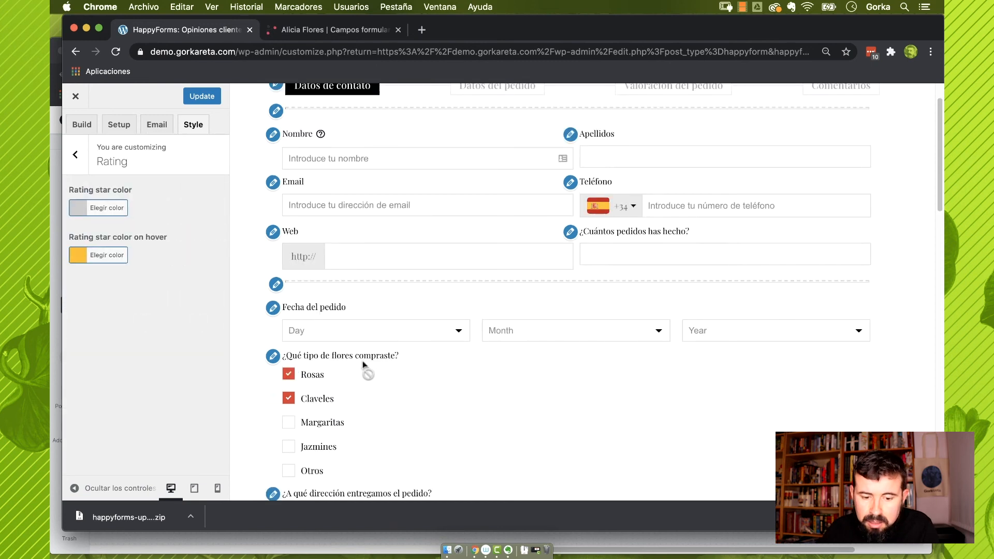
pyautogui.scroll(-10, 364, 365)
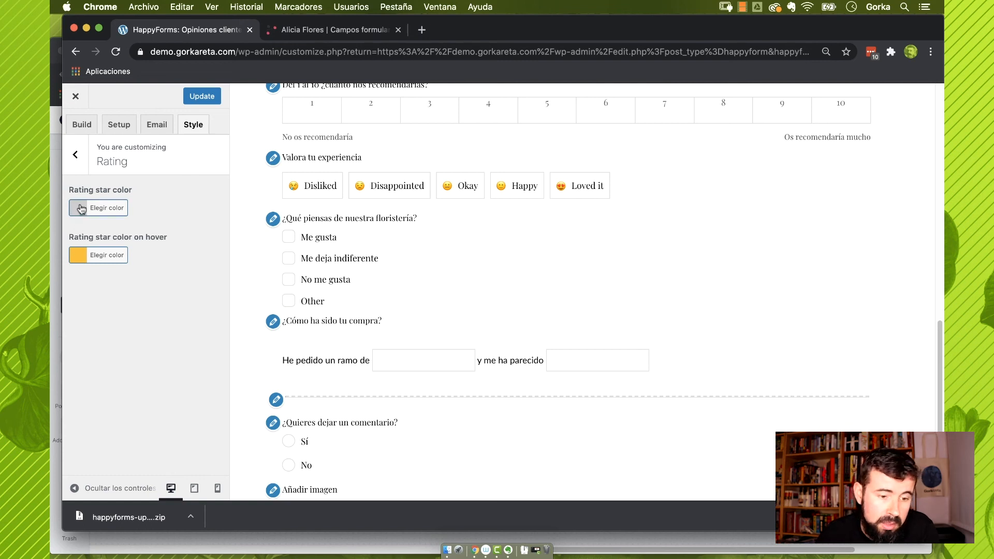
pyautogui.click(75, 154)
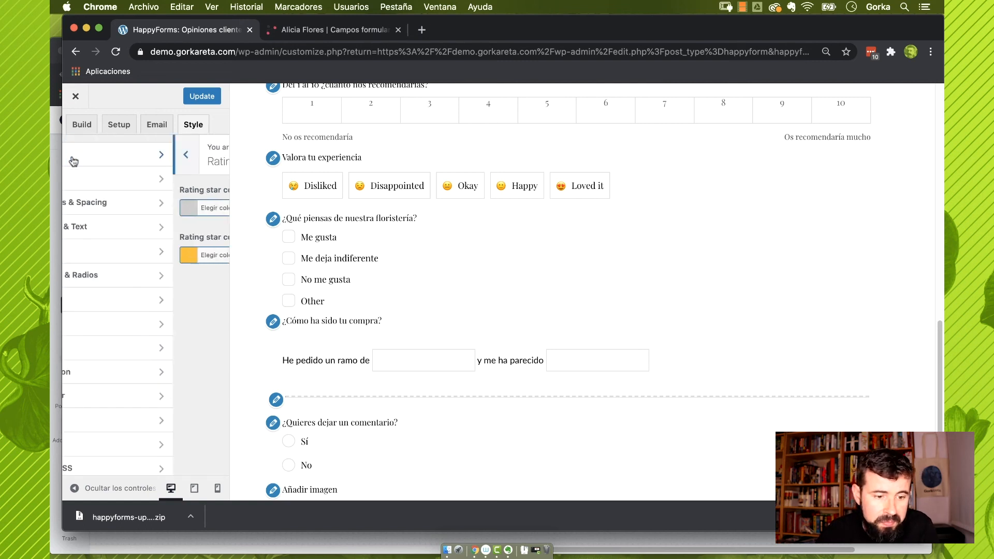
pyautogui.click(167, 325)
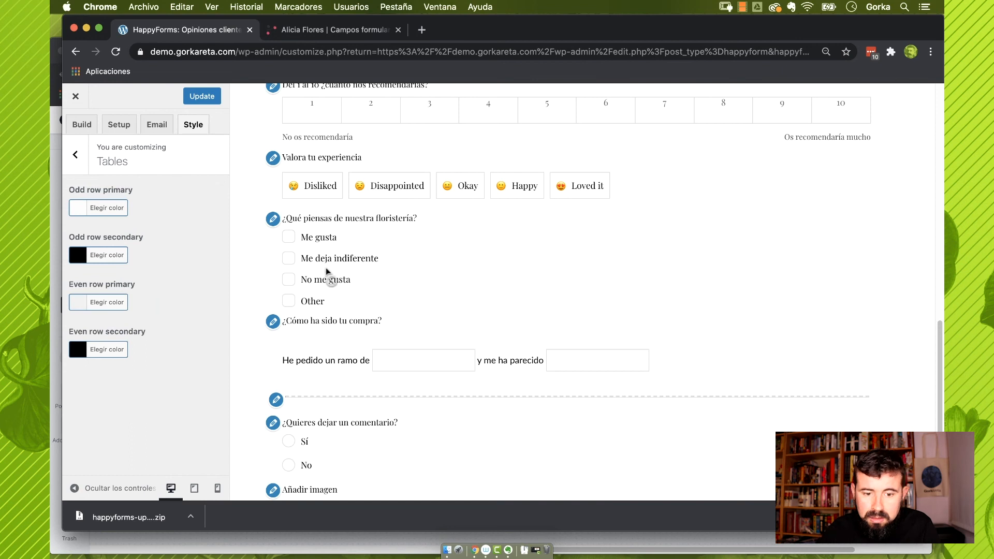
pyautogui.scroll(5, 327, 271)
pyautogui.scroll(2, 328, 275)
pyautogui.scroll(-3, 328, 275)
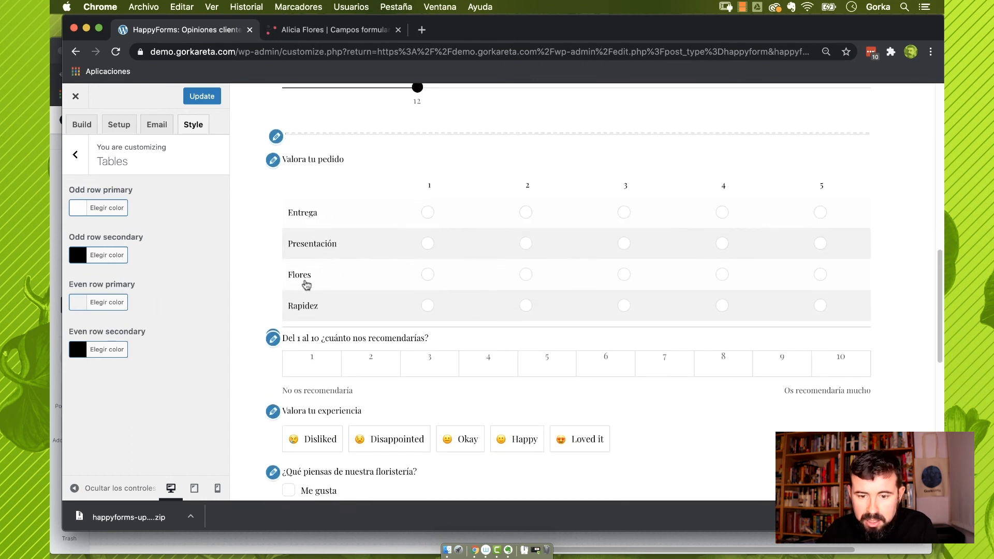
pyautogui.click(76, 154)
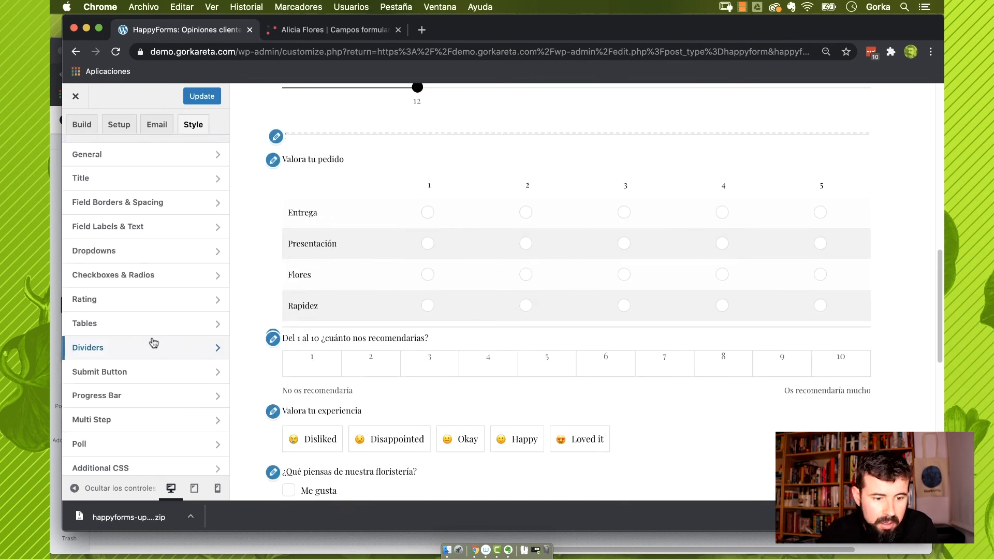
pyautogui.click(149, 351)
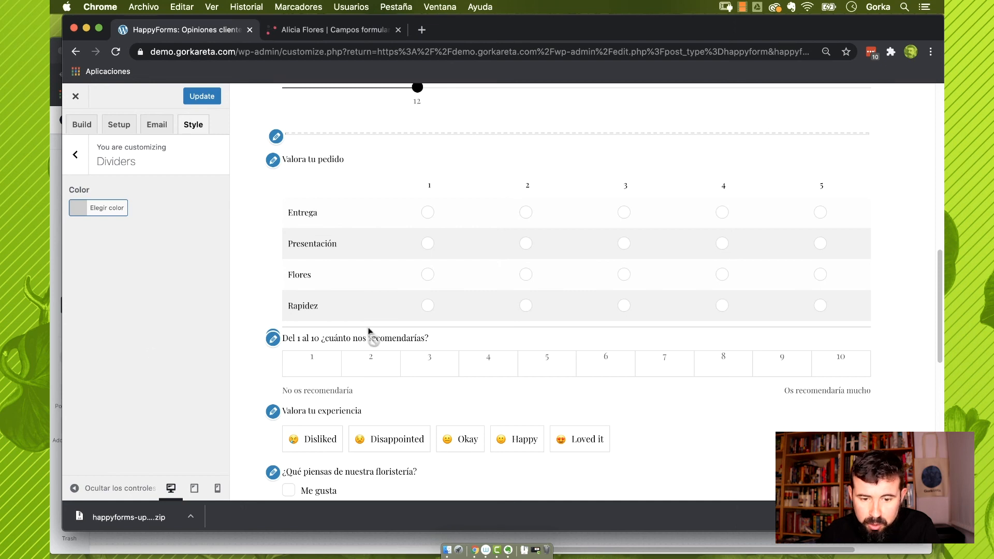
pyautogui.click(78, 156)
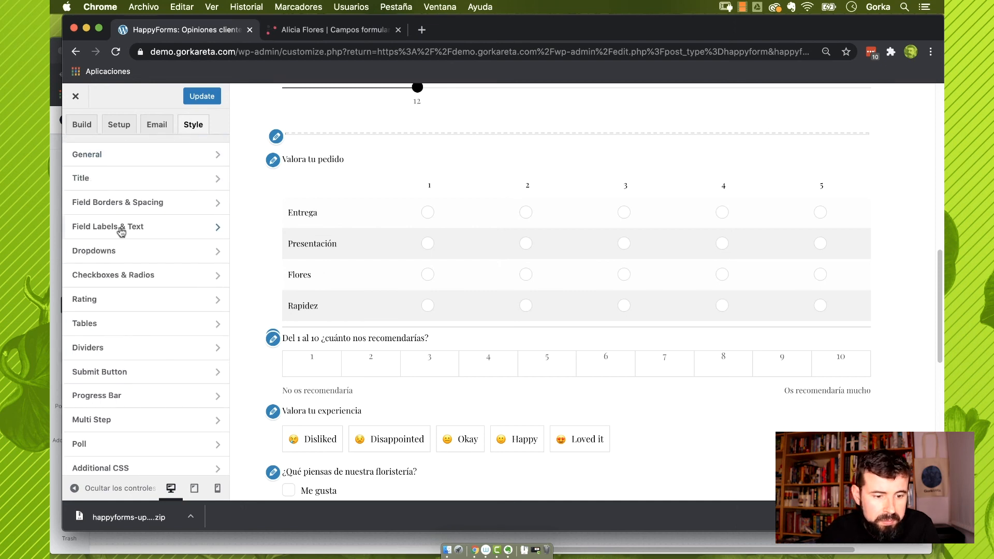
# Give the Enviar submit button a red background and an orange background on focus
pyautogui.click(185, 376)
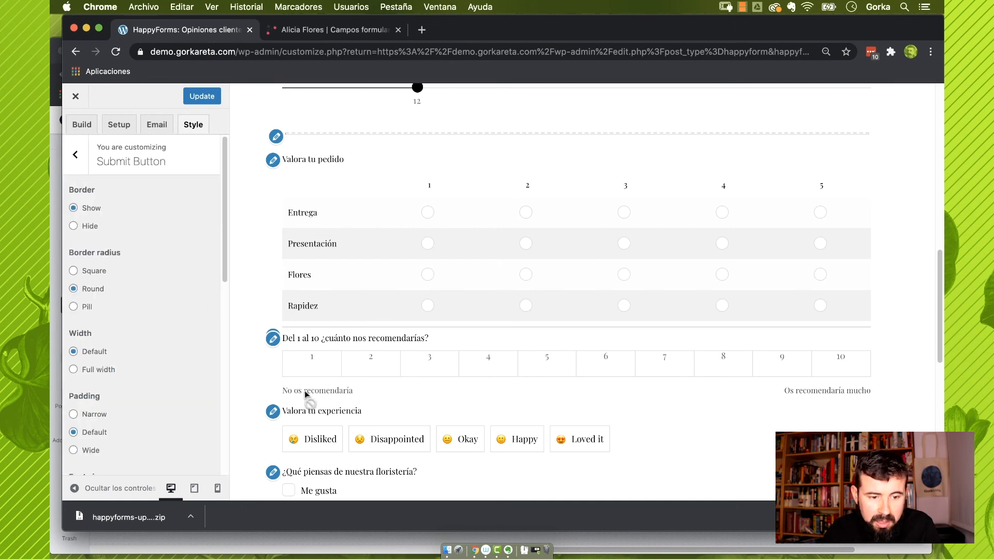
pyautogui.scroll(-10, 345, 409)
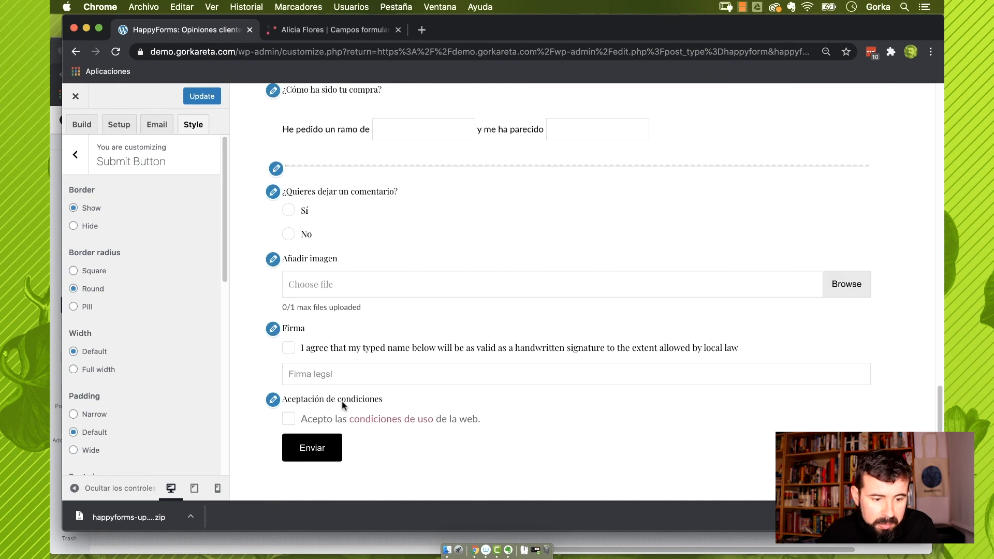
pyautogui.scroll(-3, 195, 369)
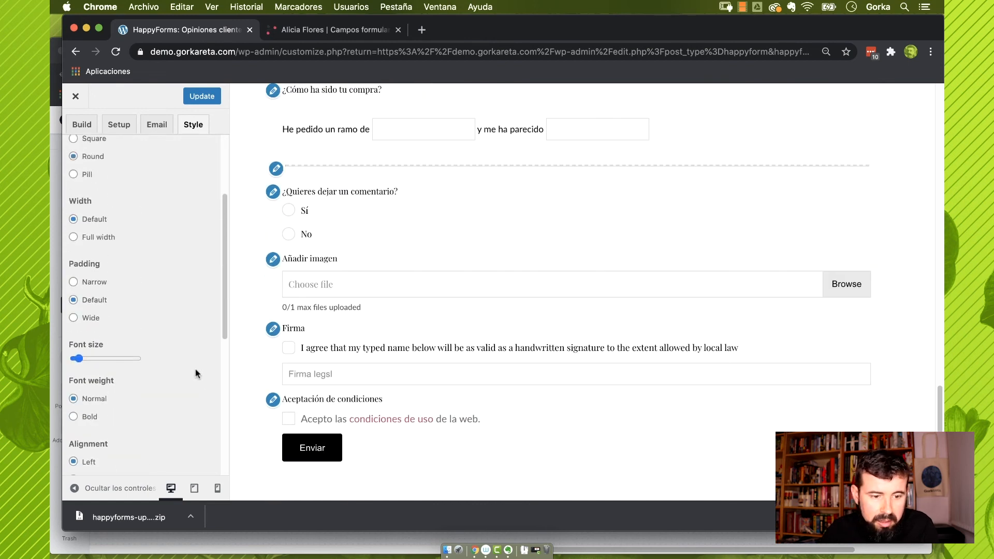
pyautogui.scroll(-5, 195, 369)
pyautogui.click(78, 266)
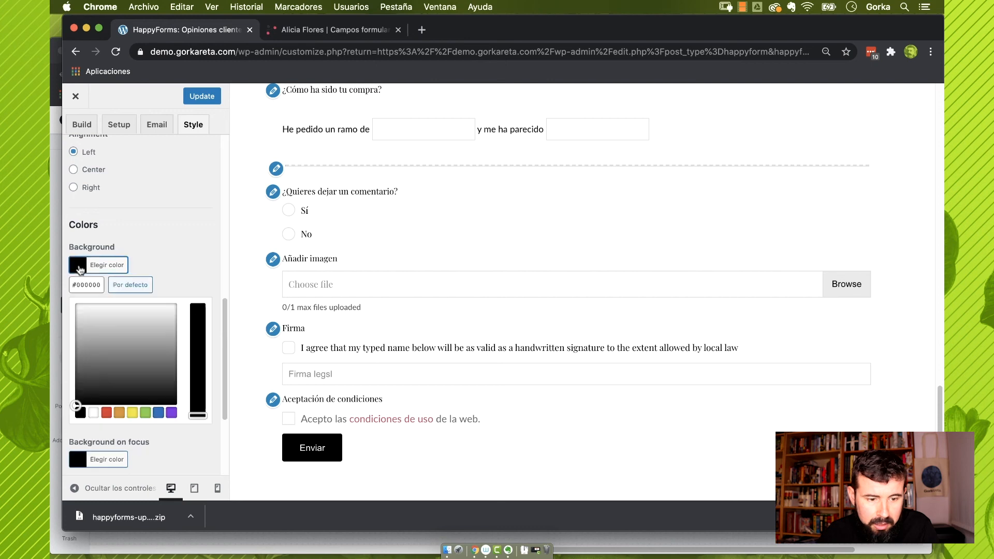
pyautogui.click(107, 414)
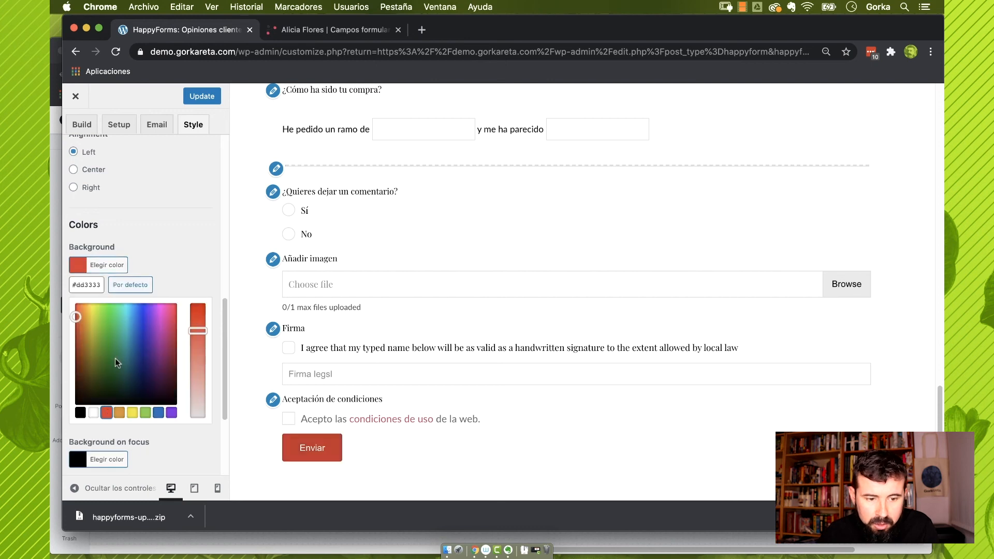
pyautogui.click(182, 250)
pyautogui.click(79, 313)
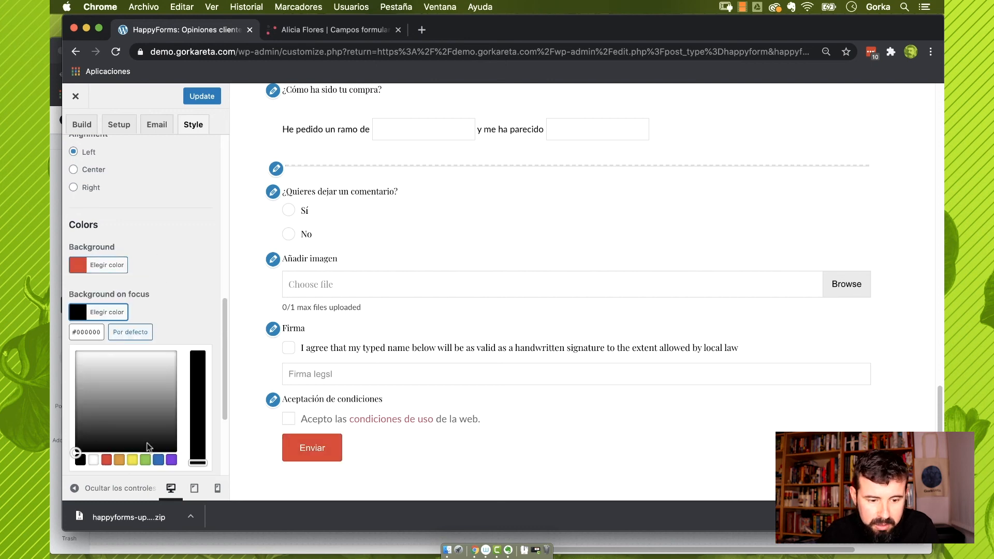
pyautogui.click(123, 462)
pyautogui.press('Escape')
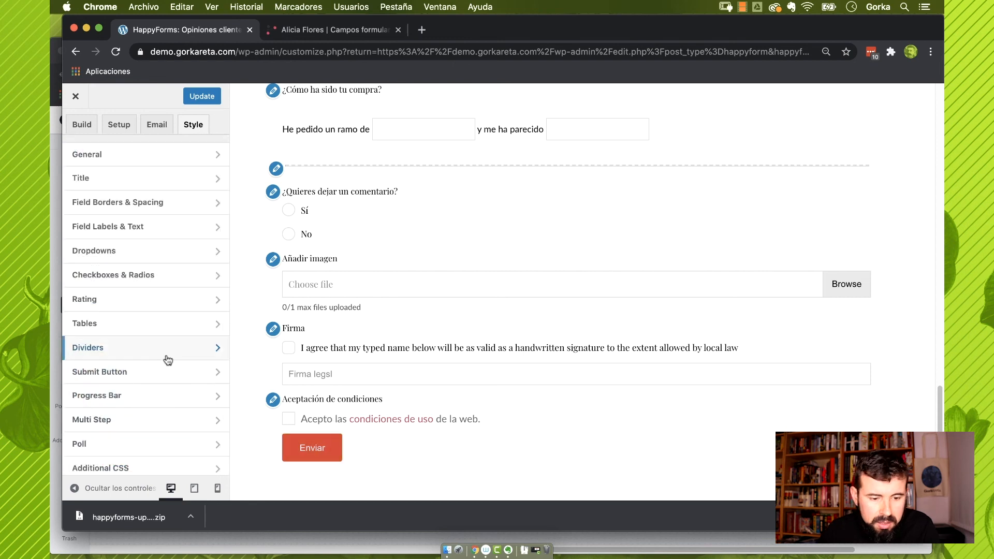
pyautogui.click(134, 399)
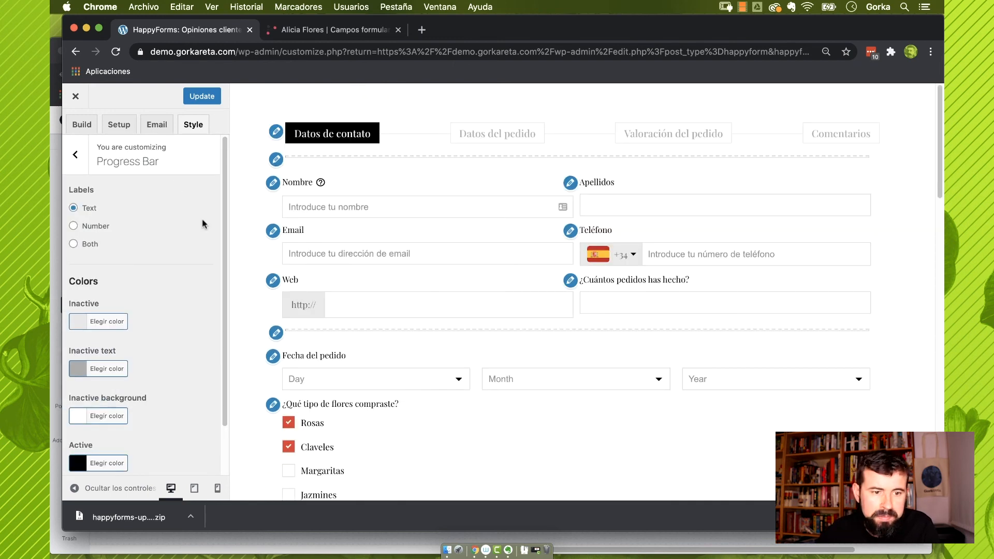
pyautogui.click(75, 154)
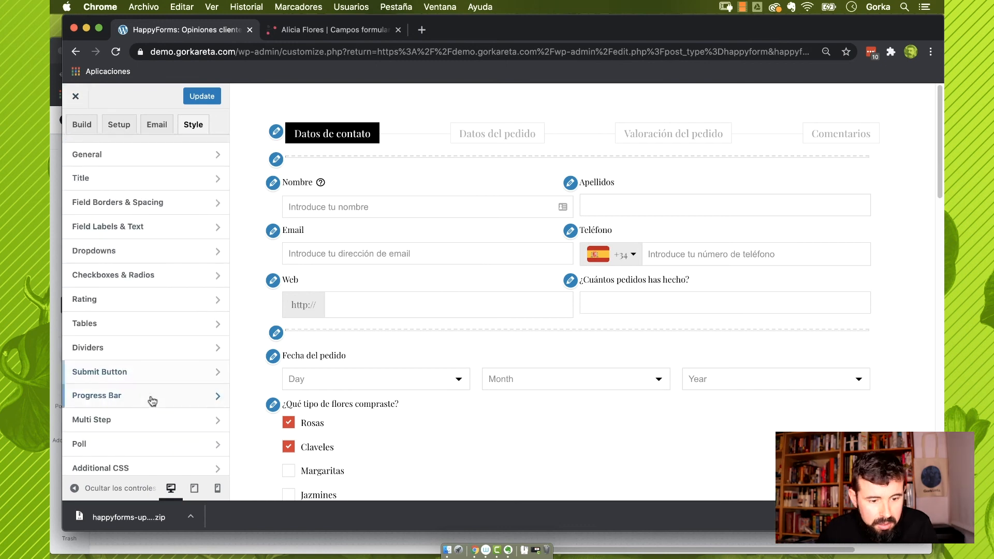
pyautogui.click(153, 445)
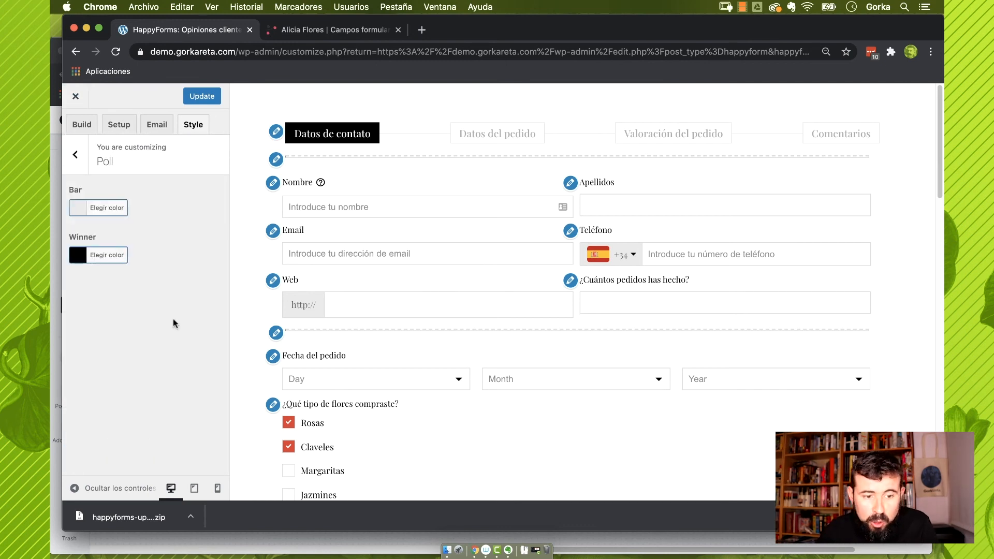
pyautogui.click(75, 154)
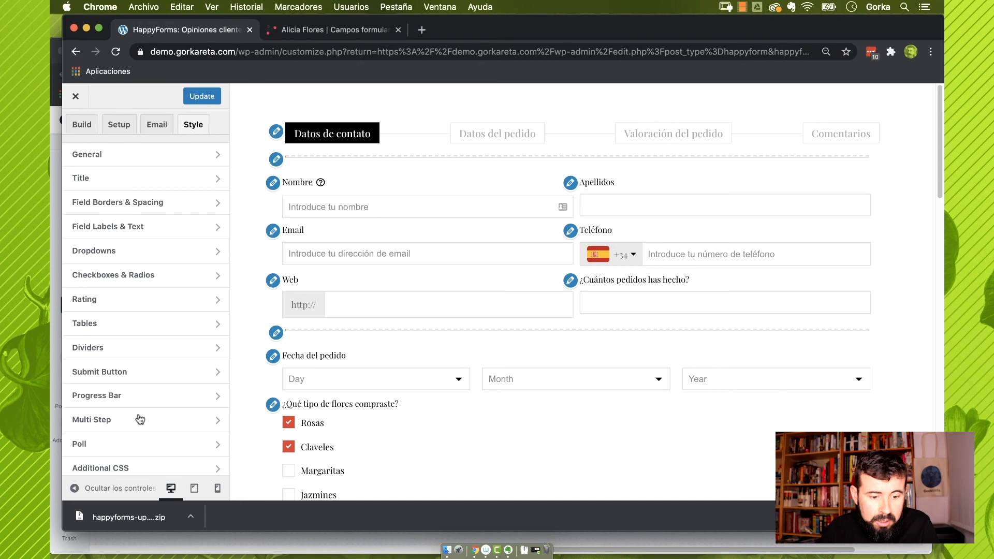
pyautogui.click(122, 468)
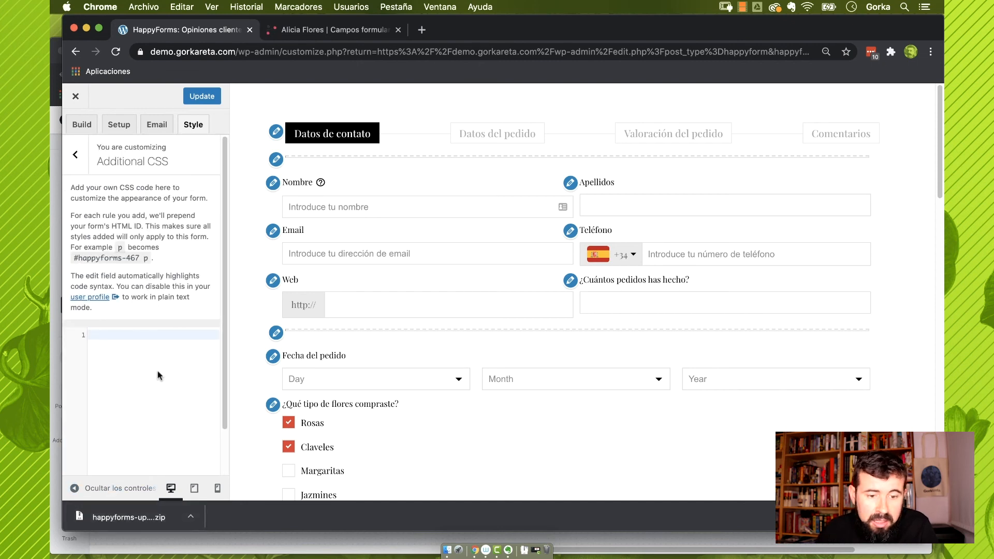
pyautogui.click(75, 154)
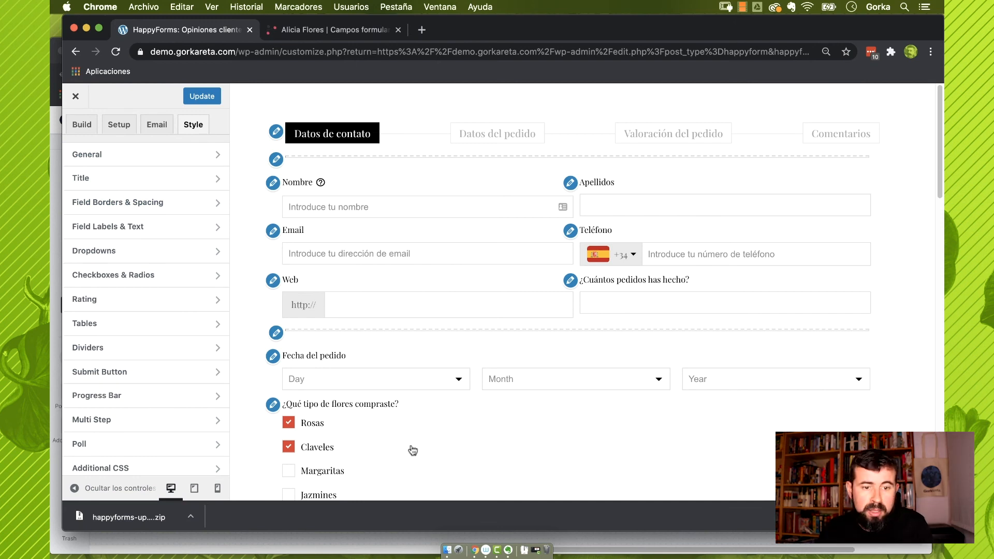
# Update the form, close the customizer and select its [happyforms id="467" /] shortcode in Forms
pyautogui.click(202, 99)
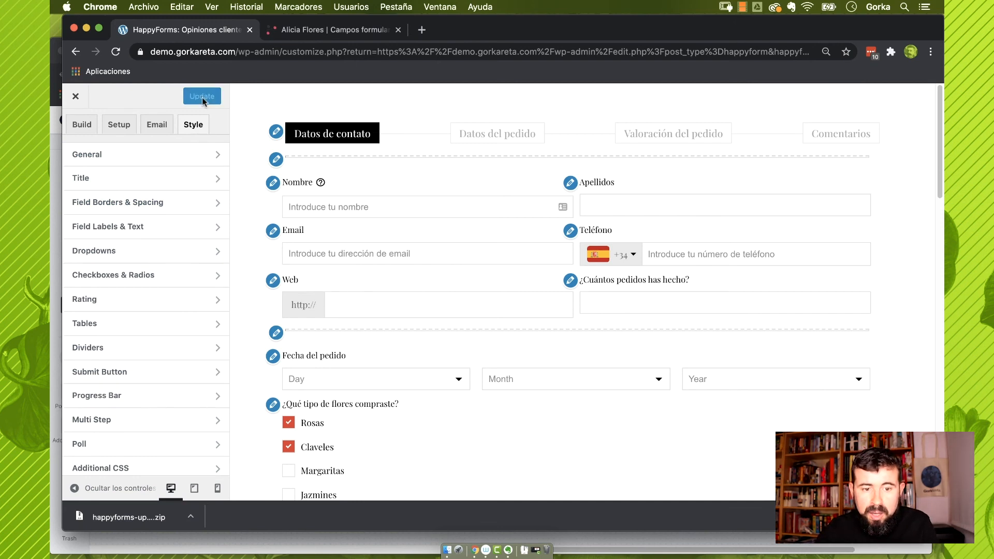
pyautogui.click(76, 97)
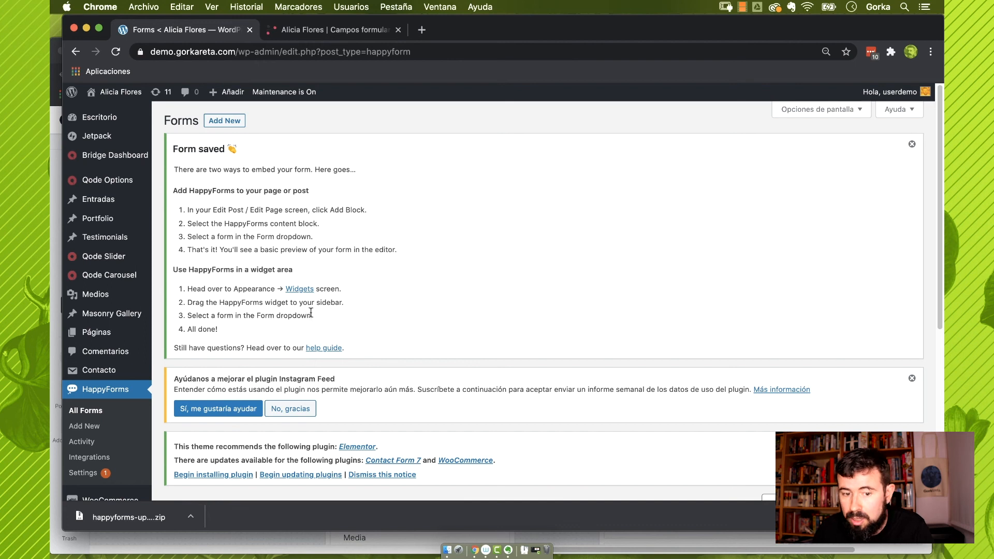
pyautogui.click(109, 433)
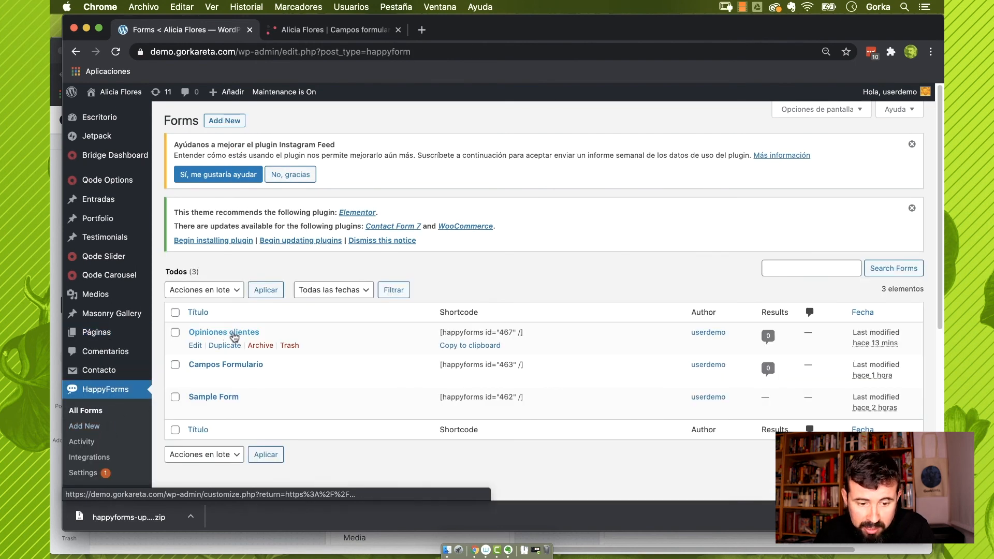
pyautogui.moveTo(476, 328)
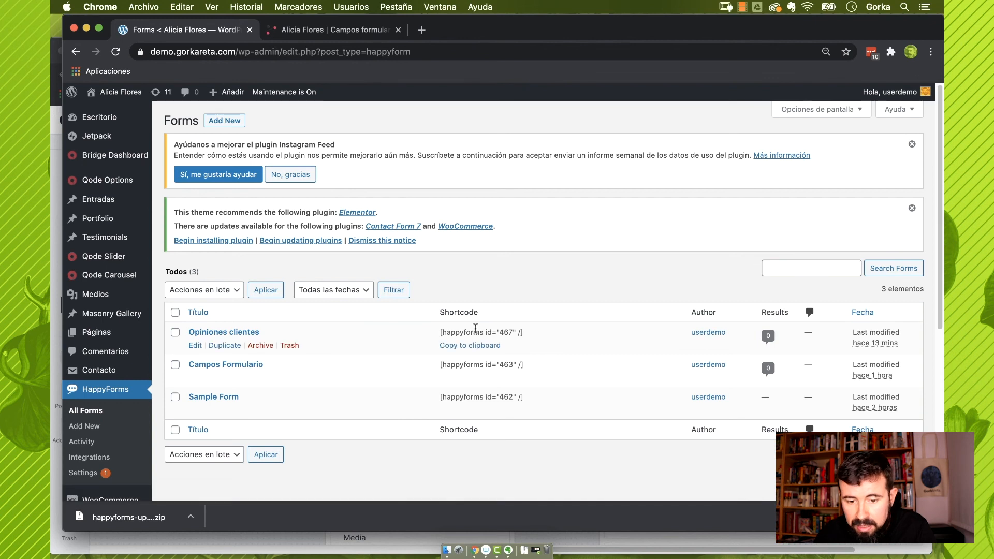
pyautogui.moveTo(533, 335); pyautogui.dragTo(436, 331)
pyautogui.hotkey('ctrl', 'c')
# Start a new page titled Opiniones and add a WPBakery text block to it
pyautogui.click(175, 350)
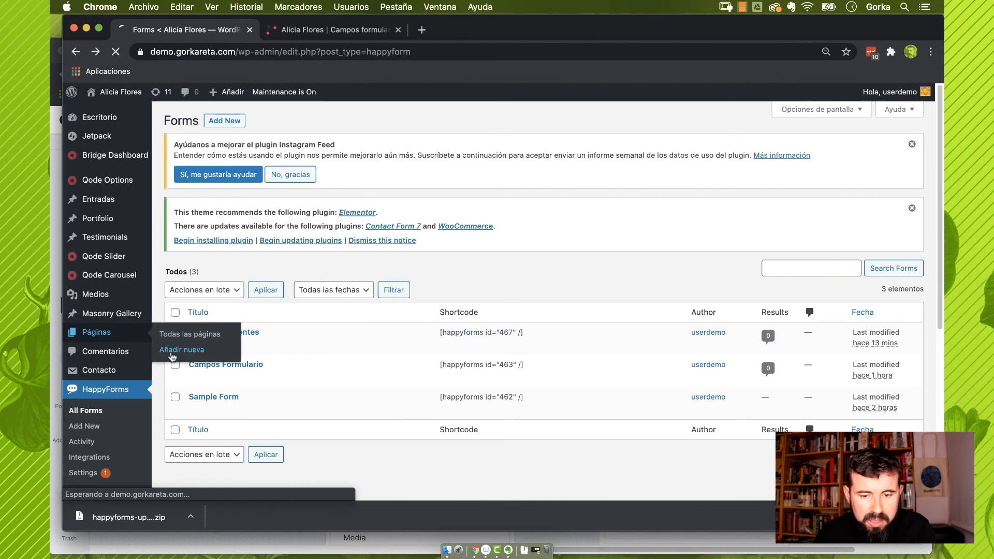
pyautogui.write('O')
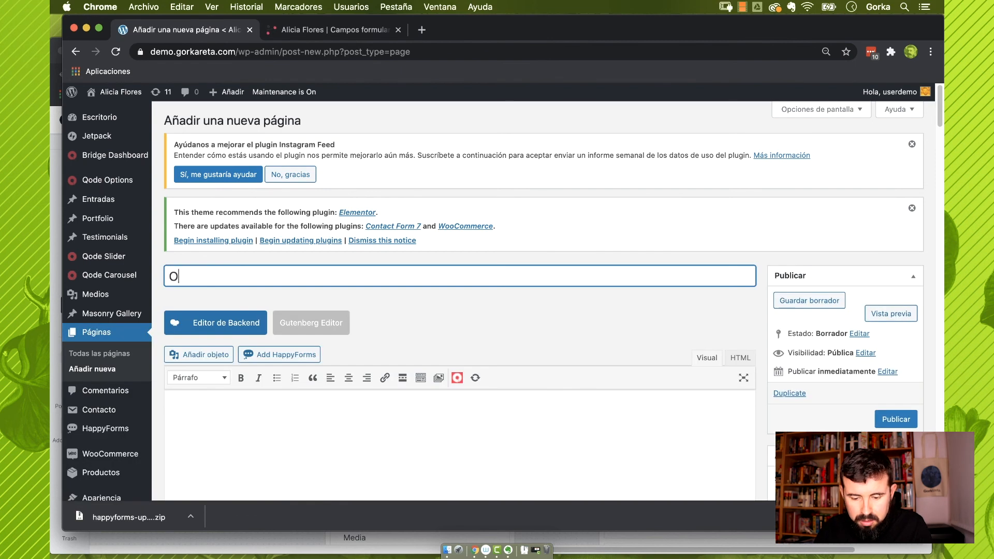
pyautogui.write('piniones')
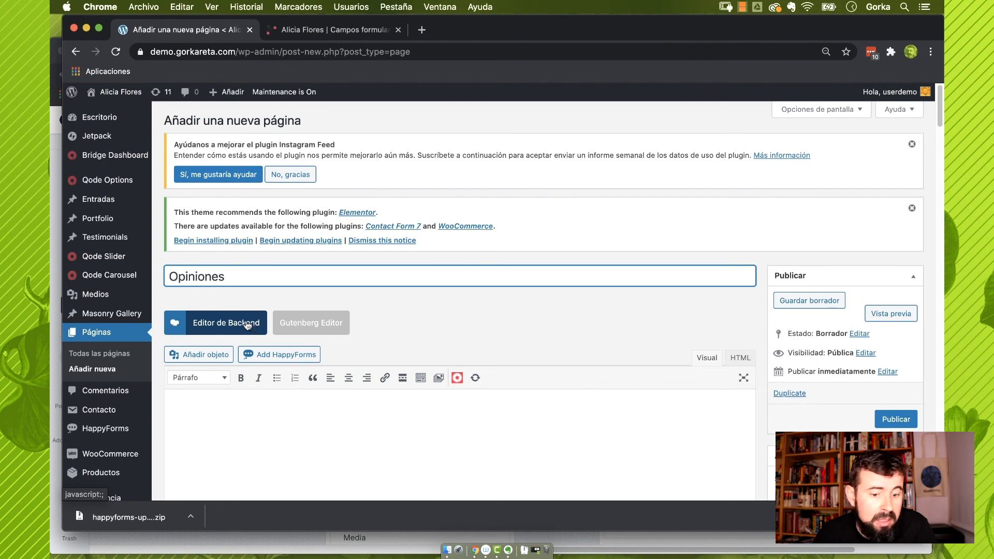
pyautogui.click(250, 325)
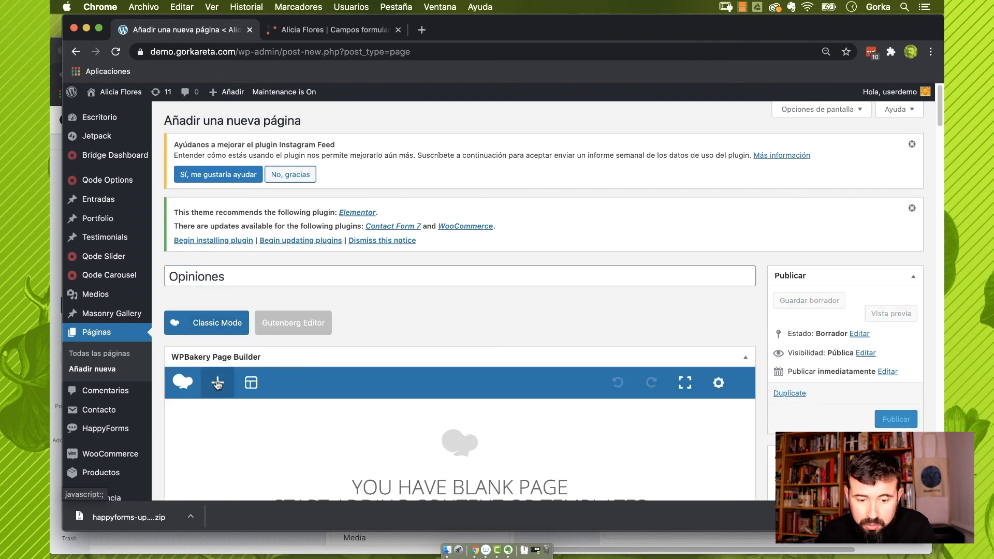
pyautogui.click(218, 383)
pyautogui.click(437, 200)
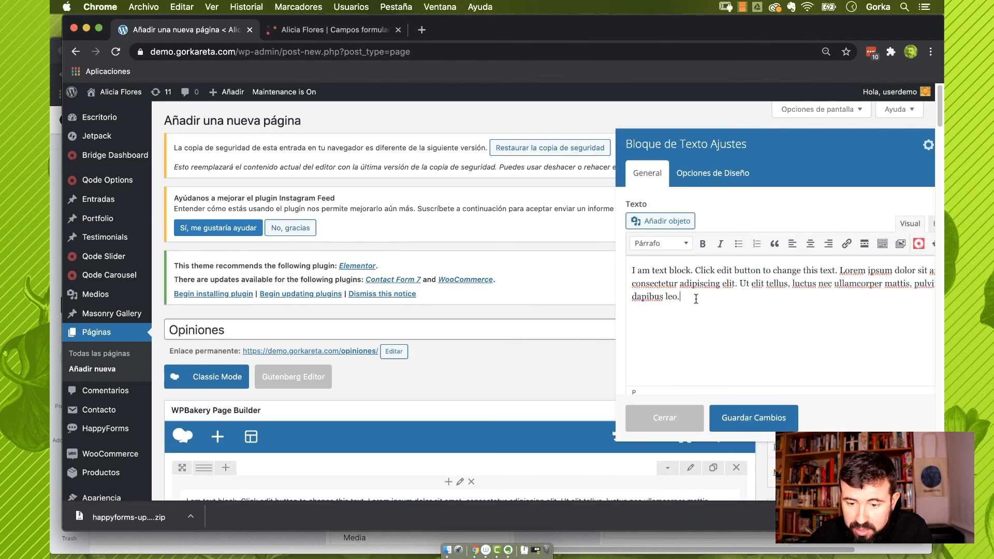
# Replace the text block's placeholder with the pasted happyforms shortcode and save the block
pyautogui.moveTo(682, 297); pyautogui.dragTo(607, 269)
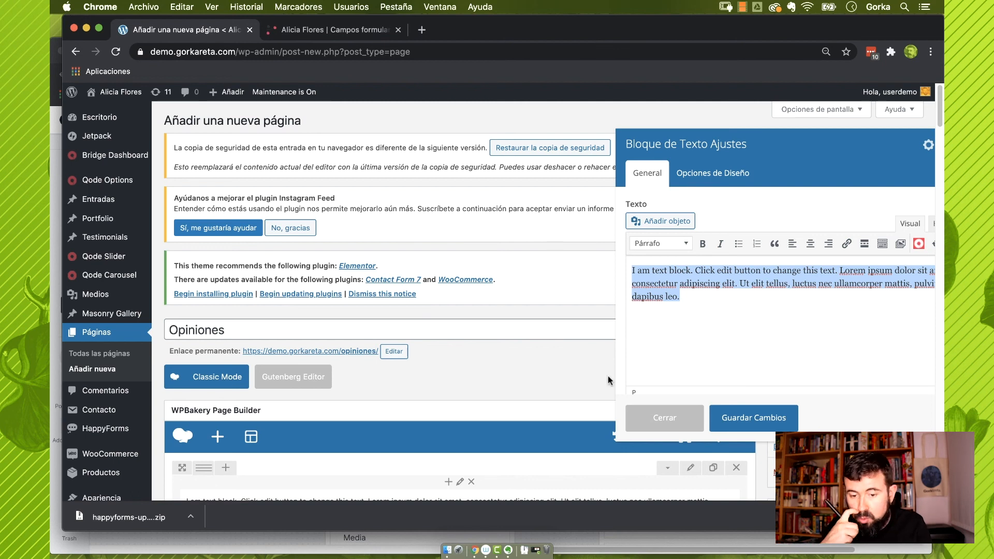
pyautogui.click(934, 224)
pyautogui.hotkey('ctrl', 'a')
pyautogui.hotkey('ctrl', 'v')
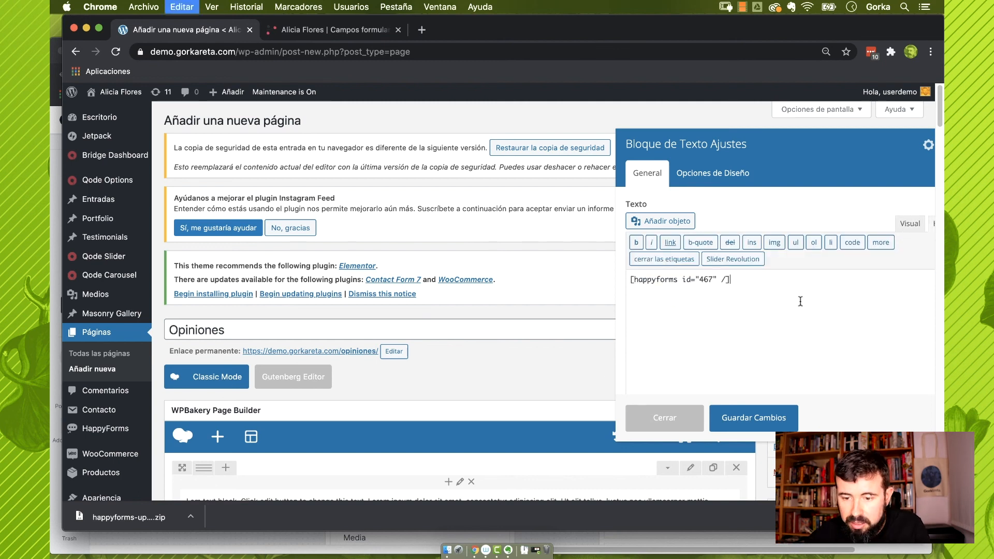
pyautogui.click(754, 419)
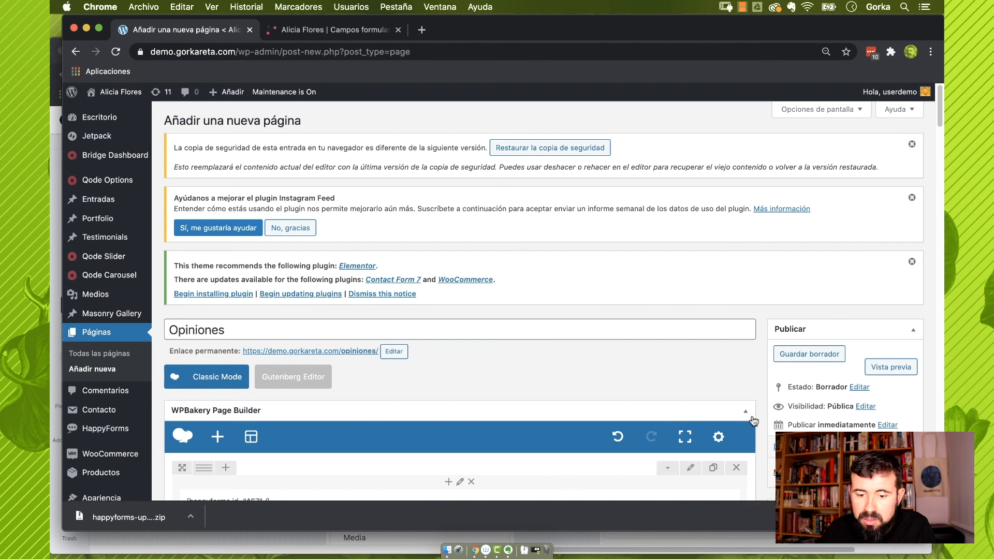
# Publish the Opiniones page and view it on the live site
pyautogui.scroll(-5, 754, 420)
pyautogui.click(893, 311)
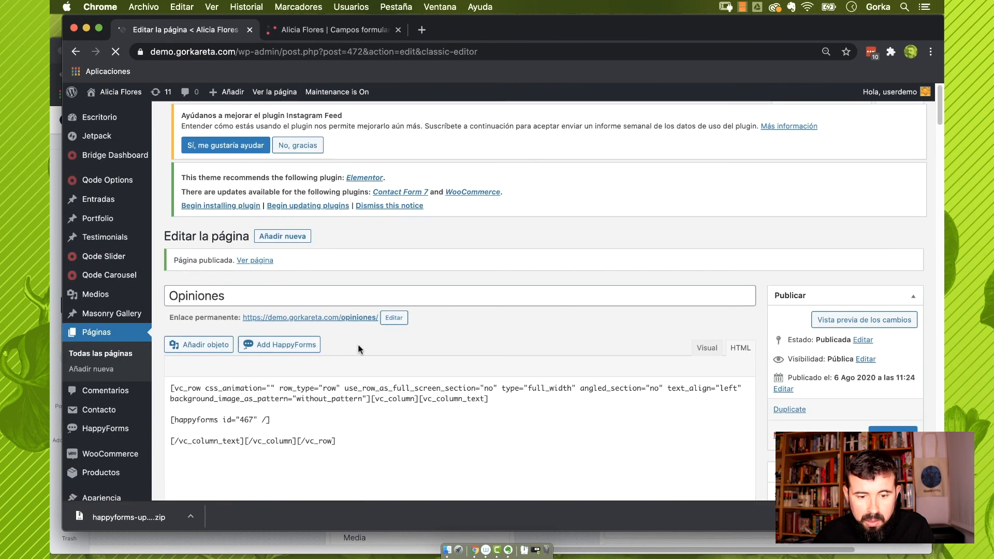
pyautogui.click(347, 329)
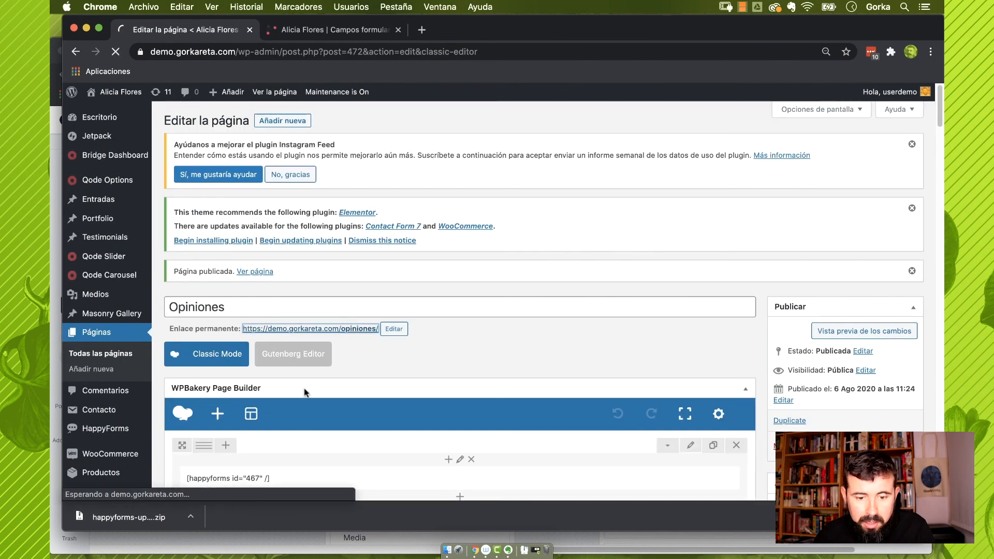
# Enter the tester's first name in Nombre, removing the surname typed there by mistake
pyautogui.scroll(-3, 290, 386)
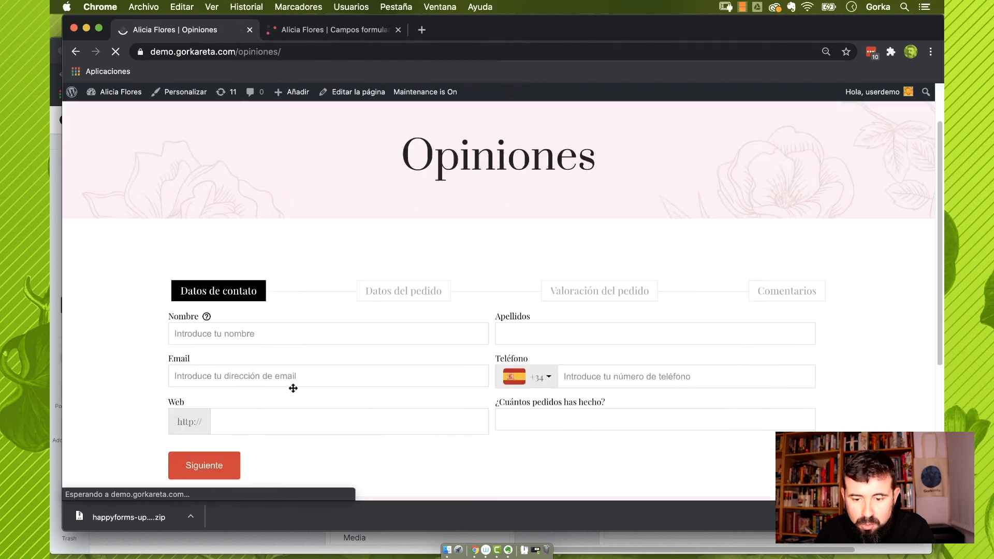
pyautogui.scroll(-2, 111, 328)
pyautogui.click(288, 258)
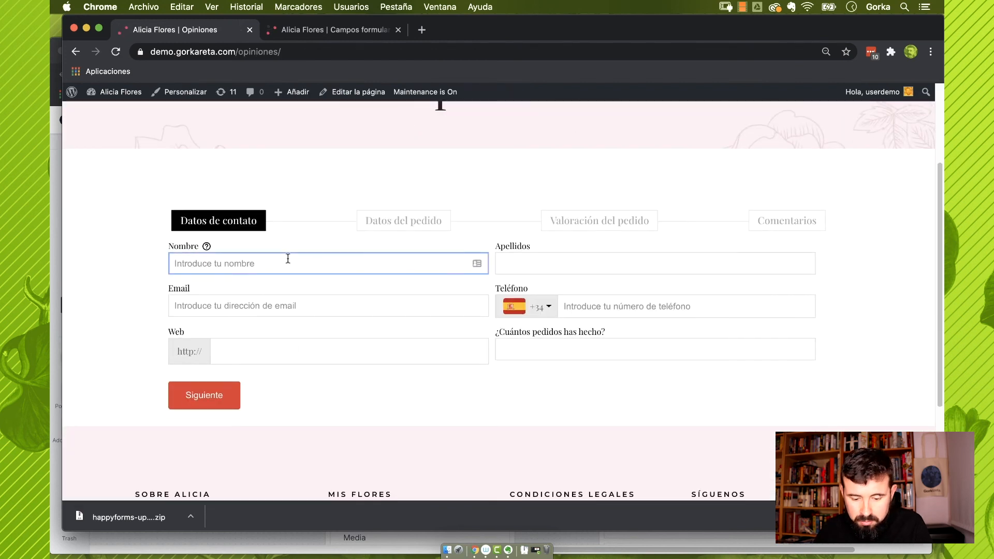
pyautogui.write('Go')
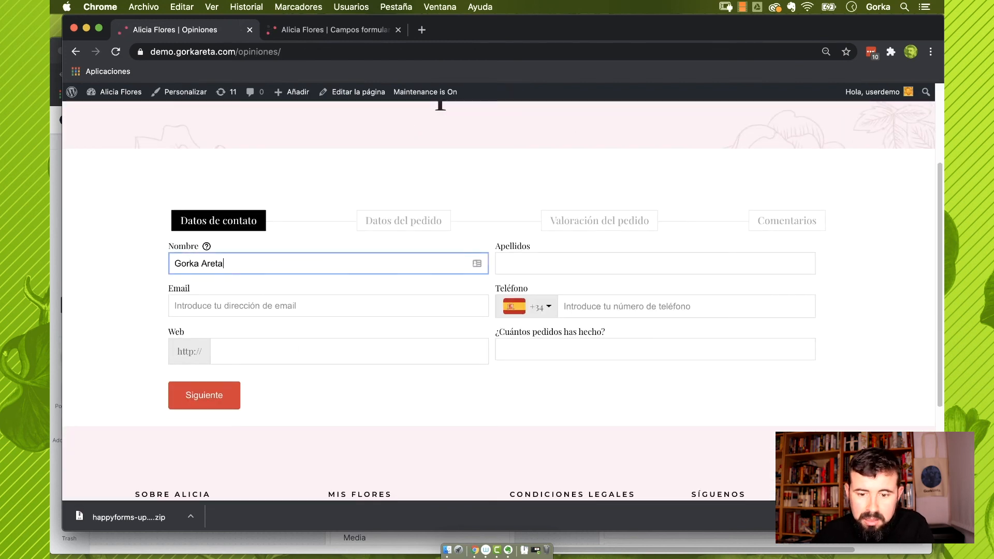
pyautogui.write('rka Areta')
pyautogui.doubleClick(232, 264)
pyautogui.press('BackSpace')
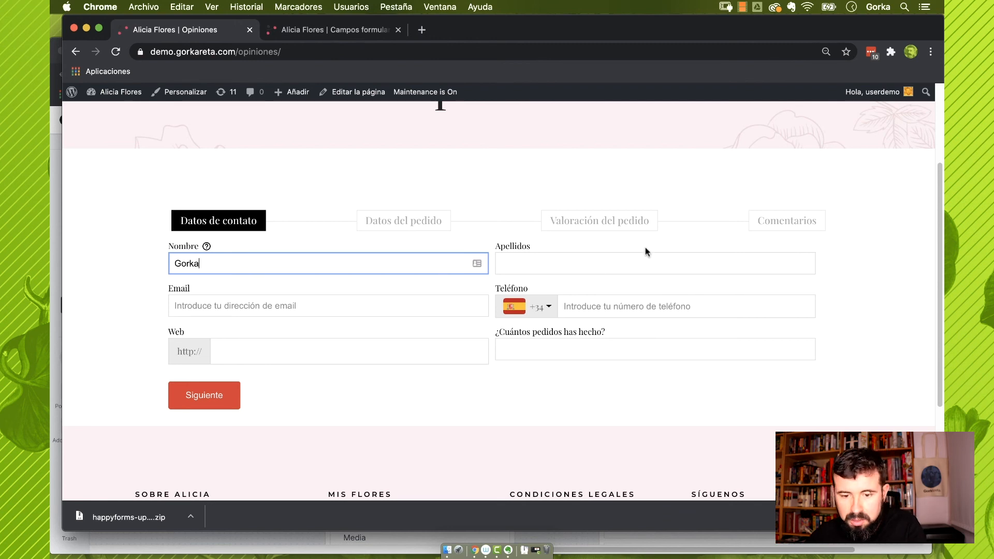
pyautogui.click(622, 253)
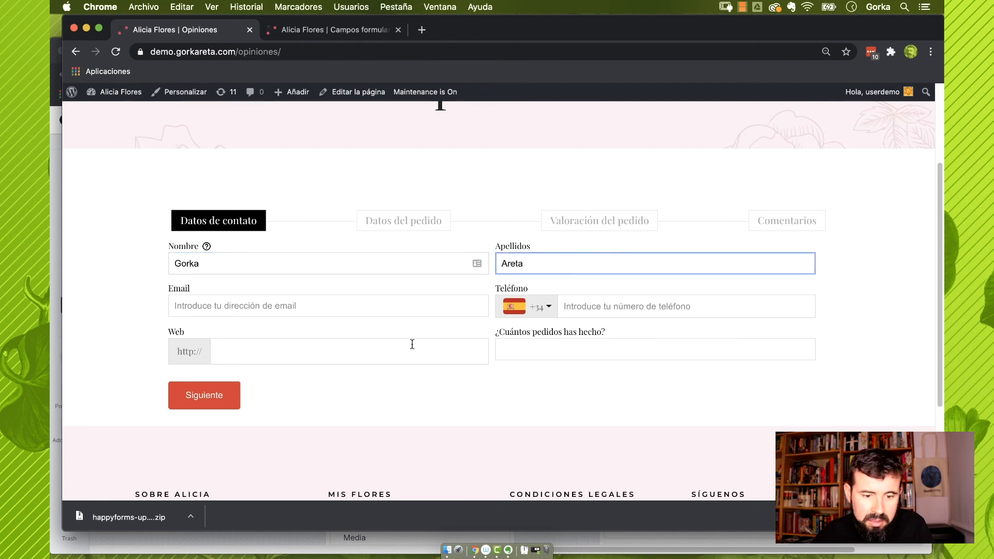
# Fill in the email, phone, website and 3 orders, then advance to Datos del pedido
pyautogui.click(344, 306)
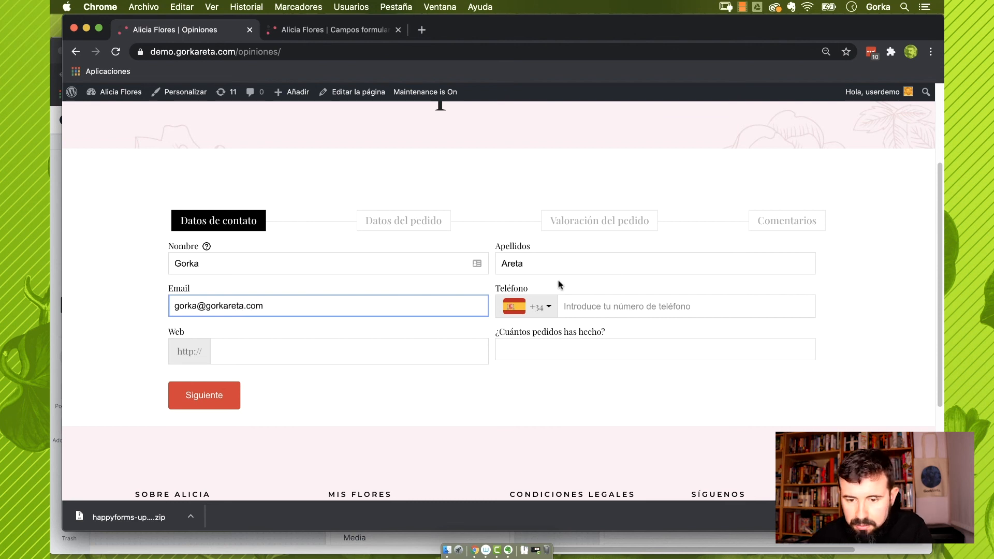
pyautogui.click(549, 307)
pyautogui.click(591, 306)
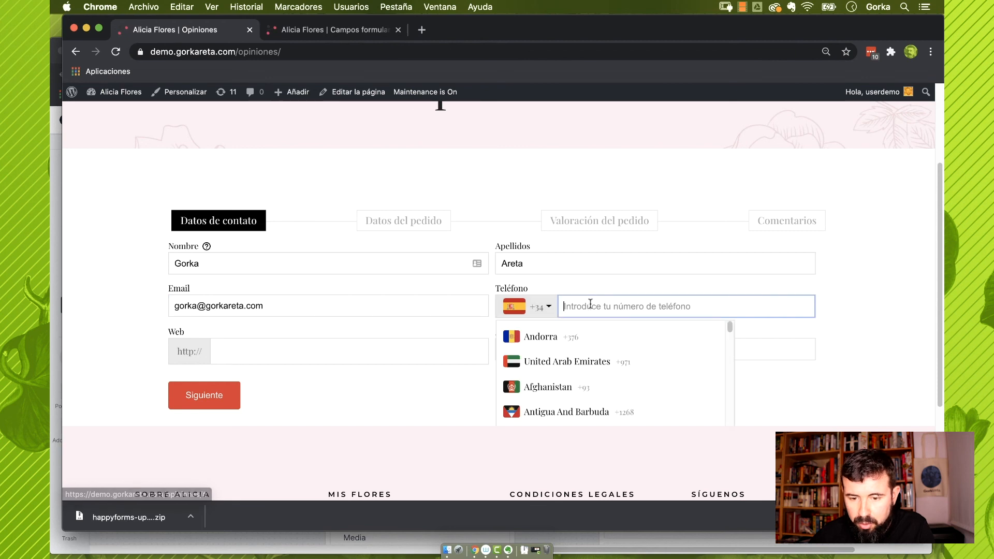
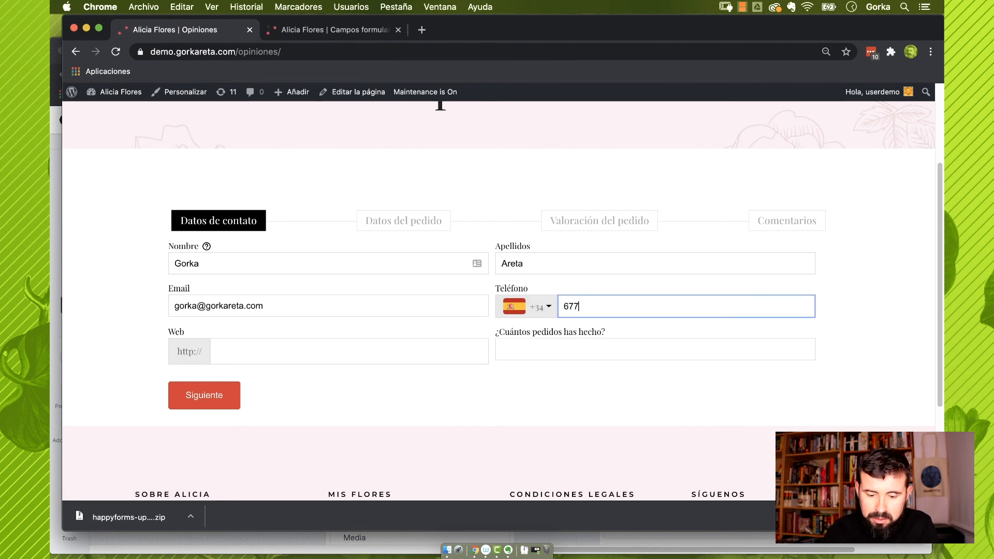
pyautogui.click(234, 353)
pyautogui.write('www.gorkareta.com')
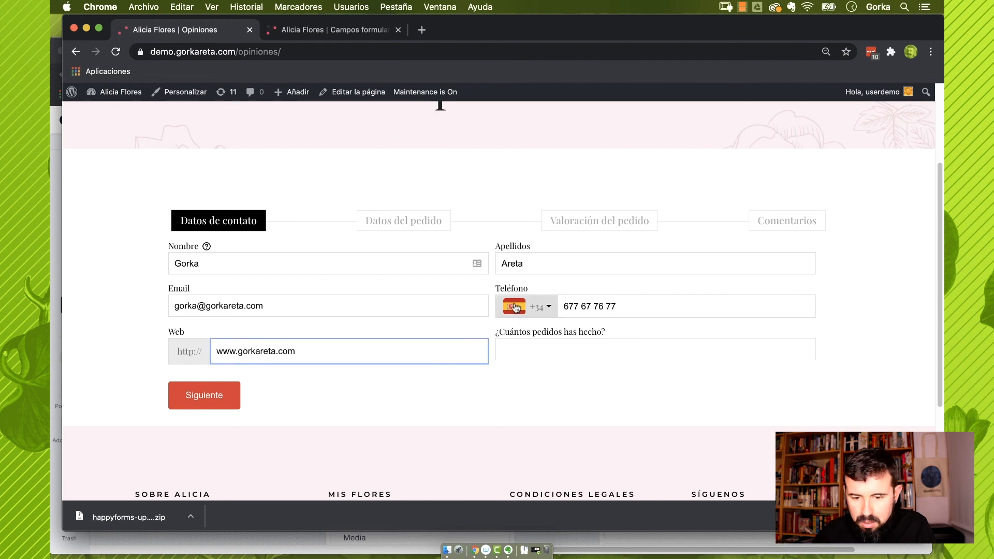
pyautogui.click(533, 351)
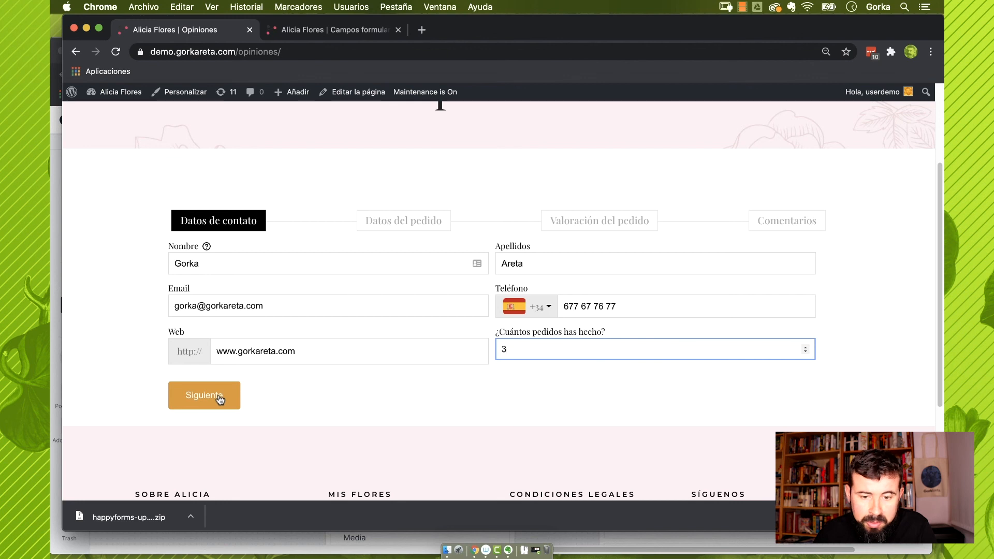
pyautogui.click(220, 397)
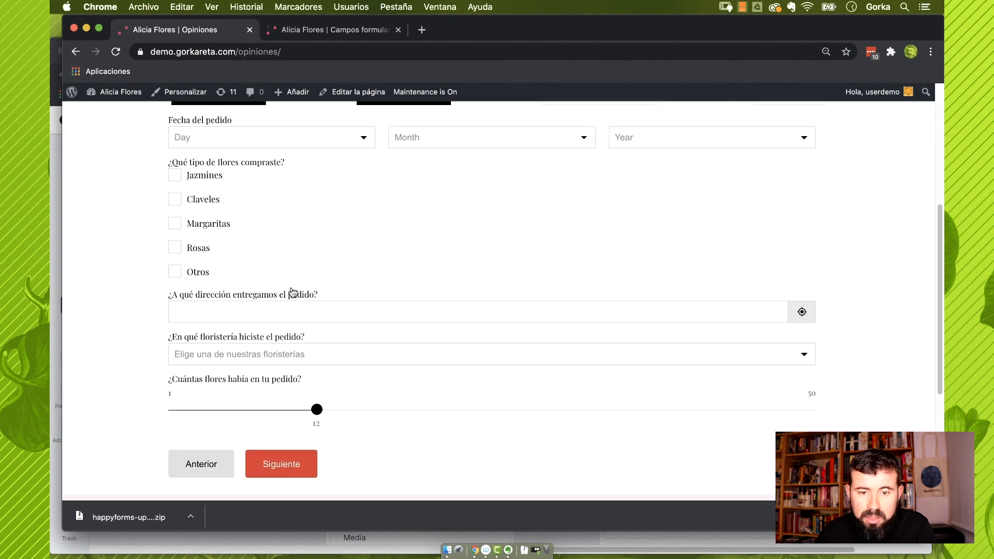
# Set the order date's month to March and year to 2020
pyautogui.scroll(1, 395, 192)
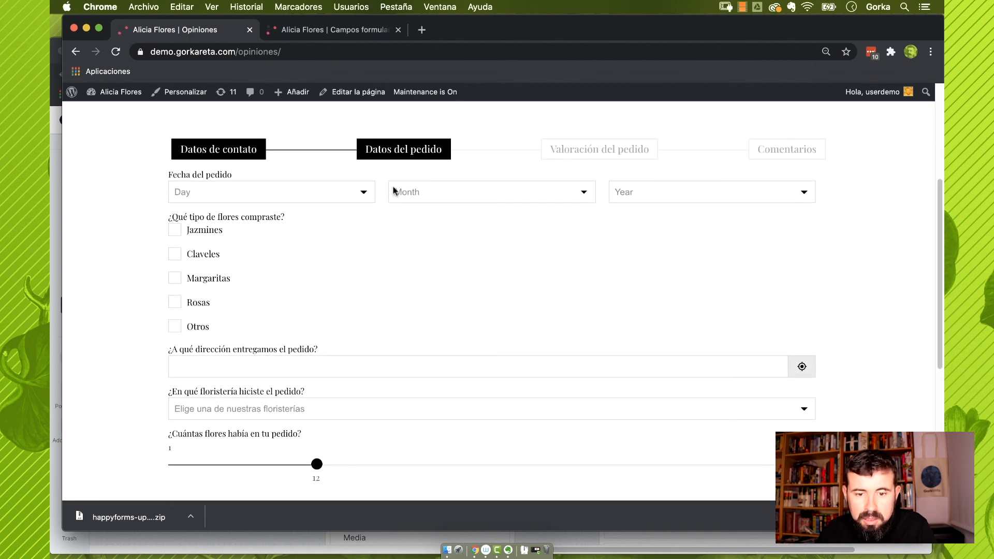
pyautogui.click(233, 201)
pyautogui.click(433, 200)
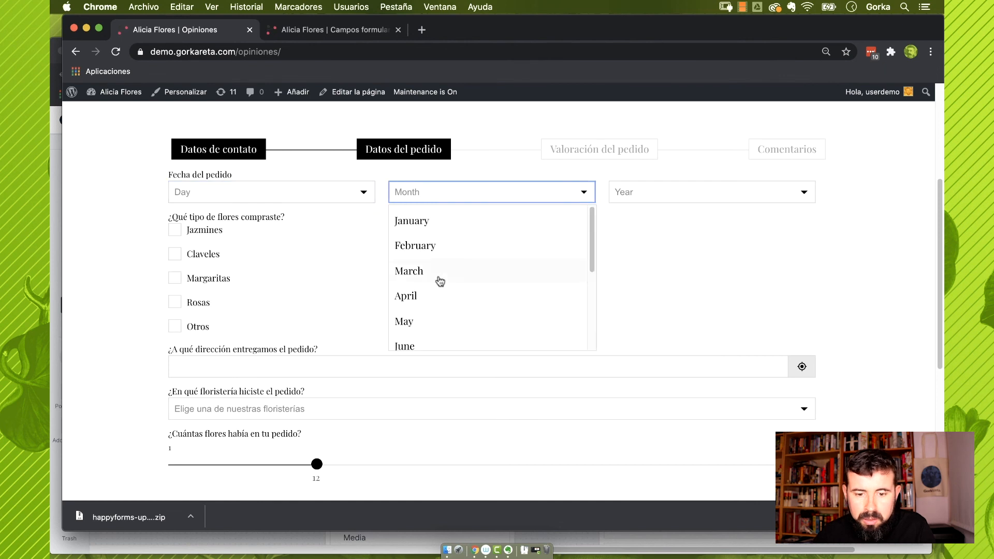
pyautogui.click(439, 278)
pyautogui.click(638, 200)
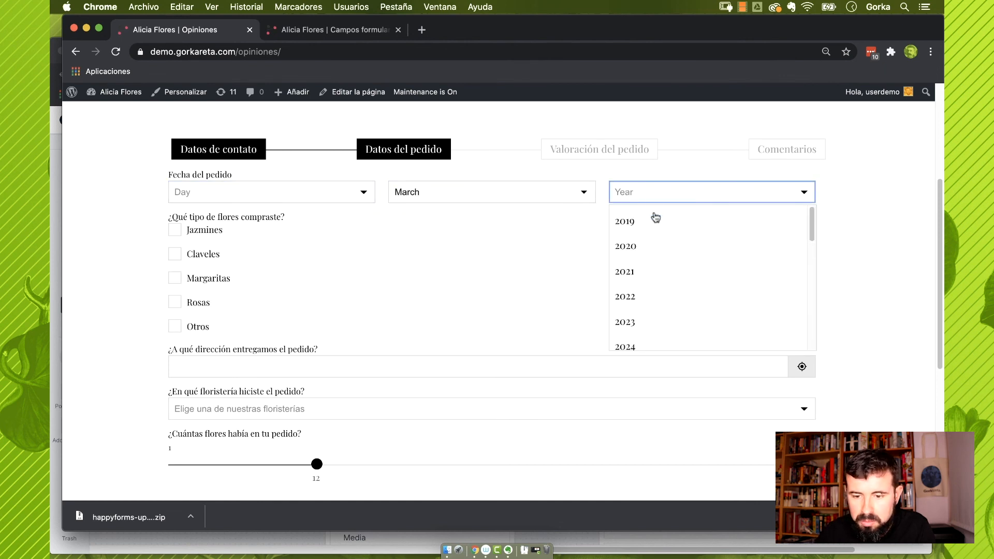
pyautogui.click(651, 246)
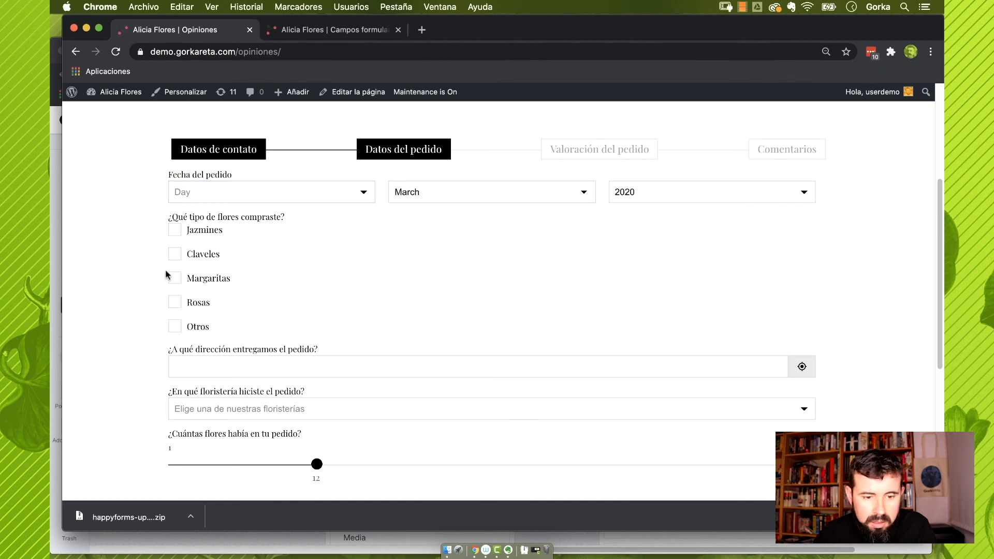
# Tick Claveles and Otros with 'Gladiolos', and choose Floristería Calle Mayor as the florist
pyautogui.click(175, 256)
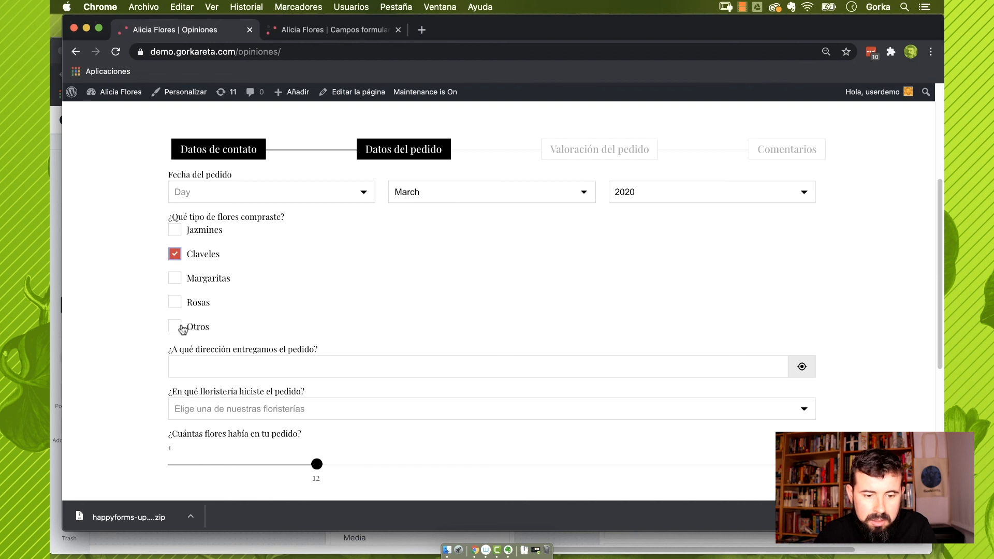
pyautogui.click(186, 326)
pyautogui.write('Gladiolos')
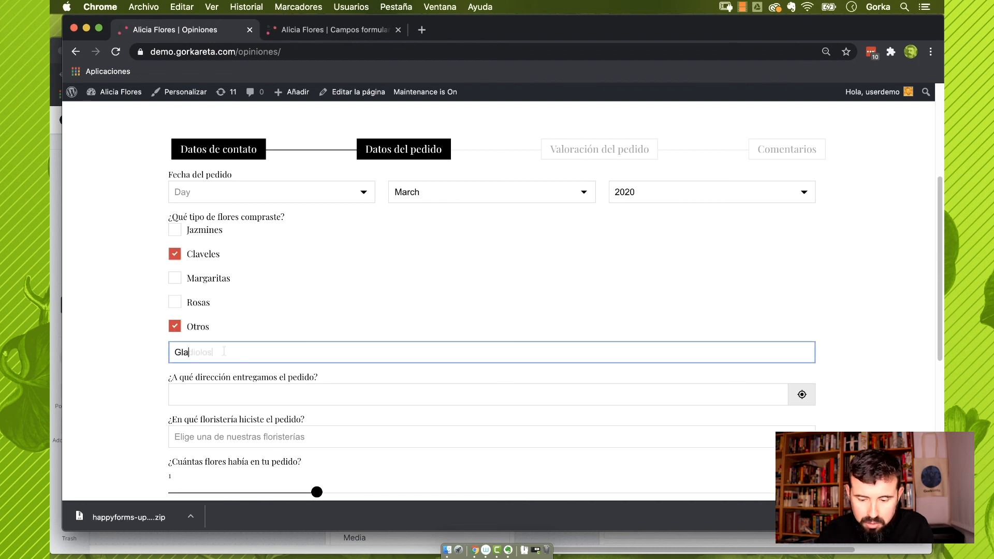
pyautogui.click(249, 397)
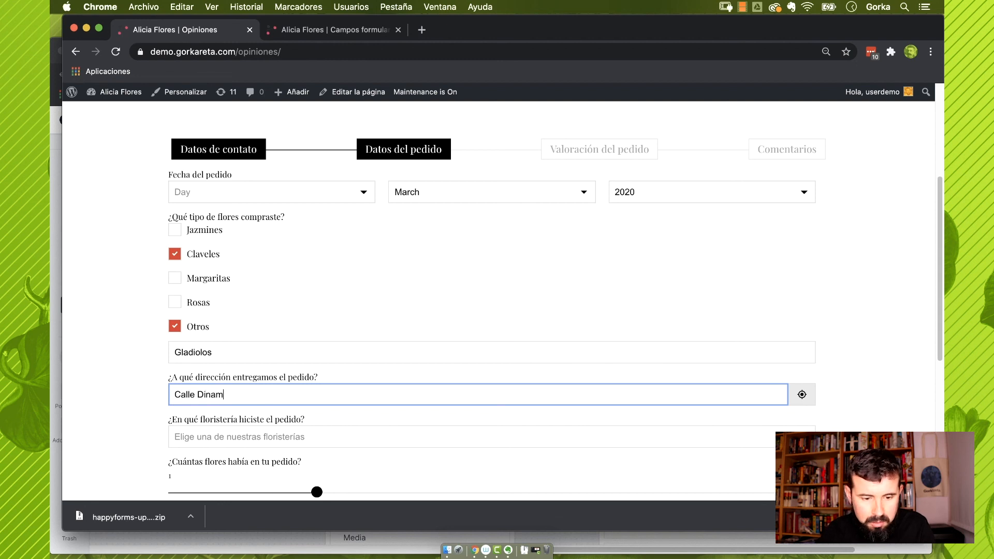
pyautogui.scroll(-2, 330, 381)
pyautogui.click(236, 383)
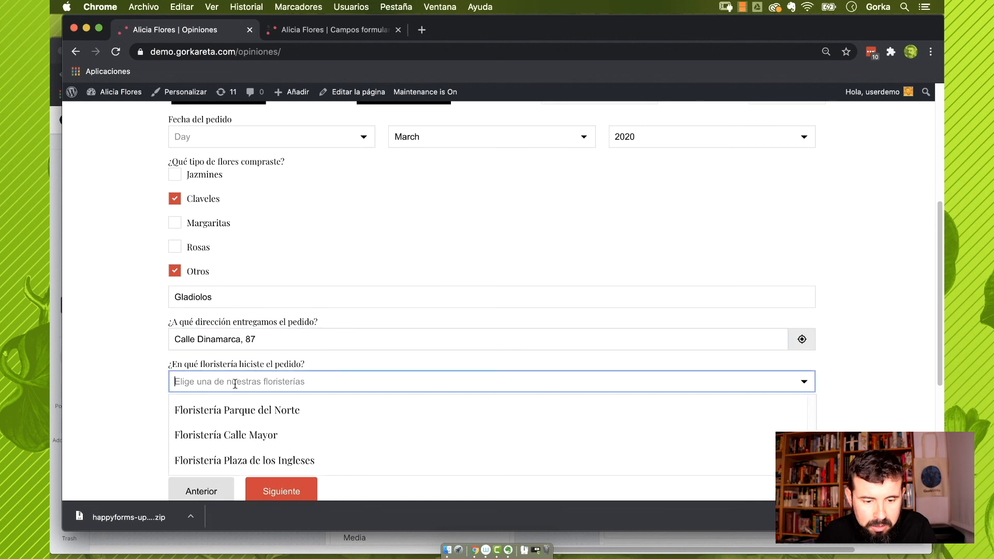
pyautogui.click(287, 432)
# Set the flower count to 26, fix the order day to 3, and advance
pyautogui.scroll(-3, 172, 386)
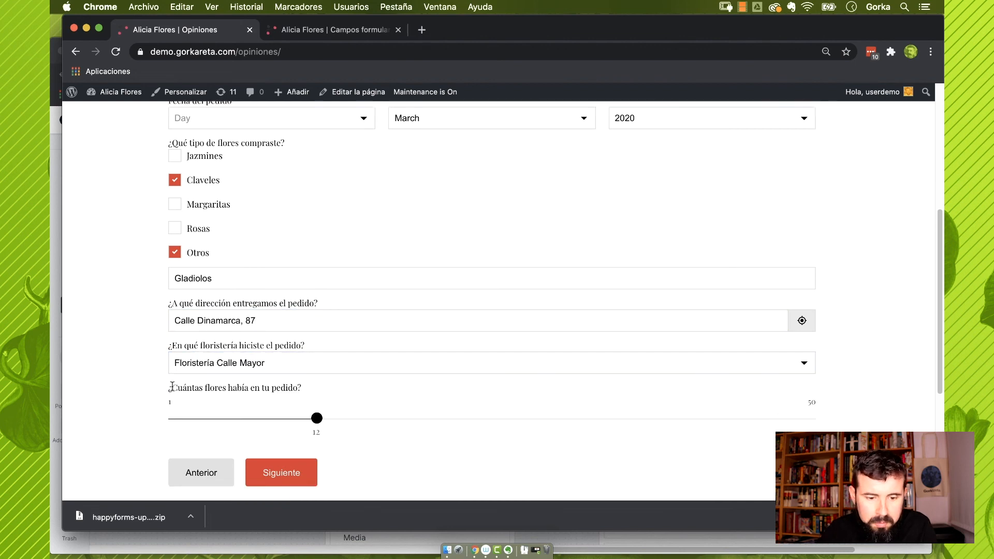
pyautogui.click(317, 350)
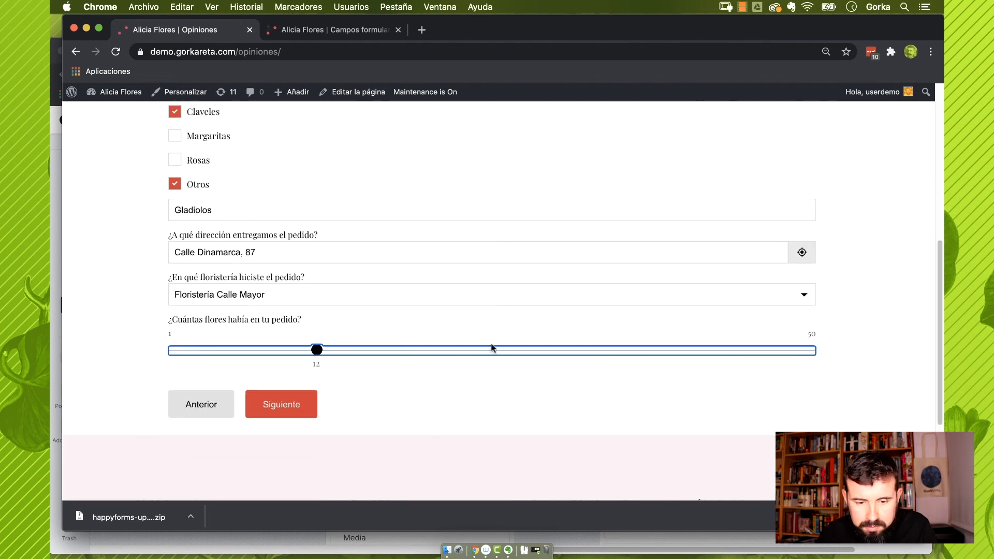
pyautogui.click(498, 351)
pyautogui.click(446, 400)
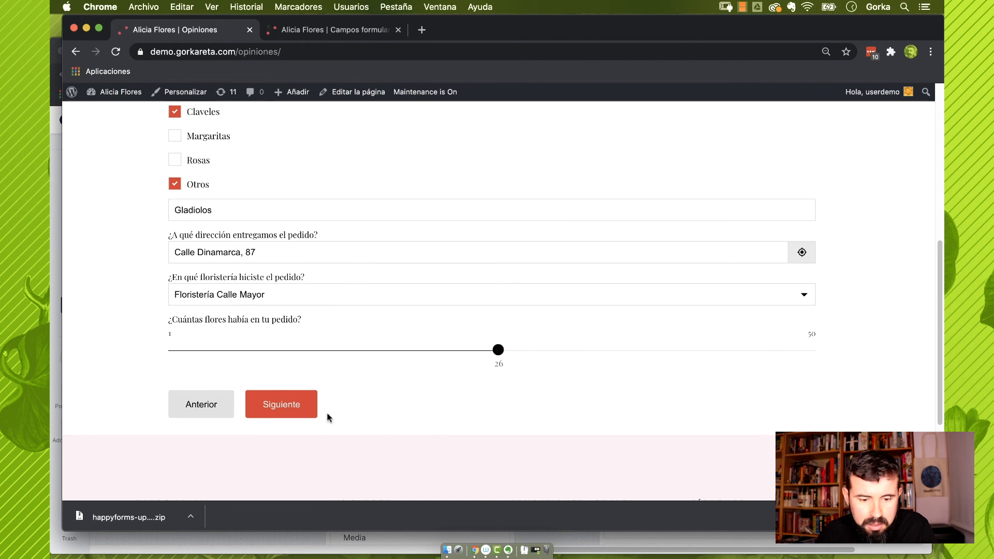
pyautogui.click(298, 400)
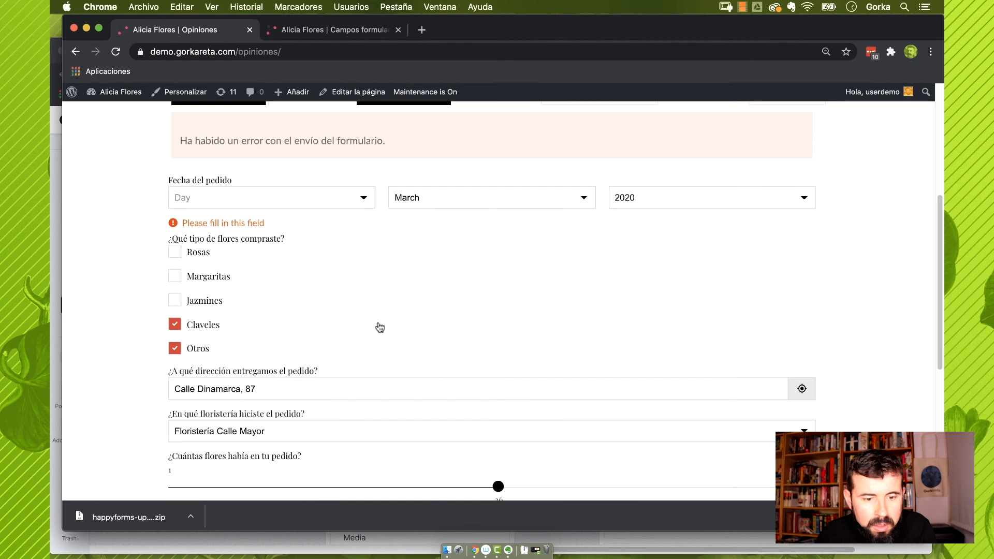
pyautogui.click(302, 203)
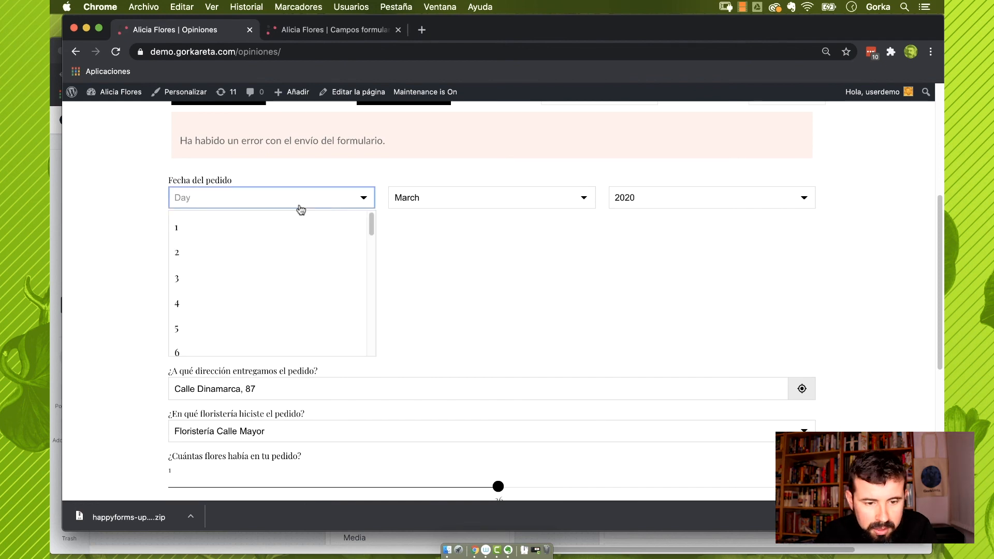
pyautogui.click(254, 269)
pyautogui.scroll(-6, 274, 261)
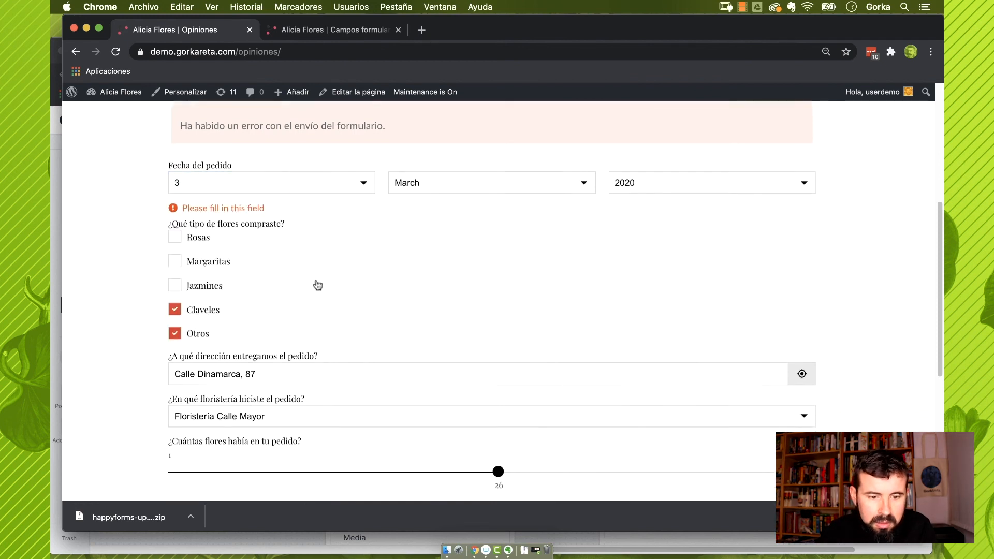
pyautogui.click(299, 250)
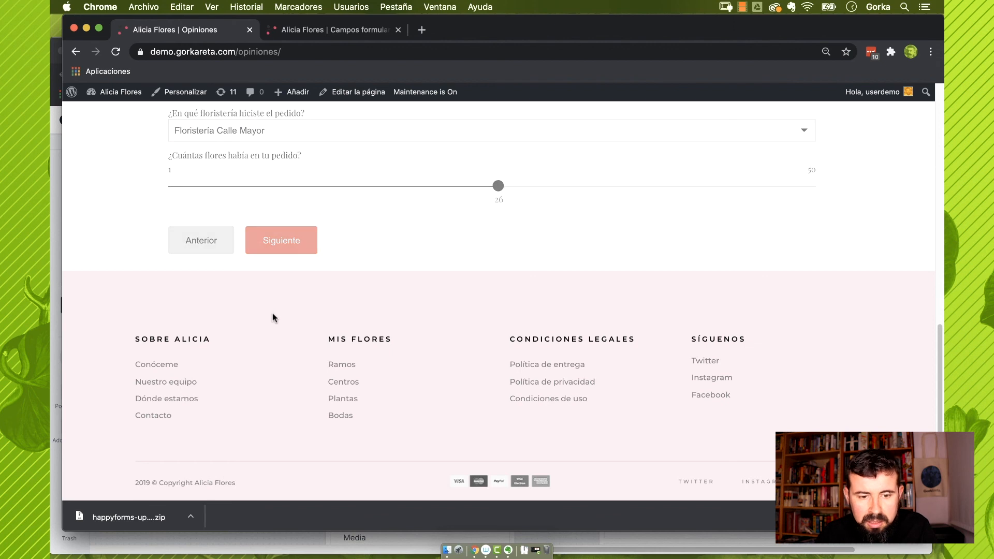
# Rate Entrega 1, Presentación 2, Flores 3, Rapidez 4, and give a recommendation of 6
pyautogui.scroll(2, 272, 305)
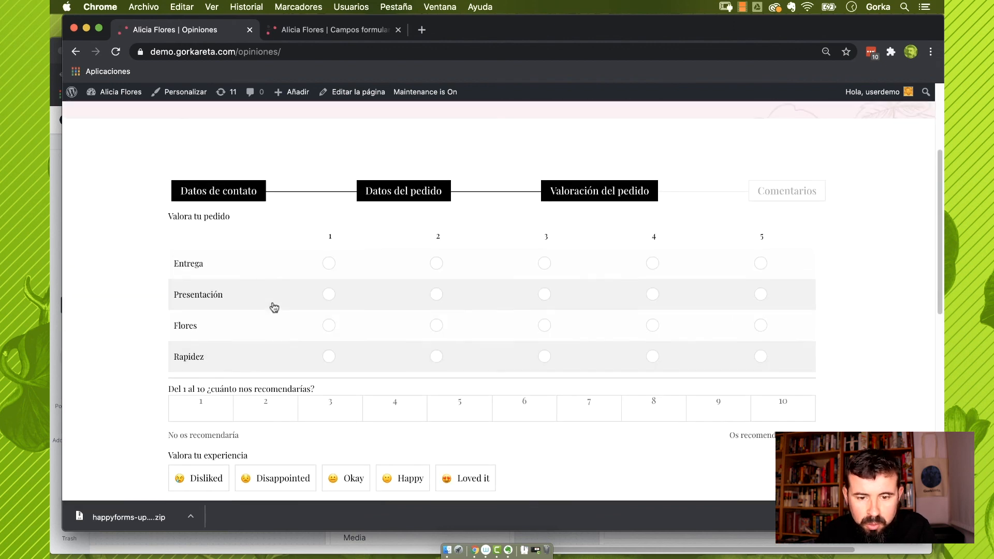
pyautogui.click(327, 264)
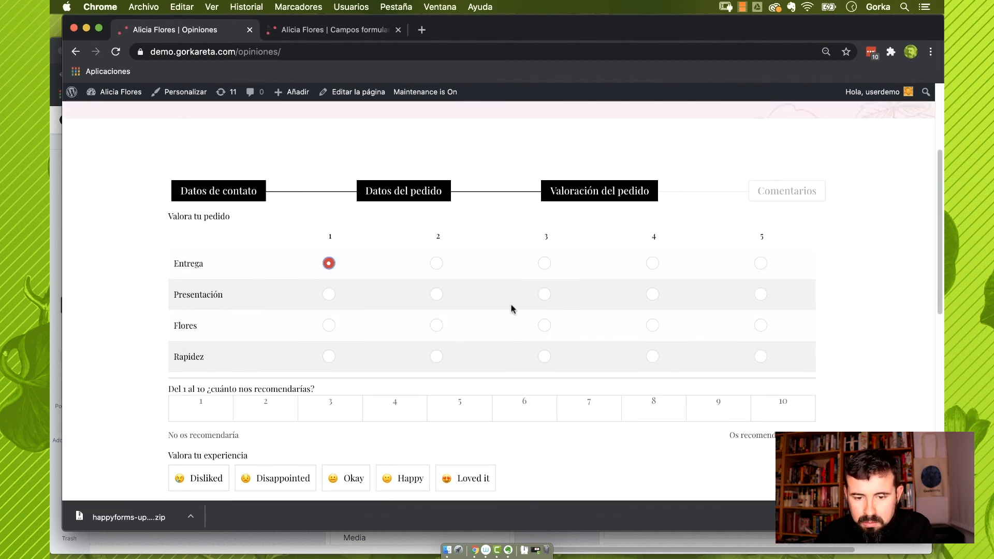
pyautogui.click(437, 295)
pyautogui.click(544, 325)
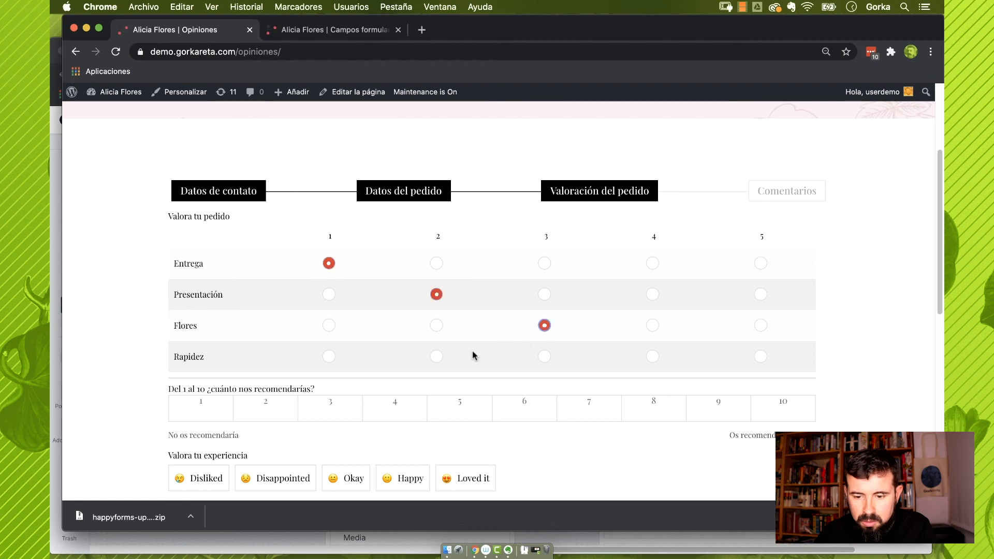
pyautogui.click(652, 357)
pyautogui.click(553, 412)
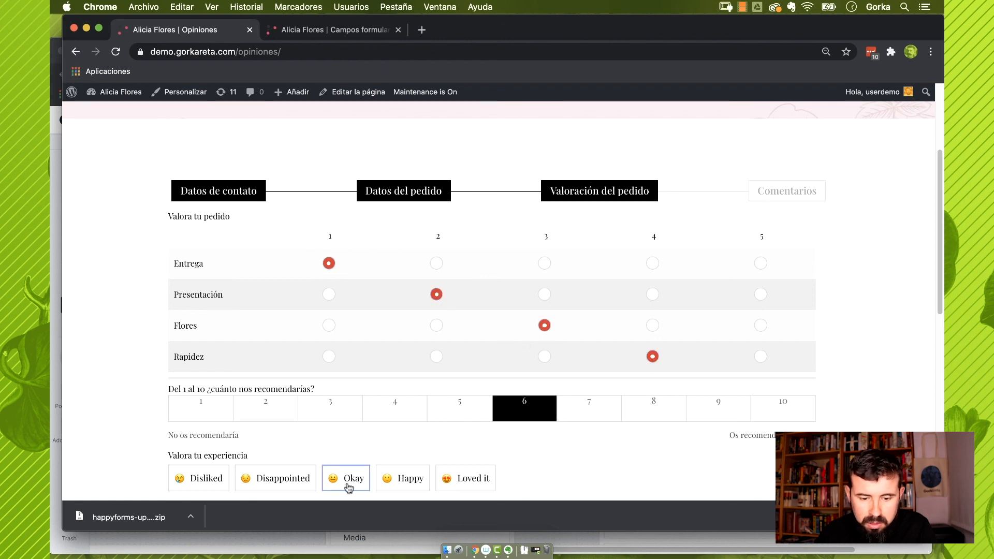
# Tick Me gusta, fill the blanks with 'rosas' and 'muy bien', and continue to Comentarios
pyautogui.scroll(-6, 383, 404)
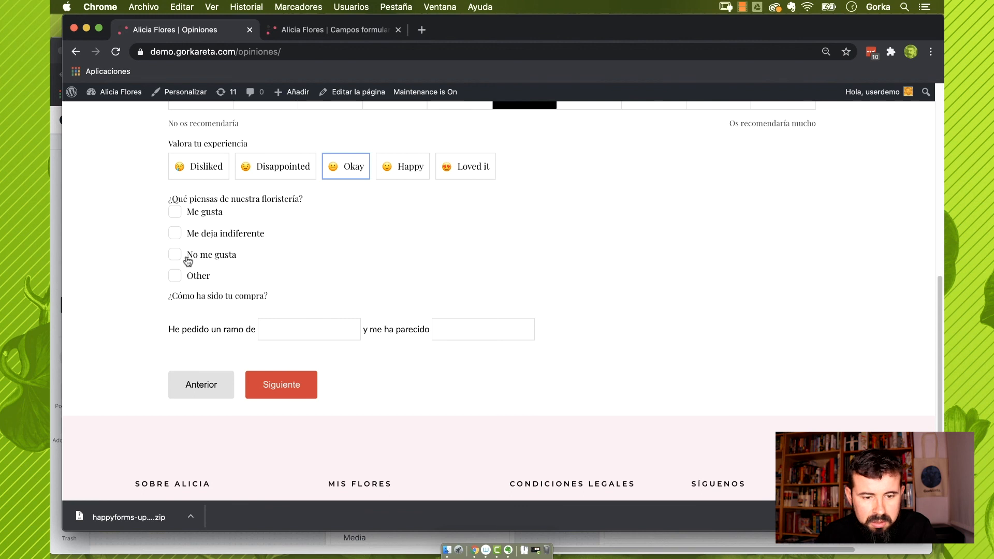
pyautogui.click(175, 212)
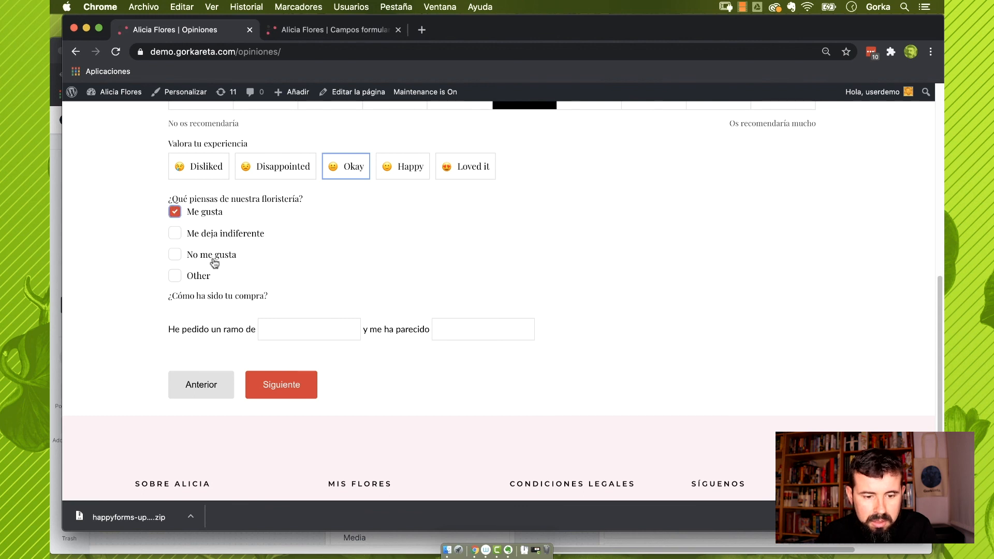
pyautogui.click(283, 332)
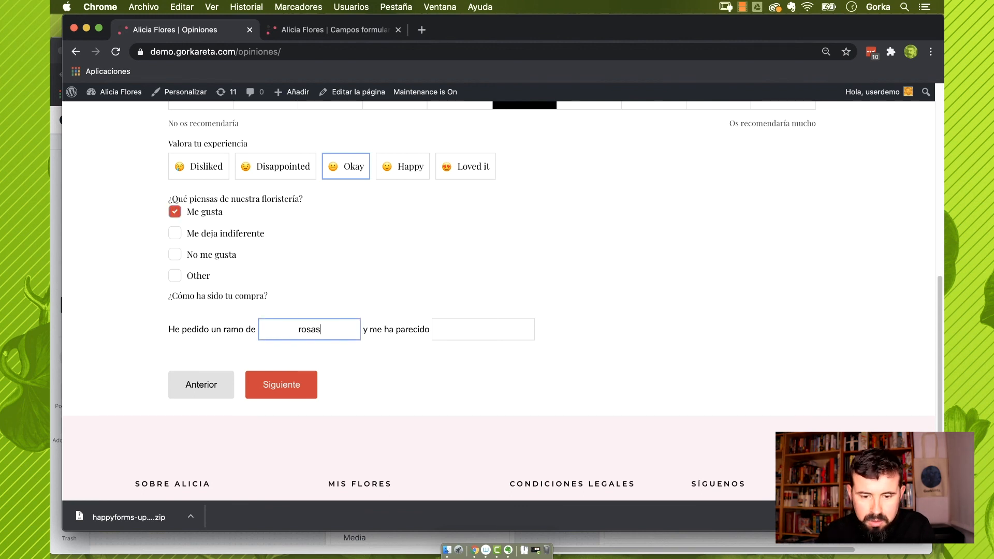
pyautogui.click(441, 332)
pyautogui.write('mu')
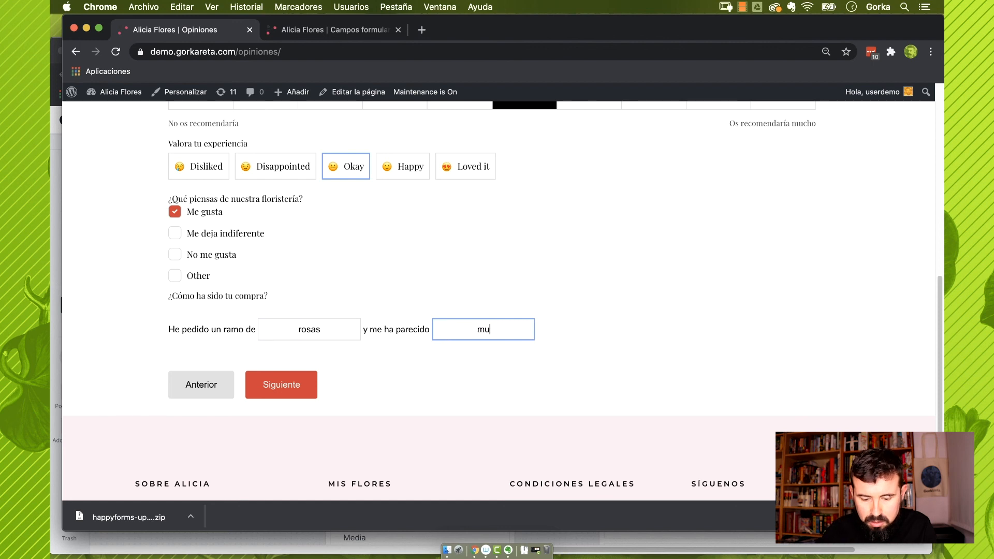
pyautogui.write('y bien')
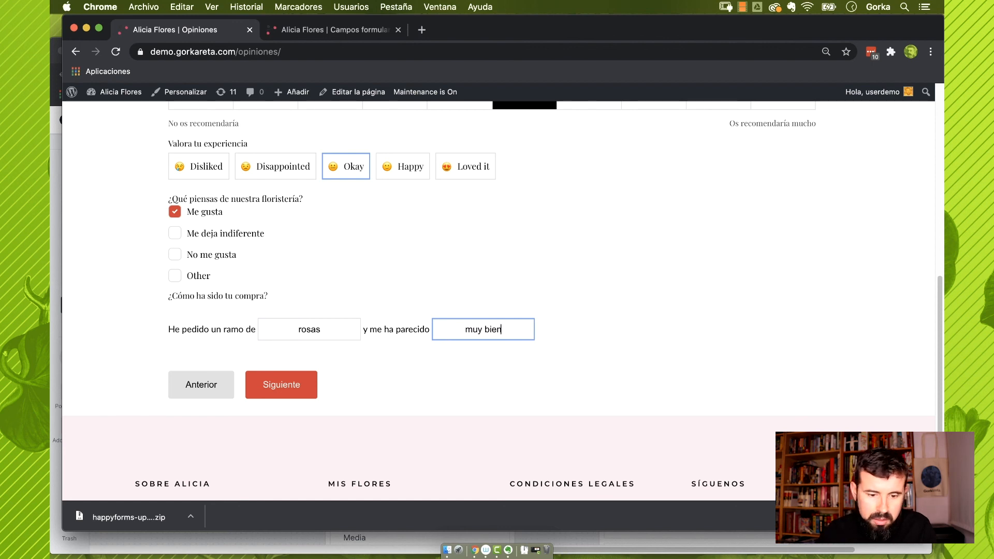
pyautogui.click(303, 384)
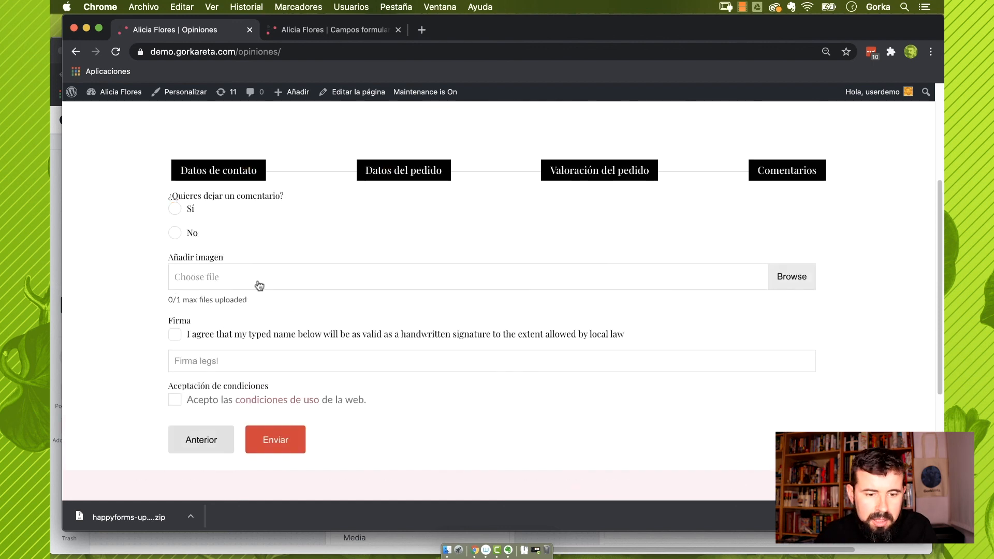
# Choose Sí to leave a comment and type a test comment in Mi comentario
pyautogui.click(175, 209)
pyautogui.click(268, 313)
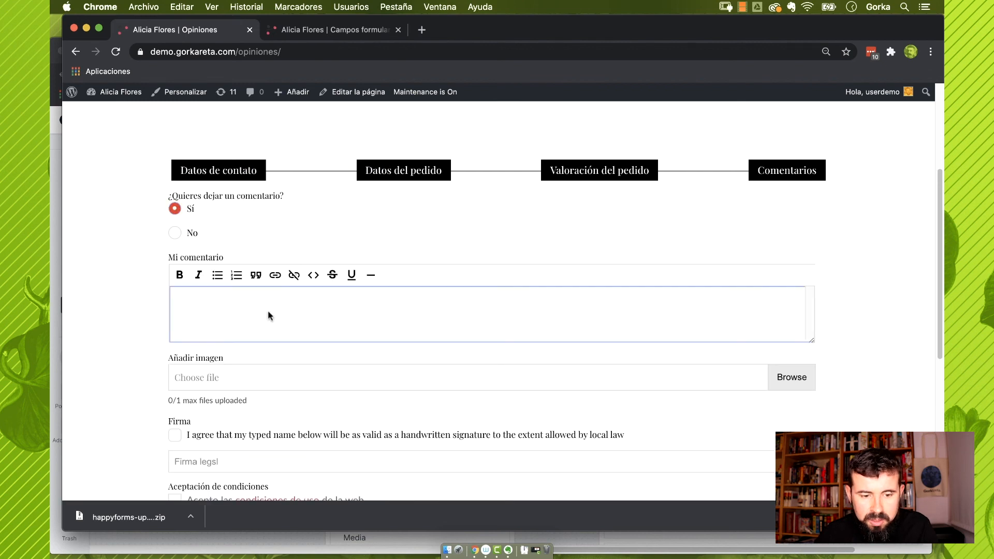
pyautogui.write('dsdkasjkdjaks')
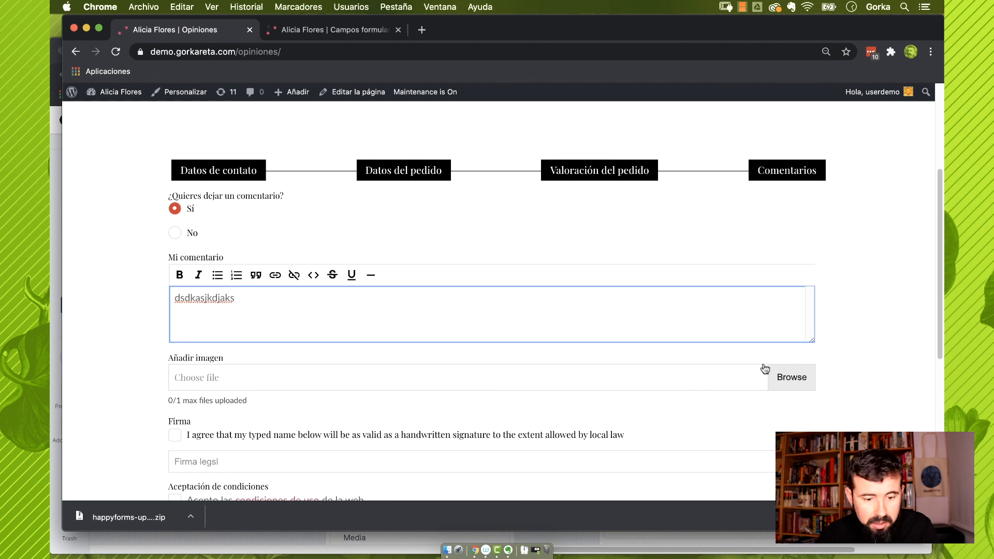
# Agree to the typed signature, enter the signer's name, accept the conditions and send
pyautogui.scroll(-3, 397, 382)
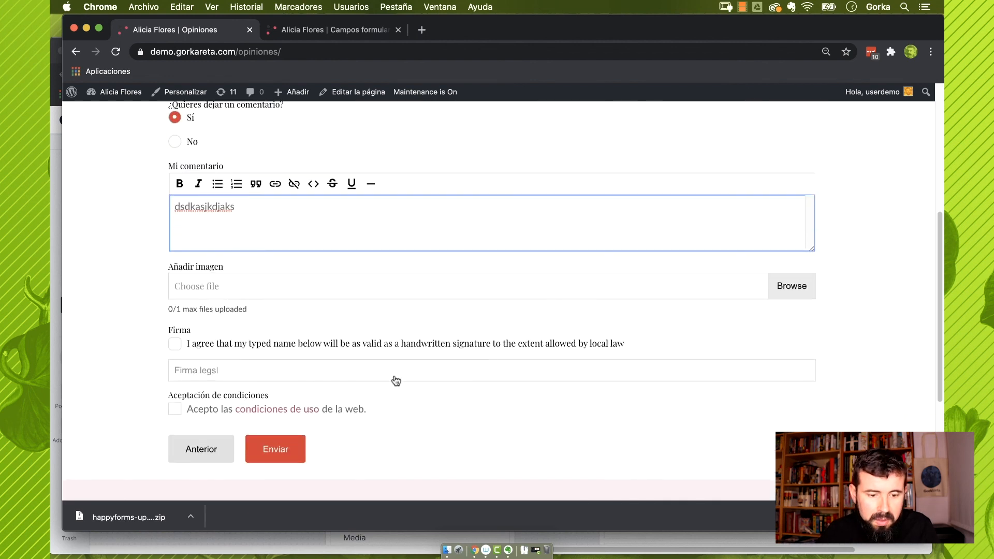
pyautogui.click(174, 344)
pyautogui.click(204, 363)
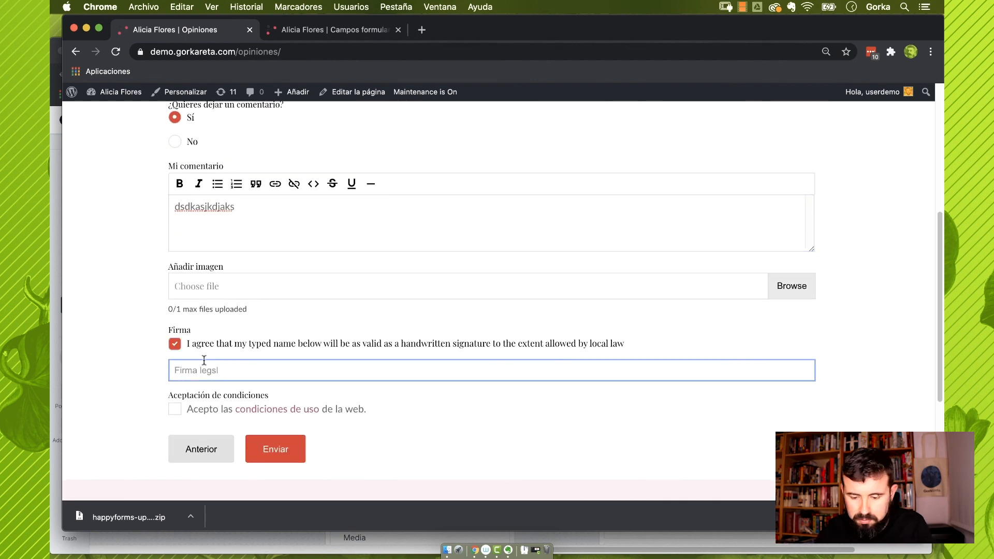
pyautogui.write('Gorka')
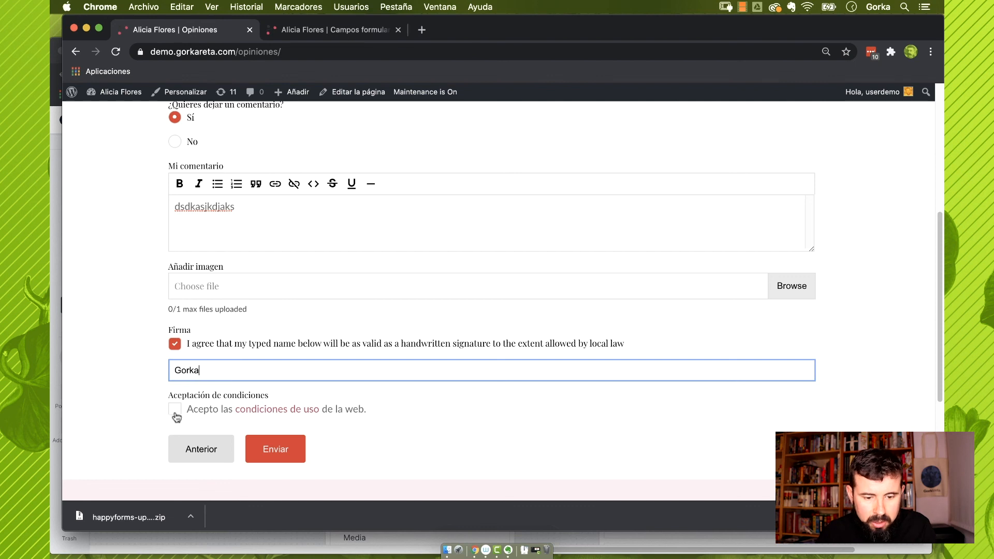
pyautogui.click(175, 409)
pyautogui.click(275, 450)
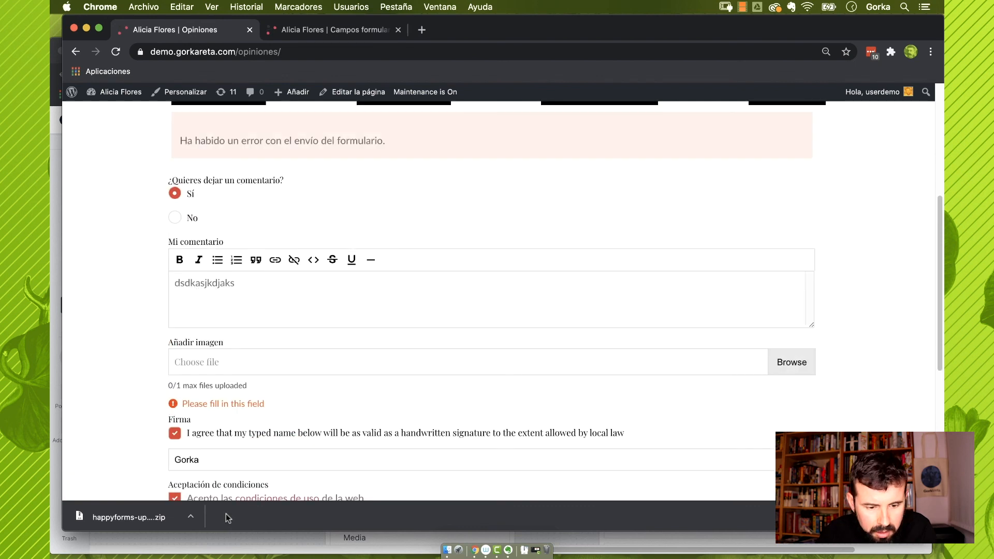
# Attach an image file and send the form again
pyautogui.scroll(-3, 297, 386)
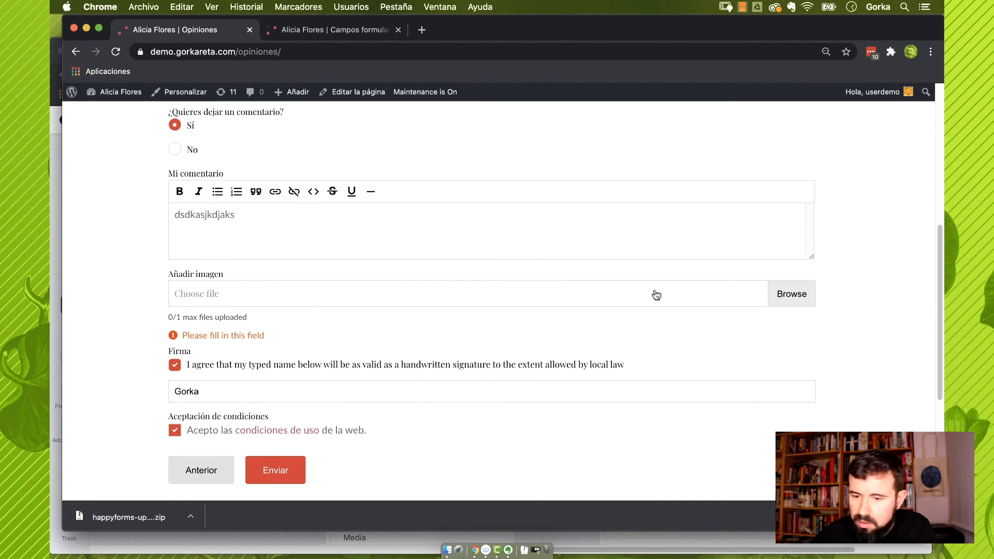
pyautogui.click(797, 296)
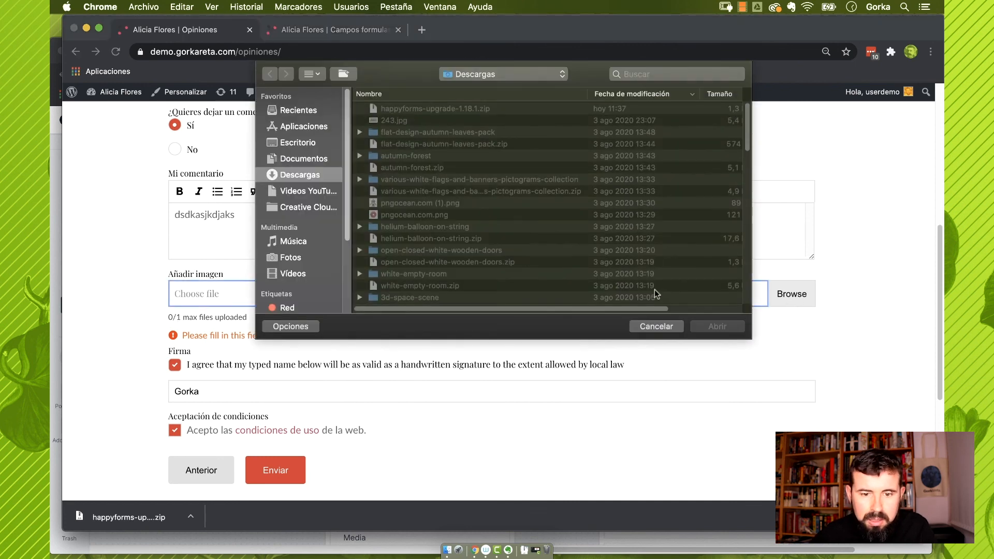
pyautogui.scroll(-1, 564, 373)
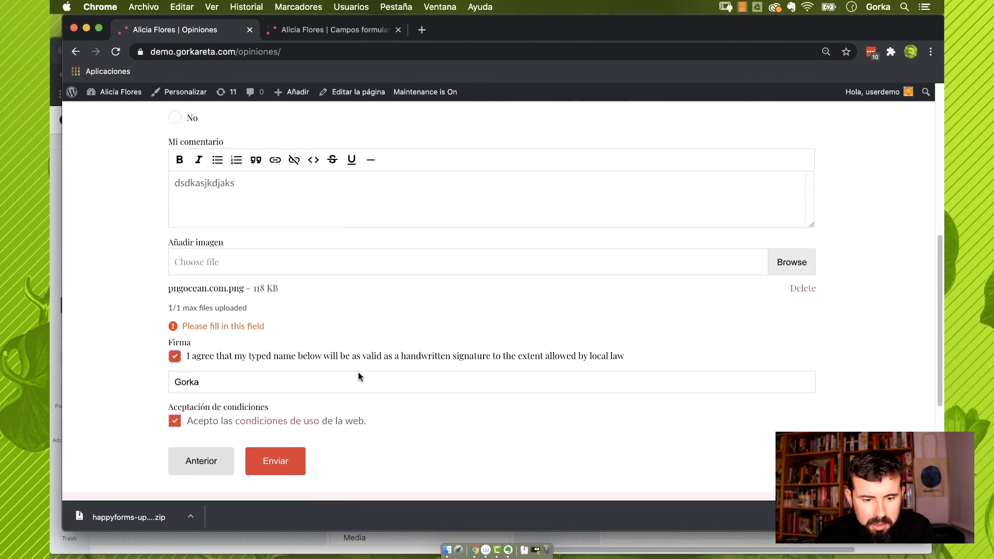
pyautogui.click(273, 463)
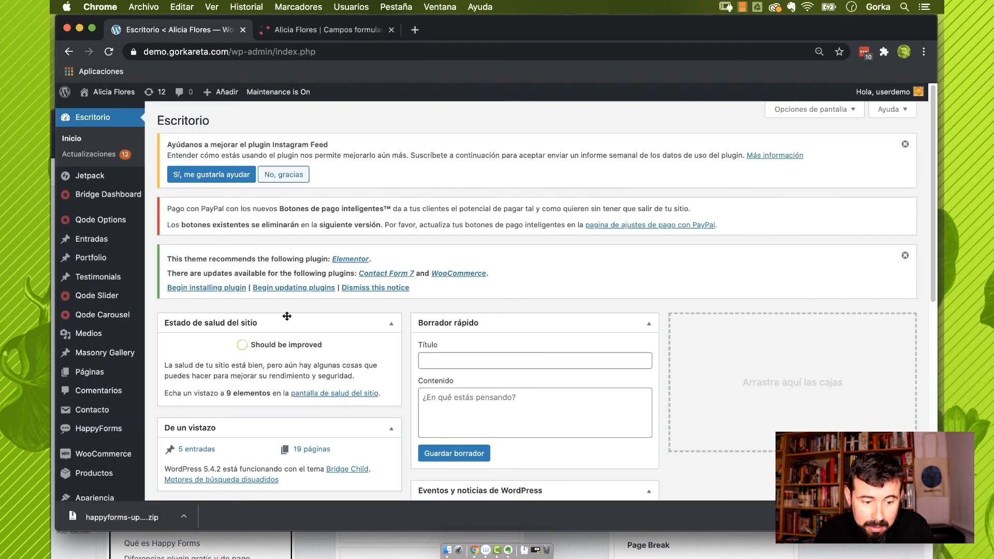
# Look through the HappyForms Activity submissions list, then go to Integrations
pyautogui.moveTo(111, 430)
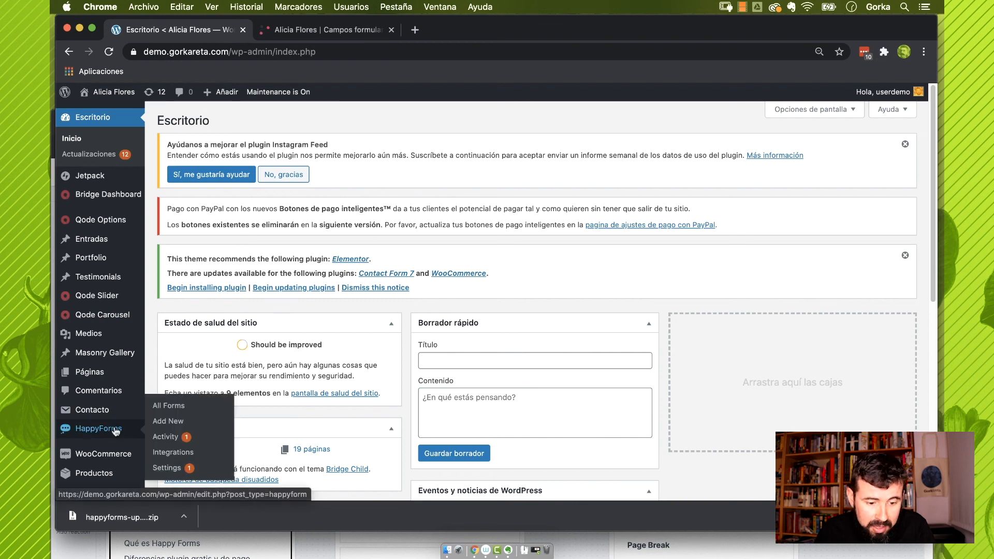
pyautogui.click(158, 437)
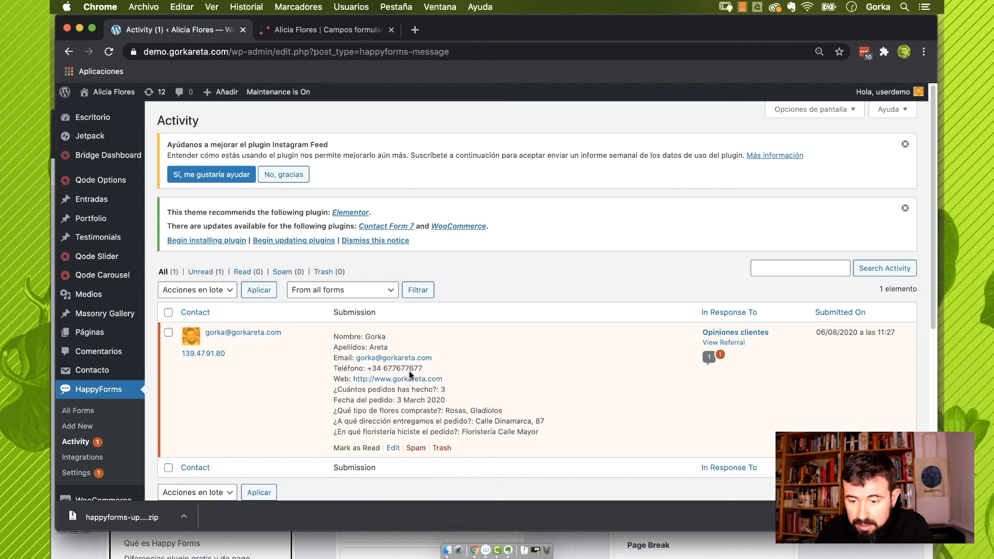
pyautogui.scroll(-5, 455, 377)
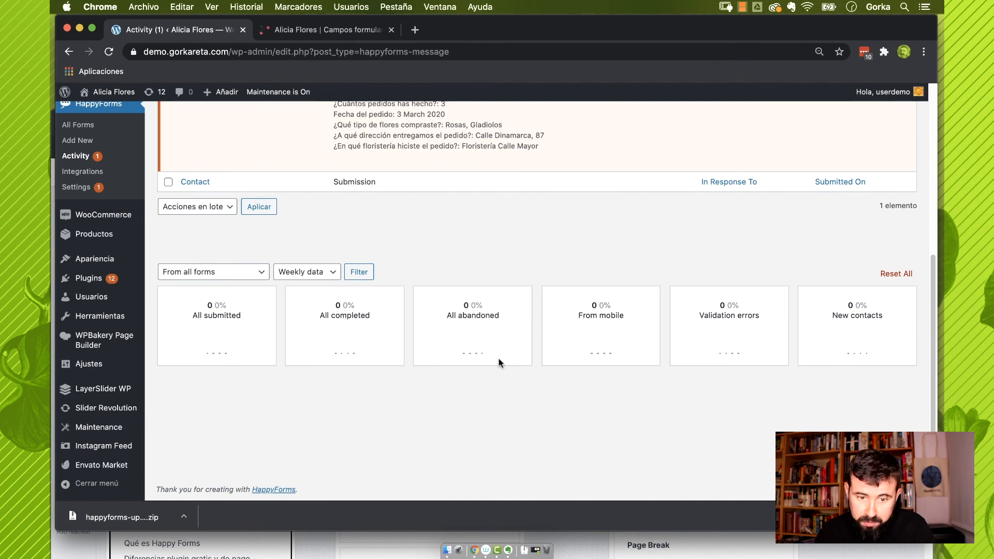
pyautogui.scroll(1, 499, 363)
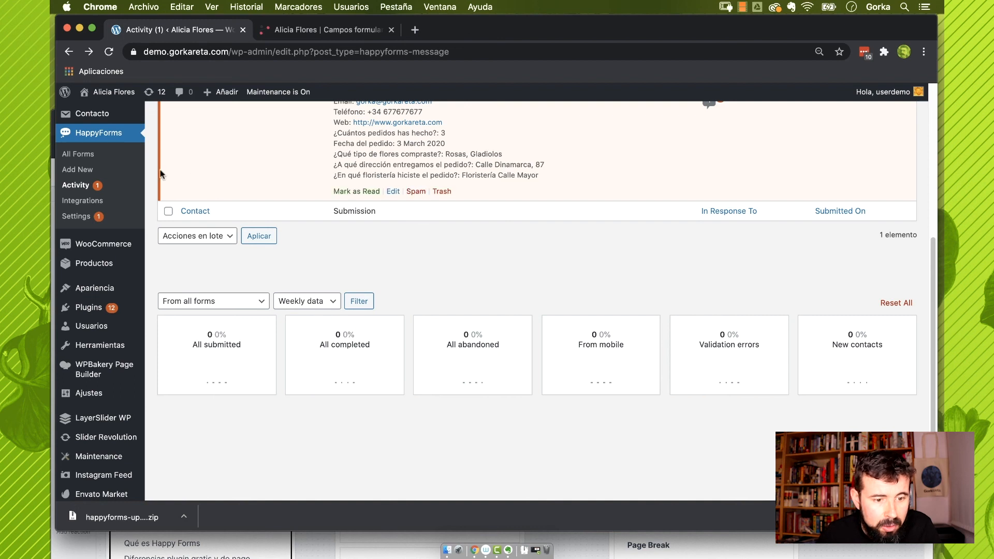
pyautogui.click(82, 200)
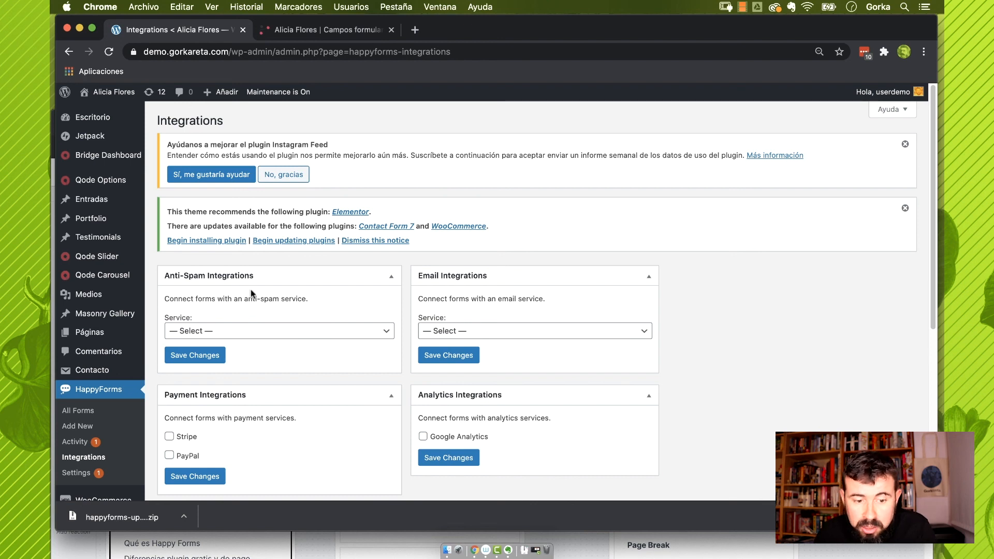
# After checking the anti-spam and email service lists, select reCAPTCHA v3 as the anti-spam service
pyautogui.click(241, 331)
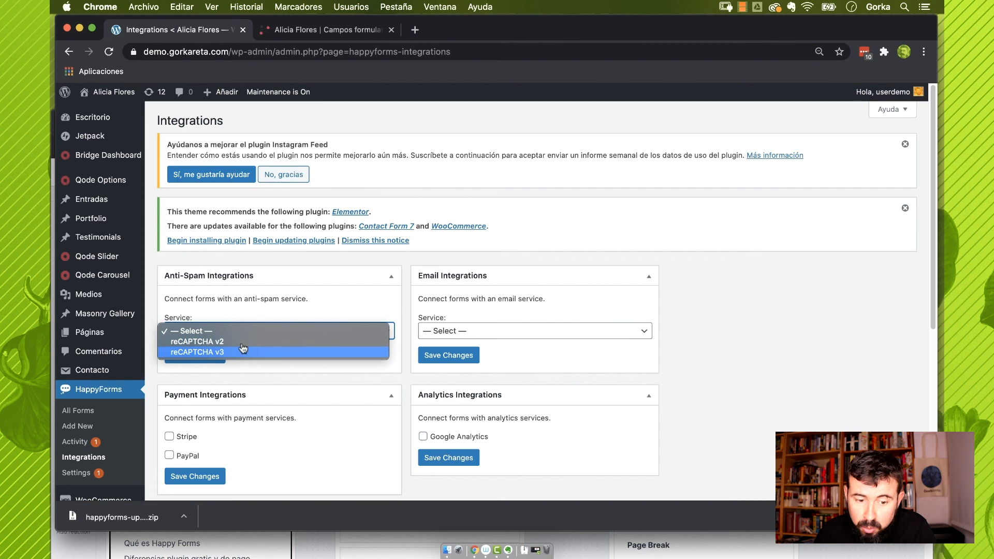
pyautogui.click(261, 310)
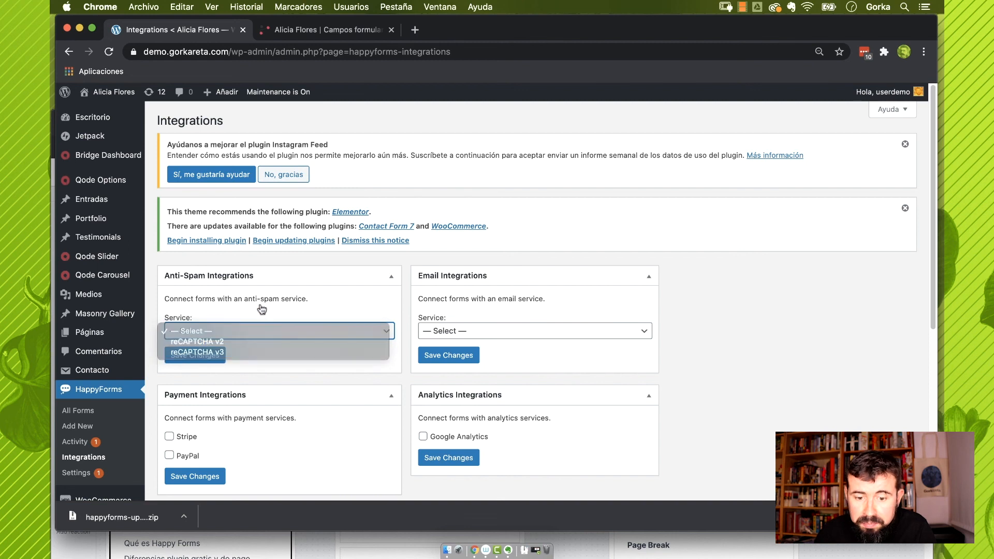
pyautogui.click(464, 332)
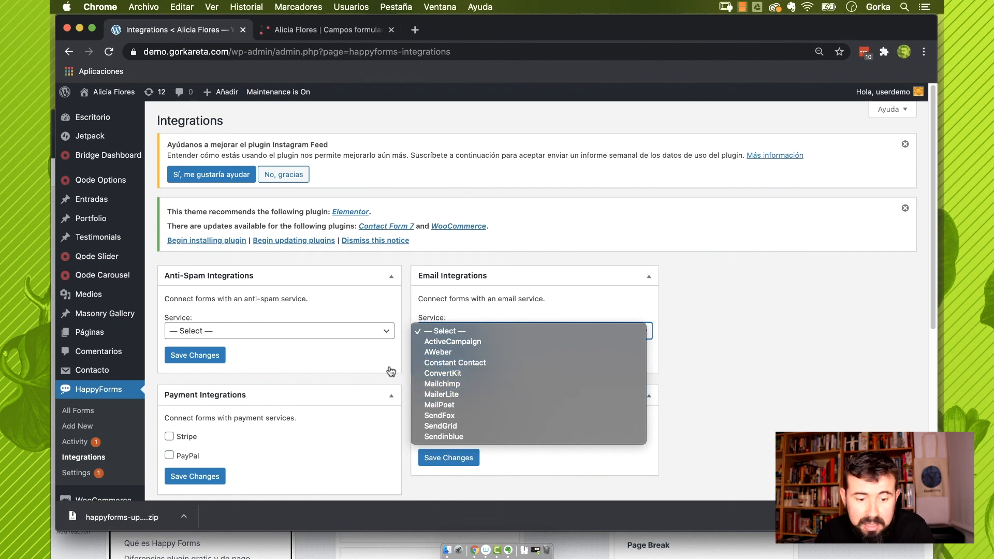
pyautogui.click(304, 417)
pyautogui.scroll(-2, 322, 419)
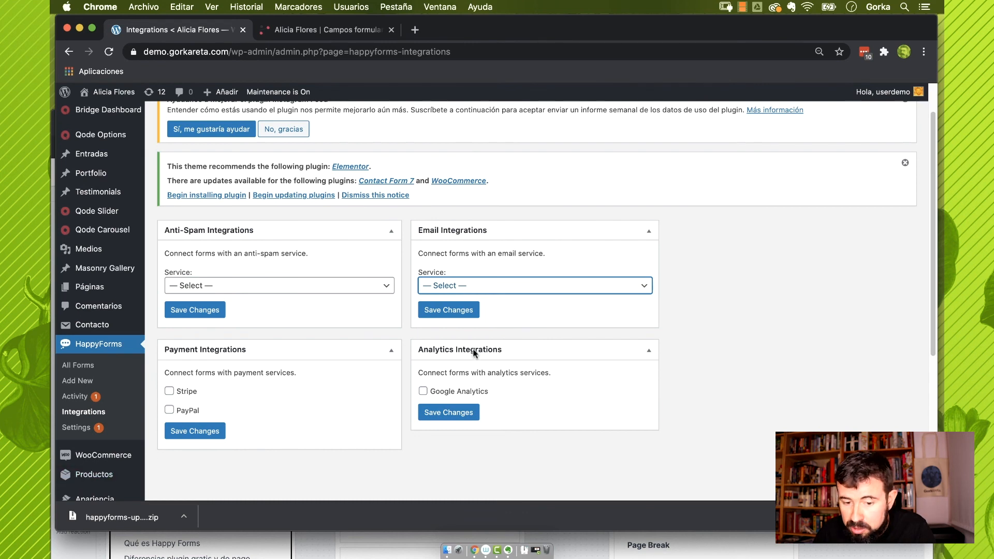
pyautogui.click(263, 288)
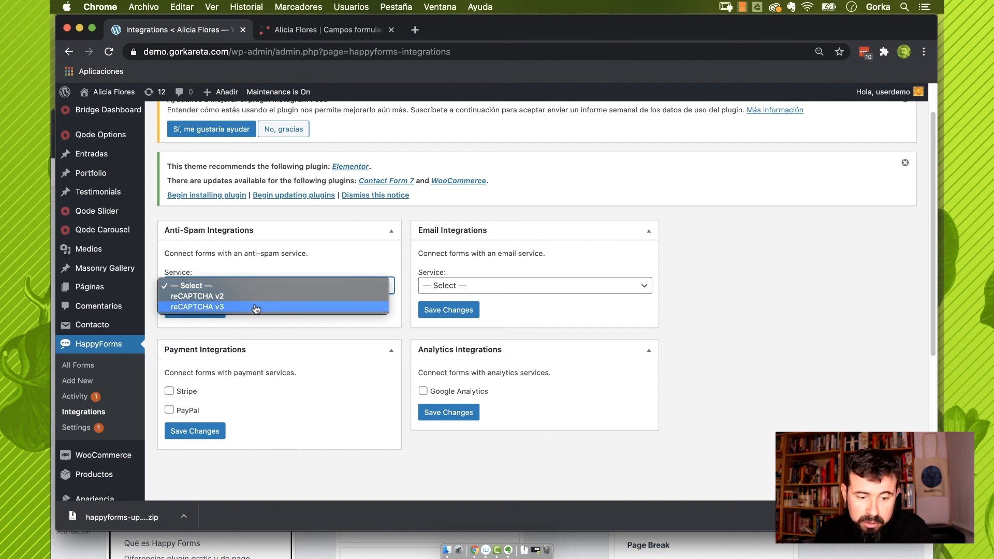
pyautogui.click(254, 308)
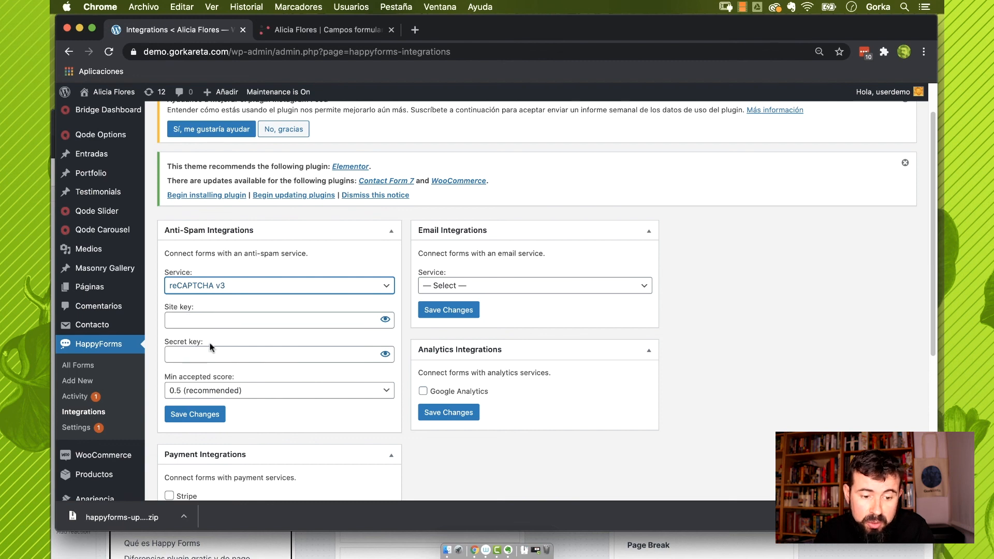
pyautogui.click(415, 29)
# In the reCAPTCHA Admin Console, enter a site label and choose reCAPTCHA v3
pyautogui.write('recaptcha/about/')
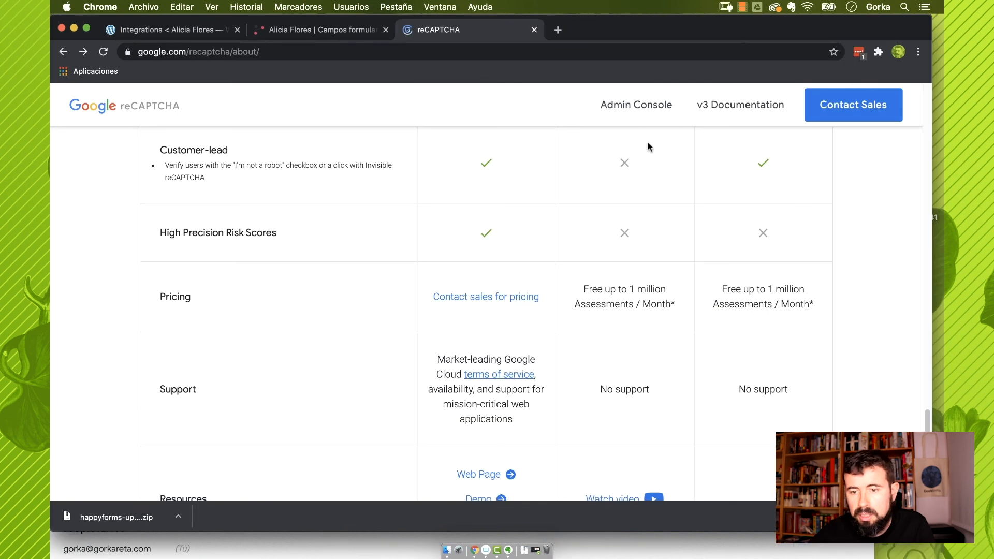
pyautogui.click(648, 111)
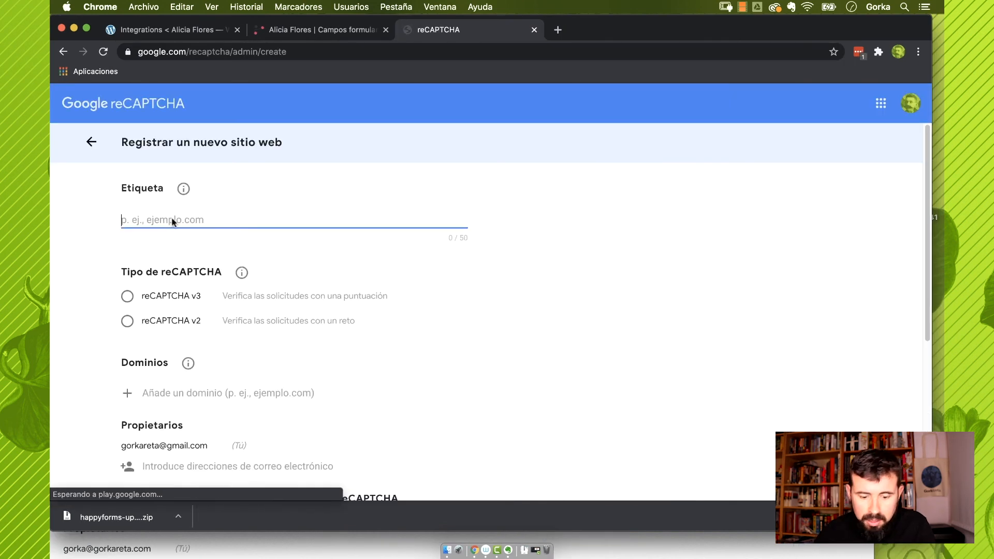
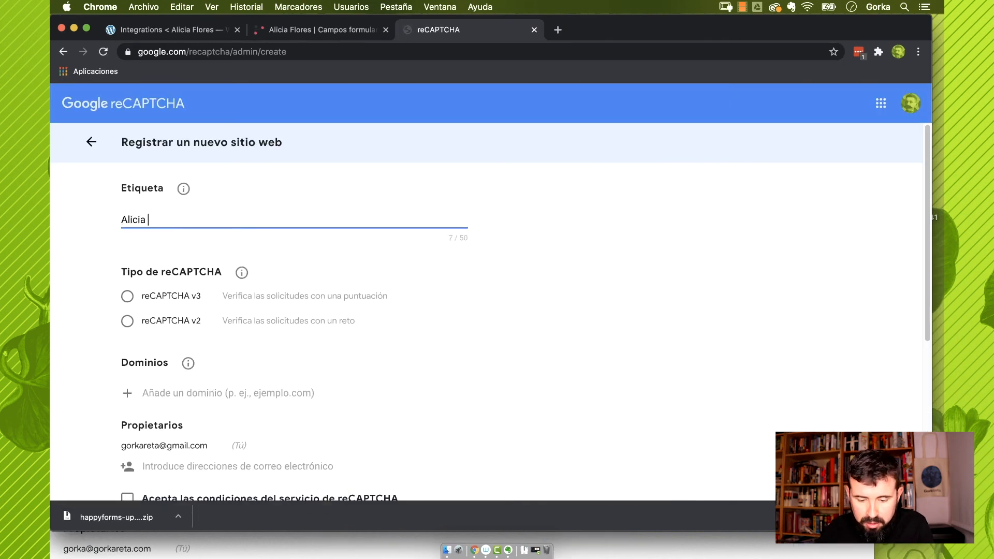
pyautogui.click(128, 296)
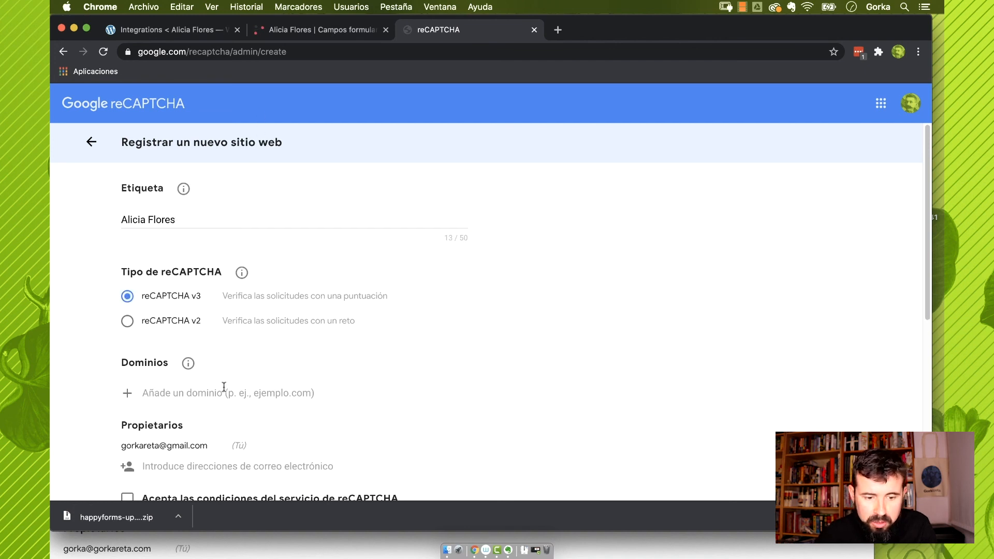
# Add the site's domain, accept the terms, register the site and select its site key
pyautogui.click(241, 394)
pyautogui.write('de')
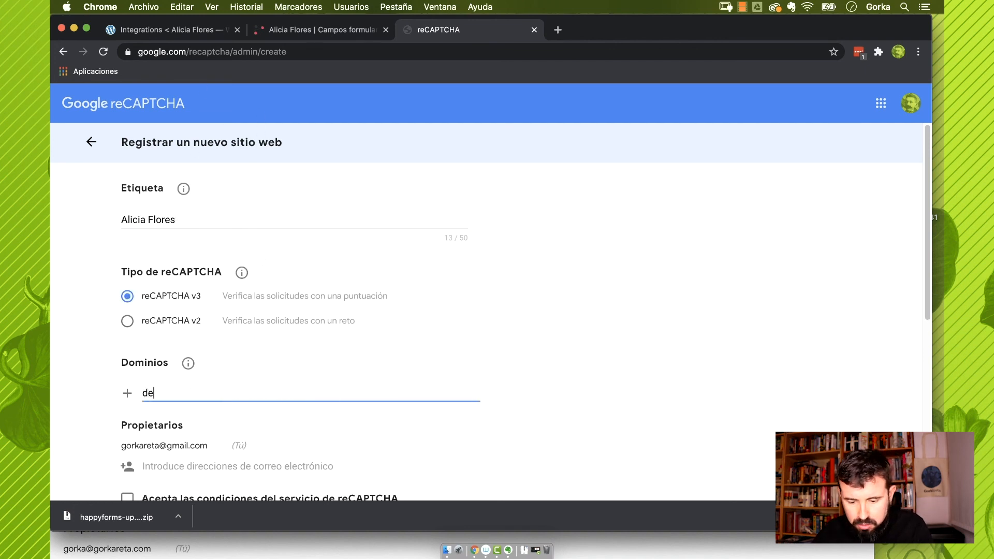
pyautogui.write('mo.gorkareta.com')
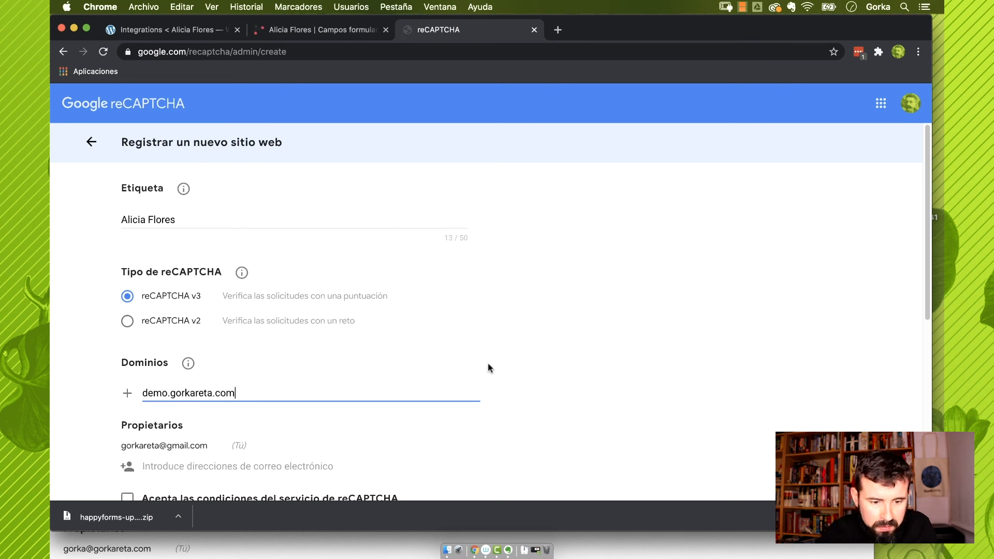
pyautogui.scroll(-10, 490, 368)
pyautogui.click(126, 161)
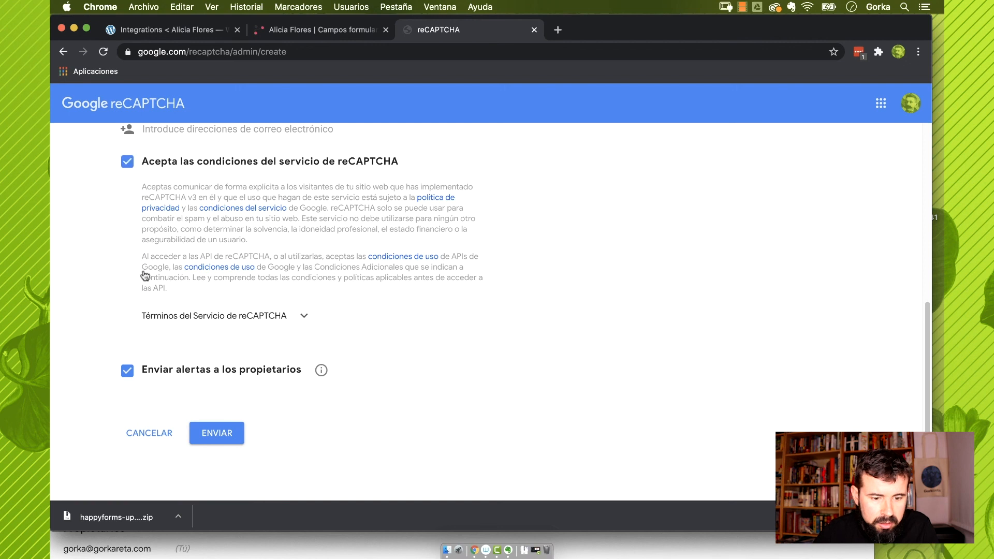
pyautogui.click(225, 435)
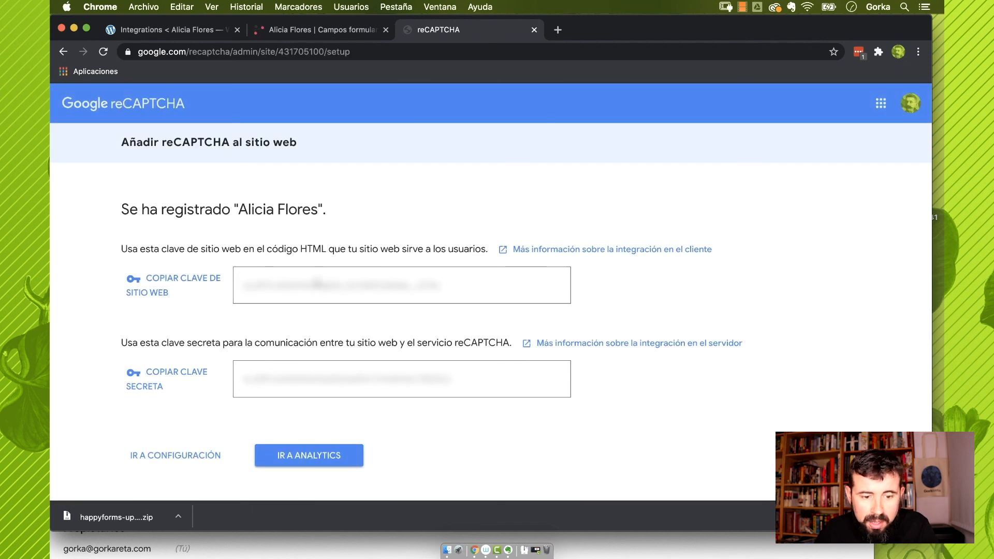
pyautogui.moveTo(469, 290); pyautogui.dragTo(222, 294)
# Paste the reCAPTCHA v3 site key into the HappyForms Site key field
pyautogui.click(186, 32)
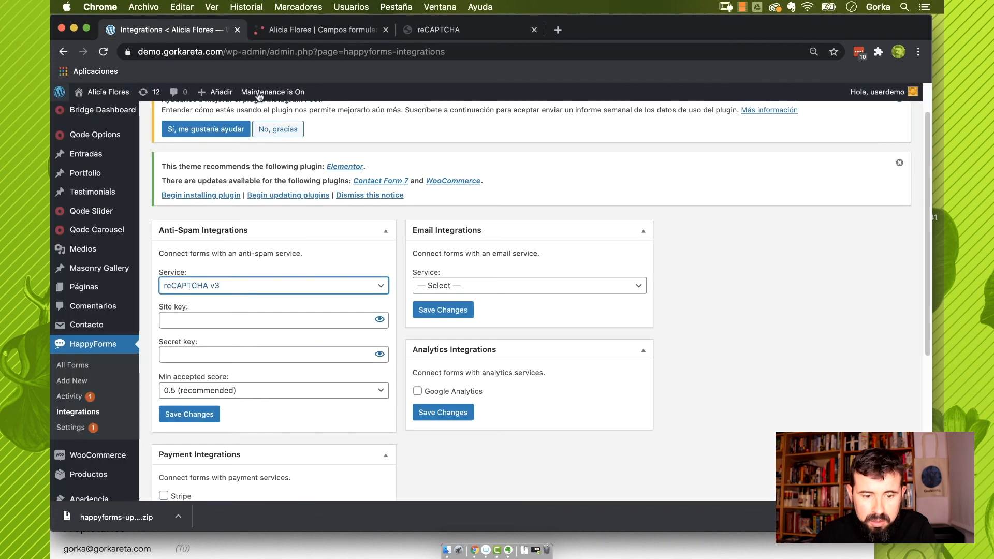
pyautogui.click(237, 324)
pyautogui.press('cmd+v')
# Copy the reCAPTCHA secret key into the Secret key field and save the anti-spam settings
pyautogui.click(403, 32)
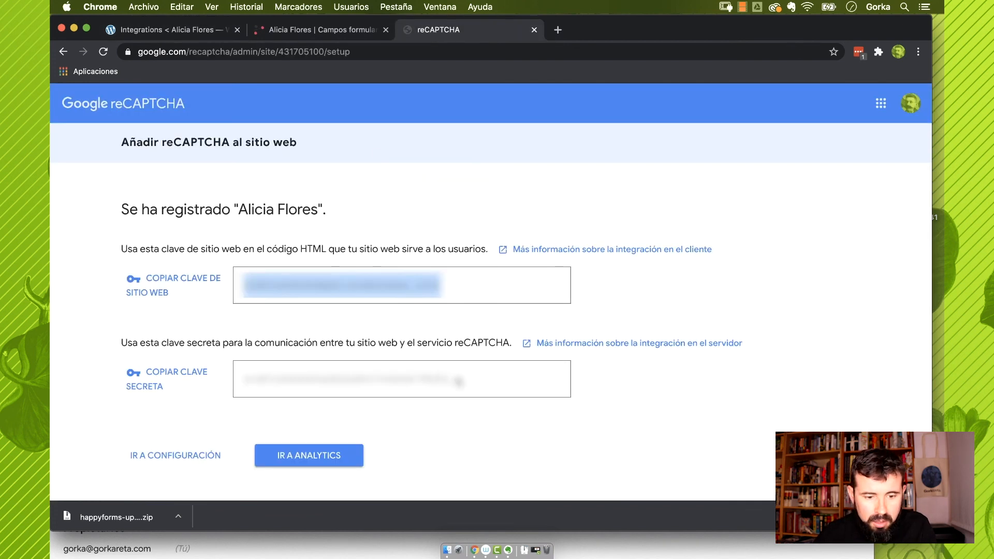
pyautogui.moveTo(450, 379); pyautogui.dragTo(236, 388)
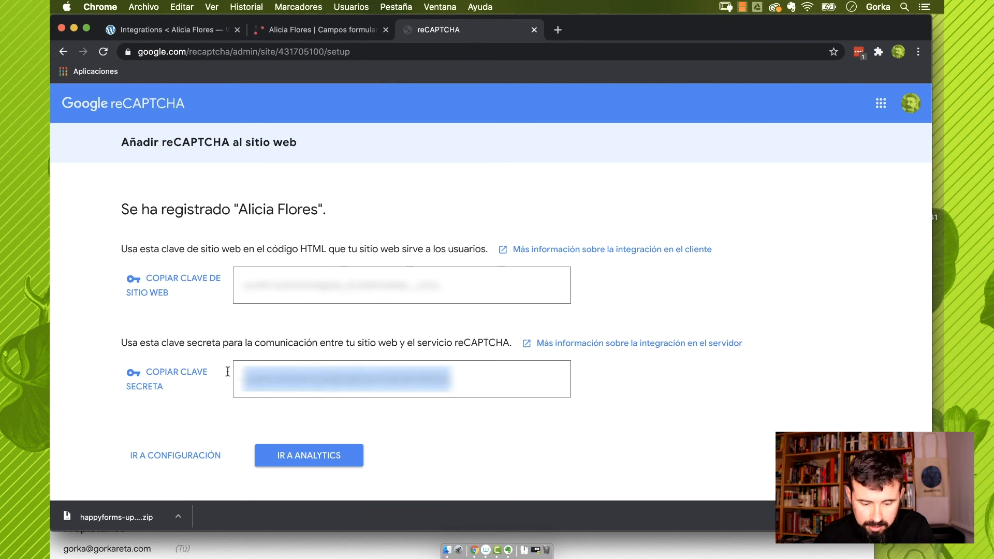
pyautogui.click(184, 28)
pyautogui.click(238, 355)
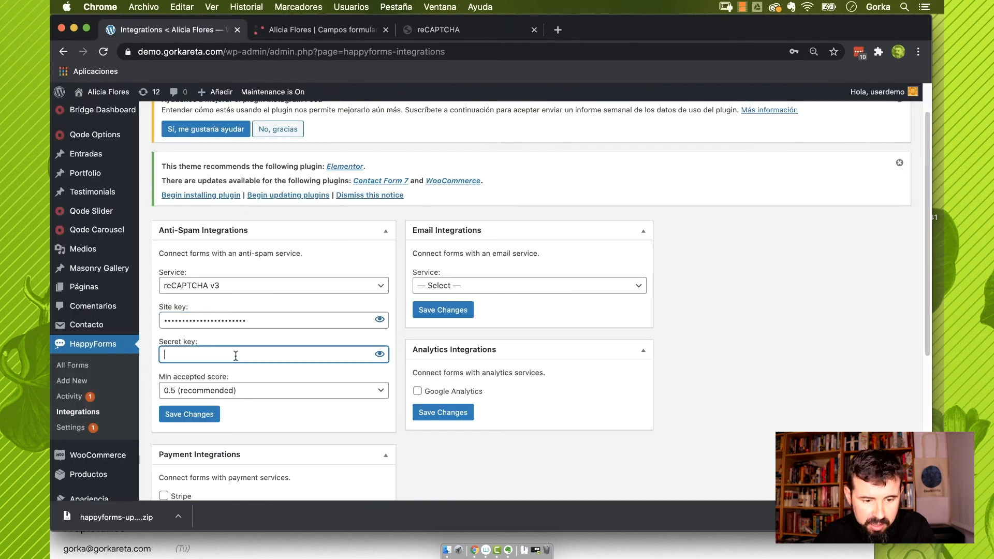
pyautogui.press('cmd+v')
pyautogui.click(215, 417)
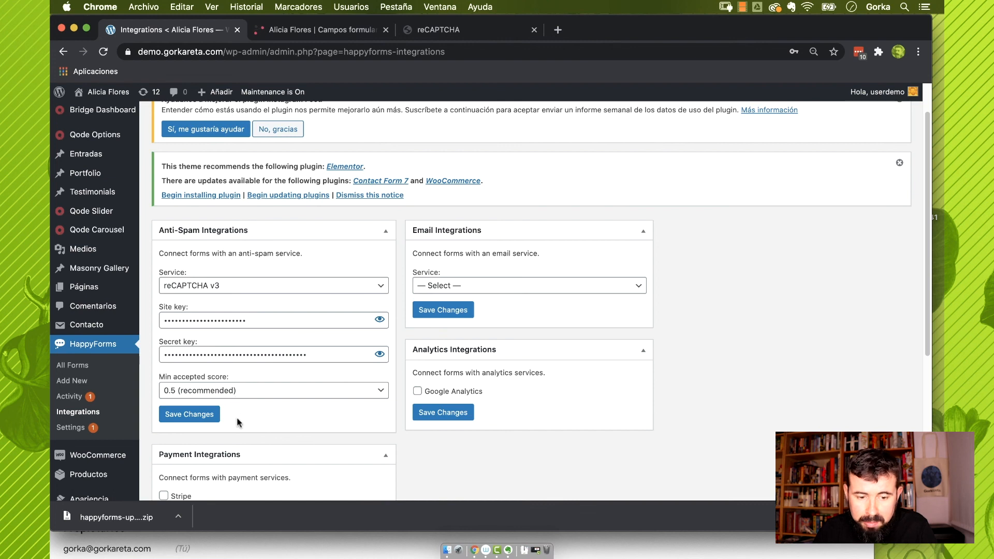
pyautogui.click(419, 288)
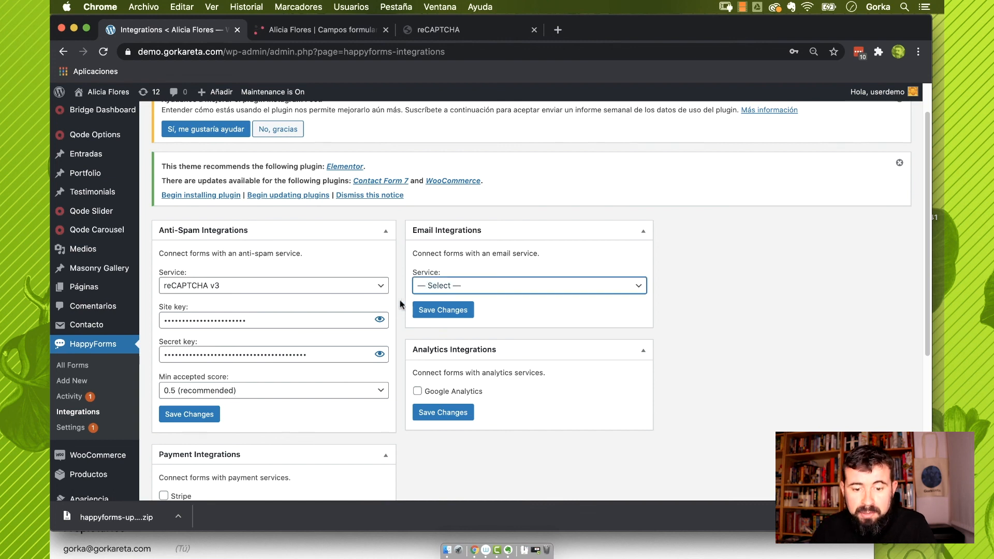